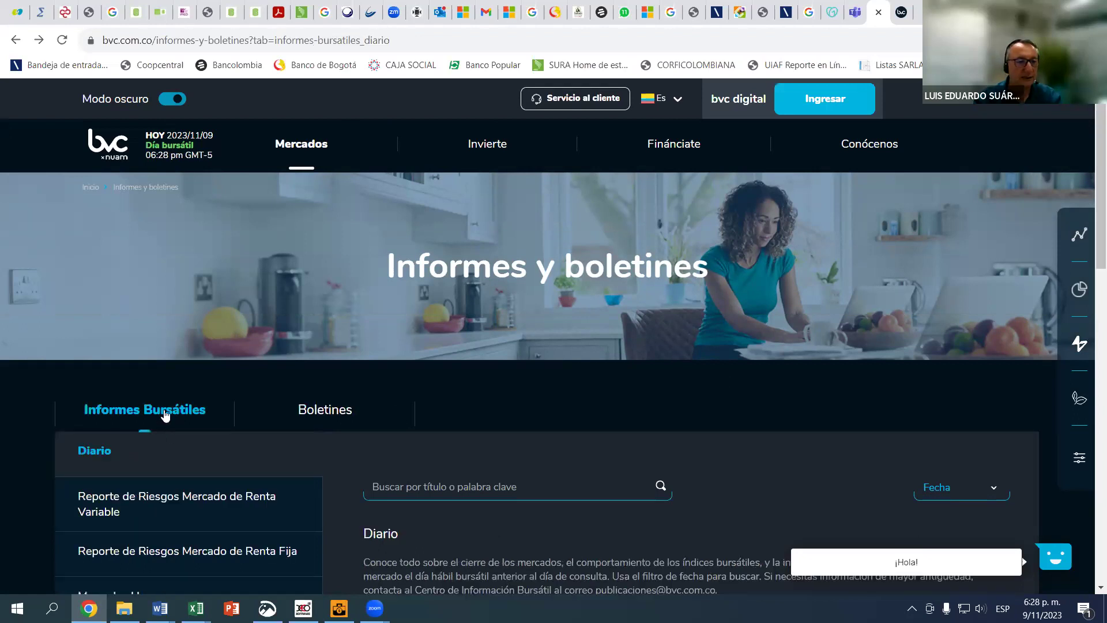
Download the Informe diario for 08 de noviembre 2023 from the Diario reports list
{"action": "scroll", "coordinate": [352, 392], "scroll_direction": "down", "scroll_amount": 2}
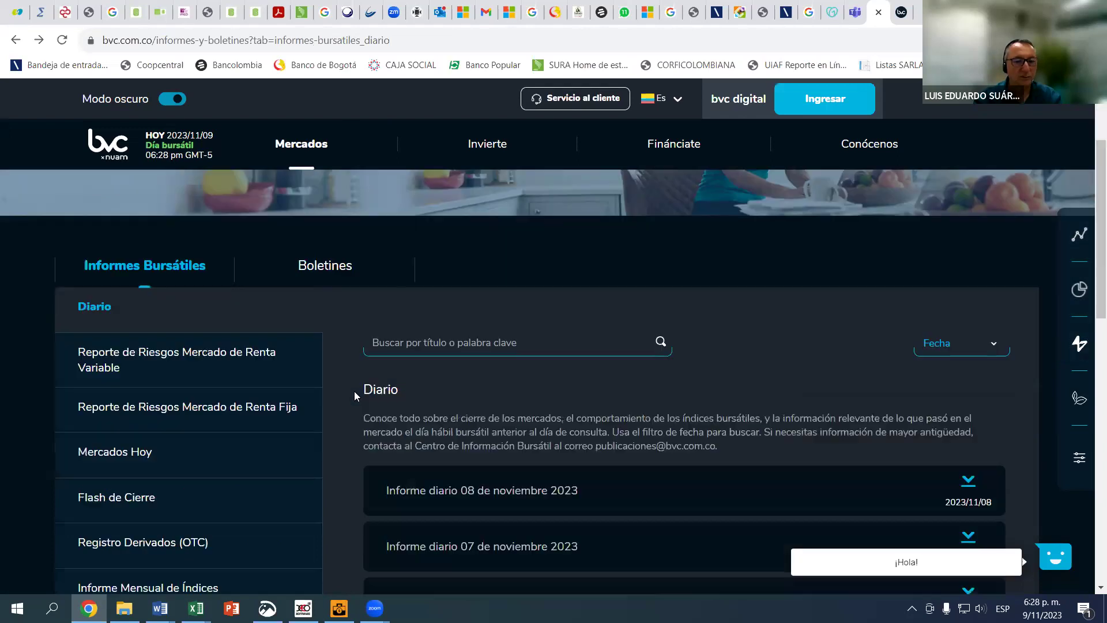
{"action": "scroll", "coordinate": [407, 408], "scroll_direction": "down", "scroll_amount": 2}
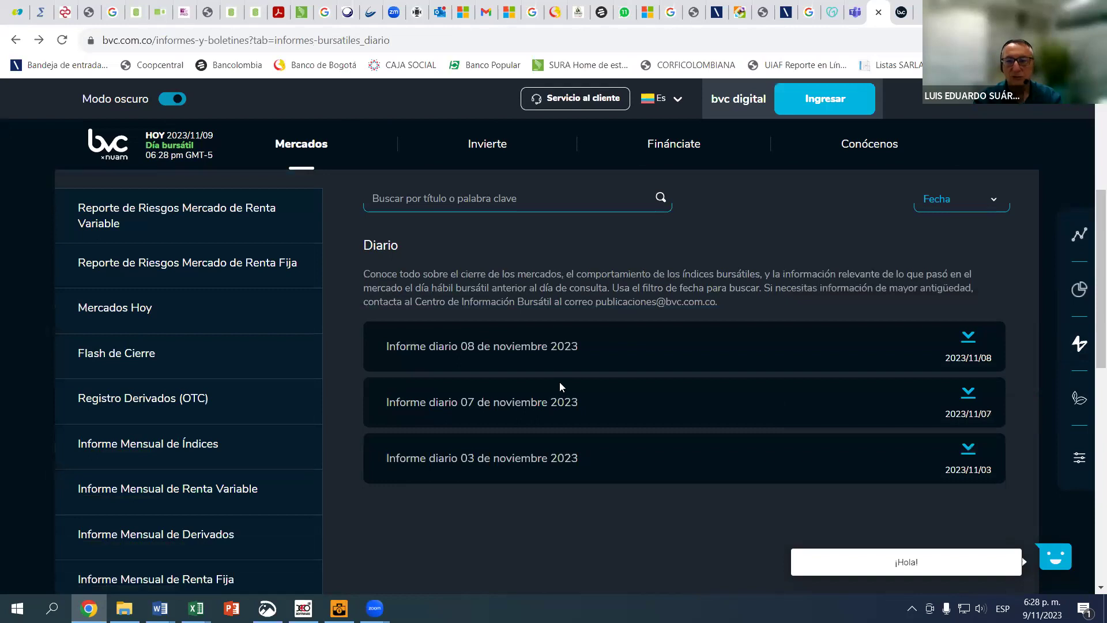
{"action": "left_click", "coordinate": [968, 341]}
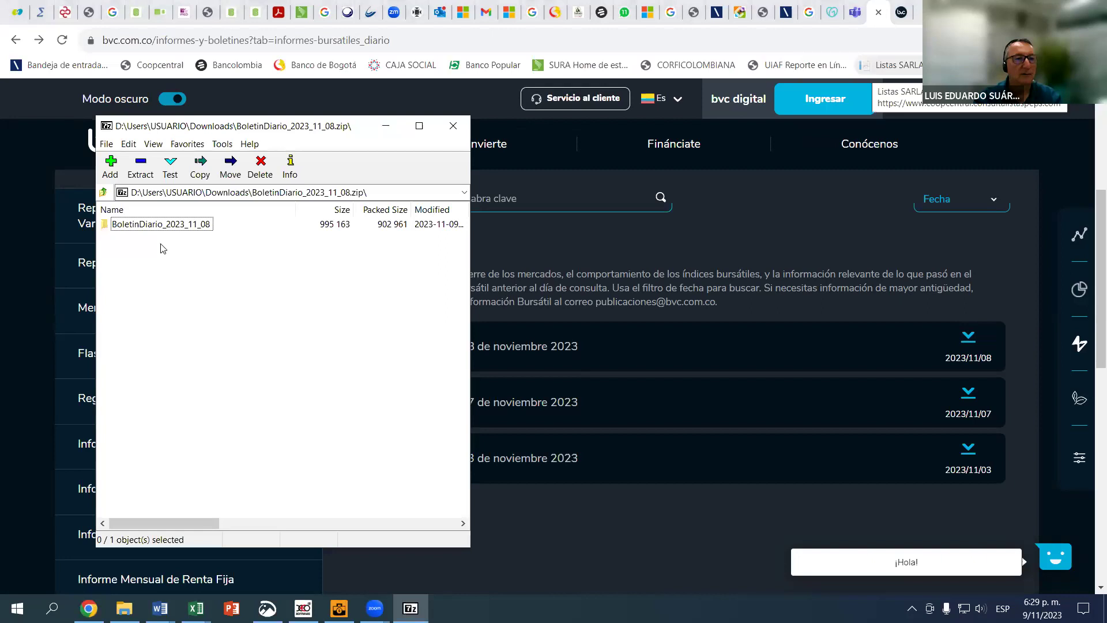
Open BOLETIN DIARIO 2023-11-08.xlsx from the downloaded archive's BoletinDiario_2023_11_08 folder and close the archive window
{"action": "left_click", "coordinate": [160, 227]}
{"action": "key", "text": "Return"}
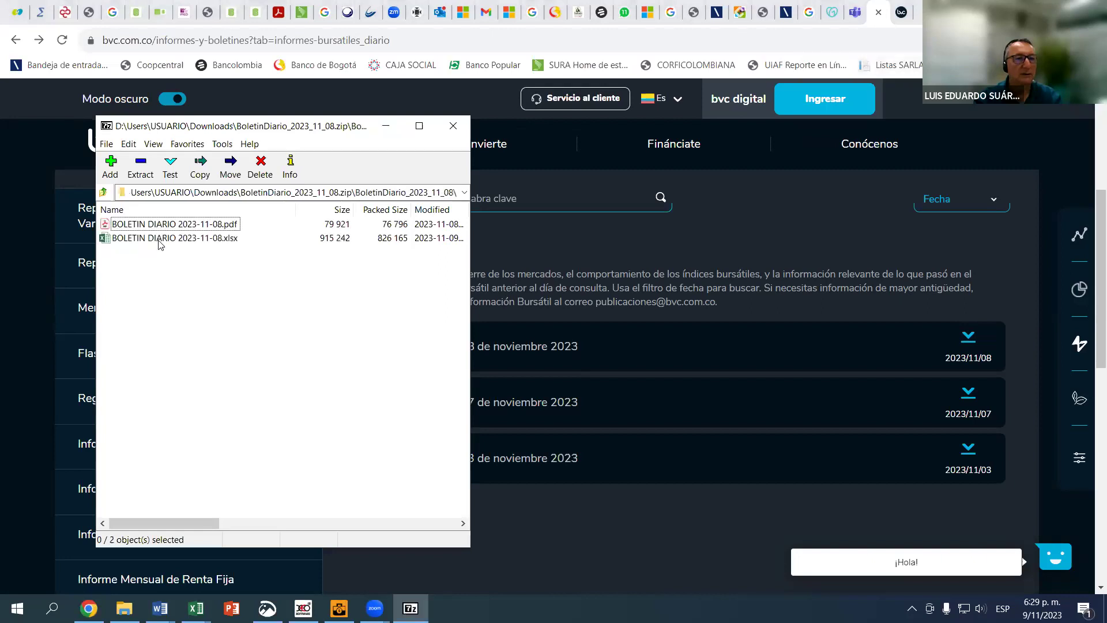
{"action": "left_click", "coordinate": [161, 240]}
{"action": "double_click", "coordinate": [160, 242]}
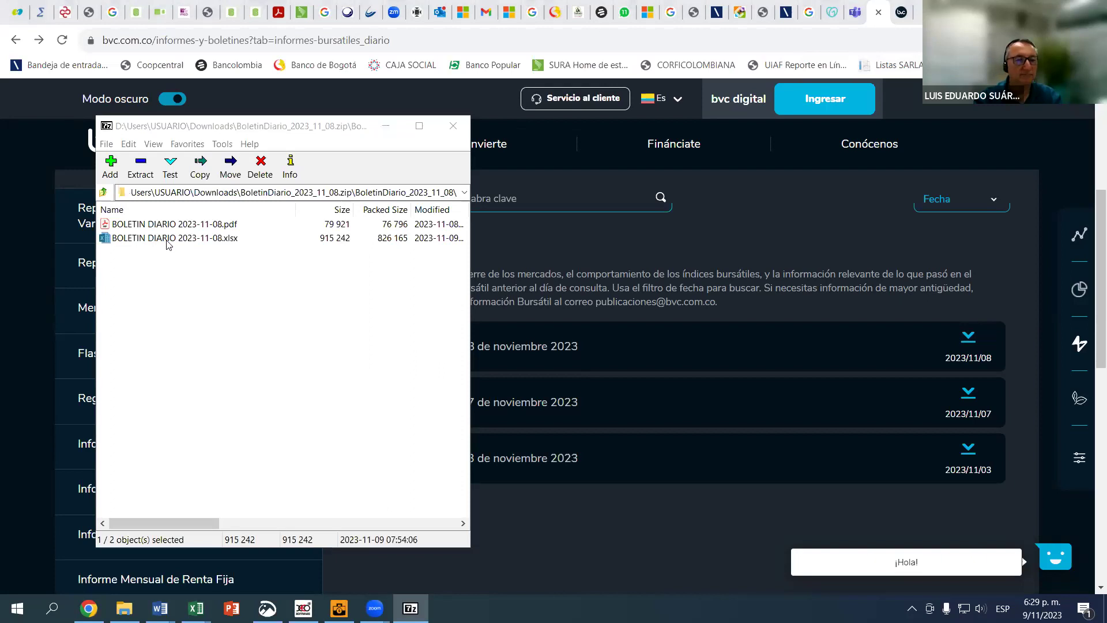
{"action": "left_click", "coordinate": [153, 241]}
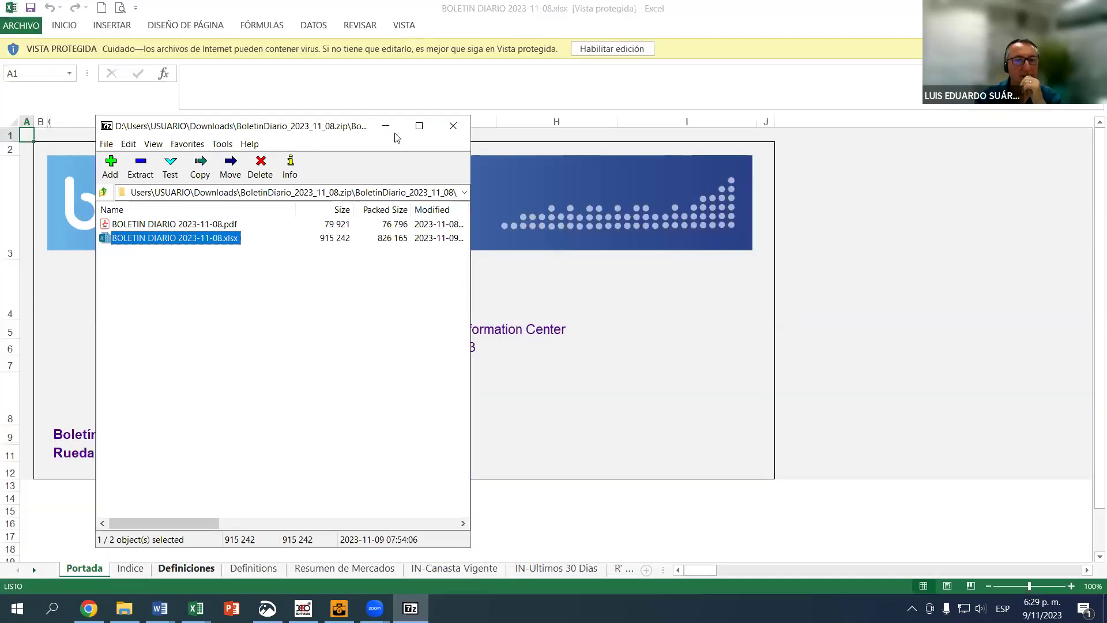
{"action": "left_click", "coordinate": [453, 125]}
Look through the Definiciones sheet and the index and equity market tables in Resumen de Mercados
{"action": "left_click", "coordinate": [131, 568]}
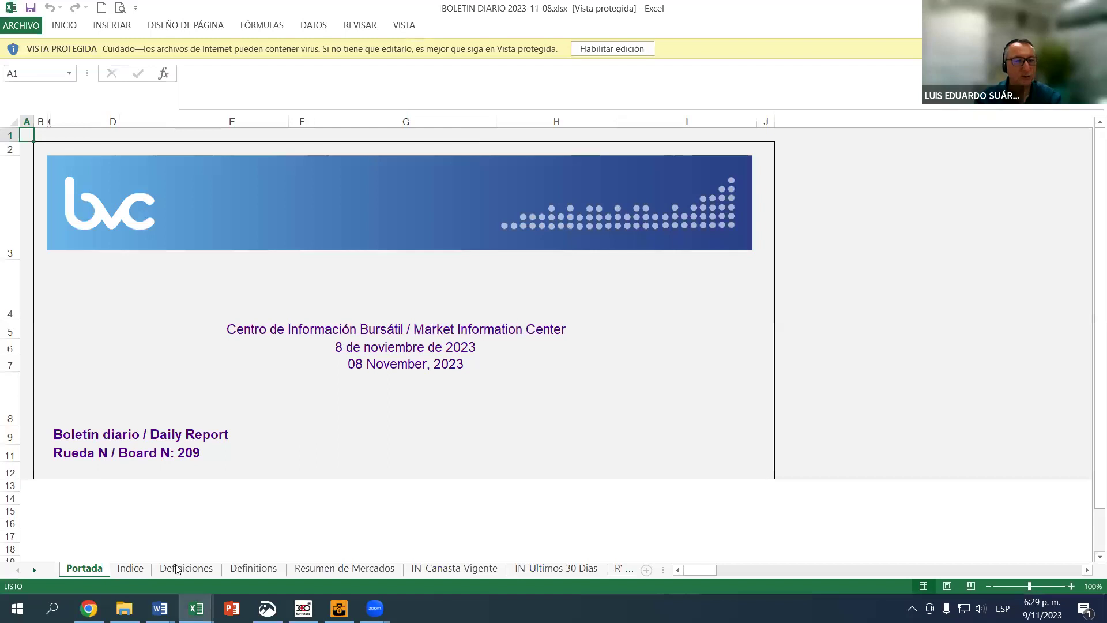
{"action": "left_click", "coordinate": [185, 568]}
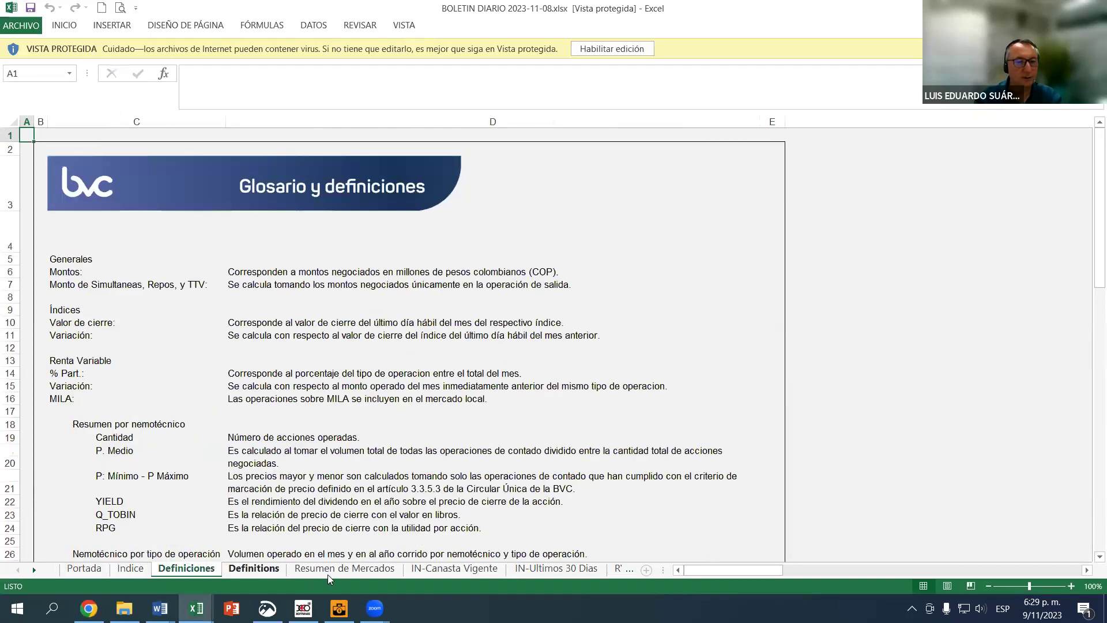
{"action": "key", "text": "ctrl+Page_Down"}
{"action": "key", "text": "ctrl+Page_Down"}
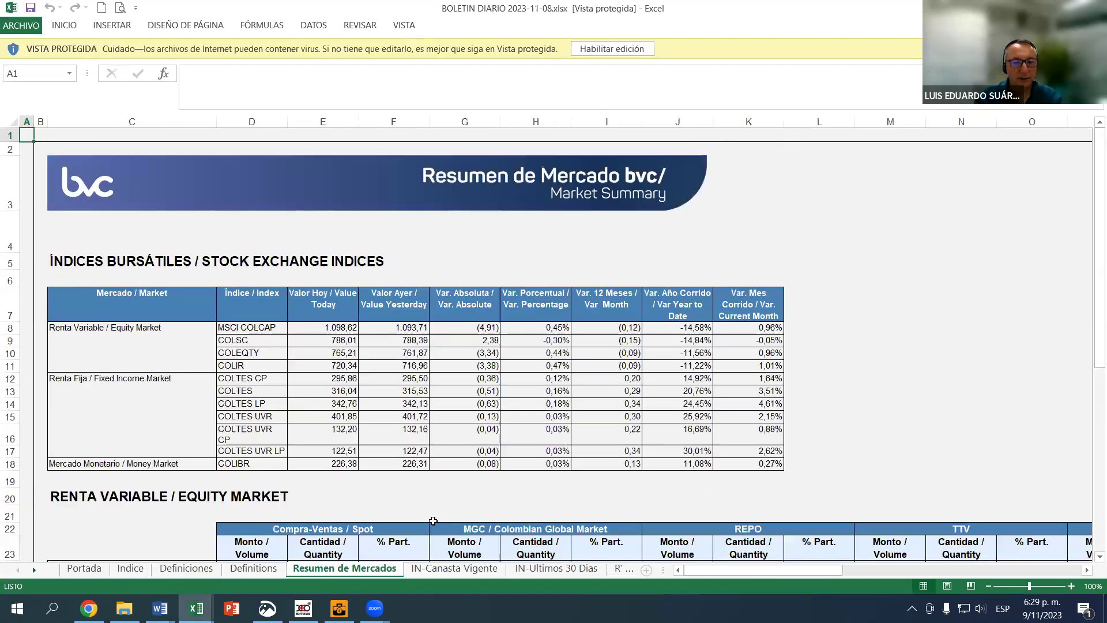
{"action": "scroll", "coordinate": [488, 508], "scroll_direction": "down", "scroll_amount": 1}
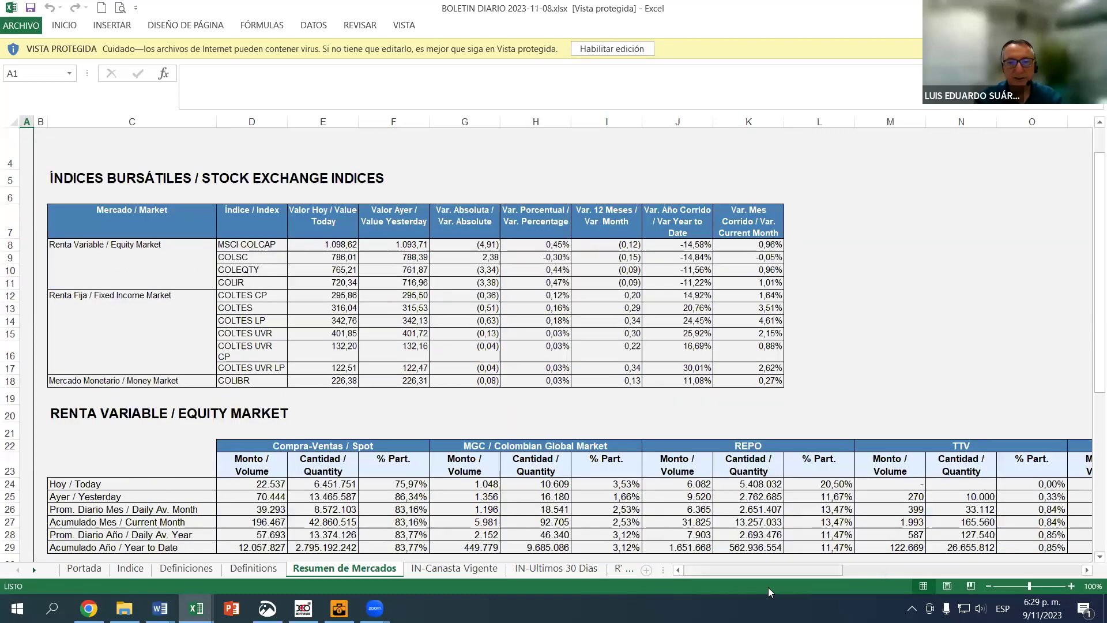
{"action": "left_click_drag", "start_coordinate": [772, 569], "coordinate": [921, 570]}
{"action": "left_click_drag", "start_coordinate": [460, 573], "coordinate": [459, 573]}
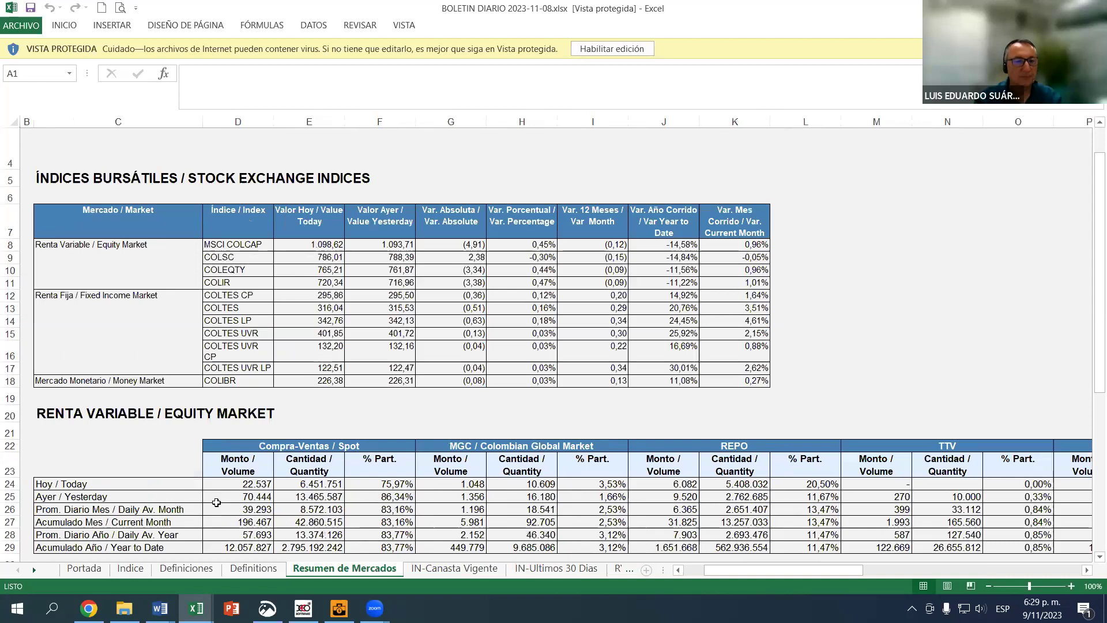
View the IN-Canasta Vigente, RV-Indicadores and RV-Cap. Bursátil sheets of the daily bulletin
{"action": "left_click", "coordinate": [464, 570]}
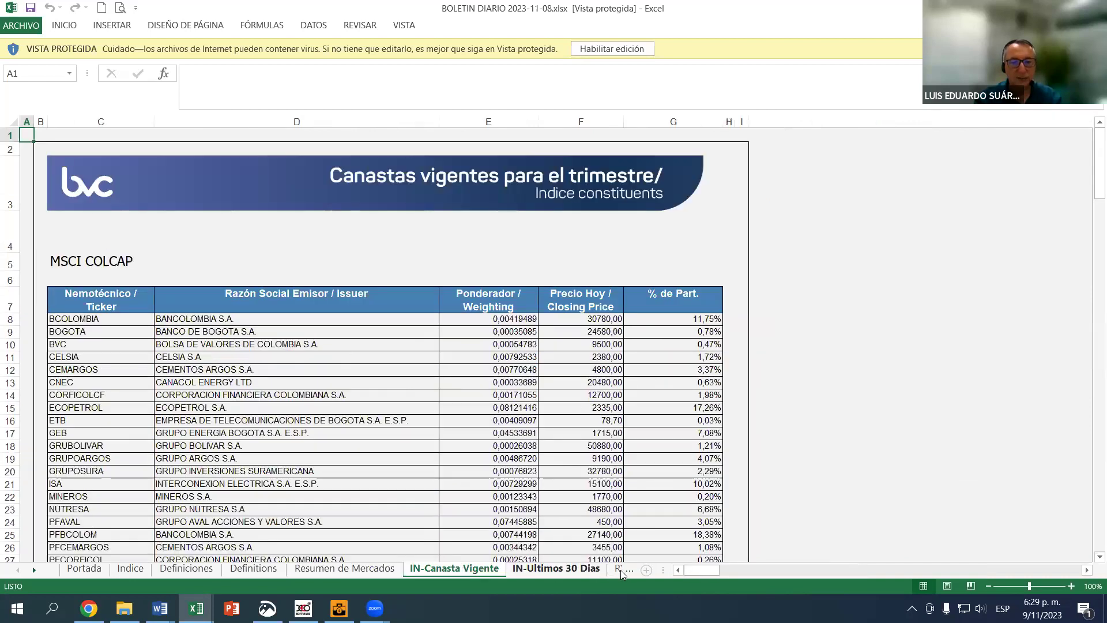
{"action": "left_click", "coordinate": [620, 569]}
{"action": "left_click", "coordinate": [602, 569]}
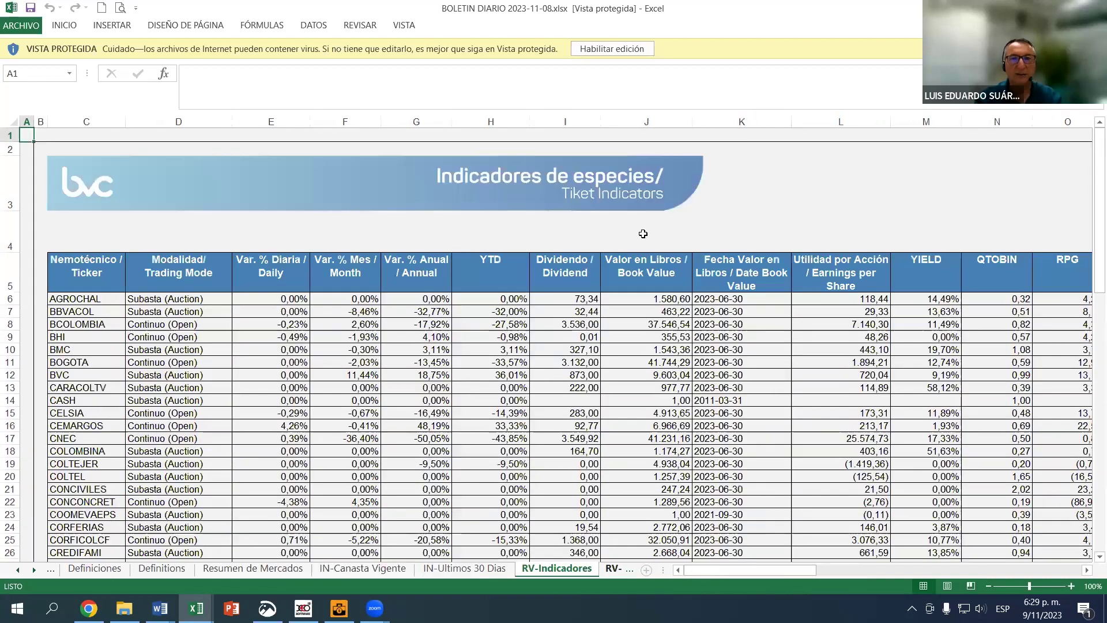
{"action": "key", "text": "ctrl+Page_Down"}
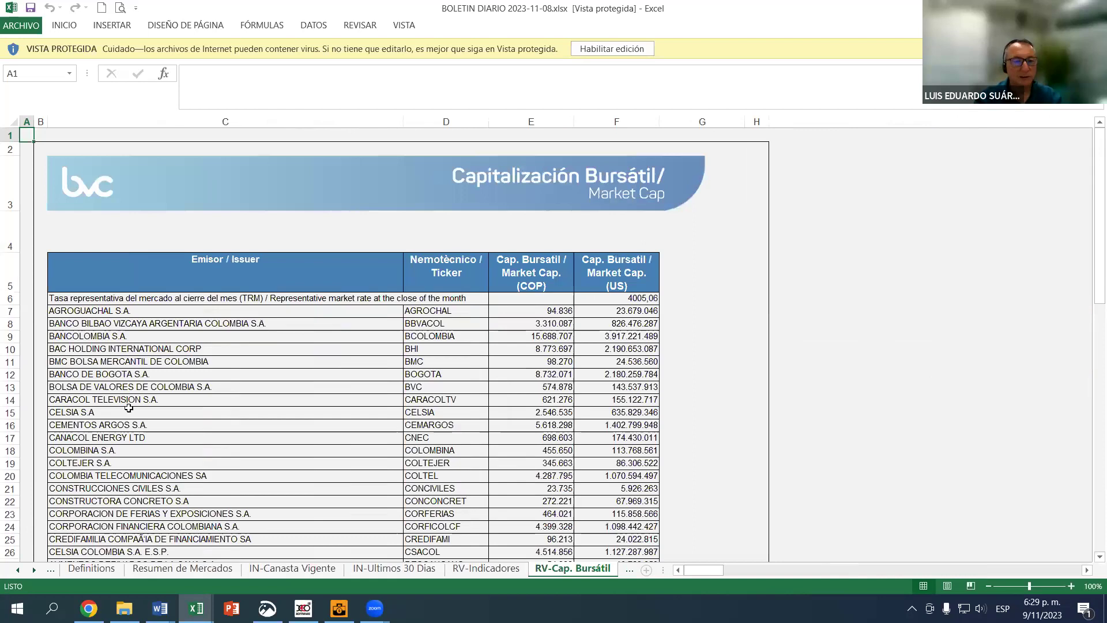
Switch to the bvc reports page in Chrome and look through the Reporte de Riesgos Mercado de Renta Variable reports and remaining report categories
{"action": "key", "text": "alt+Tab"}
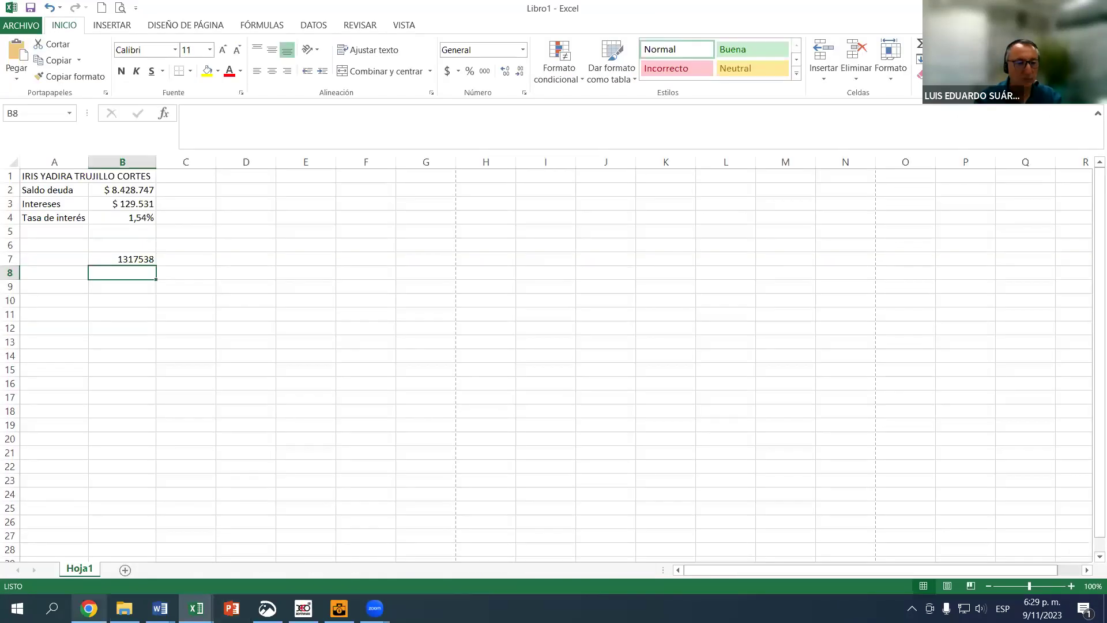
{"action": "key", "text": "alt+Tab"}
{"action": "scroll", "coordinate": [726, 325], "scroll_direction": "up", "scroll_amount": 3}
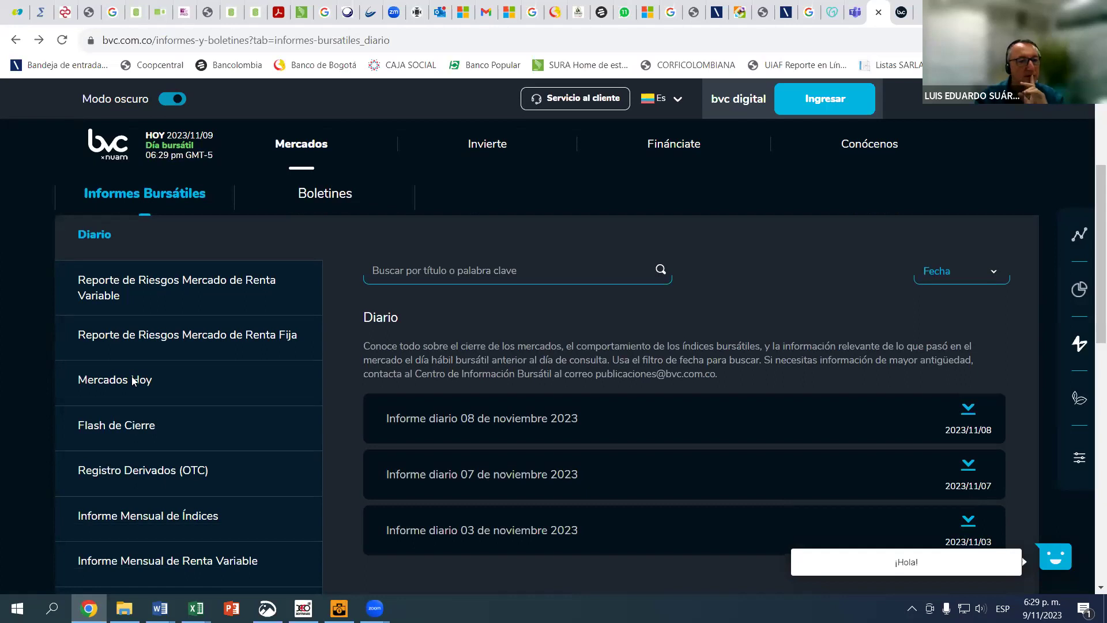
{"action": "scroll", "coordinate": [141, 359], "scroll_direction": "up", "scroll_amount": 1}
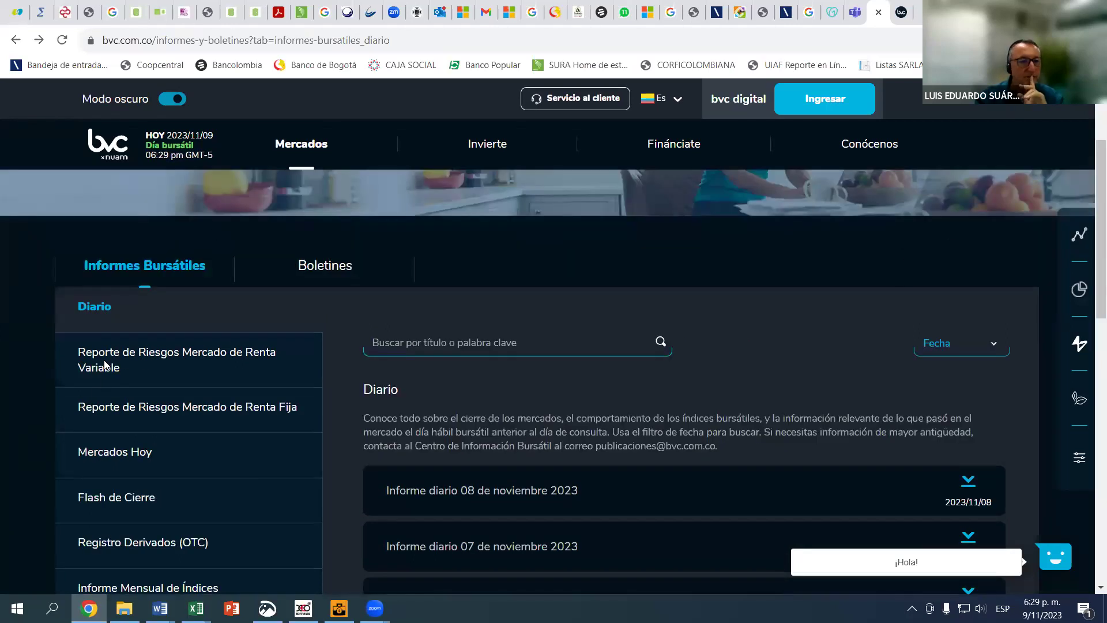
{"action": "left_click", "coordinate": [154, 365]}
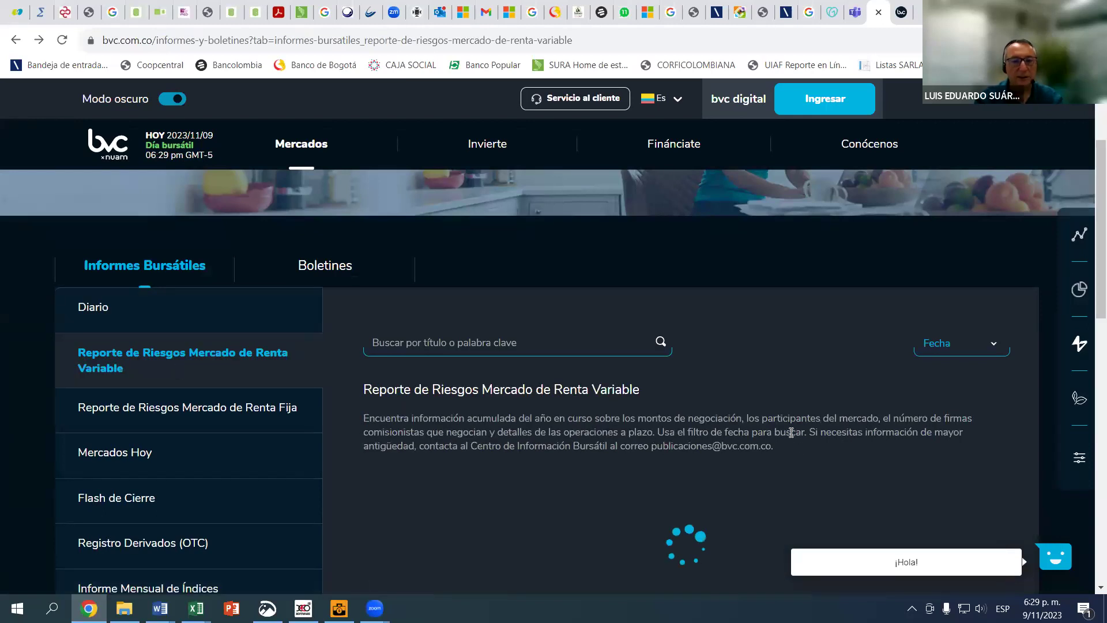
{"action": "scroll", "coordinate": [752, 436], "scroll_direction": "down", "scroll_amount": 1}
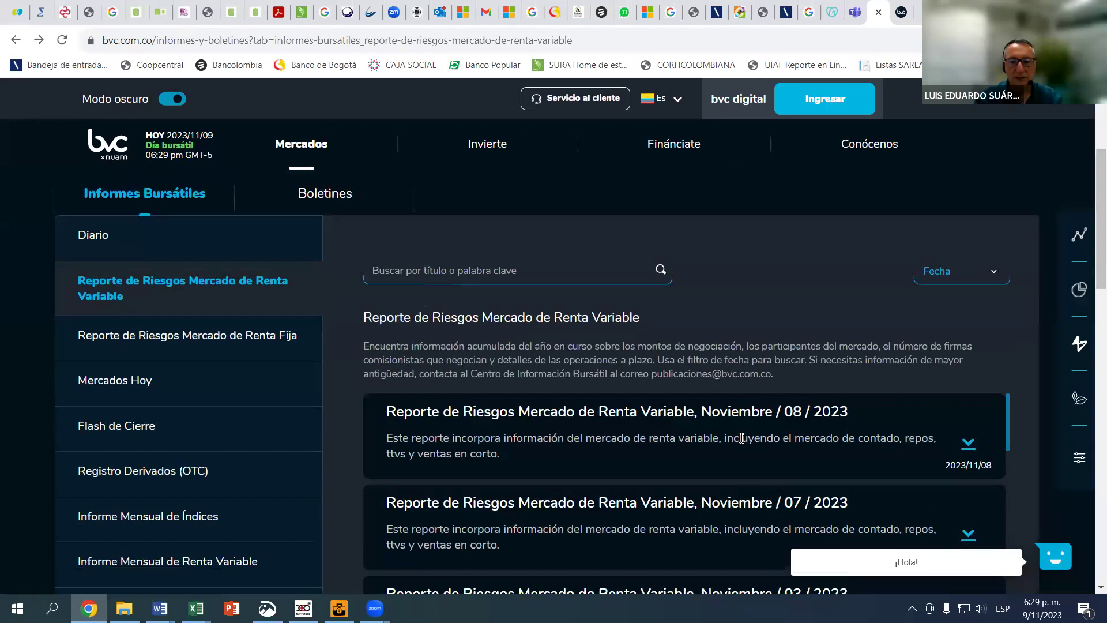
{"action": "scroll", "coordinate": [744, 441], "scroll_direction": "down", "scroll_amount": 5}
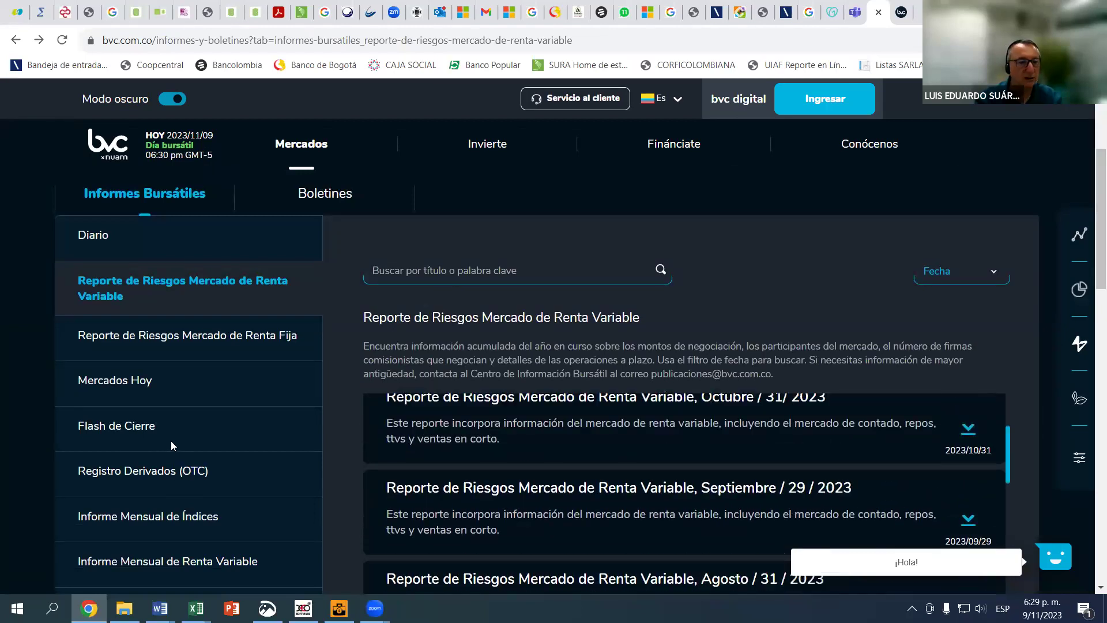
{"action": "scroll", "coordinate": [169, 439], "scroll_direction": "down", "scroll_amount": 2}
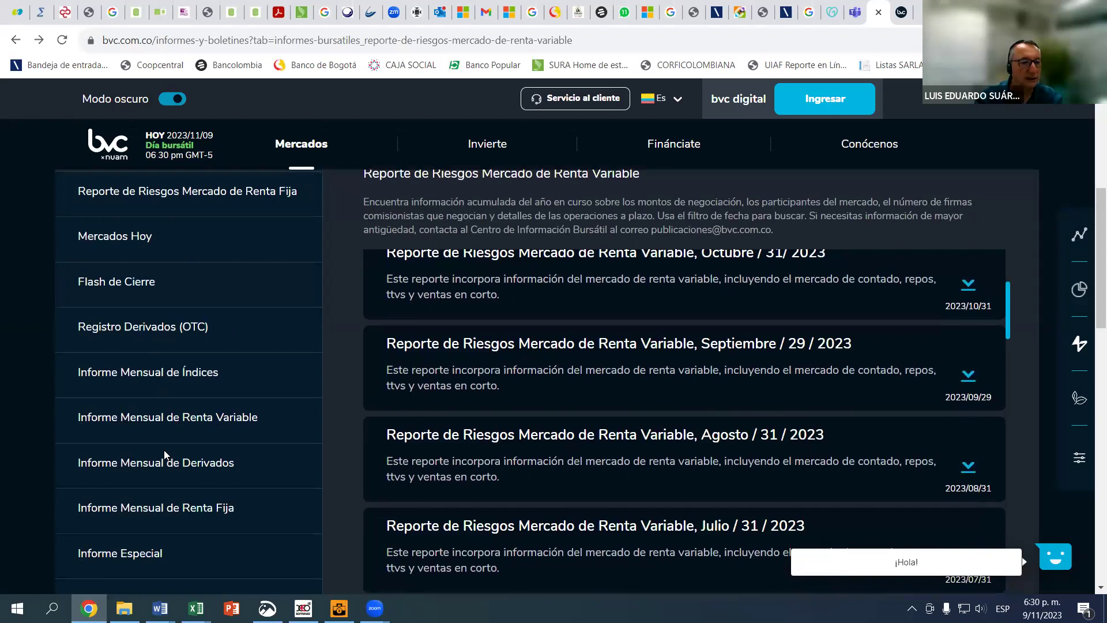
{"action": "scroll", "coordinate": [164, 455], "scroll_direction": "down", "scroll_amount": 2}
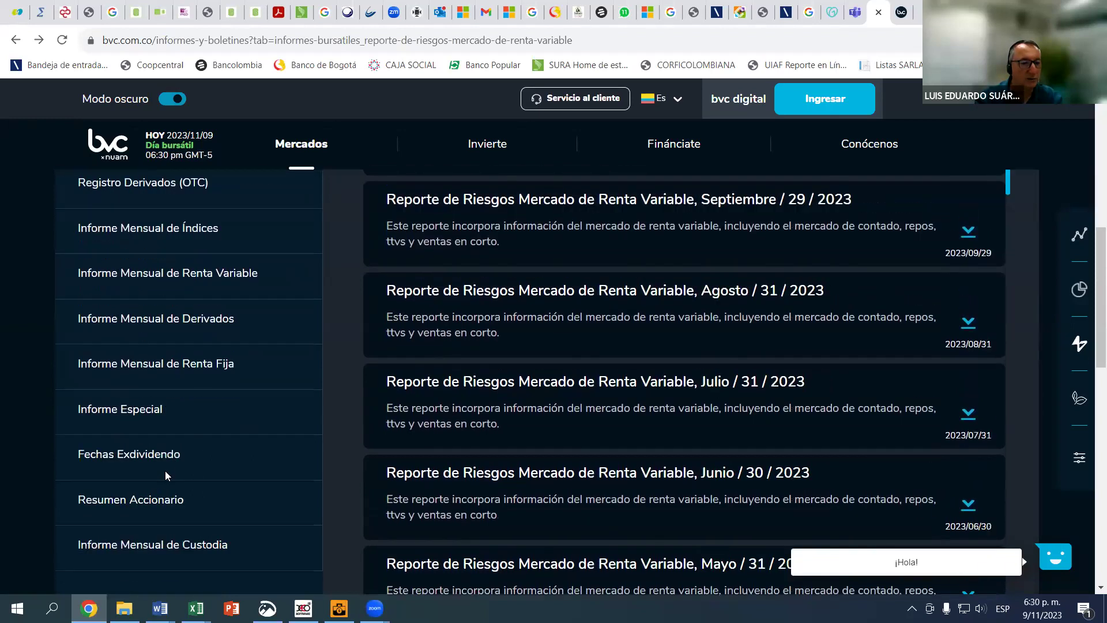
{"action": "scroll", "coordinate": [167, 461], "scroll_direction": "down", "scroll_amount": 2}
Open the Mercado en línea page and view the Accionarios indices table
{"action": "mouse_move", "coordinate": [1022, 243]}
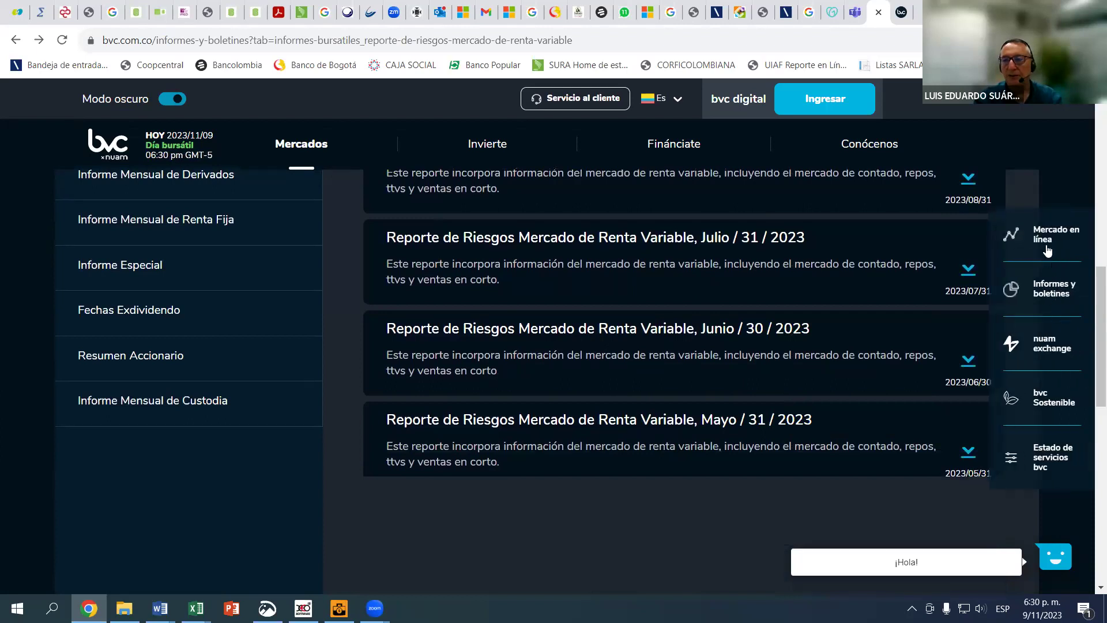
{"action": "left_click", "coordinate": [1045, 242]}
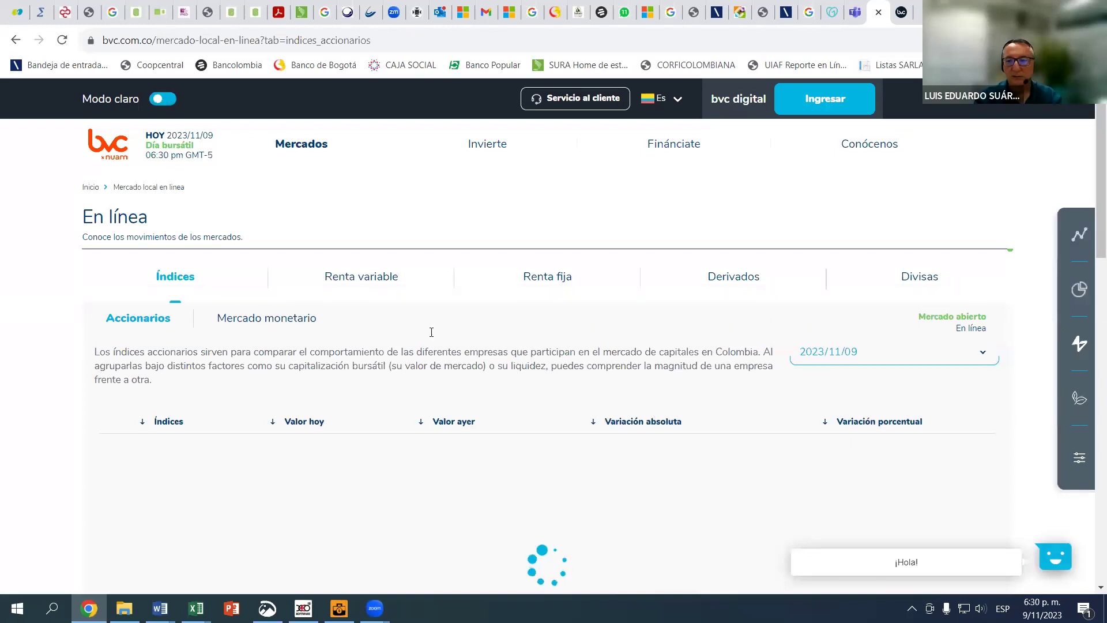
{"action": "scroll", "coordinate": [448, 354], "scroll_direction": "down", "scroll_amount": 3}
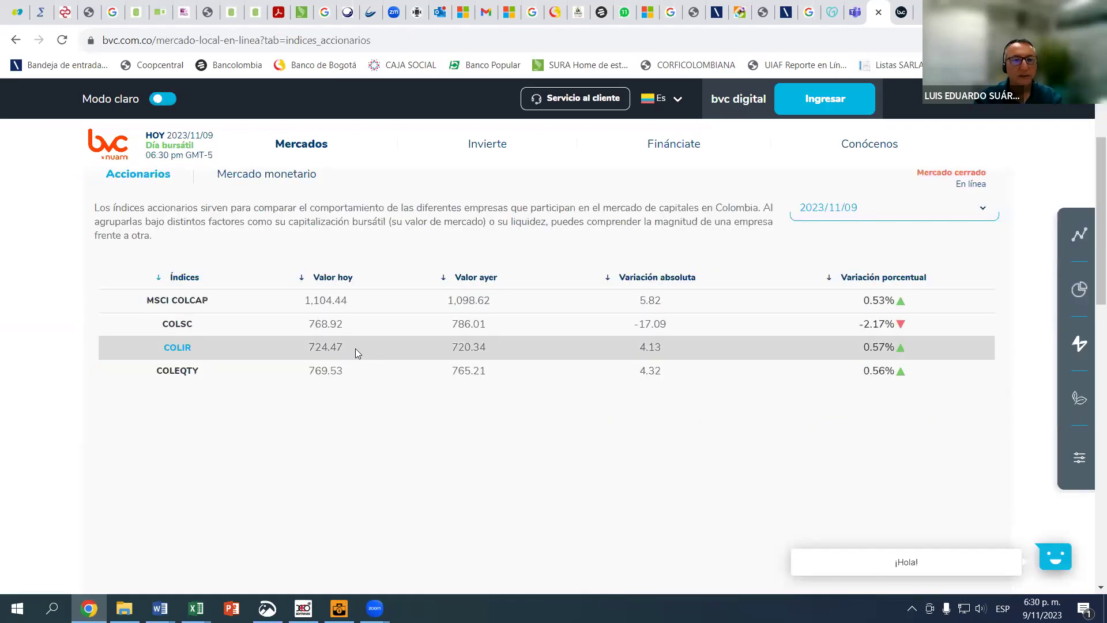
{"action": "scroll", "coordinate": [243, 256], "scroll_direction": "up", "scroll_amount": 1}
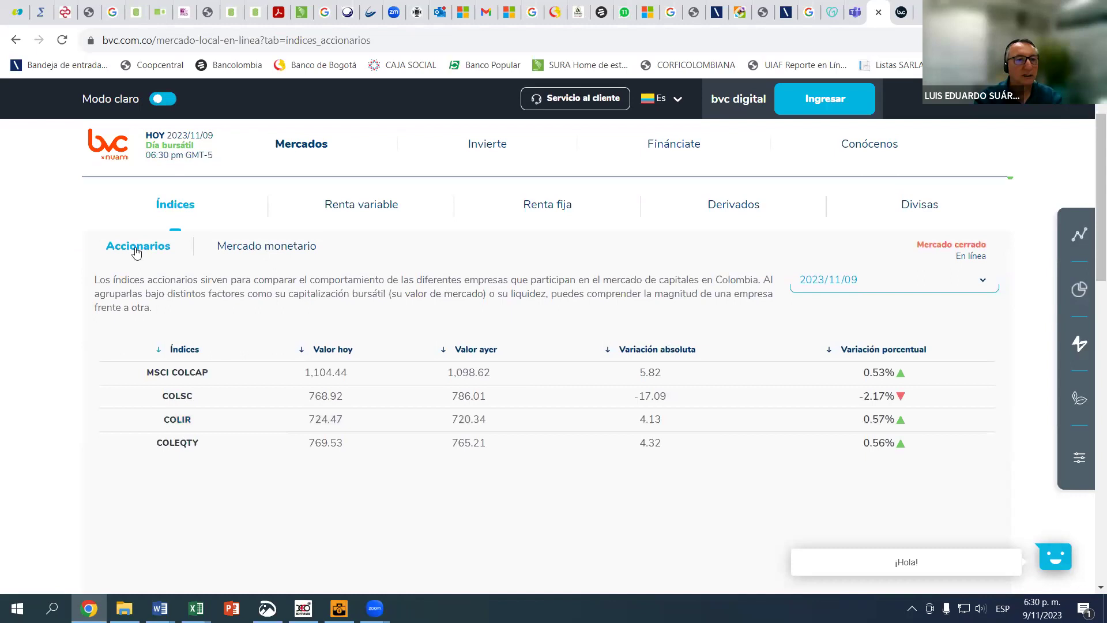
Show the Renta variable prices for the Mercado local and review the list of traded shares
{"action": "left_click", "coordinate": [365, 217]}
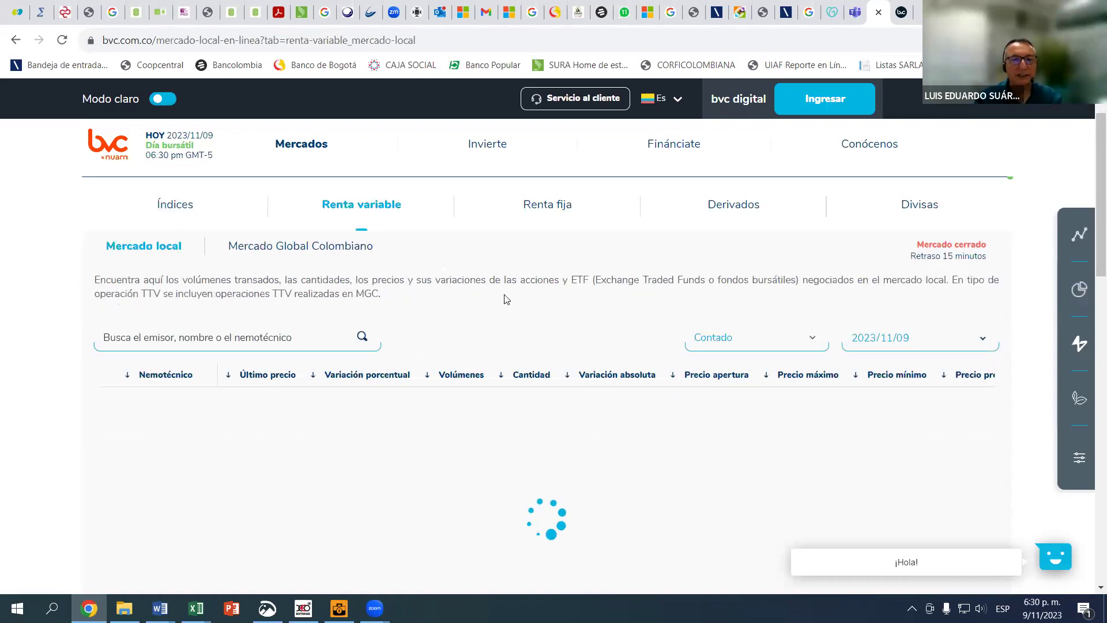
{"action": "scroll", "coordinate": [787, 340], "scroll_direction": "down", "scroll_amount": 1}
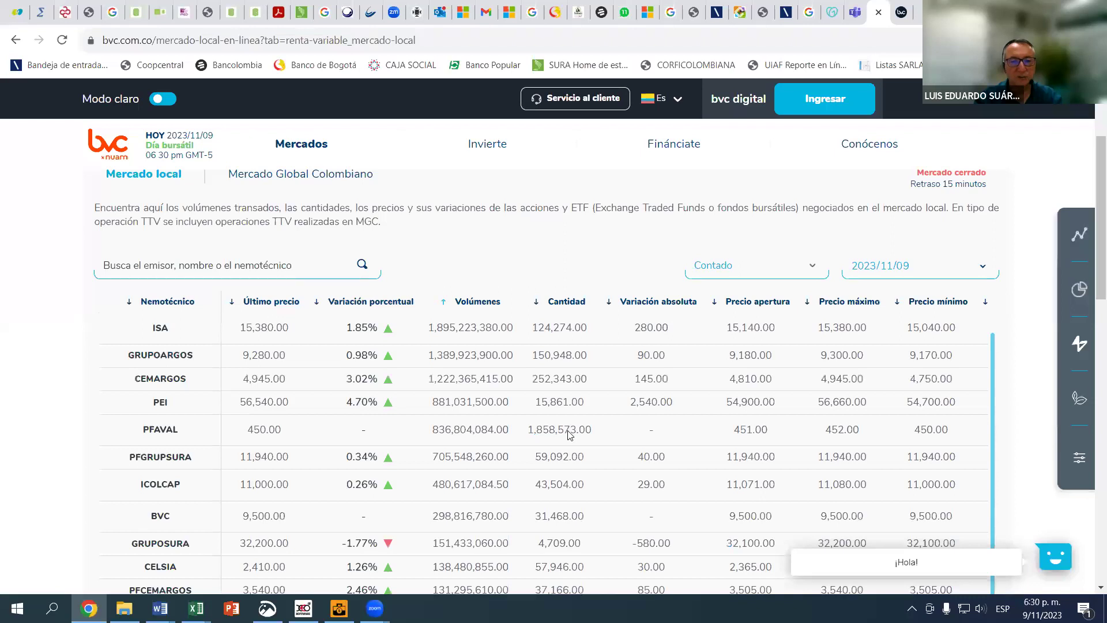
{"action": "scroll", "coordinate": [535, 505], "scroll_direction": "down", "scroll_amount": 5}
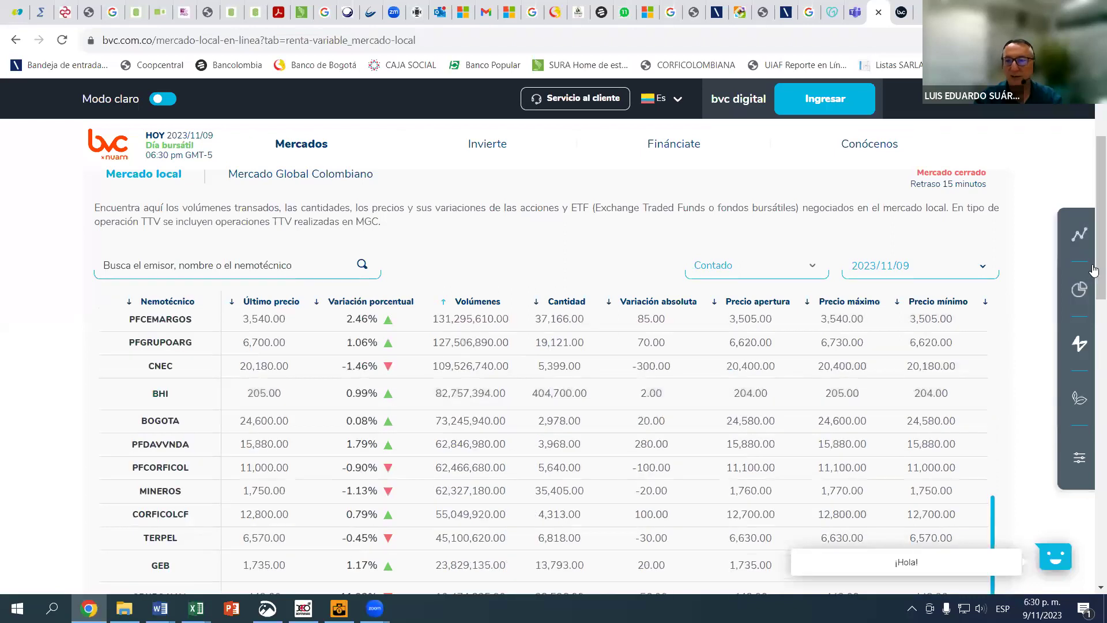
{"action": "mouse_move", "coordinate": [1091, 296]}
{"action": "scroll", "coordinate": [1091, 425], "scroll_direction": "down", "scroll_amount": 5}
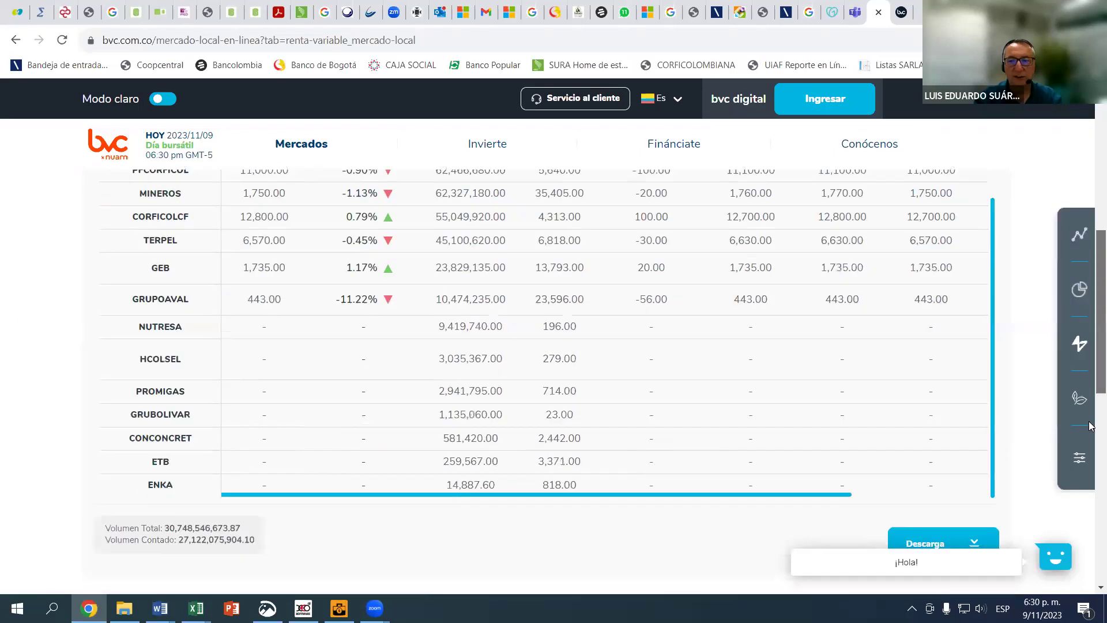
Download the local equity market table as a CSV file and open RVLocal_20231109.csv in Excel
{"action": "scroll", "coordinate": [1090, 425], "scroll_direction": "down", "scroll_amount": 3}
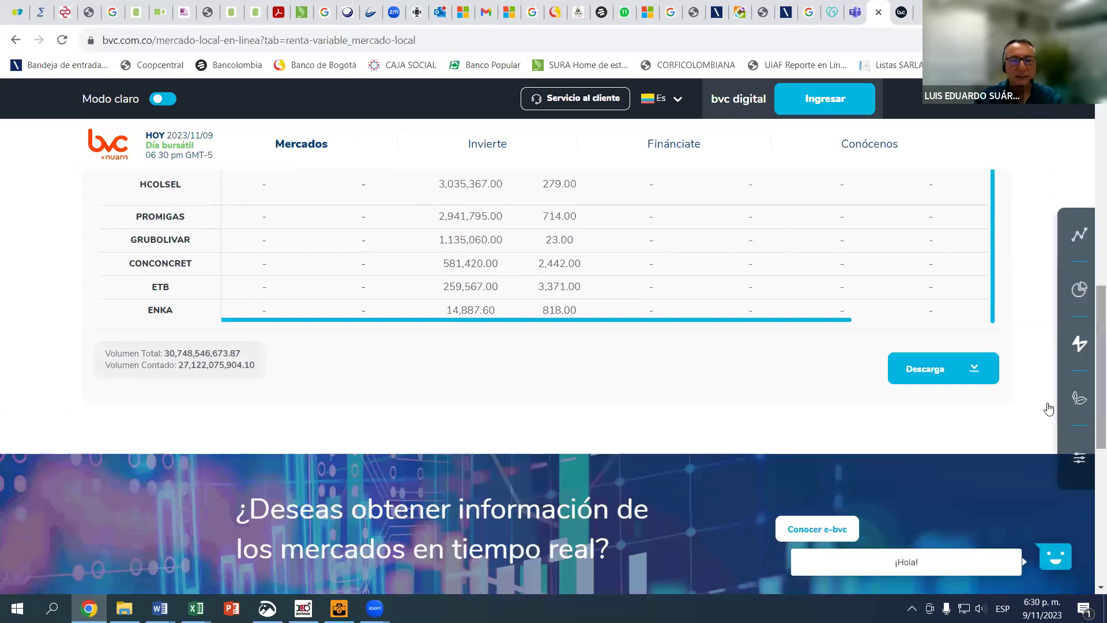
{"action": "left_click", "coordinate": [970, 374]}
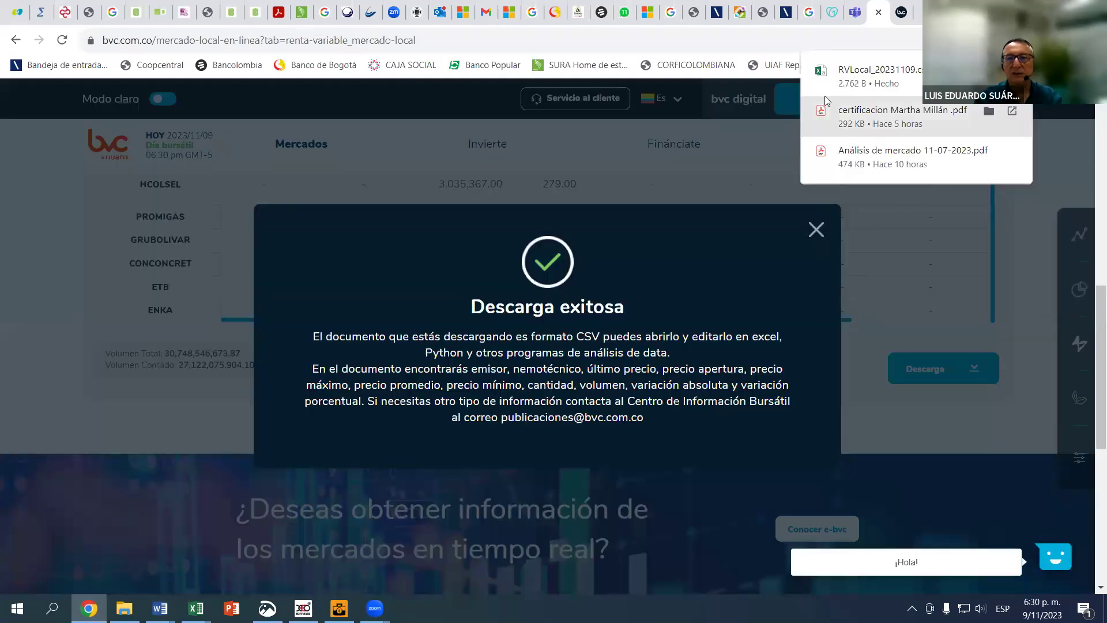
{"action": "left_click", "coordinate": [830, 81]}
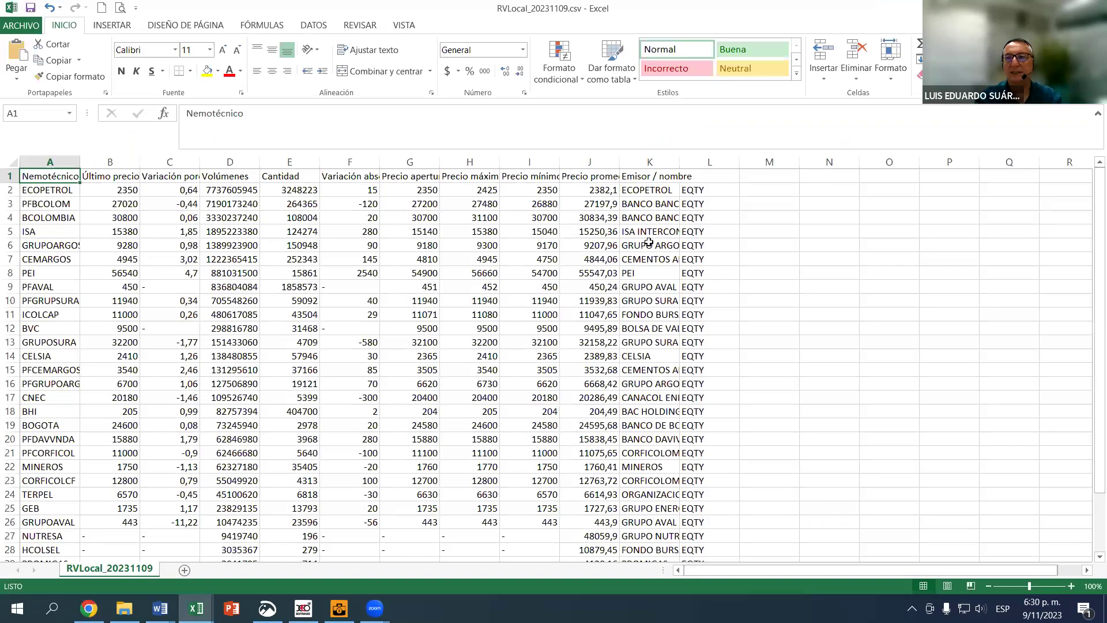
Switch back to Chrome and review the Renta variable Mercado local table again
{"action": "key", "text": "alt+Tab"}
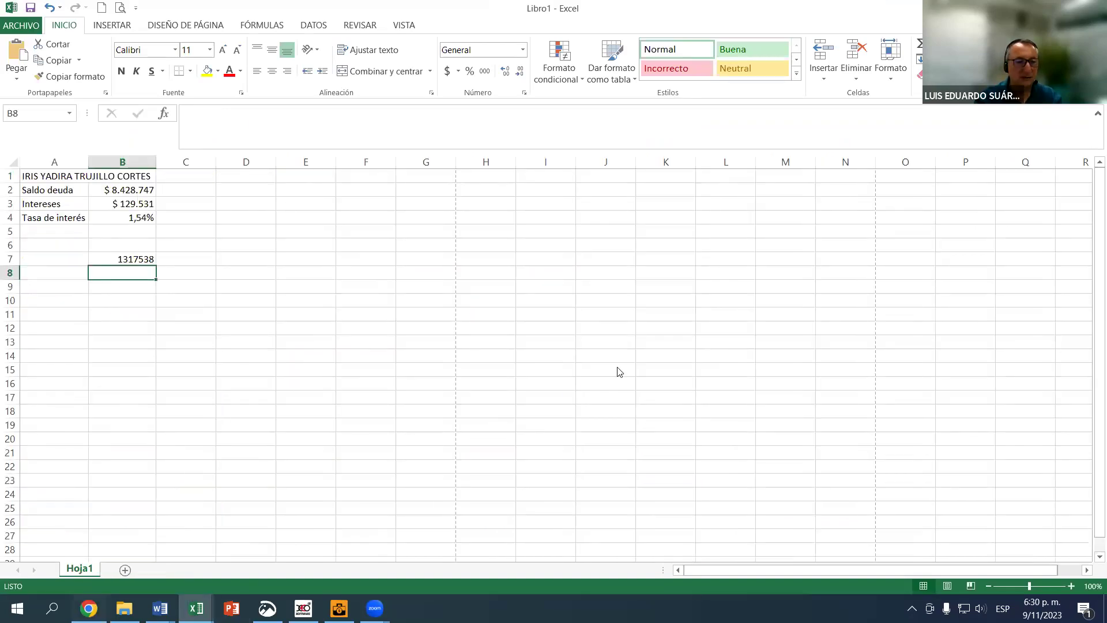
{"action": "key", "text": "alt+Tab"}
{"action": "scroll", "coordinate": [778, 396], "scroll_direction": "up", "scroll_amount": 6}
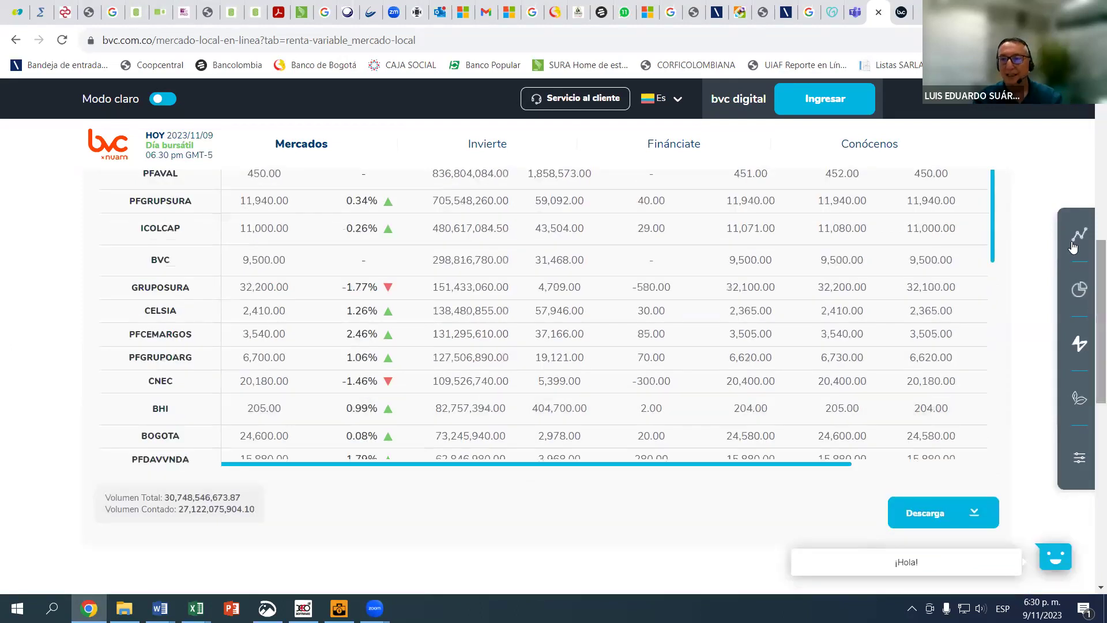
Reopen the Mercado en línea page and review the Renta variable Mercado local table
{"action": "mouse_move", "coordinate": [1039, 247]}
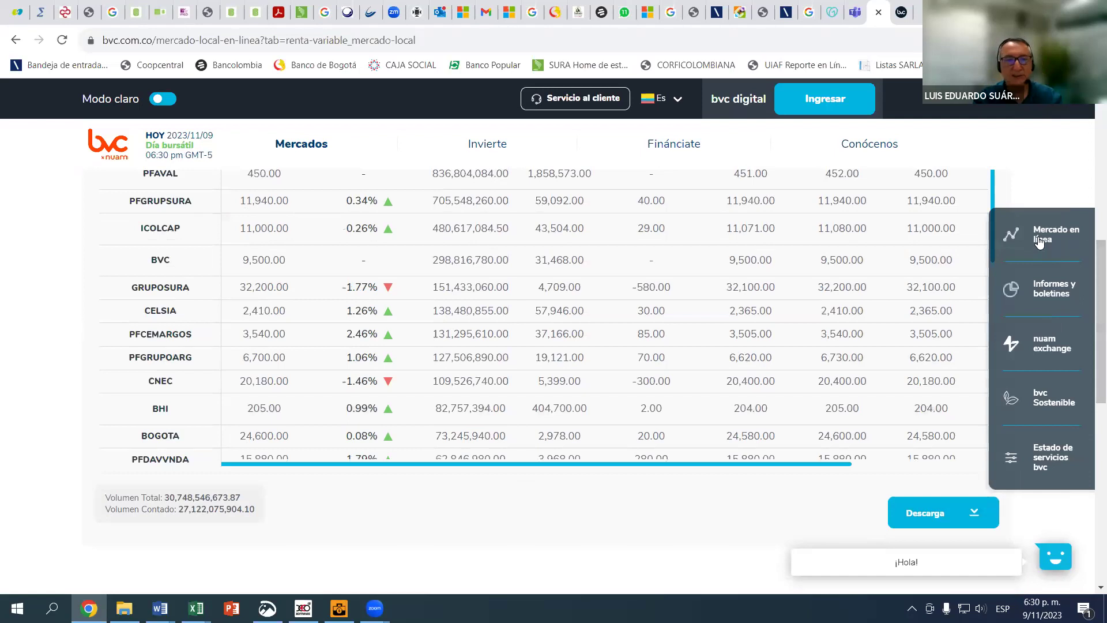
{"action": "left_click", "coordinate": [1039, 242]}
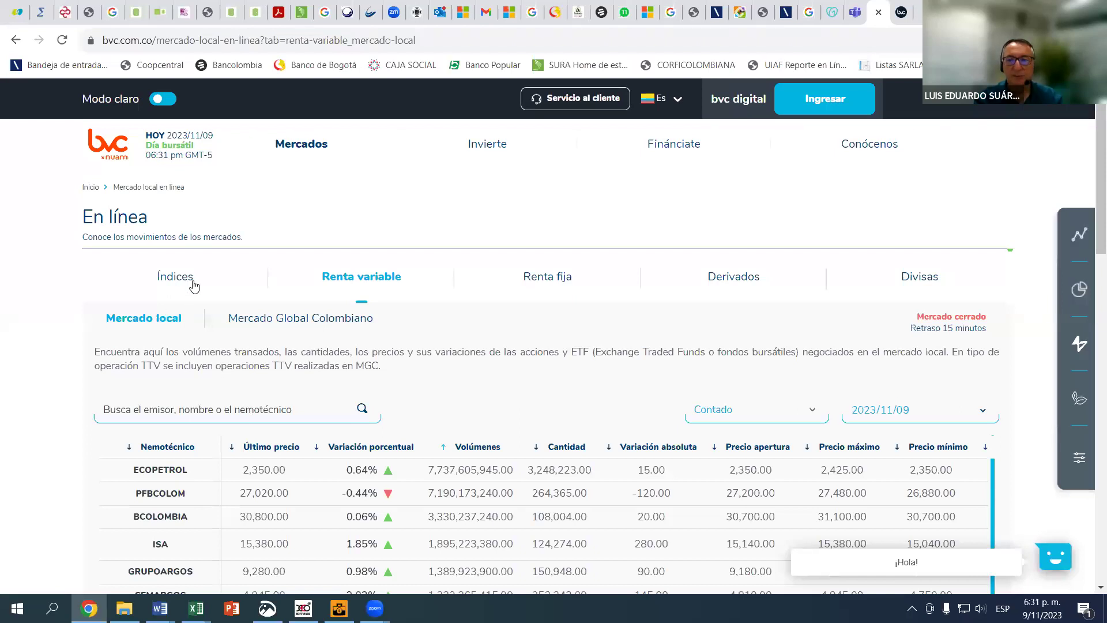
{"action": "scroll", "coordinate": [607, 390], "scroll_direction": "down", "scroll_amount": 6}
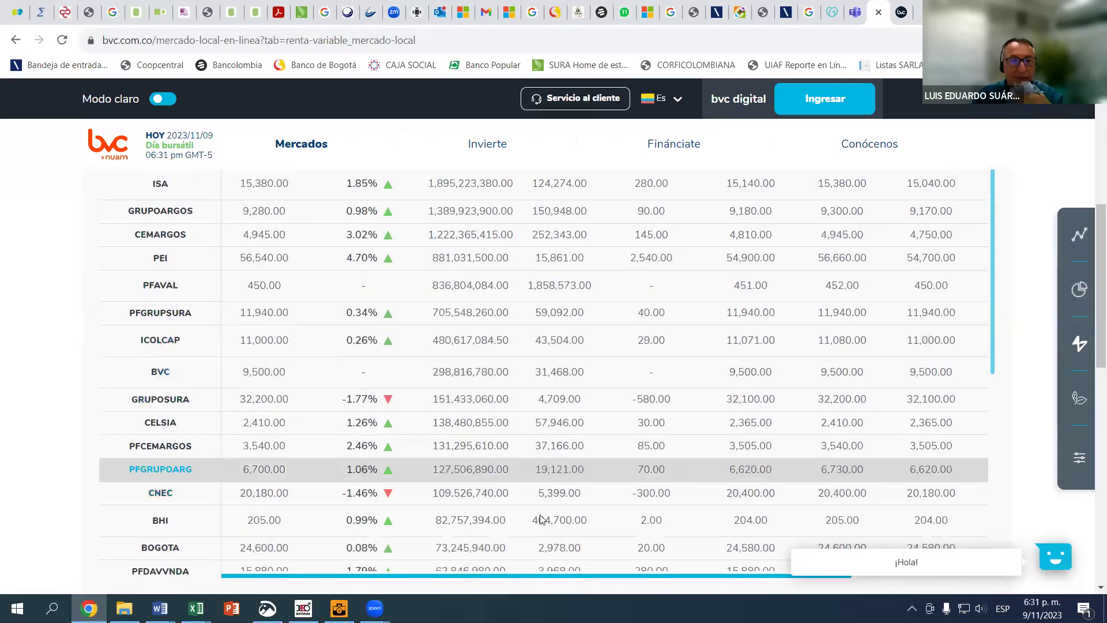
Open the Informes y boletines page and list the Mercados Hoy reports under Informes Bursátiles
{"action": "mouse_move", "coordinate": [1035, 242]}
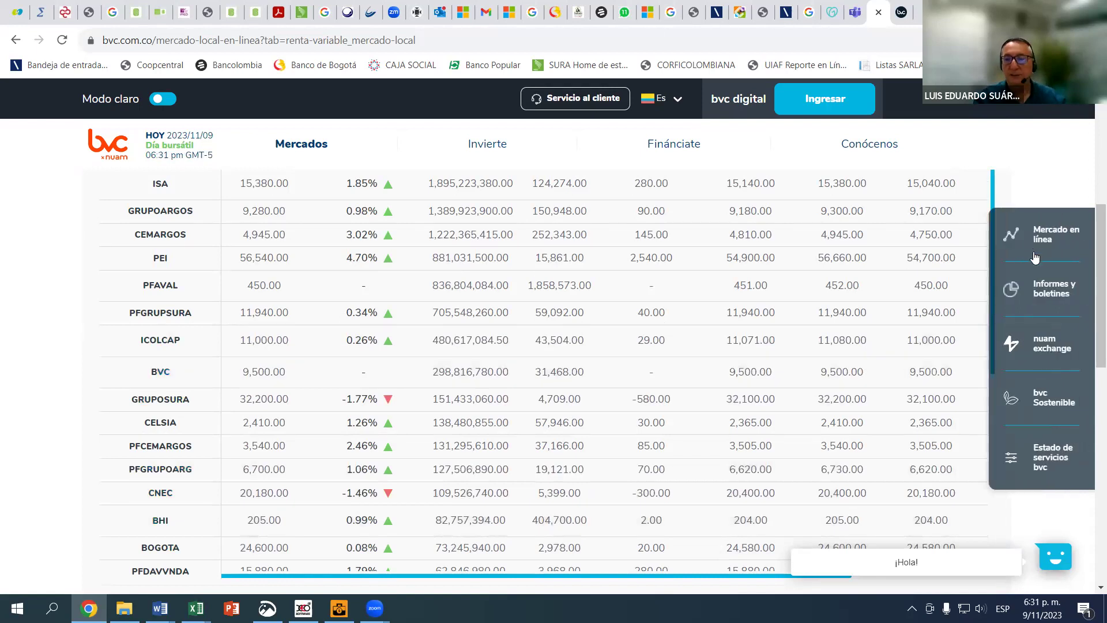
{"action": "scroll", "coordinate": [986, 289], "scroll_direction": "up", "scroll_amount": 1}
{"action": "left_click", "coordinate": [1049, 294]}
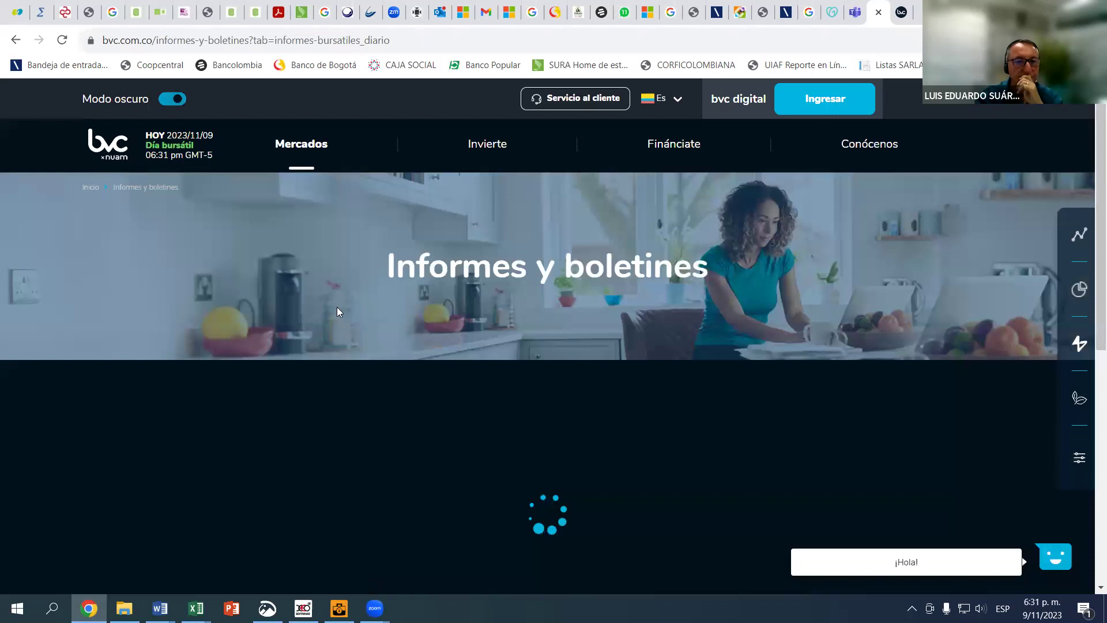
{"action": "scroll", "coordinate": [182, 426], "scroll_direction": "down", "scroll_amount": 3}
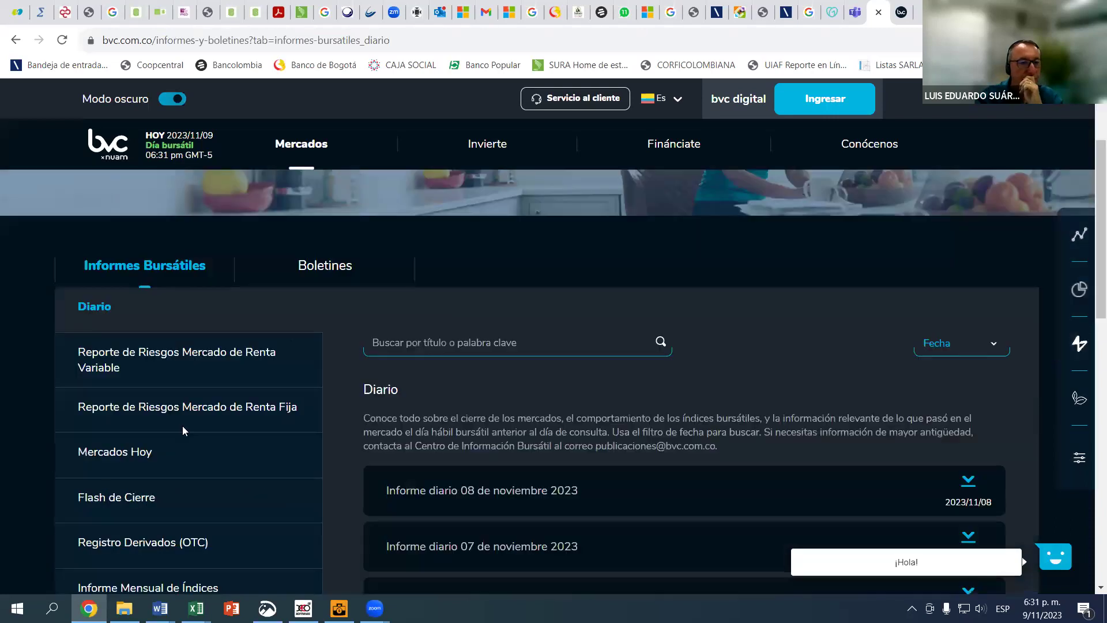
{"action": "left_click", "coordinate": [118, 454]}
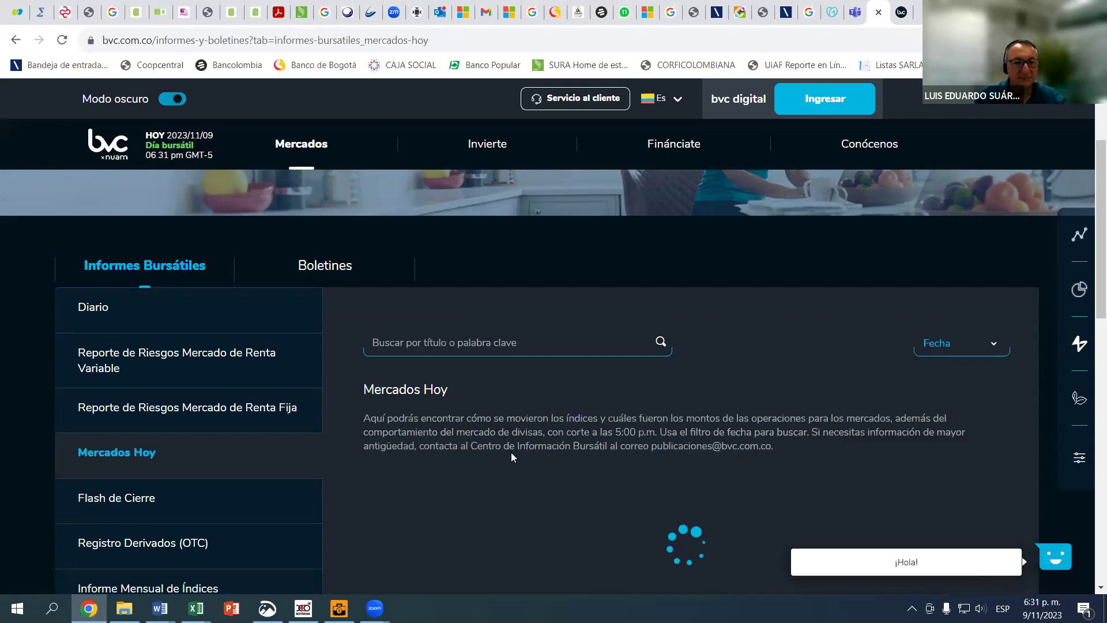
{"action": "scroll", "coordinate": [491, 442], "scroll_direction": "down", "scroll_amount": 1}
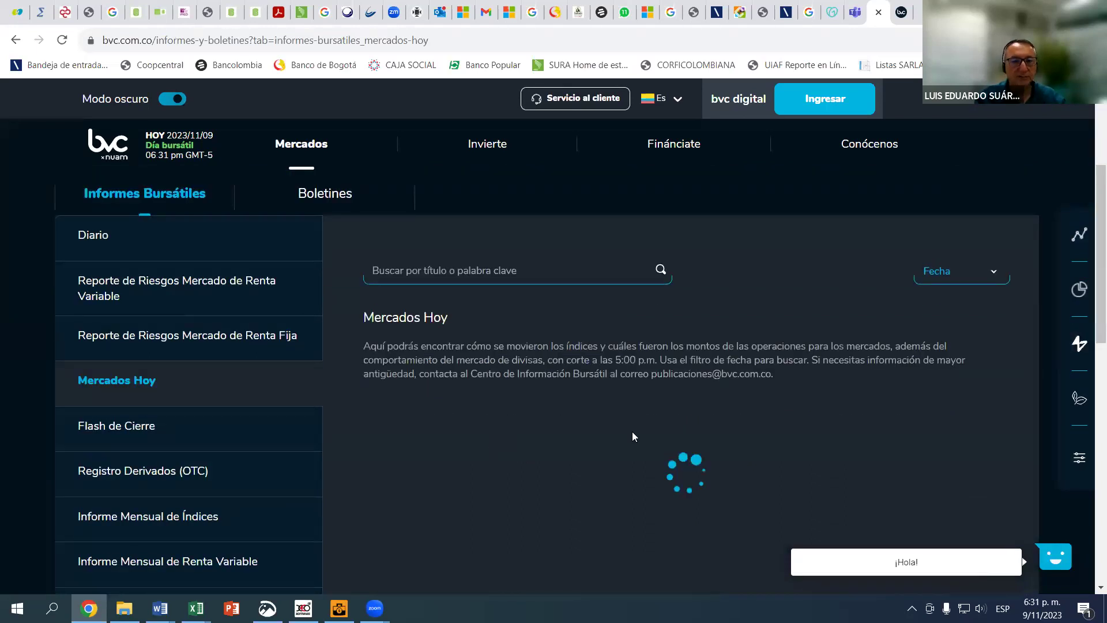
{"action": "scroll", "coordinate": [632, 420], "scroll_direction": "down", "scroll_amount": 3}
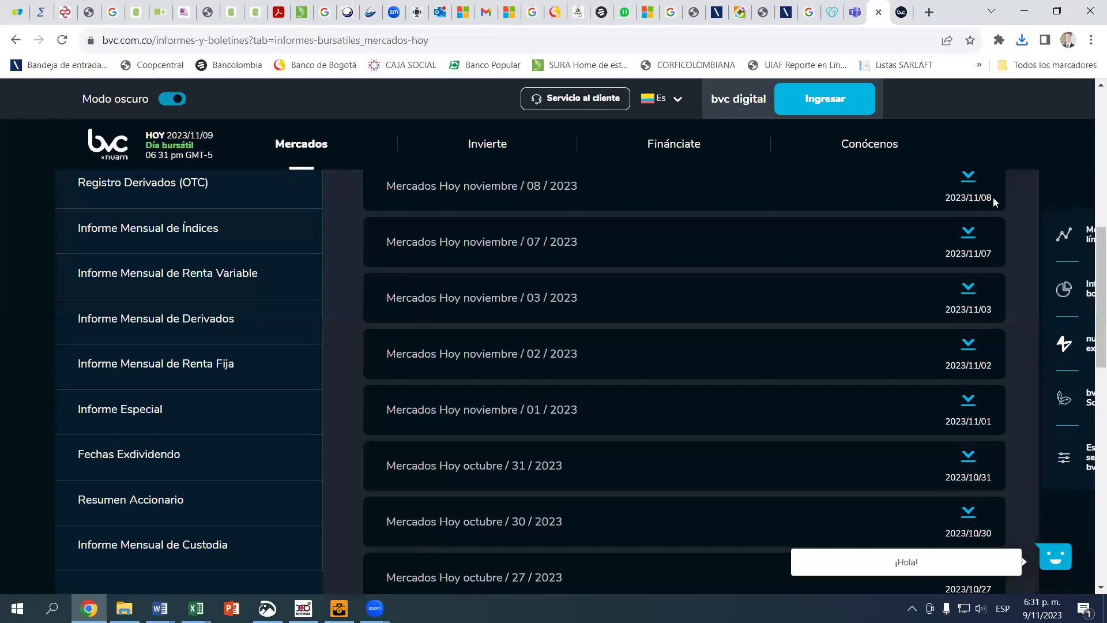
{"action": "scroll", "coordinate": [983, 200], "scroll_direction": "up", "scroll_amount": 2}
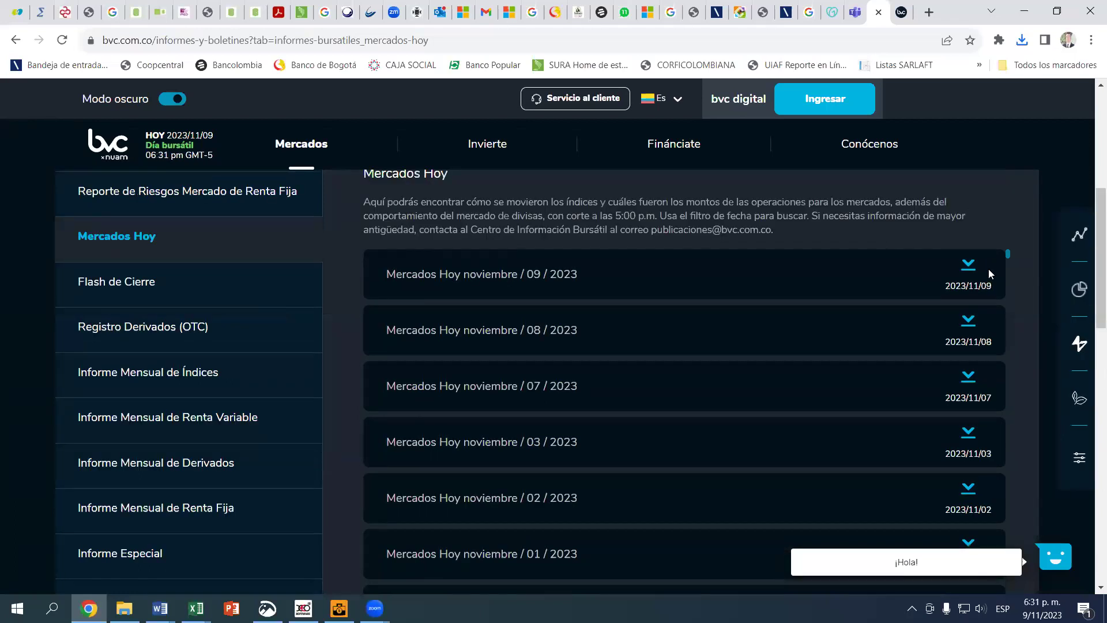
Open the Mercados Hoy noviembre / 09 / 2023 report, view its market summary, and close the PDF
{"action": "left_click", "coordinate": [968, 267]}
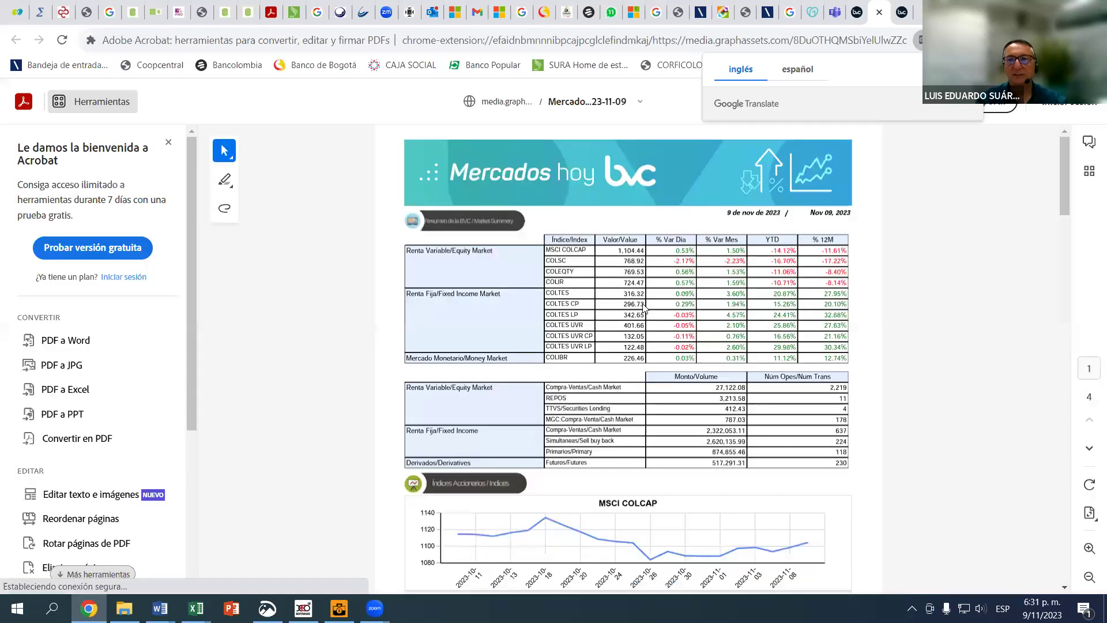
{"action": "scroll", "coordinate": [813, 141], "scroll_direction": "down", "scroll_amount": 2}
{"action": "left_click", "coordinate": [813, 141]}
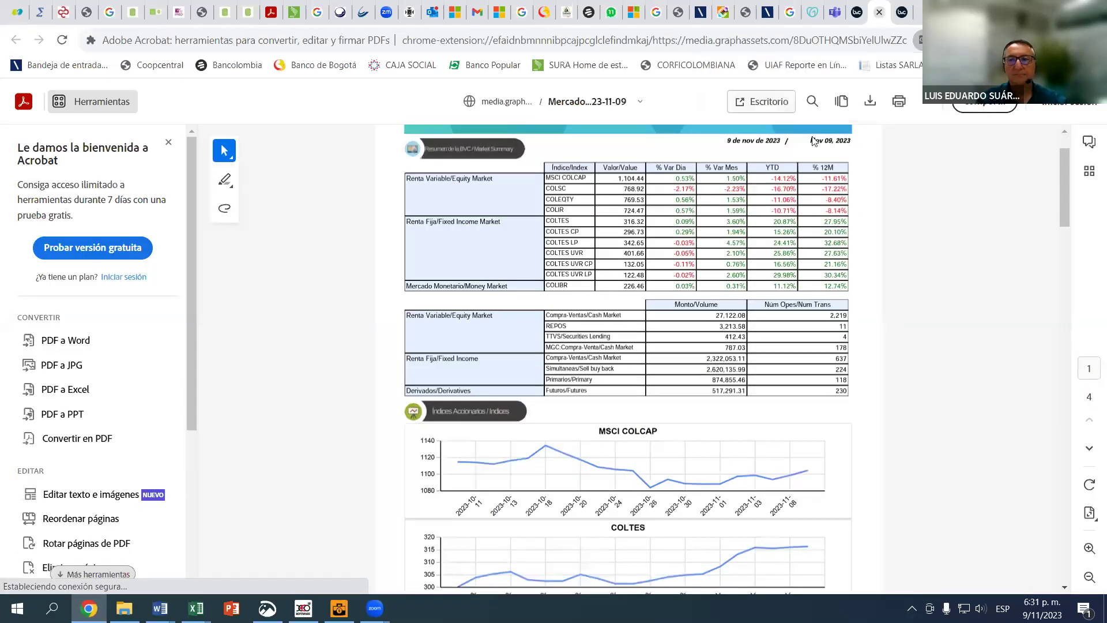
{"action": "left_click", "coordinate": [878, 11]}
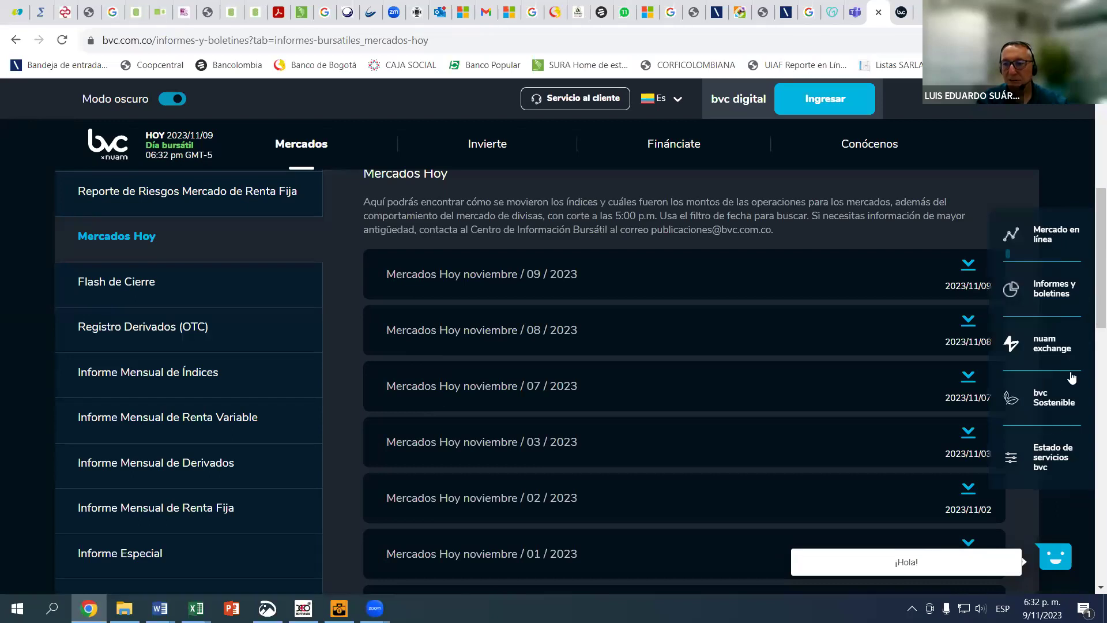
Go back to the Mercado en línea page and examine the Accionarios indices table
{"action": "scroll", "coordinate": [406, 440], "scroll_direction": "down", "scroll_amount": 3}
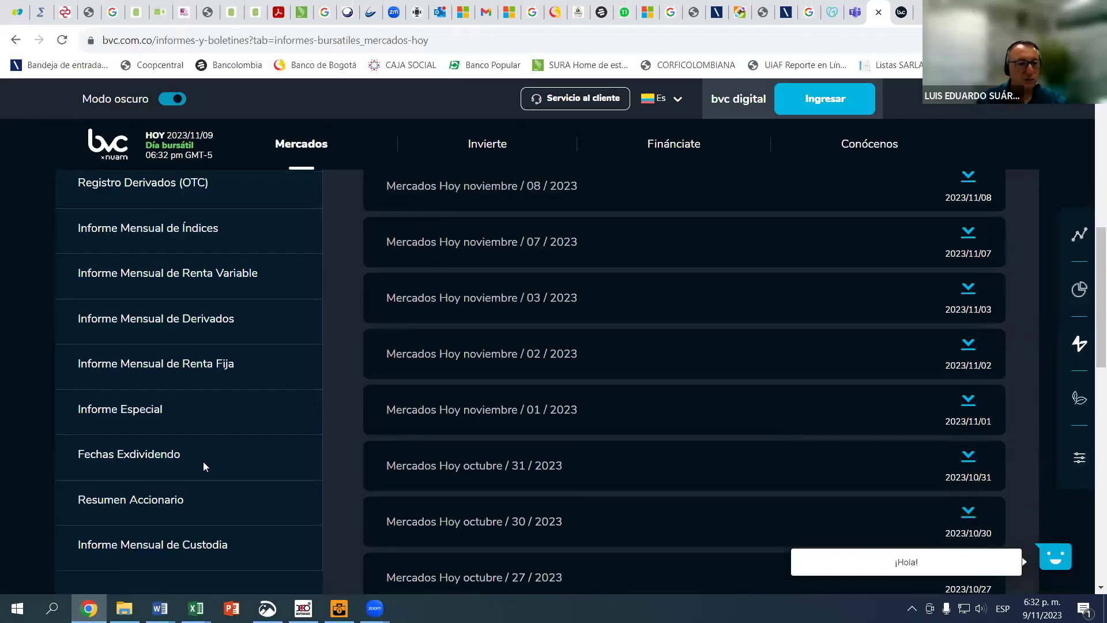
{"action": "scroll", "coordinate": [205, 462], "scroll_direction": "up", "scroll_amount": 1}
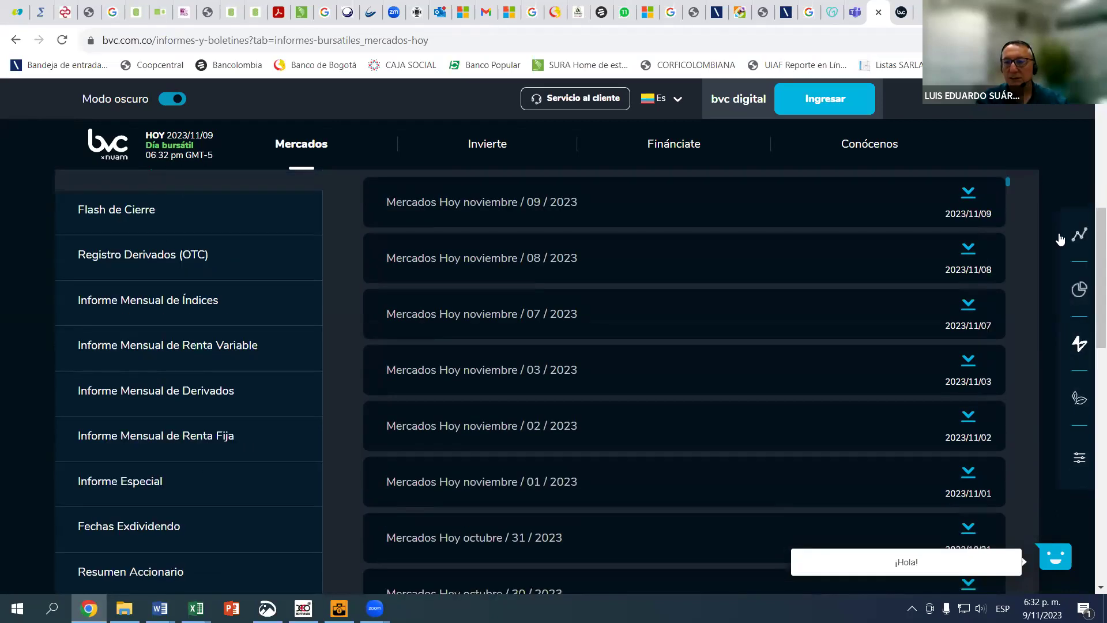
{"action": "scroll", "coordinate": [249, 344], "scroll_direction": "up", "scroll_amount": 2}
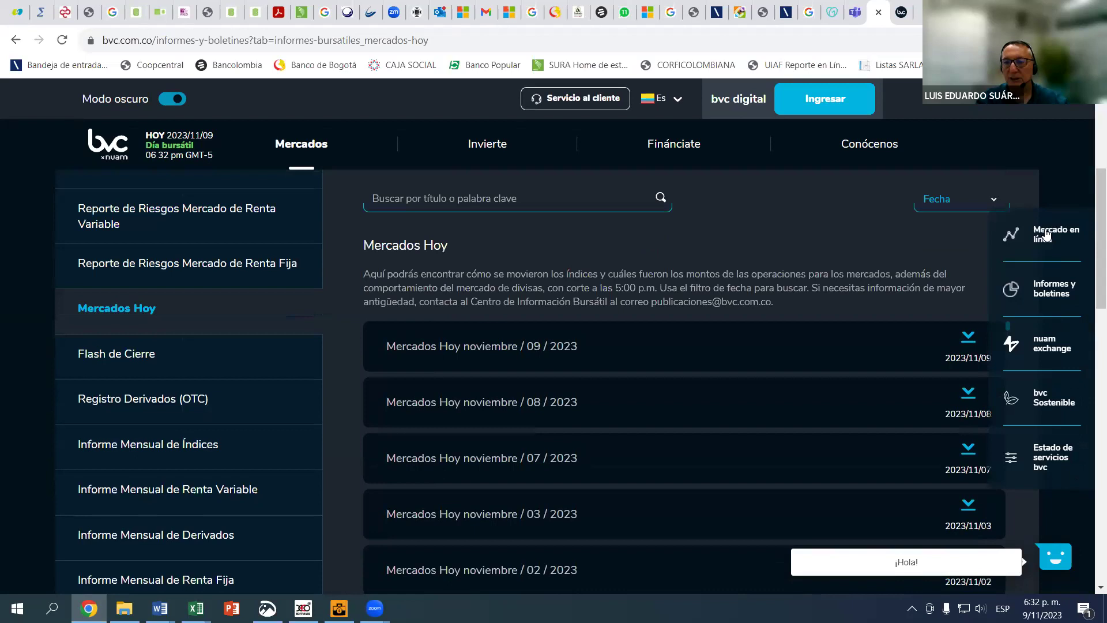
{"action": "left_click", "coordinate": [273, 343]}
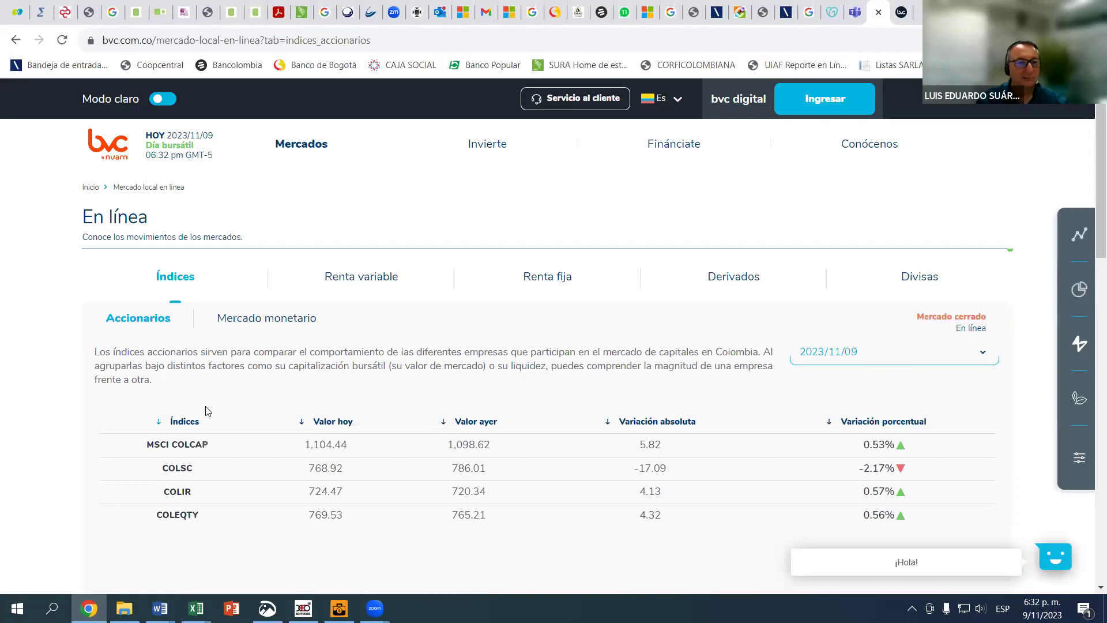
{"action": "scroll", "coordinate": [199, 378], "scroll_direction": "down", "scroll_amount": 1}
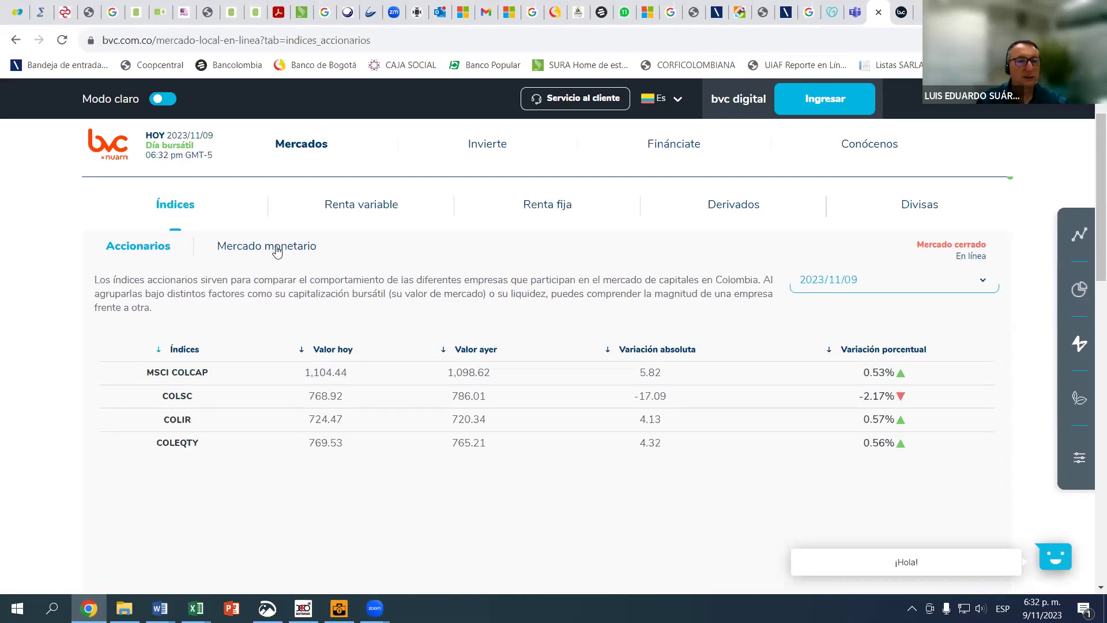
{"action": "scroll", "coordinate": [278, 265], "scroll_direction": "down", "scroll_amount": 3}
{"action": "scroll", "coordinate": [278, 279], "scroll_direction": "up", "scroll_amount": 3}
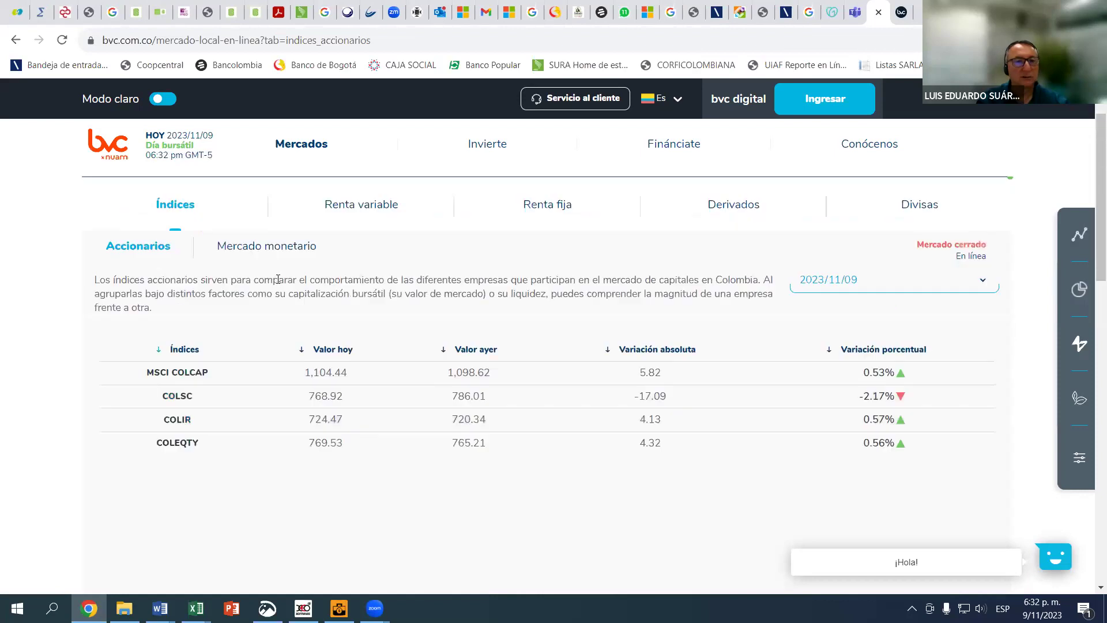
{"action": "scroll", "coordinate": [278, 279], "scroll_direction": "up", "scroll_amount": 1}
Show the Renta variable data for the Mercado local and examine the share table through its last rows
{"action": "left_click", "coordinate": [347, 279]}
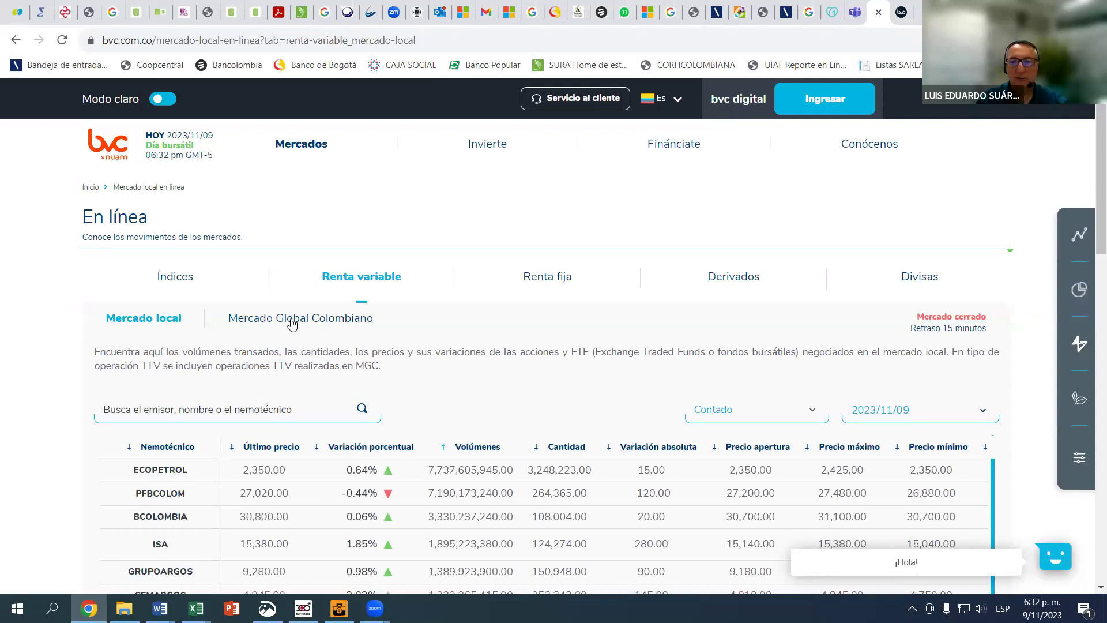
{"action": "scroll", "coordinate": [292, 324], "scroll_direction": "down", "scroll_amount": 12}
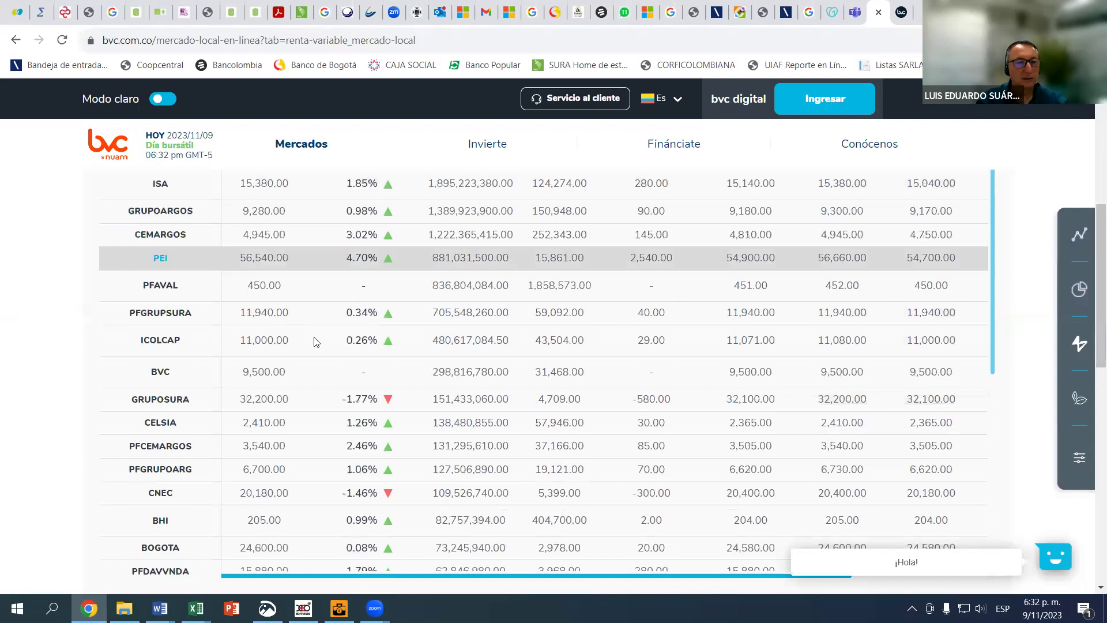
{"action": "scroll", "coordinate": [663, 339], "scroll_direction": "down", "scroll_amount": 3}
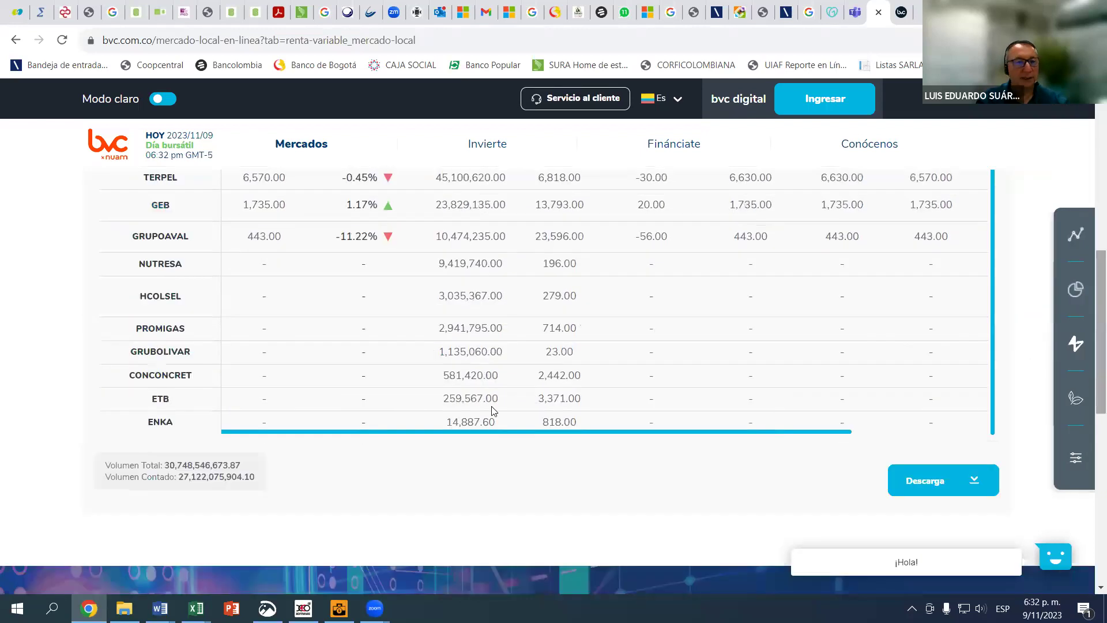
{"action": "scroll", "coordinate": [807, 311], "scroll_direction": "down", "scroll_amount": 1}
{"action": "scroll", "coordinate": [894, 288], "scroll_direction": "up", "scroll_amount": 5}
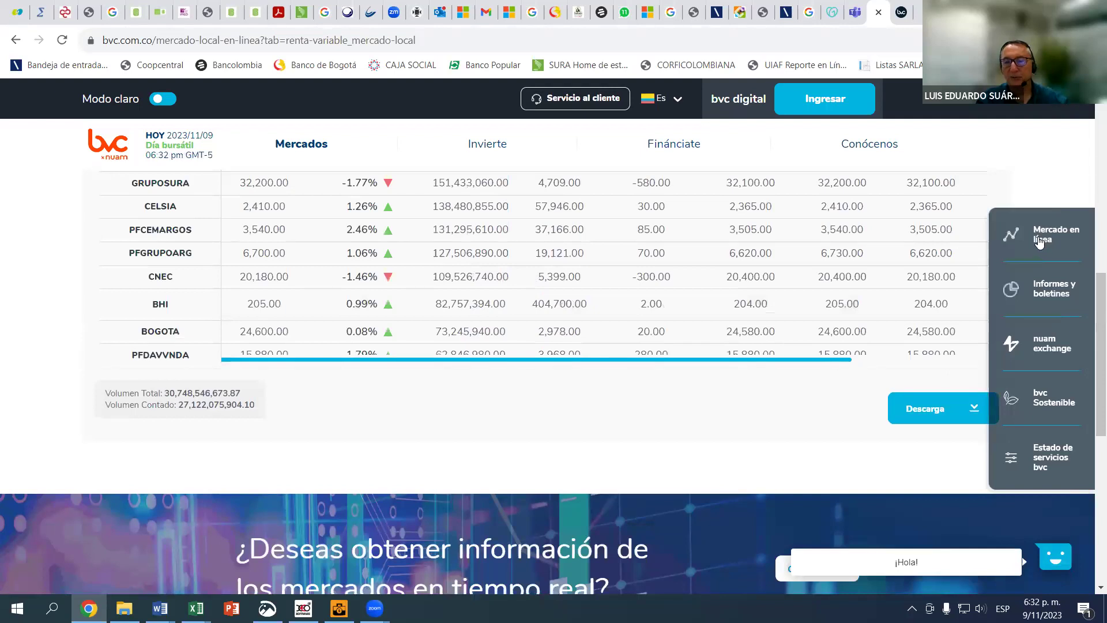
Access Mercado en línea again from the site shortcuts and look over the local share prices
{"action": "left_click", "coordinate": [1021, 237]}
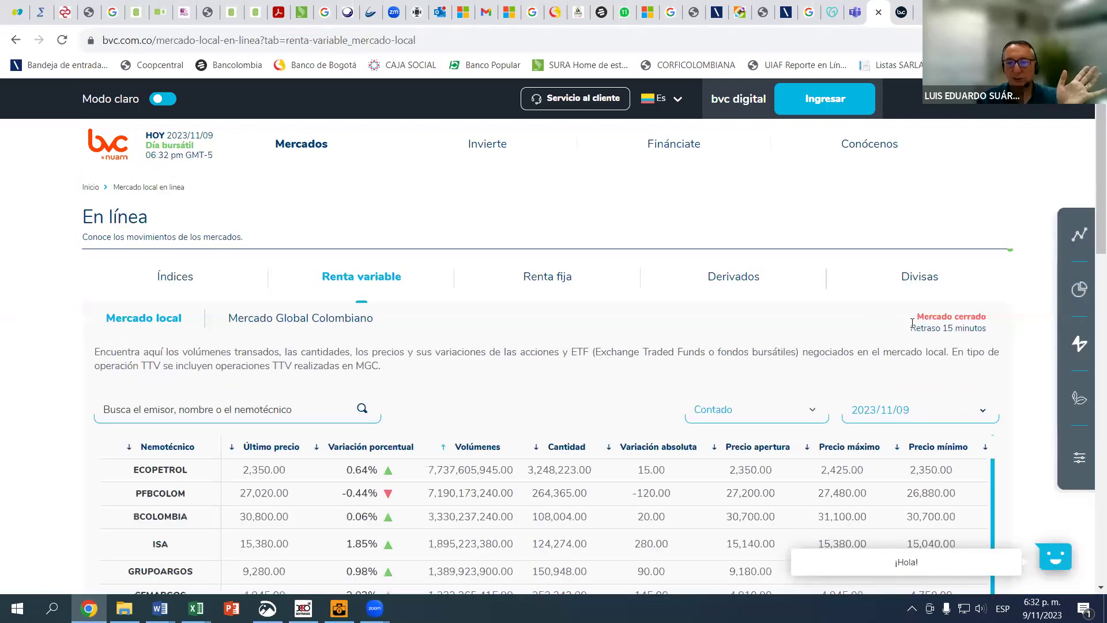
{"action": "scroll", "coordinate": [907, 332], "scroll_direction": "down", "scroll_amount": 2}
{"action": "scroll", "coordinate": [427, 466], "scroll_direction": "down", "scroll_amount": 2}
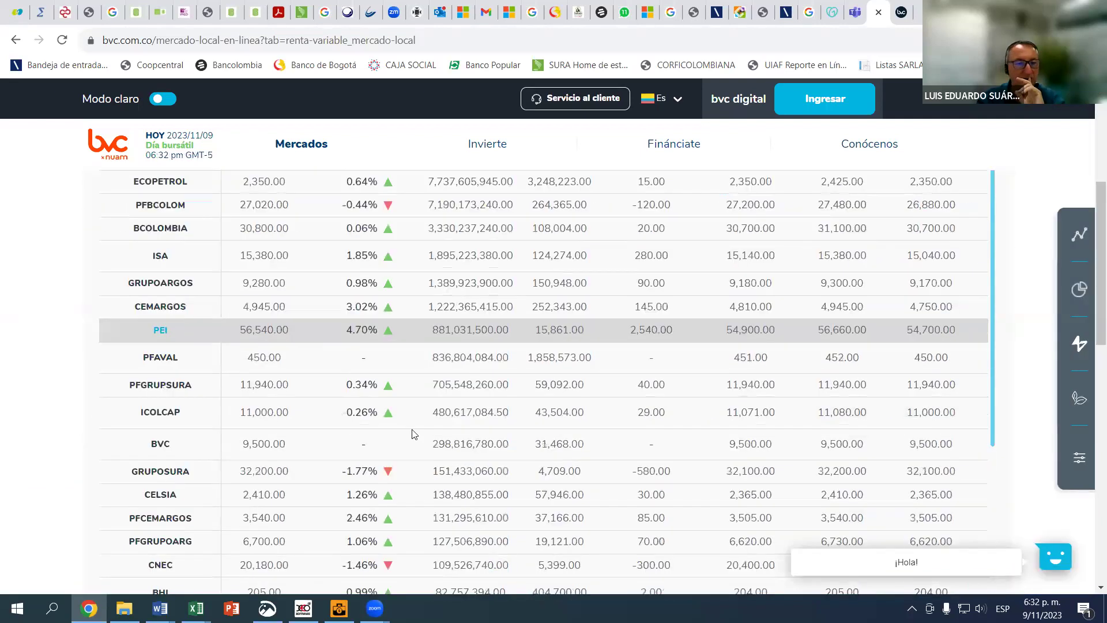
{"action": "scroll", "coordinate": [425, 436], "scroll_direction": "down", "scroll_amount": 5}
{"action": "scroll", "coordinate": [795, 385], "scroll_direction": "up", "scroll_amount": 6}
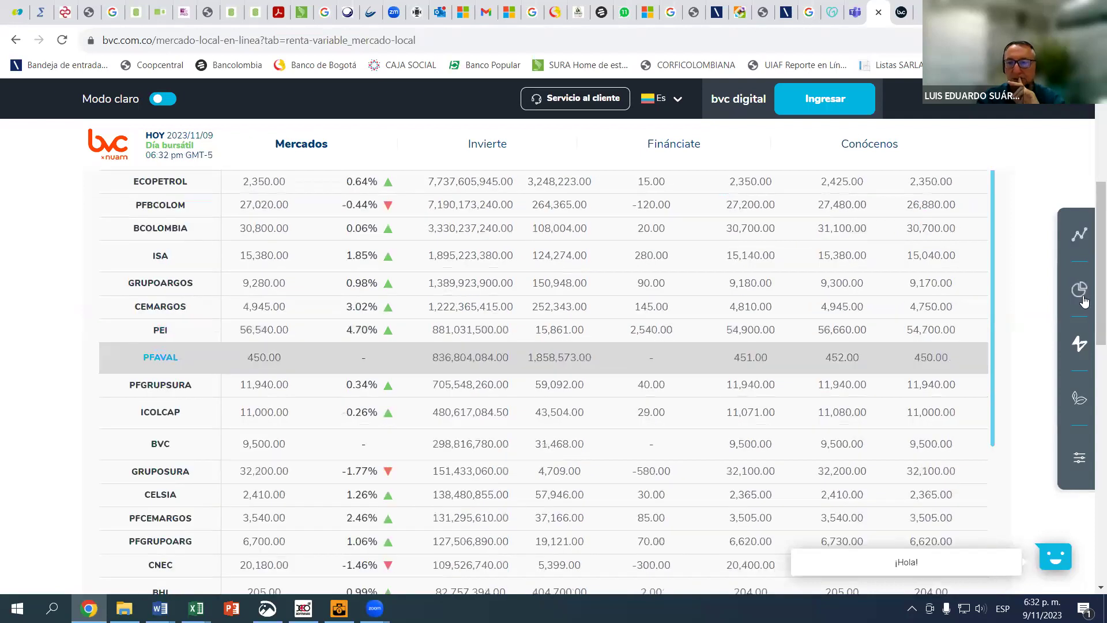
Return to Informes y boletines and list the Reporte de Riesgos Mercado de Renta Variable documents
{"action": "mouse_move", "coordinate": [1039, 297]}
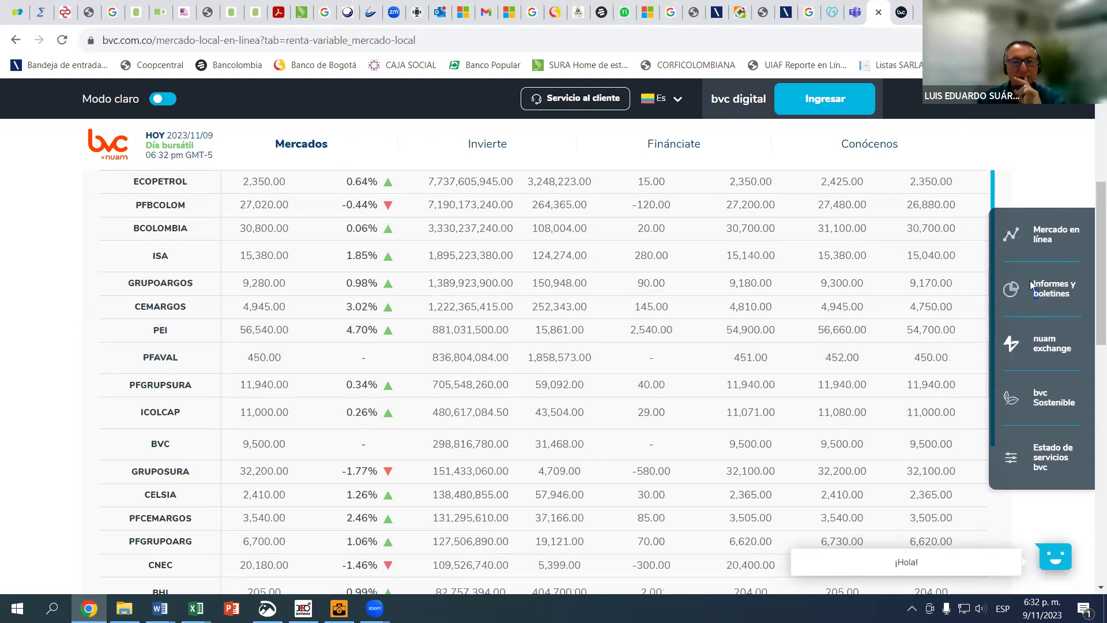
{"action": "left_click", "coordinate": [1030, 280]}
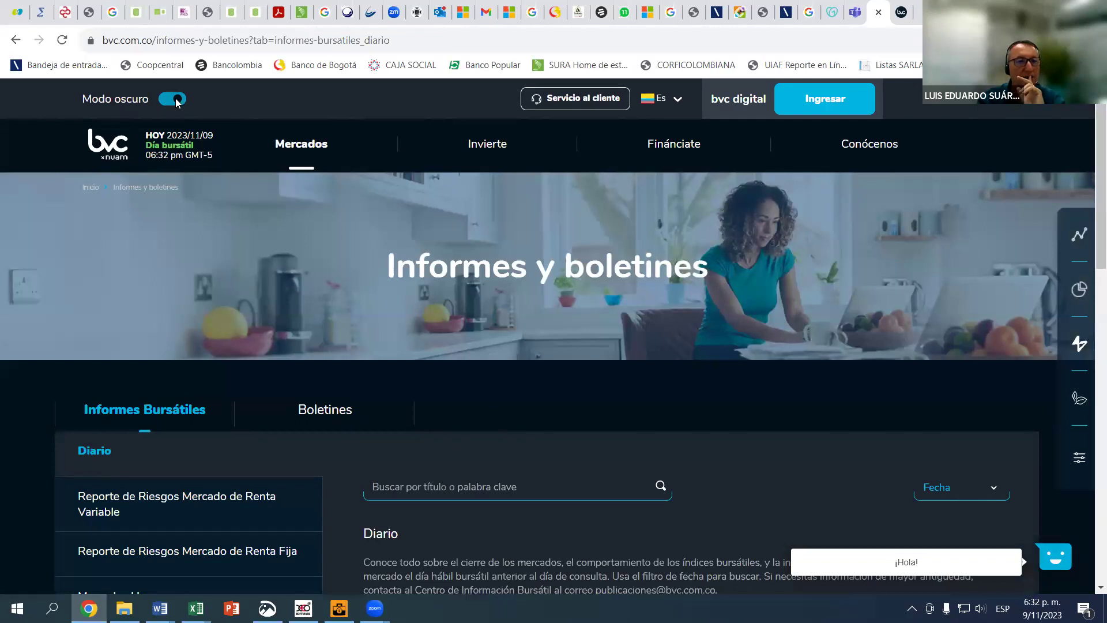
{"action": "scroll", "coordinate": [204, 374], "scroll_direction": "down", "scroll_amount": 3}
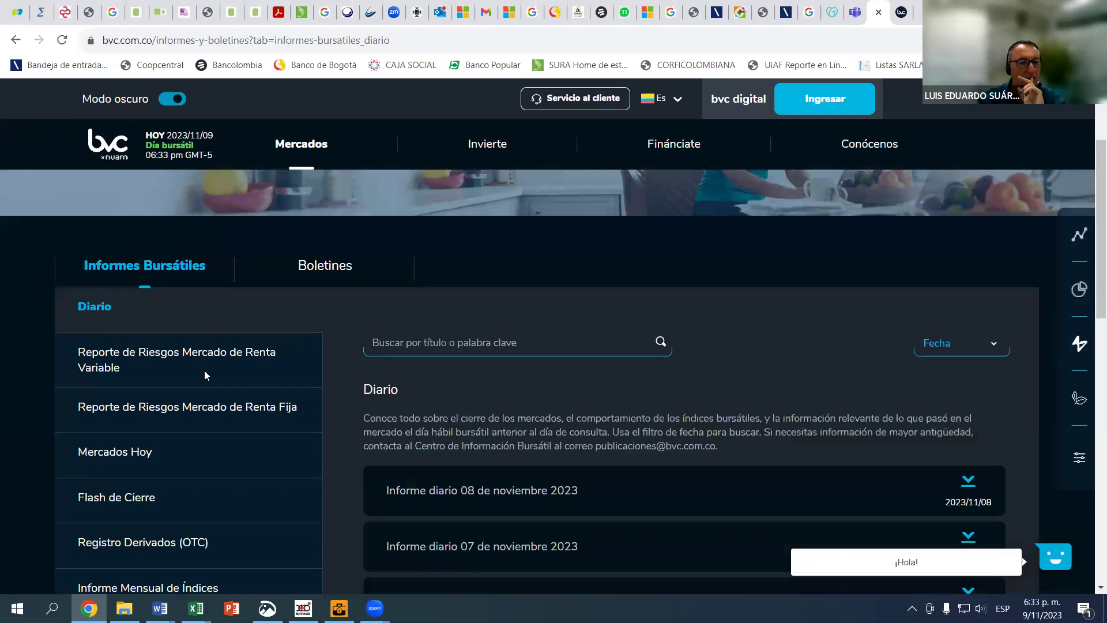
{"action": "left_click", "coordinate": [210, 359]}
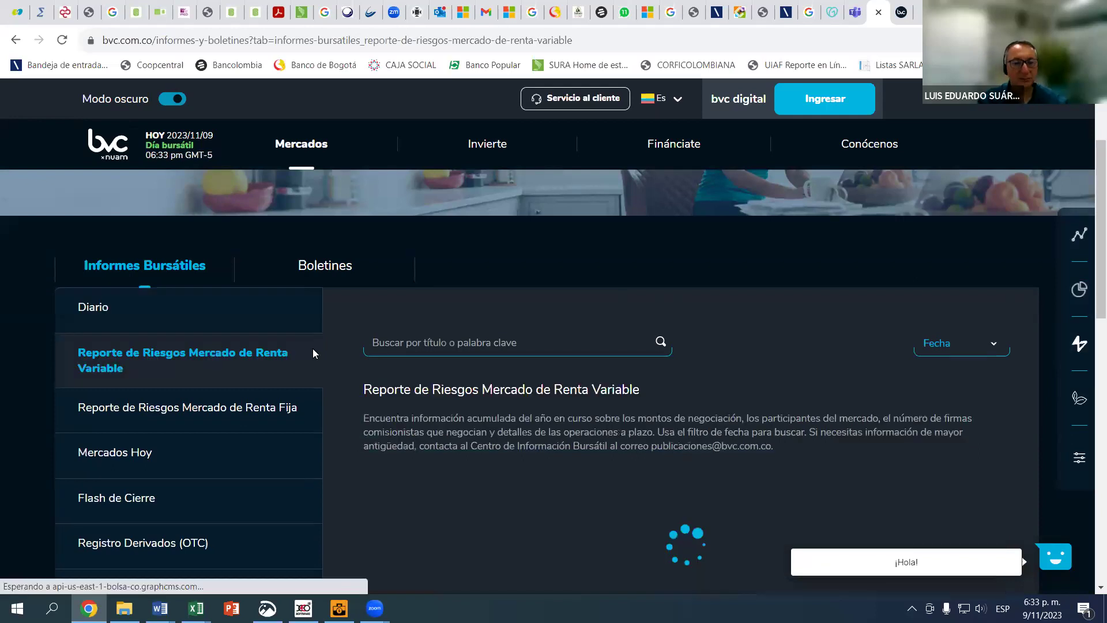
{"action": "scroll", "coordinate": [622, 388], "scroll_direction": "down", "scroll_amount": 1}
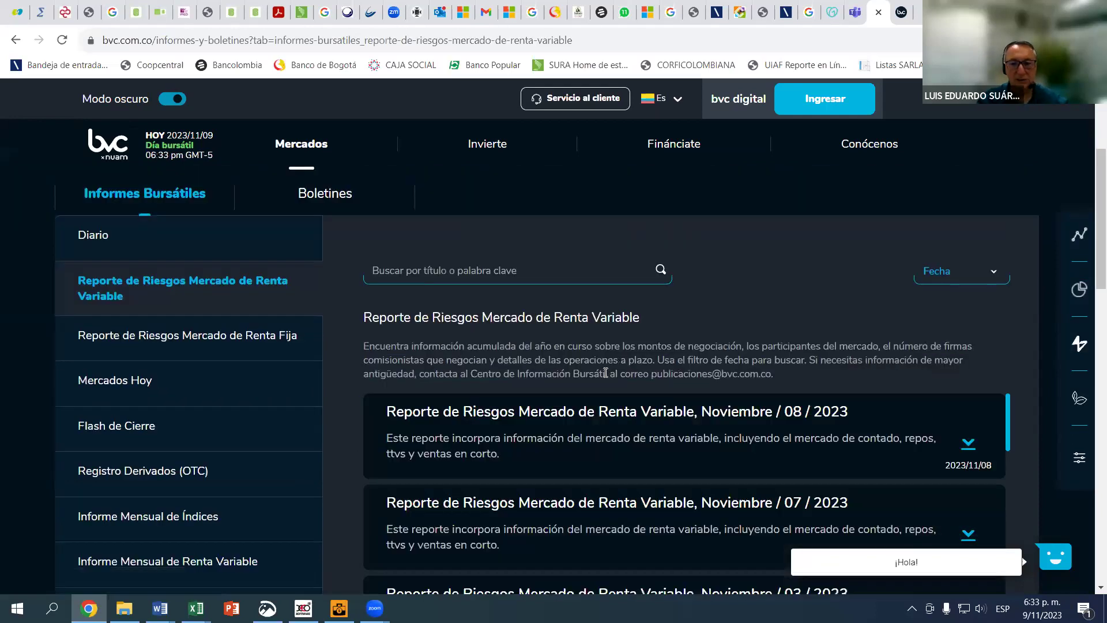
{"action": "scroll", "coordinate": [683, 409], "scroll_direction": "down", "scroll_amount": 2}
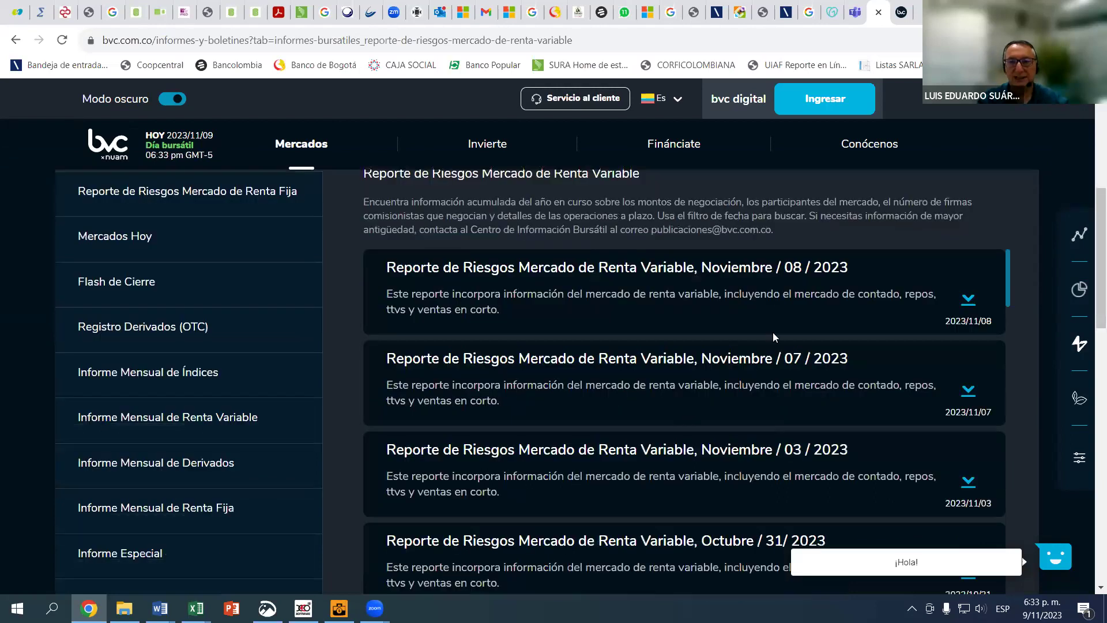
Switch from Informes Bursátiles to the Boletines section and show the Informativos bvc category
{"action": "scroll", "coordinate": [496, 236], "scroll_direction": "up", "scroll_amount": 4}
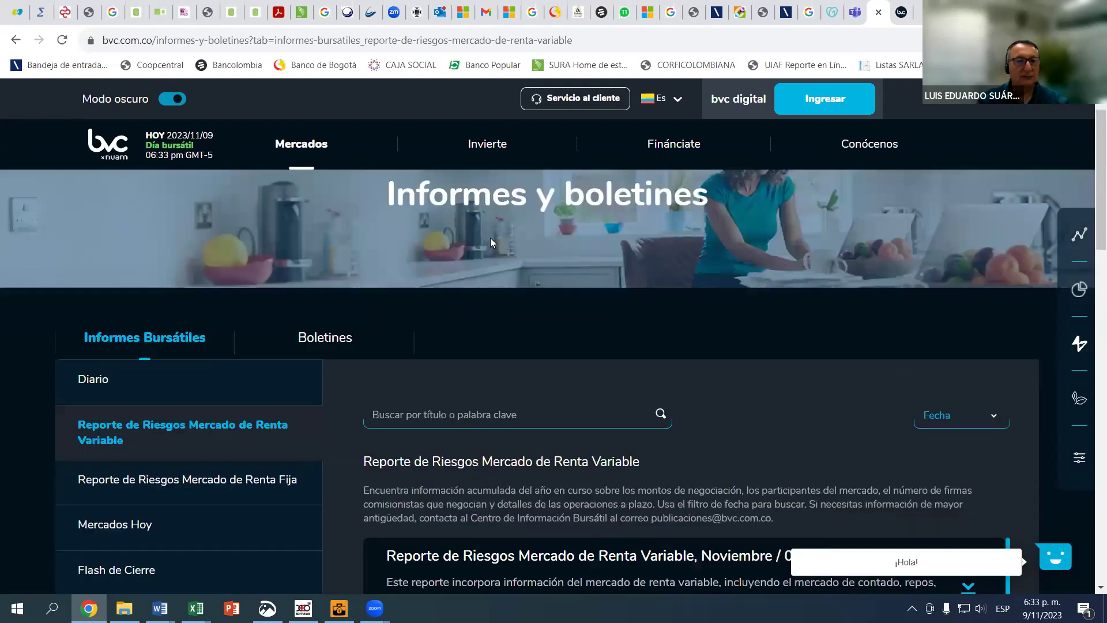
{"action": "scroll", "coordinate": [490, 238], "scroll_direction": "up", "scroll_amount": 1}
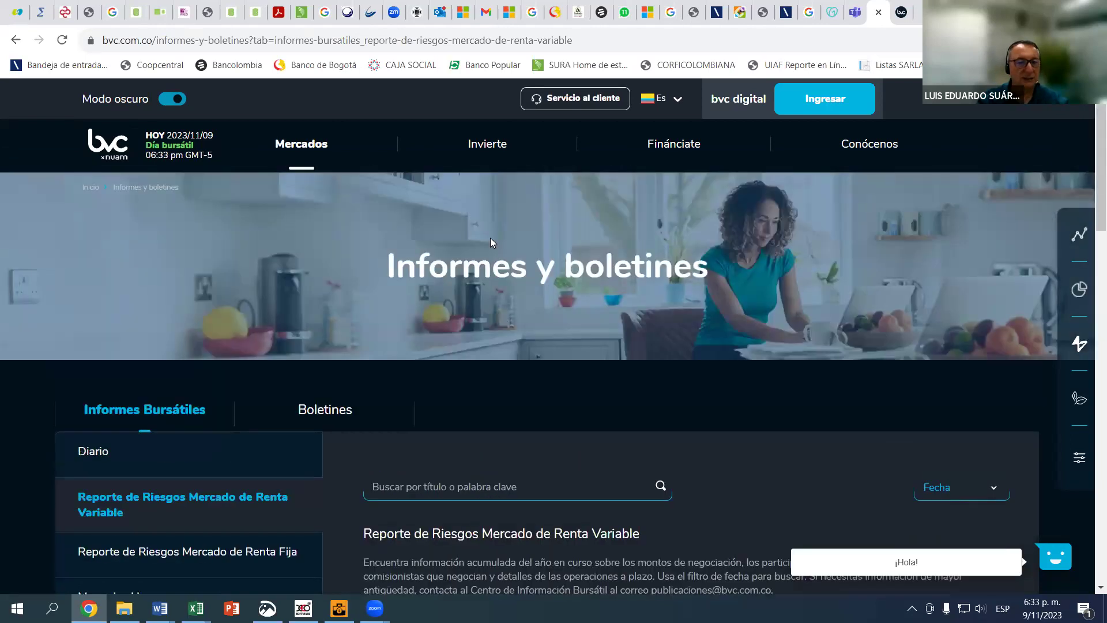
{"action": "left_click", "coordinate": [327, 410]}
{"action": "scroll", "coordinate": [391, 400], "scroll_direction": "down", "scroll_amount": 2}
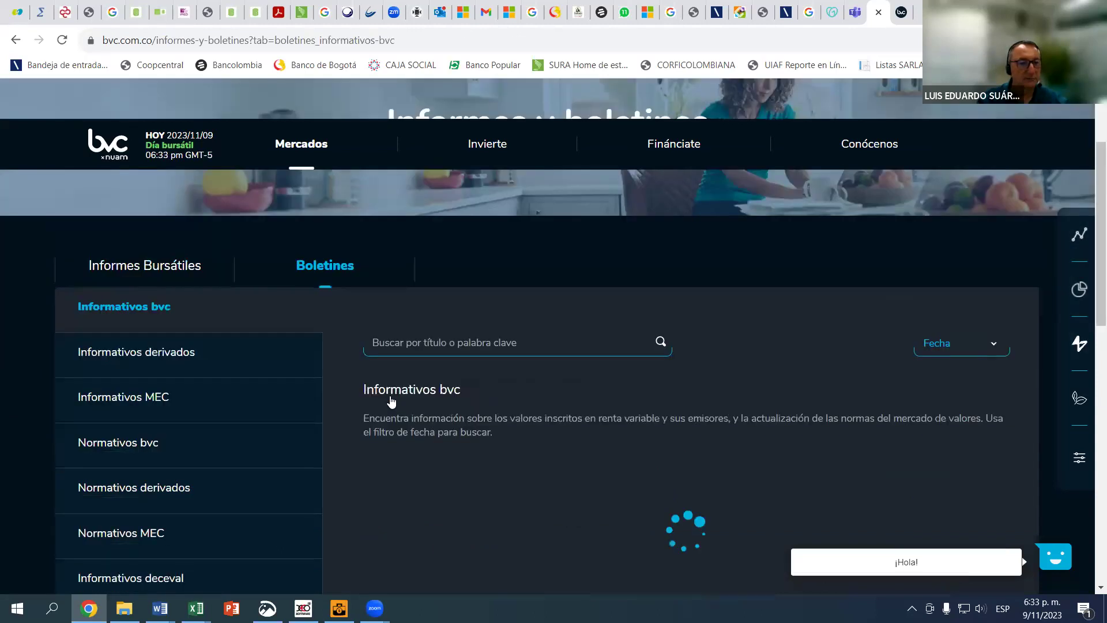
Look over the Boletines categories and the latest Informativos bvc bulletins
{"action": "scroll", "coordinate": [287, 420], "scroll_direction": "down", "scroll_amount": 1}
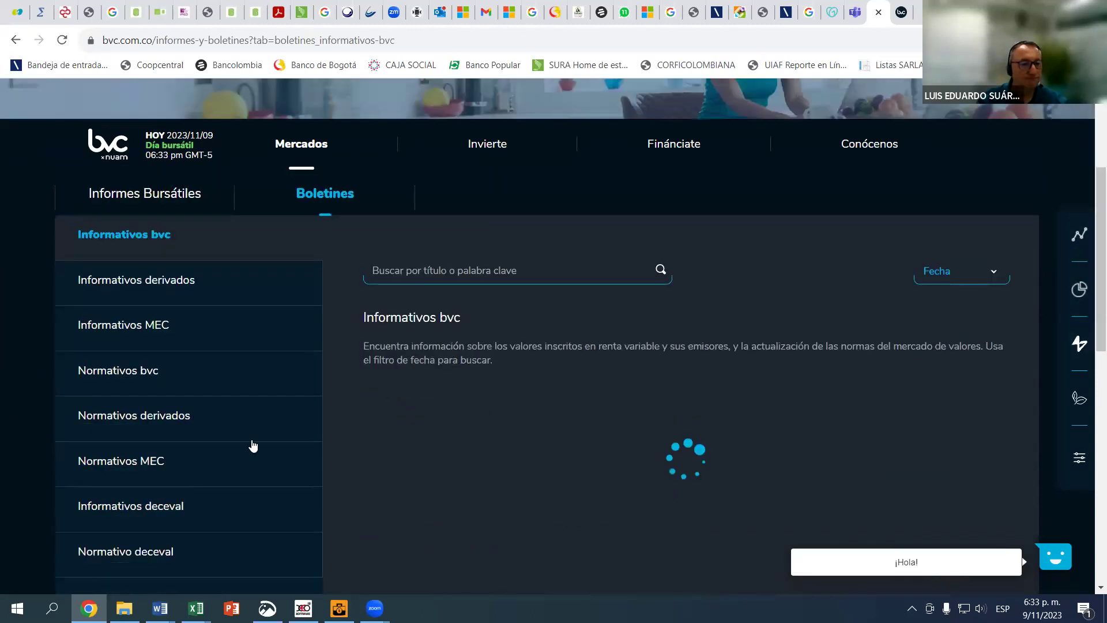
{"action": "scroll", "coordinate": [637, 296], "scroll_direction": "down", "scroll_amount": 2}
{"action": "scroll", "coordinate": [374, 360], "scroll_direction": "up", "scroll_amount": 2}
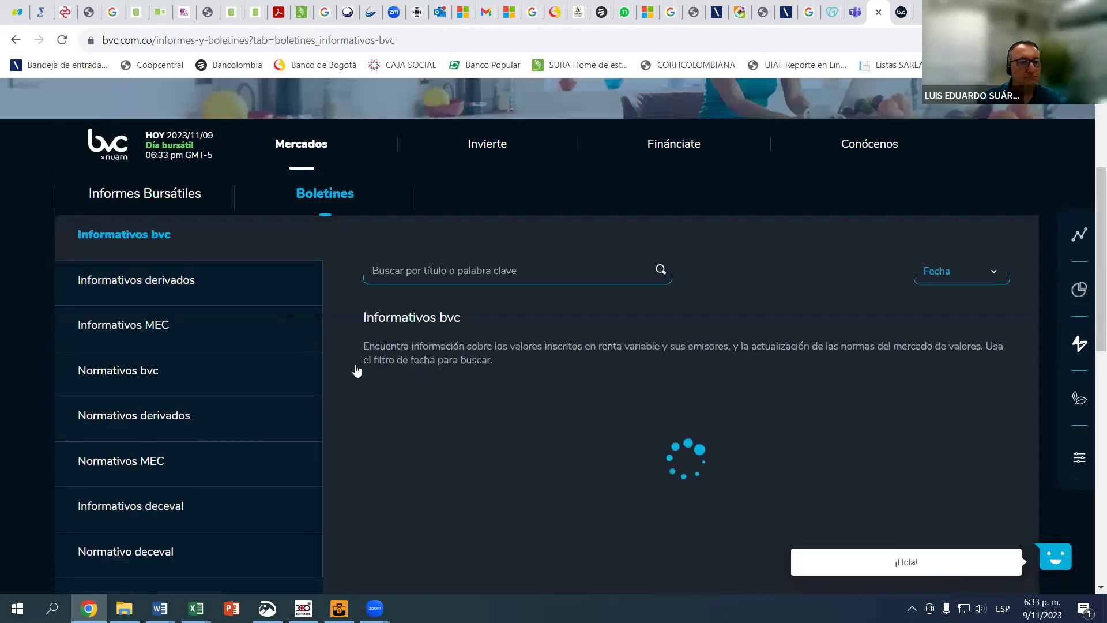
{"action": "scroll", "coordinate": [411, 372], "scroll_direction": "up", "scroll_amount": 2}
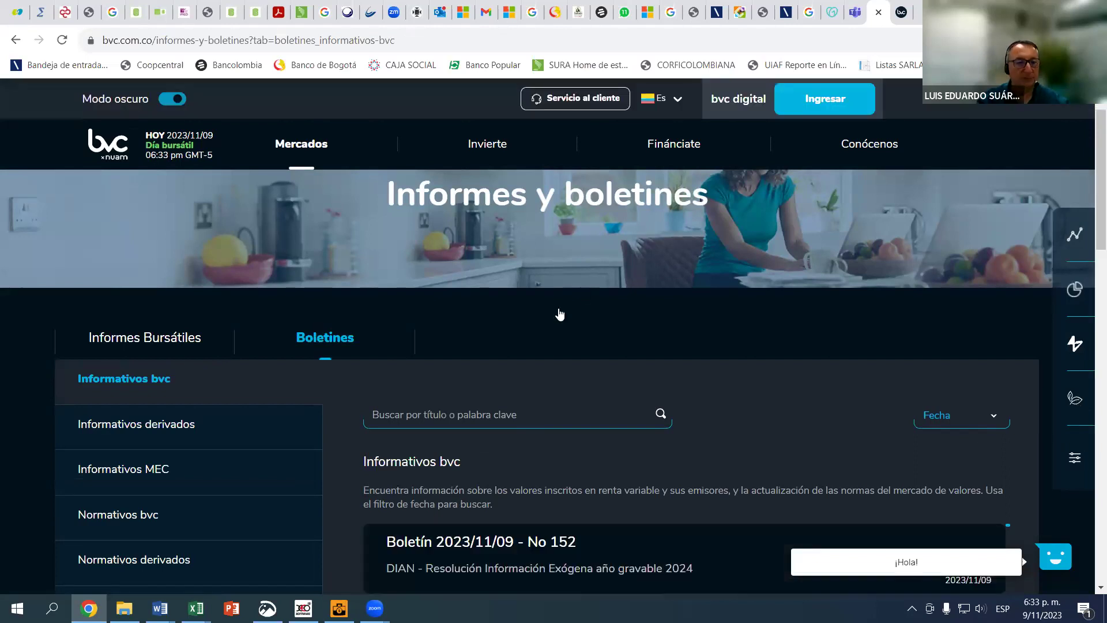
Try to view the Estado de servicios bvc page from the site shortcuts, stop its loading and return to the bulletins
{"action": "left_click", "coordinate": [1075, 461]}
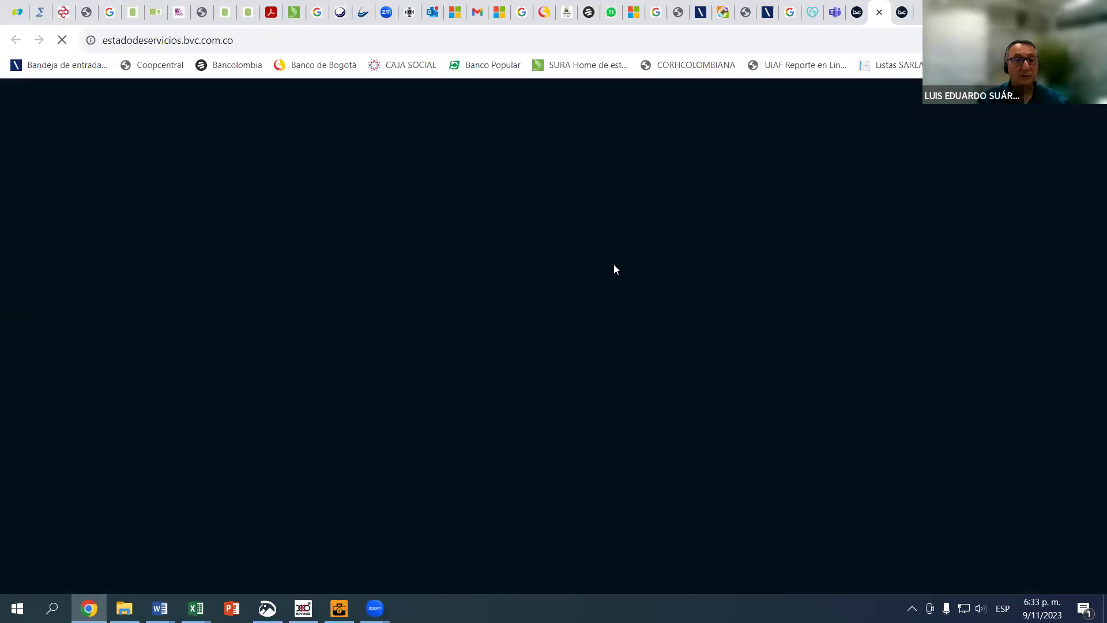
{"action": "left_click", "coordinate": [61, 40]}
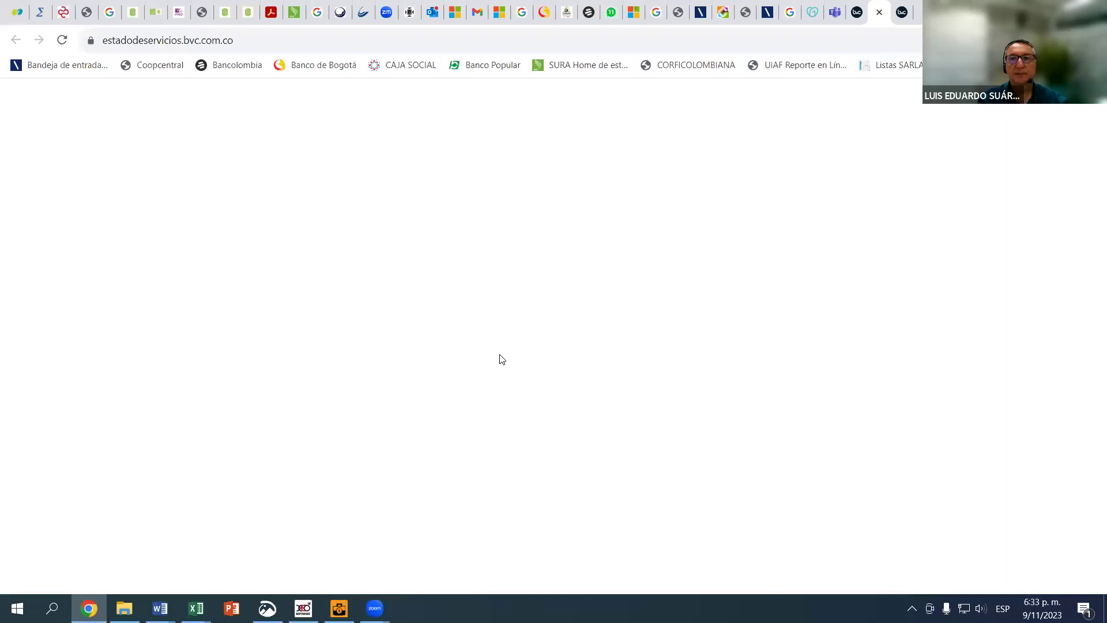
{"action": "key", "text": "ctrl+shift+Tab"}
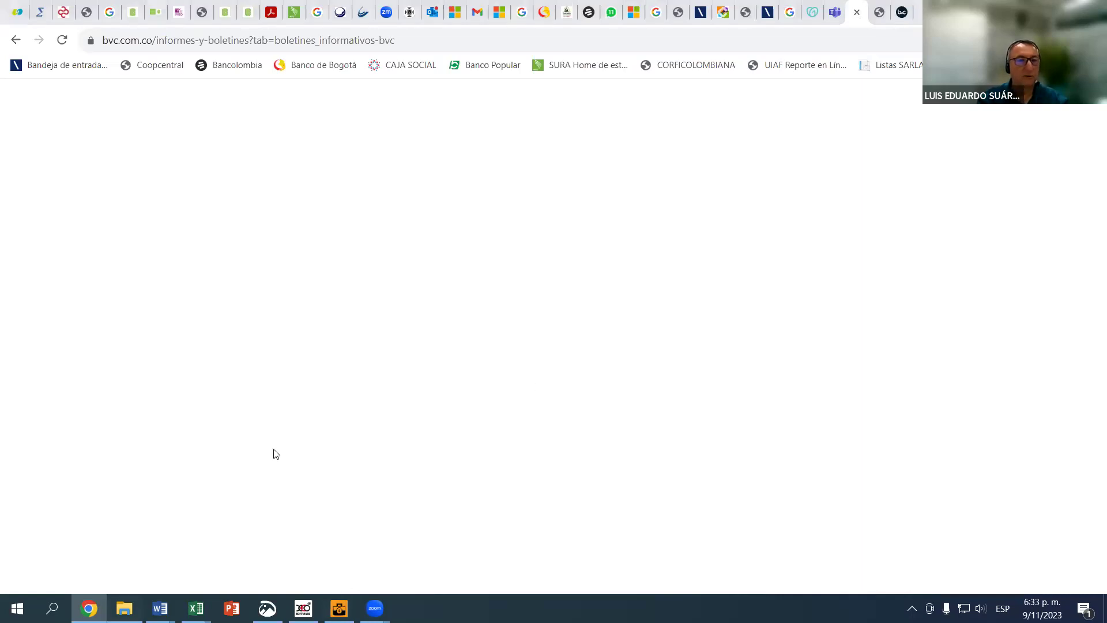
Switch to File Explorer, look into the ANÁLISIS INVERS. SÁBADO folder under IPRED on drive D:, and return to IPRED
{"action": "key", "text": "alt+Tab"}
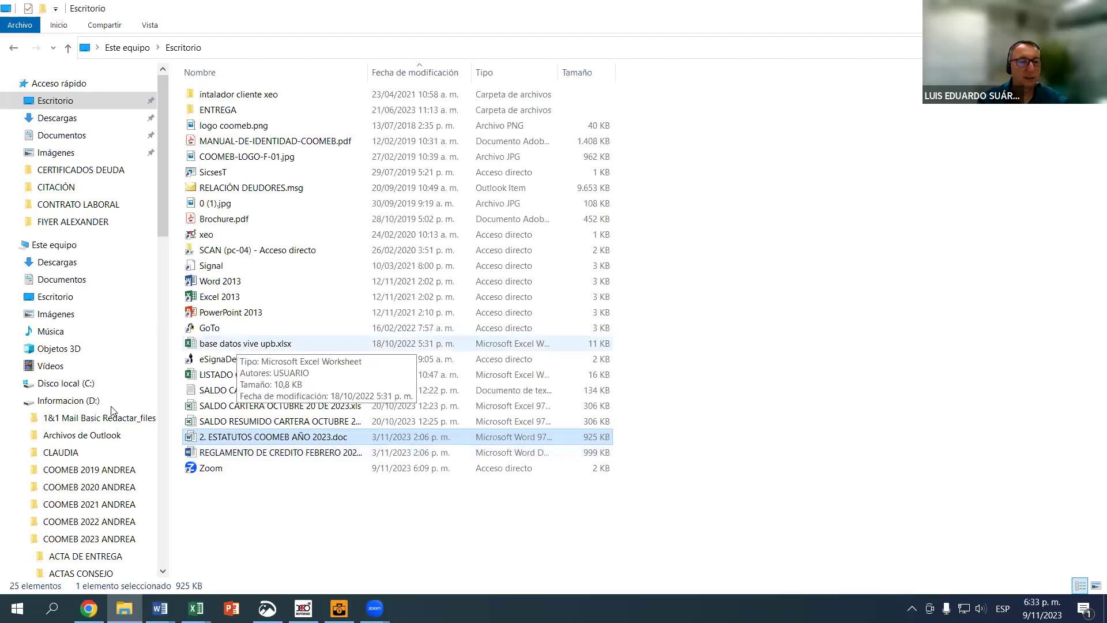
{"action": "left_click", "coordinate": [68, 400]}
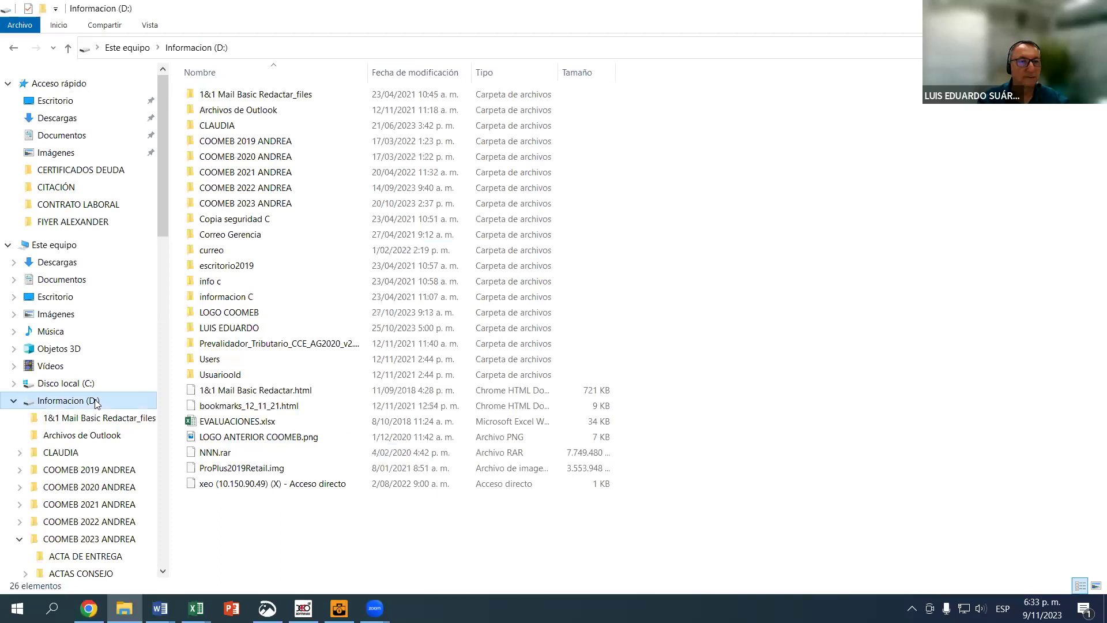
{"action": "double_click", "coordinate": [229, 328]}
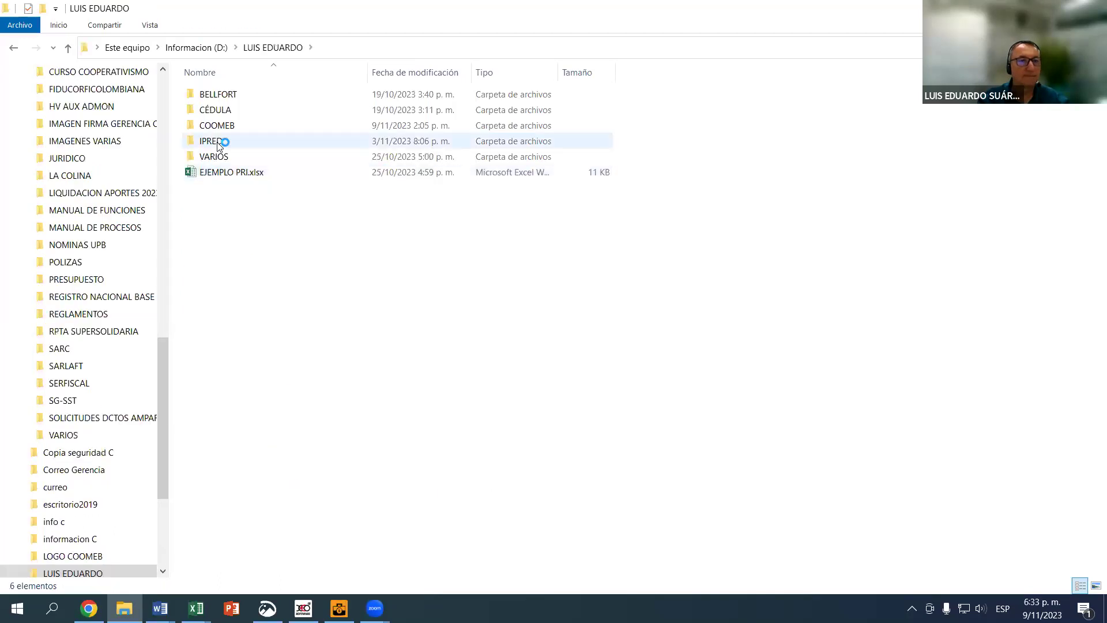
{"action": "double_click", "coordinate": [219, 144]}
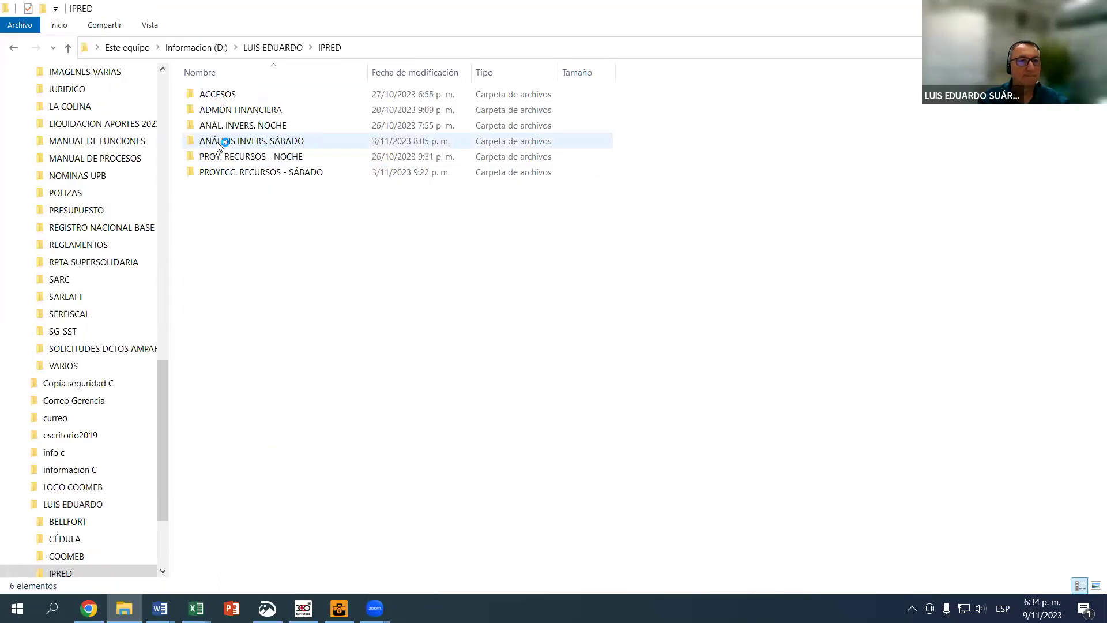
{"action": "double_click", "coordinate": [252, 143]}
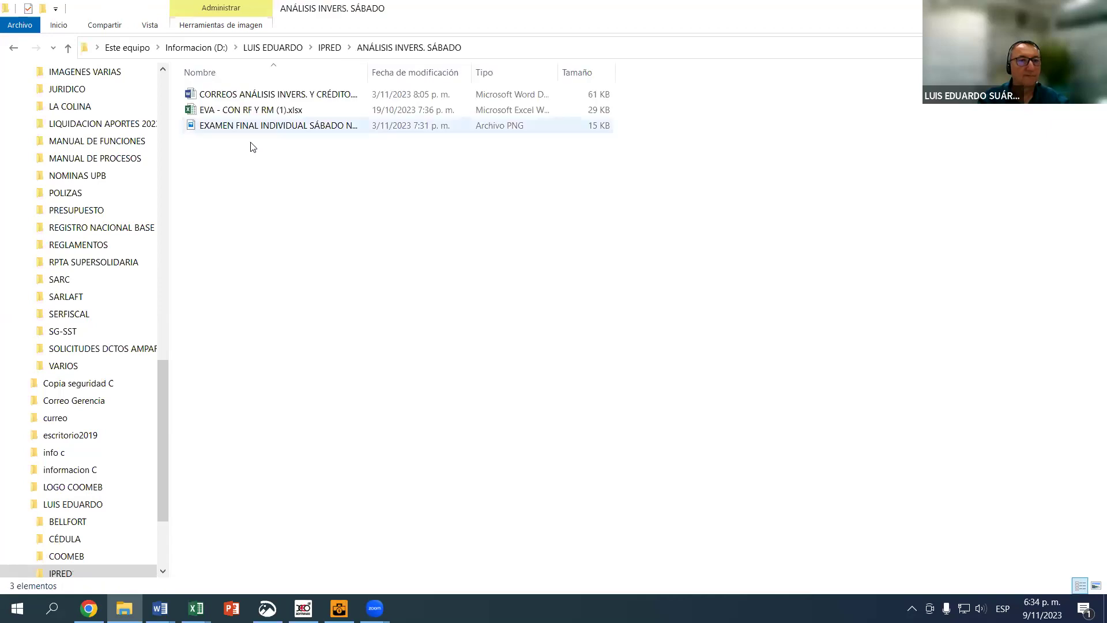
{"action": "key", "text": "alt+Up"}
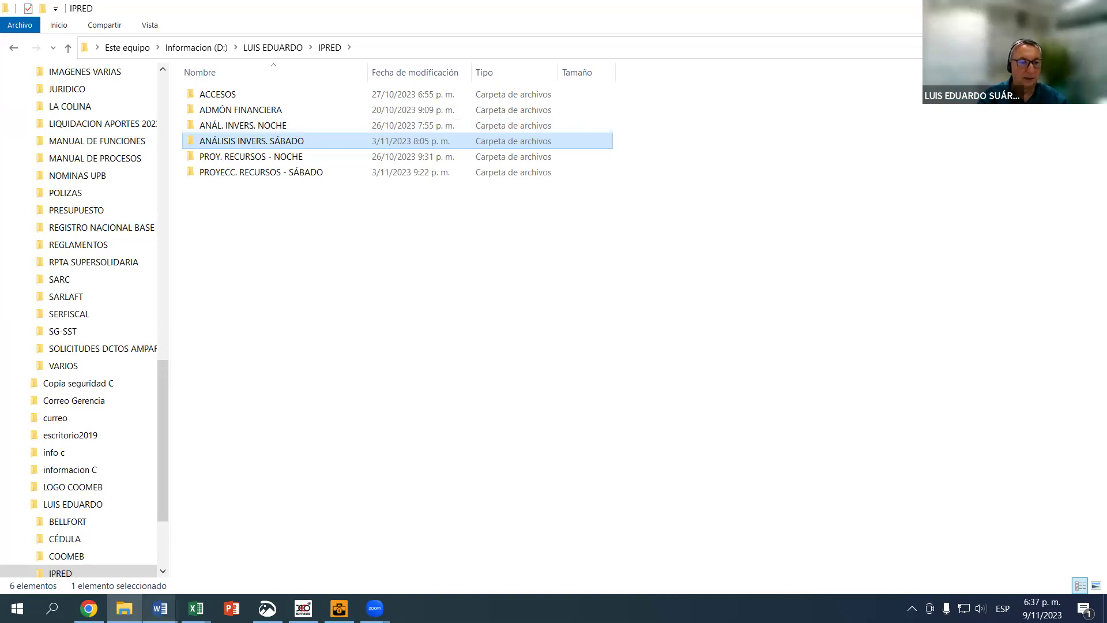
Switch to Gmail in Chrome, find the "acciones" message in the Principal inbox and open its attachment Resumen Accionario 2022-11-18.xls in Excel
{"action": "left_click", "coordinate": [88, 608]}
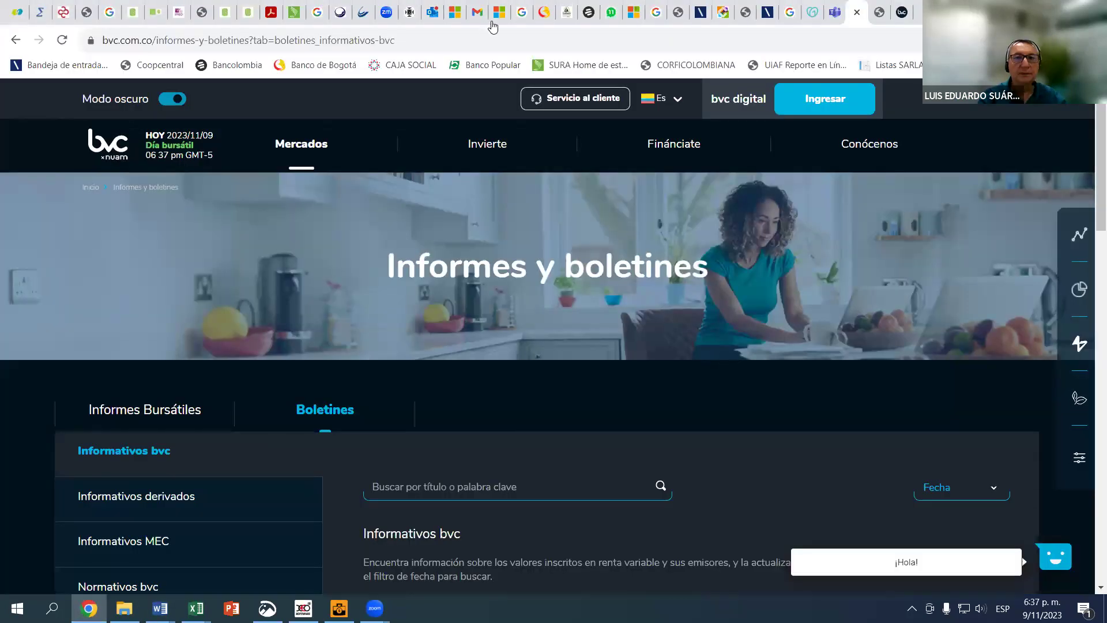
{"action": "left_click", "coordinate": [478, 14]}
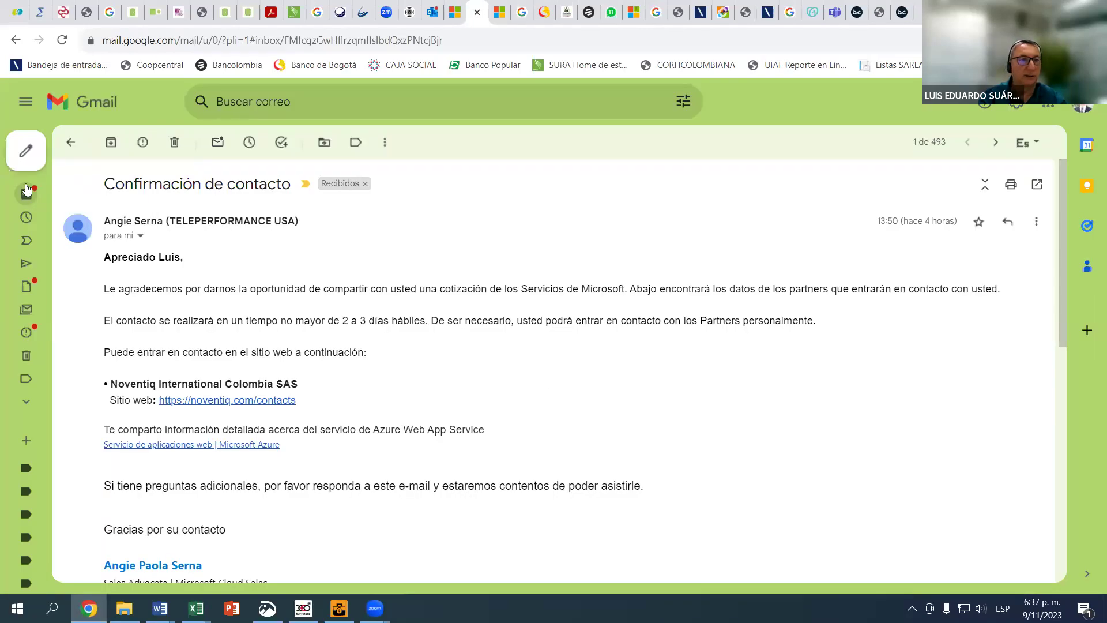
{"action": "left_click", "coordinate": [66, 199]}
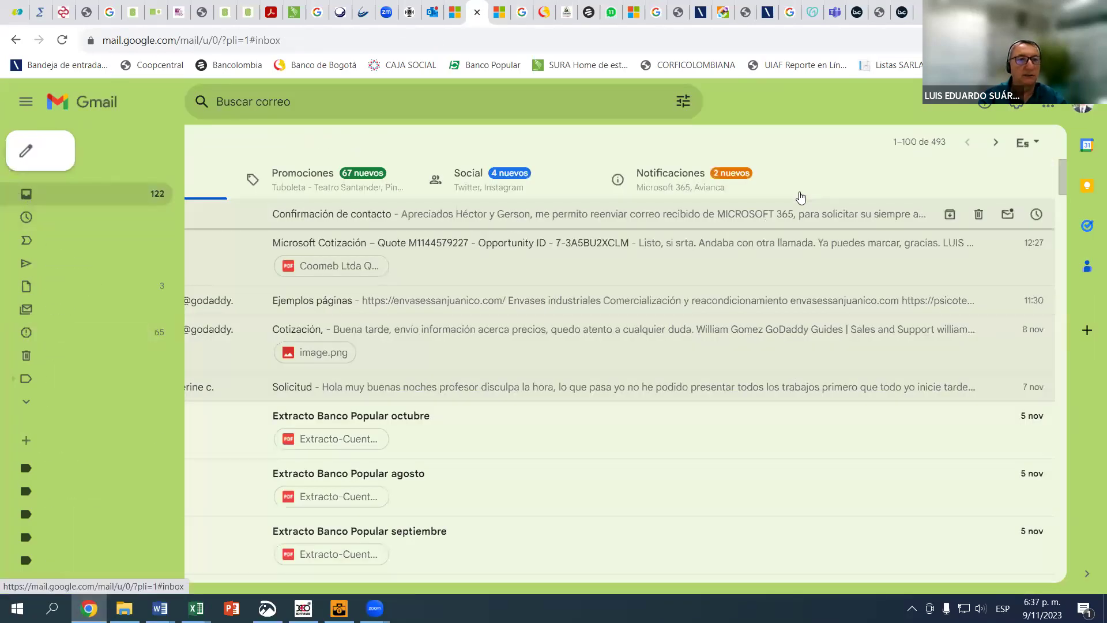
{"action": "left_click", "coordinate": [610, 180]}
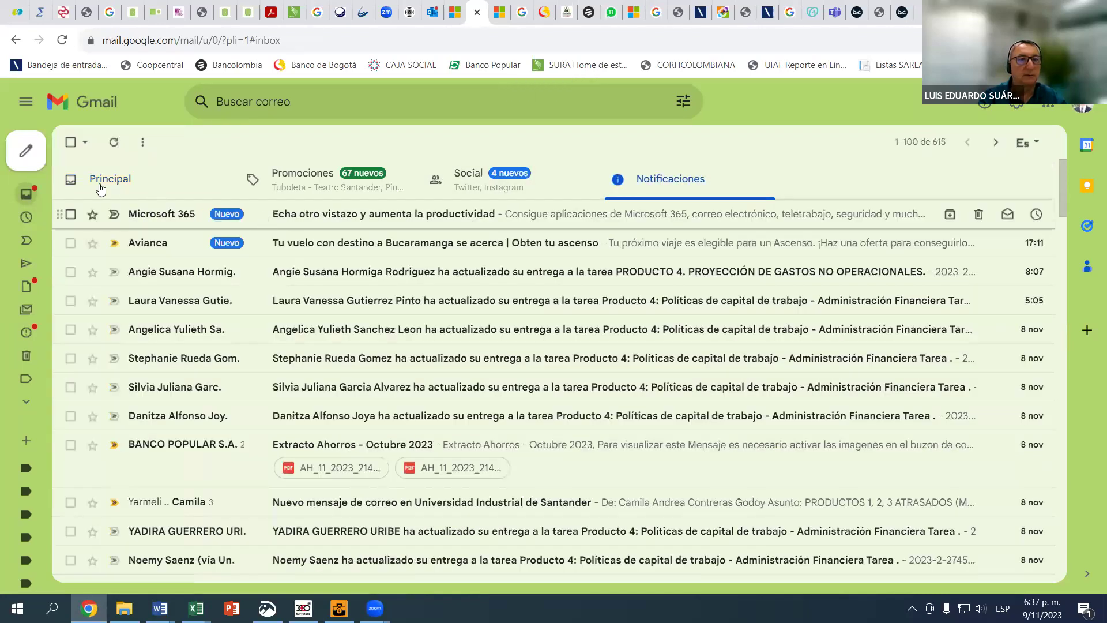
{"action": "left_click", "coordinate": [99, 186]}
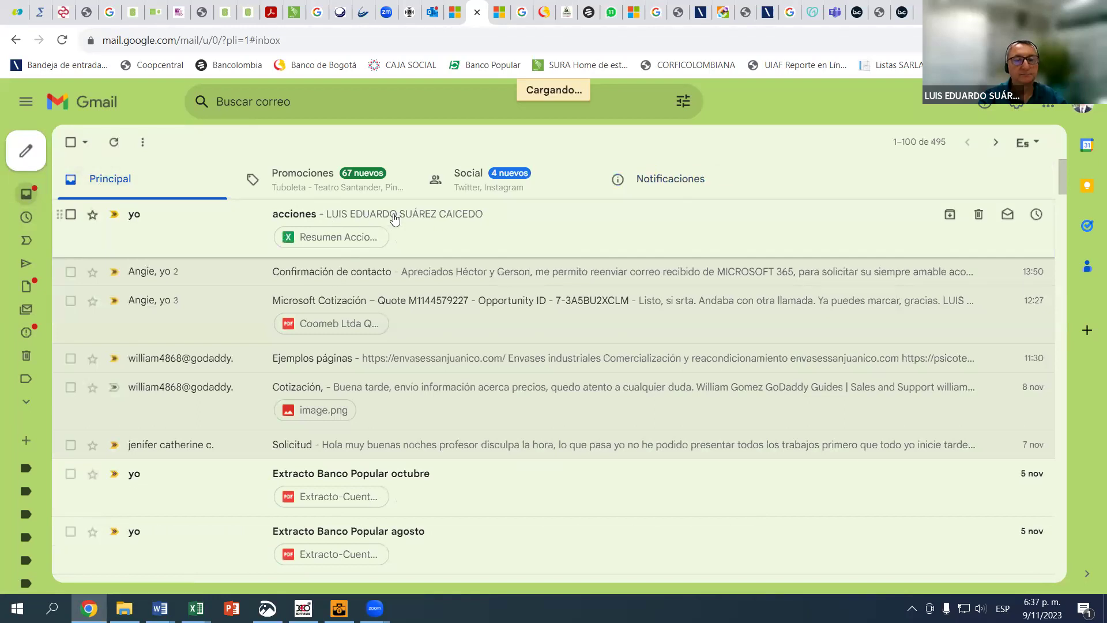
{"action": "left_click", "coordinate": [395, 219]}
{"action": "mouse_move", "coordinate": [140, 386]}
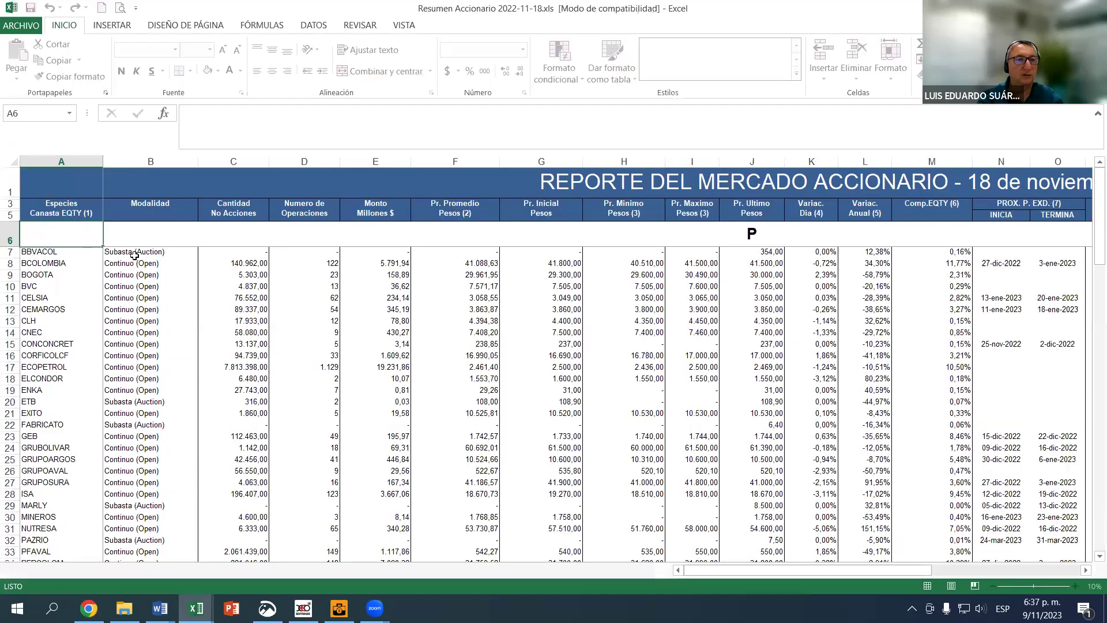
Enlarge the Resumen Accionario worksheet to 140% and select the blank cell B6 under the Modalidad heading
{"action": "key", "text": "Down"}
{"action": "key", "text": "Right"}
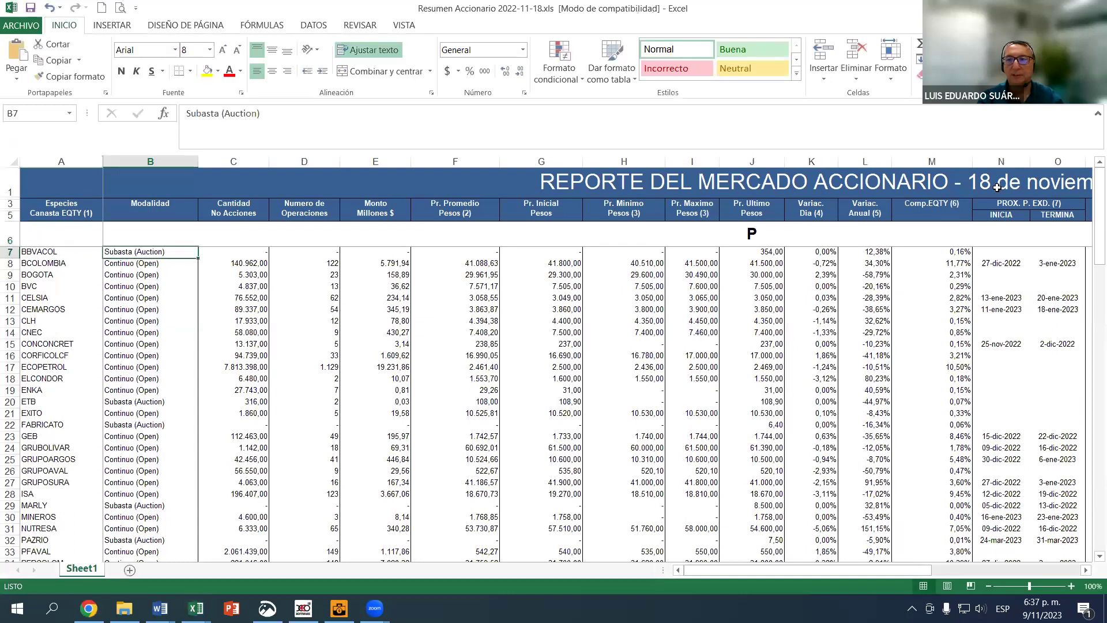
{"action": "left_click", "coordinate": [1070, 585]}
{"action": "left_click", "coordinate": [1070, 585]}
{"action": "left_click", "coordinate": [1070, 585]}
{"action": "left_click", "coordinate": [1070, 584]}
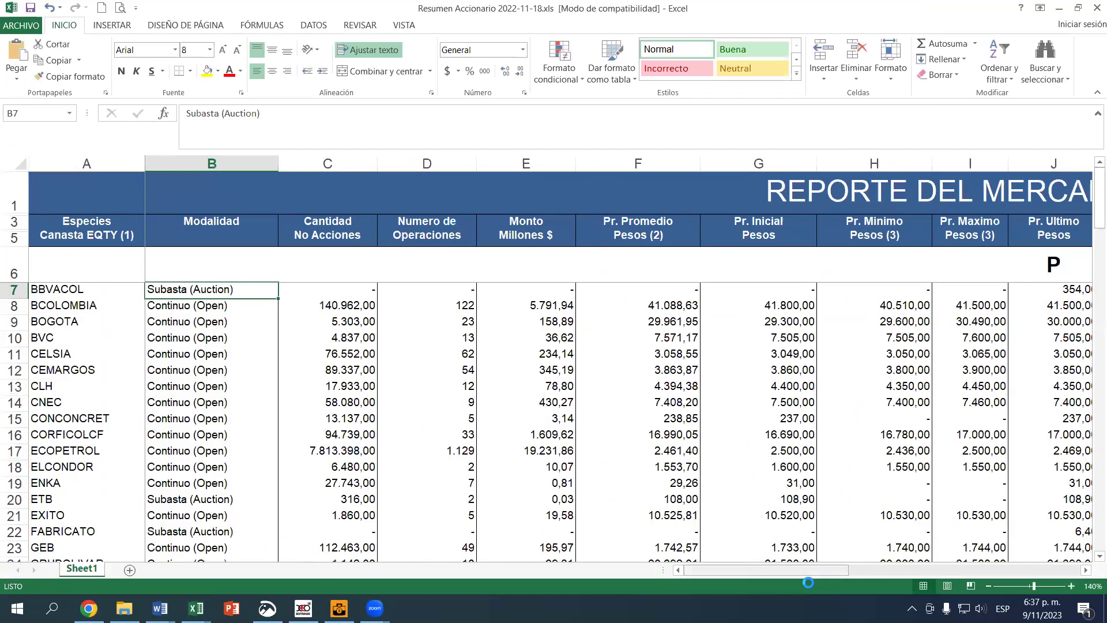
{"action": "left_click", "coordinate": [218, 263]}
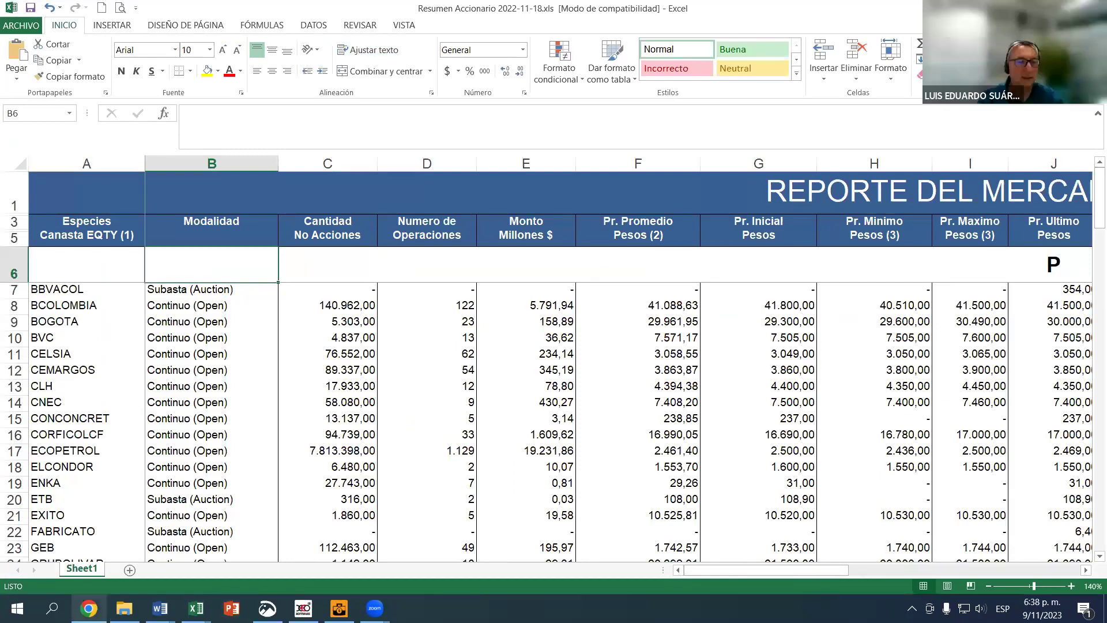
Compare the "acciones" e-mail attachment in Gmail with the Resumen Accionario workbook in Excel, and finish back in Gmail
{"action": "key", "text": "alt+Tab"}
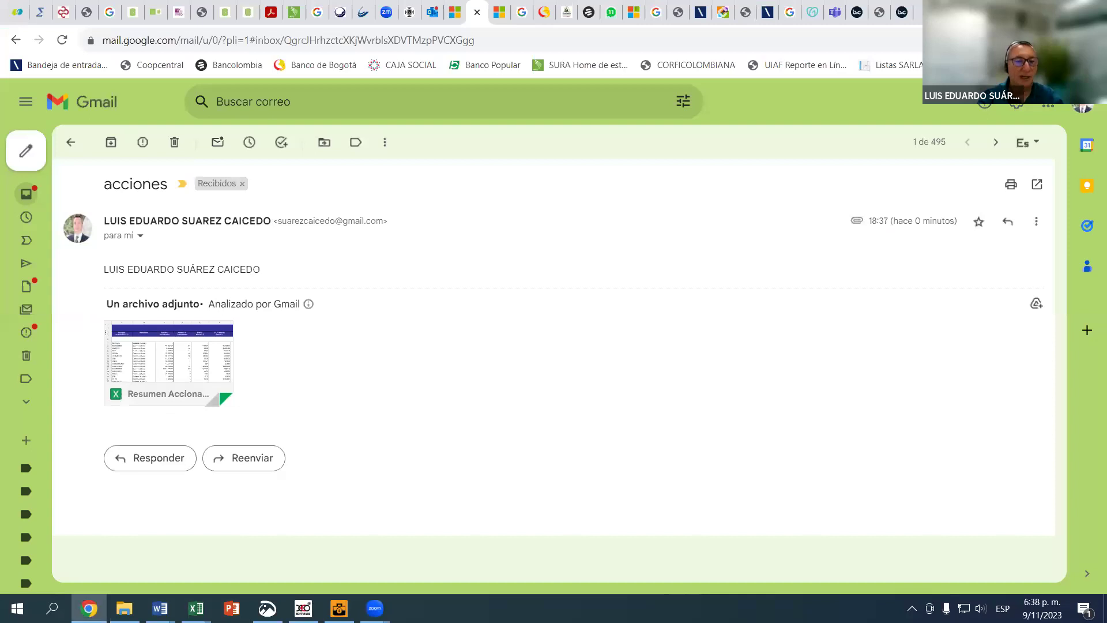
{"action": "mouse_move", "coordinate": [168, 363]}
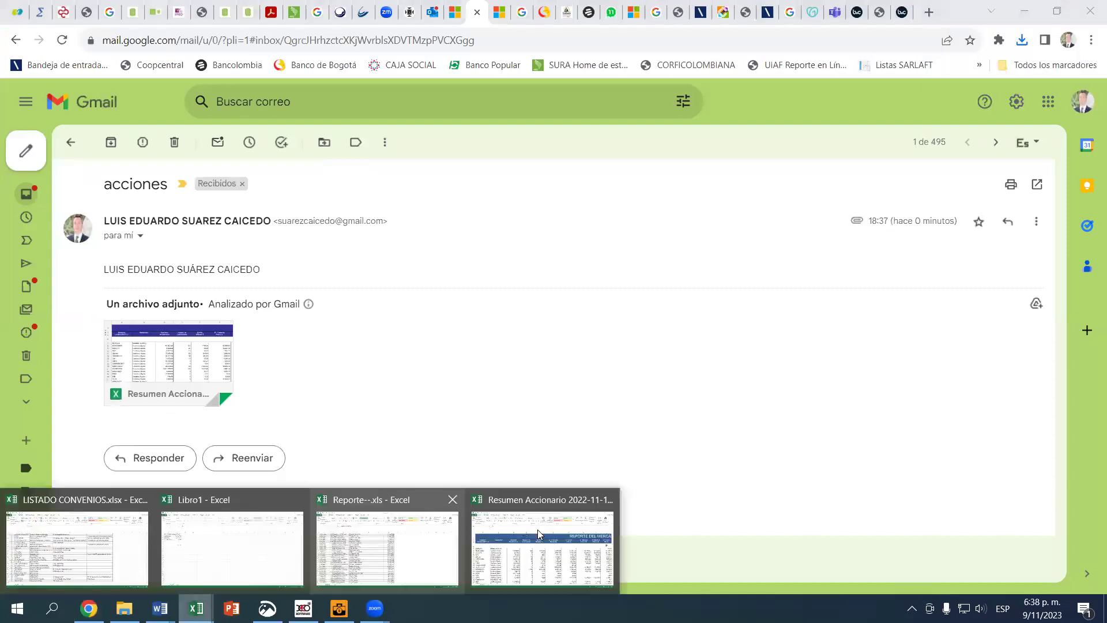
{"action": "key", "text": "alt+Tab"}
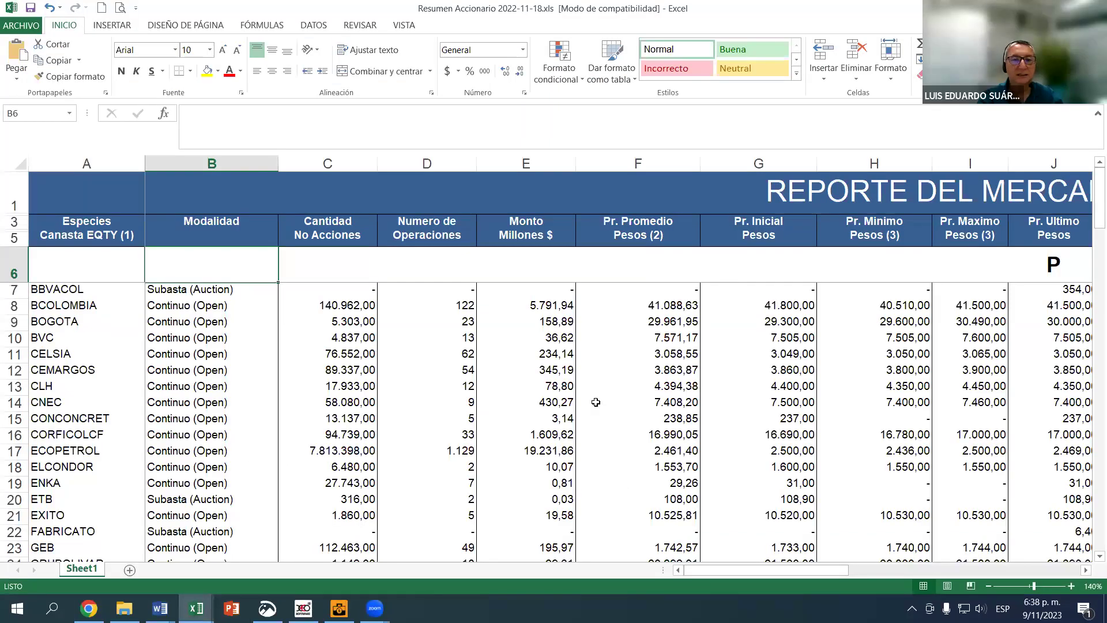
{"action": "key", "text": "alt+Tab"}
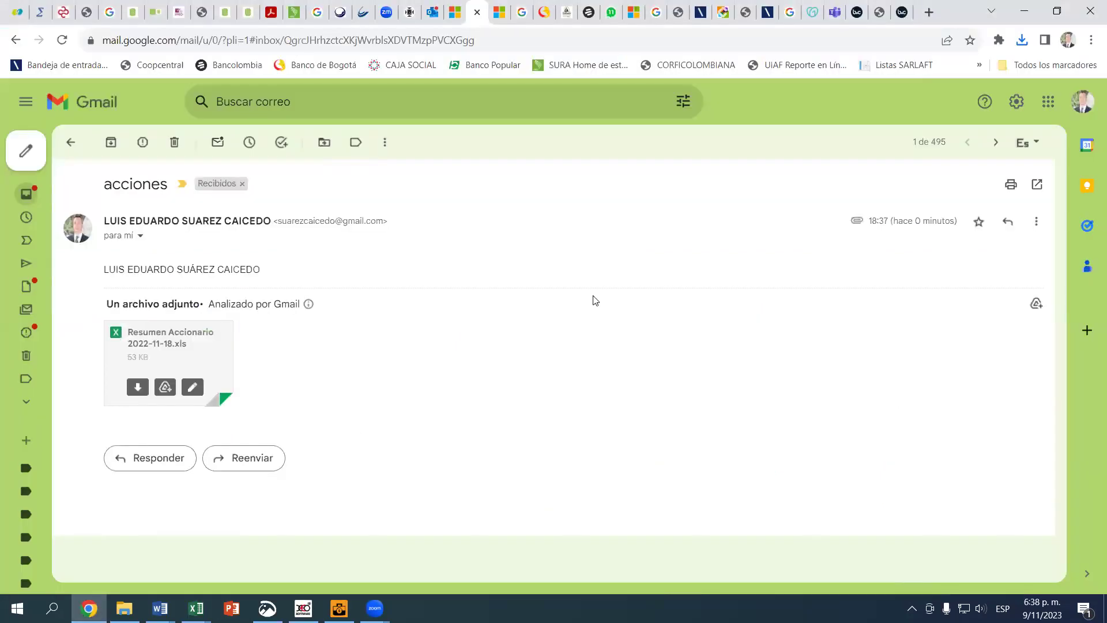
Return to the bvc site in the browser and bring up the Diario category of Informes Bursátiles in Informes y boletines
{"action": "key", "text": "ctrl+9"}
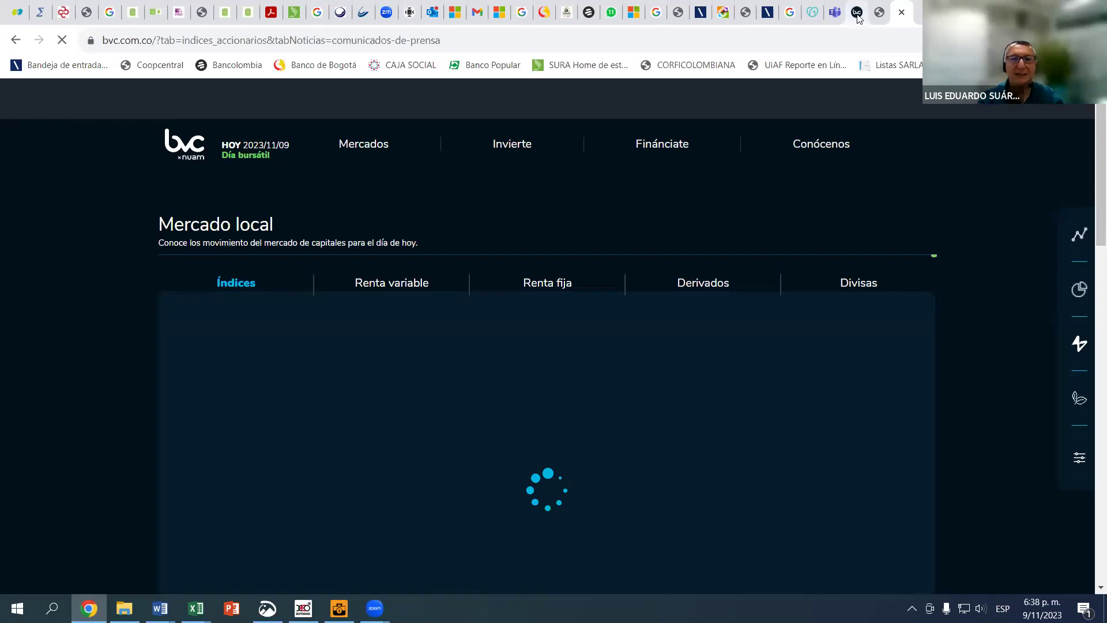
{"action": "left_click", "coordinate": [898, 12]}
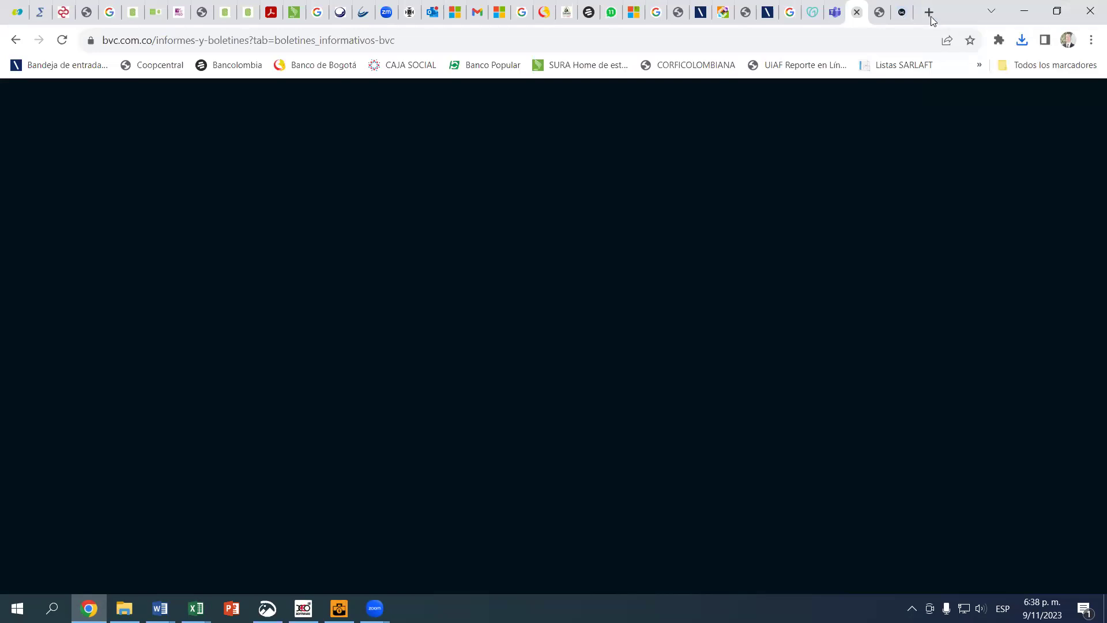
{"action": "key", "text": "ctrl+t"}
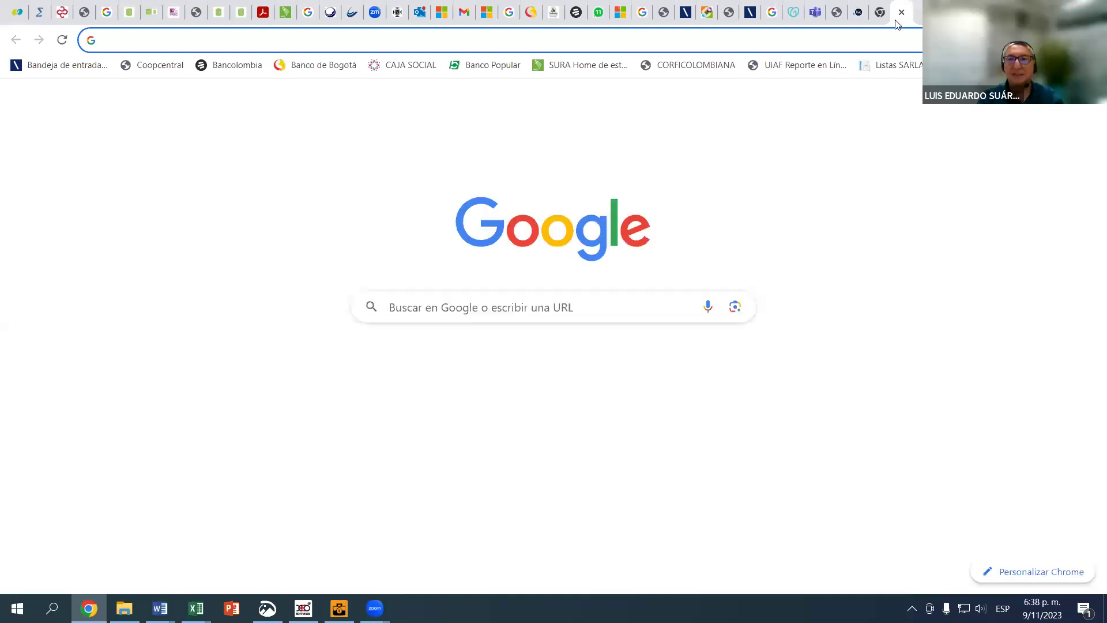
{"action": "key", "text": "ctrl+w"}
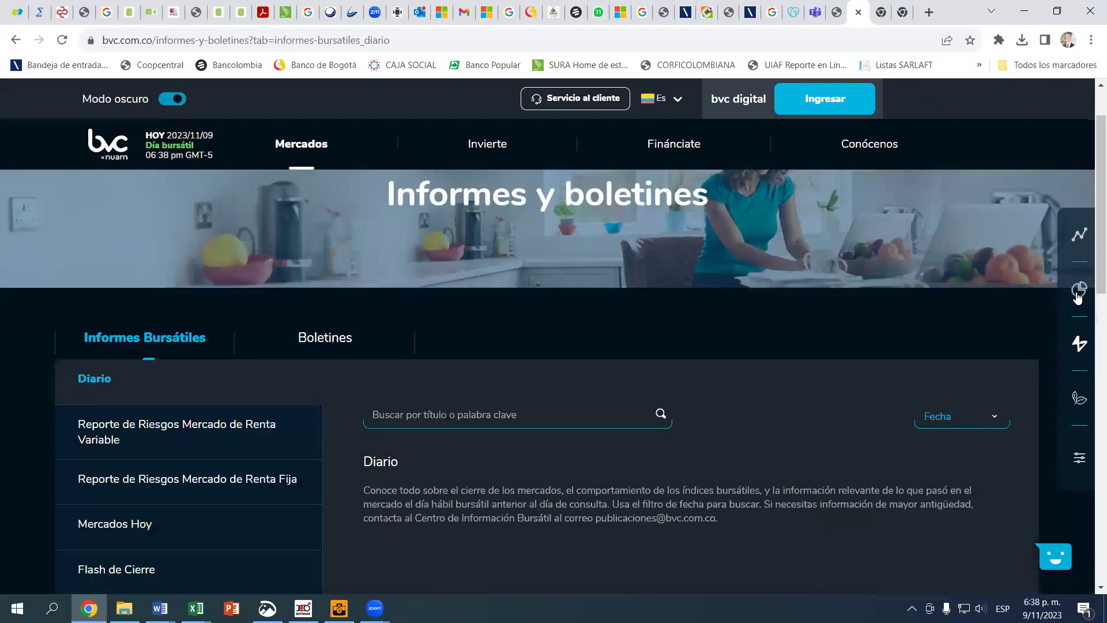
Look through the daily reports and categories of Informes Bursátiles and show the Resumen Accionario category
{"action": "mouse_move", "coordinate": [1073, 296]}
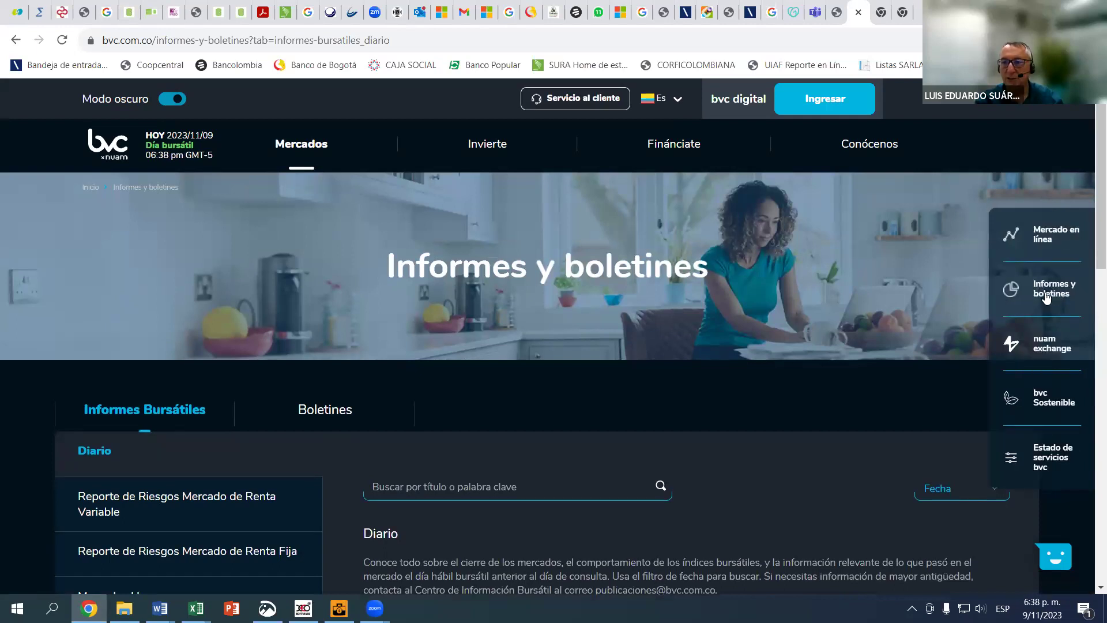
{"action": "scroll", "coordinate": [585, 382], "scroll_direction": "down", "scroll_amount": 2}
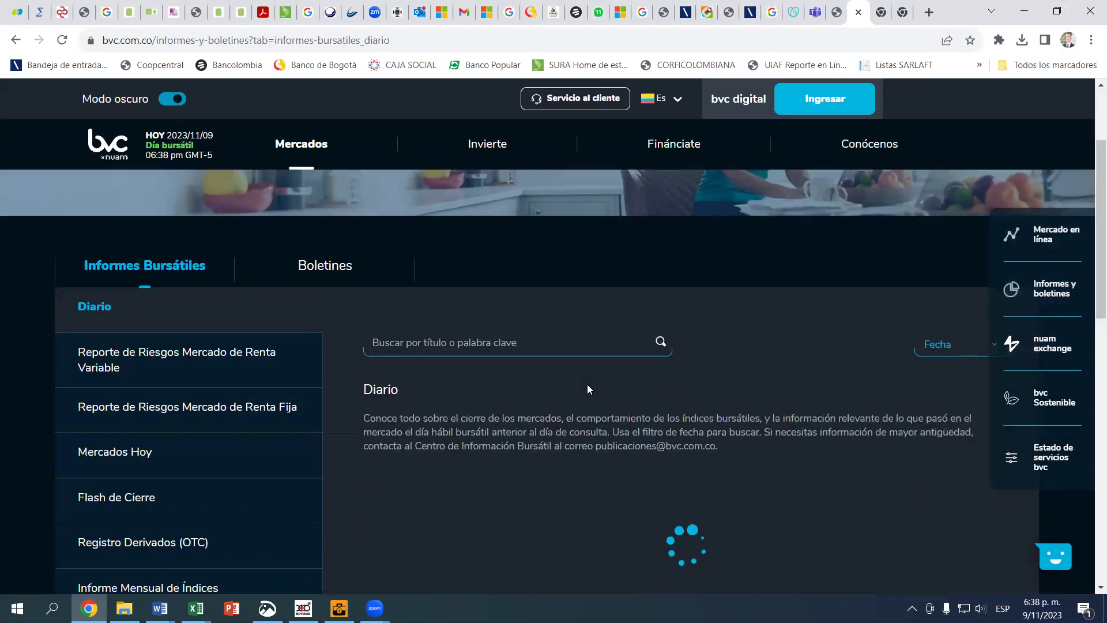
{"action": "scroll", "coordinate": [594, 389], "scroll_direction": "down", "scroll_amount": 3}
{"action": "scroll", "coordinate": [595, 388], "scroll_direction": "down", "scroll_amount": 1}
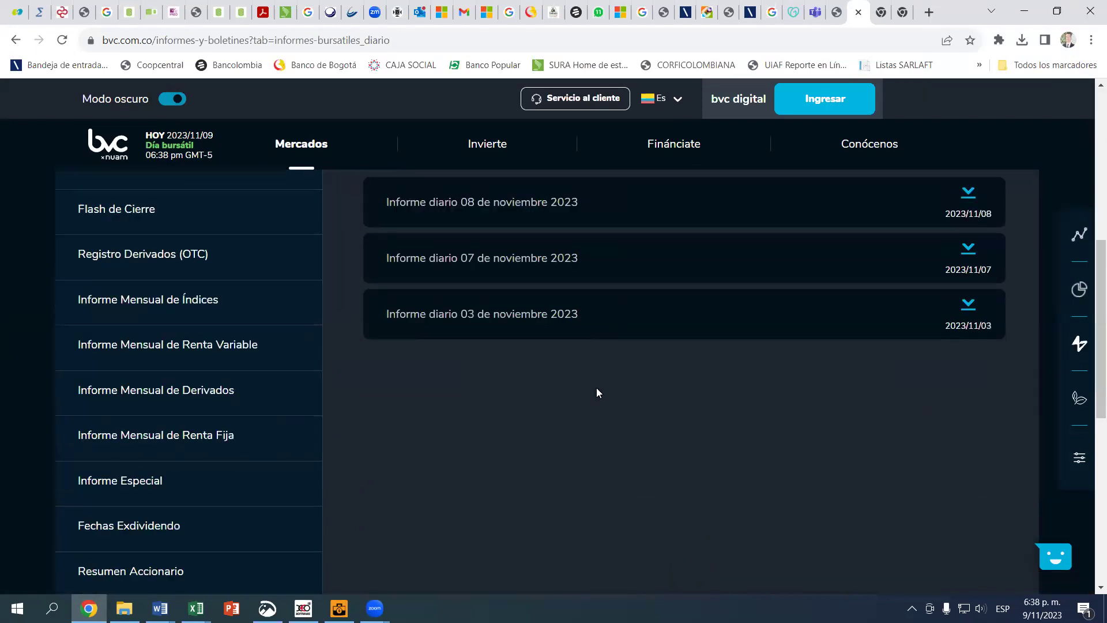
{"action": "scroll", "coordinate": [597, 396], "scroll_direction": "down", "scroll_amount": 5}
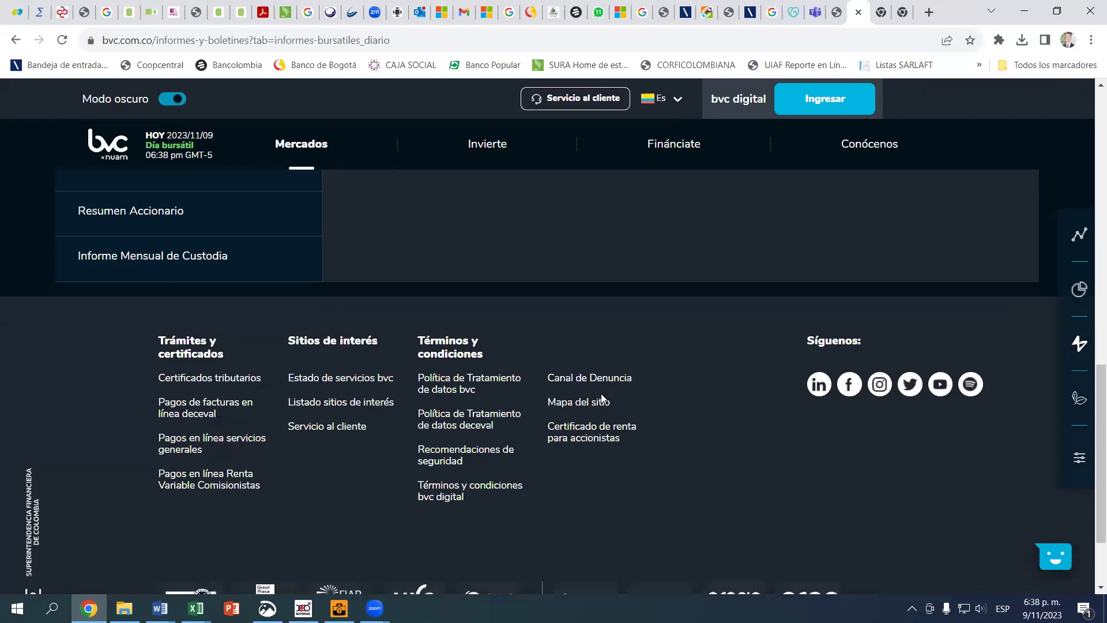
{"action": "left_click", "coordinate": [123, 215]}
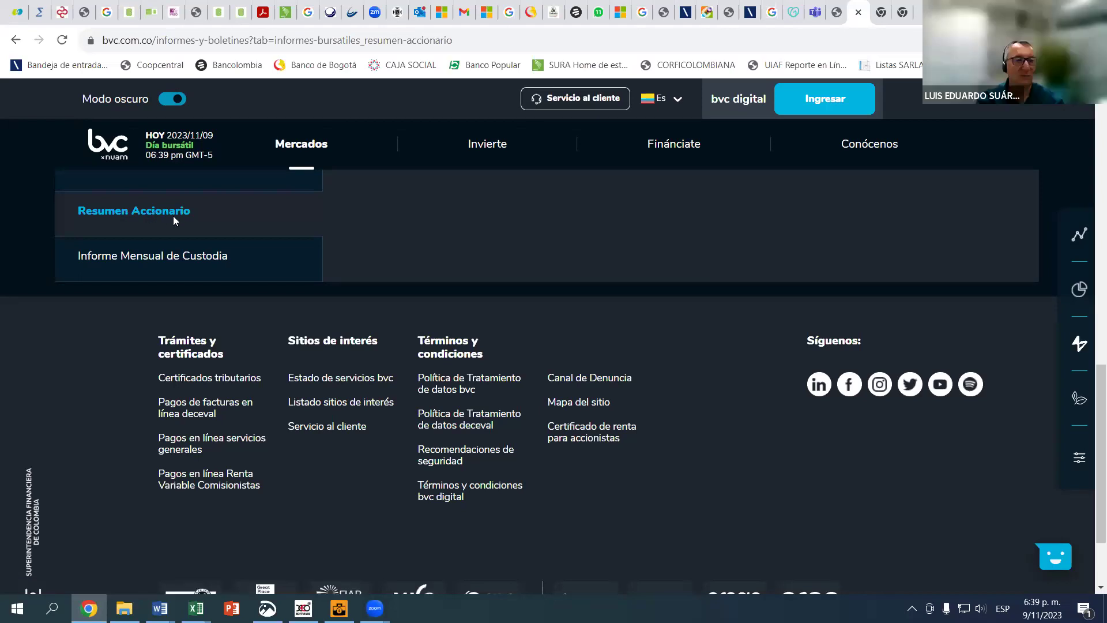
{"action": "scroll", "coordinate": [180, 219], "scroll_direction": "up", "scroll_amount": 2}
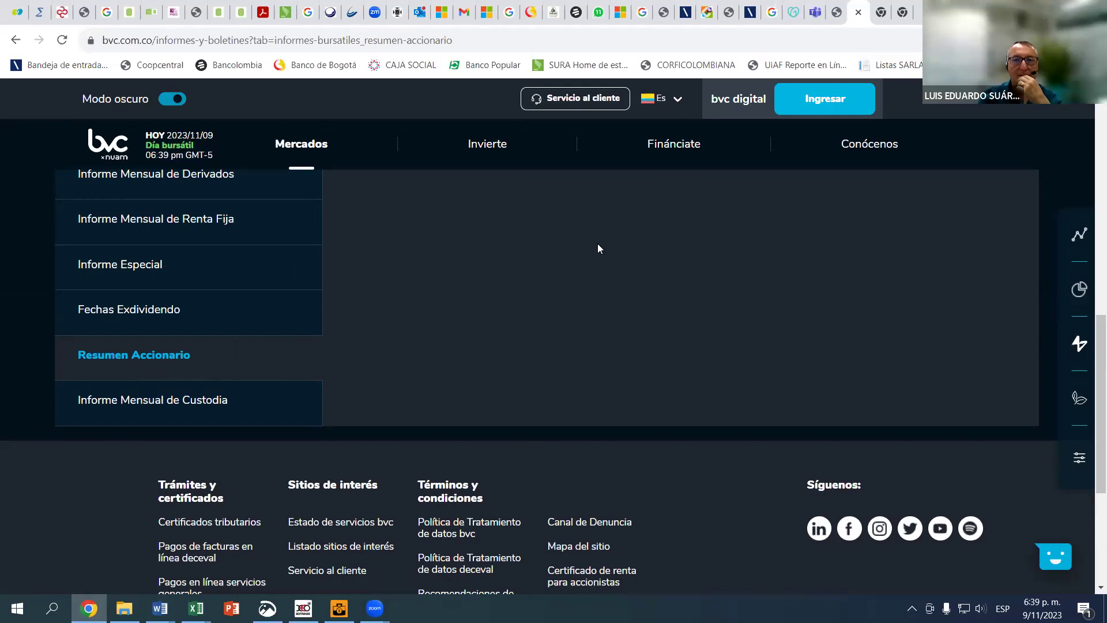
{"action": "left_click", "coordinate": [905, 15]}
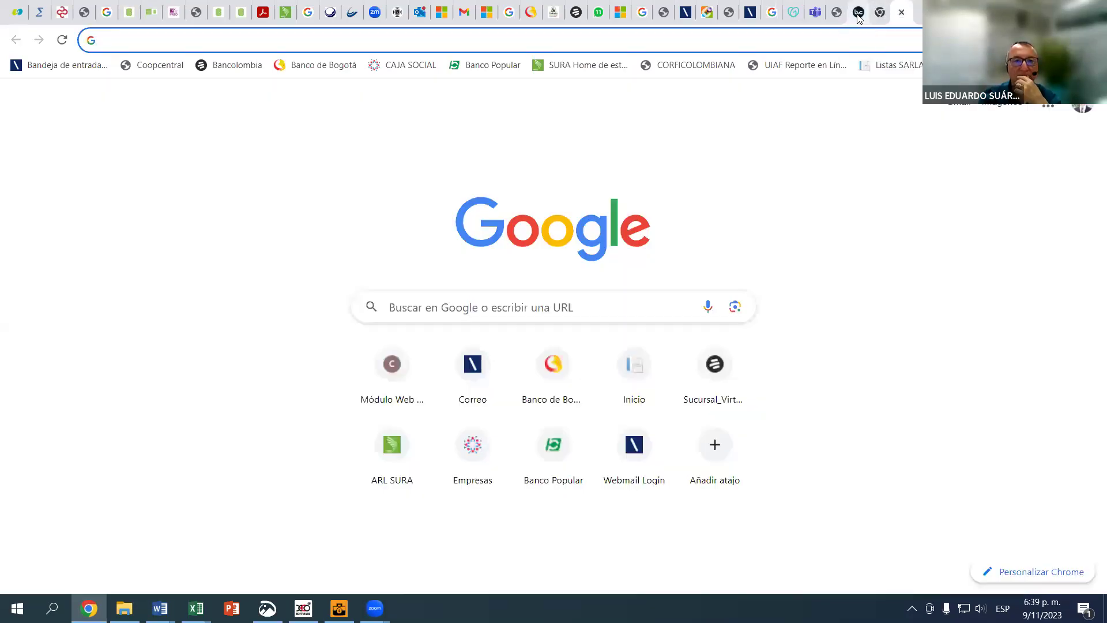
{"action": "left_click", "coordinate": [903, 12]}
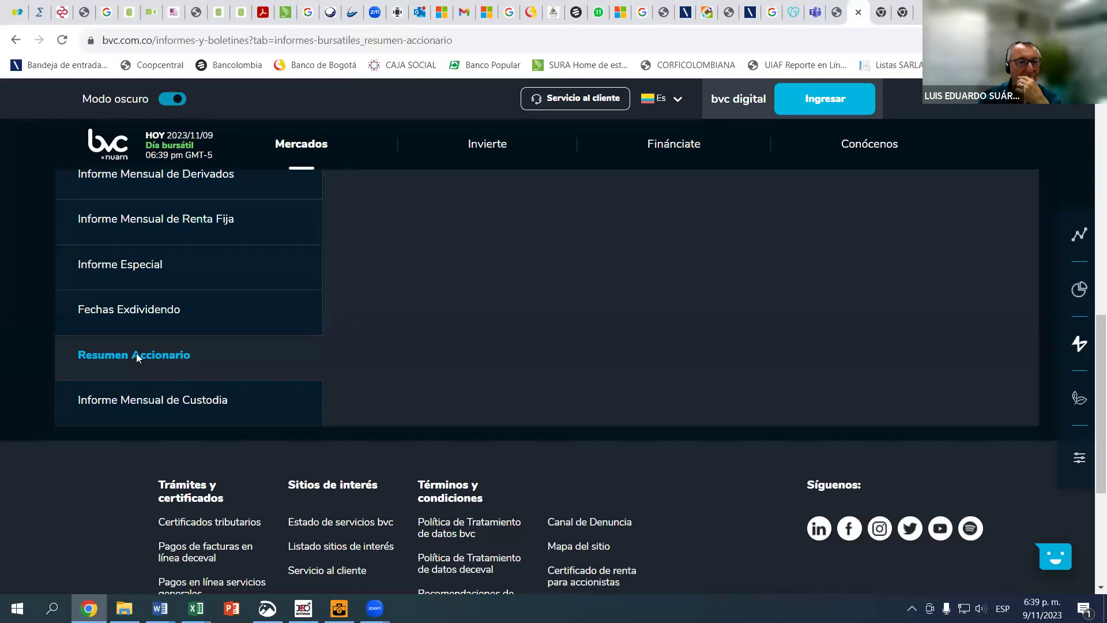
{"action": "left_click", "coordinate": [890, 13]}
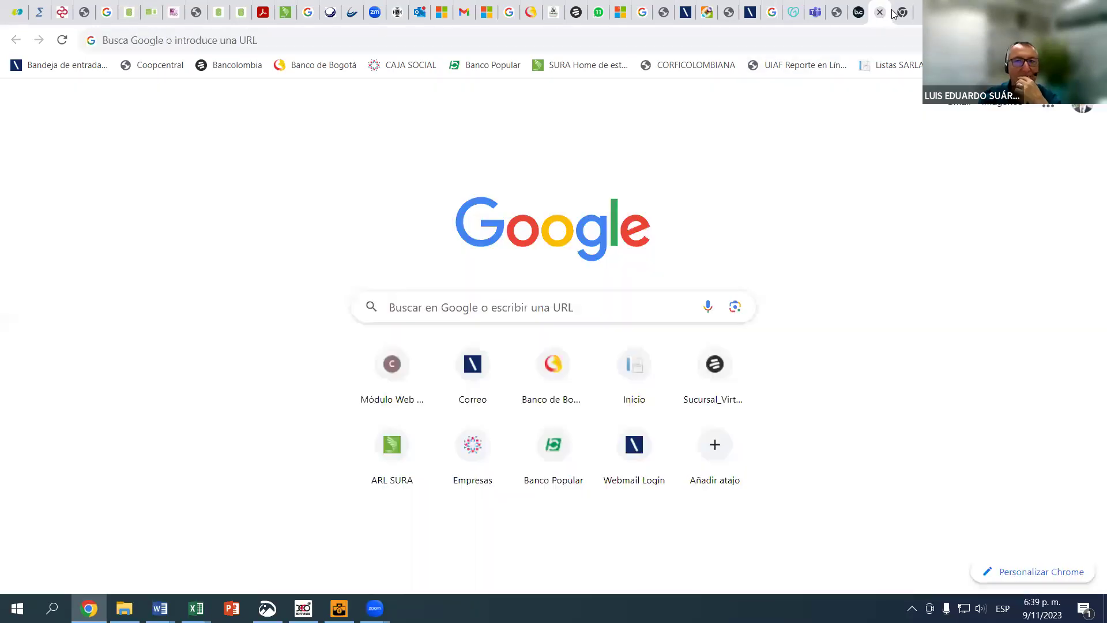
{"action": "left_click", "coordinate": [853, 19]}
{"action": "left_click", "coordinate": [838, 17]}
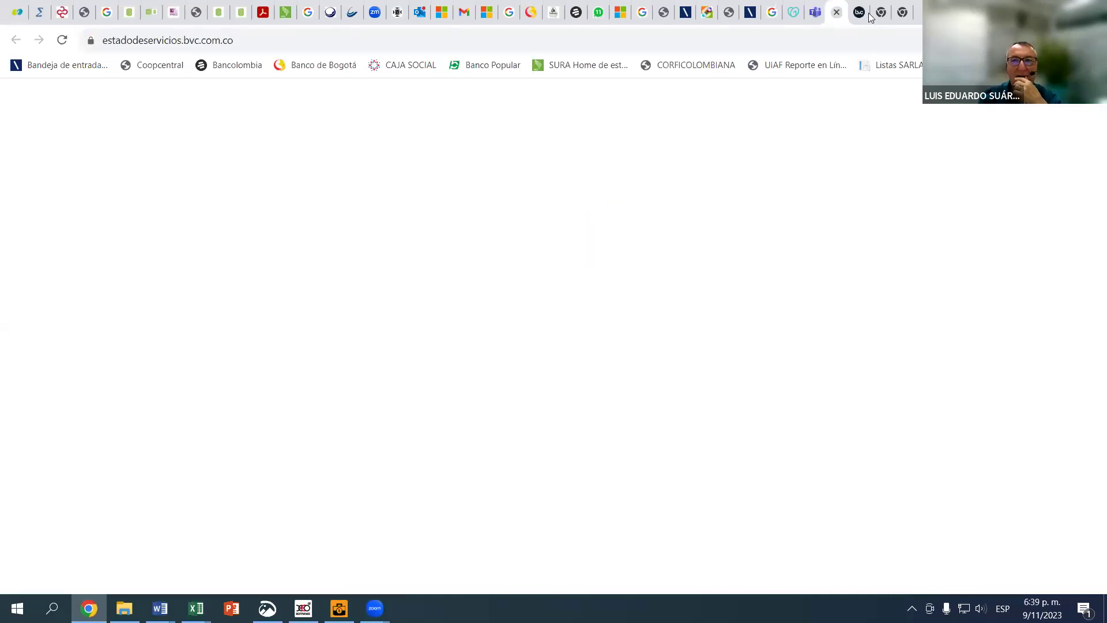
{"action": "key", "text": "ctrl+Tab"}
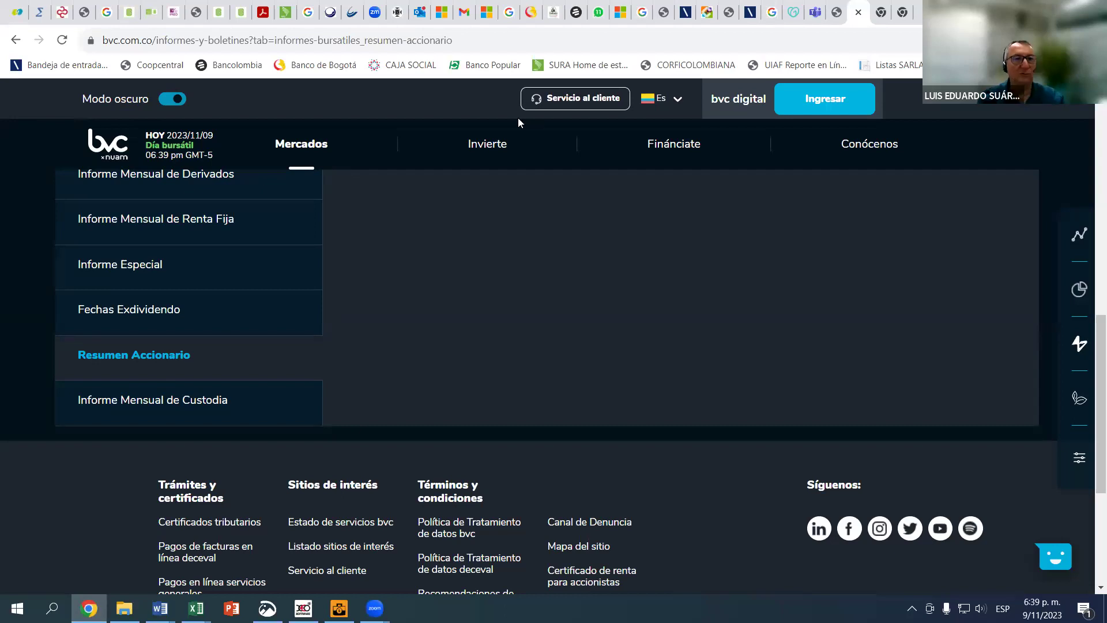
Load the bvc.com.co home page and switch it from dark to light mode
{"action": "key", "text": "ctrl+l"}
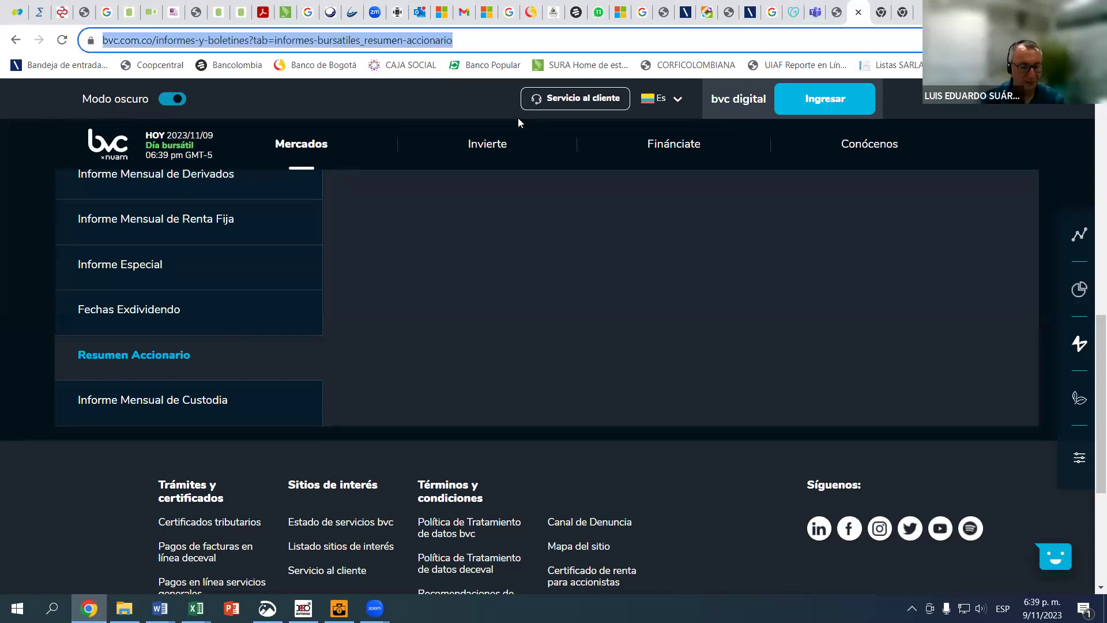
{"action": "type", "text": "BV"}
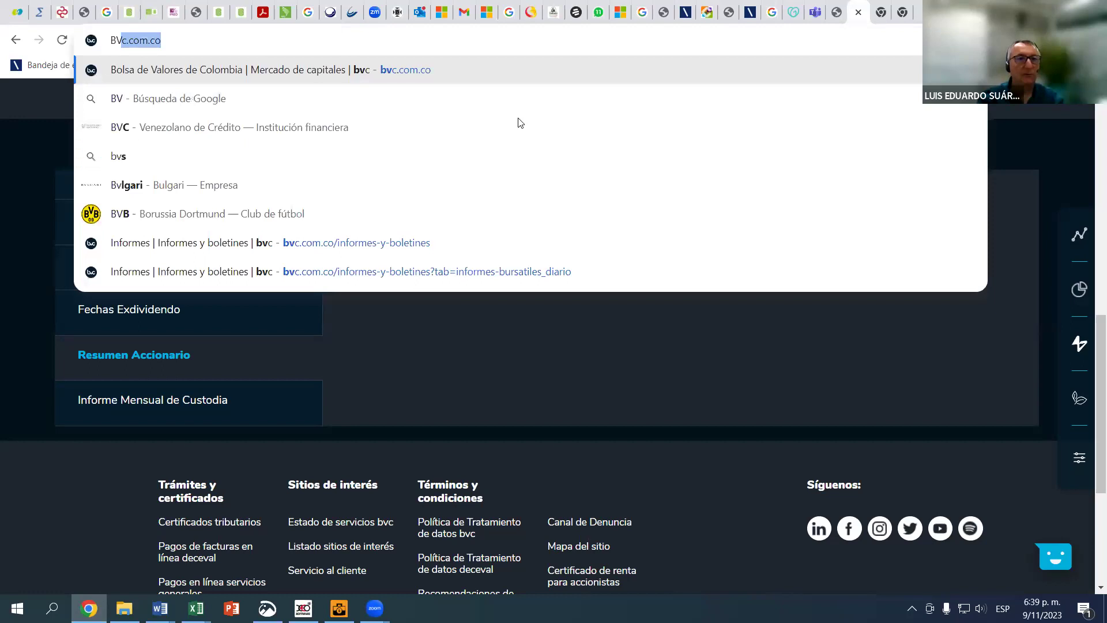
{"action": "key", "text": "Return"}
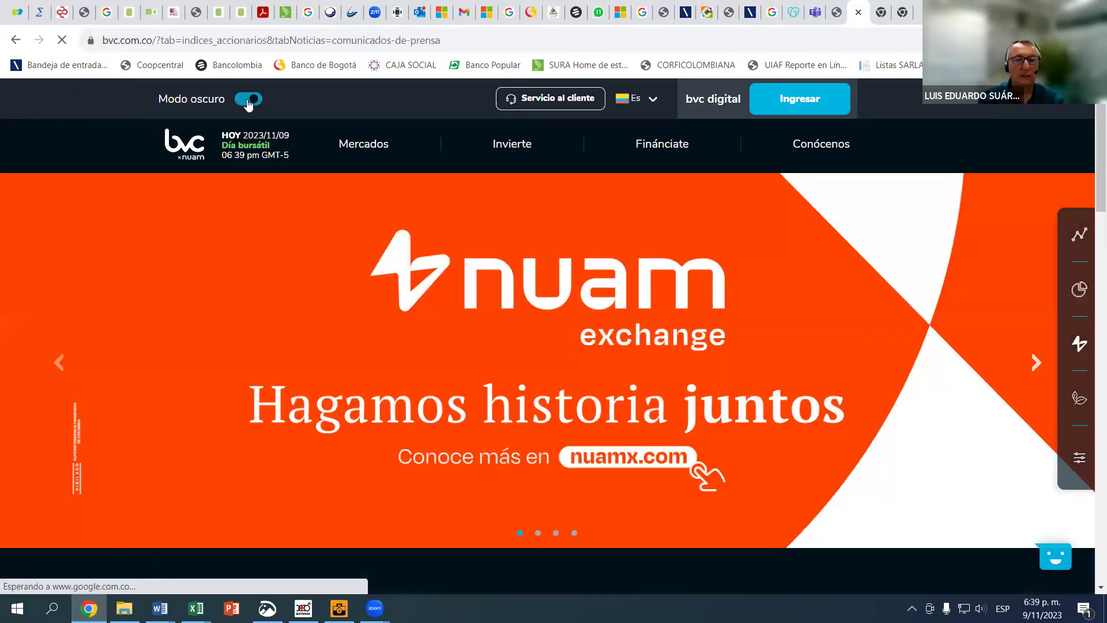
{"action": "left_click", "coordinate": [248, 101]}
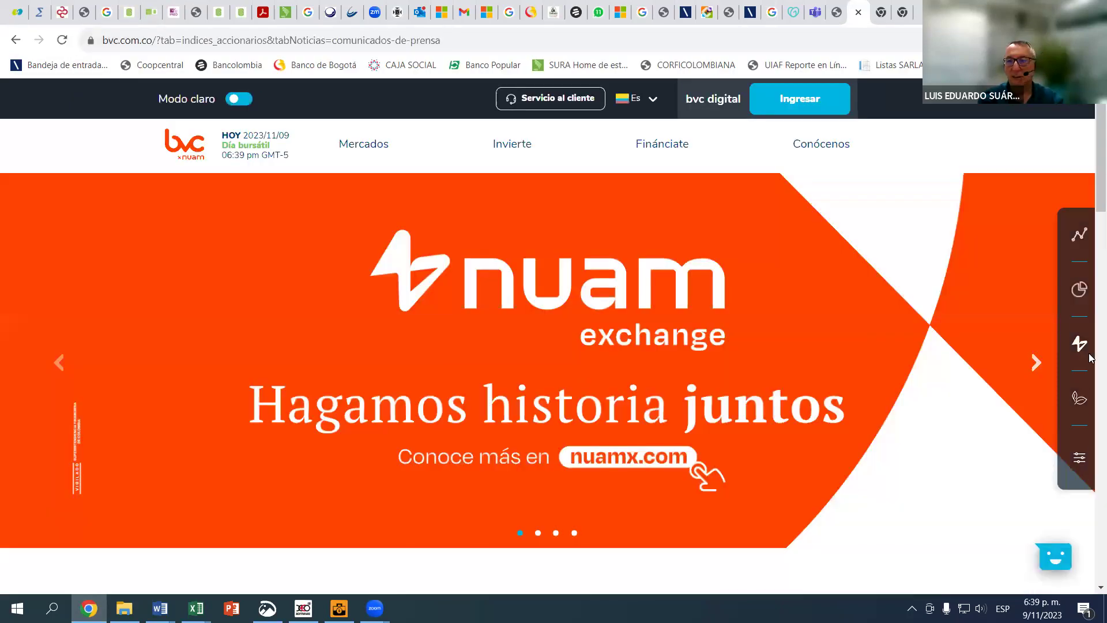
{"action": "scroll", "coordinate": [1055, 317], "scroll_direction": "down", "scroll_amount": 3}
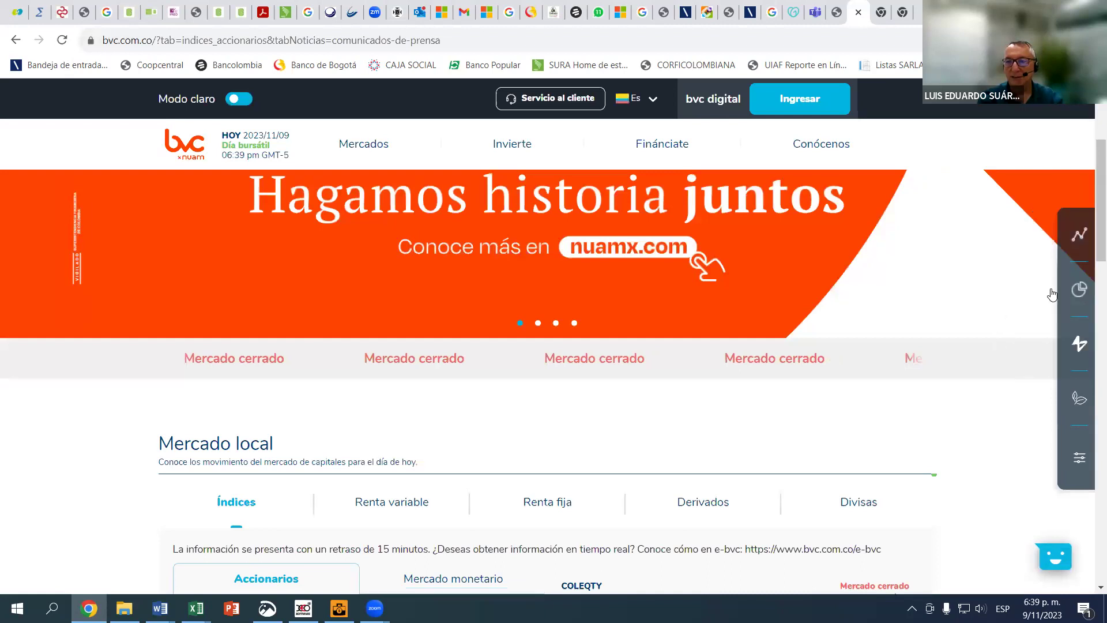
Open the Informes y boletines page and show the Resumen Accionario reports under Informes Bursátiles
{"action": "left_click", "coordinate": [1052, 293]}
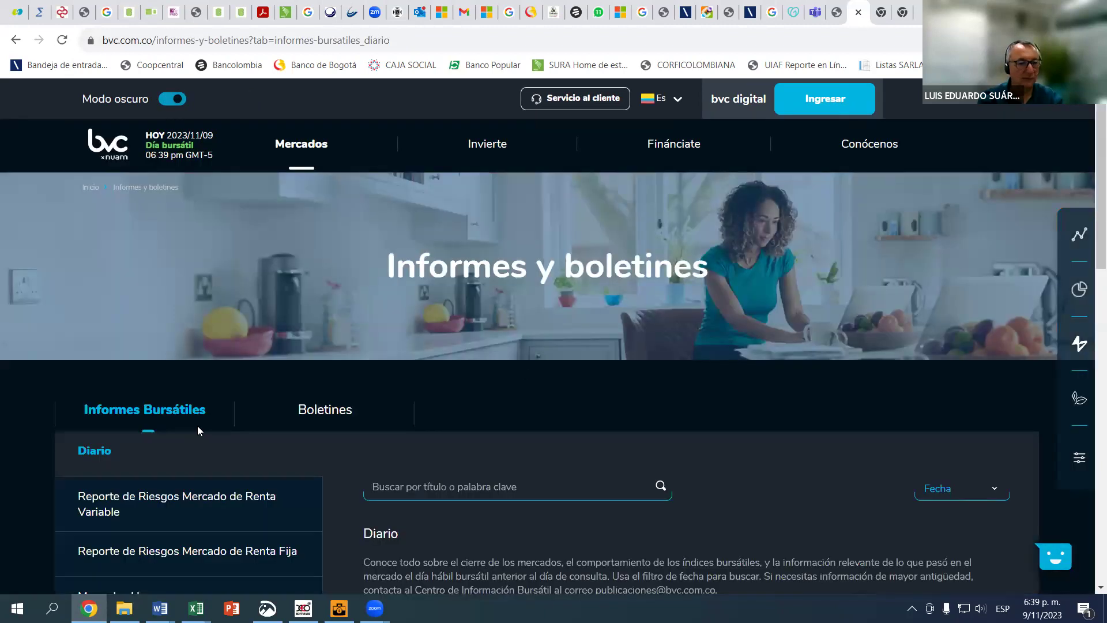
{"action": "scroll", "coordinate": [202, 429], "scroll_direction": "down", "scroll_amount": 6}
{"action": "scroll", "coordinate": [147, 383], "scroll_direction": "down", "scroll_amount": 2}
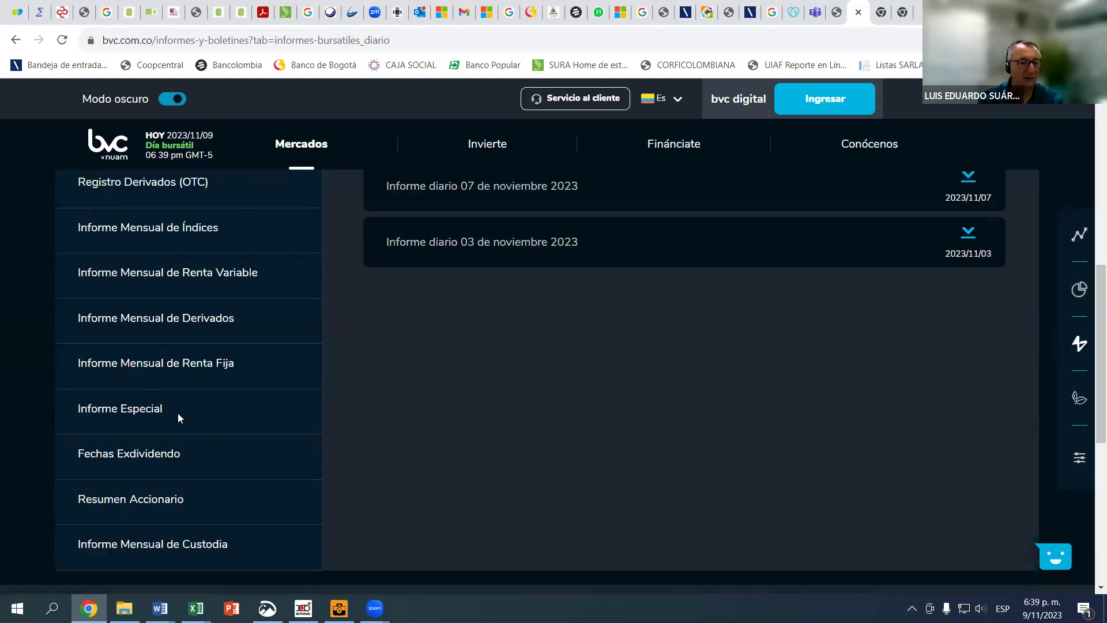
{"action": "scroll", "coordinate": [148, 494], "scroll_direction": "down", "scroll_amount": 1}
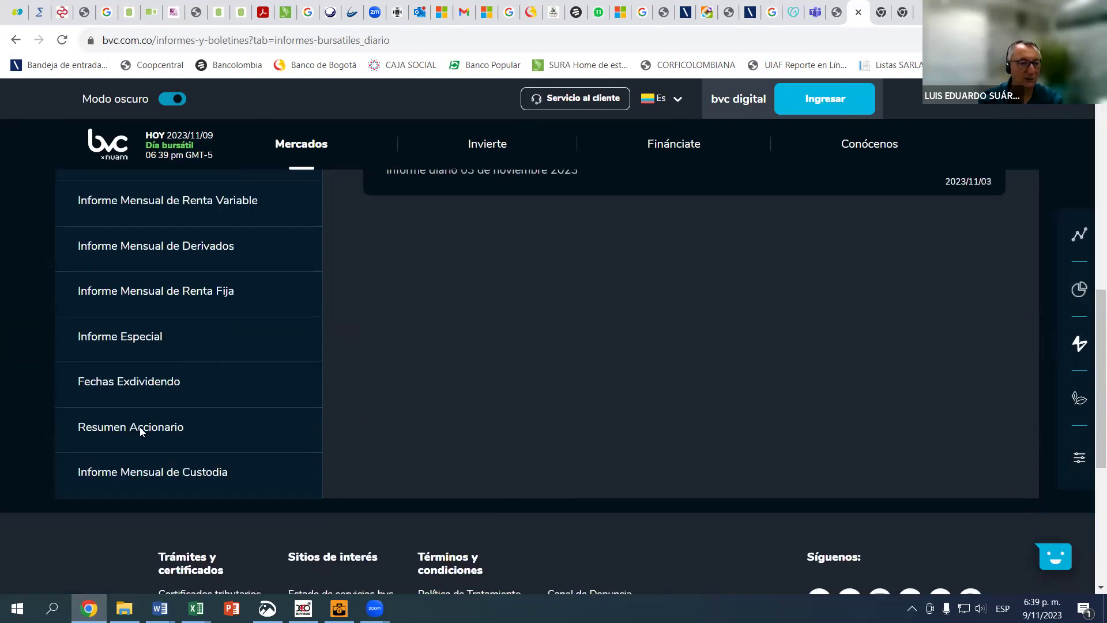
{"action": "left_click", "coordinate": [145, 426]}
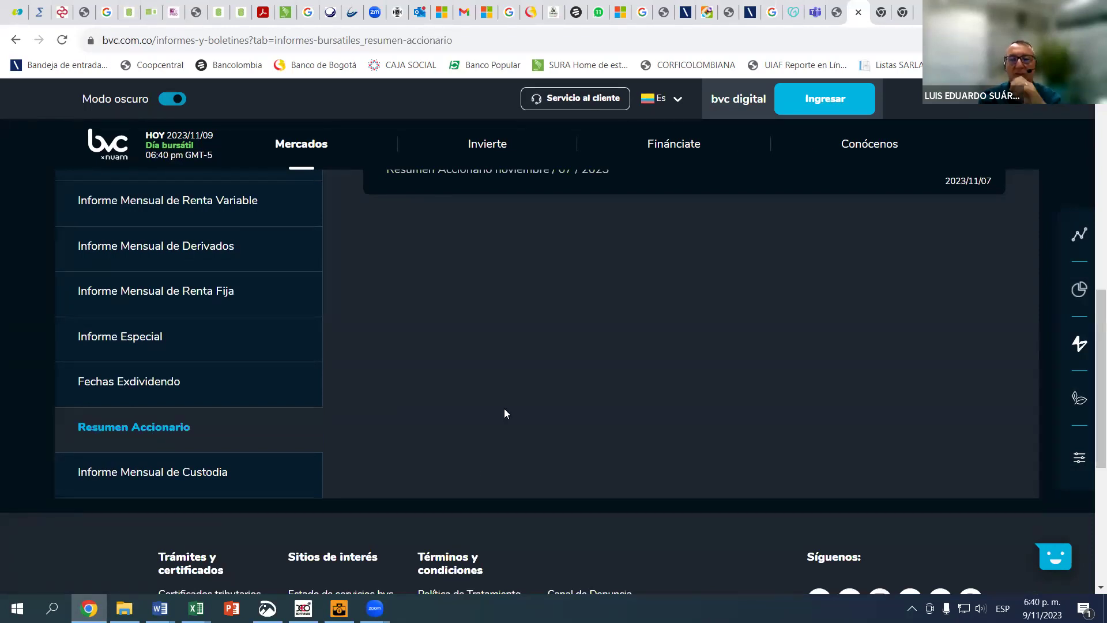
{"action": "scroll", "coordinate": [509, 410], "scroll_direction": "up", "scroll_amount": 3}
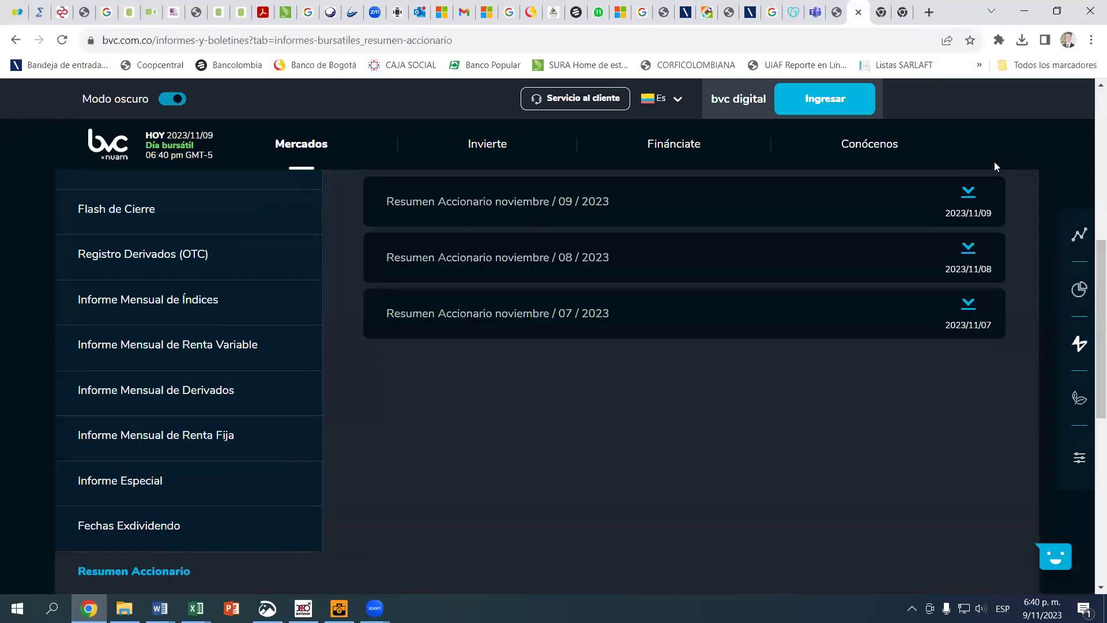
Download the Resumen Accionario report for noviembre / 09 / 2023 and open it in Excel with editing enabled
{"action": "left_click", "coordinate": [969, 193]}
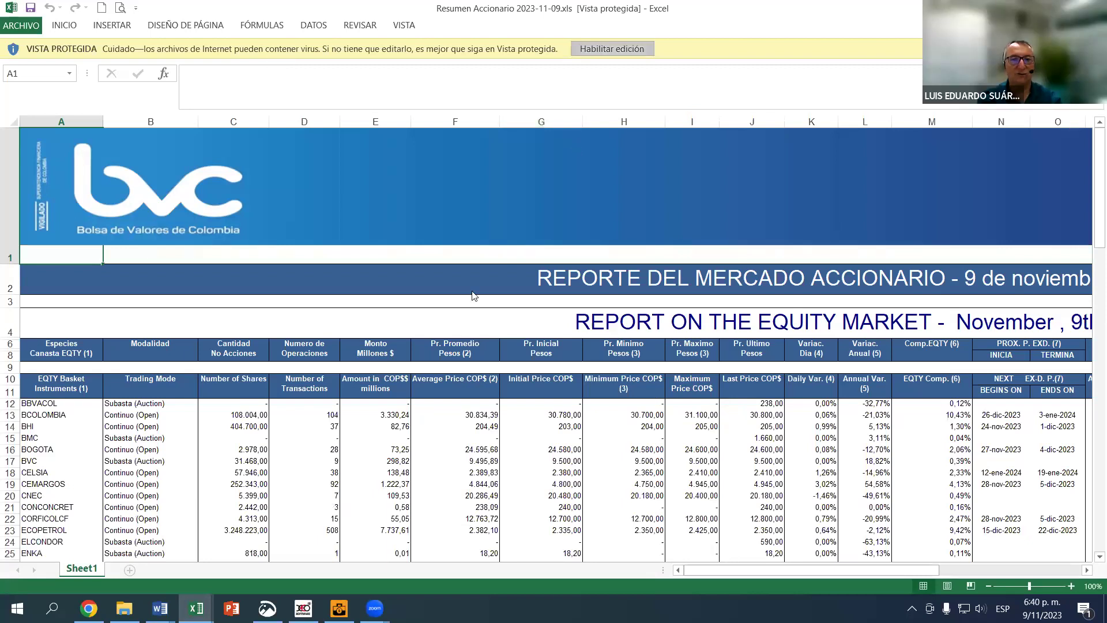
{"action": "scroll", "coordinate": [64, 223], "scroll_direction": "down", "scroll_amount": 2}
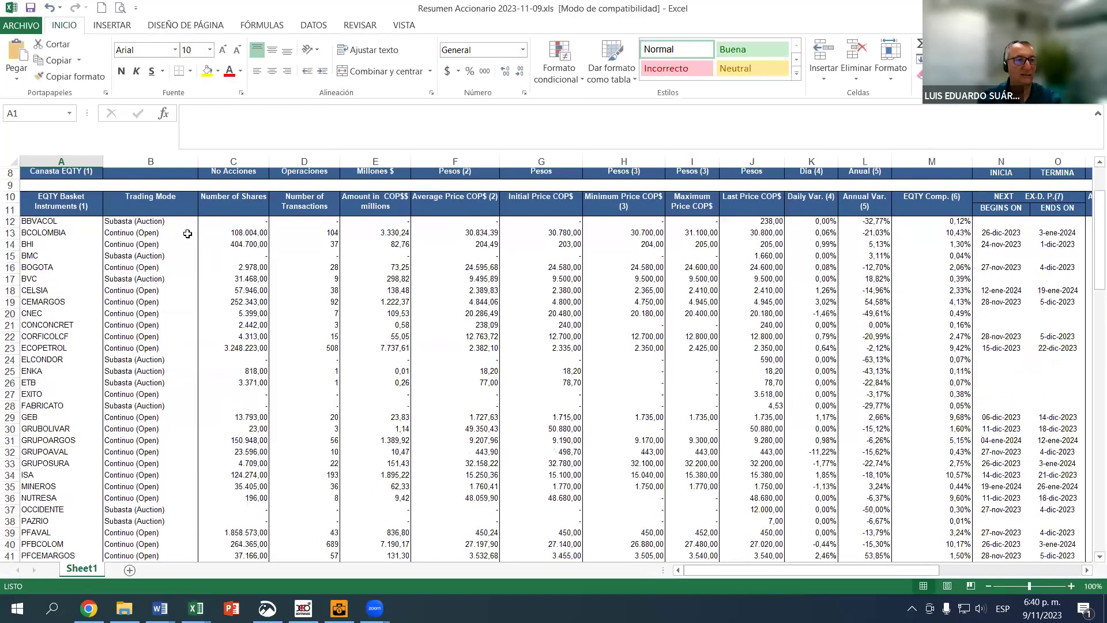
{"action": "scroll", "coordinate": [571, 170], "scroll_direction": "up", "scroll_amount": 3}
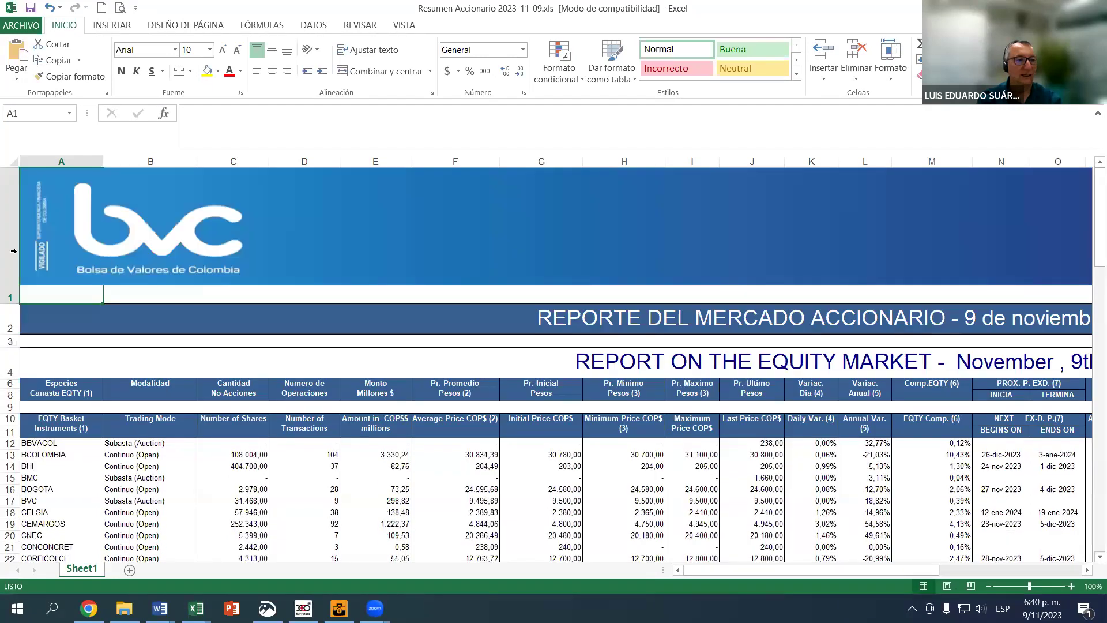
Delete the bvc banner picture from the top of the worksheet along with the empty row 1 behind it
{"action": "left_click", "coordinate": [13, 251]}
{"action": "right_click", "coordinate": [14, 252]}
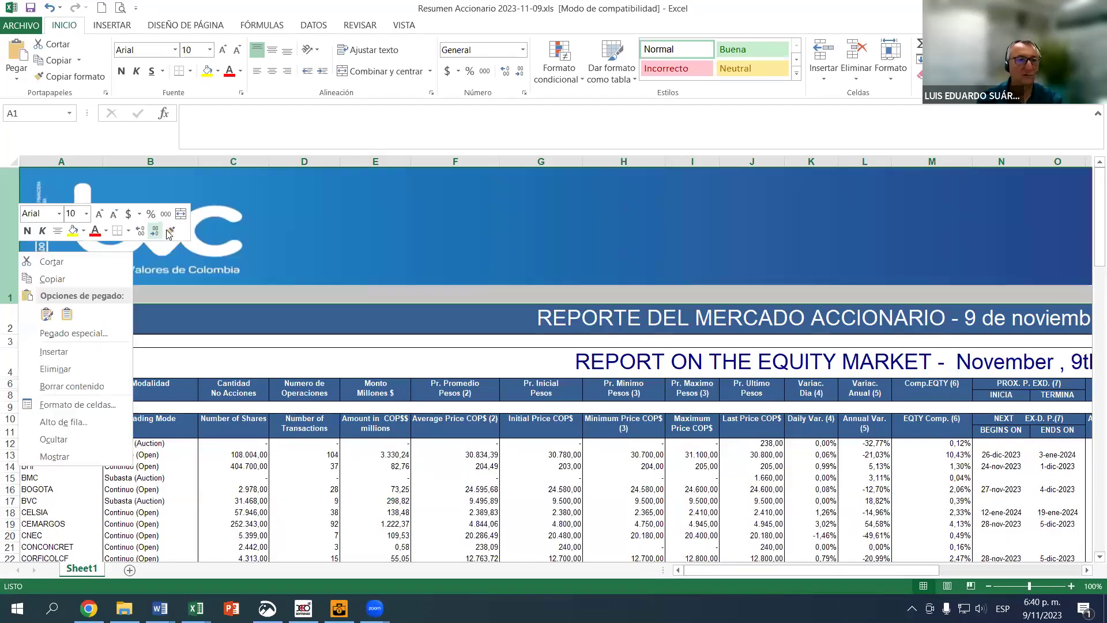
{"action": "left_click", "coordinate": [245, 216]}
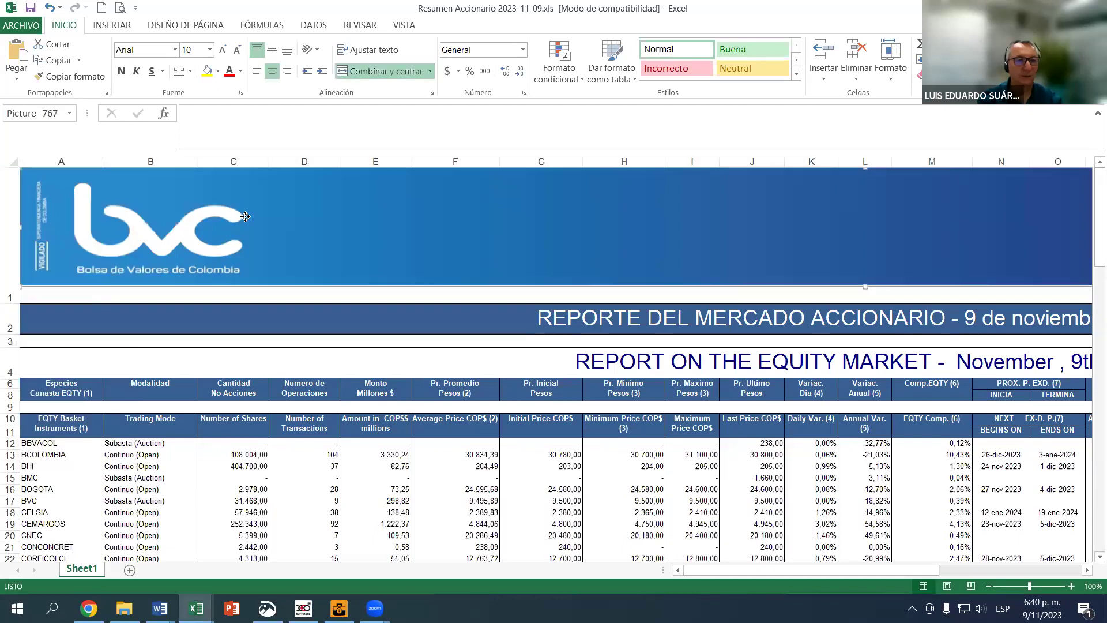
{"action": "key", "text": "Delete"}
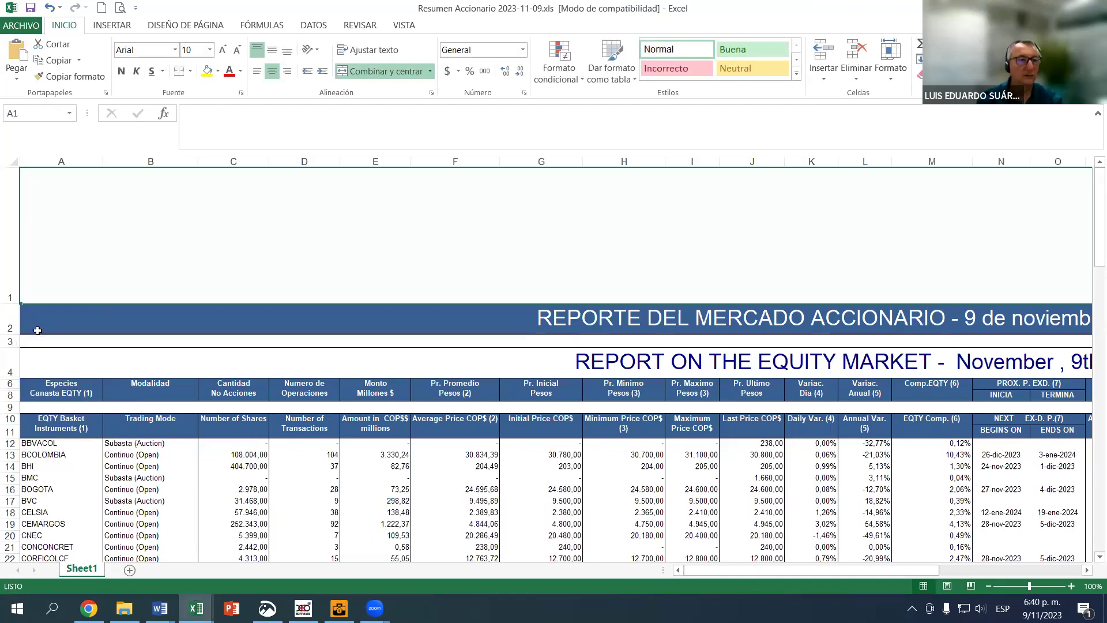
{"action": "right_click", "coordinate": [9, 258]}
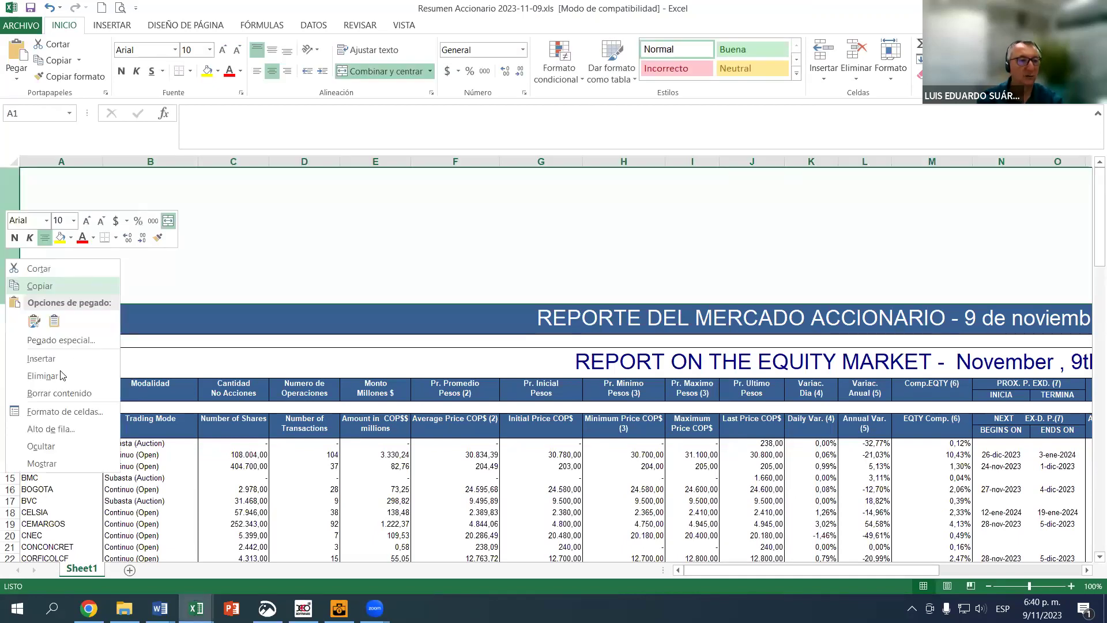
{"action": "left_click", "coordinate": [75, 375]}
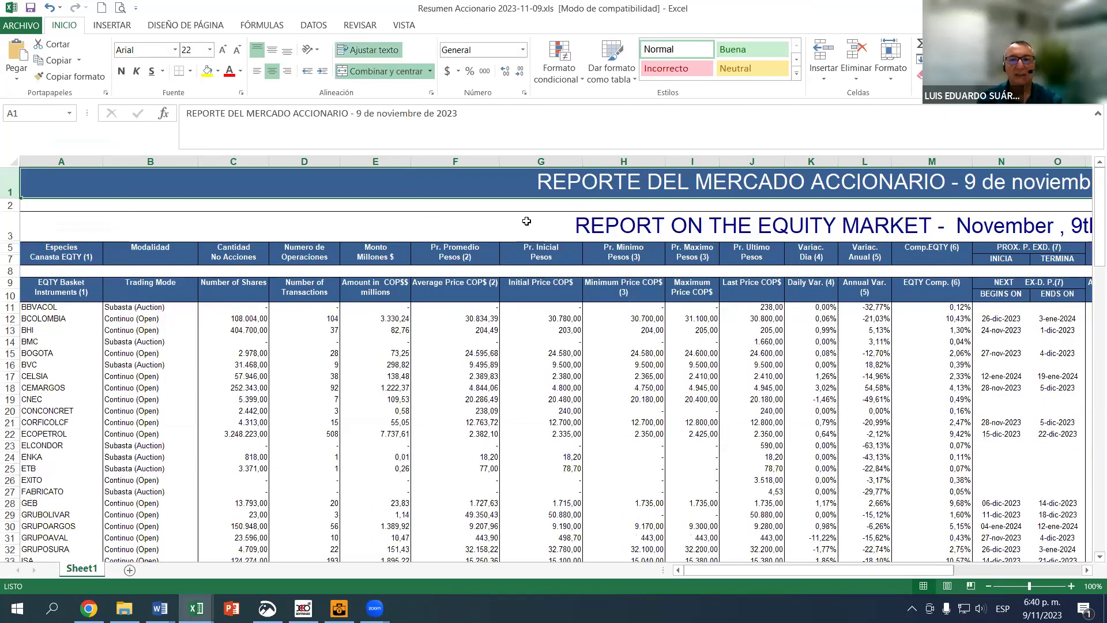
Delete the English title row 3 and the English column heading rows 8 and 9
{"action": "right_click", "coordinate": [14, 227]}
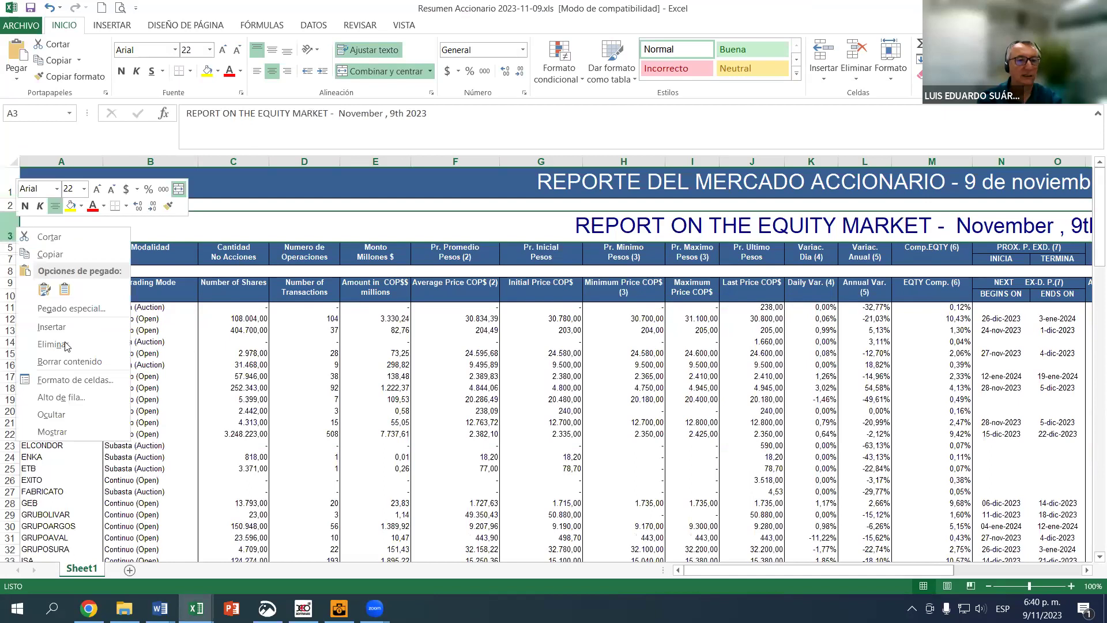
{"action": "left_click", "coordinate": [65, 344]}
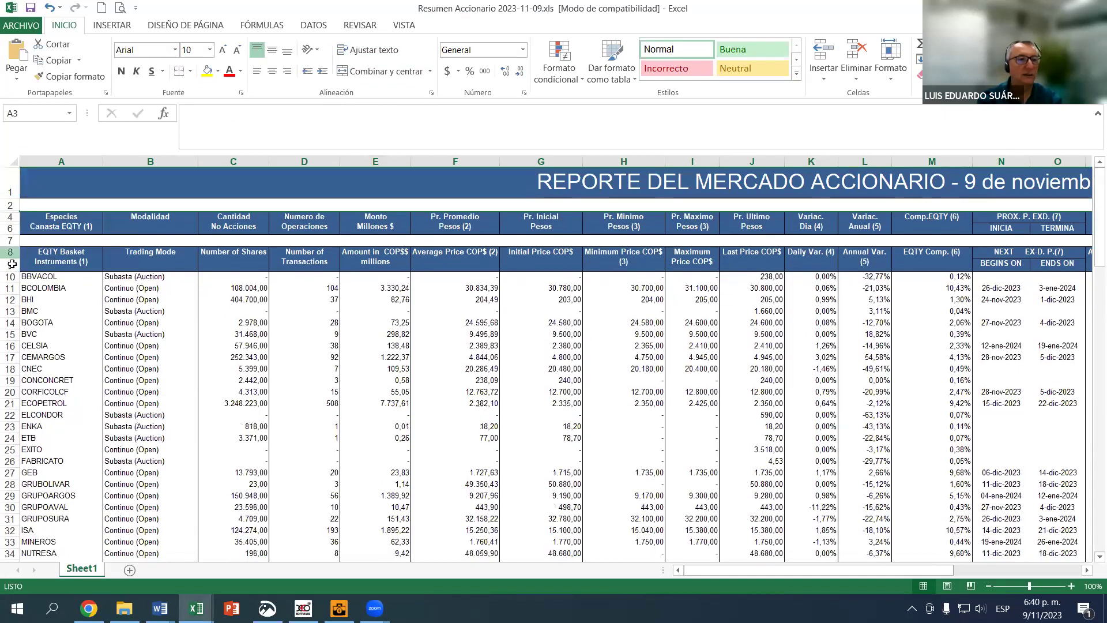
{"action": "left_click", "coordinate": [11, 260]}
{"action": "right_click", "coordinate": [11, 255]}
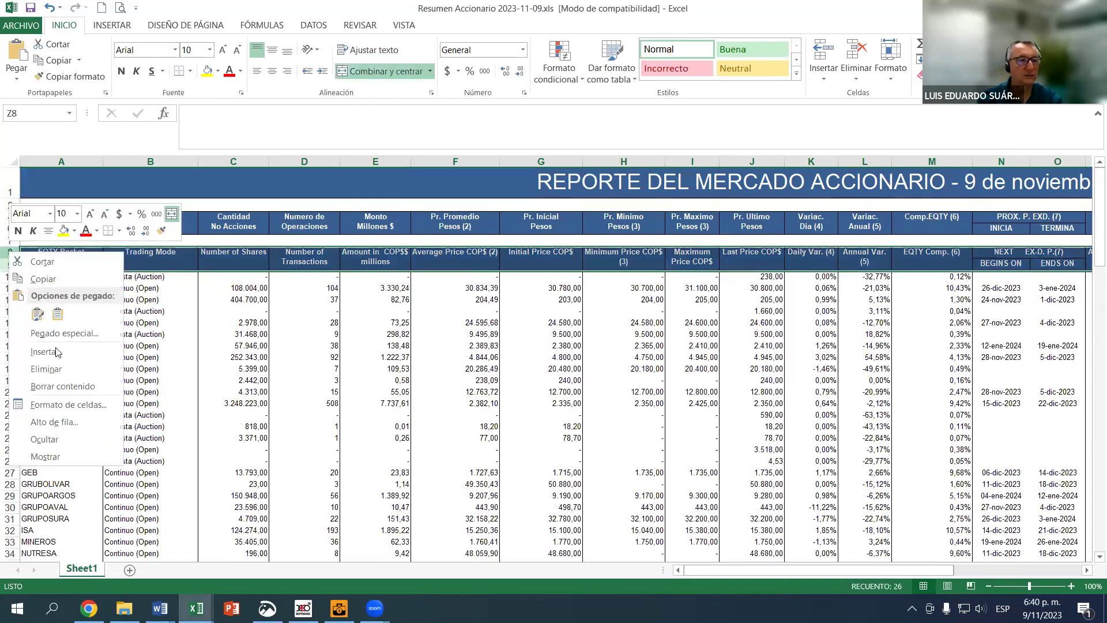
{"action": "left_click", "coordinate": [47, 369]}
Freeze the panes at cell B8 so the heading rows and the Especies column stay fixed
{"action": "scroll", "coordinate": [320, 266], "scroll_direction": "right", "scroll_amount": 6}
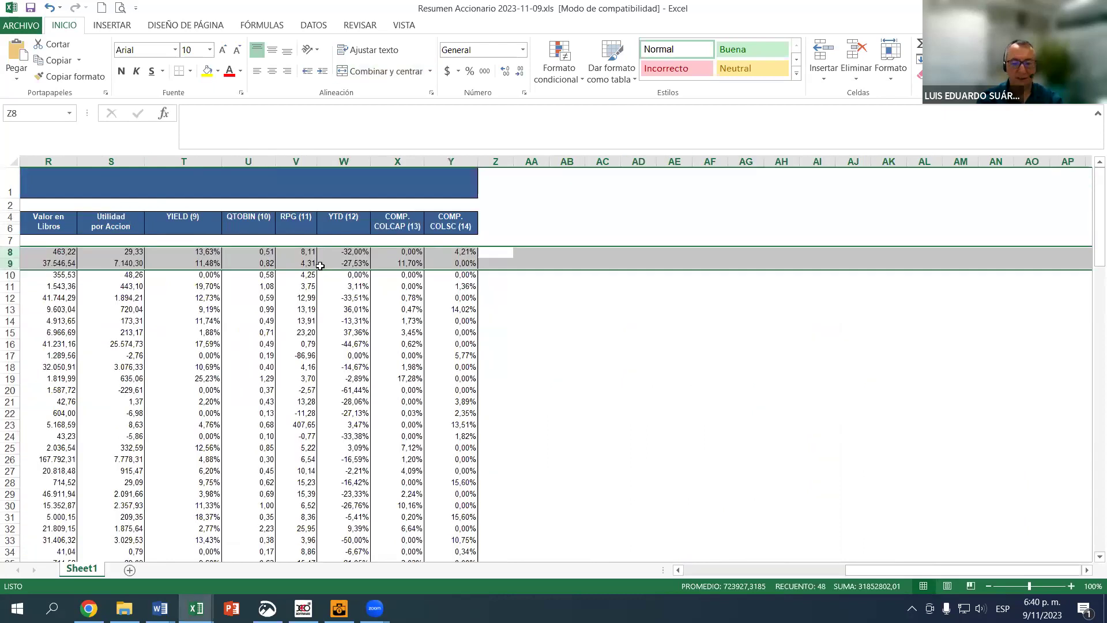
{"action": "key", "text": "ctrl+Home"}
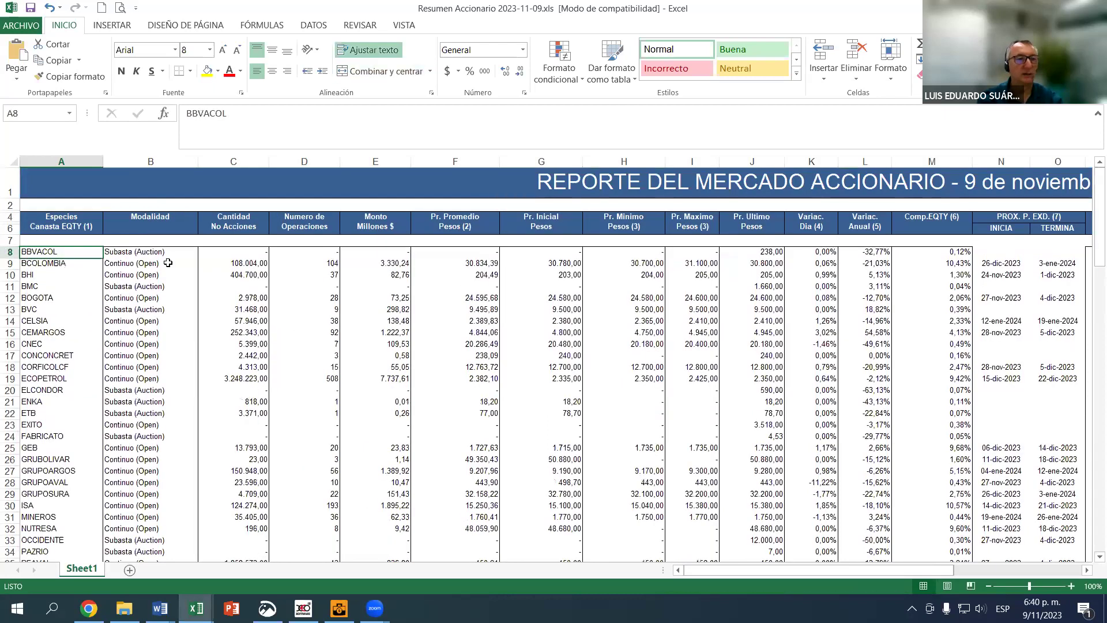
{"action": "left_click", "coordinate": [143, 251]}
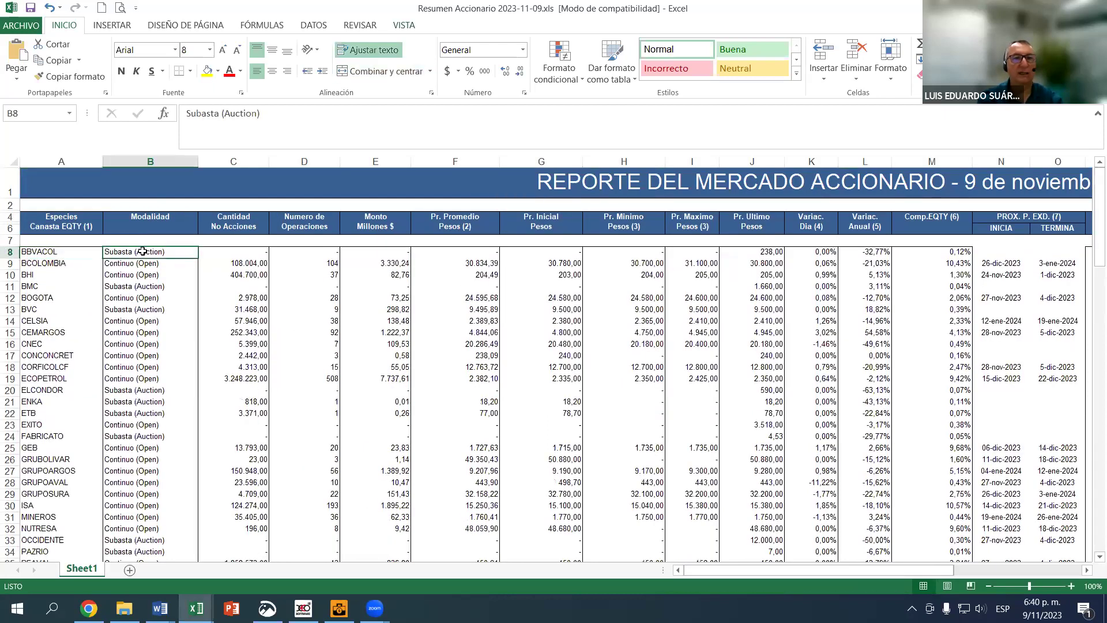
{"action": "left_click", "coordinate": [404, 25]}
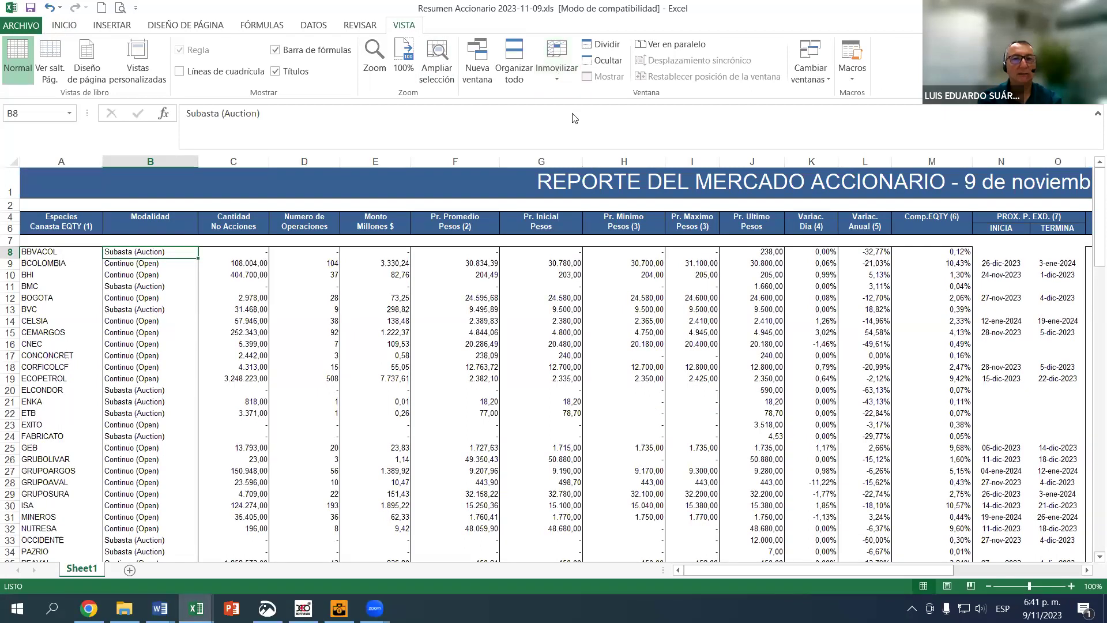
{"action": "left_click", "coordinate": [556, 73]}
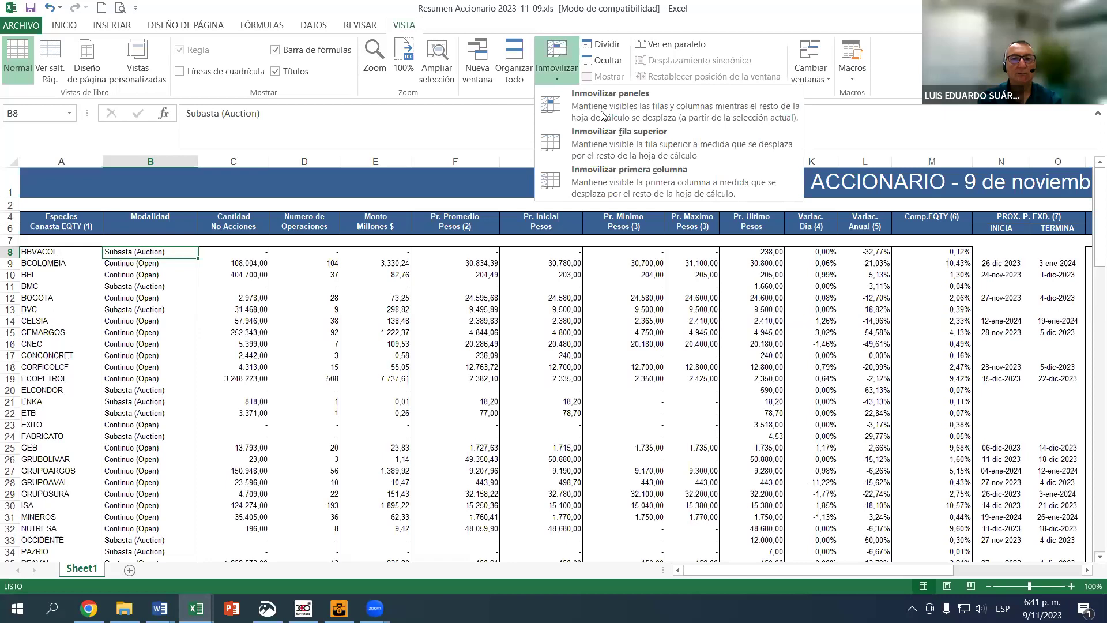
{"action": "key", "text": "Return"}
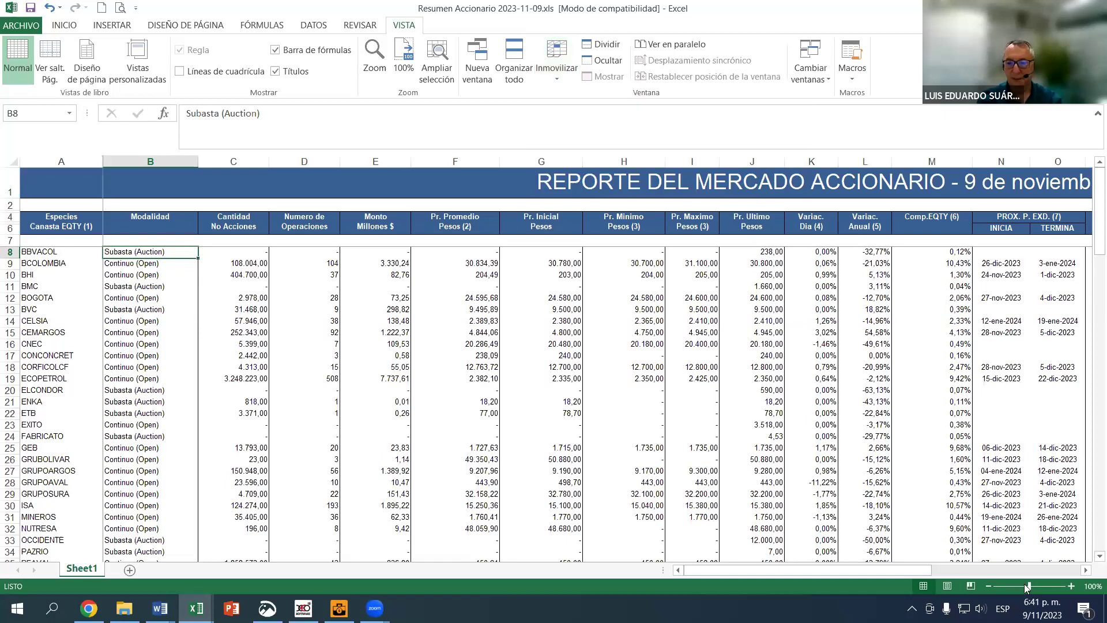
Enlarge the worksheet view to 230% zoom for reading the share table
{"action": "double_click", "coordinate": [1070, 585]}
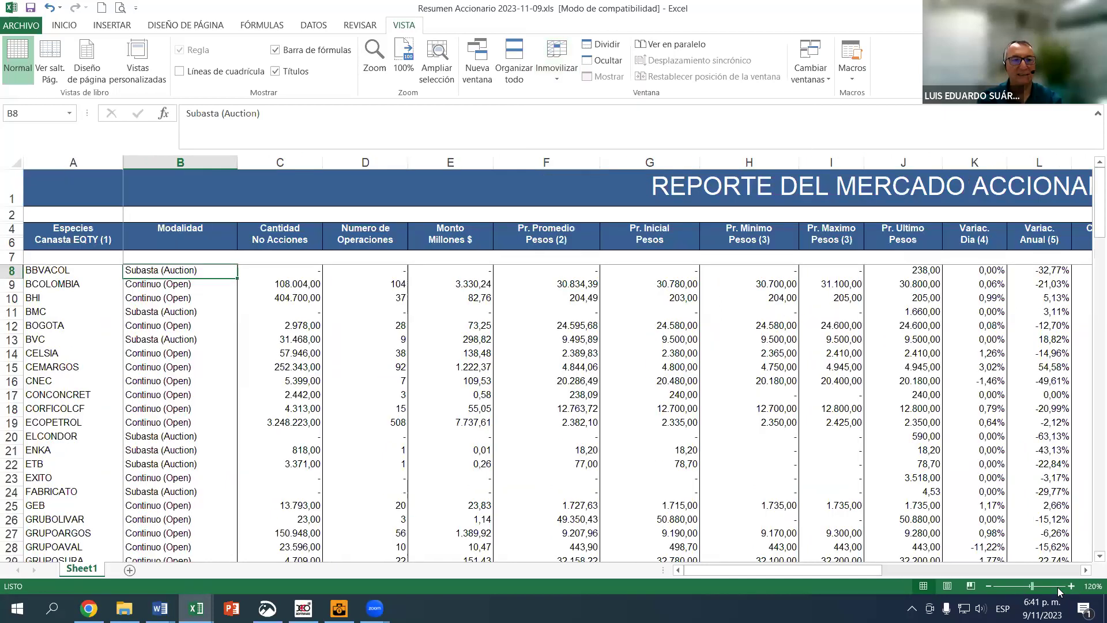
{"action": "scroll", "coordinate": [757, 501], "scroll_direction": "up", "scroll_amount": 10}
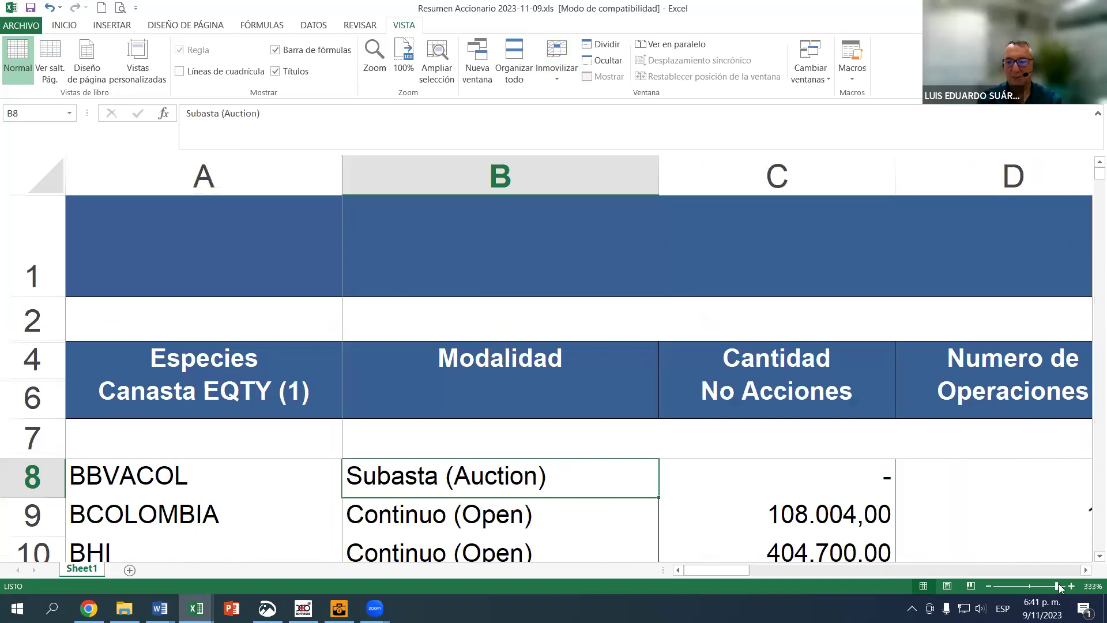
{"action": "scroll", "coordinate": [1042, 585], "scroll_direction": "down", "scroll_amount": 5}
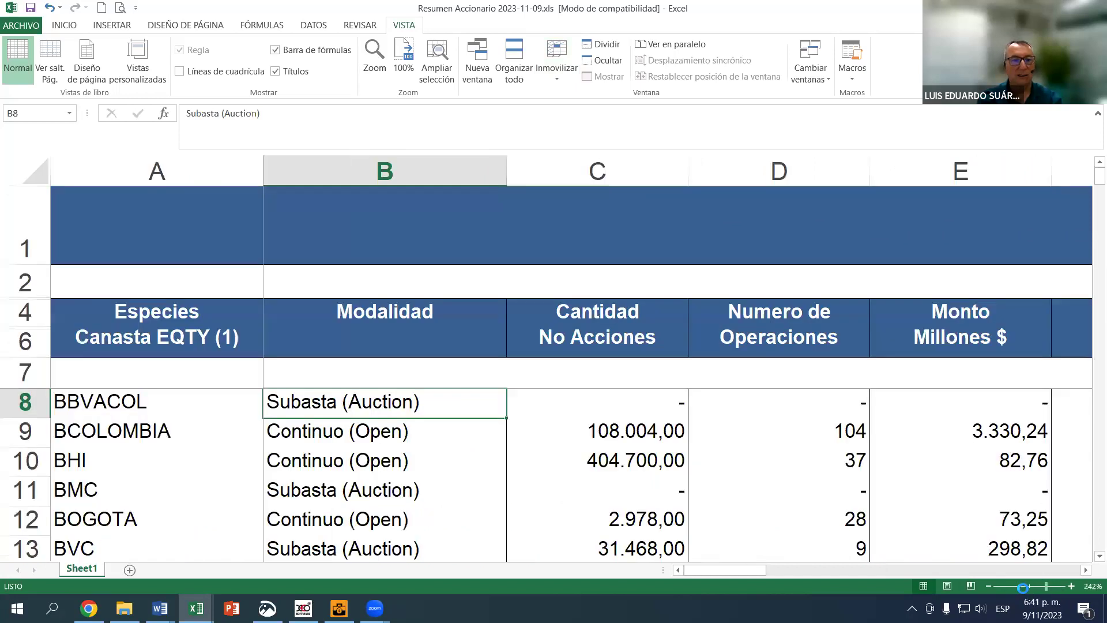
{"action": "scroll", "coordinate": [1041, 585], "scroll_direction": "down", "scroll_amount": 5}
{"action": "scroll", "coordinate": [1041, 585], "scroll_direction": "up", "scroll_amount": 5}
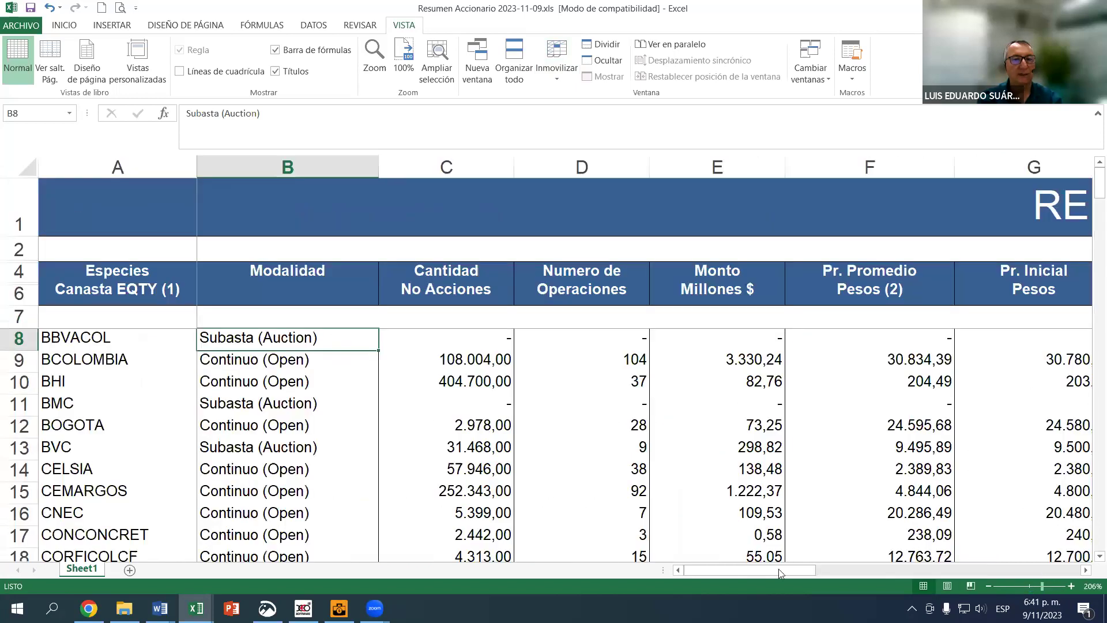
{"action": "scroll", "coordinate": [630, 494], "scroll_direction": "up", "scroll_amount": 1}
{"action": "scroll", "coordinate": [573, 479], "scroll_direction": "down", "scroll_amount": 1}
{"action": "left_click", "coordinate": [628, 455]}
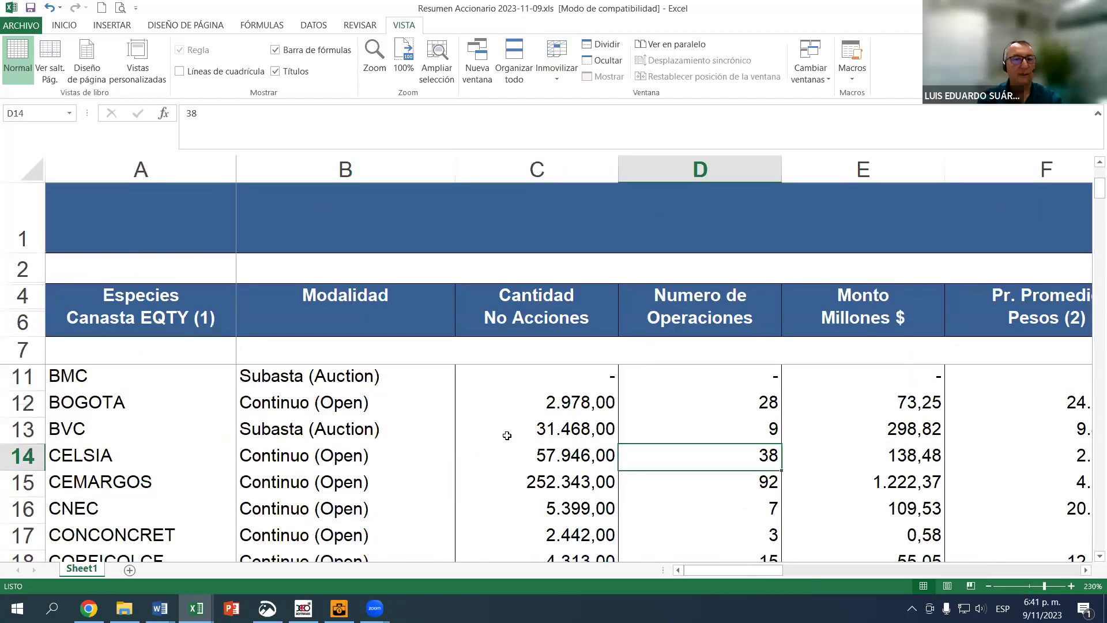
{"action": "scroll", "coordinate": [504, 433], "scroll_direction": "down", "scroll_amount": 2}
Delete the REPORTE DEL MERCADO ACCIONARIO title row 1 and the empty row directly above the column headings
{"action": "left_click", "coordinate": [40, 224]}
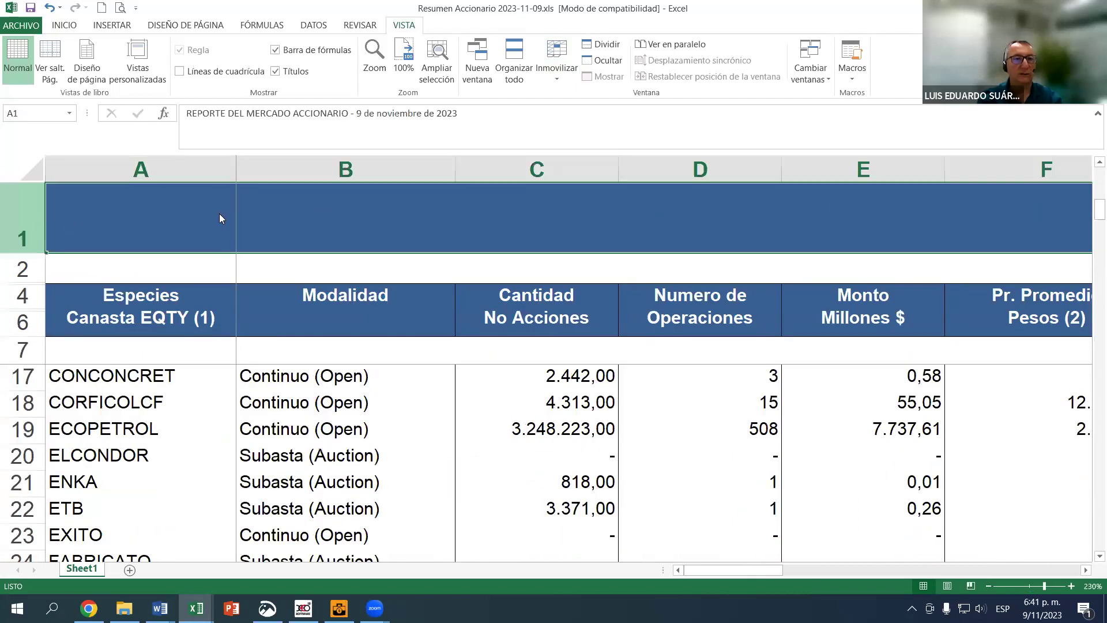
{"action": "right_click", "coordinate": [40, 225]}
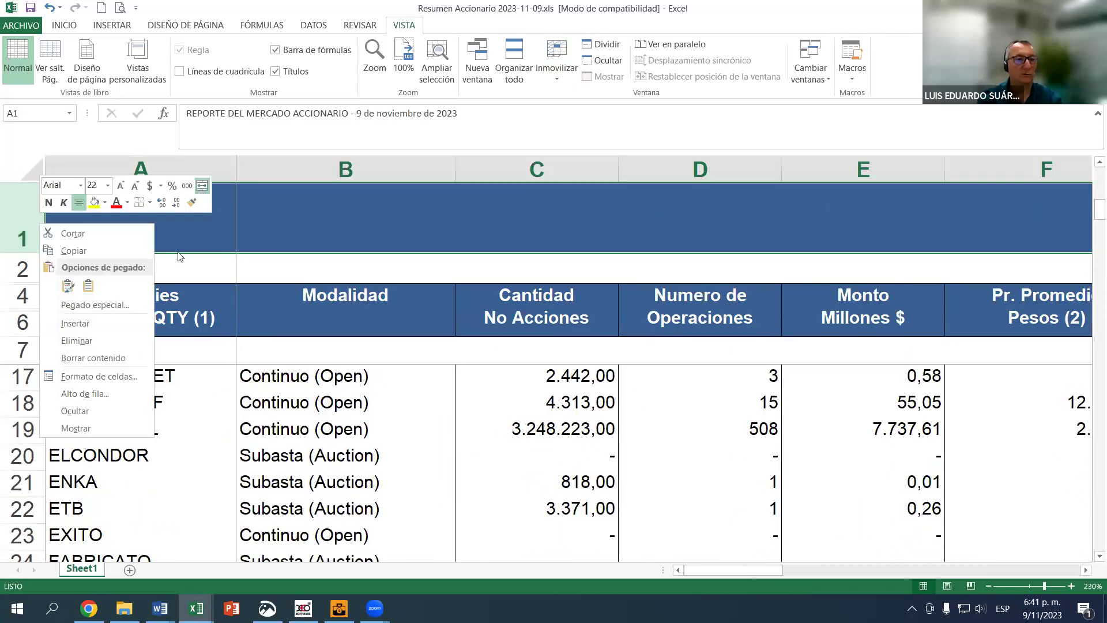
{"action": "left_click", "coordinate": [110, 341]}
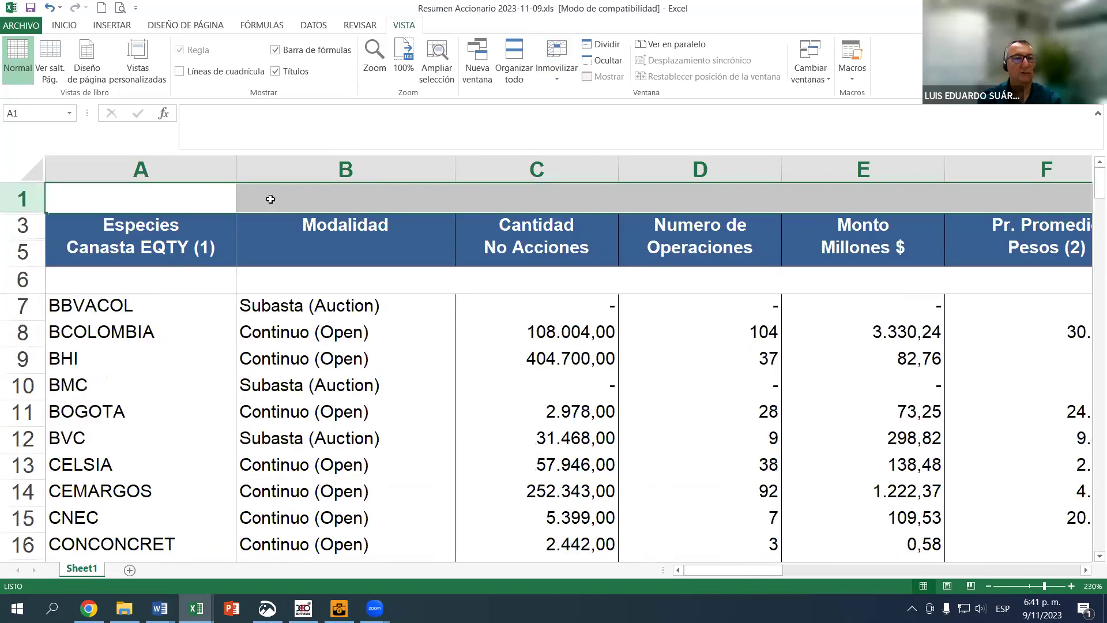
{"action": "left_click", "coordinate": [267, 199]}
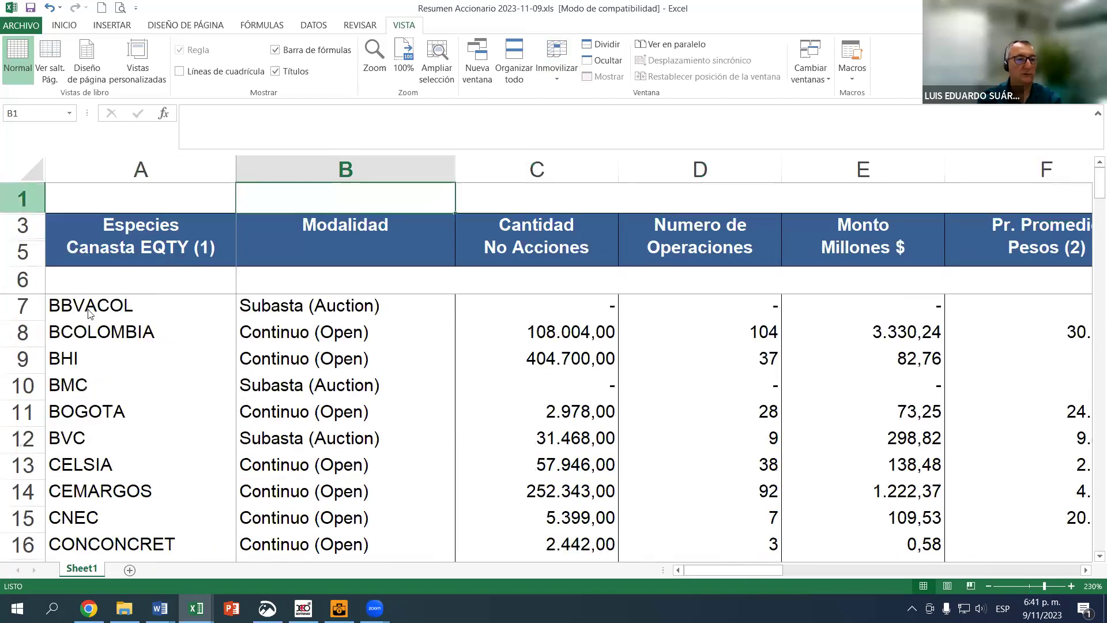
{"action": "right_click", "coordinate": [26, 199]}
{"action": "key", "text": "e"}
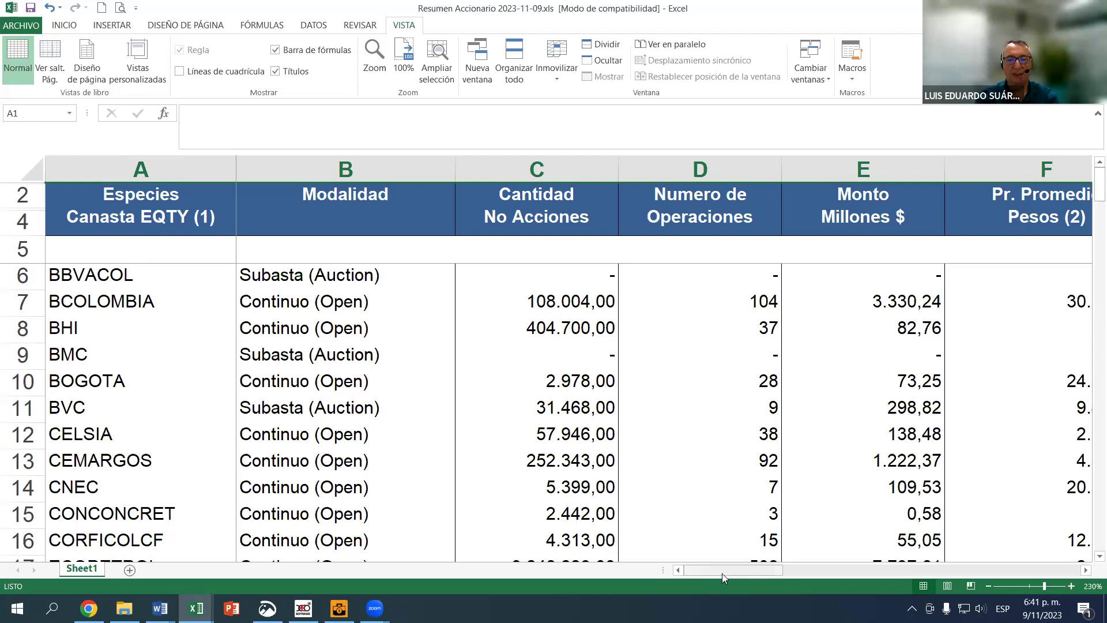
Examine BCOLOMBIA's initial, minimum, maximum and last prices, and the daily variation of BCOLOMBIA and CNEC
{"action": "left_click_drag", "start_coordinate": [699, 572], "coordinate": [747, 572]}
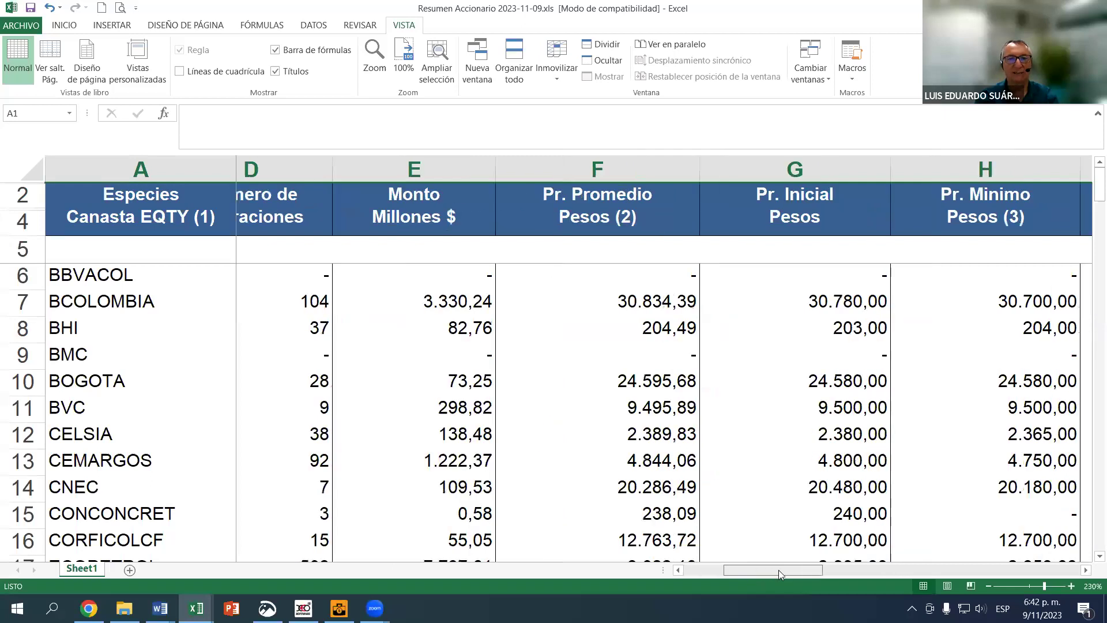
{"action": "left_click_drag", "start_coordinate": [791, 570], "coordinate": [817, 568]}
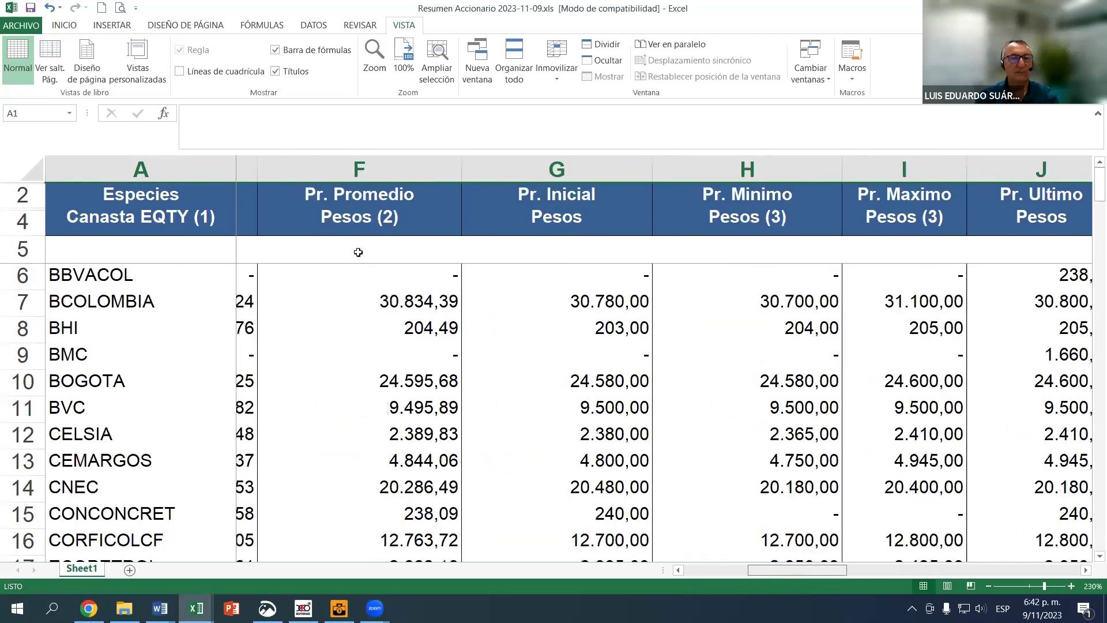
{"action": "left_click", "coordinate": [554, 297]}
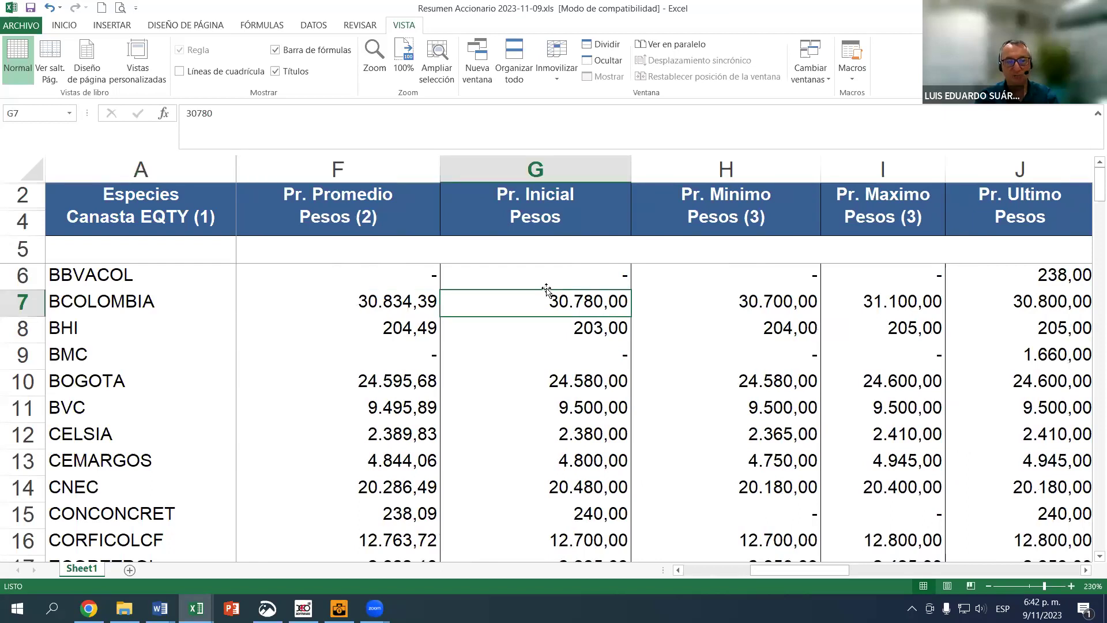
{"action": "left_click", "coordinate": [722, 306]}
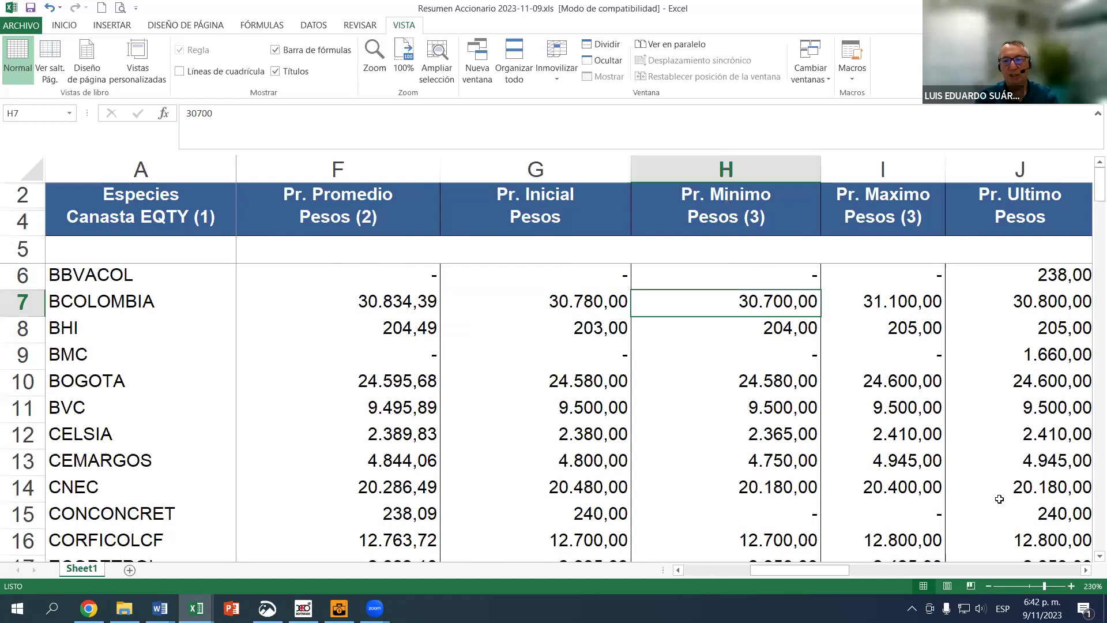
{"action": "left_click", "coordinate": [1083, 571]}
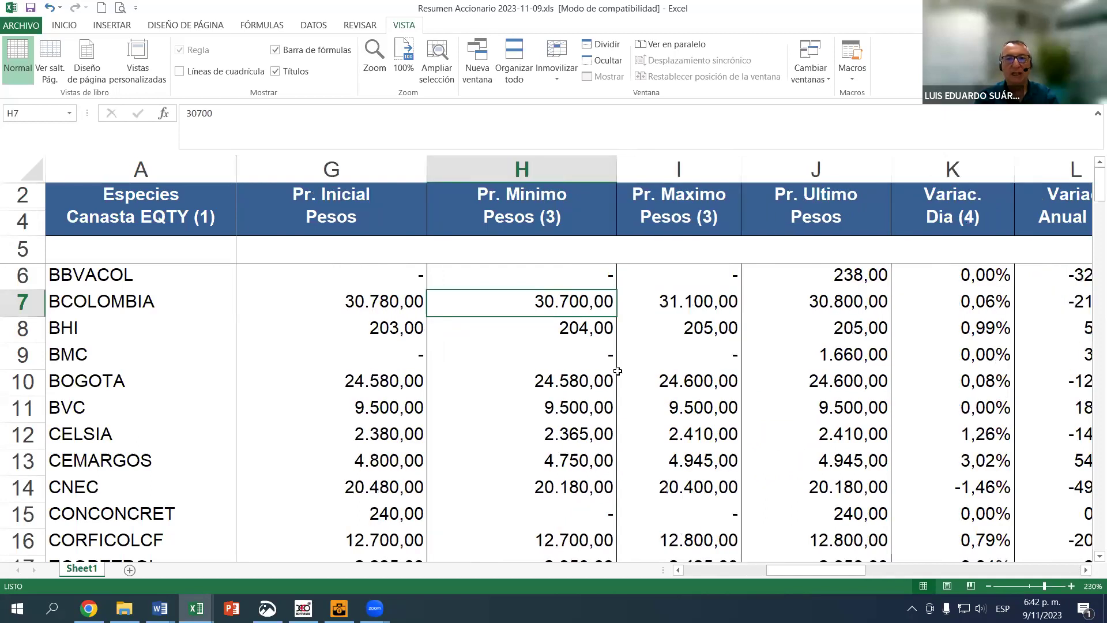
{"action": "scroll", "coordinate": [358, 309], "scroll_direction": "right", "scroll_amount": 5}
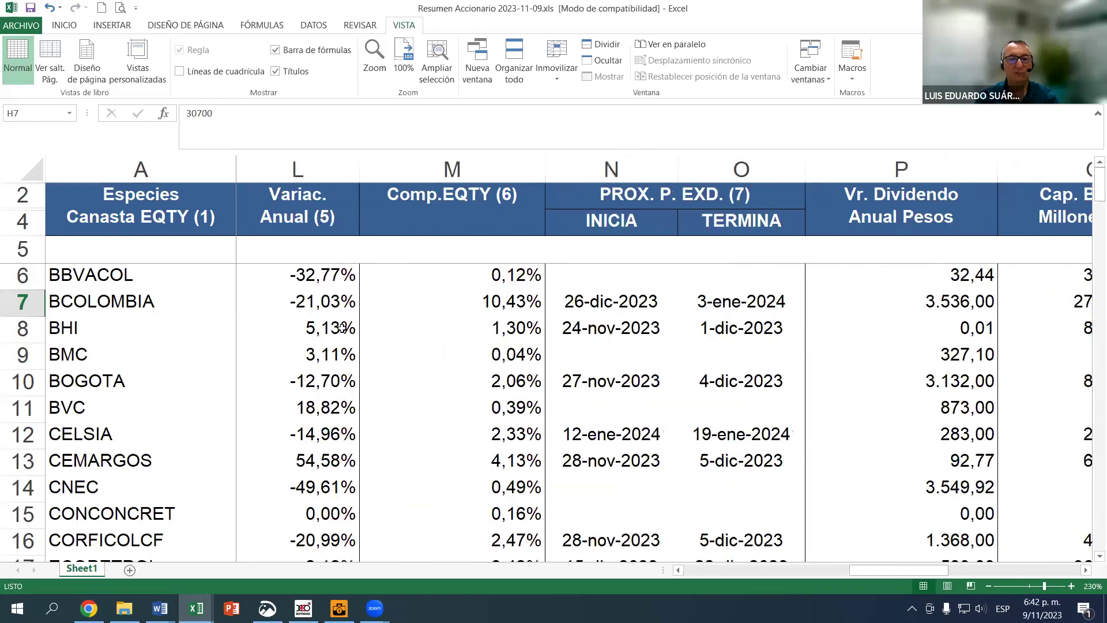
{"action": "left_click", "coordinate": [679, 569]}
{"action": "scroll", "coordinate": [267, 369], "scroll_direction": "left", "scroll_amount": 2}
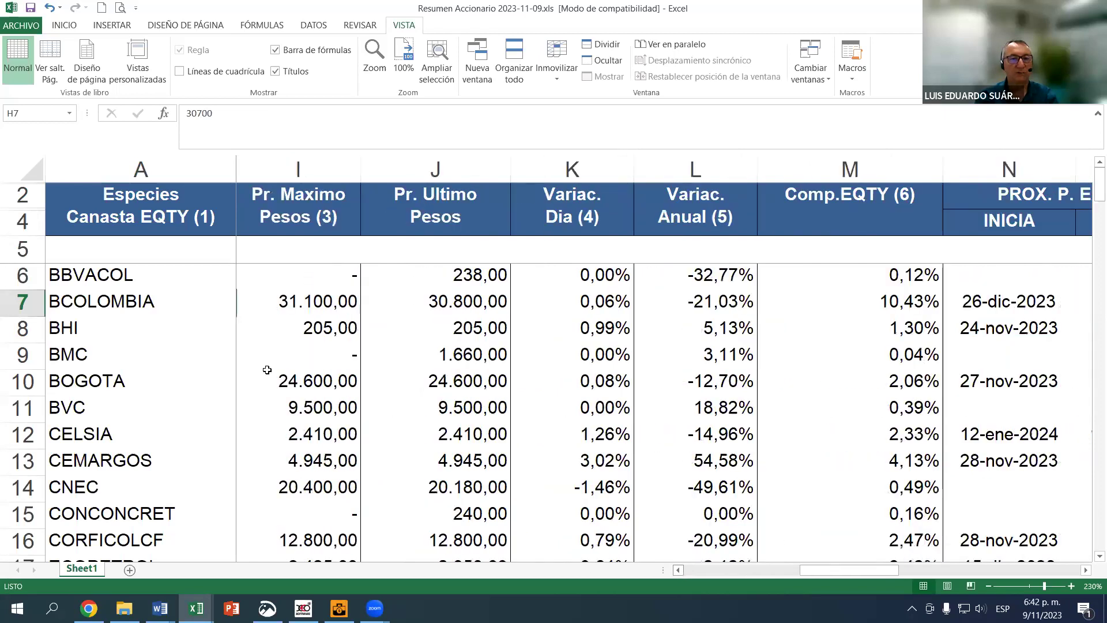
{"action": "scroll", "coordinate": [465, 346], "scroll_direction": "left", "scroll_amount": 1}
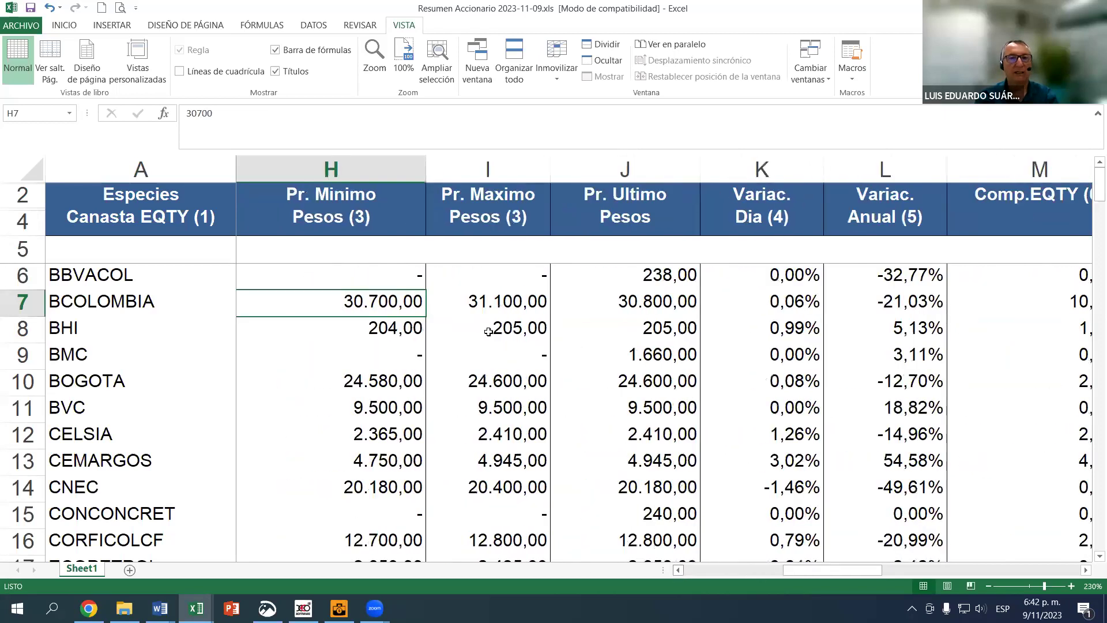
{"action": "left_click", "coordinate": [476, 297]}
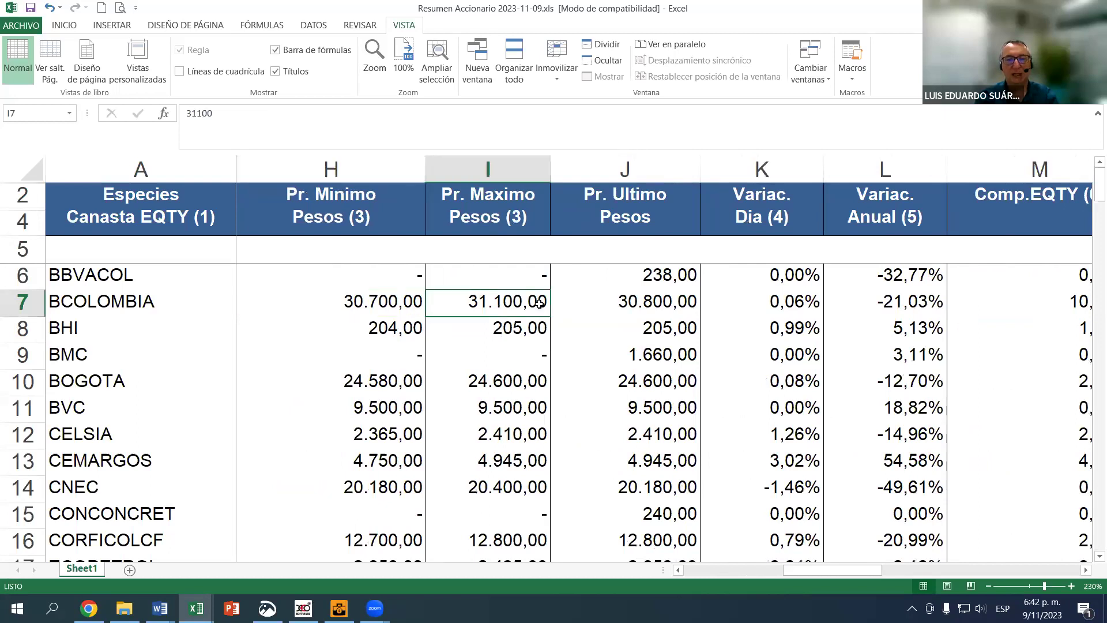
{"action": "left_click", "coordinate": [617, 302]}
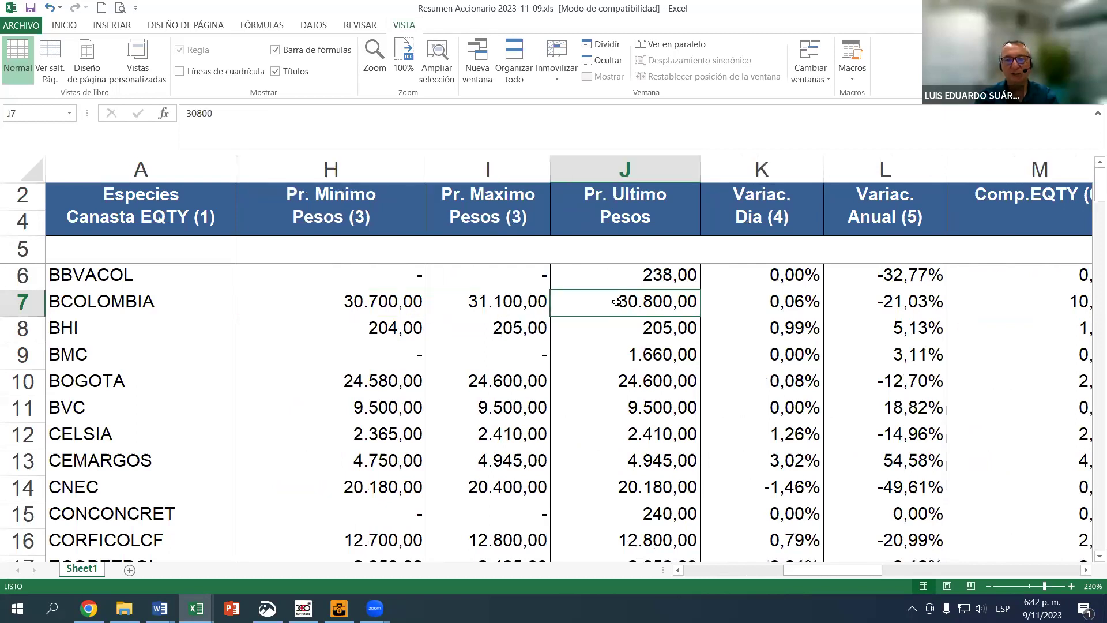
{"action": "left_click", "coordinate": [769, 296]}
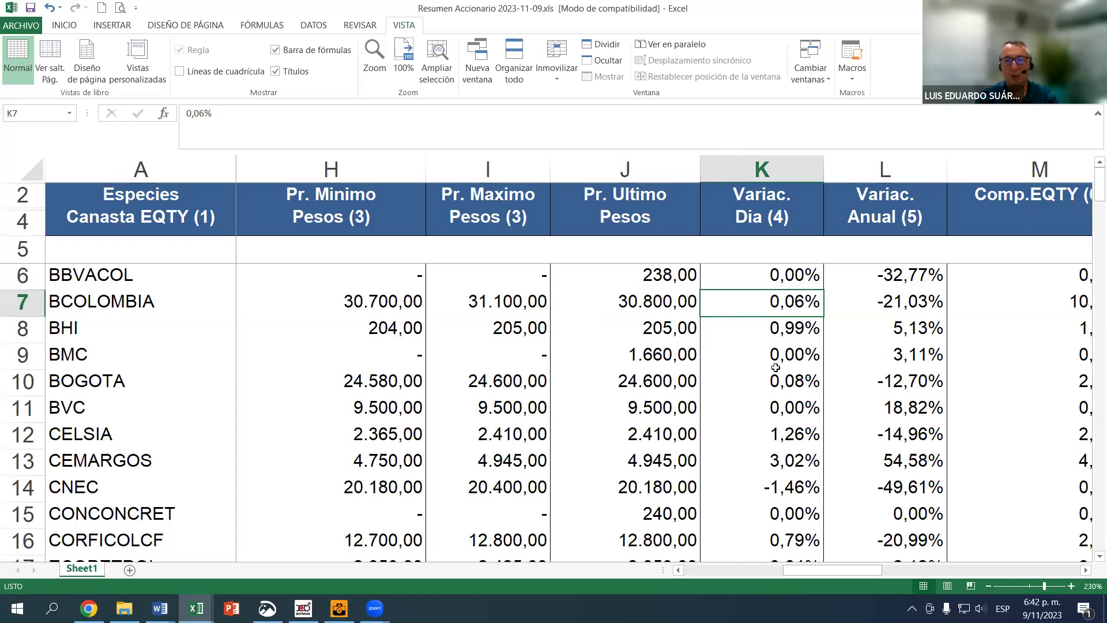
{"action": "scroll", "coordinate": [753, 361], "scroll_direction": "down", "scroll_amount": 1}
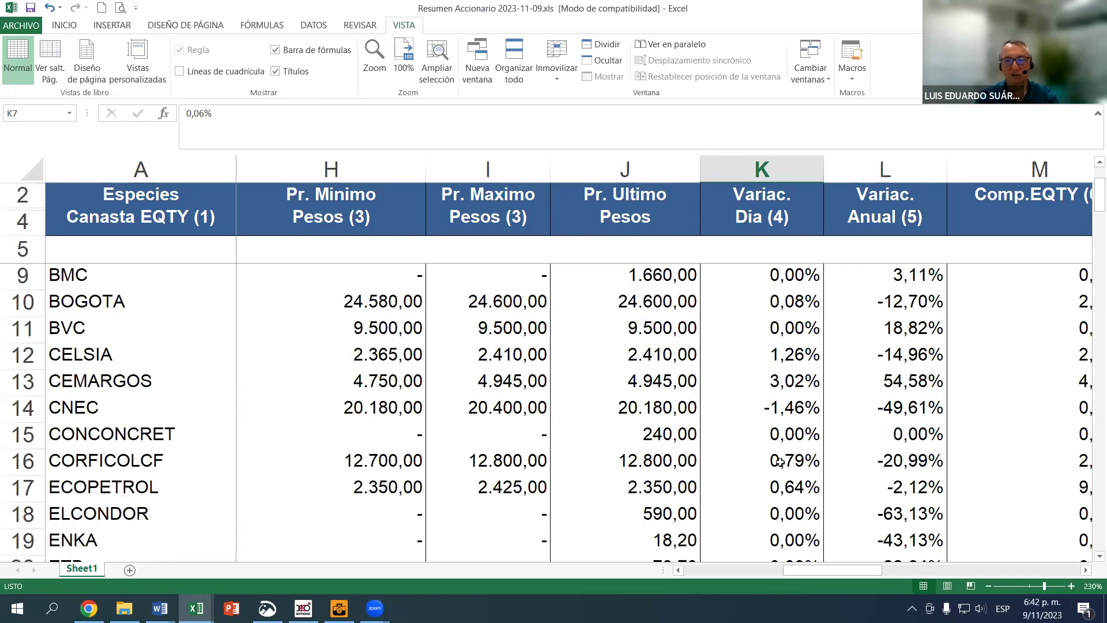
{"action": "left_click", "coordinate": [779, 407]}
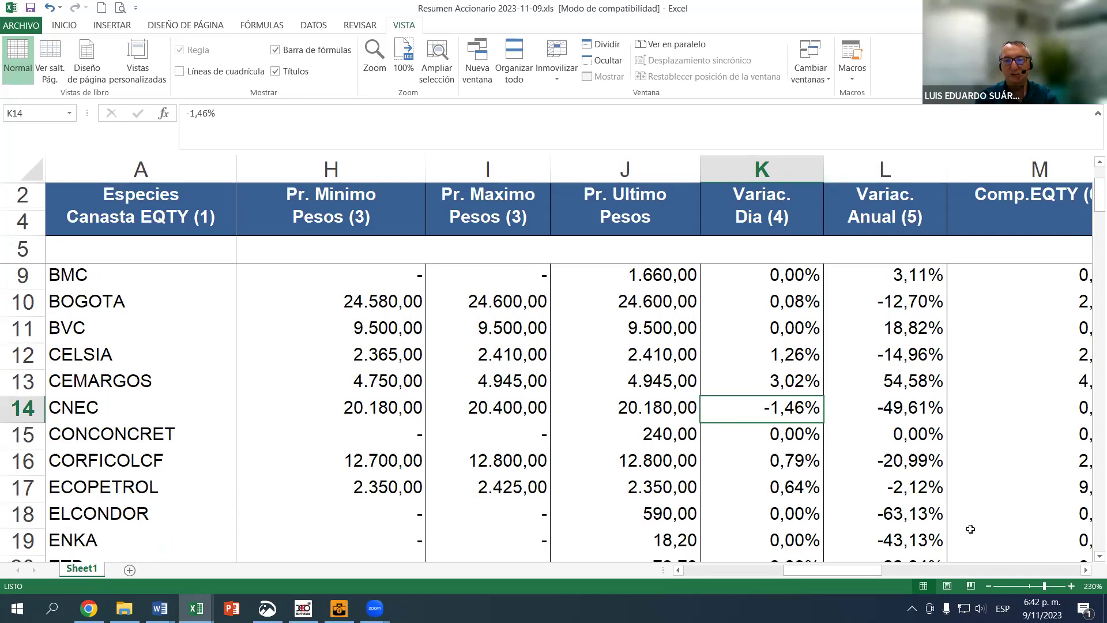
Examine the Variac. Anual column share by share, including BCOLOMBIA, BHI, BMC, CEMARGOS and ELCONDOR
{"action": "left_click", "coordinate": [1084, 571]}
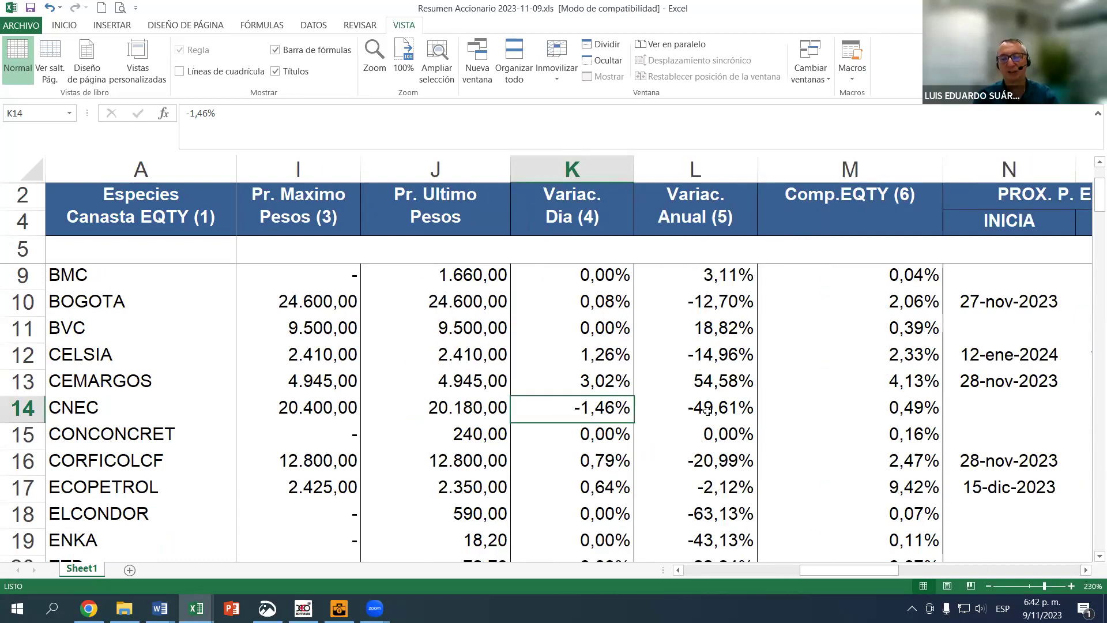
{"action": "scroll", "coordinate": [682, 368], "scroll_direction": "up", "scroll_amount": 1}
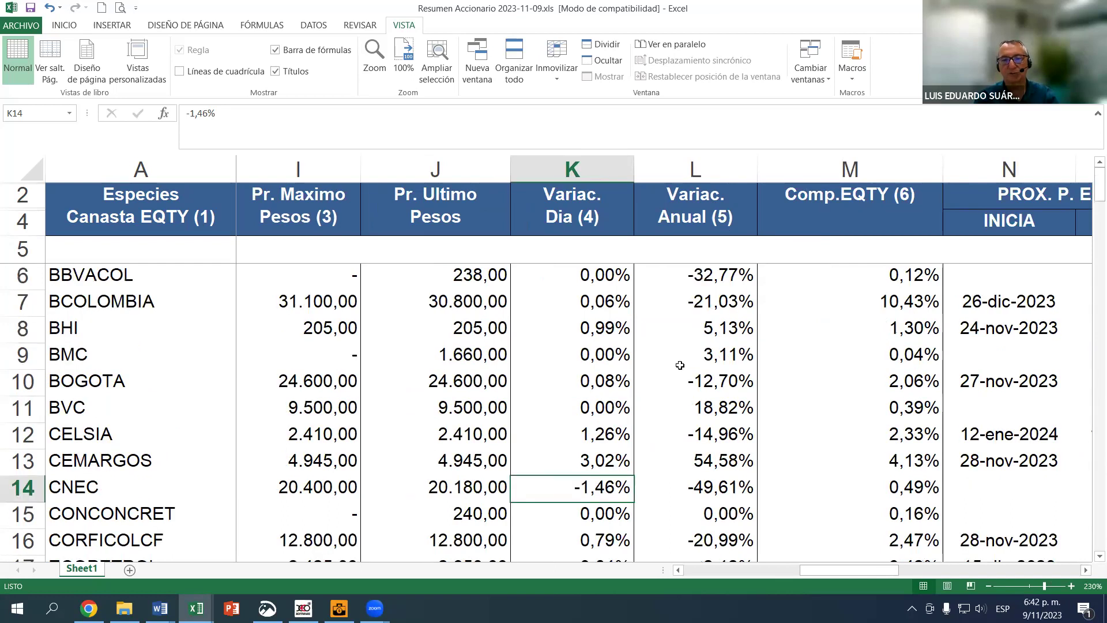
{"action": "left_click", "coordinate": [456, 267]}
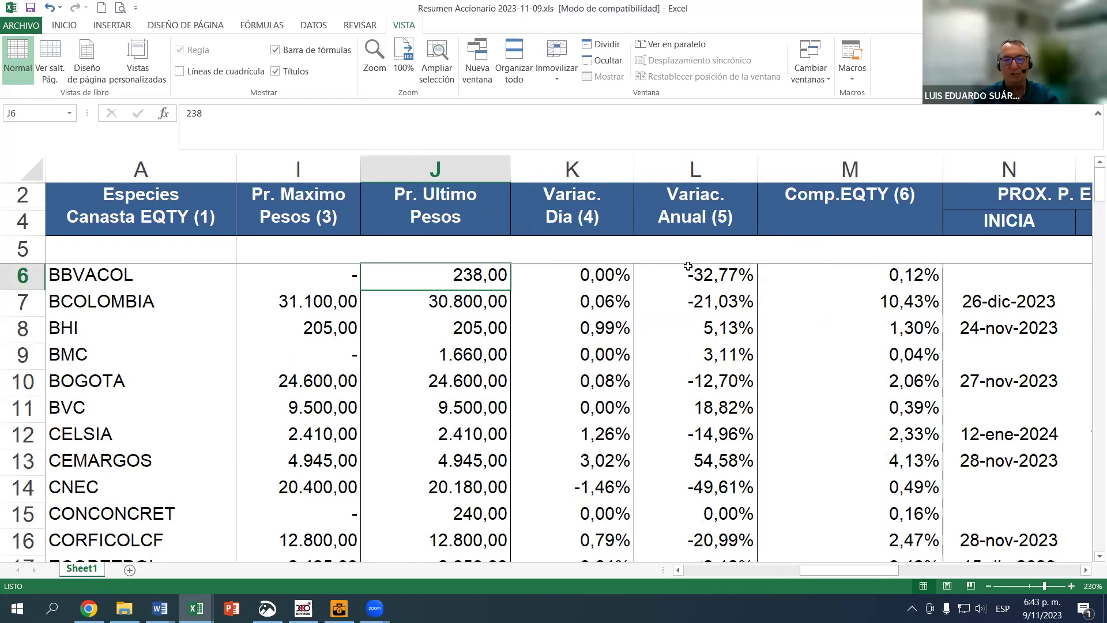
{"action": "left_click", "coordinate": [710, 286]}
{"action": "left_click", "coordinate": [704, 306]}
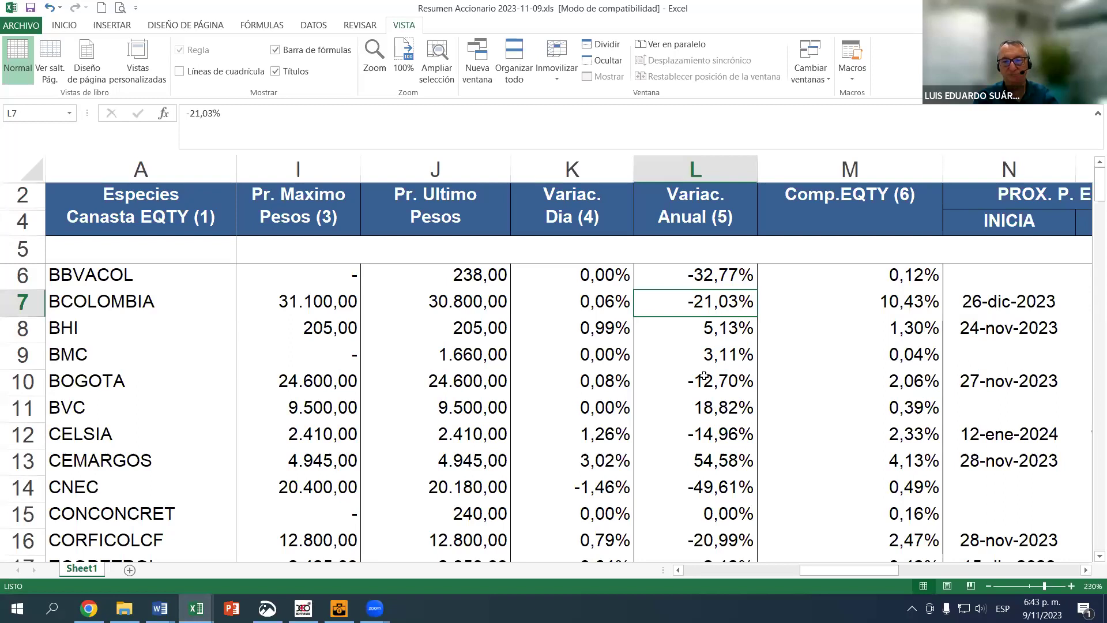
{"action": "left_click", "coordinate": [704, 377]}
{"action": "left_click", "coordinate": [704, 335]}
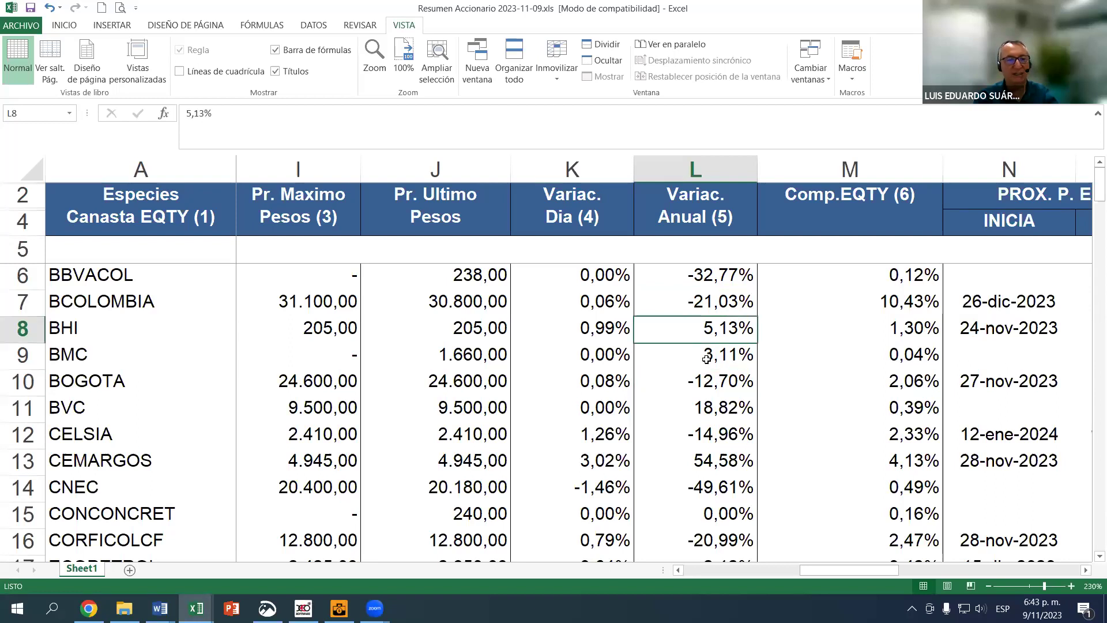
{"action": "left_click", "coordinate": [707, 356]}
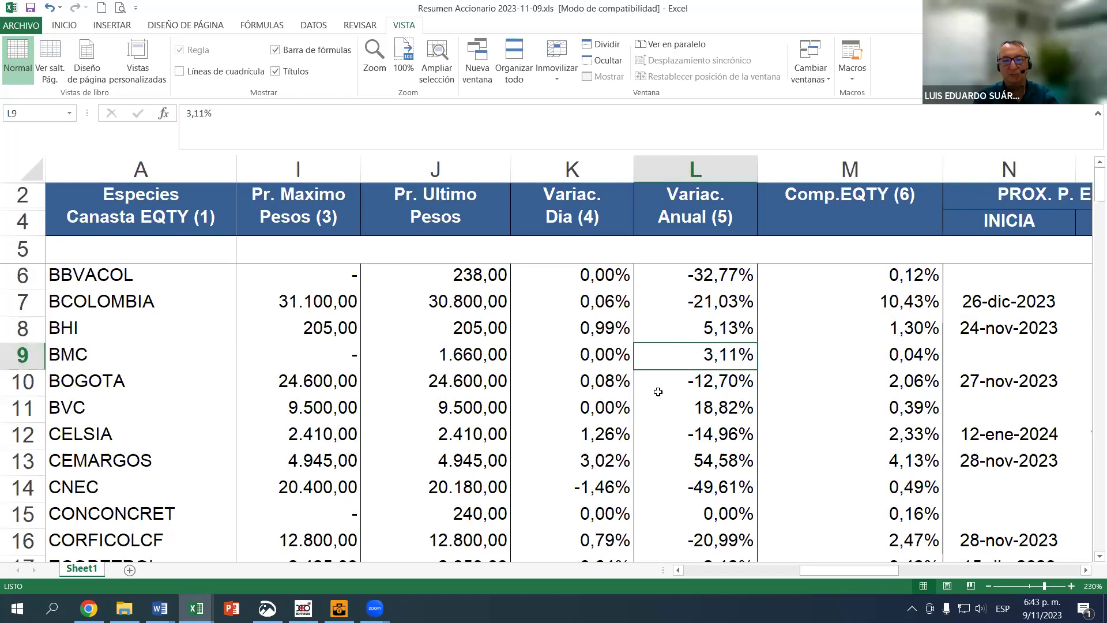
{"action": "left_click", "coordinate": [712, 466]}
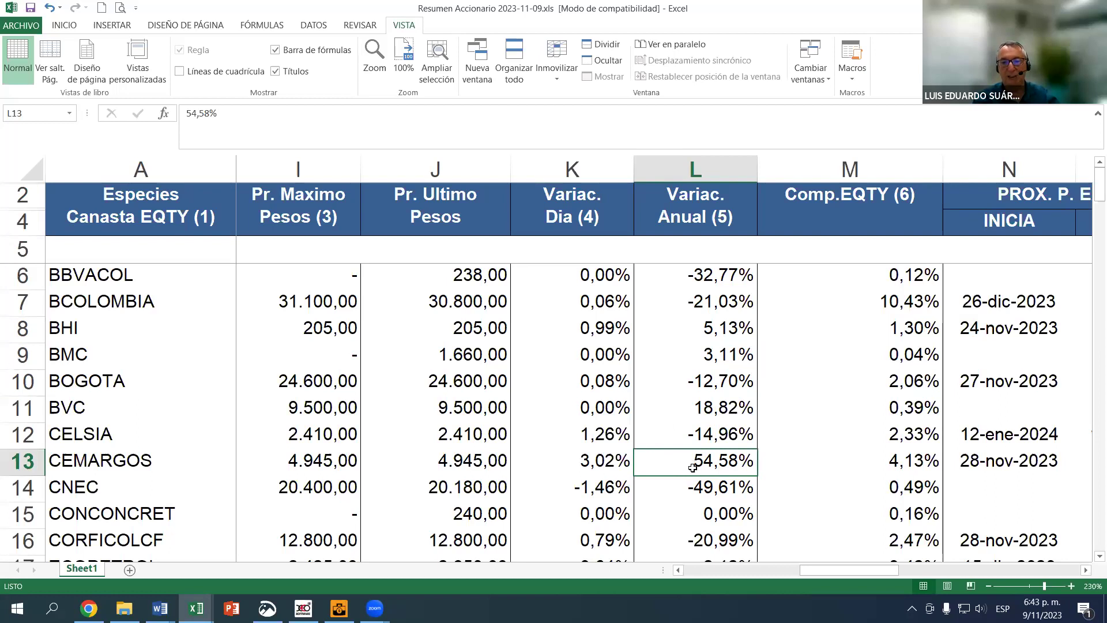
{"action": "scroll", "coordinate": [695, 464], "scroll_direction": "down", "scroll_amount": 1}
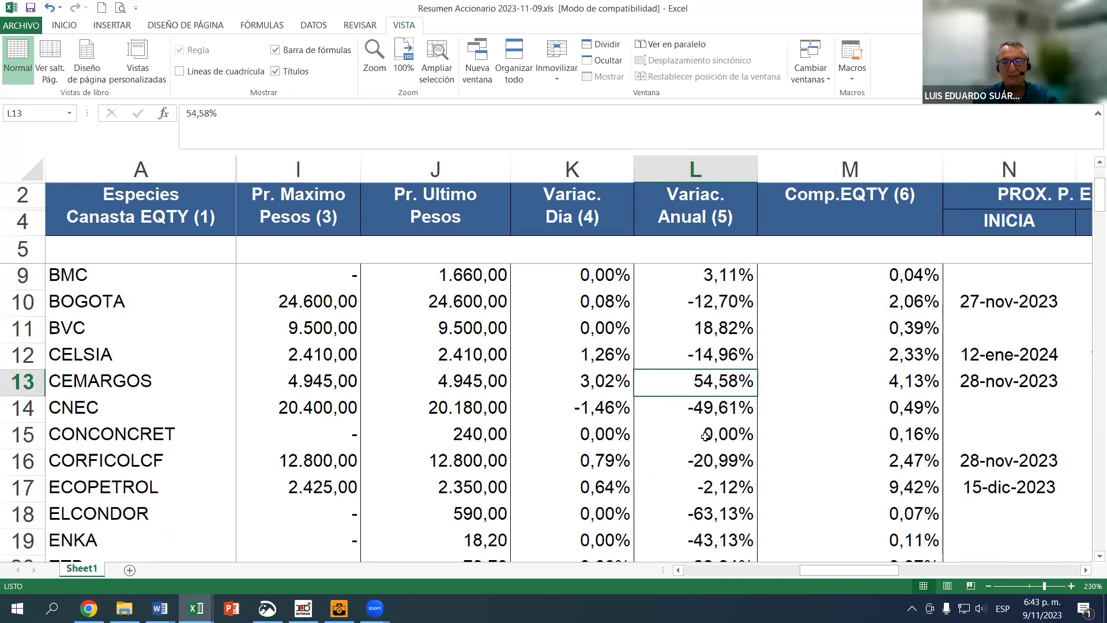
{"action": "scroll", "coordinate": [692, 449], "scroll_direction": "down", "scroll_amount": 1}
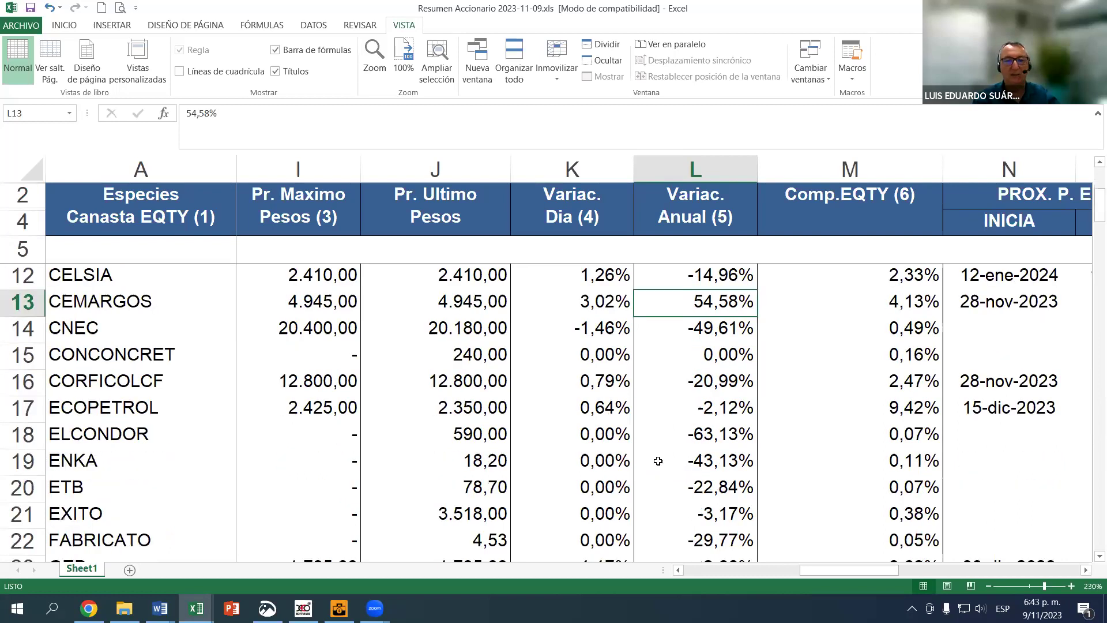
{"action": "left_click", "coordinate": [712, 434]}
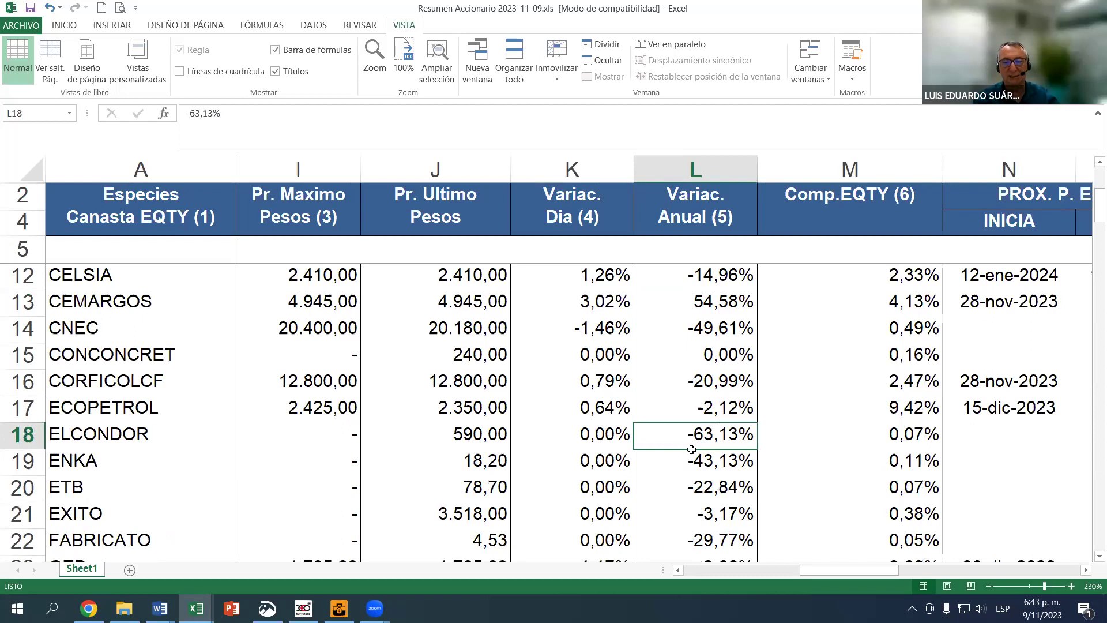
{"action": "scroll", "coordinate": [685, 446], "scroll_direction": "down", "scroll_amount": 3}
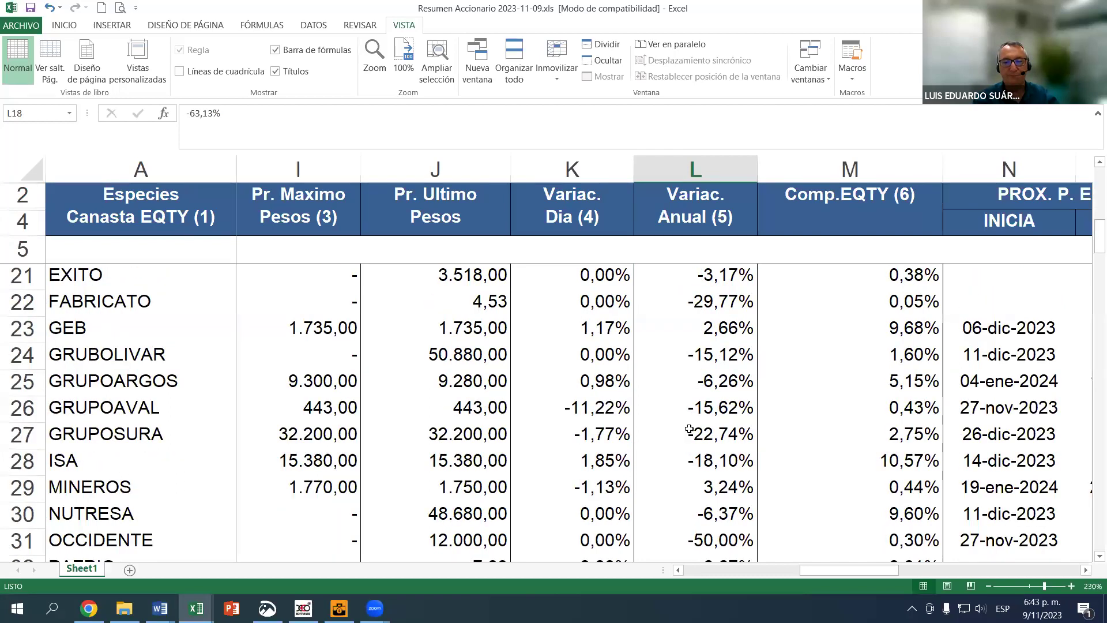
{"action": "scroll", "coordinate": [689, 435], "scroll_direction": "down", "scroll_amount": 2}
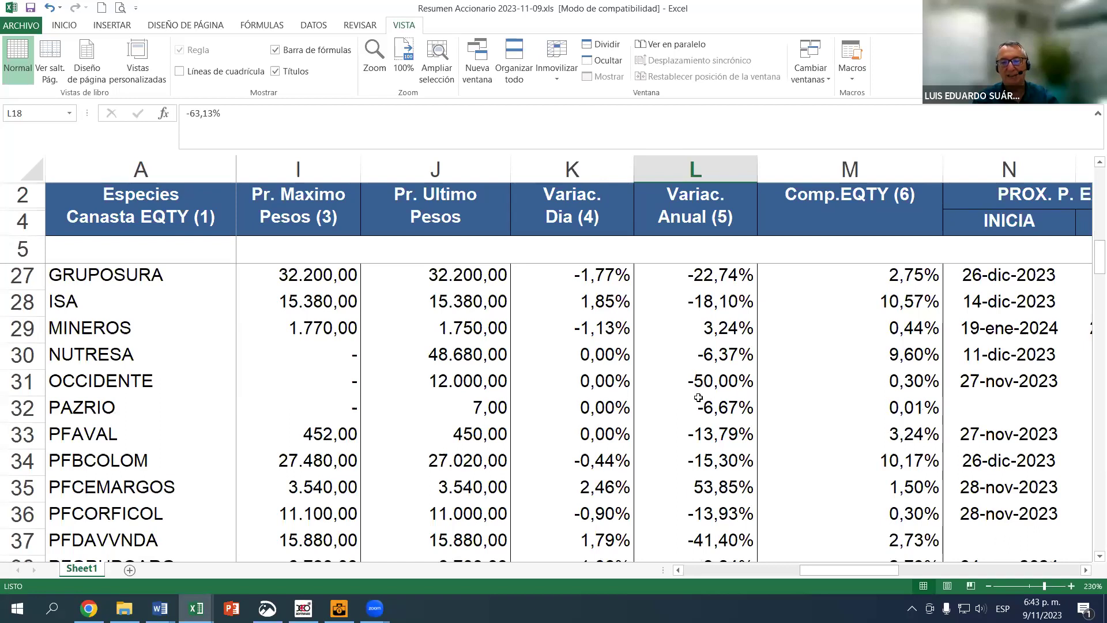
Compare the Variac. Anual values of the CEMARGOS and PFCEMARGOS shares
{"action": "left_click", "coordinate": [727, 482]}
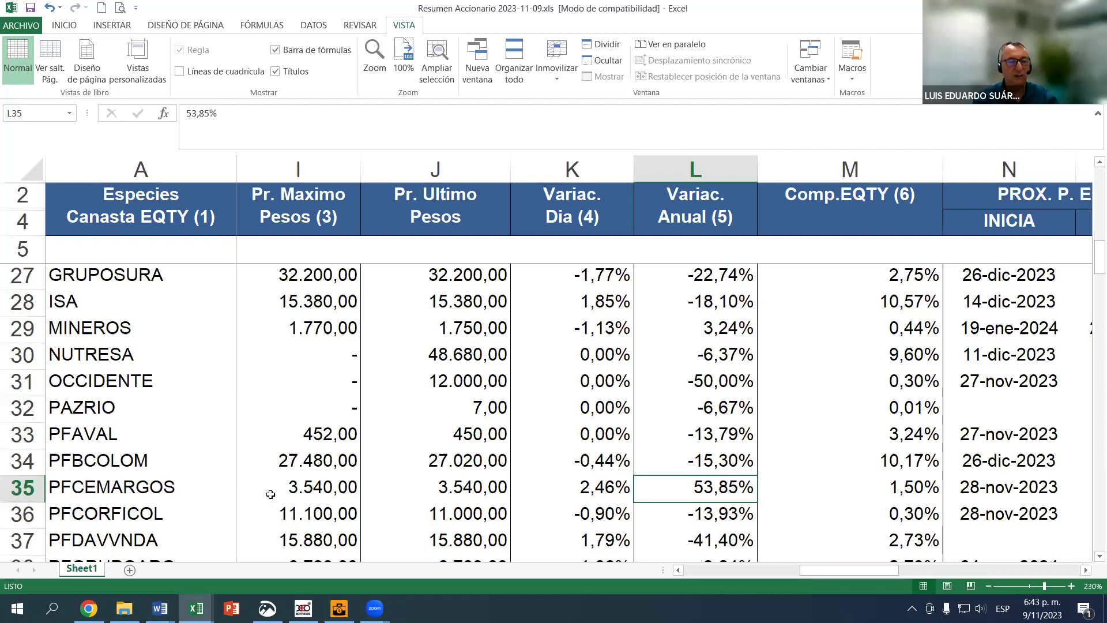
{"action": "scroll", "coordinate": [696, 433], "scroll_direction": "up", "scroll_amount": 5}
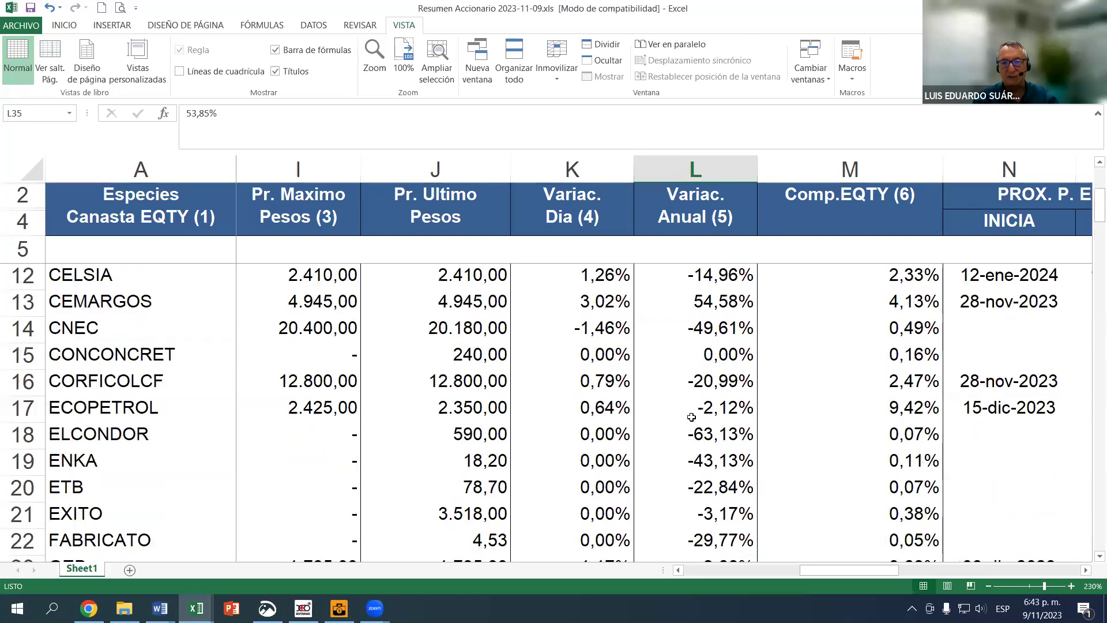
{"action": "scroll", "coordinate": [651, 425], "scroll_direction": "up", "scroll_amount": 2}
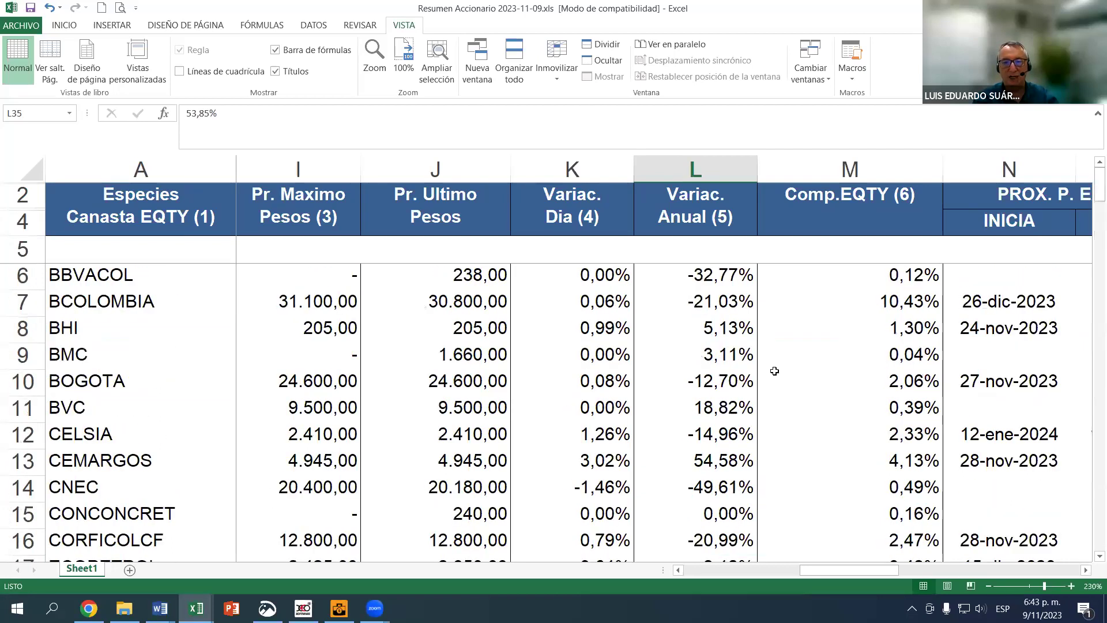
{"action": "left_click", "coordinate": [720, 460]}
{"action": "scroll", "coordinate": [714, 444], "scroll_direction": "down", "scroll_amount": 1}
{"action": "scroll", "coordinate": [714, 444], "scroll_direction": "down", "scroll_amount": 5}
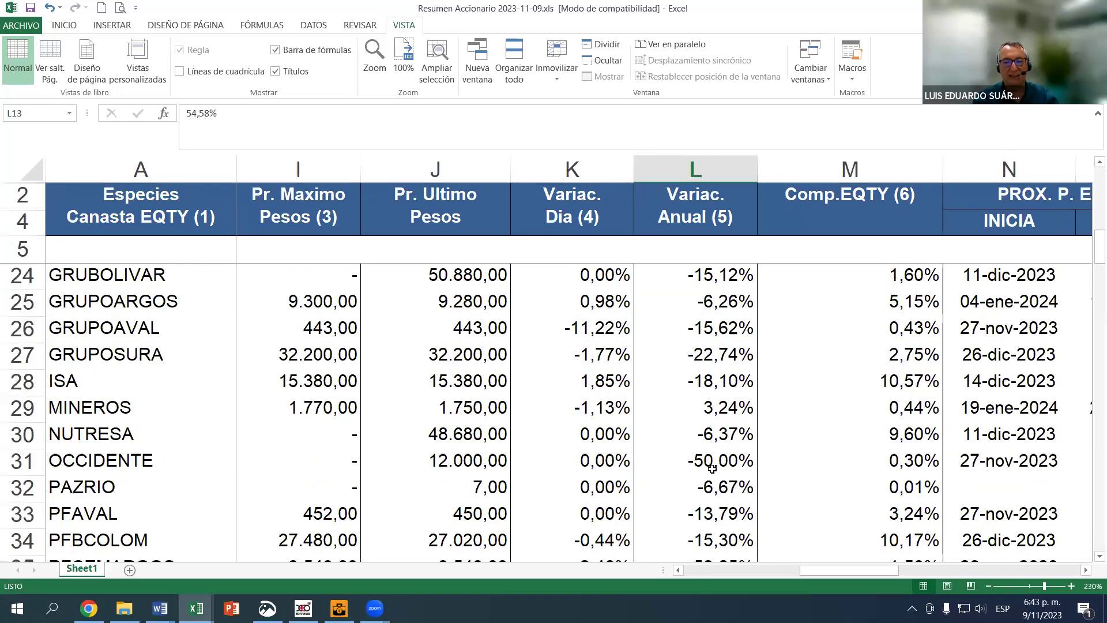
{"action": "scroll", "coordinate": [713, 463], "scroll_direction": "down", "scroll_amount": 1}
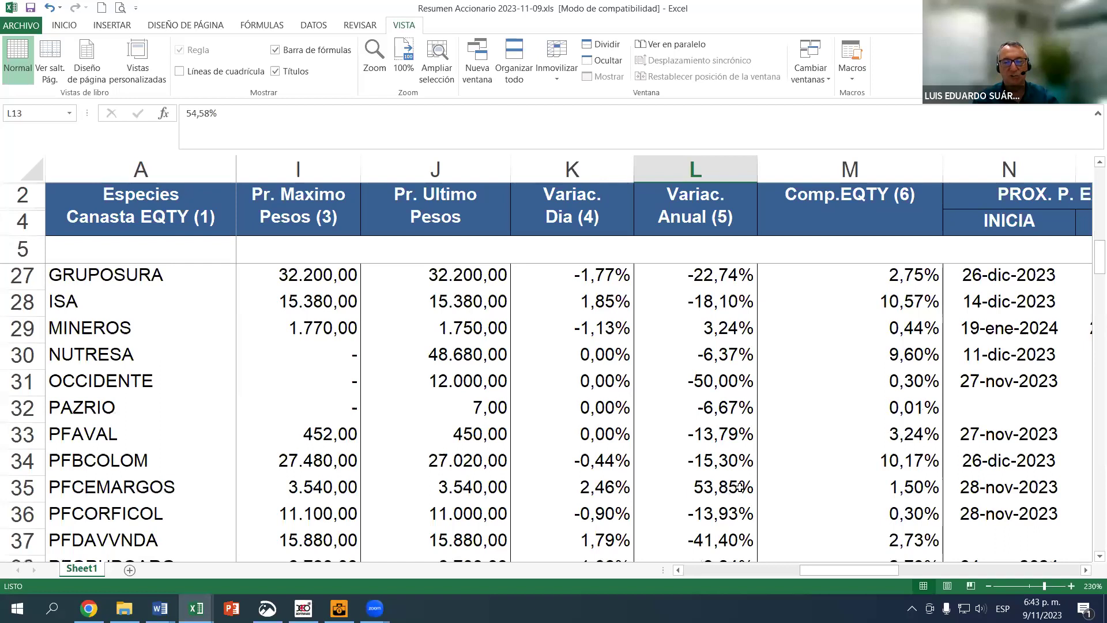
{"action": "left_click", "coordinate": [721, 494]}
Check the Variac. Anual values of PFDAVVNDA and VALINDUSTR
{"action": "scroll", "coordinate": [715, 481], "scroll_direction": "down", "scroll_amount": 2}
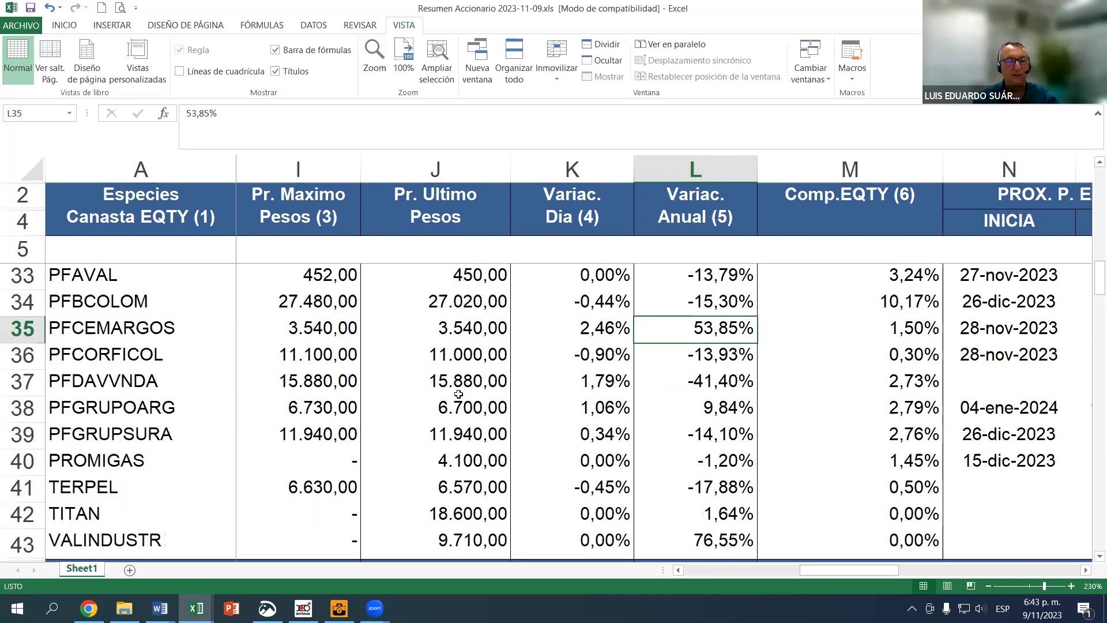
{"action": "left_click", "coordinate": [715, 385]}
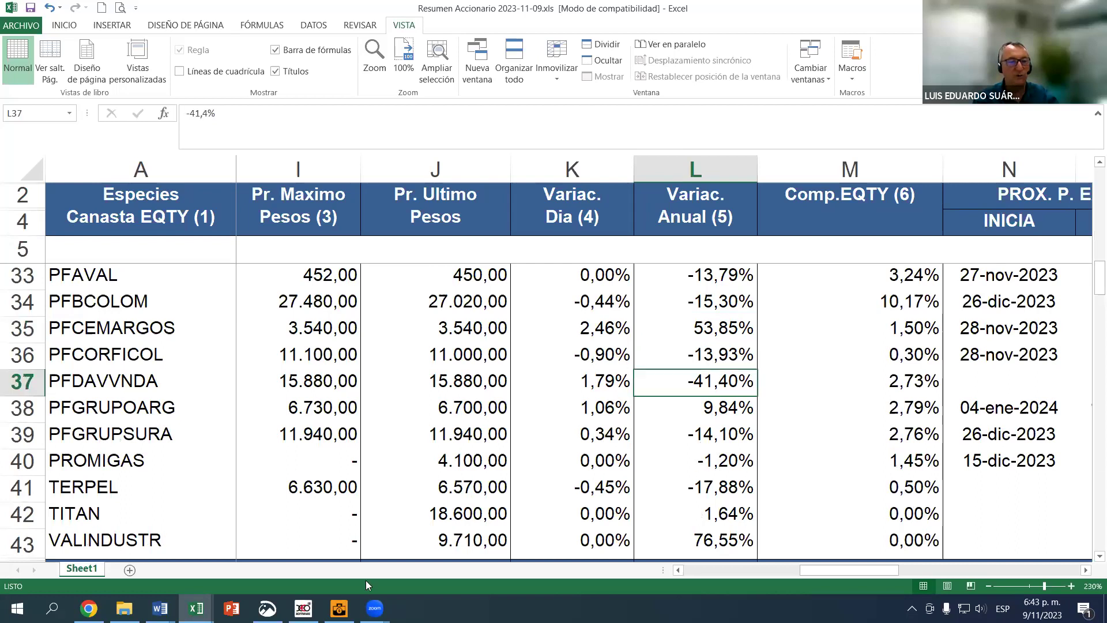
{"action": "left_click", "coordinate": [687, 544]}
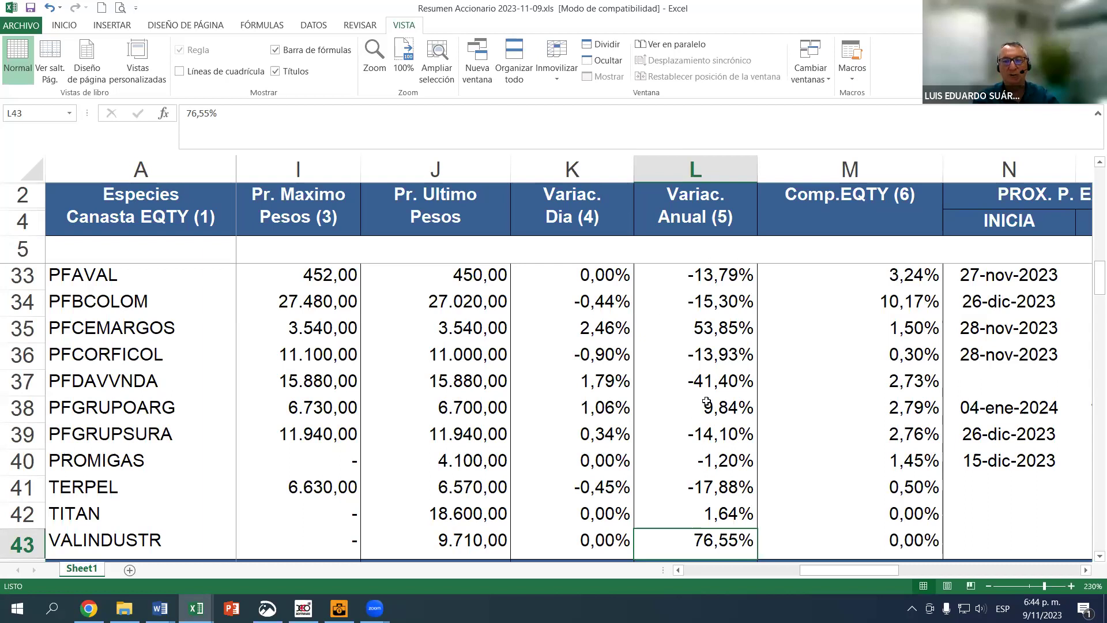
Select the Comp.EQTY values from BBVACOL through VALINDUSTR (M6:M43) to check their sum
{"action": "scroll", "coordinate": [694, 427], "scroll_direction": "up", "scroll_amount": 3}
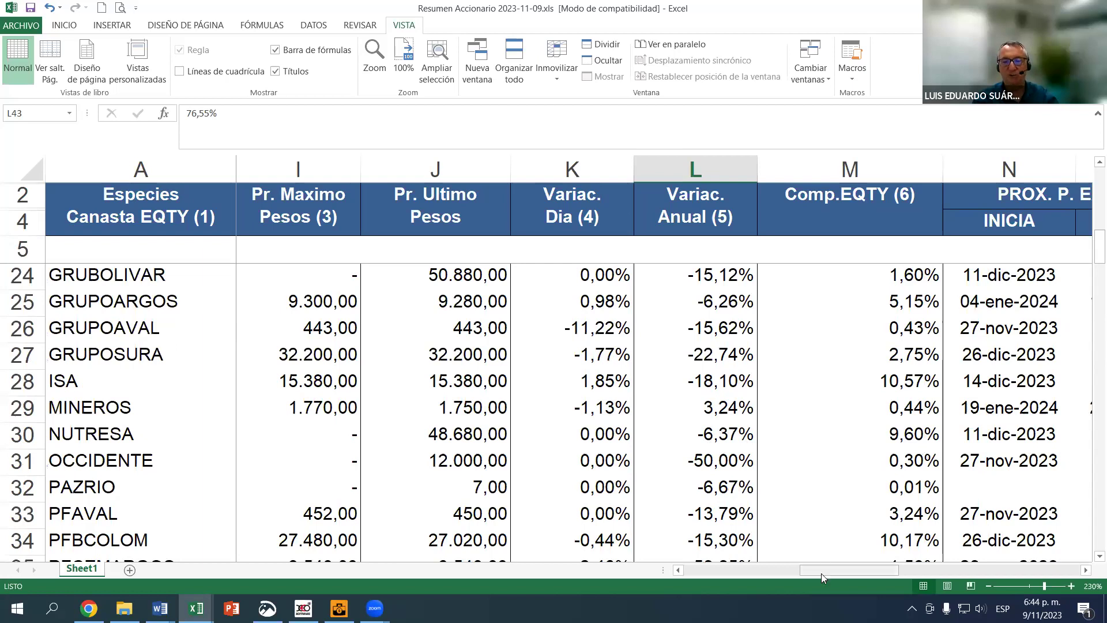
{"action": "left_click_drag", "start_coordinate": [822, 577], "coordinate": [857, 576]}
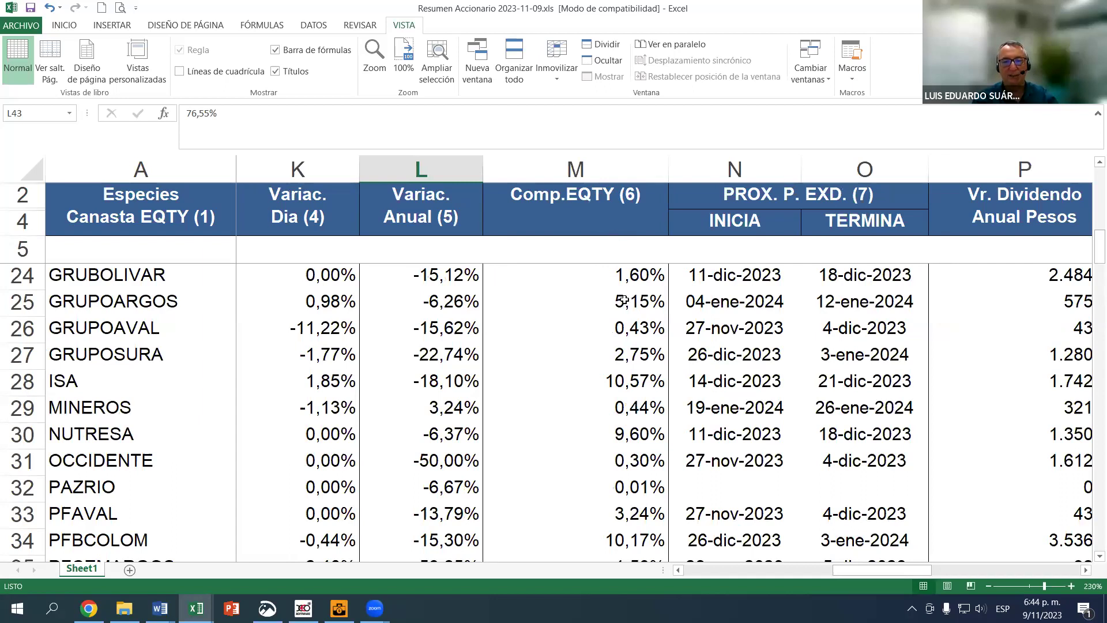
{"action": "scroll", "coordinate": [622, 301], "scroll_direction": "up", "scroll_amount": 6}
{"action": "left_click_drag", "start_coordinate": [612, 272], "coordinate": [623, 602]}
{"action": "left_click_drag", "start_coordinate": [621, 562], "coordinate": [621, 554]}
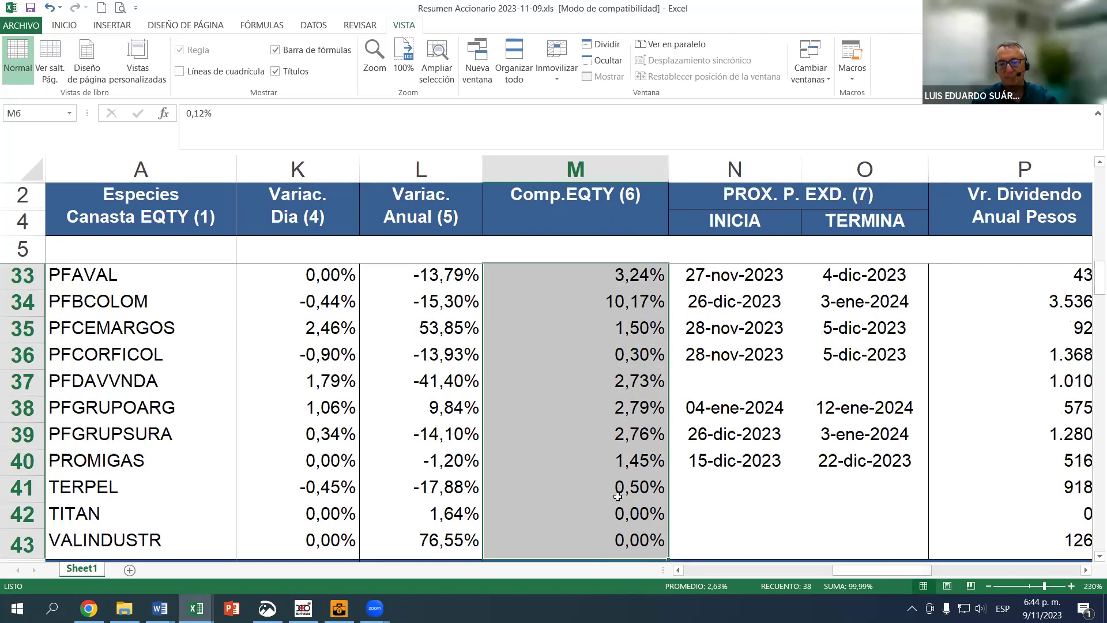
Examine the Comp.EQTY column for the heaviest index weights, including BCOLOMBIA, ECOPETROL, GEB, ISA, NUTRESA and PFBCOLOM
{"action": "scroll", "coordinate": [599, 411], "scroll_direction": "up", "scroll_amount": 3}
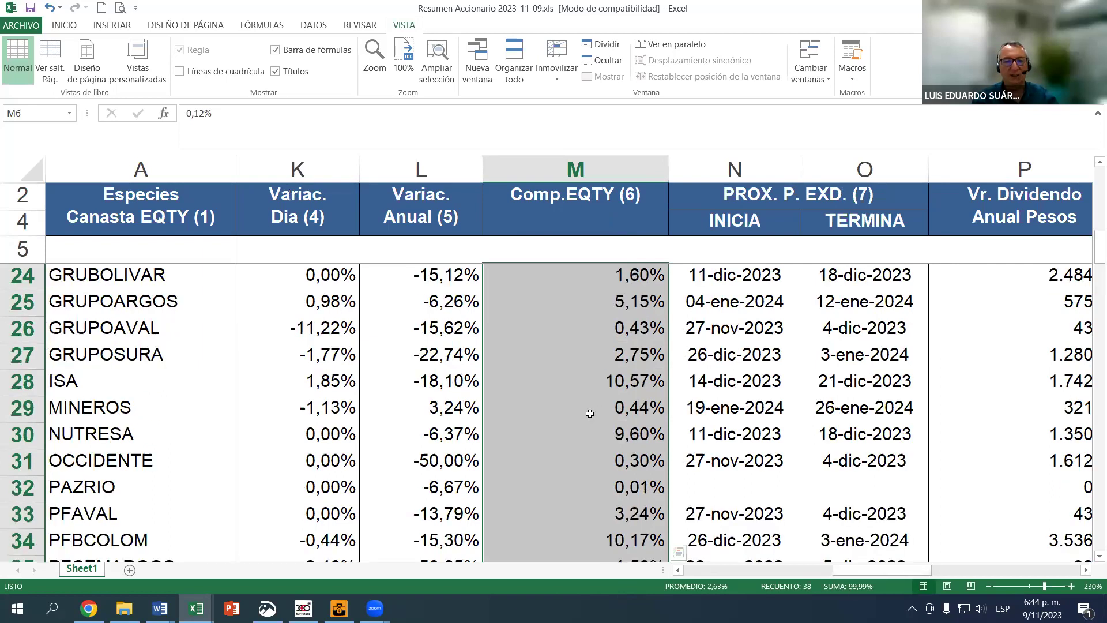
{"action": "scroll", "coordinate": [590, 414], "scroll_direction": "up", "scroll_amount": 6}
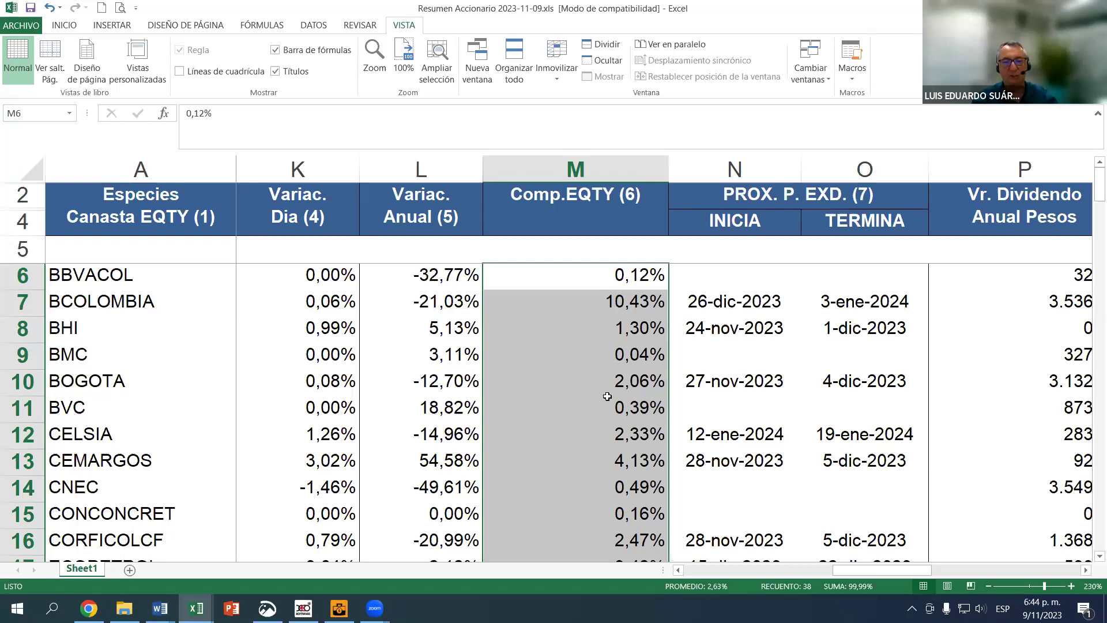
{"action": "scroll", "coordinate": [607, 394], "scroll_direction": "down", "scroll_amount": 2}
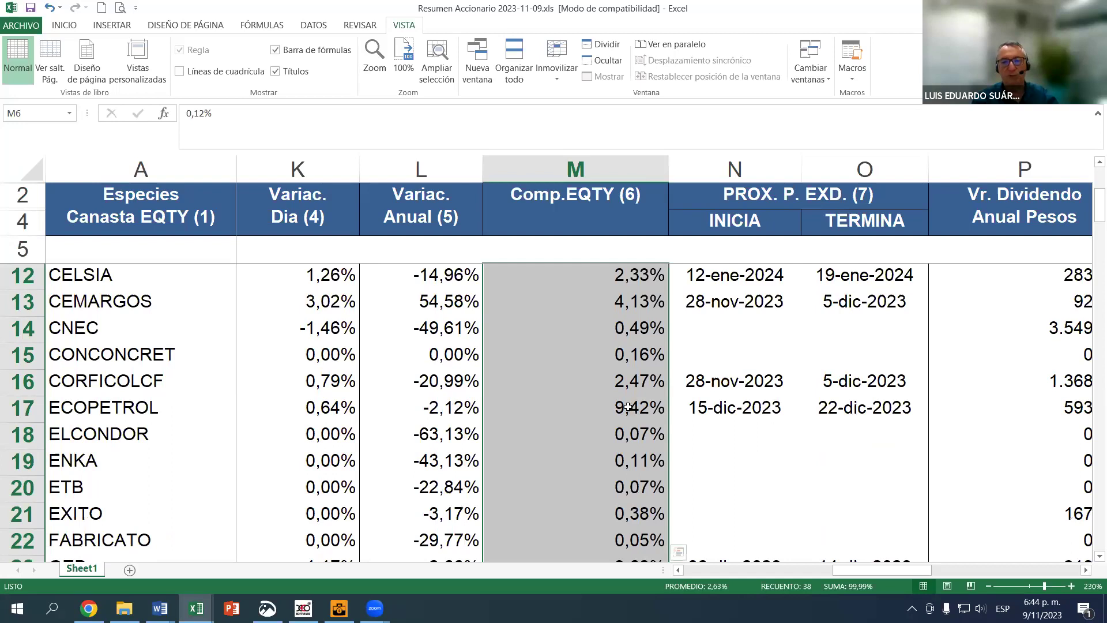
{"action": "scroll", "coordinate": [627, 407], "scroll_direction": "down", "scroll_amount": 1}
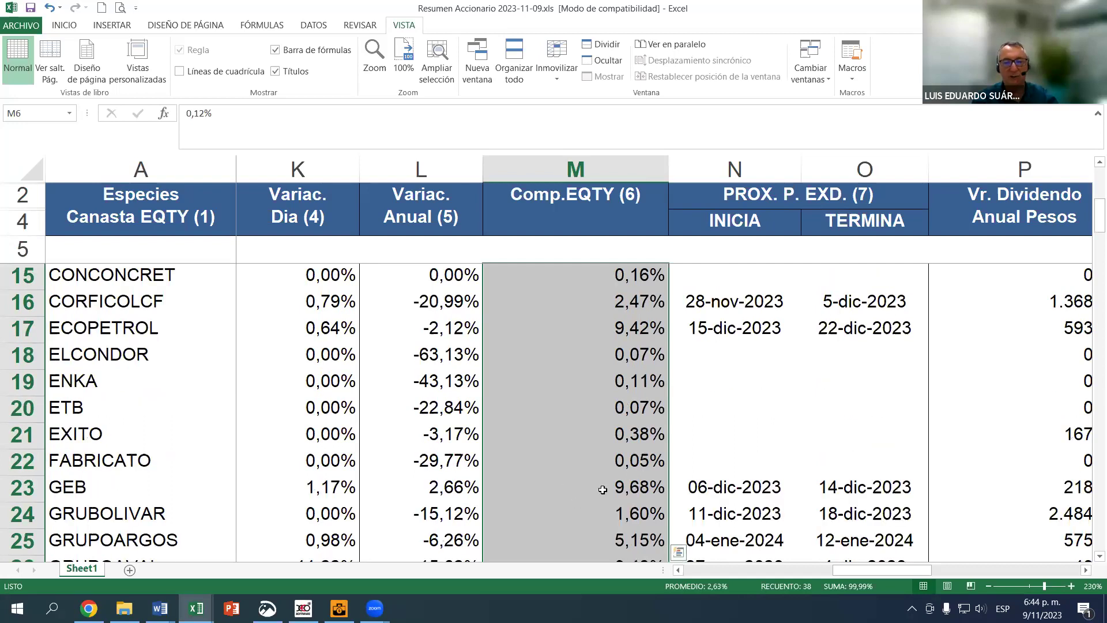
{"action": "scroll", "coordinate": [625, 488], "scroll_direction": "down", "scroll_amount": 1}
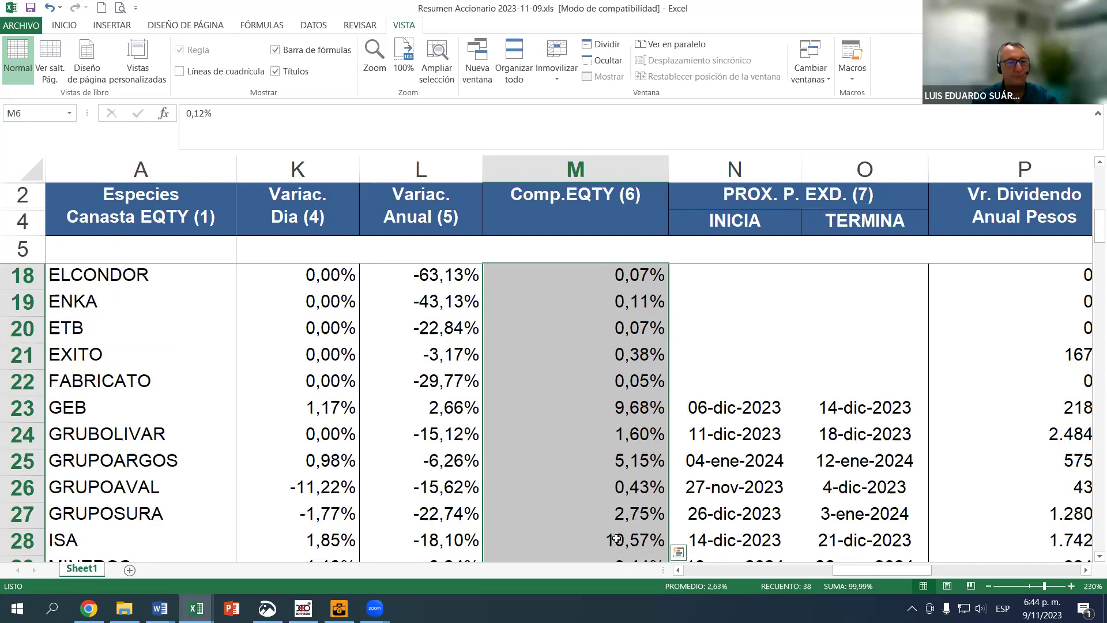
{"action": "scroll", "coordinate": [616, 538], "scroll_direction": "down", "scroll_amount": 1}
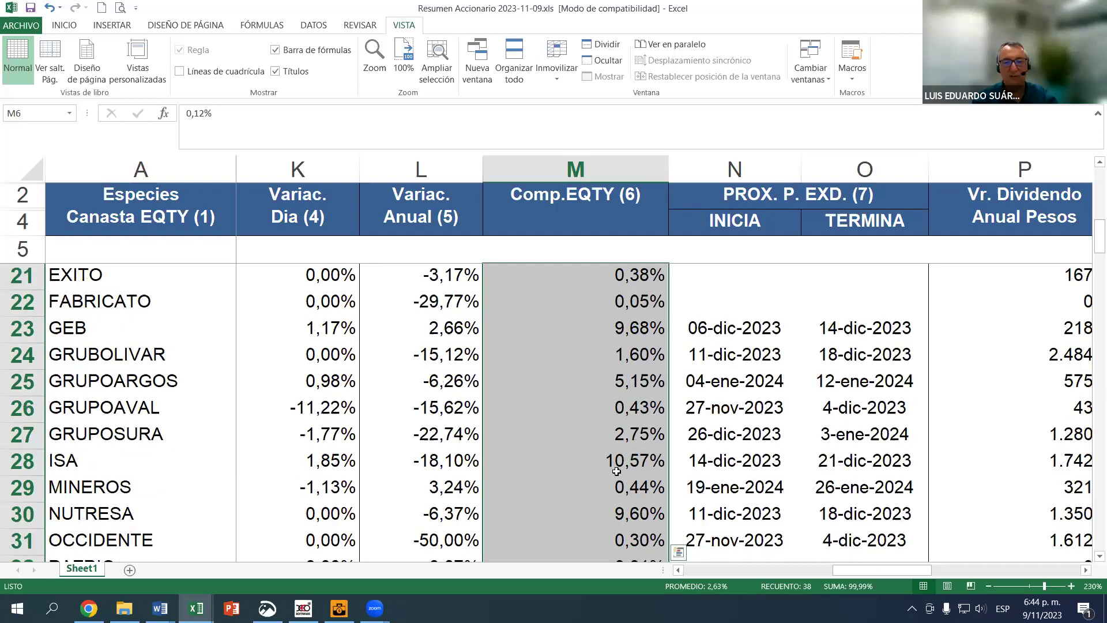
{"action": "scroll", "coordinate": [614, 468], "scroll_direction": "down", "scroll_amount": 3}
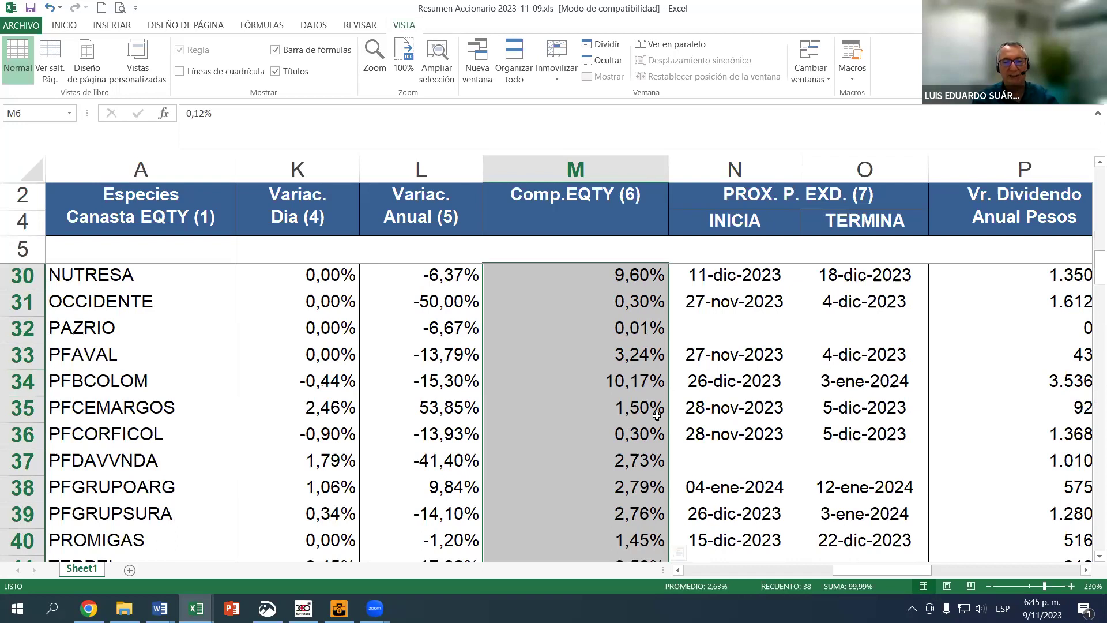
{"action": "scroll", "coordinate": [652, 415], "scroll_direction": "down", "scroll_amount": 1}
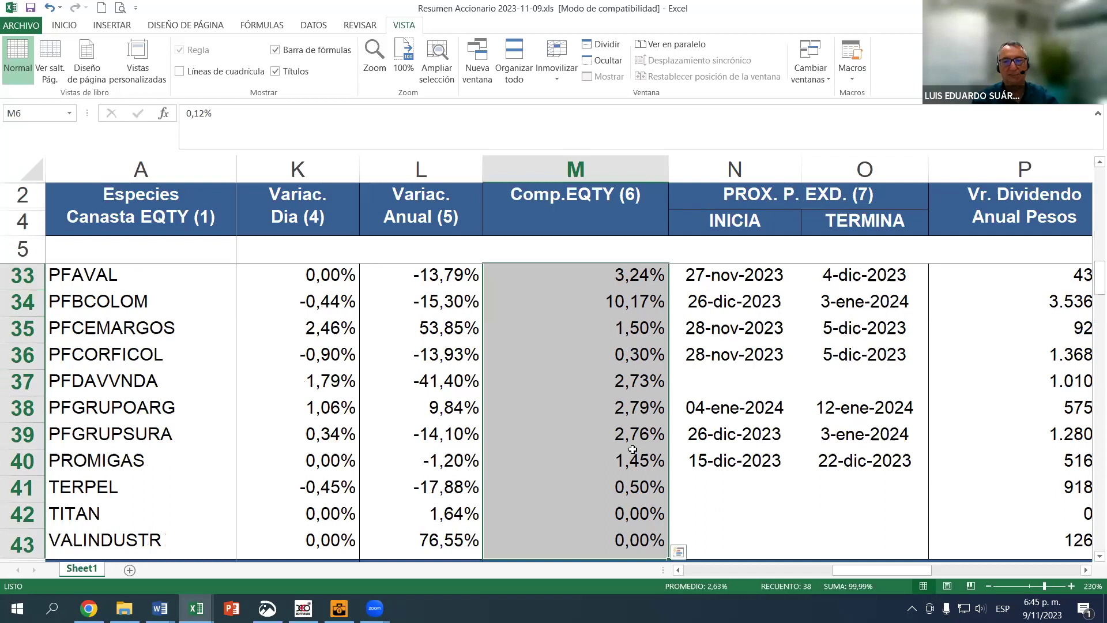
{"action": "scroll", "coordinate": [633, 449], "scroll_direction": "up", "scroll_amount": 7}
{"action": "scroll", "coordinate": [603, 455], "scroll_direction": "up", "scroll_amount": 2}
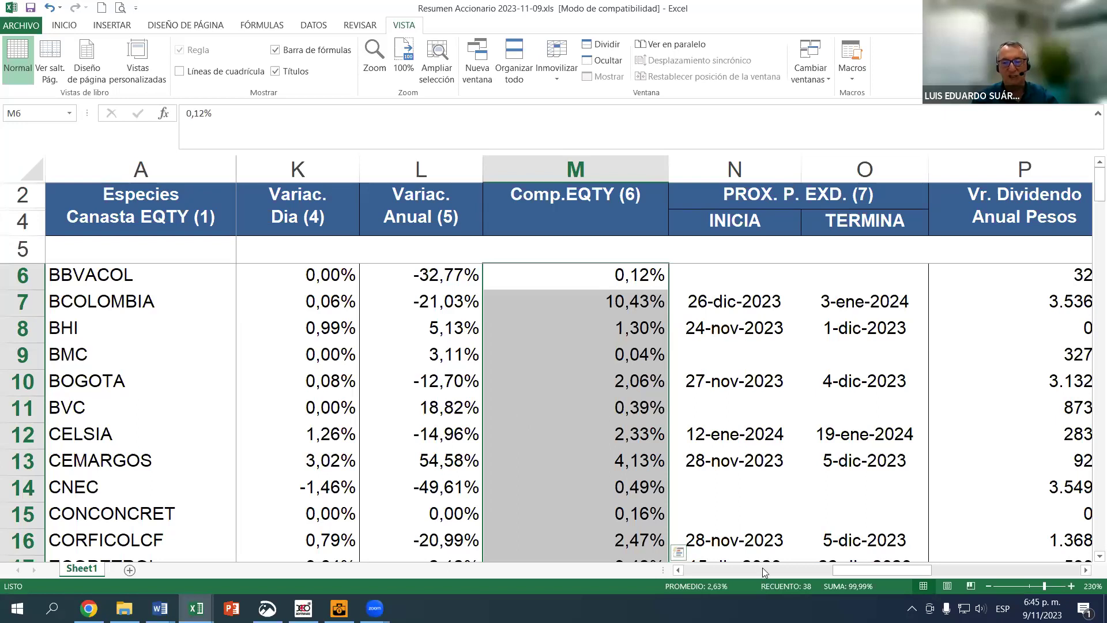
Check the INICIA and TERMINA dates of BCOLOMBIA's next ex-dividend period under PROX. P. EXD
{"action": "left_click_drag", "start_coordinate": [869, 571], "coordinate": [899, 570]}
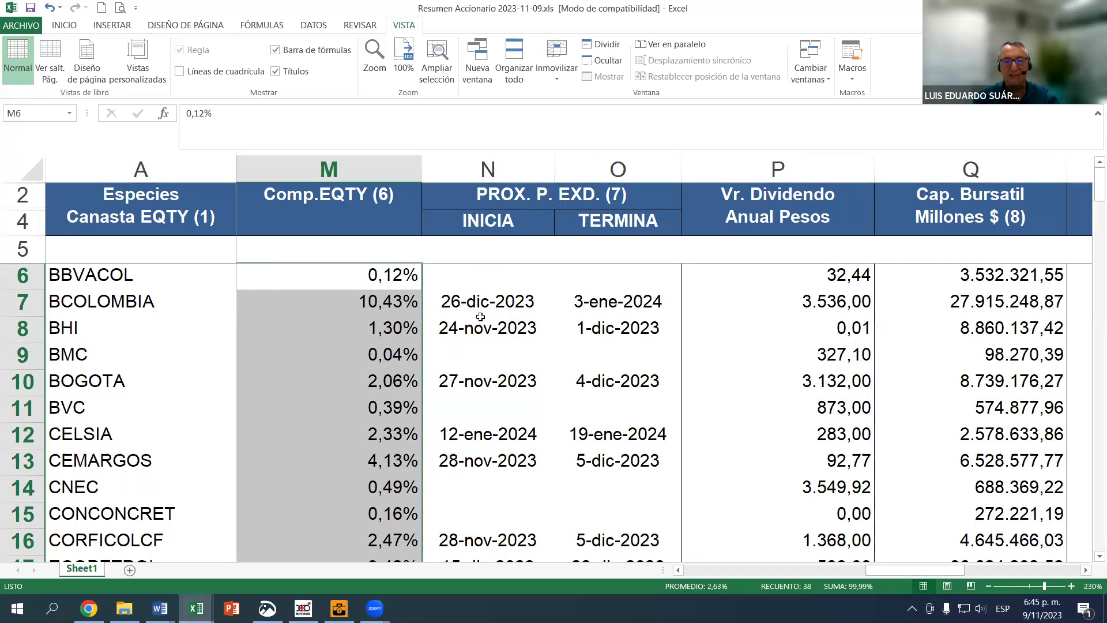
{"action": "left_click", "coordinate": [128, 304]}
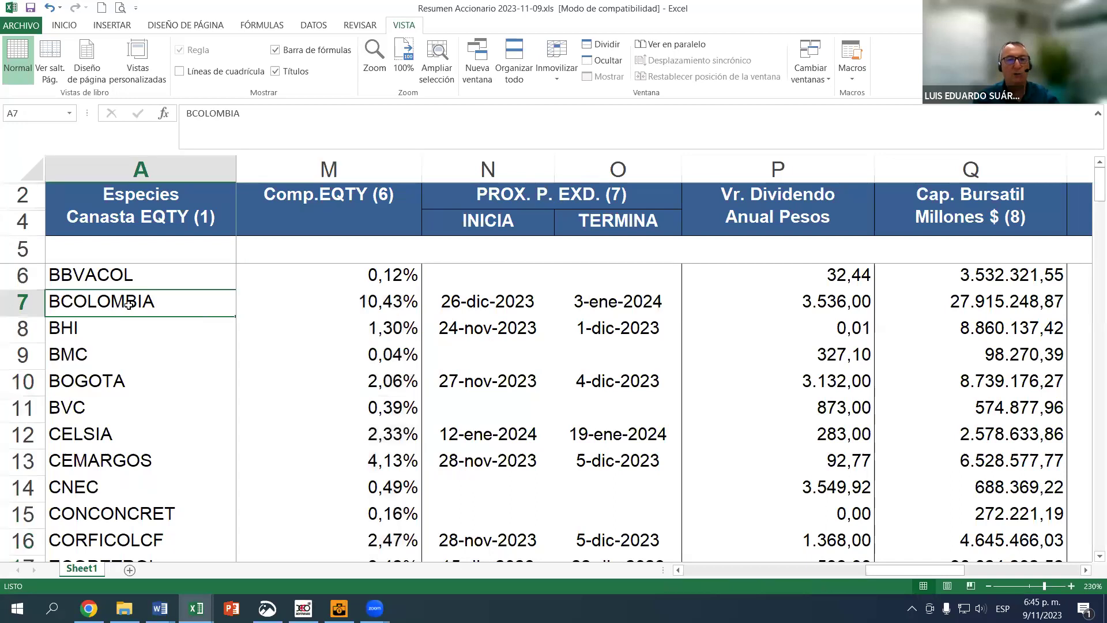
{"action": "left_click", "coordinate": [477, 302]}
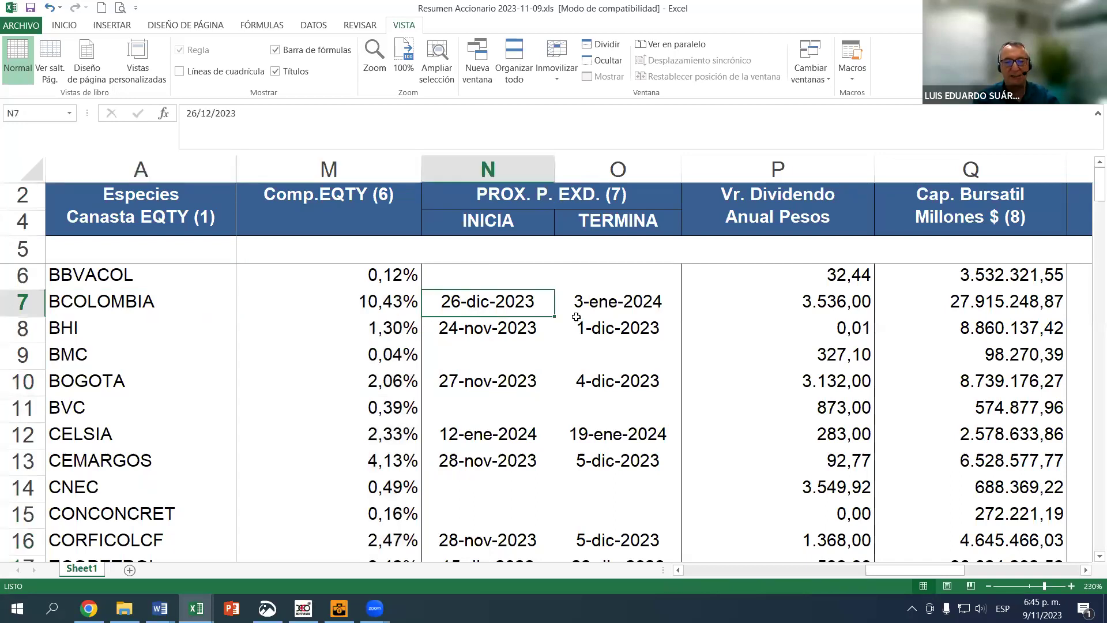
{"action": "left_click", "coordinate": [602, 301]}
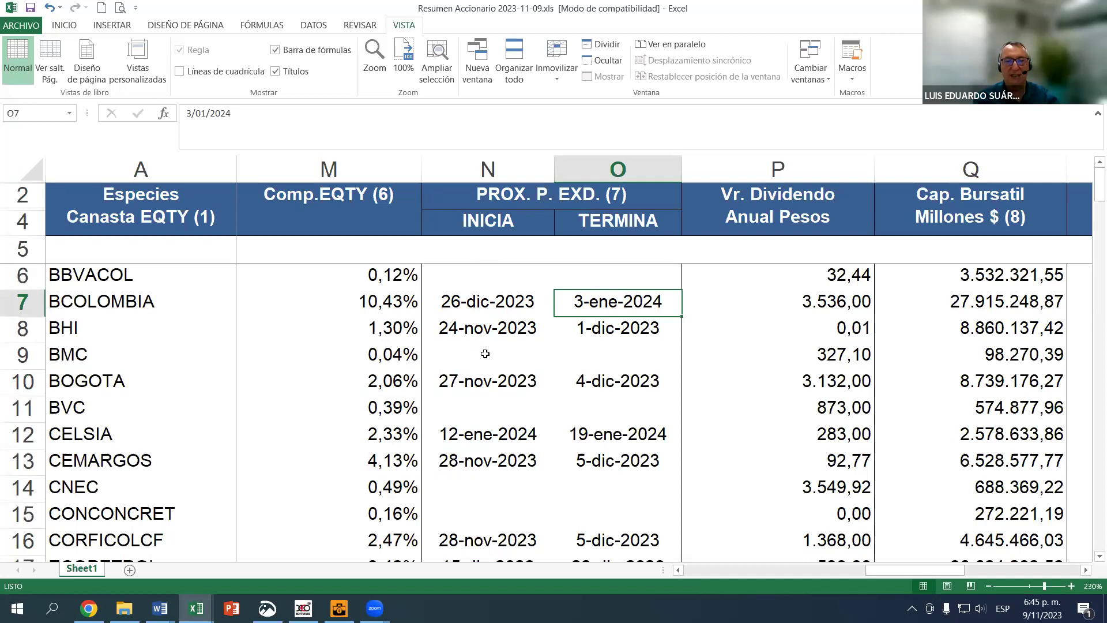
Examine the PROX. P. EXD. dates of the remaining shares down to VALINDUSTR, checking PFDAVVNDA's INICIA and TERMINA cells
{"action": "scroll", "coordinate": [503, 352], "scroll_direction": "down", "scroll_amount": 3}
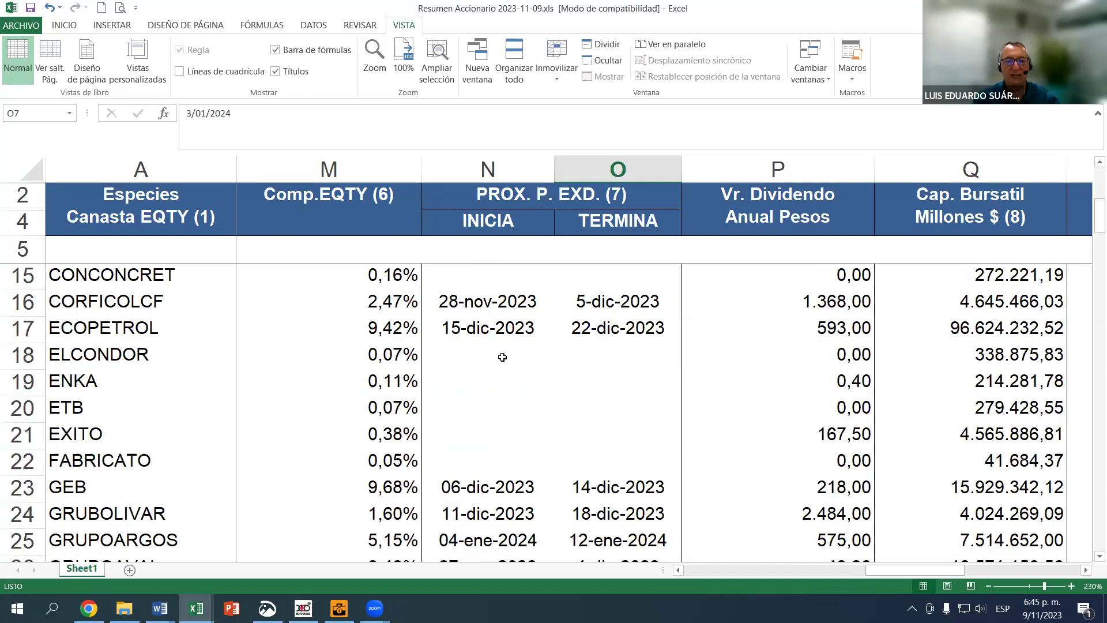
{"action": "scroll", "coordinate": [502, 357], "scroll_direction": "down", "scroll_amount": 3}
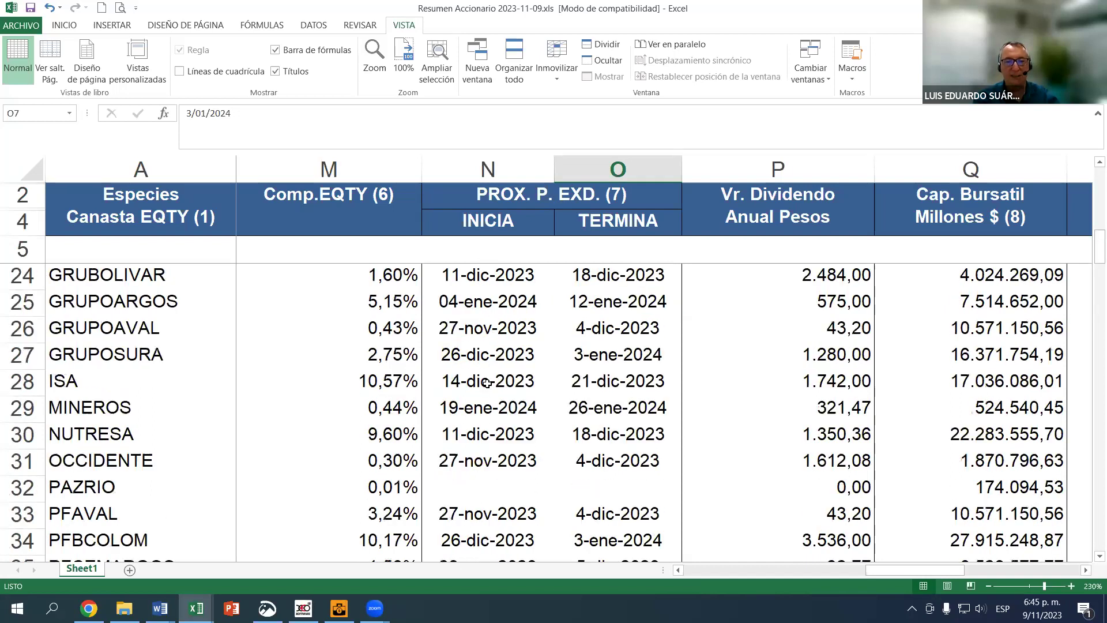
{"action": "scroll", "coordinate": [487, 382], "scroll_direction": "down", "scroll_amount": 2}
{"action": "scroll", "coordinate": [490, 381], "scroll_direction": "down", "scroll_amount": 3}
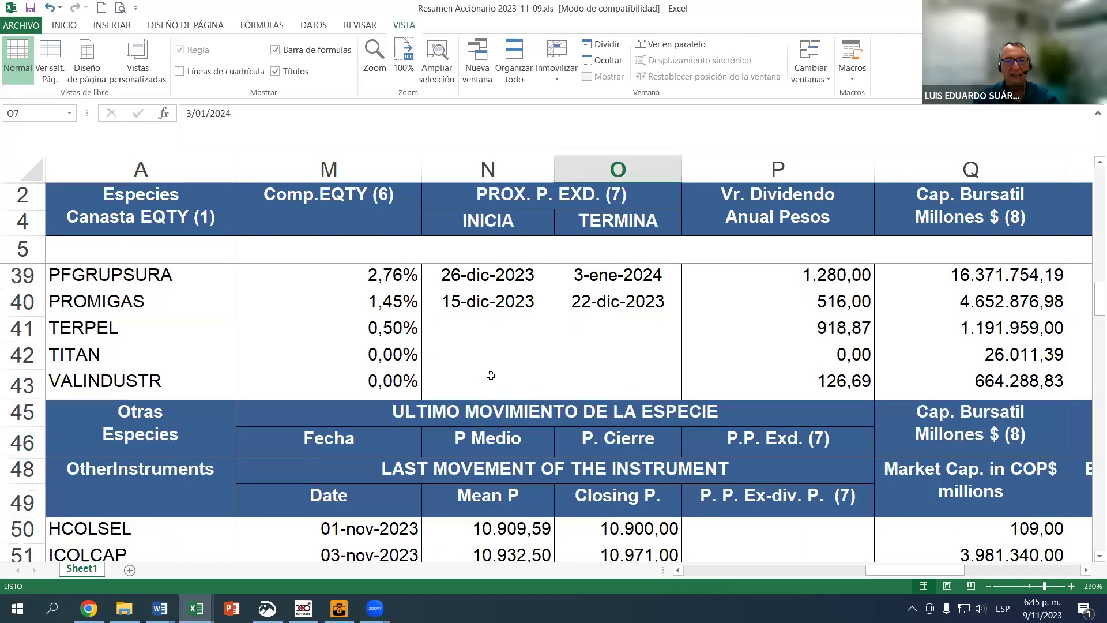
{"action": "scroll", "coordinate": [489, 376], "scroll_direction": "up", "scroll_amount": 1}
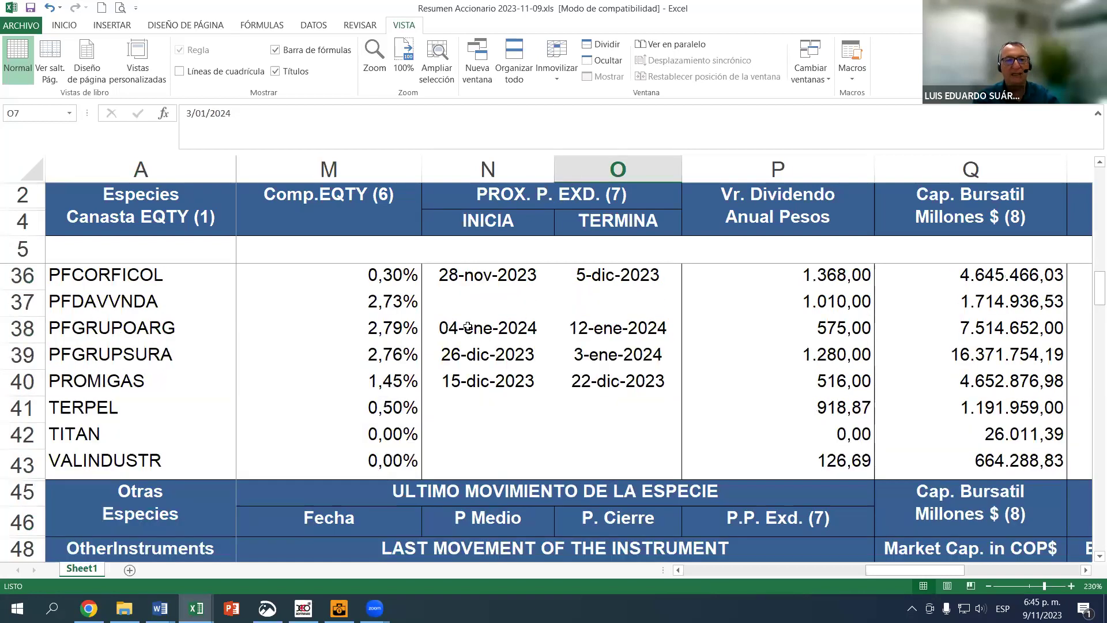
{"action": "left_click", "coordinate": [482, 330]}
{"action": "left_click", "coordinate": [476, 297]}
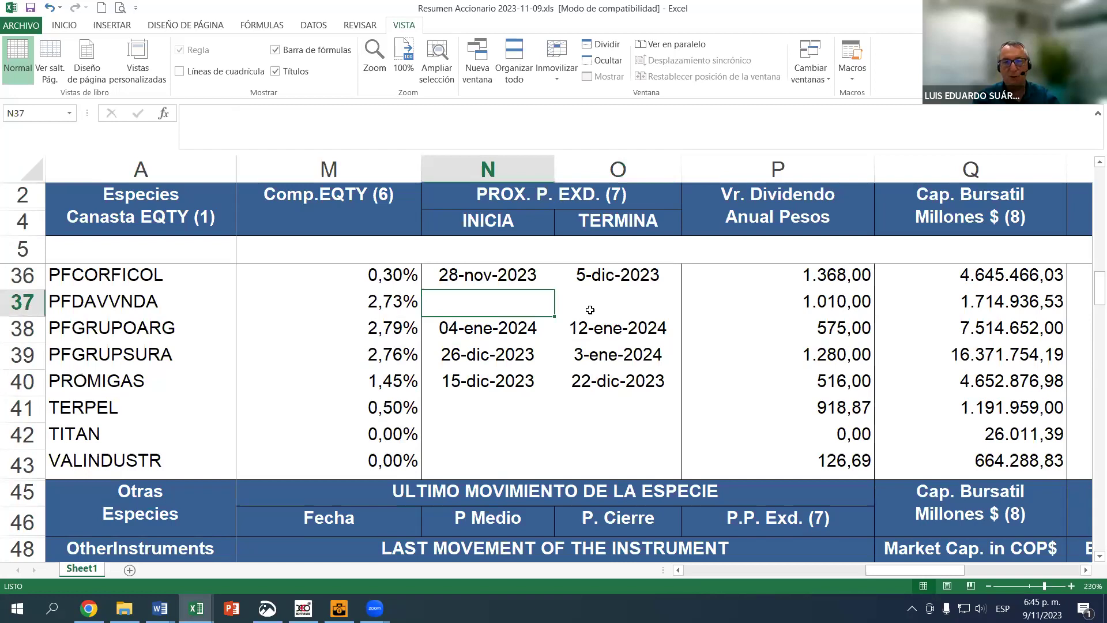
{"action": "left_click", "coordinate": [577, 307]}
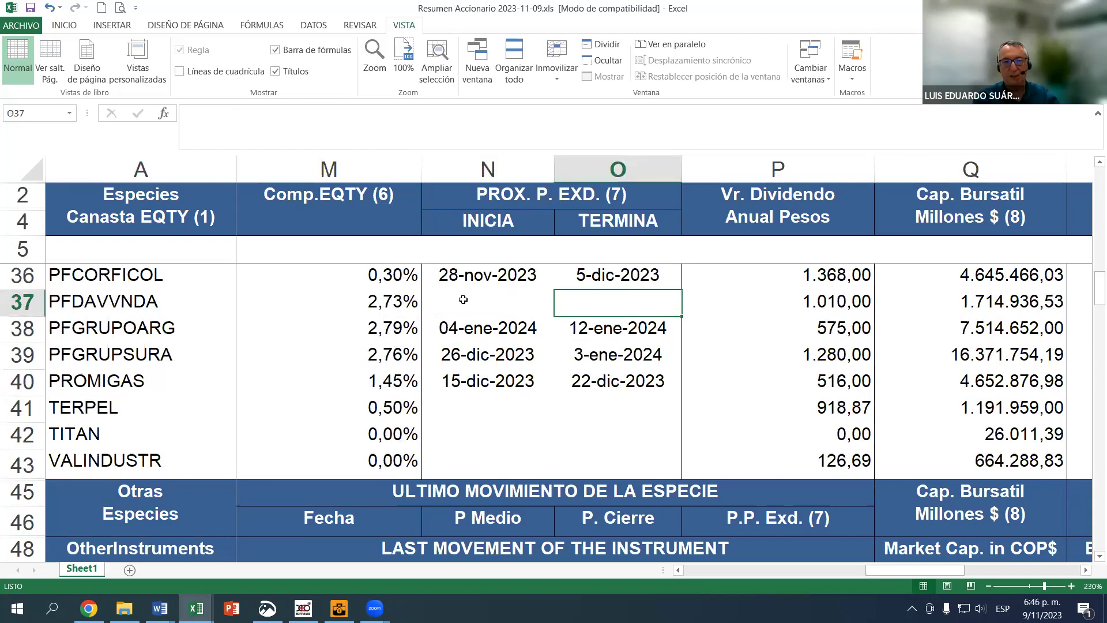
{"action": "key", "text": "Left"}
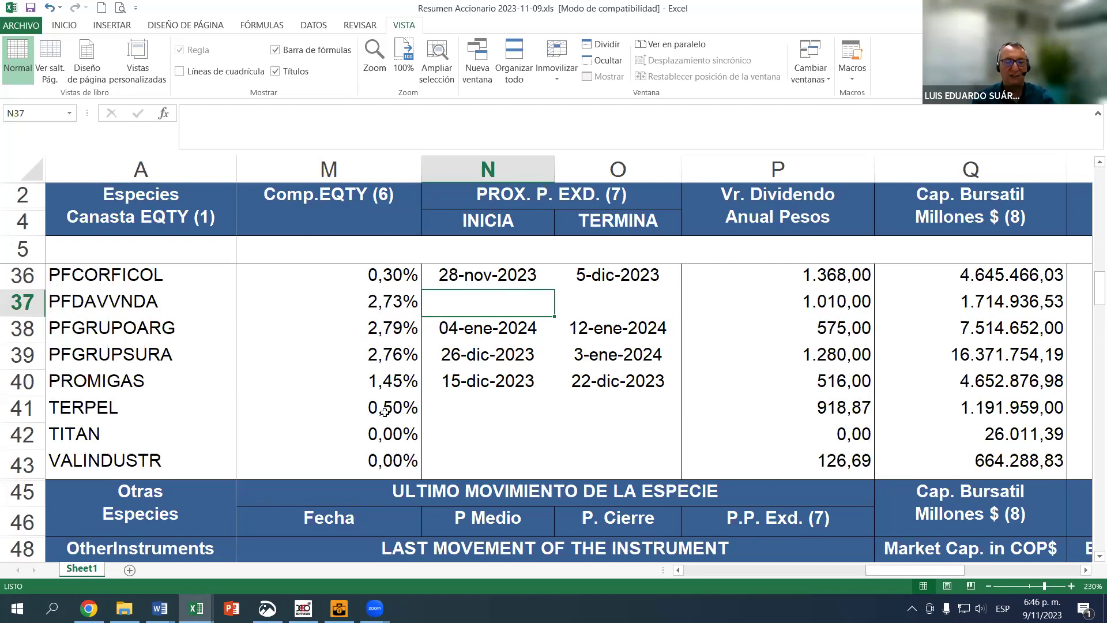
Compare CONCONCRET's Vr. Dividendo Anual Pesos value with its INICIA and TERMINA cells (N15:O15)
{"action": "scroll", "coordinate": [494, 378], "scroll_direction": "up", "scroll_amount": 6}
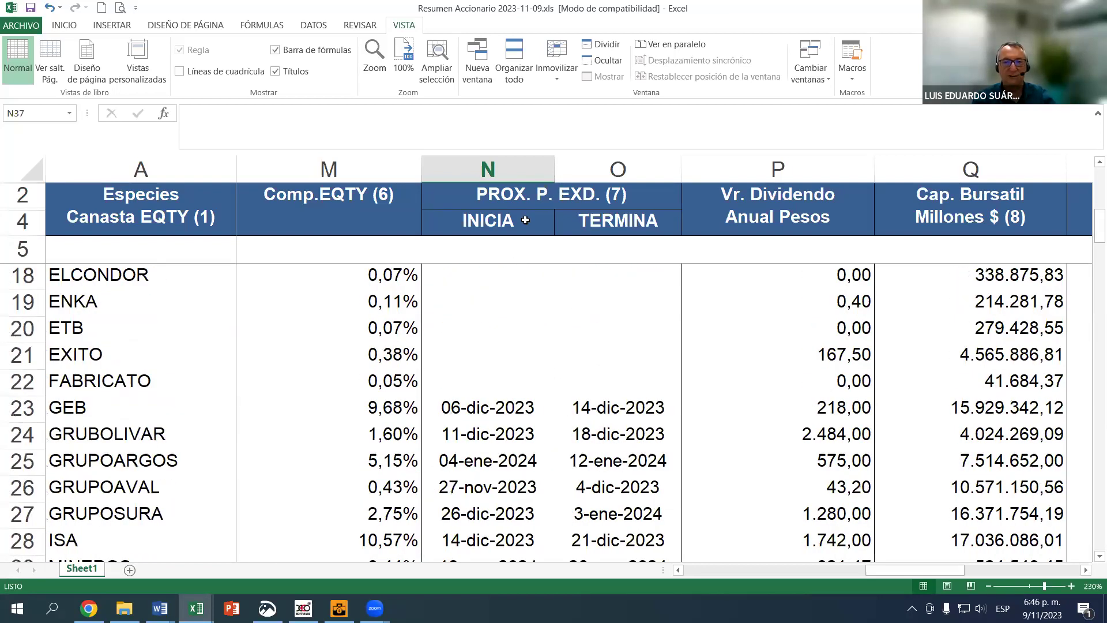
{"action": "left_click_drag", "start_coordinate": [889, 568], "coordinate": [912, 571]}
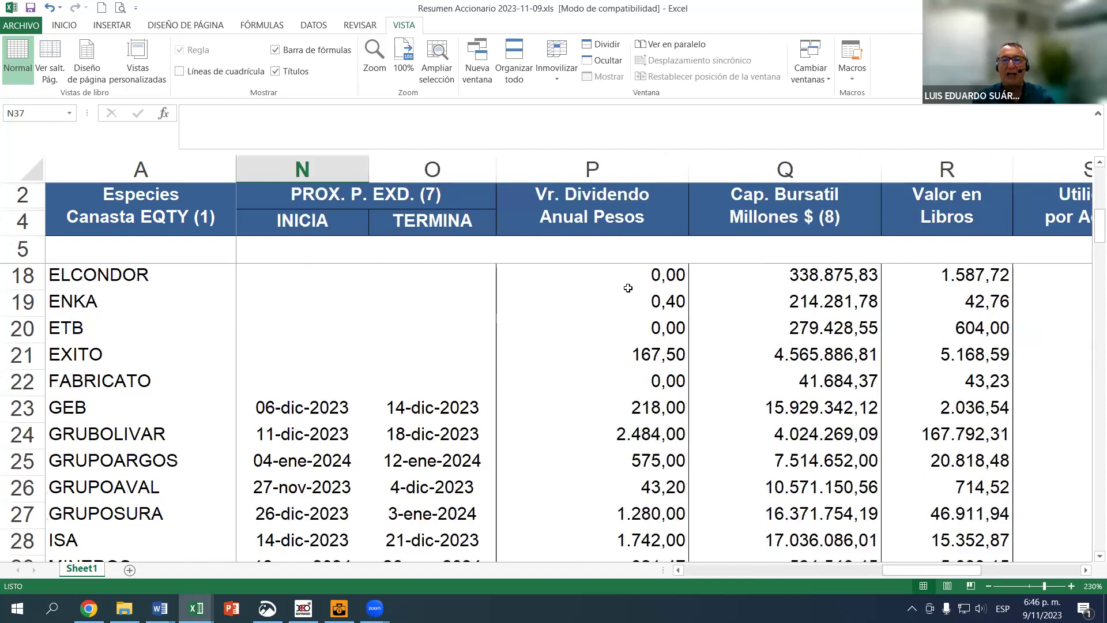
{"action": "scroll", "coordinate": [628, 287], "scroll_direction": "up", "scroll_amount": 1}
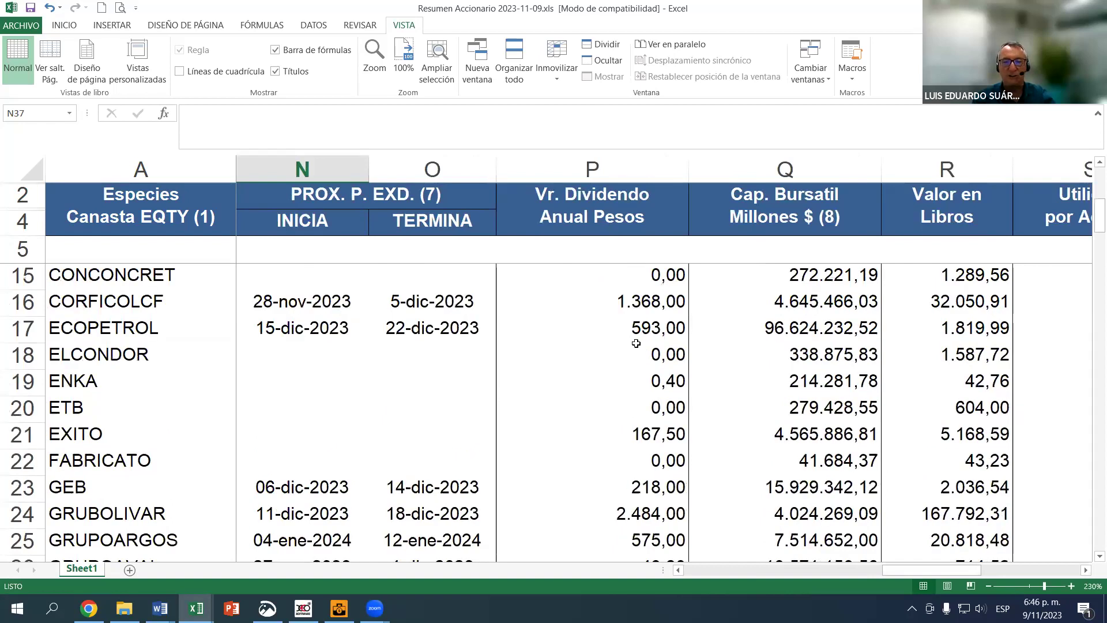
{"action": "scroll", "coordinate": [648, 329], "scroll_direction": "up", "scroll_amount": 1}
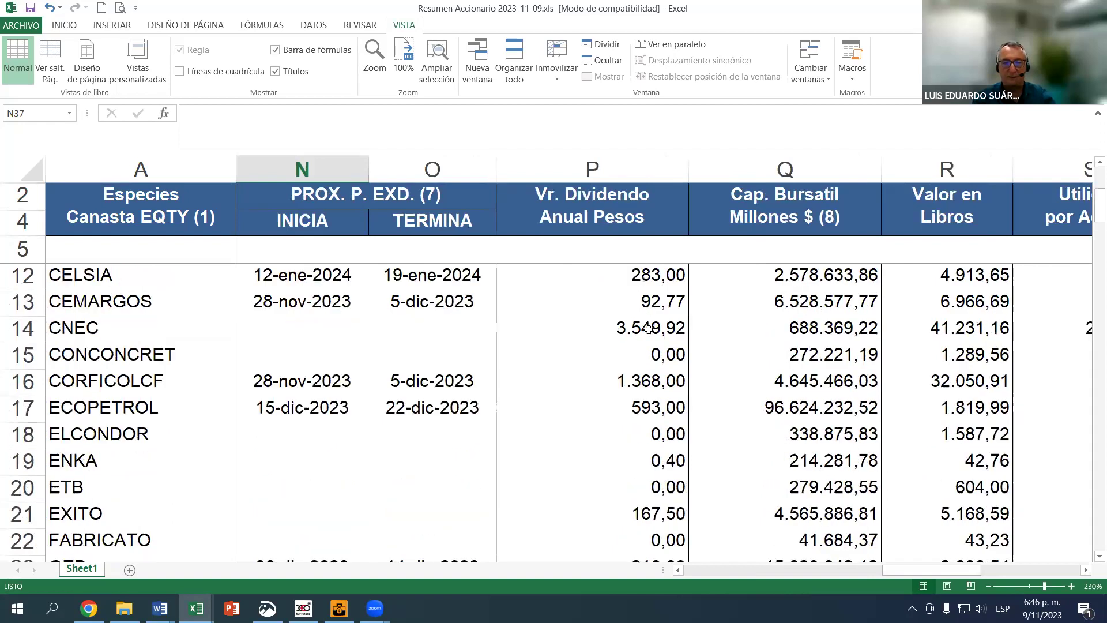
{"action": "left_click", "coordinate": [648, 362]}
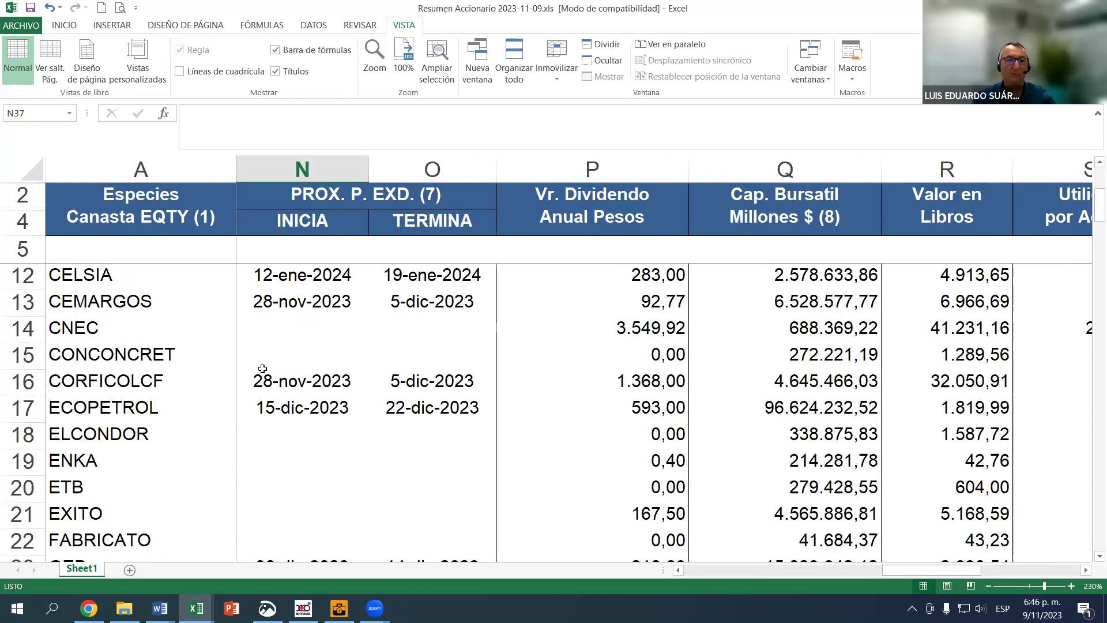
{"action": "left_click", "coordinate": [300, 346]}
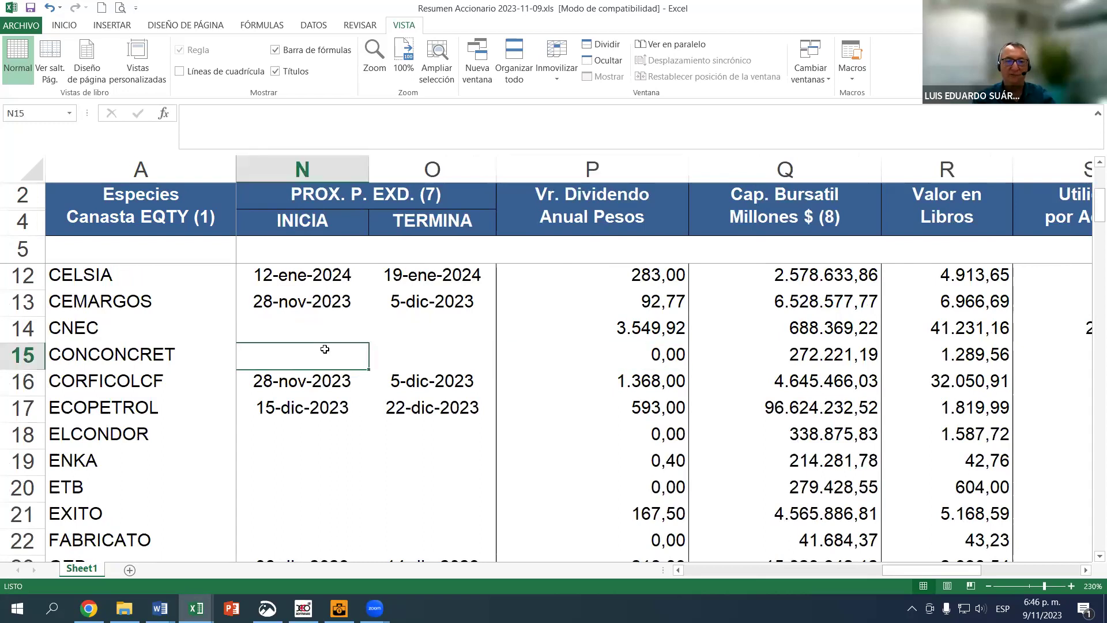
{"action": "left_click", "coordinate": [646, 346]}
{"action": "left_click_drag", "start_coordinate": [358, 350], "coordinate": [418, 353]}
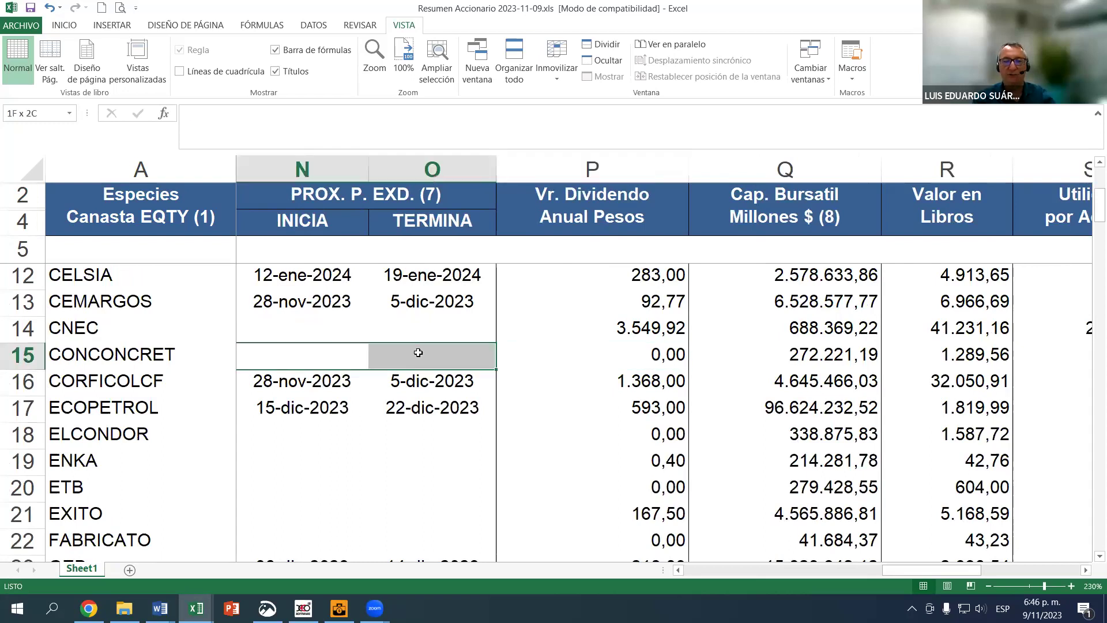
Check CNEC's annual dividend in P14 against its PROX. P. EXD. cells (N14:O14)
{"action": "left_click", "coordinate": [657, 413]}
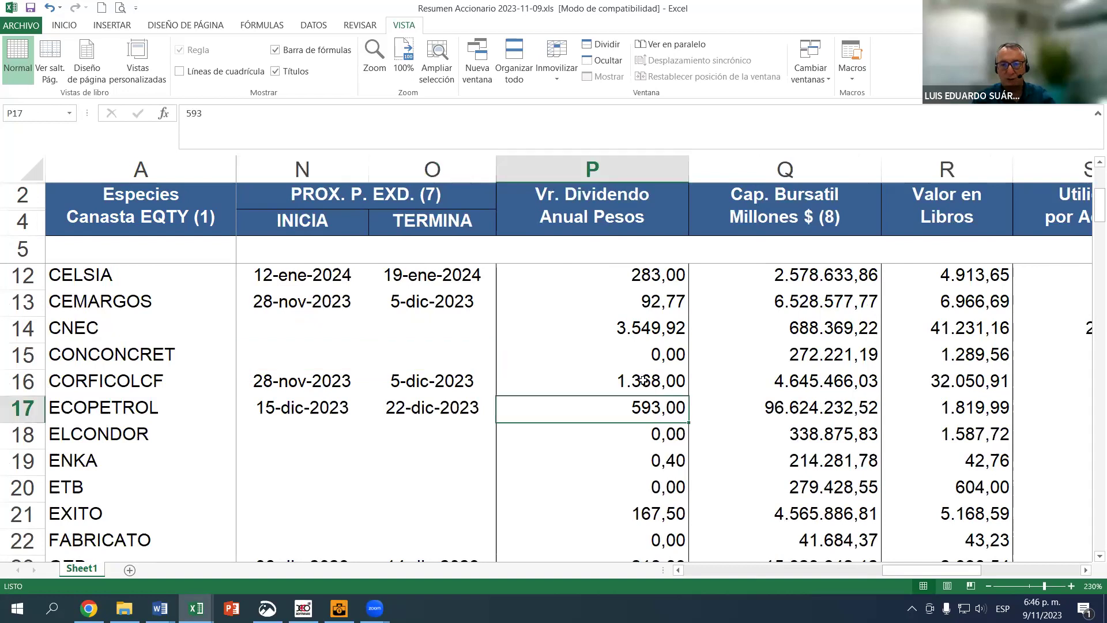
{"action": "key", "text": "Up"}
{"action": "key", "text": "Up"}
{"action": "key", "text": "Up"}
{"action": "key", "text": "Left"}
{"action": "key", "text": "Left"}
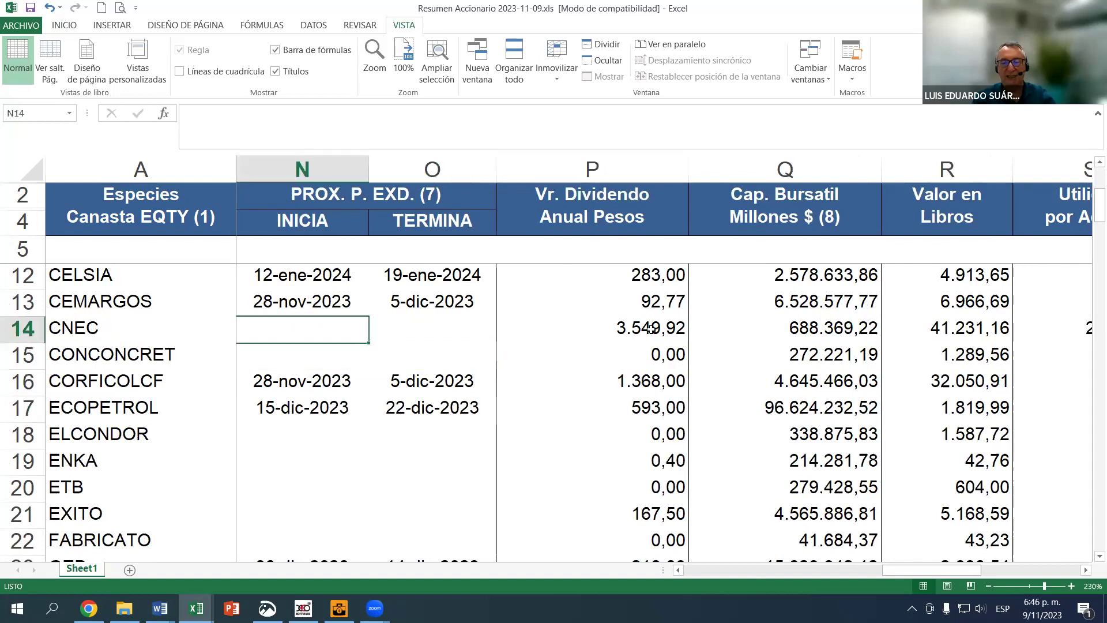
{"action": "left_click", "coordinate": [634, 339]}
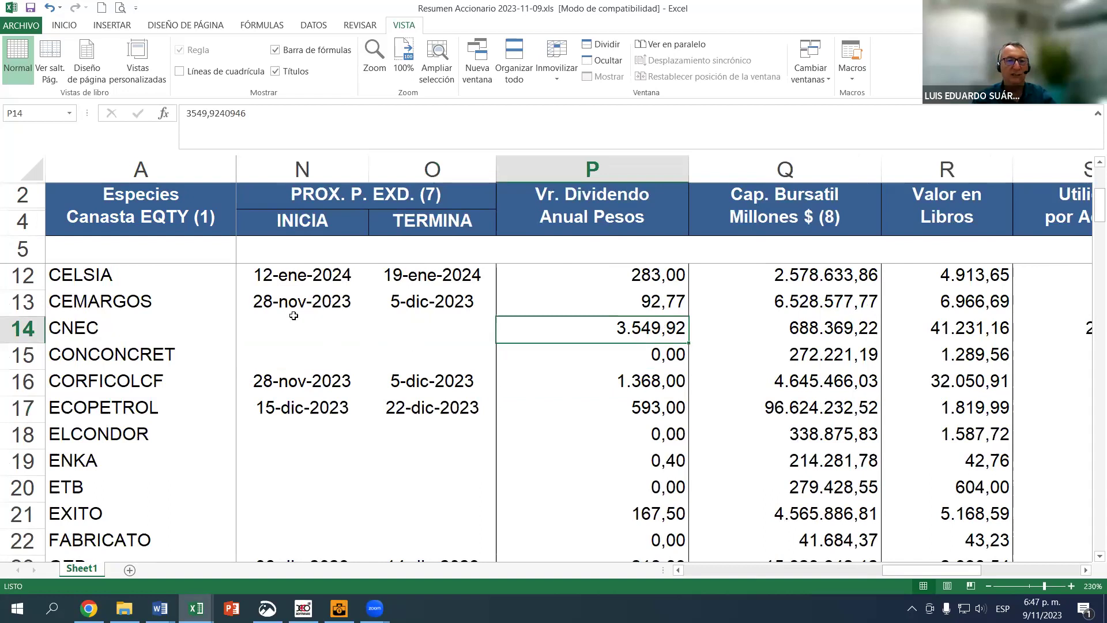
{"action": "left_click_drag", "start_coordinate": [293, 313], "coordinate": [410, 319]}
{"action": "left_click_drag", "start_coordinate": [304, 320], "coordinate": [443, 330]}
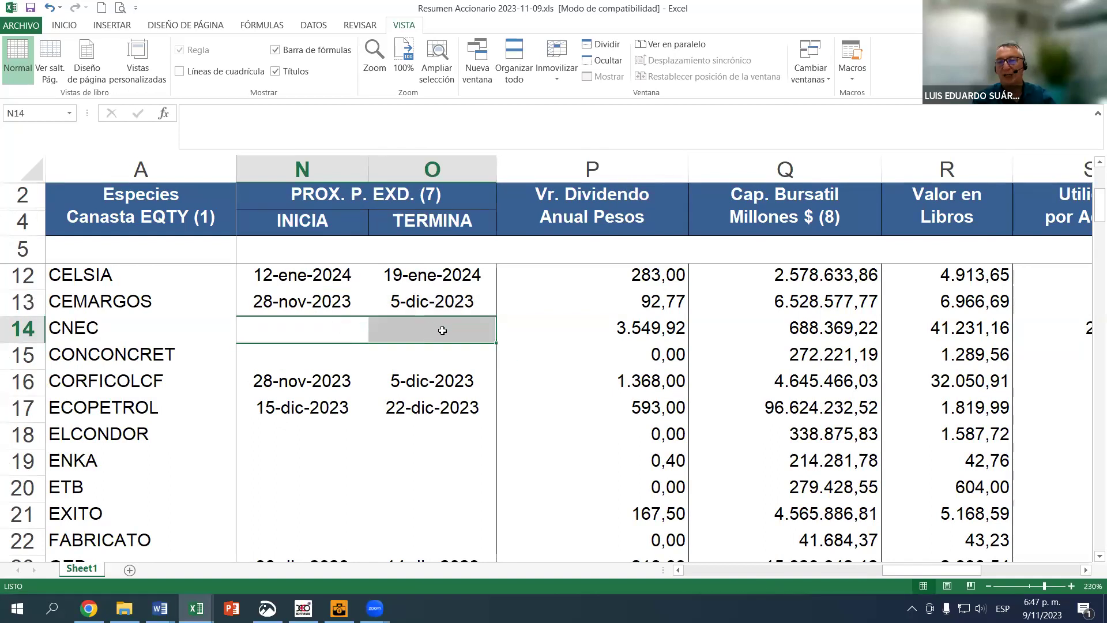
{"action": "left_click", "coordinate": [646, 321]}
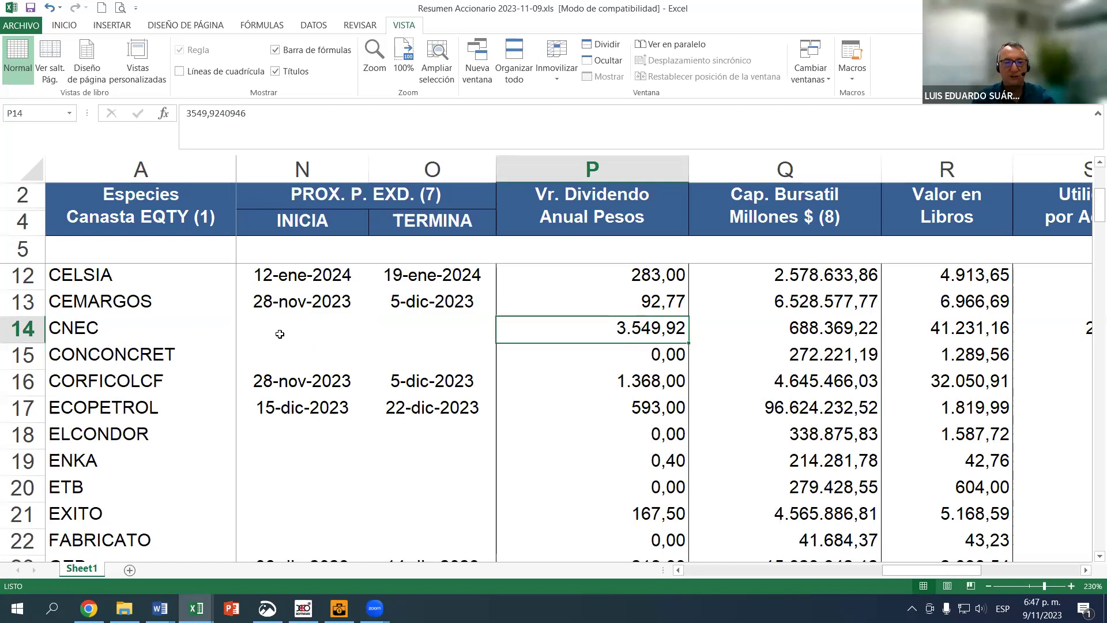
{"action": "left_click", "coordinate": [360, 330]}
{"action": "left_click_drag", "start_coordinate": [360, 330], "coordinate": [403, 326]}
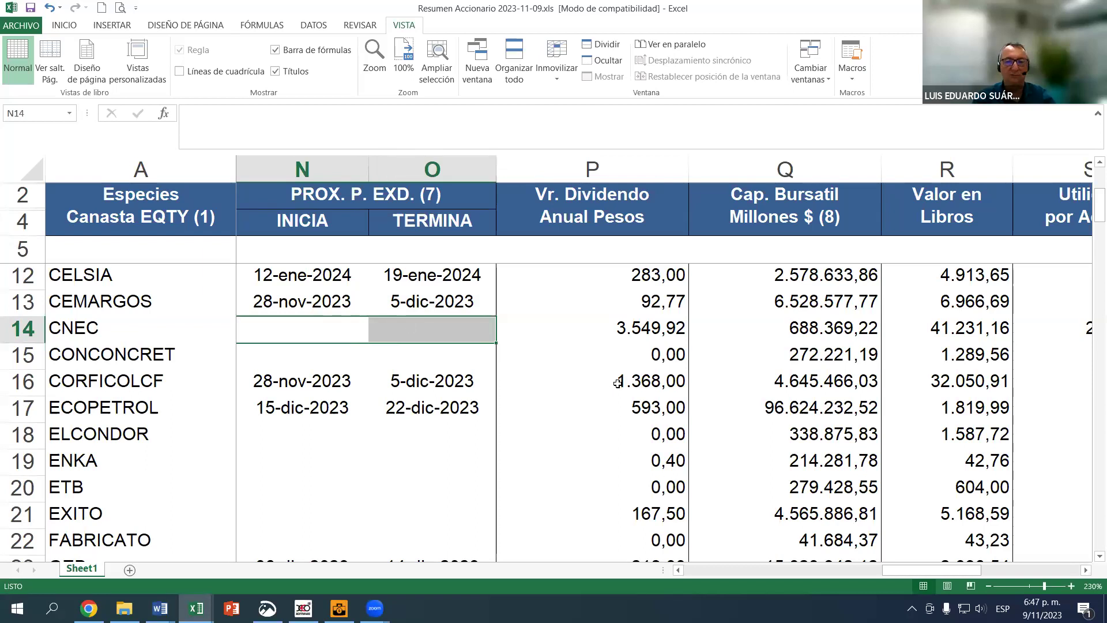
Select the INICIA and TERMINA cells from ELCONDOR through EXITO (N18:O21) to check their ex-dividend dates
{"action": "scroll", "coordinate": [667, 397], "scroll_direction": "down", "scroll_amount": 1}
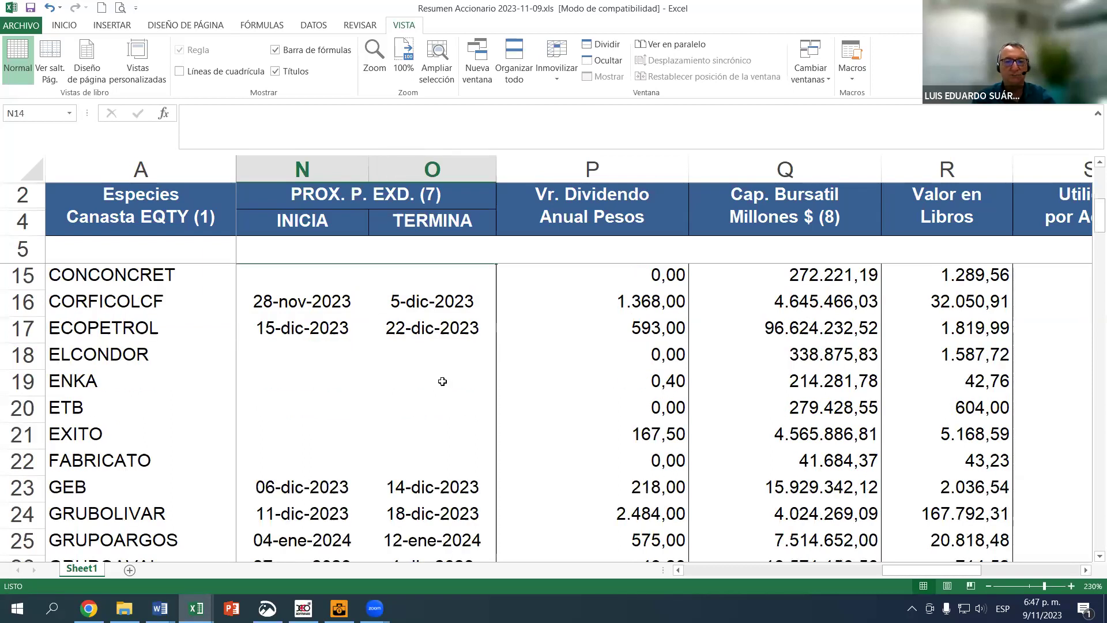
{"action": "mouse_move", "coordinate": [302, 352]}
{"action": "left_mouse_down"}
{"action": "mouse_move", "coordinate": [388, 392]}
{"action": "mouse_move", "coordinate": [428, 422]}
{"action": "mouse_move", "coordinate": [425, 438]}
{"action": "left_mouse_up"}
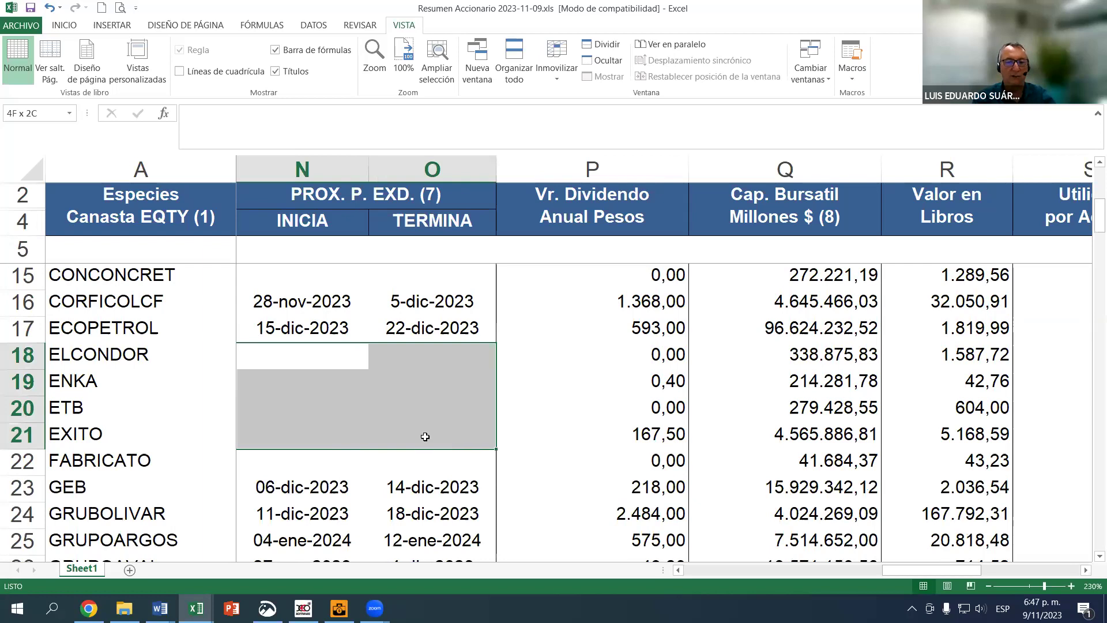
{"action": "scroll", "coordinate": [472, 417], "scroll_direction": "down", "scroll_amount": 2}
Examine the Vr. Dividendo Anual Pesos column for the highest dividends, including BCOLOMBIA, CNEC, GRUBOLIVAR and PFBCOLOM
{"action": "scroll", "coordinate": [569, 409], "scroll_direction": "up", "scroll_amount": 5}
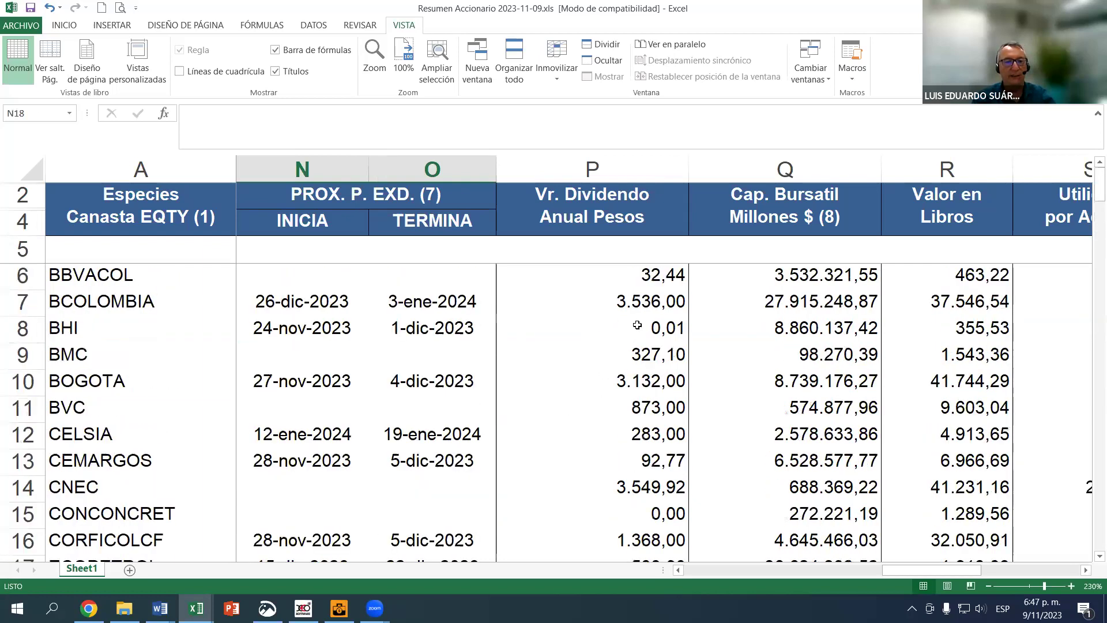
{"action": "left_click", "coordinate": [633, 305]}
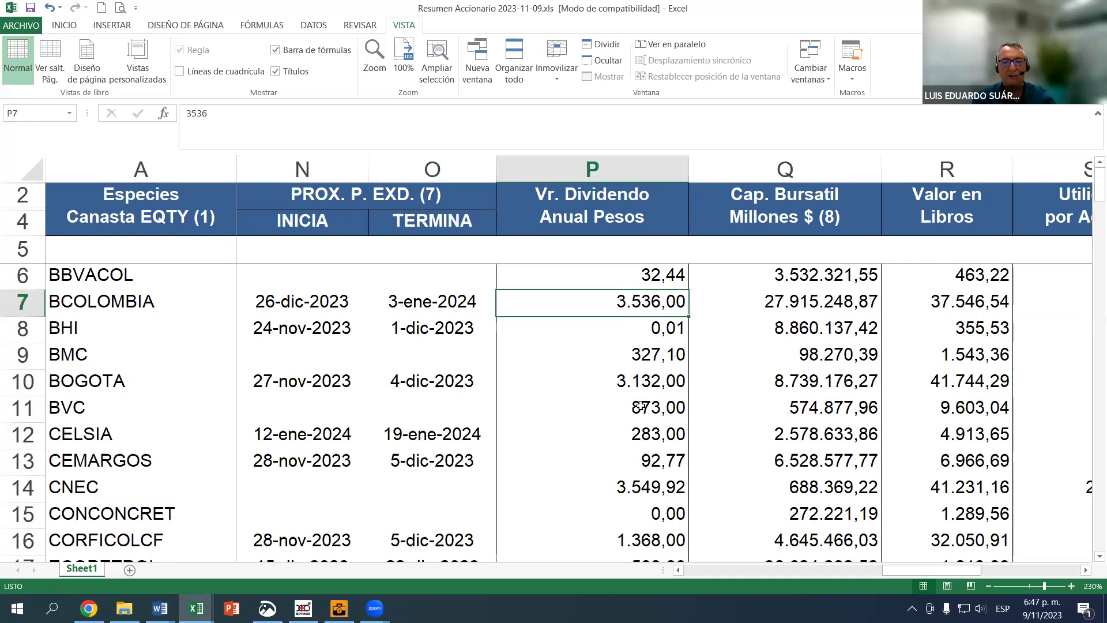
{"action": "left_click", "coordinate": [646, 497]}
{"action": "scroll", "coordinate": [646, 458], "scroll_direction": "down", "scroll_amount": 3}
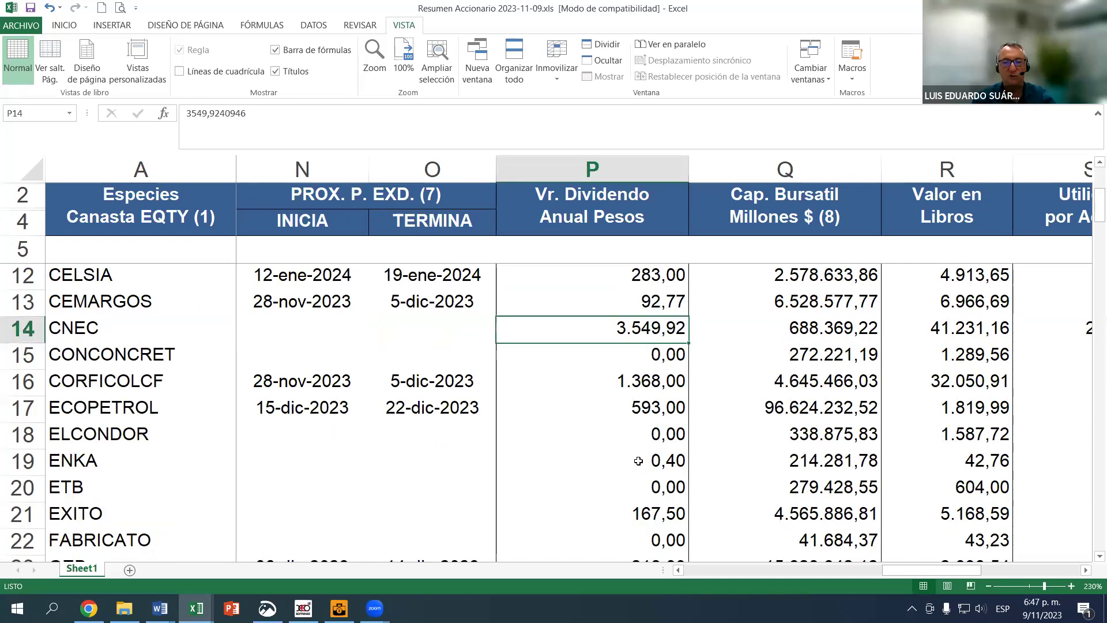
{"action": "scroll", "coordinate": [647, 452], "scroll_direction": "down", "scroll_amount": 2}
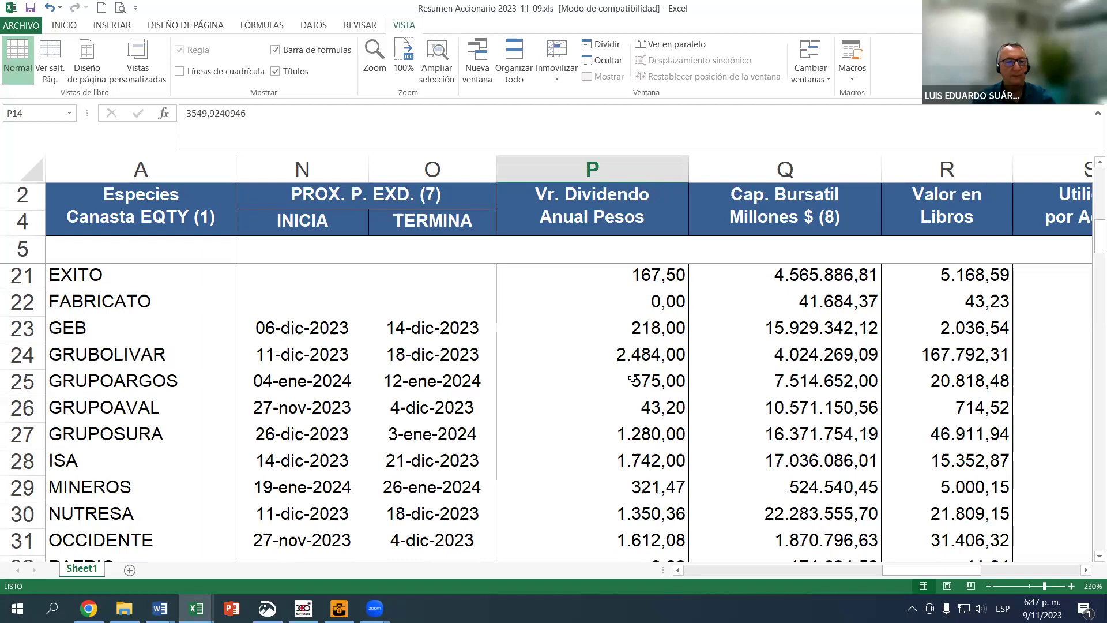
{"action": "left_click", "coordinate": [636, 354]}
{"action": "scroll", "coordinate": [642, 435], "scroll_direction": "down", "scroll_amount": 1}
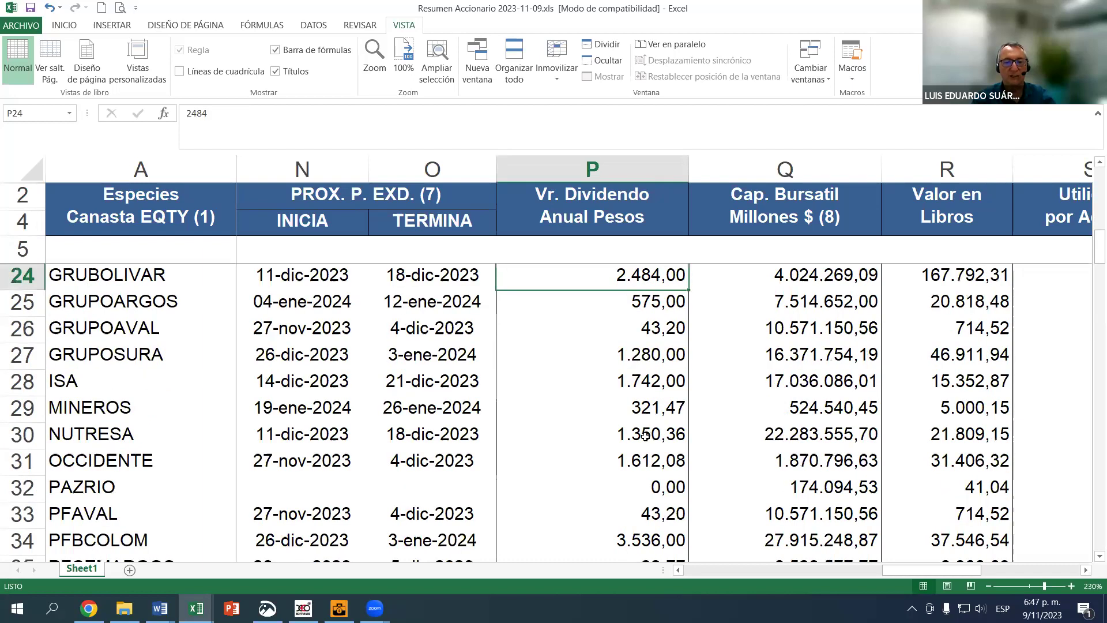
{"action": "left_click", "coordinate": [651, 544]}
{"action": "scroll", "coordinate": [652, 483], "scroll_direction": "down", "scroll_amount": 2}
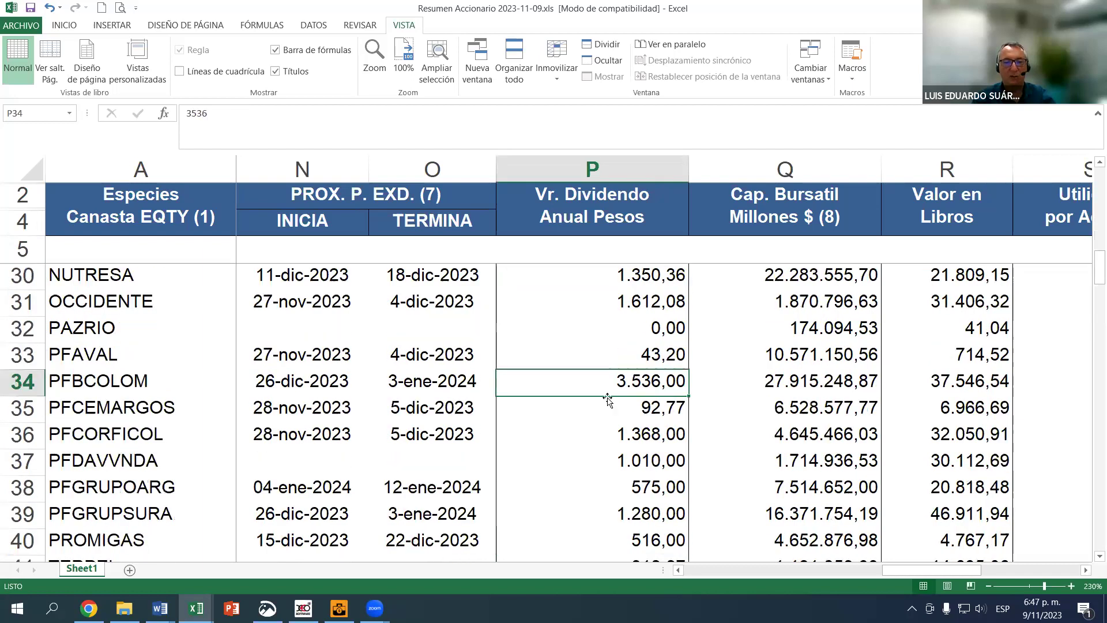
{"action": "scroll", "coordinate": [626, 410], "scroll_direction": "down", "scroll_amount": 1}
Check ECOPETROL's annual dividend together with its INICIA and TERMINA ex-dividend dates in row 17
{"action": "scroll", "coordinate": [649, 460], "scroll_direction": "up", "scroll_amount": 4}
{"action": "scroll", "coordinate": [615, 484], "scroll_direction": "up", "scroll_amount": 3}
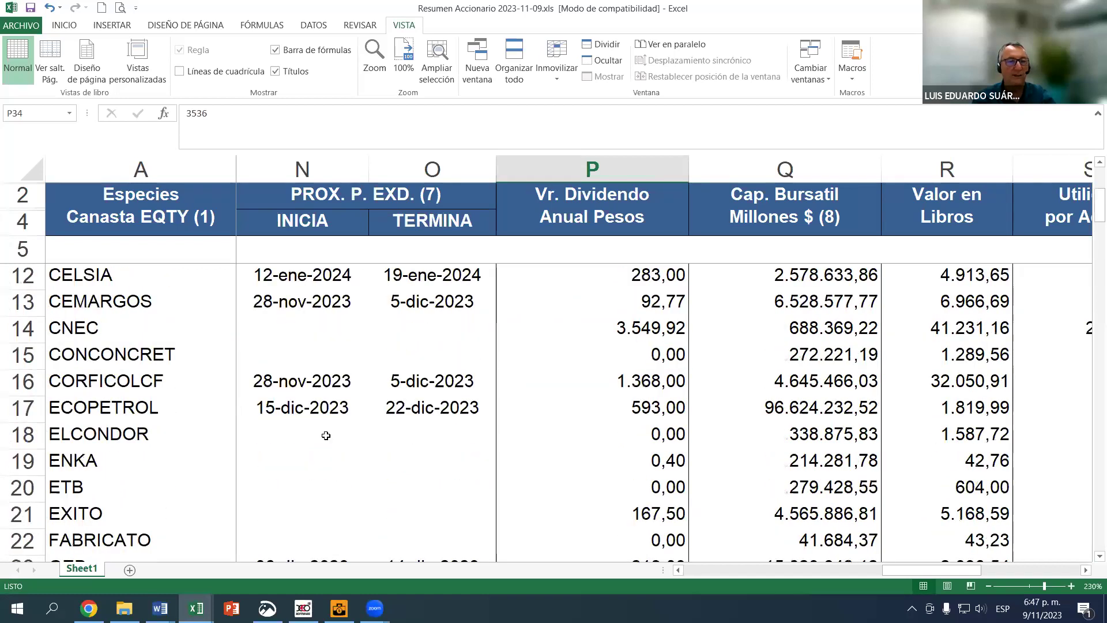
{"action": "left_click", "coordinate": [650, 412]}
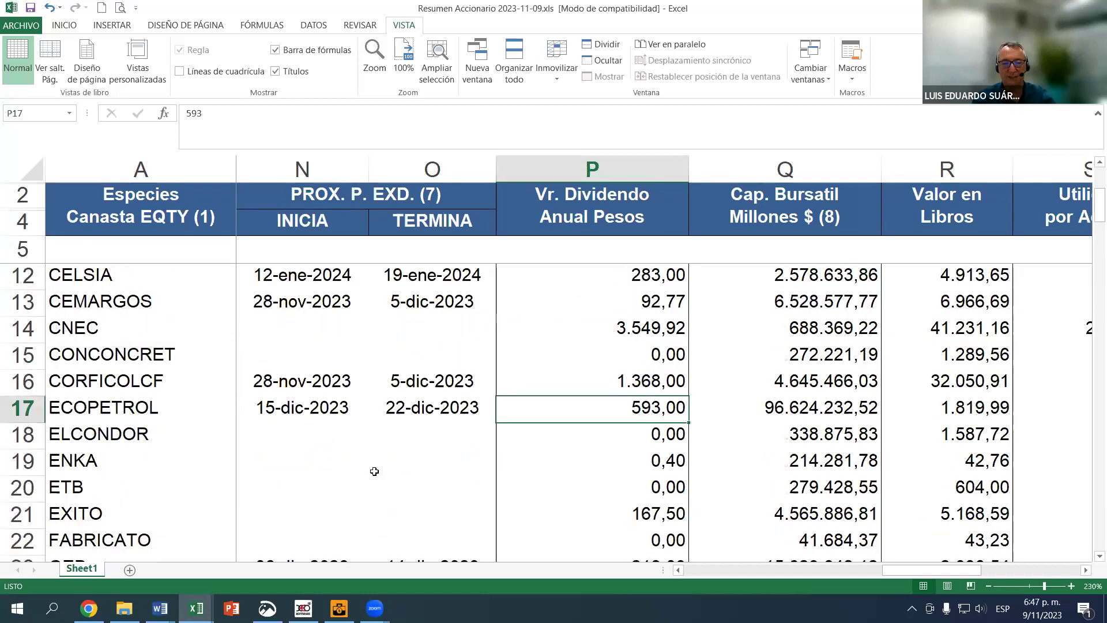
{"action": "left_click", "coordinate": [282, 410]}
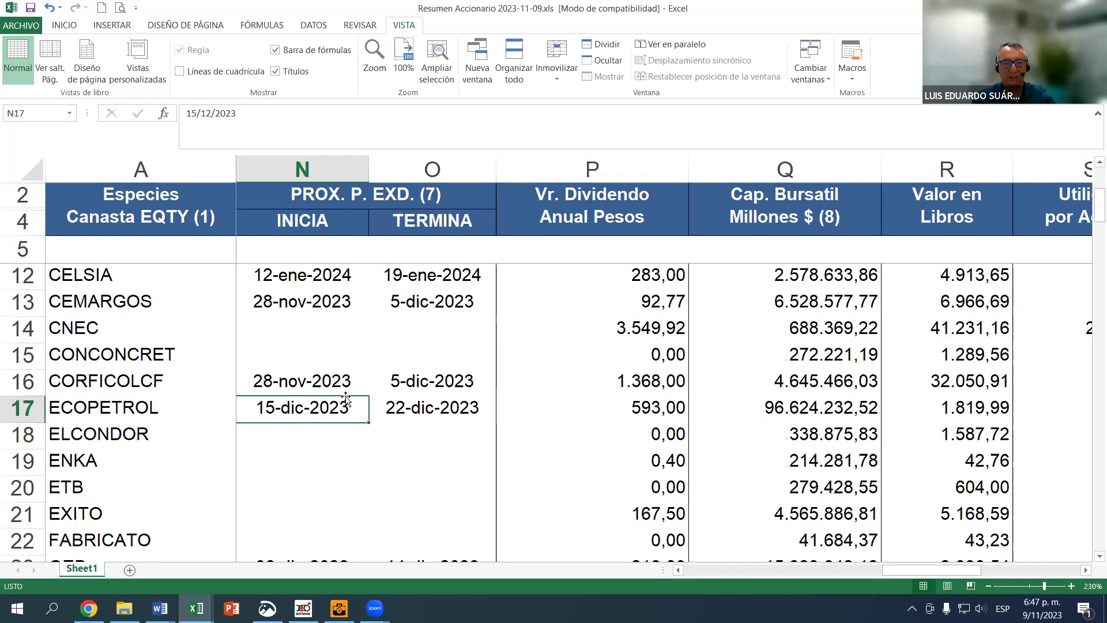
{"action": "left_click", "coordinate": [451, 401]}
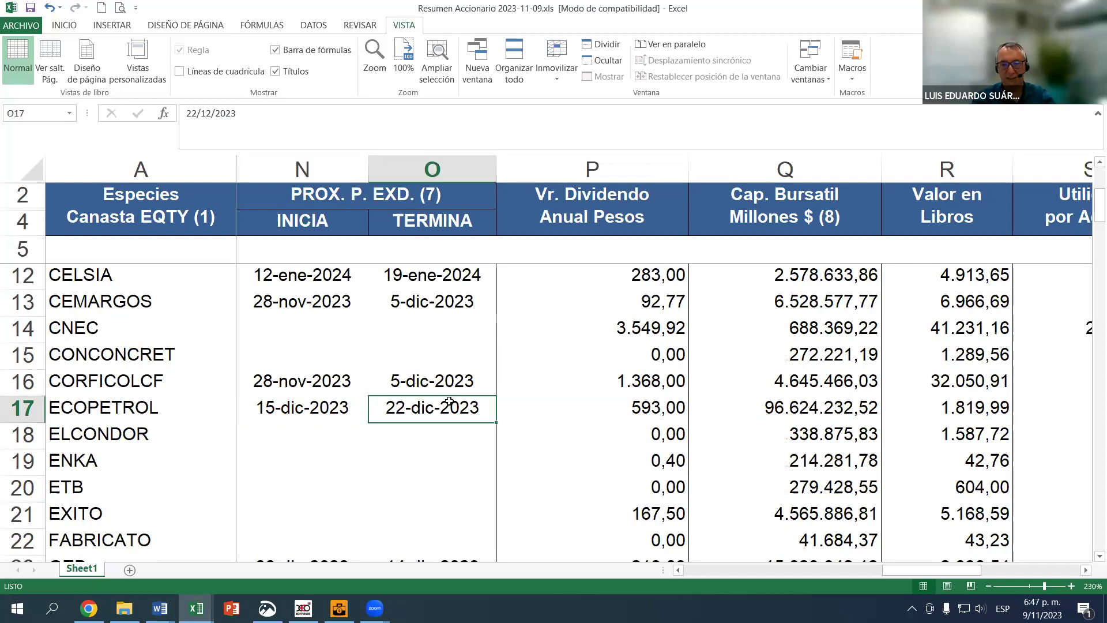
{"action": "left_click", "coordinate": [650, 411]}
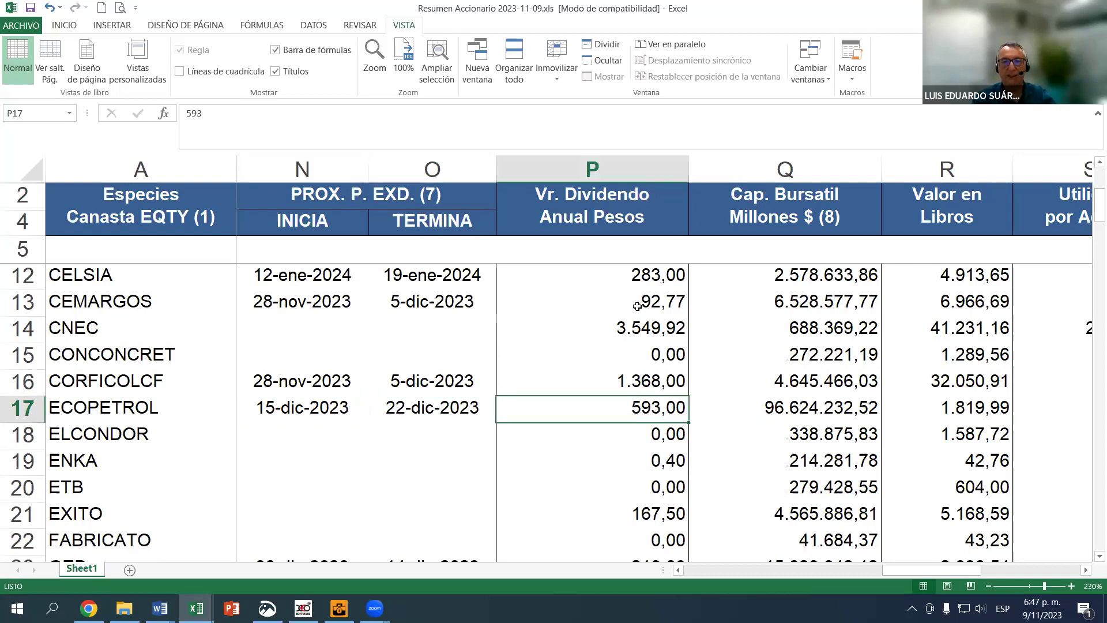
Compare the annual dividend values of CELSIA, CNEC and CORFICOLCF in column P
{"action": "left_click", "coordinate": [629, 277]}
{"action": "left_click", "coordinate": [619, 335]}
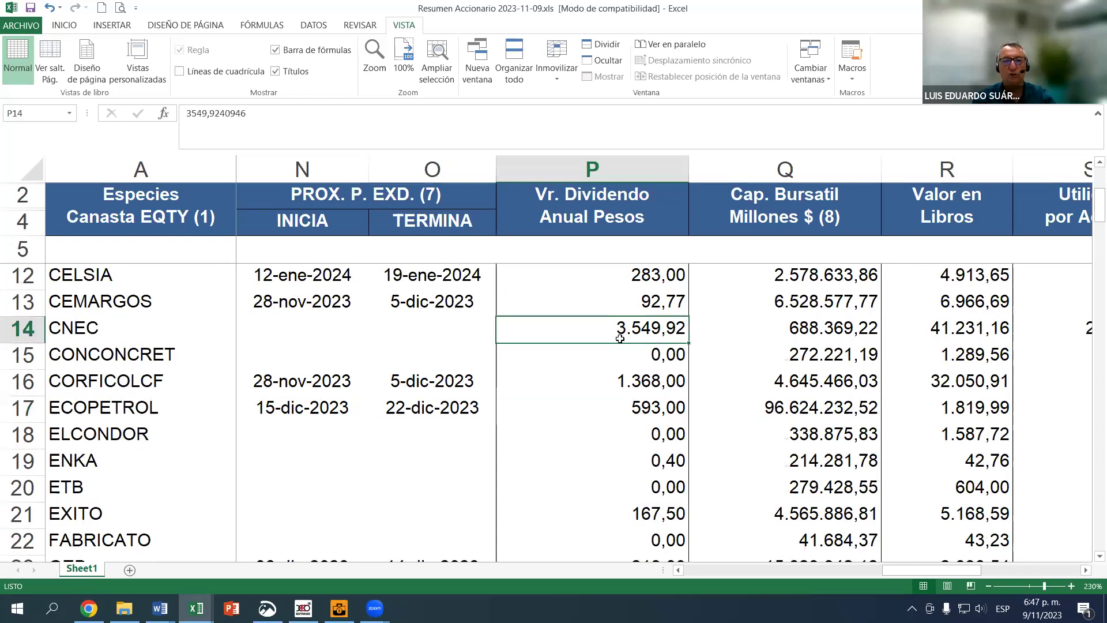
{"action": "left_click", "coordinate": [631, 386]}
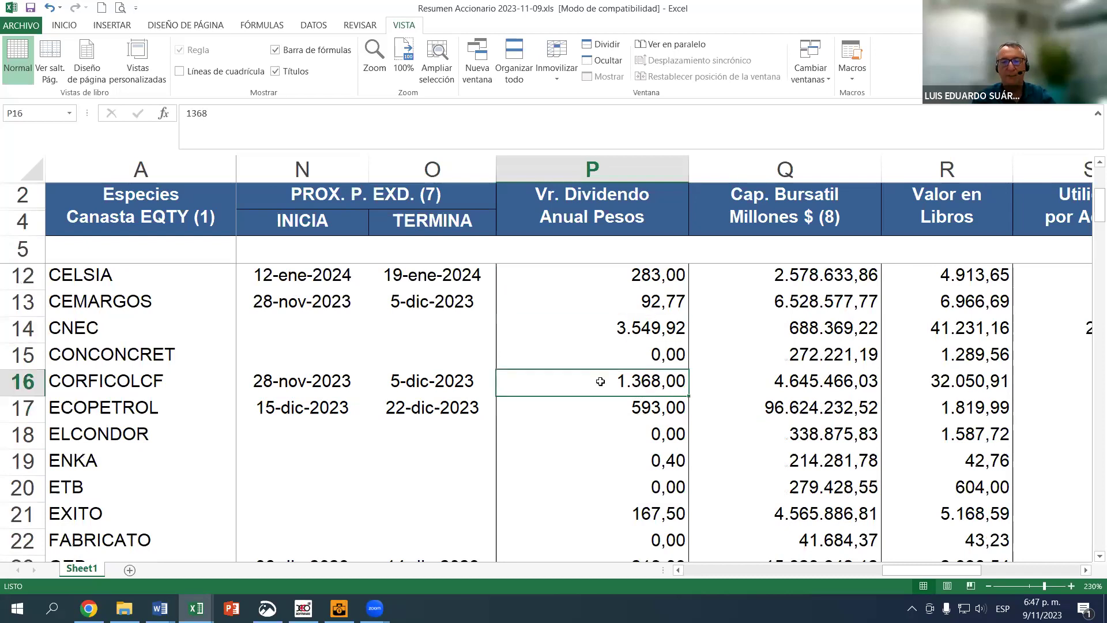
{"action": "left_click", "coordinate": [633, 332]}
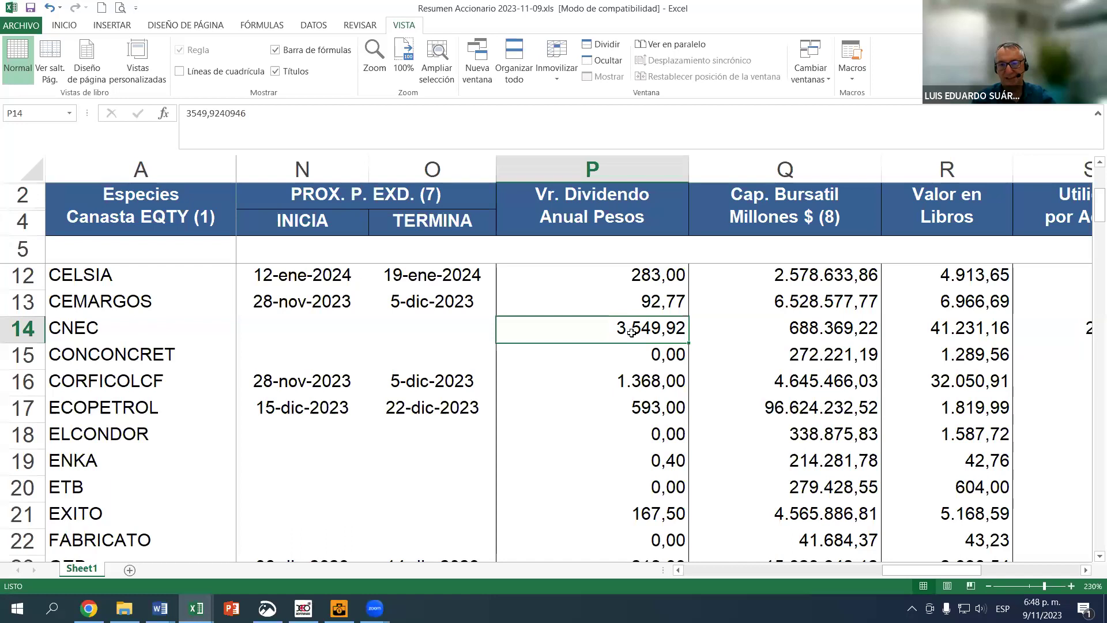
Check the annual dividend values of EXITO, GEB and GRUBOLIVAR in column P
{"action": "scroll", "coordinate": [658, 384], "scroll_direction": "down", "scroll_amount": 1}
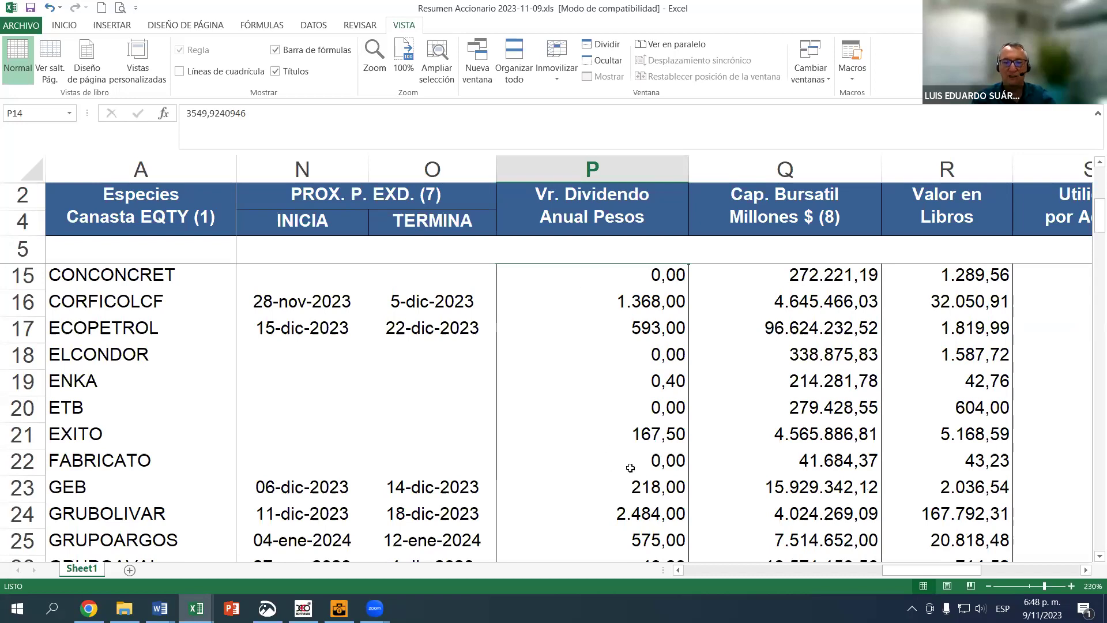
{"action": "left_click", "coordinate": [654, 430]}
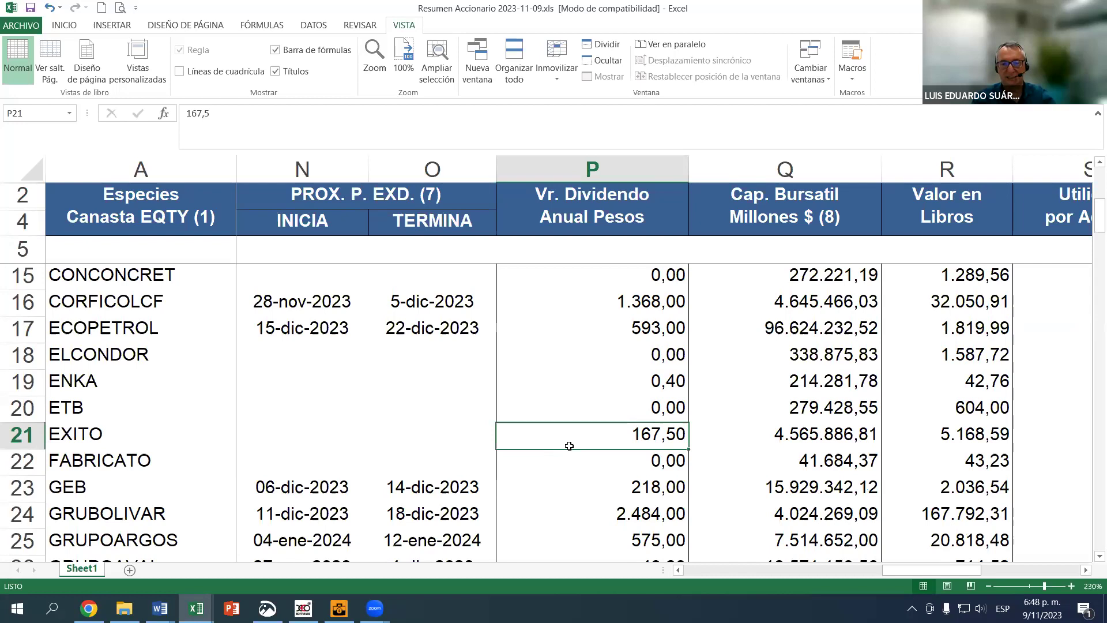
{"action": "scroll", "coordinate": [567, 446], "scroll_direction": "down", "scroll_amount": 1}
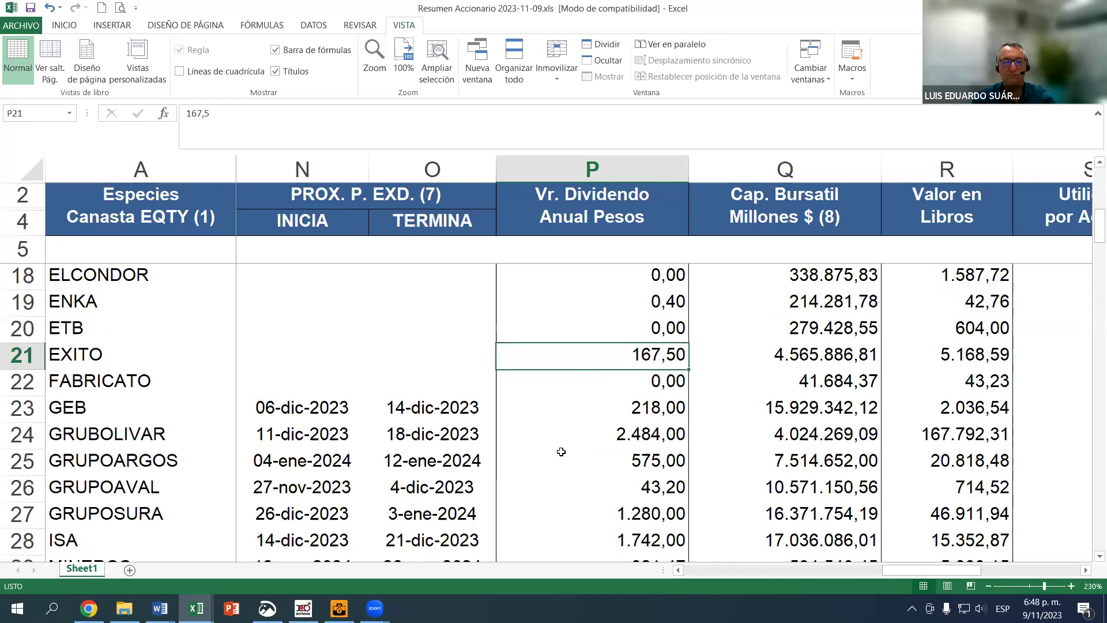
{"action": "scroll", "coordinate": [562, 451], "scroll_direction": "down", "scroll_amount": 1}
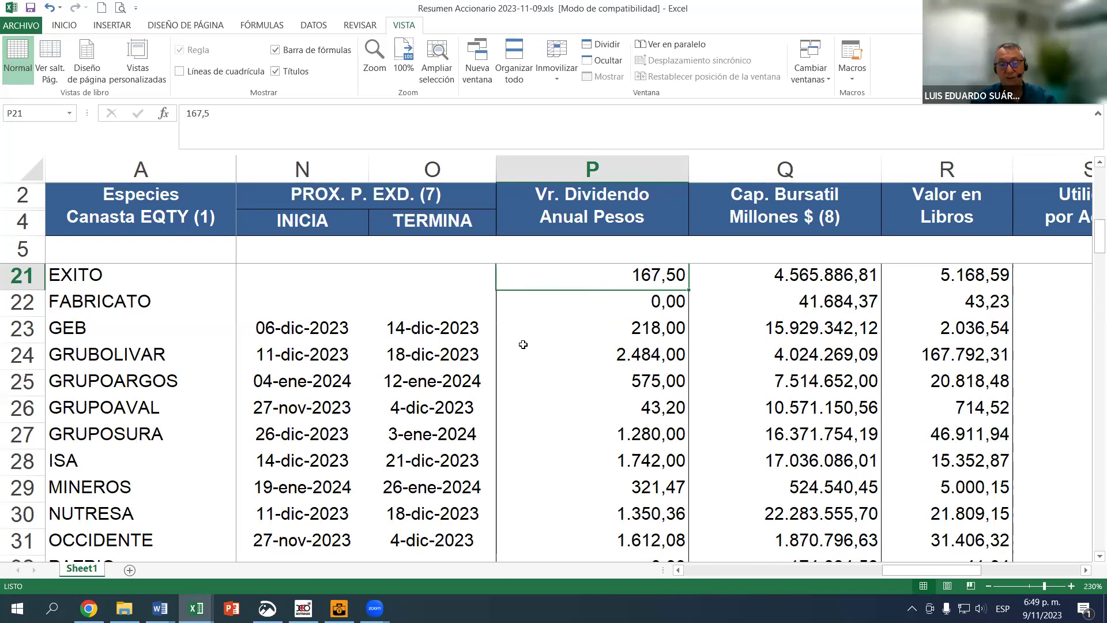
{"action": "left_click", "coordinate": [648, 330]}
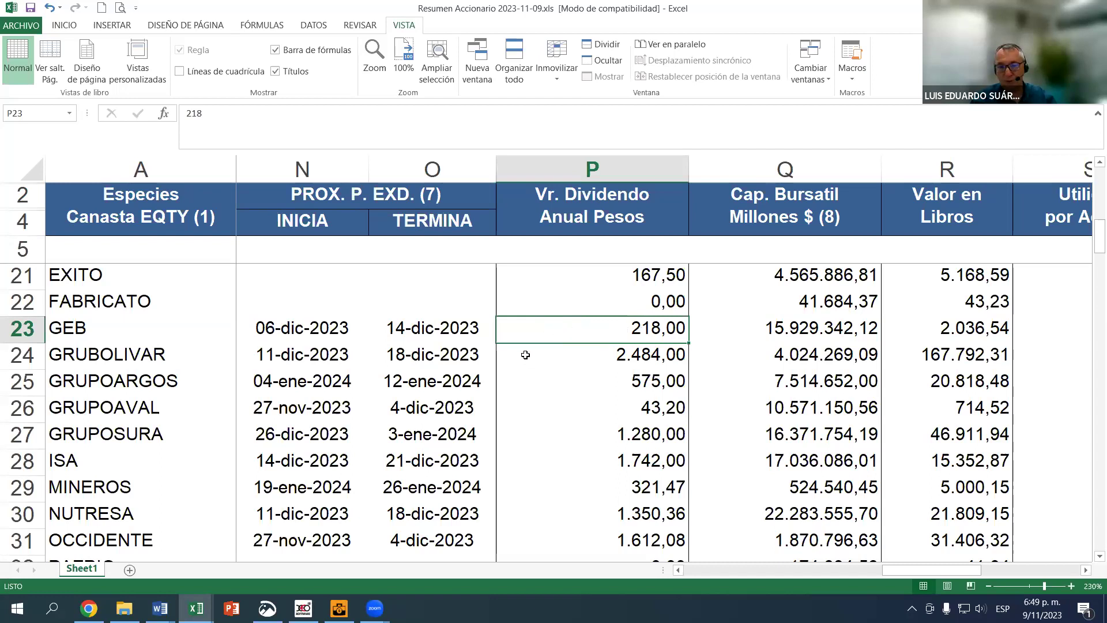
{"action": "left_click", "coordinate": [612, 361]}
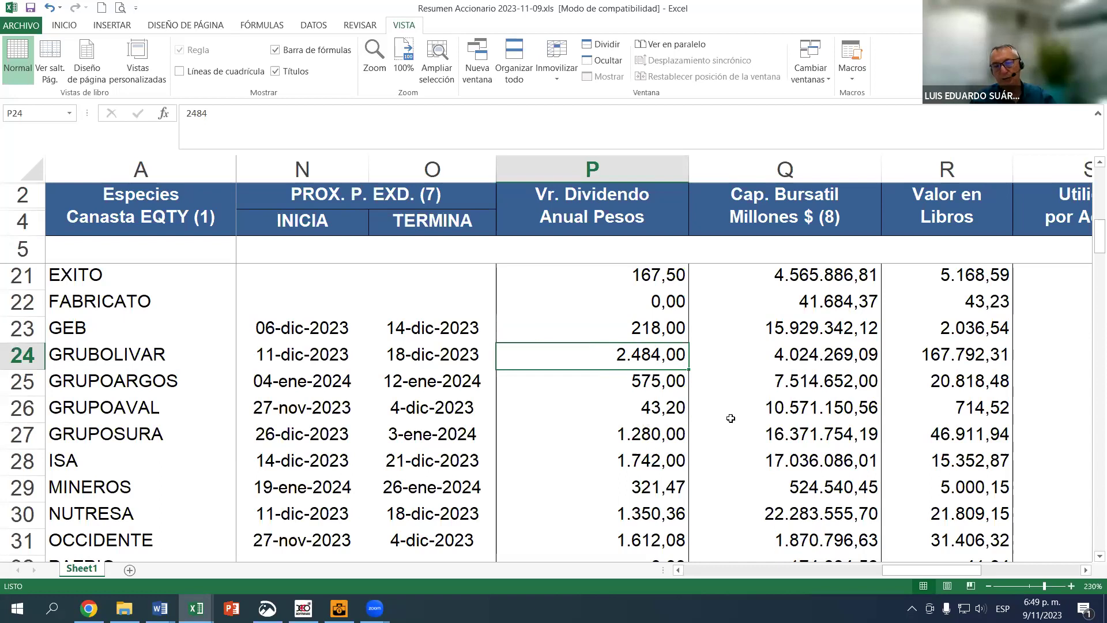
Check the Cap. Bursatil Millones $ values of BBVACOL and BCOLOMBIA in column Q
{"action": "scroll", "coordinate": [655, 381], "scroll_direction": "up", "scroll_amount": 1}
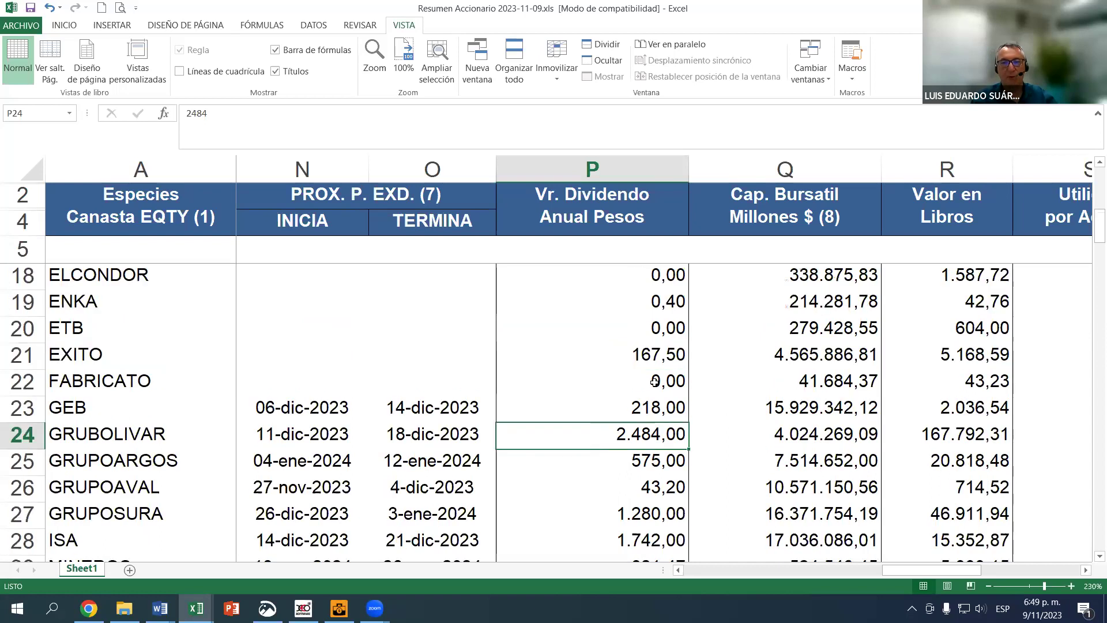
{"action": "scroll", "coordinate": [655, 382], "scroll_direction": "up", "scroll_amount": 4}
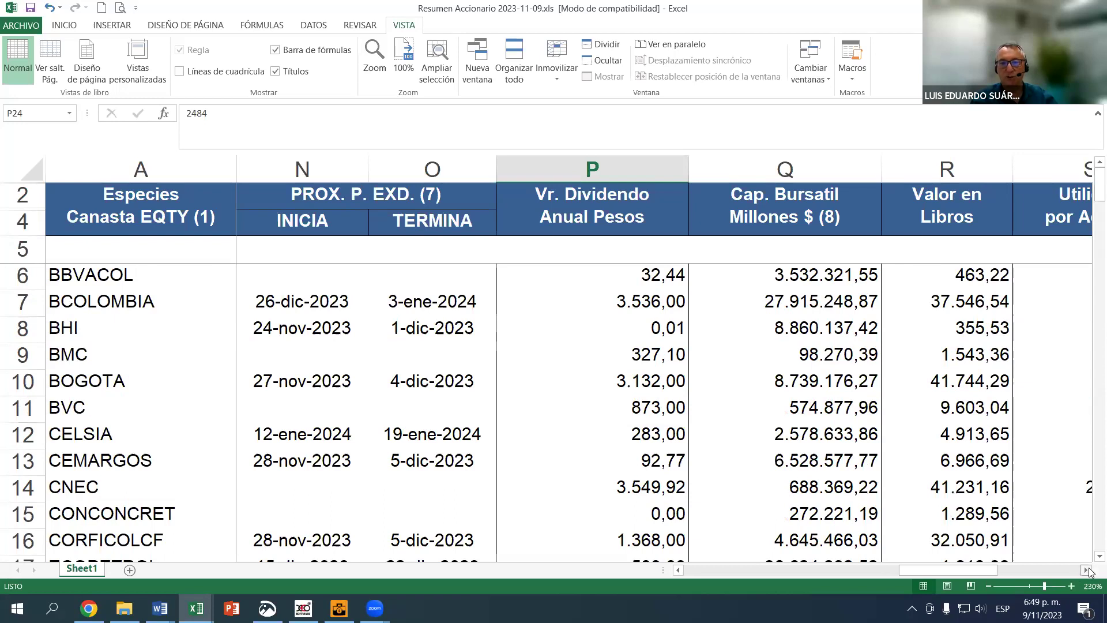
{"action": "left_click", "coordinate": [1085, 570]}
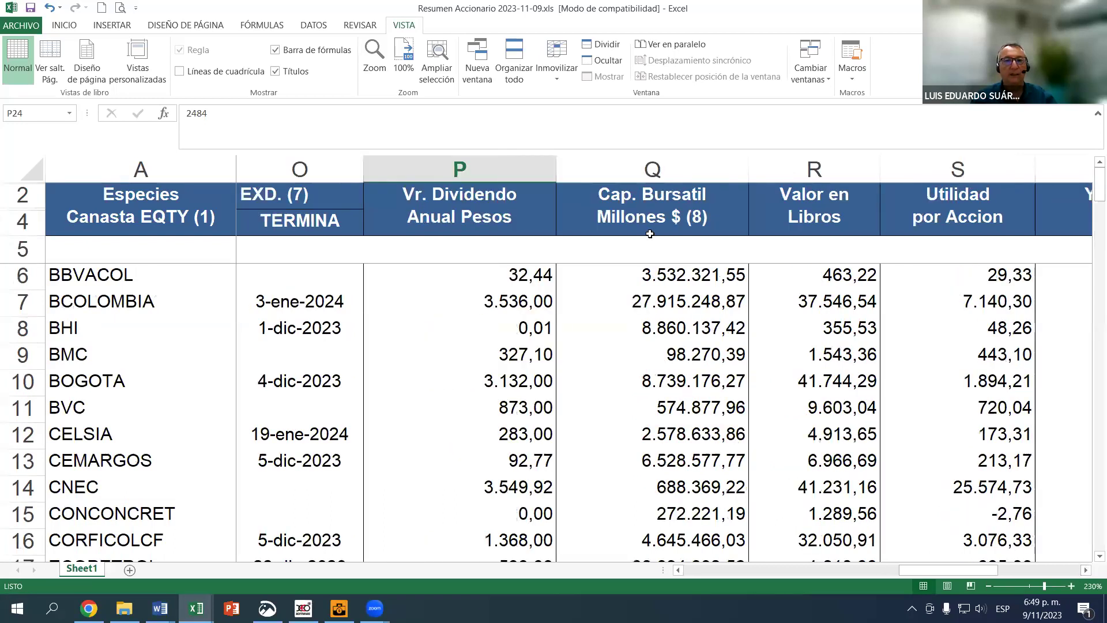
{"action": "left_click", "coordinate": [640, 199]}
{"action": "left_click", "coordinate": [640, 275]}
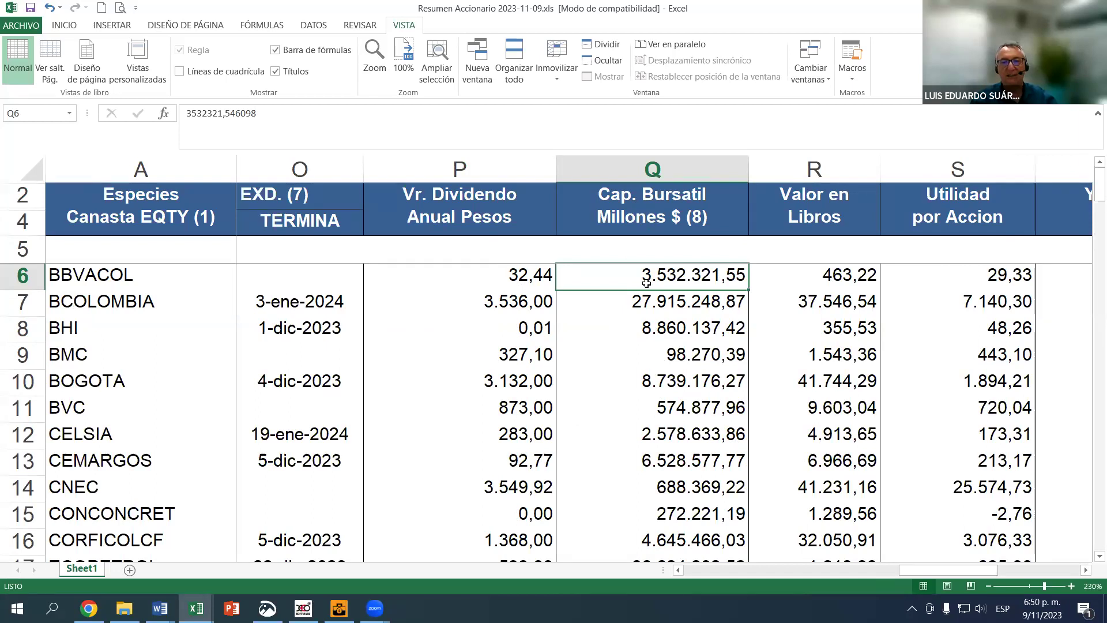
{"action": "left_click", "coordinate": [649, 225]}
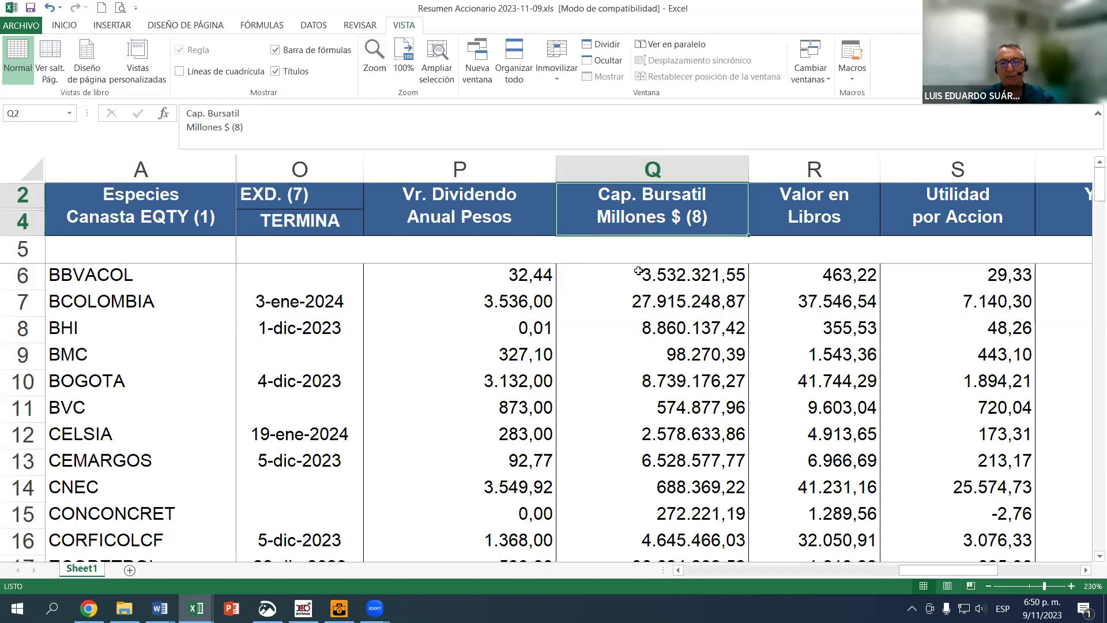
{"action": "left_click", "coordinate": [657, 310]}
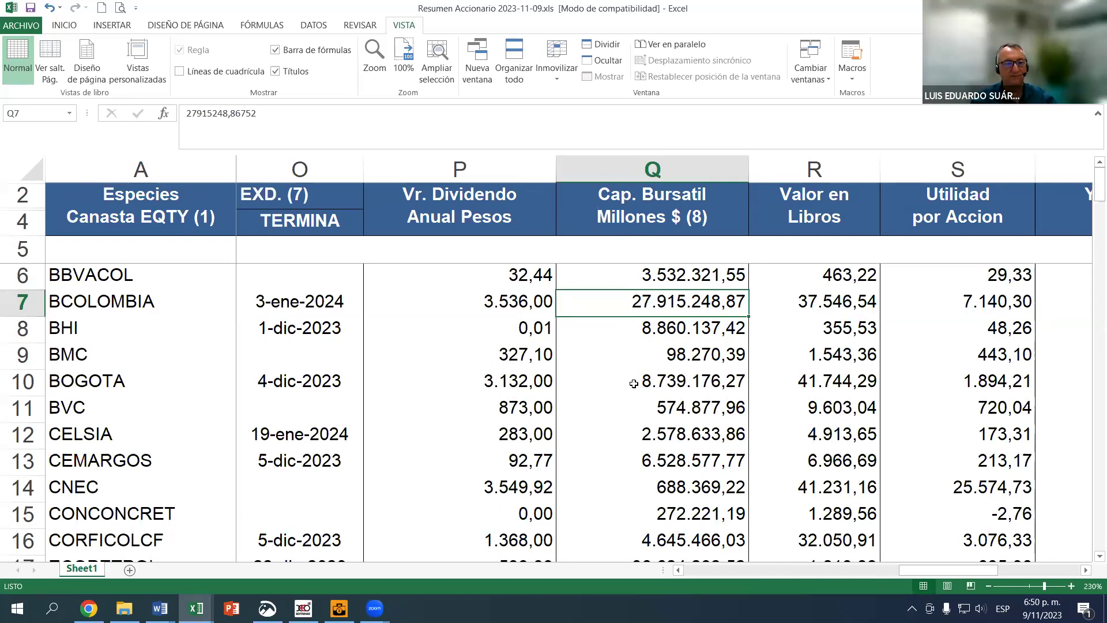
Compare the market capitalization of ECOPETROL in row 17 with that of FABRICATO in row 22
{"action": "scroll", "coordinate": [634, 384], "scroll_direction": "down", "scroll_amount": 1}
{"action": "scroll", "coordinate": [642, 396], "scroll_direction": "down", "scroll_amount": 1}
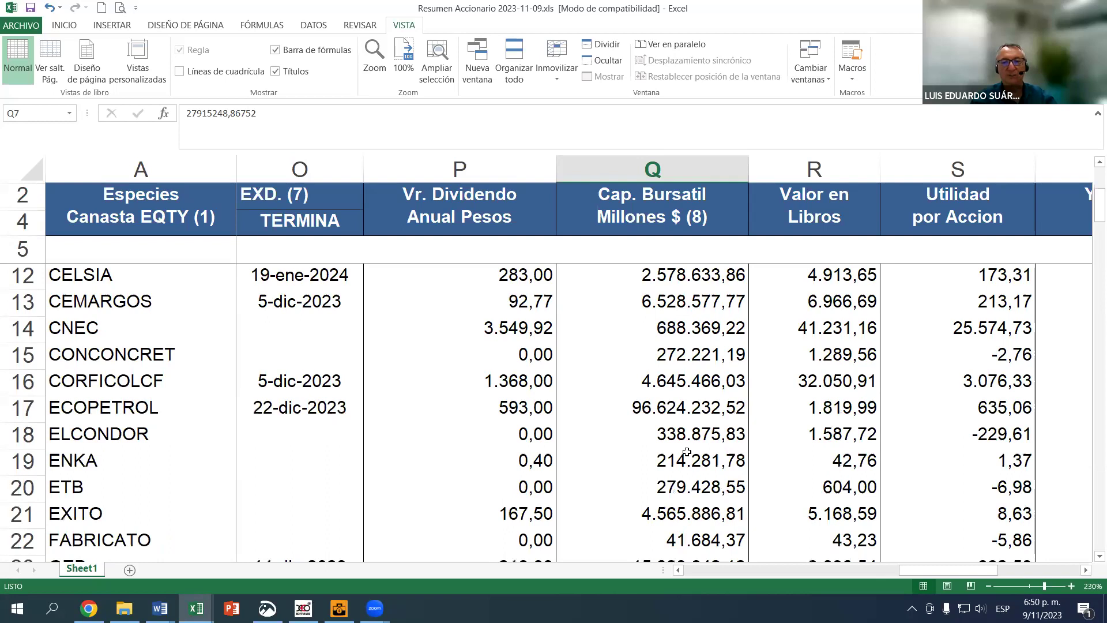
{"action": "left_click", "coordinate": [664, 409]}
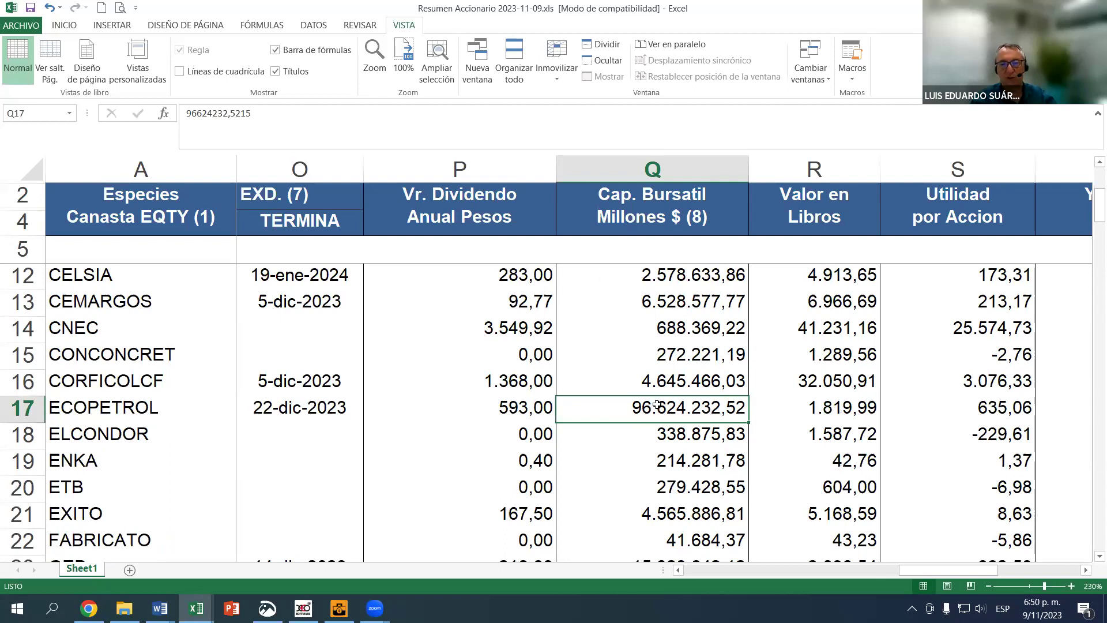
{"action": "scroll", "coordinate": [770, 455], "scroll_direction": "down", "scroll_amount": 1}
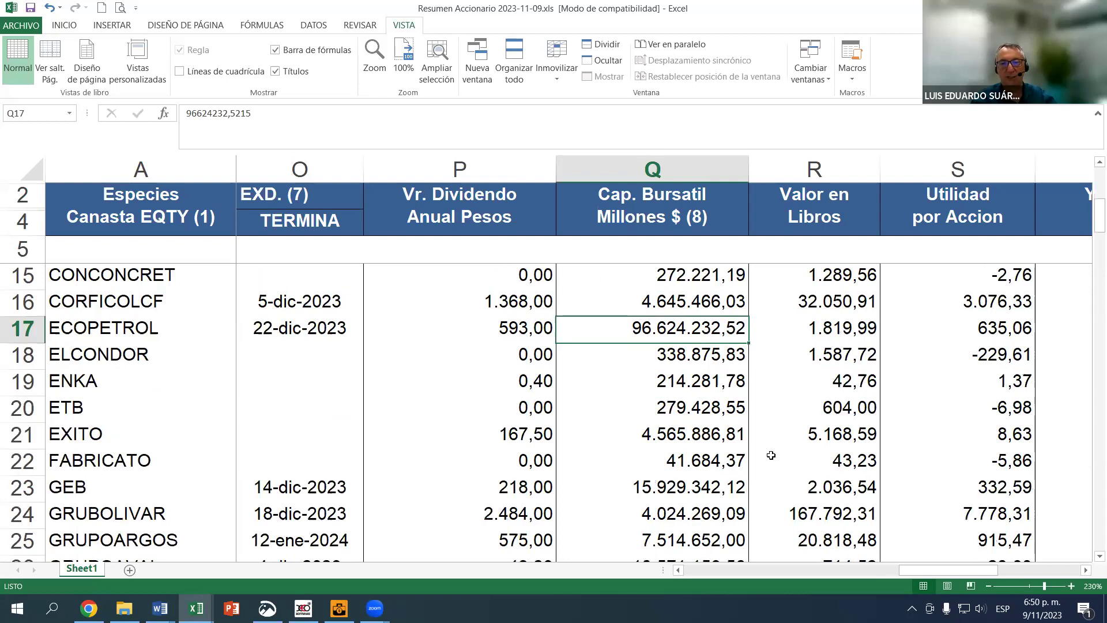
{"action": "left_click", "coordinate": [707, 462]}
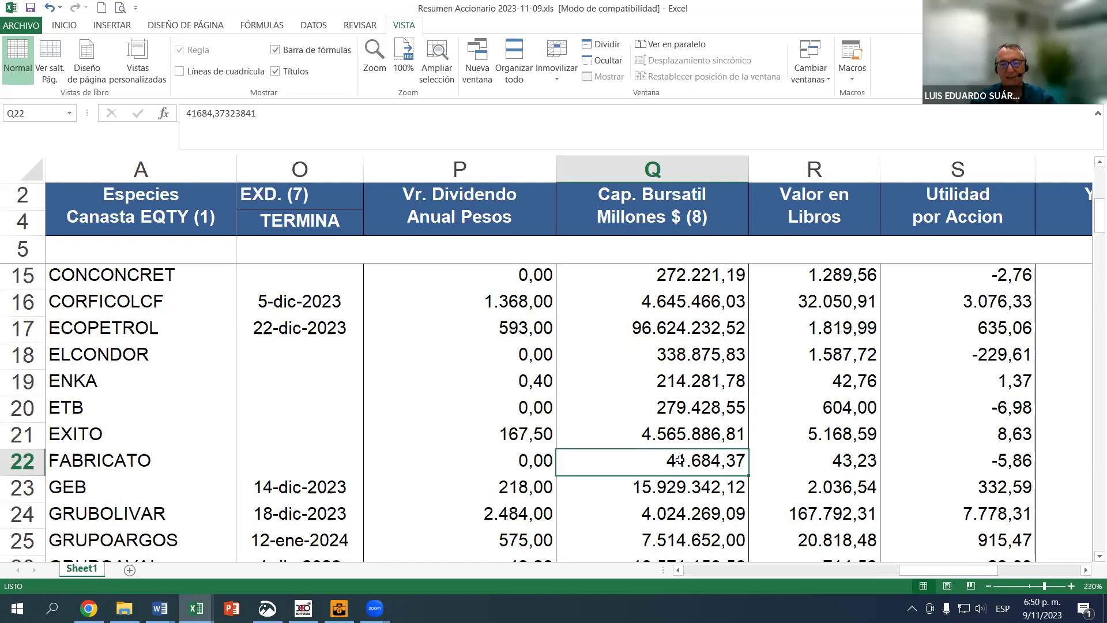
{"action": "scroll", "coordinate": [680, 465], "scroll_direction": "down", "scroll_amount": 1}
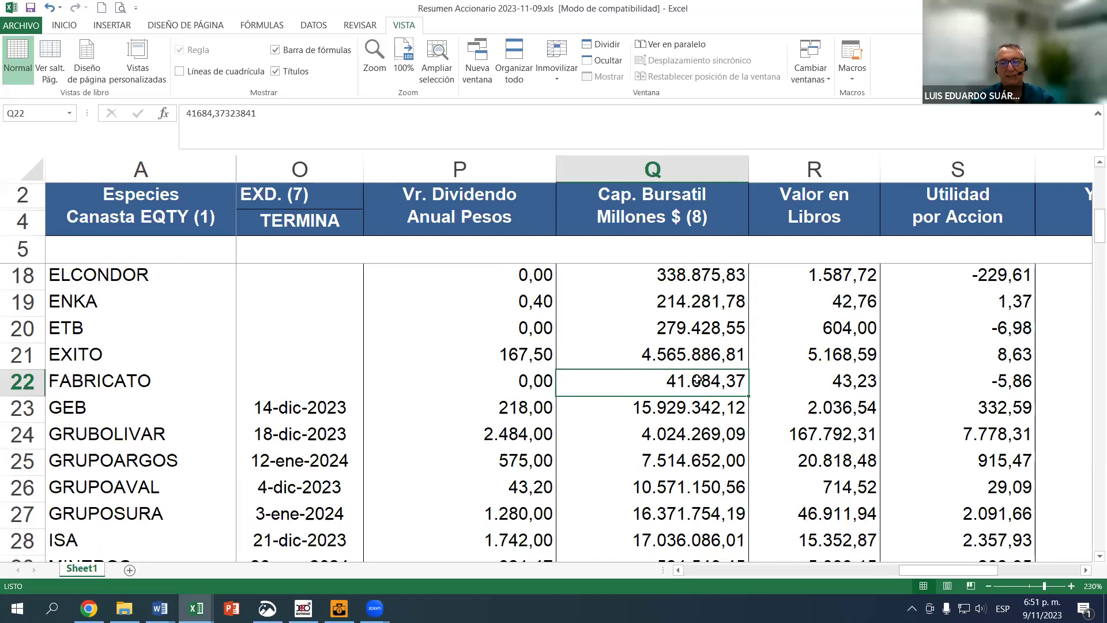
Review the remaining Cap. Bursatil values down to VALINDUSTR and return to the first species
{"action": "left_click", "coordinate": [665, 226]}
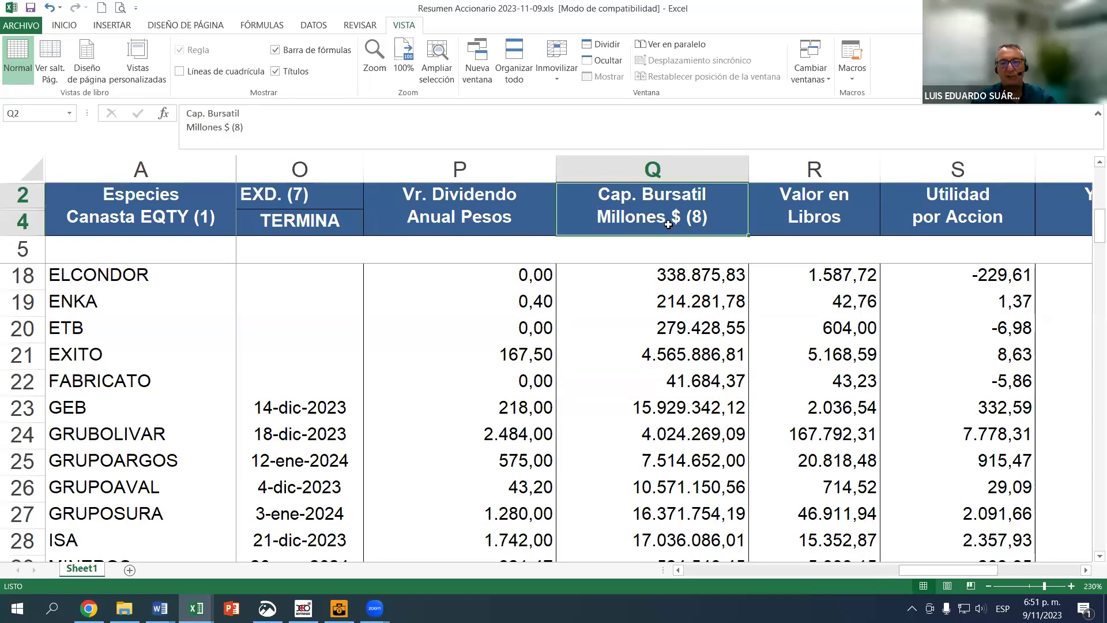
{"action": "scroll", "coordinate": [651, 445], "scroll_direction": "down", "scroll_amount": 2}
{"action": "scroll", "coordinate": [686, 449], "scroll_direction": "down", "scroll_amount": 2}
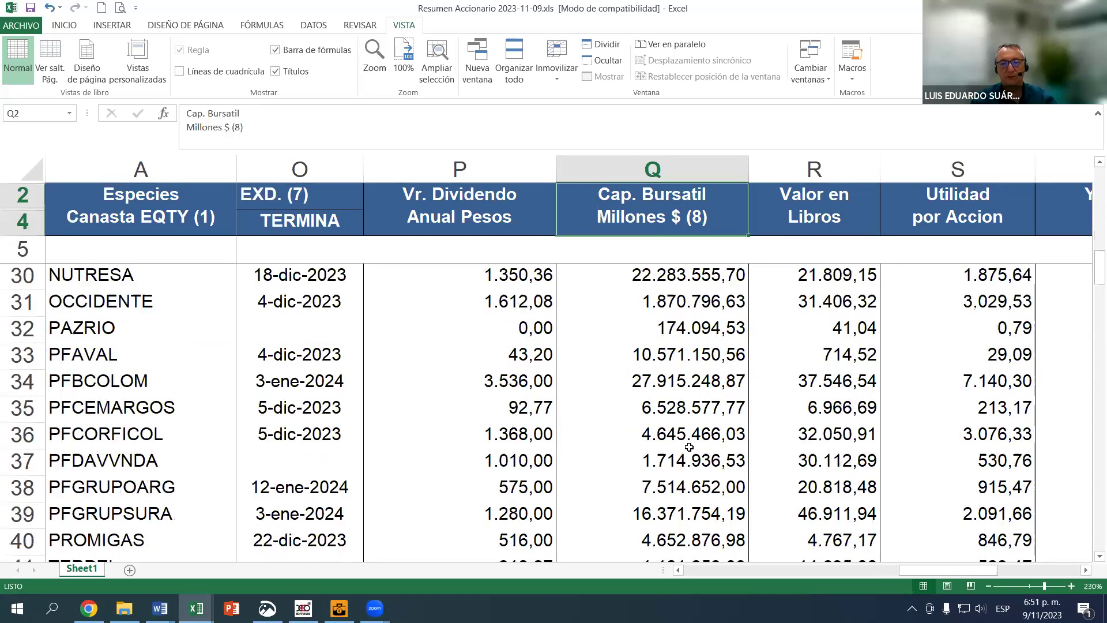
{"action": "scroll", "coordinate": [686, 439], "scroll_direction": "down", "scroll_amount": 2}
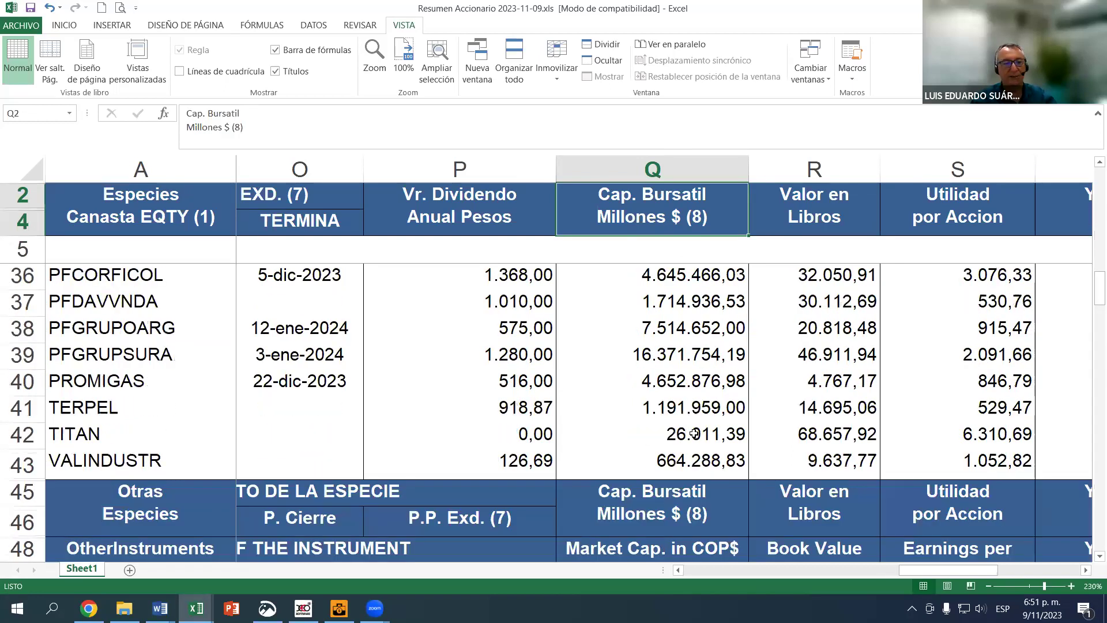
{"action": "scroll", "coordinate": [707, 459], "scroll_direction": "up", "scroll_amount": 3}
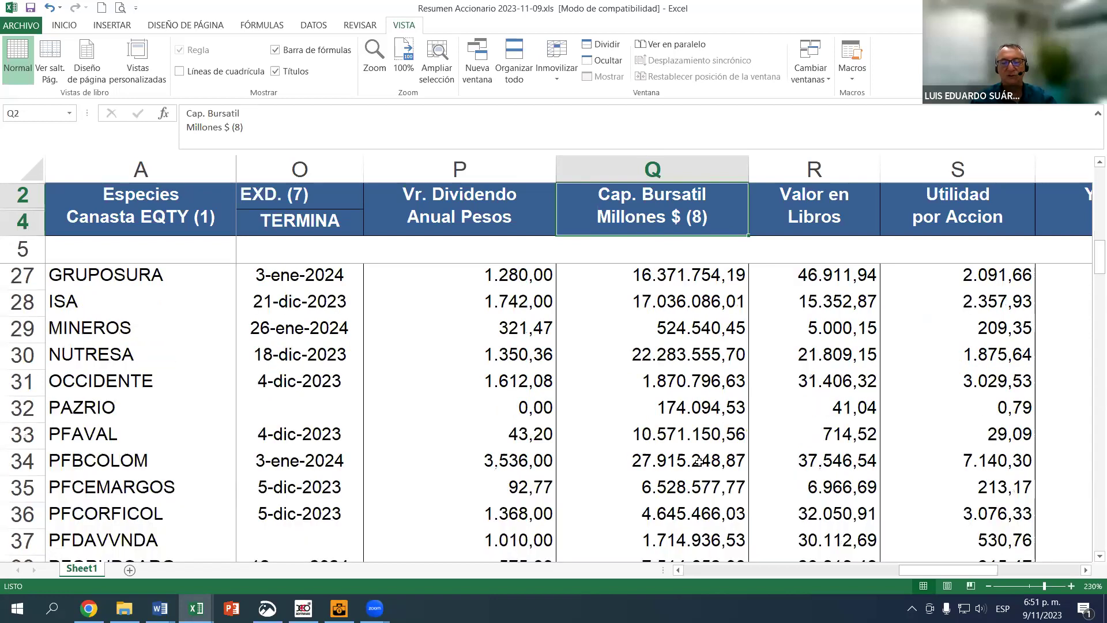
{"action": "scroll", "coordinate": [696, 461], "scroll_direction": "up", "scroll_amount": 7}
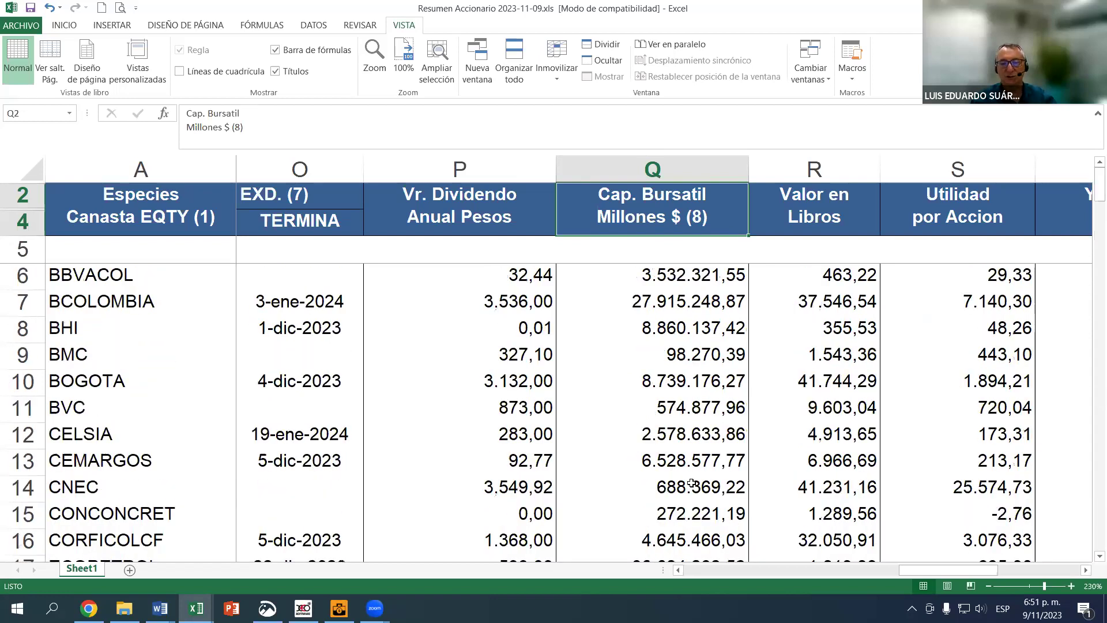
Enter the label "Valor intrínseco" in cell R5, under the Valor en Libros heading
{"action": "left_click_drag", "start_coordinate": [921, 572], "coordinate": [951, 571]}
{"action": "scroll", "coordinate": [519, 208], "scroll_direction": "right", "scroll_amount": 1}
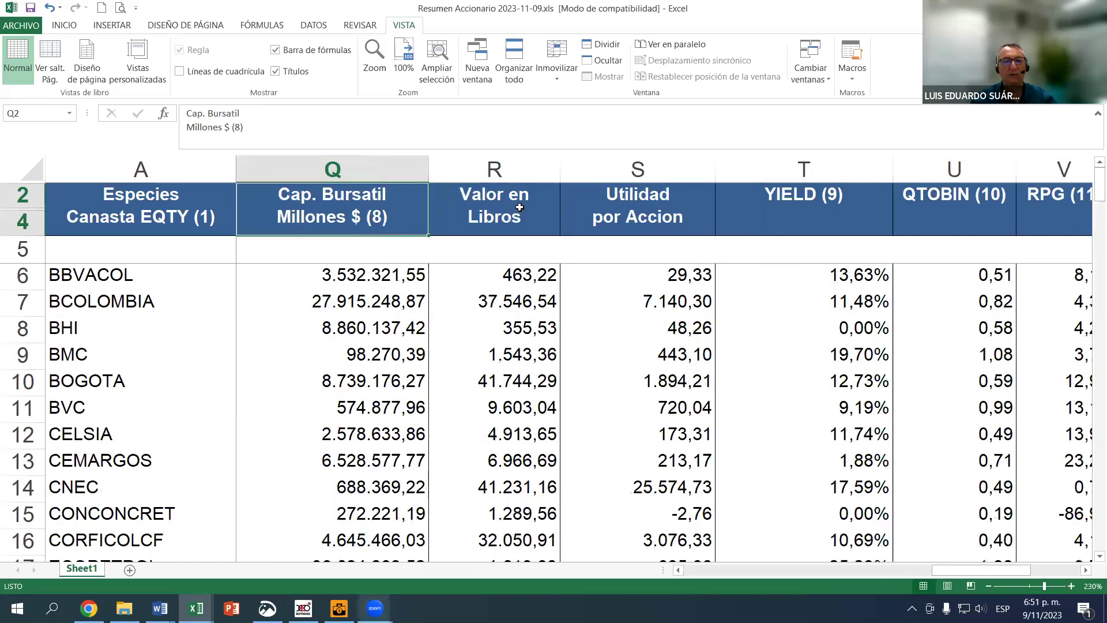
{"action": "left_click", "coordinate": [519, 208]}
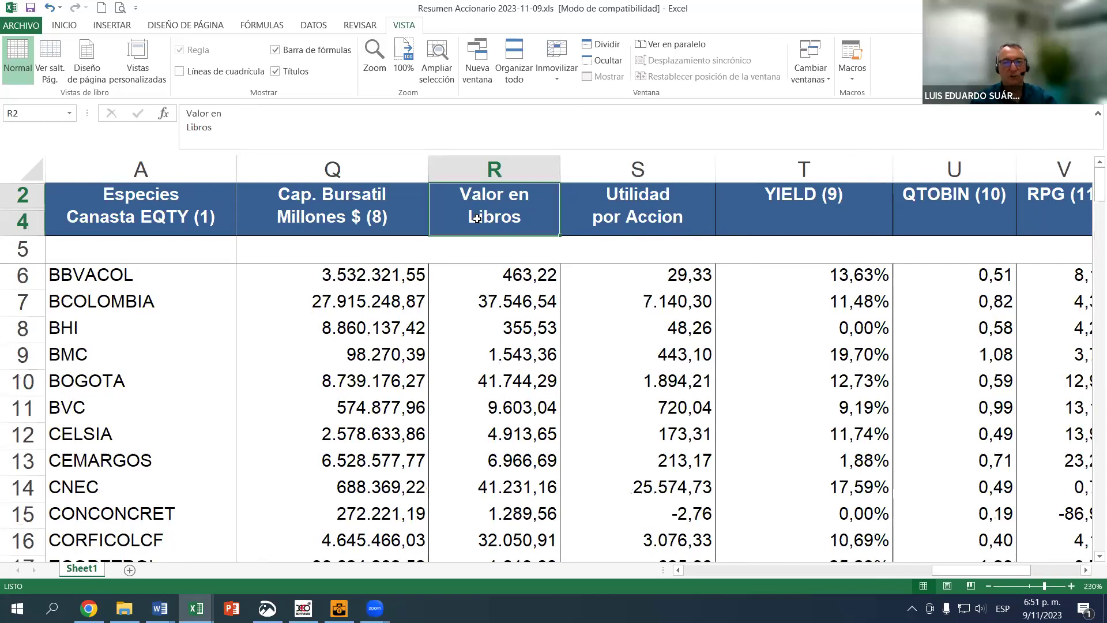
{"action": "left_click", "coordinate": [483, 251]}
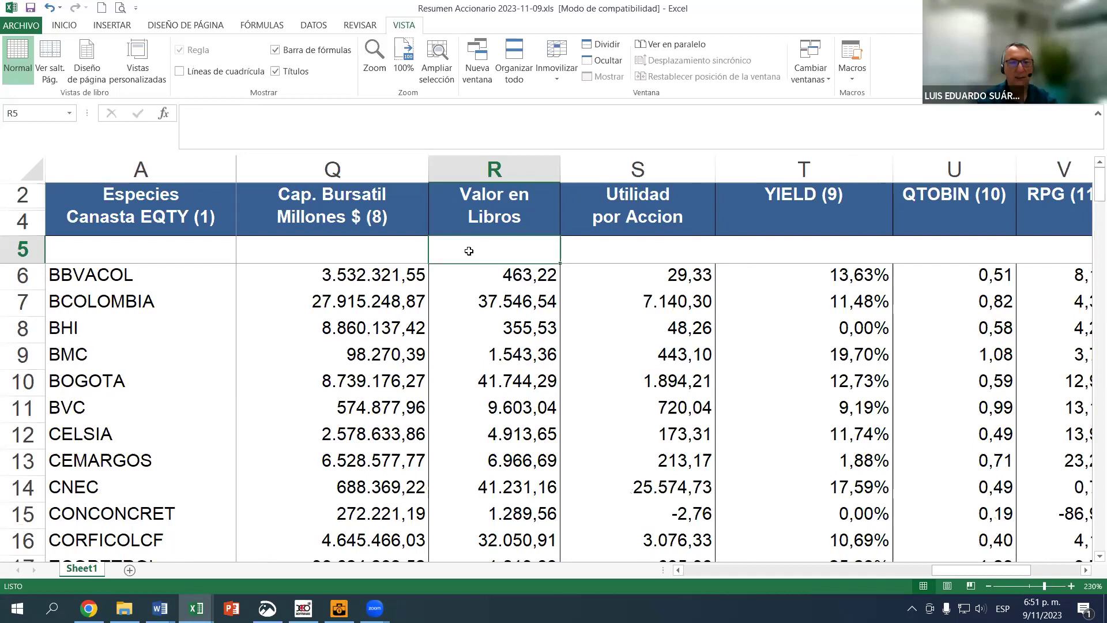
{"action": "type", "text": "valor en"}
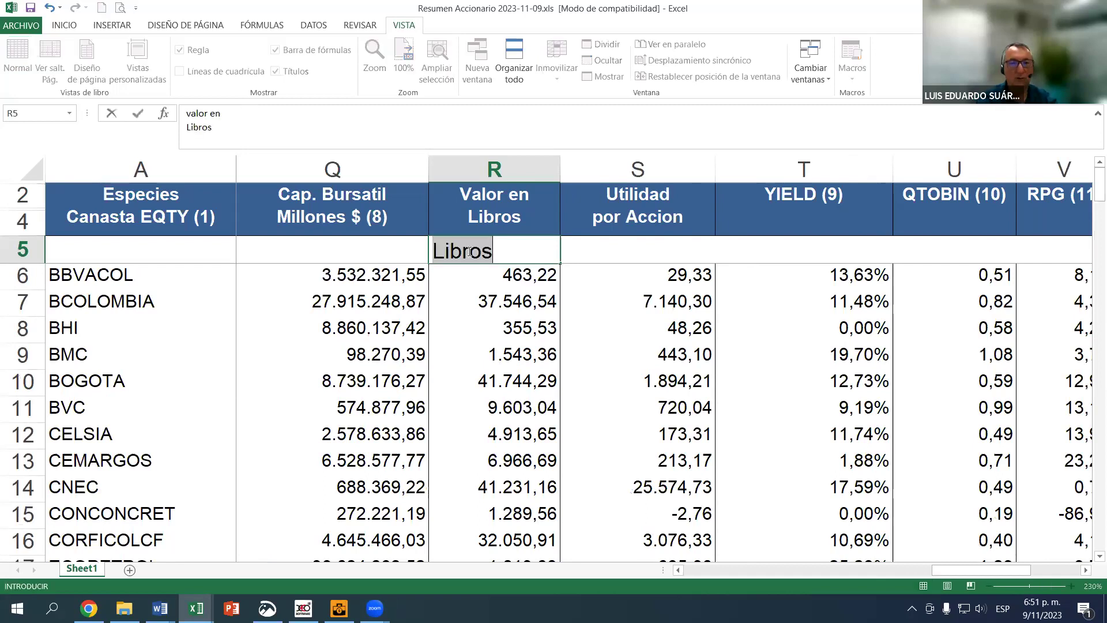
{"action": "type", "text": "V"}
{"action": "key", "text": "BackSpace"}
{"action": "type", "text": "AL"}
{"action": "key", "text": "BackSpace"}
{"action": "key", "text": "BackSpace"}
{"action": "key", "text": "BackSpace"}
{"action": "type", "text": "Val"}
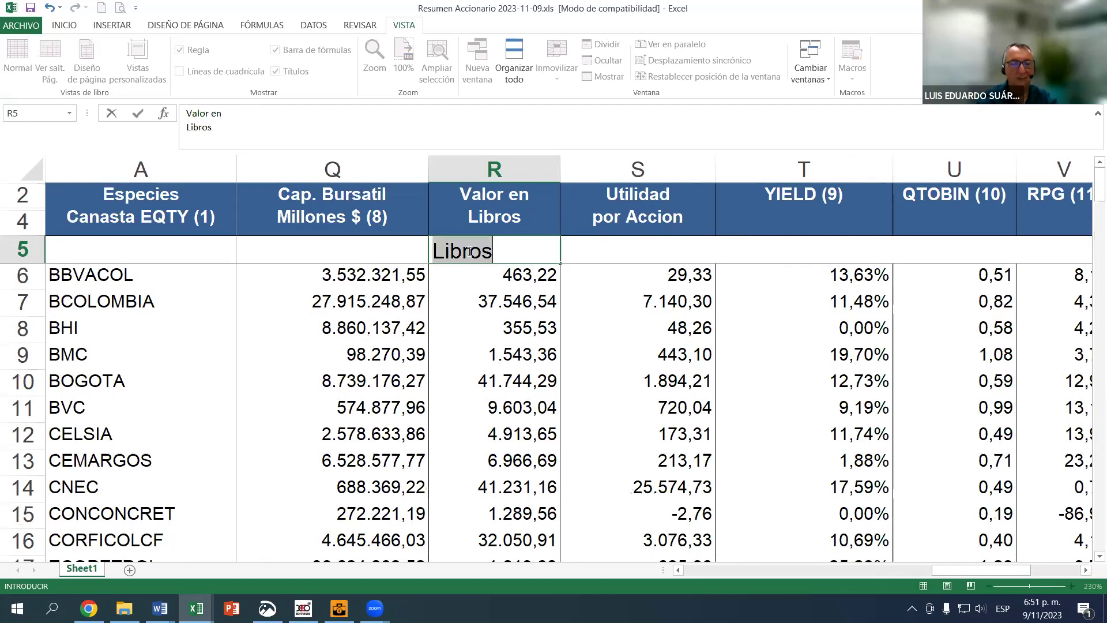
{"action": "key", "text": "BackSpace"}
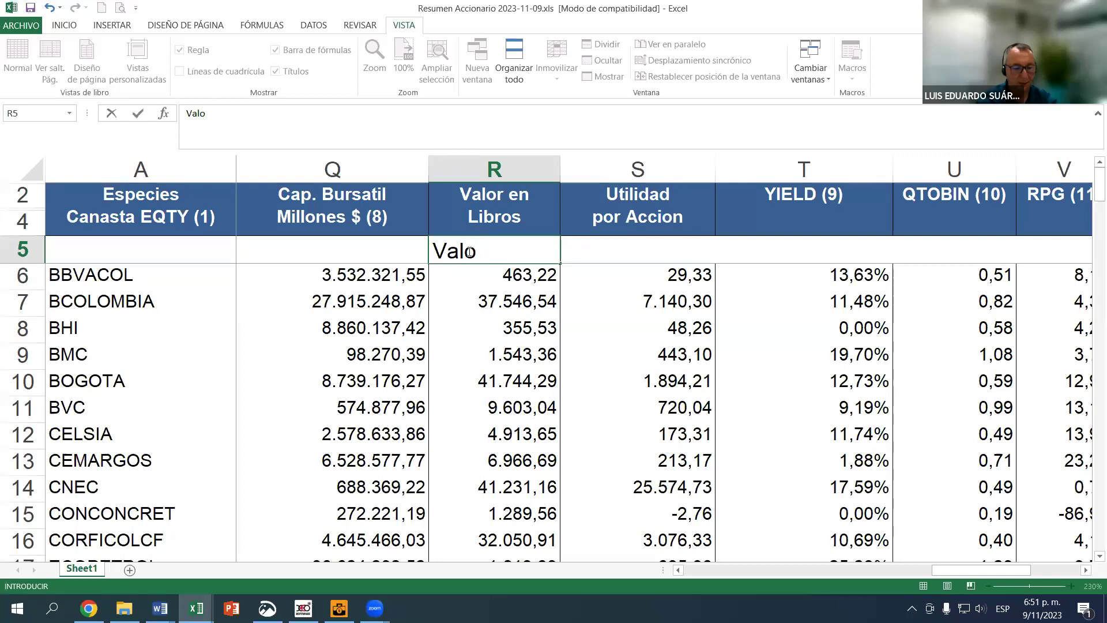
{"action": "type", "text": "r"}
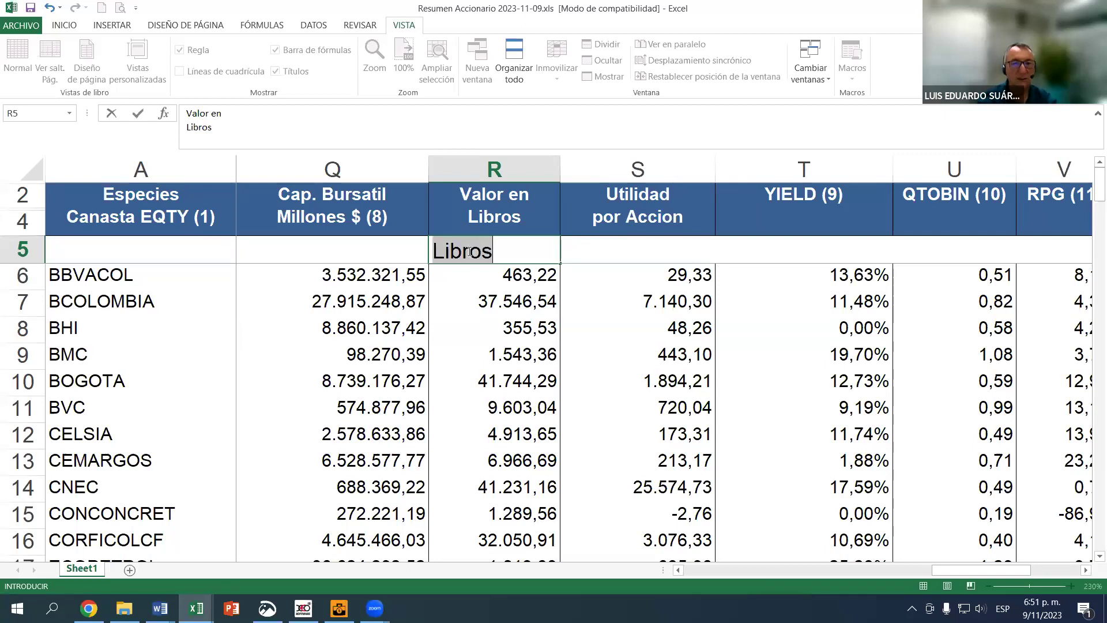
{"action": "type", "text": " in"}
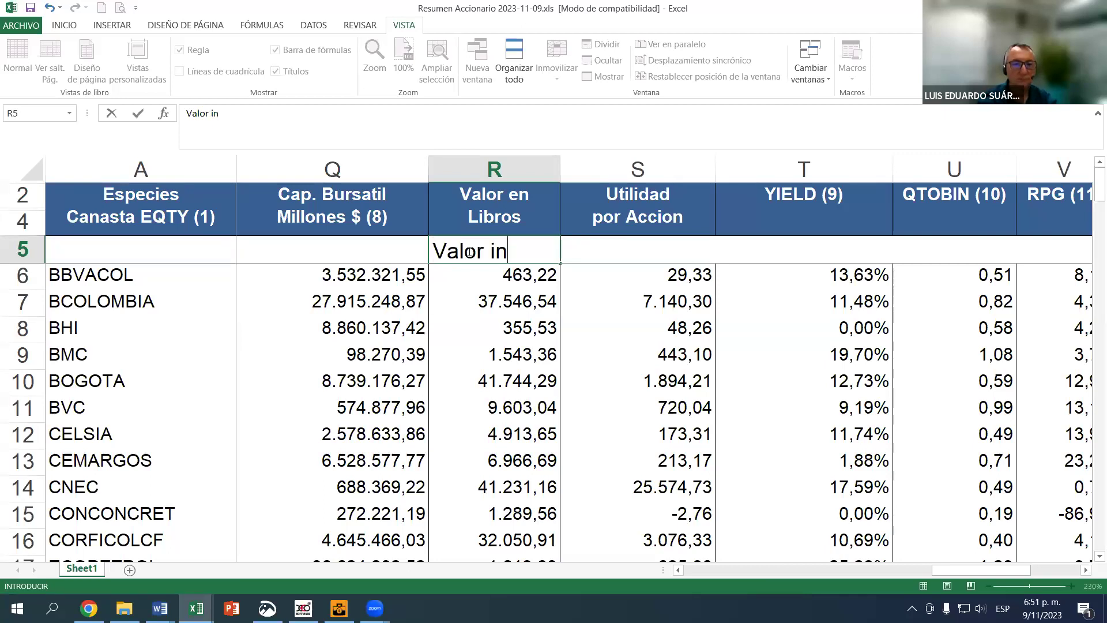
{"action": "type", "text": "trínseco"}
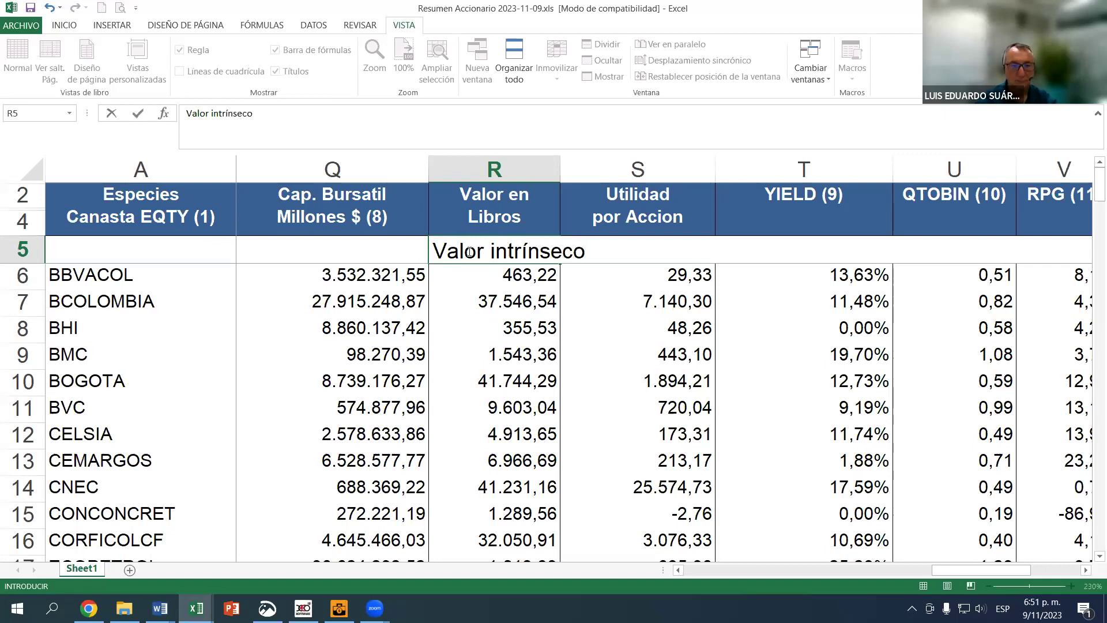
{"action": "key", "text": "ctrl+Return"}
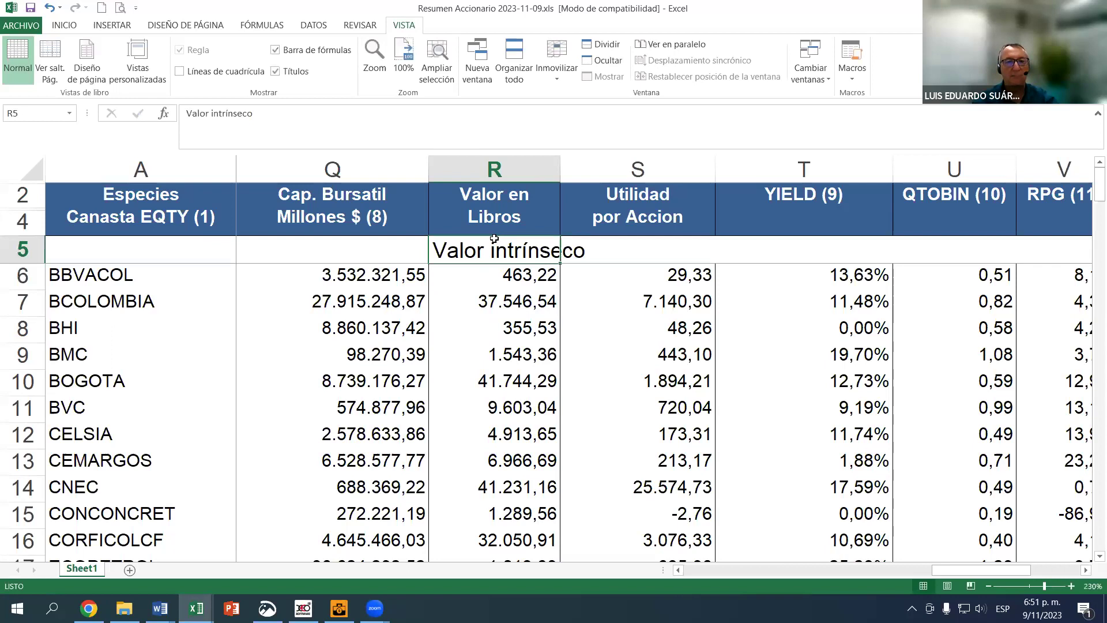
Reduce the font size of the Valor intrínseco label in R5 to 8
{"action": "left_click", "coordinate": [64, 23]}
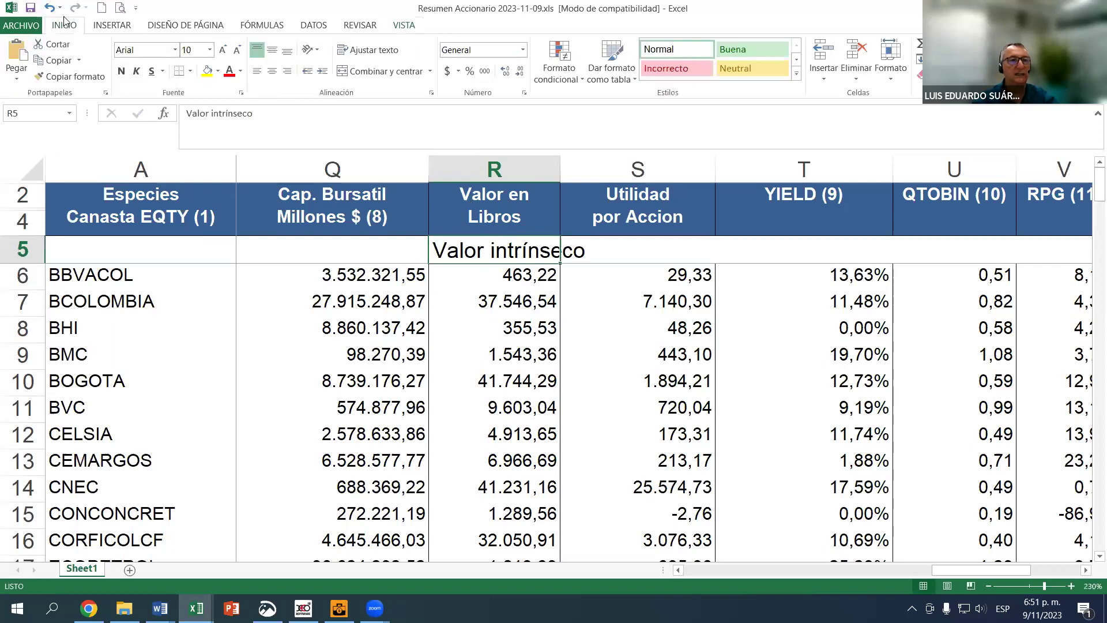
{"action": "left_click", "coordinate": [210, 51]}
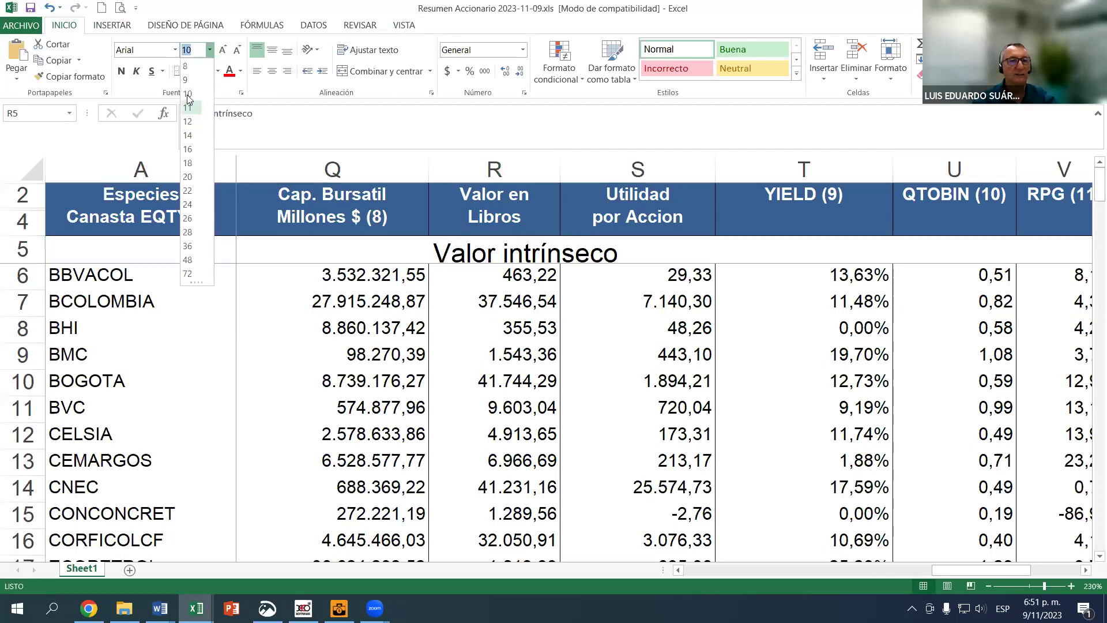
{"action": "left_click", "coordinate": [210, 50]}
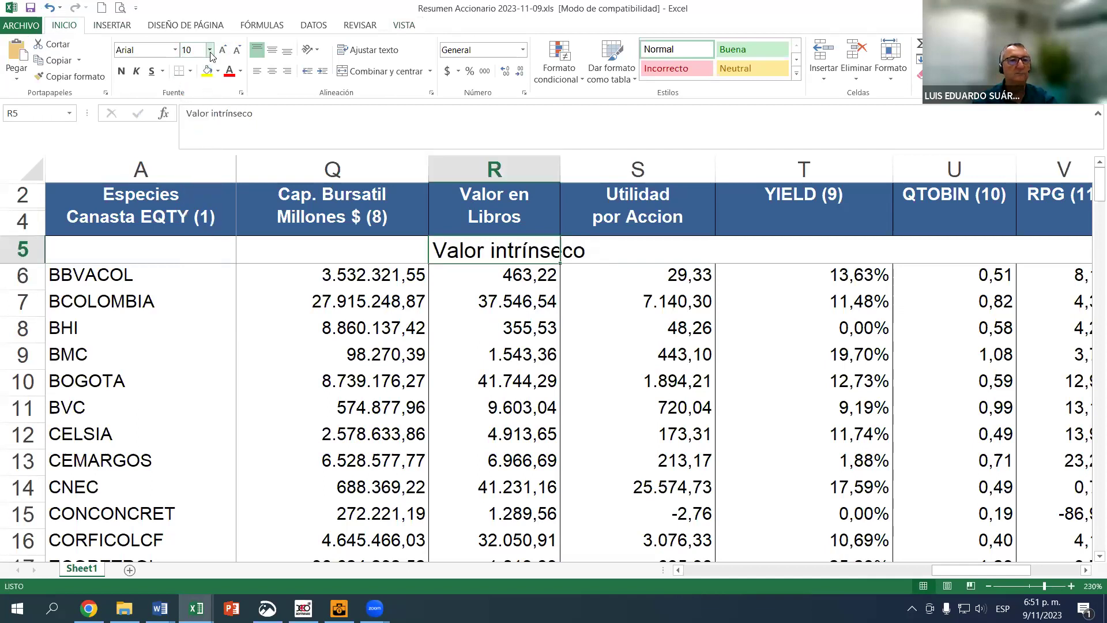
{"action": "left_click", "coordinate": [210, 50]}
{"action": "left_click", "coordinate": [193, 78]}
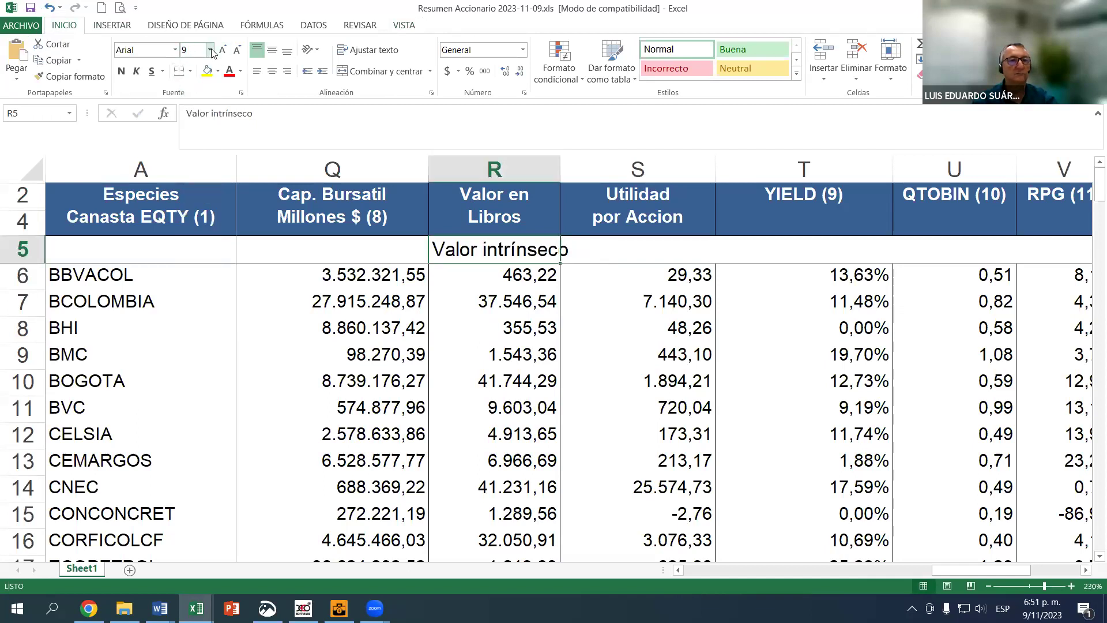
{"action": "left_click", "coordinate": [210, 51]}
{"action": "left_click", "coordinate": [193, 64]}
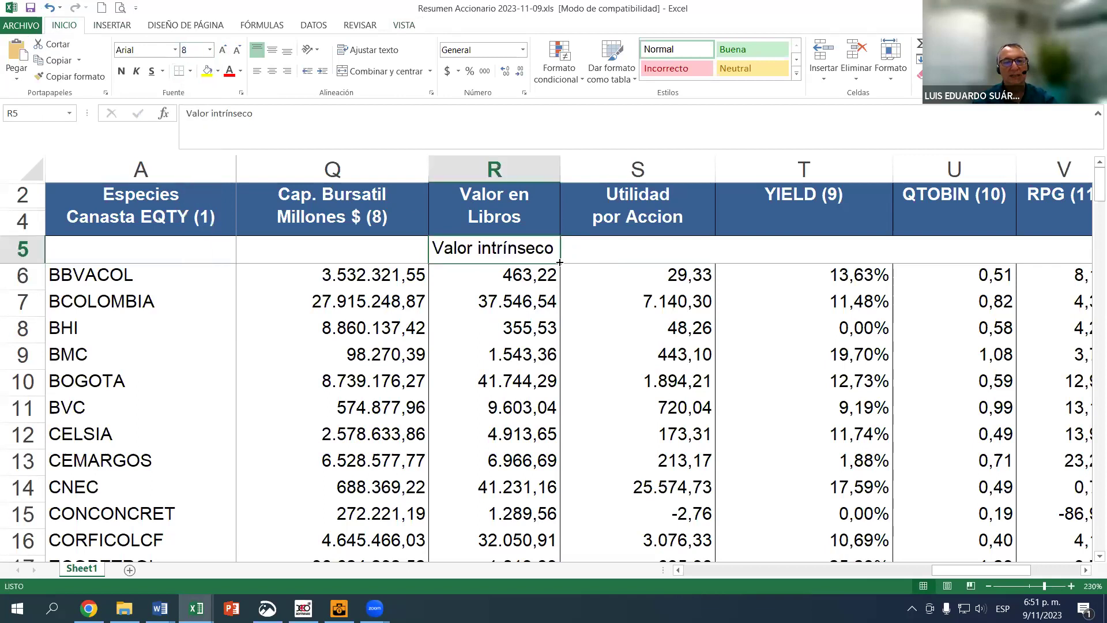
Check BBVACOL's book value and compare BCOLOMBIA's book value in R7 with its last price in J7
{"action": "left_click", "coordinate": [505, 277]}
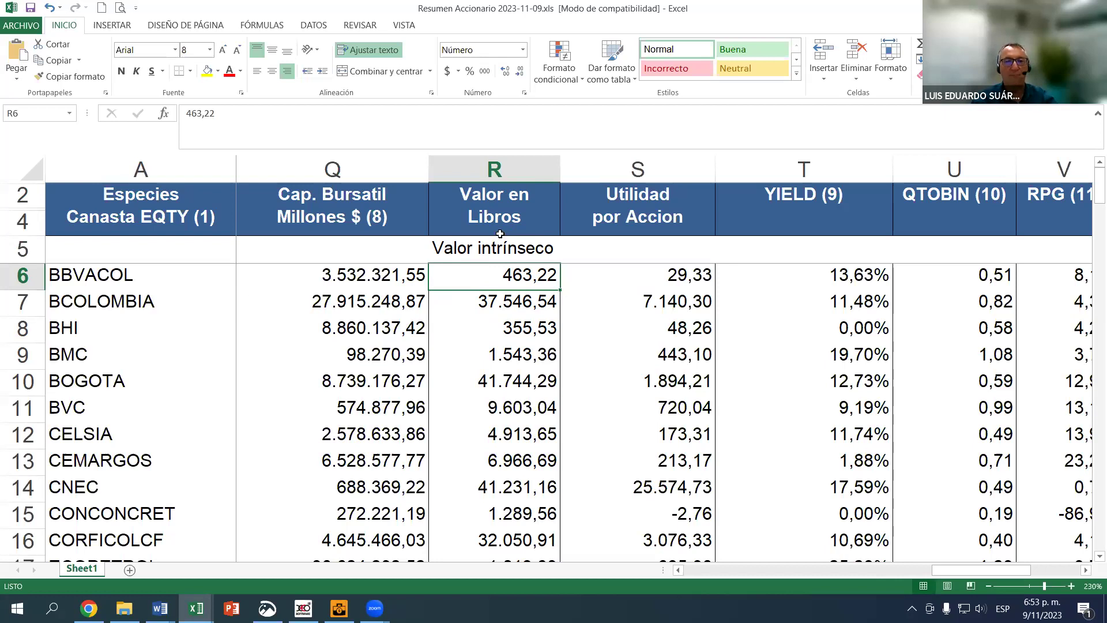
{"action": "left_click", "coordinate": [508, 307]}
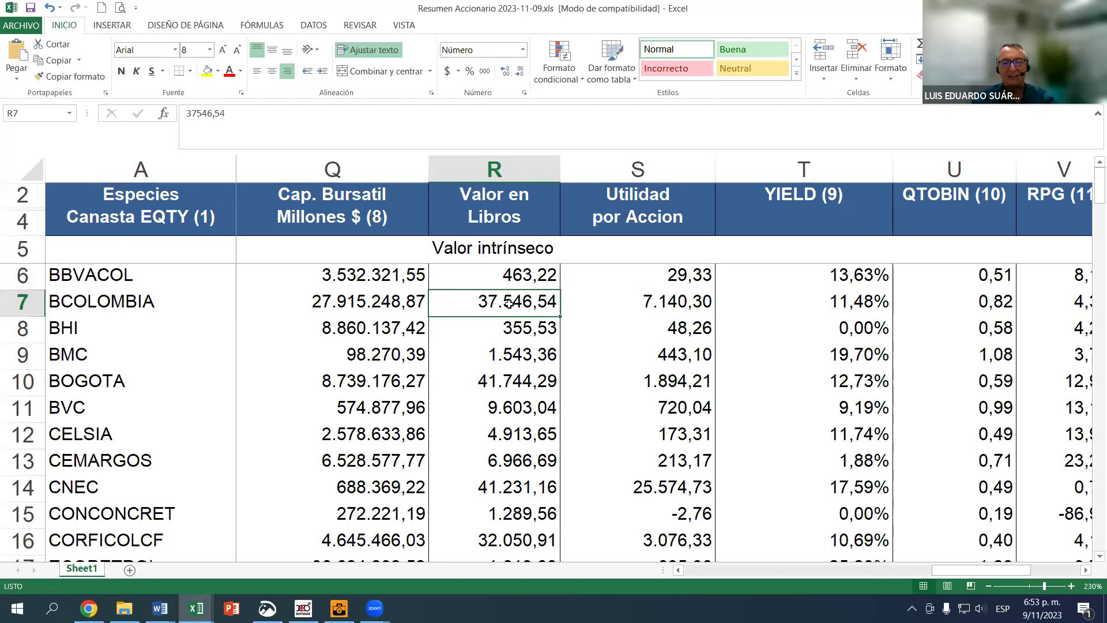
{"action": "left_click", "coordinate": [683, 570]}
{"action": "left_click", "coordinate": [683, 569]}
{"action": "left_click", "coordinate": [683, 568]}
{"action": "left_click", "coordinate": [683, 569]}
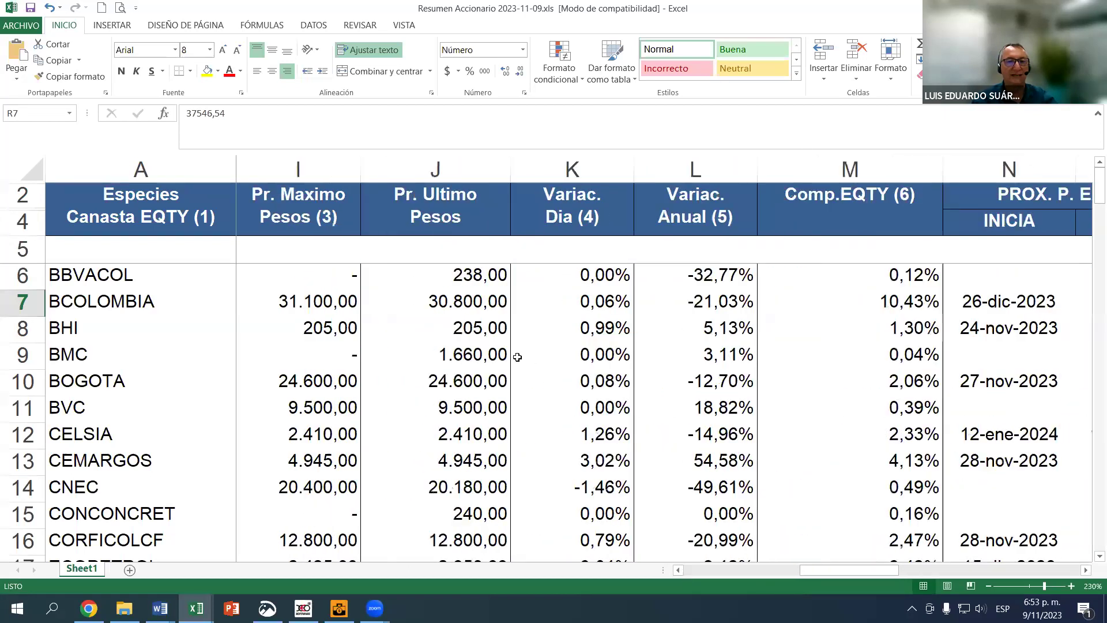
{"action": "left_click", "coordinate": [485, 301]}
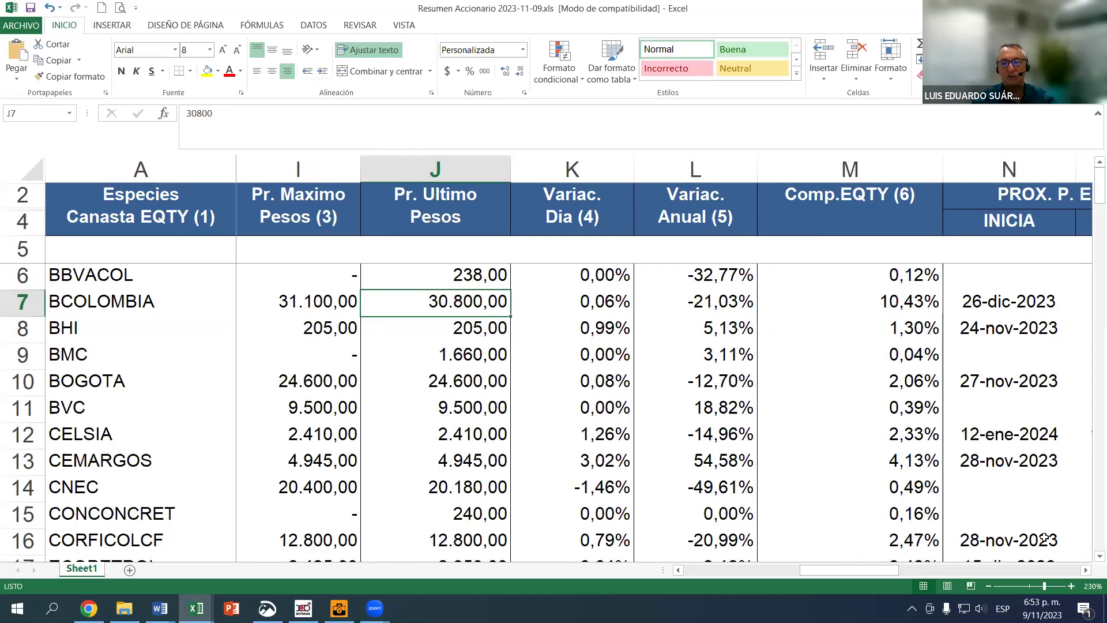
Return to the Valor en Libros column and check BCOLOMBIA's book value in R7
{"action": "left_click", "coordinate": [1083, 571]}
{"action": "left_click", "coordinate": [1078, 570]}
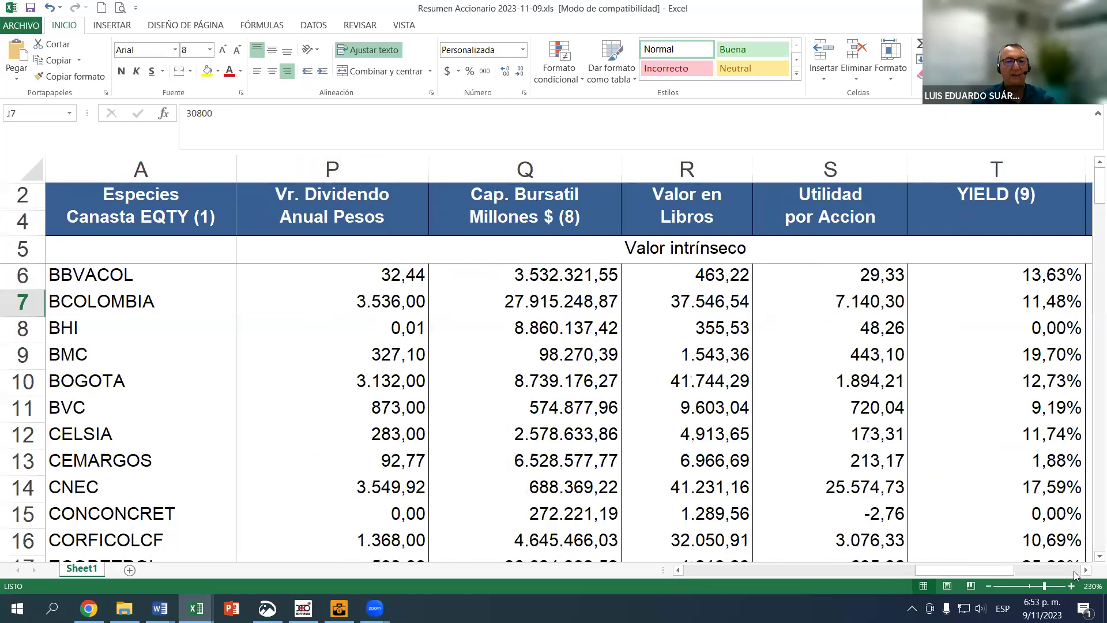
{"action": "left_click", "coordinate": [1073, 573]}
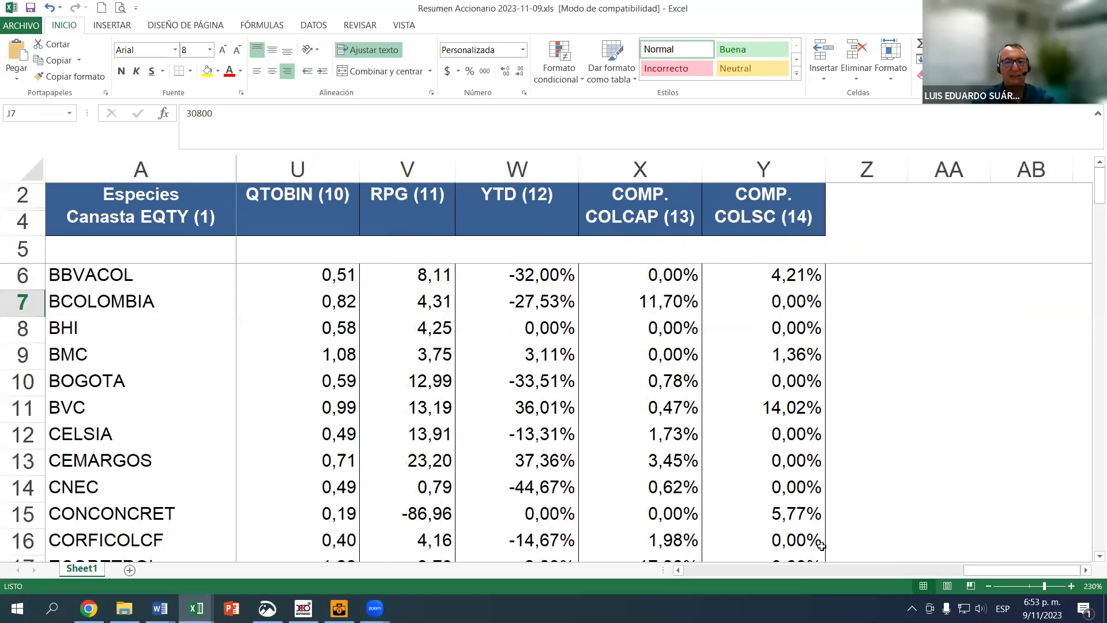
{"action": "left_click", "coordinate": [680, 571]}
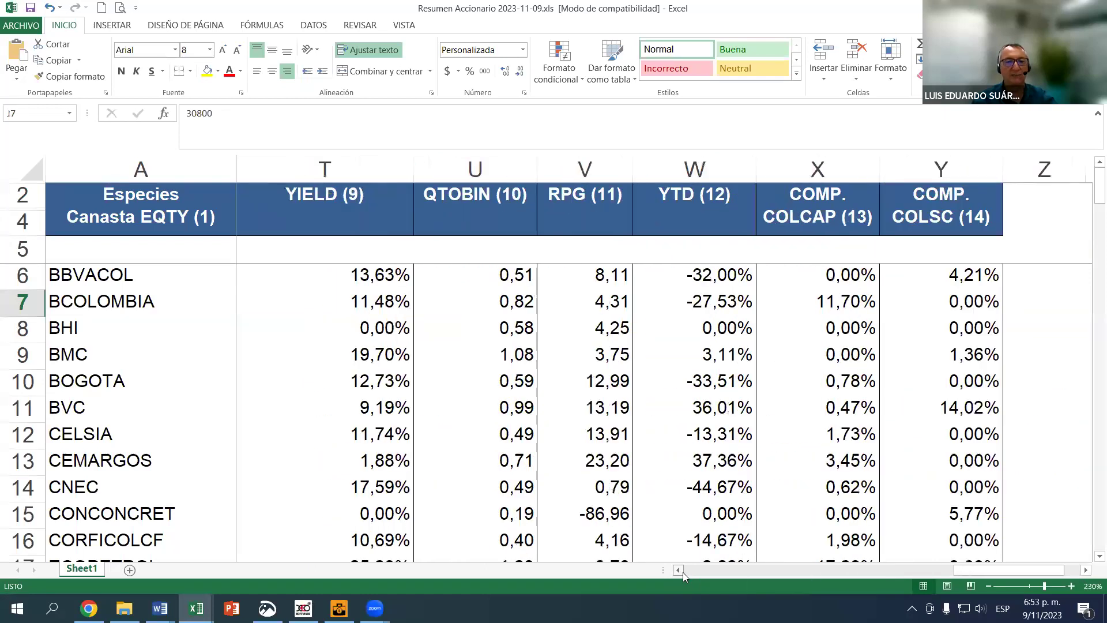
{"action": "left_click", "coordinate": [682, 572]}
{"action": "left_click", "coordinate": [682, 572]}
{"action": "left_click", "coordinate": [683, 572]}
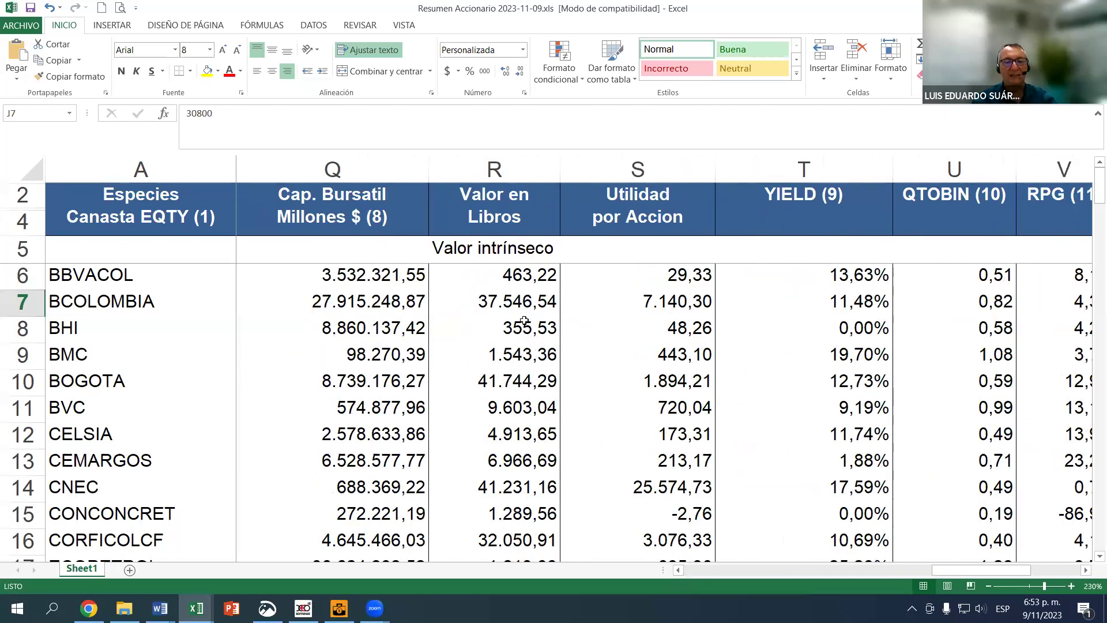
{"action": "left_click", "coordinate": [519, 301]}
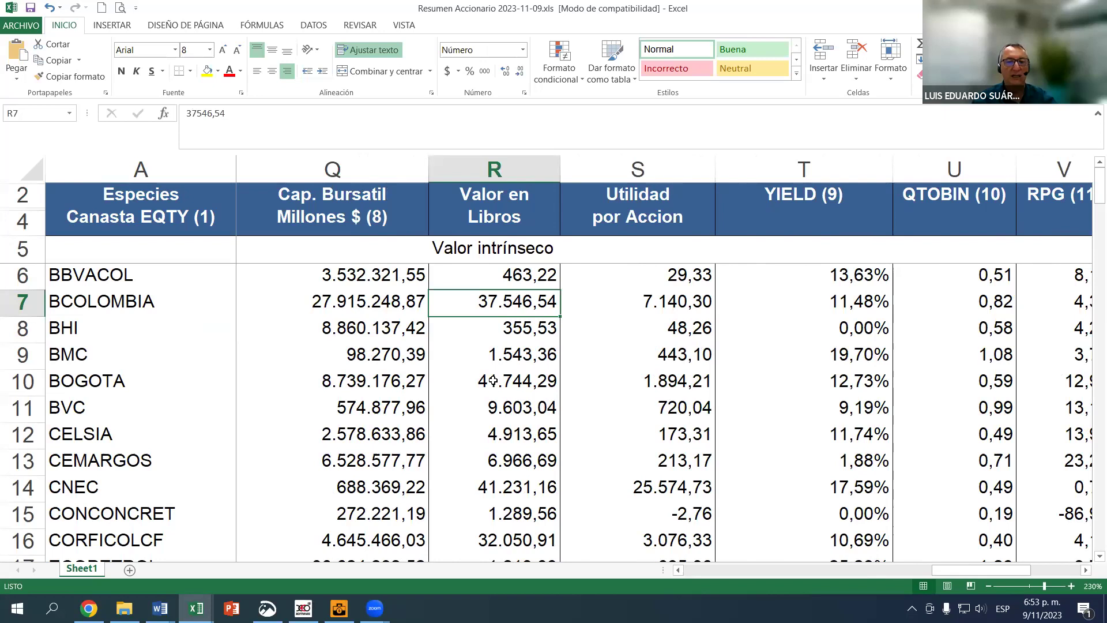
Compare ECOPETROL's book value in R17 with its last price in J17
{"action": "scroll", "coordinate": [493, 381], "scroll_direction": "down", "scroll_amount": 1}
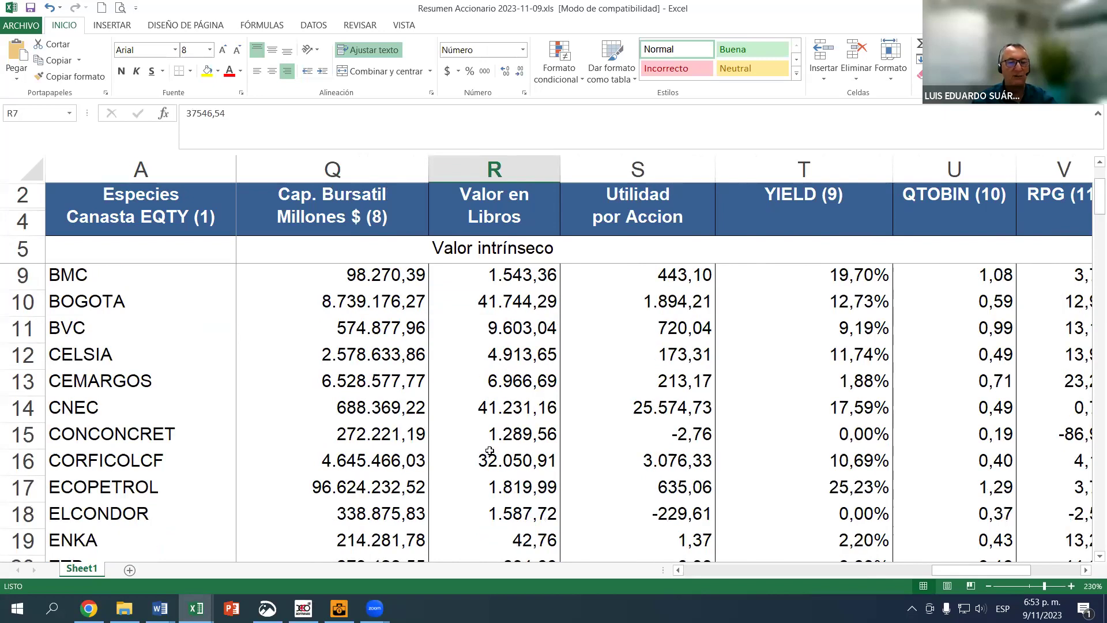
{"action": "left_click", "coordinate": [502, 494]}
{"action": "scroll", "coordinate": [506, 479], "scroll_direction": "down", "scroll_amount": 1}
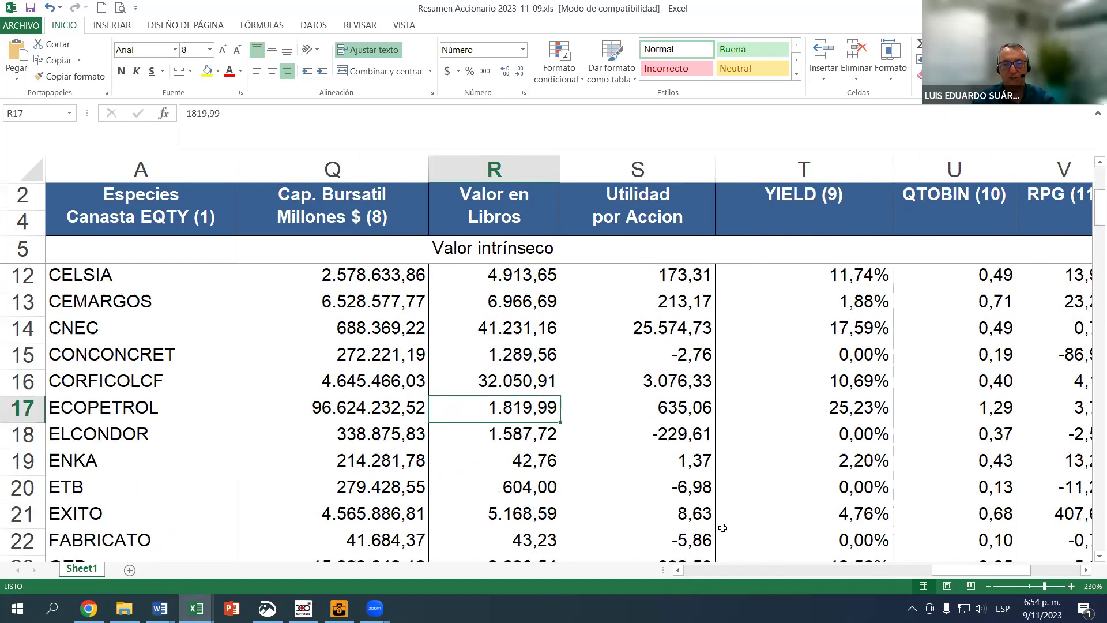
{"action": "left_click_drag", "start_coordinate": [934, 571], "coordinate": [803, 577]}
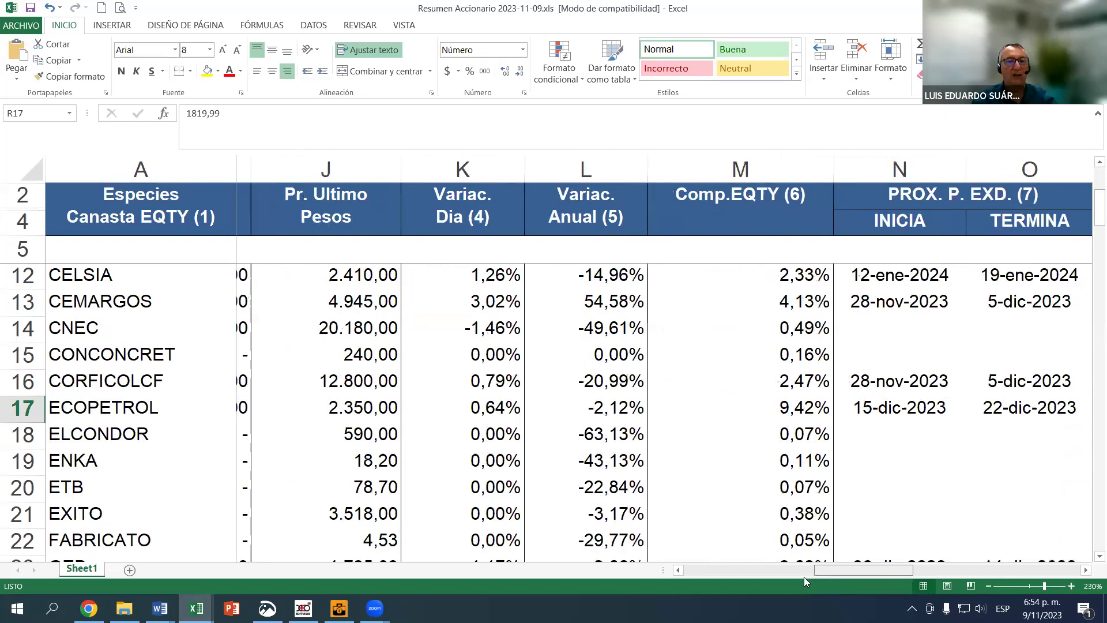
{"action": "left_click", "coordinate": [334, 409]}
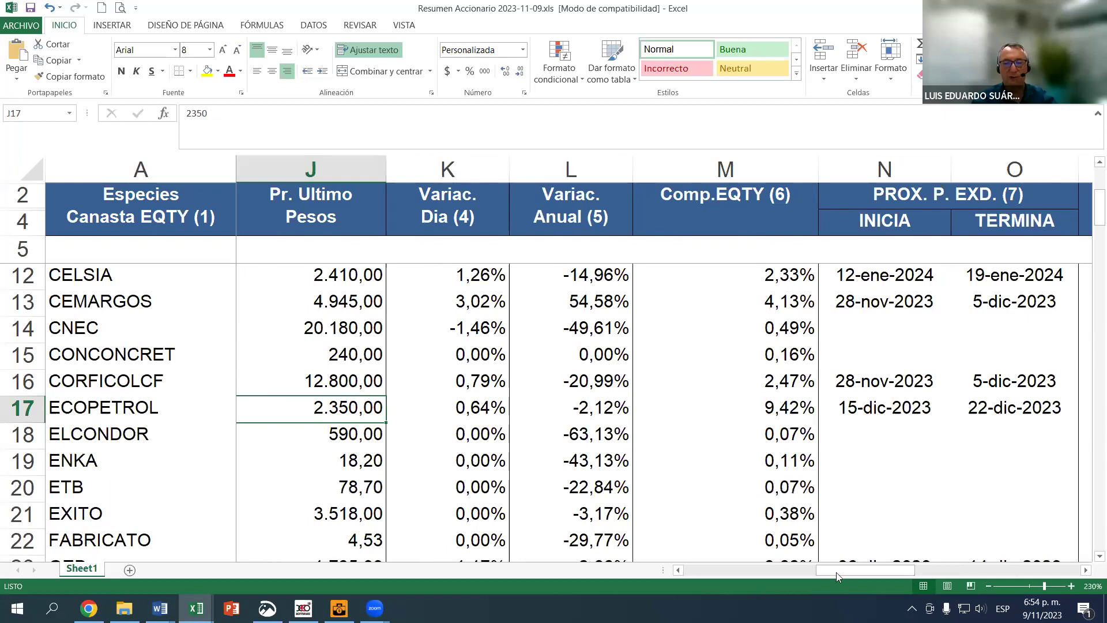
{"action": "left_click_drag", "start_coordinate": [836, 570], "coordinate": [938, 569]}
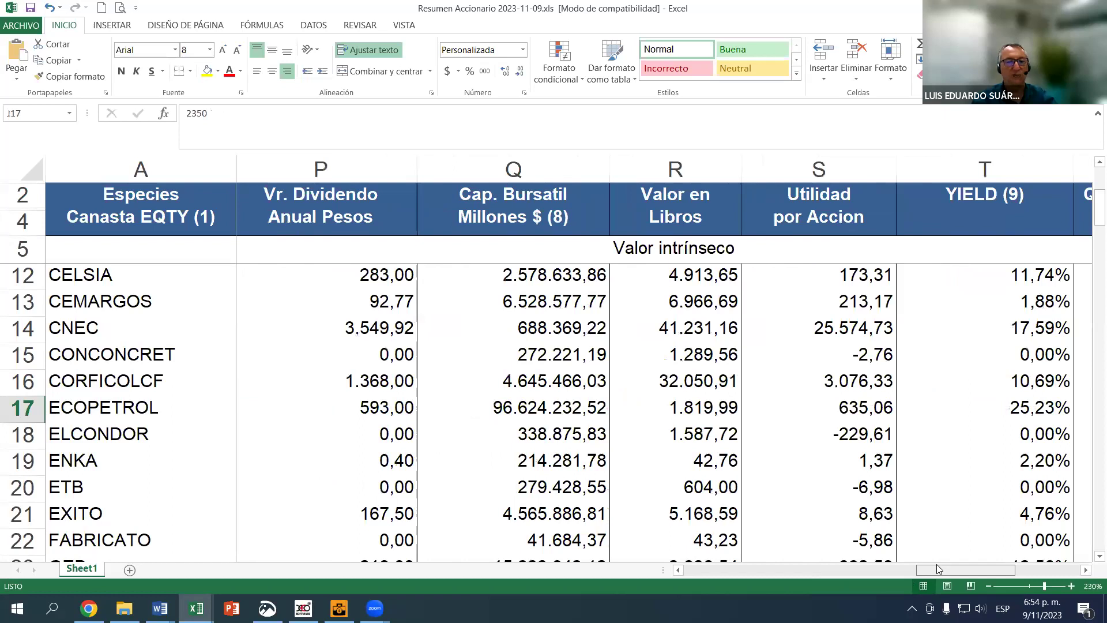
{"action": "left_click", "coordinate": [721, 409]}
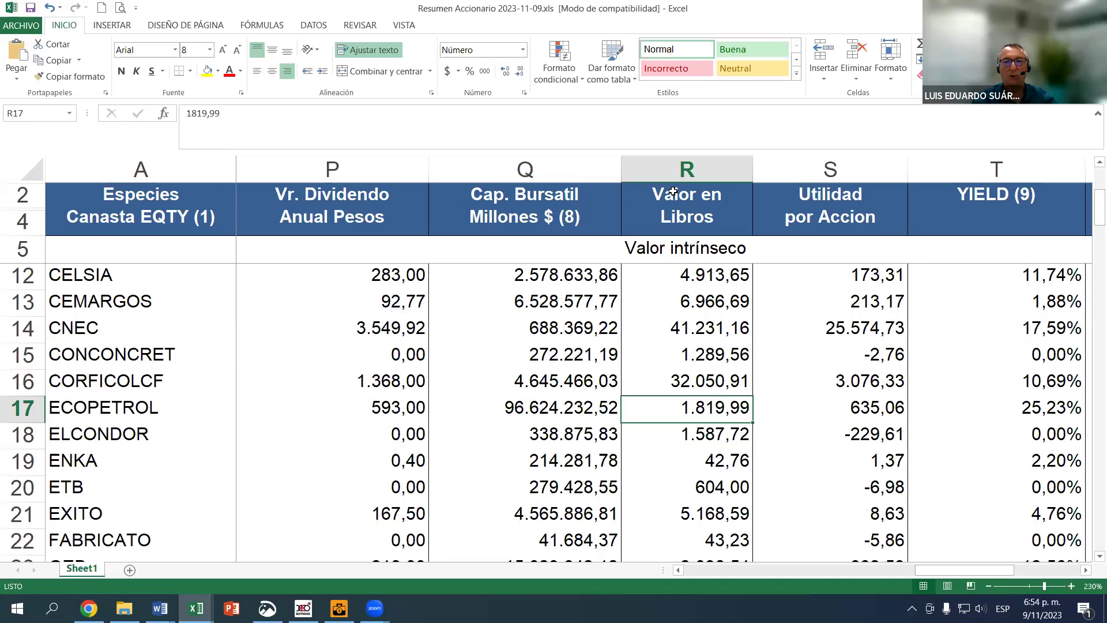
Examine the Utilidad por Accion values in column S from CELSIA to CONCONCRET, matching CONCONCRET's figure in S15 to its name
{"action": "left_click_drag", "start_coordinate": [951, 572], "coordinate": [971, 567]}
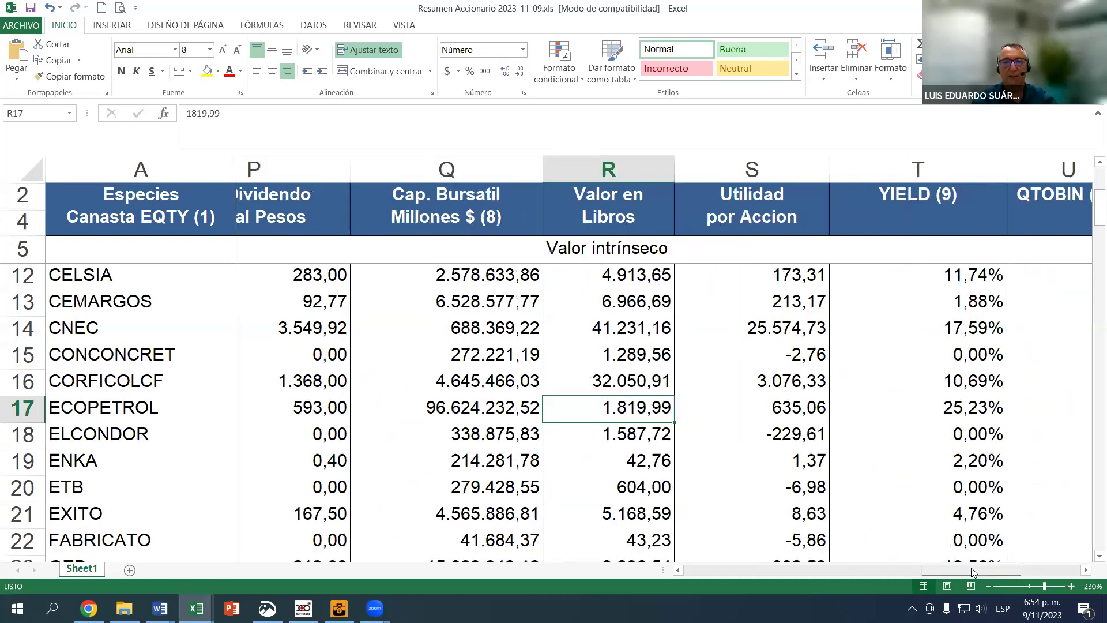
{"action": "left_click", "coordinate": [634, 271]}
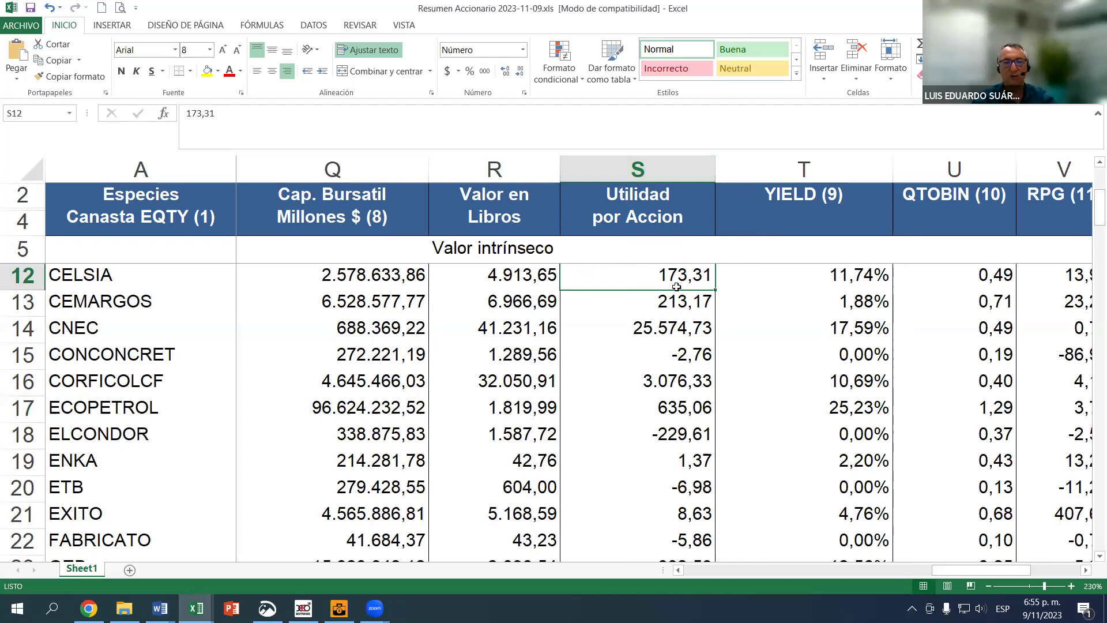
{"action": "left_click", "coordinate": [686, 333]}
{"action": "left_click", "coordinate": [684, 354]}
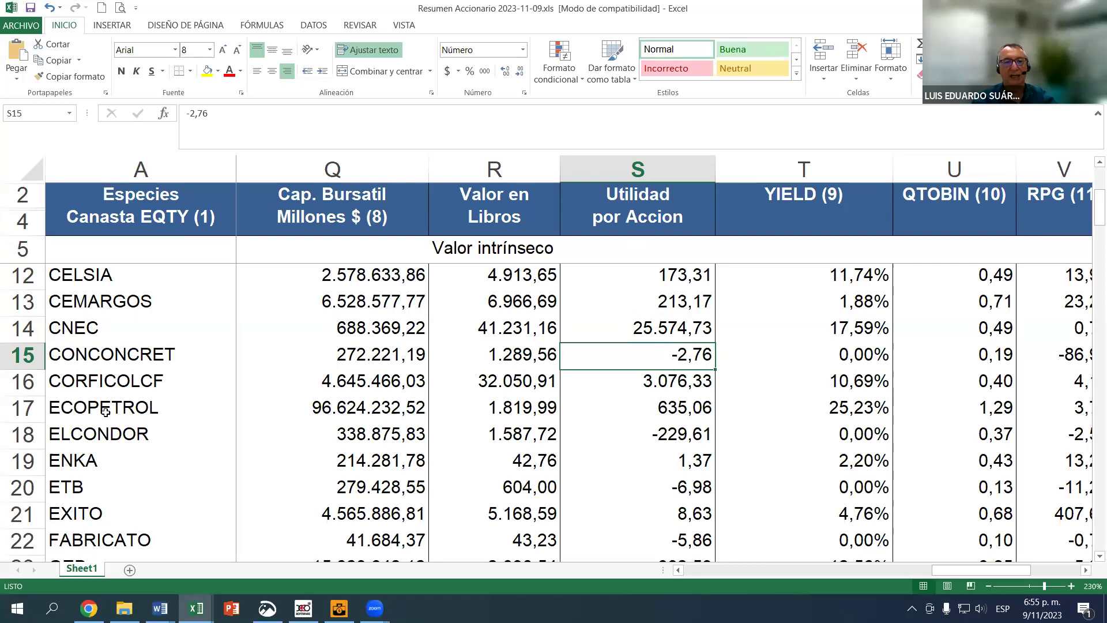
{"action": "left_click", "coordinate": [110, 358]}
{"action": "left_click", "coordinate": [663, 352]}
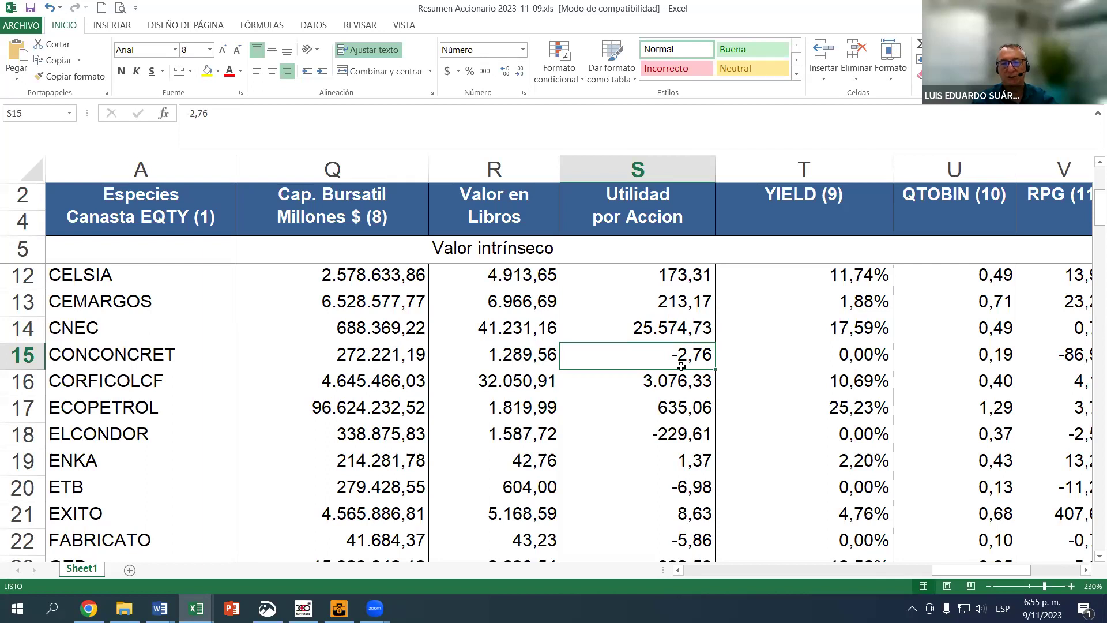
{"action": "left_click", "coordinate": [163, 360]}
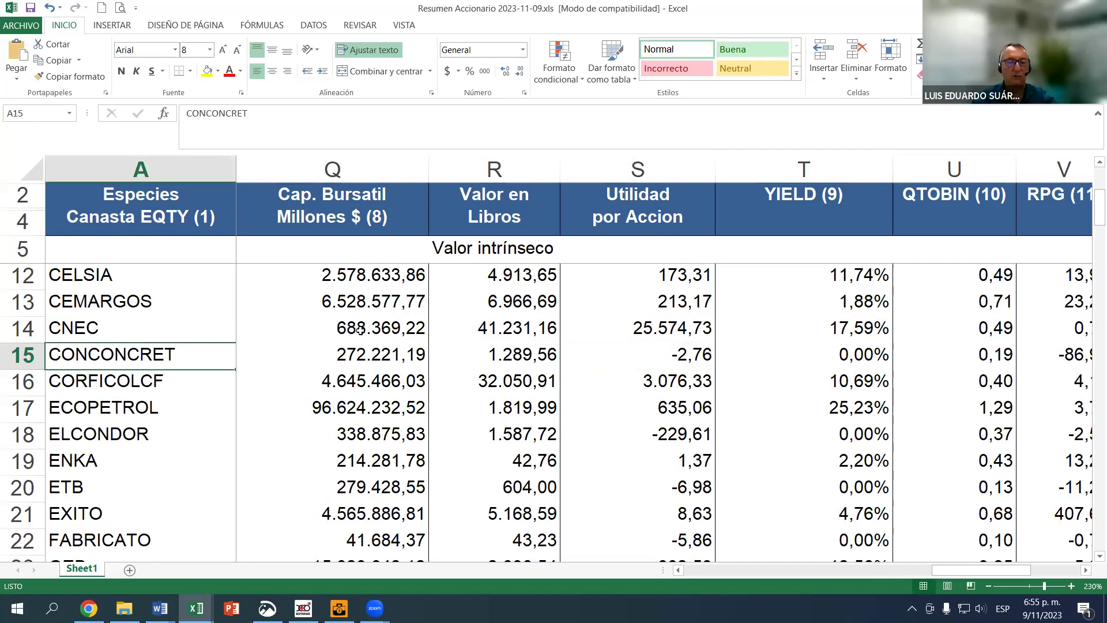
{"action": "left_click", "coordinate": [675, 355]}
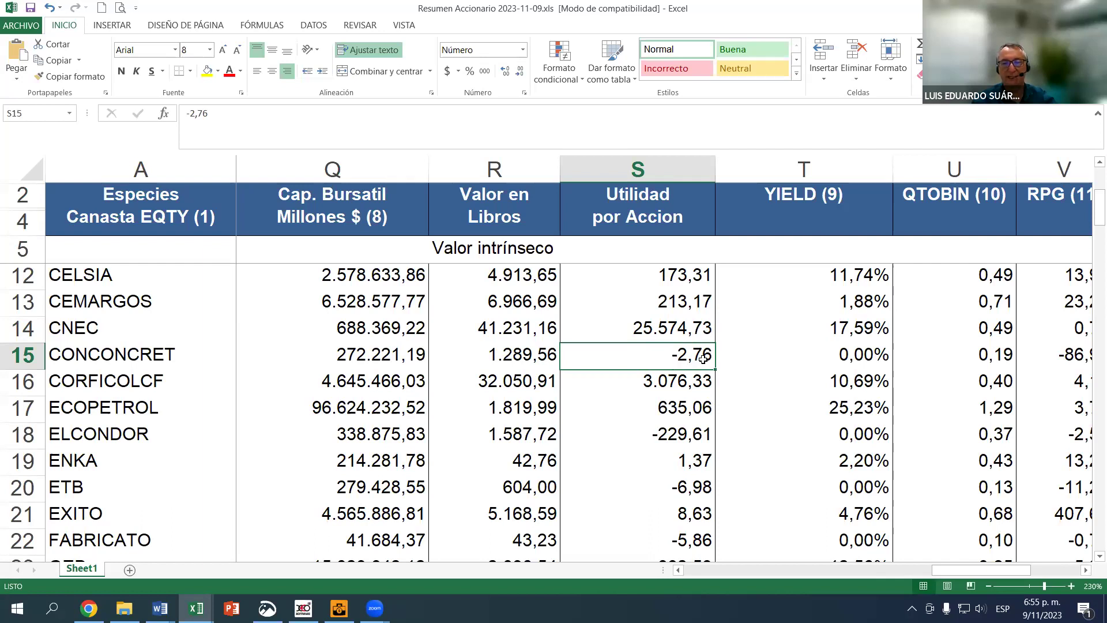
{"action": "left_click_drag", "start_coordinate": [684, 301], "coordinate": [691, 346]}
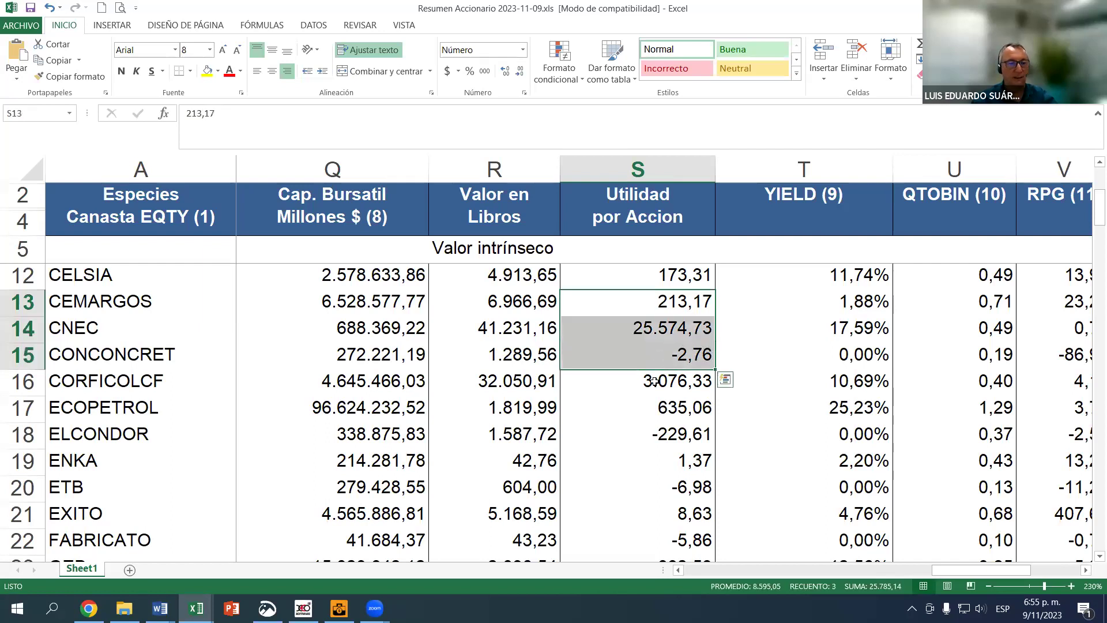
Check the earnings per share of ECOPETROL in S17 and GRUBOLIVAR in S24
{"action": "scroll", "coordinate": [654, 381], "scroll_direction": "down", "scroll_amount": 2}
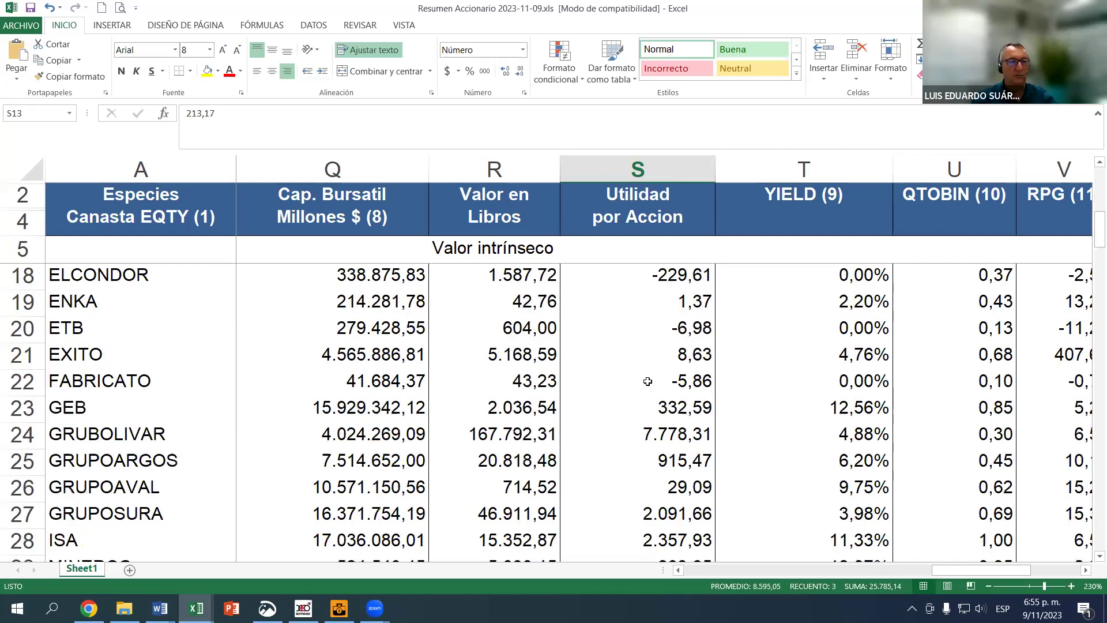
{"action": "scroll", "coordinate": [653, 372], "scroll_direction": "up", "scroll_amount": 1}
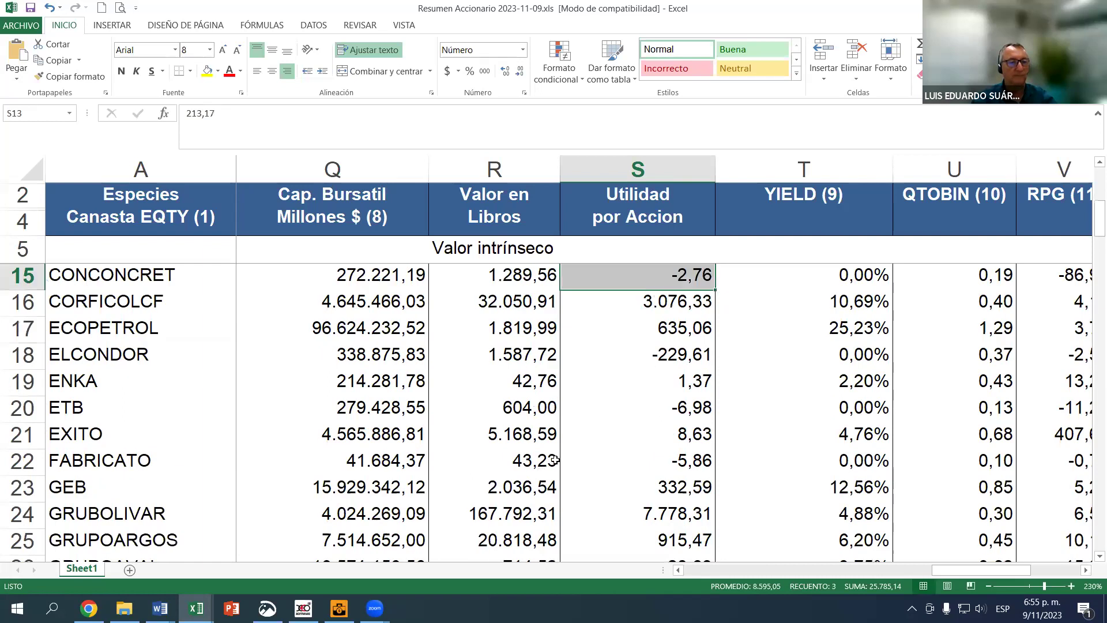
{"action": "left_click", "coordinate": [647, 326]}
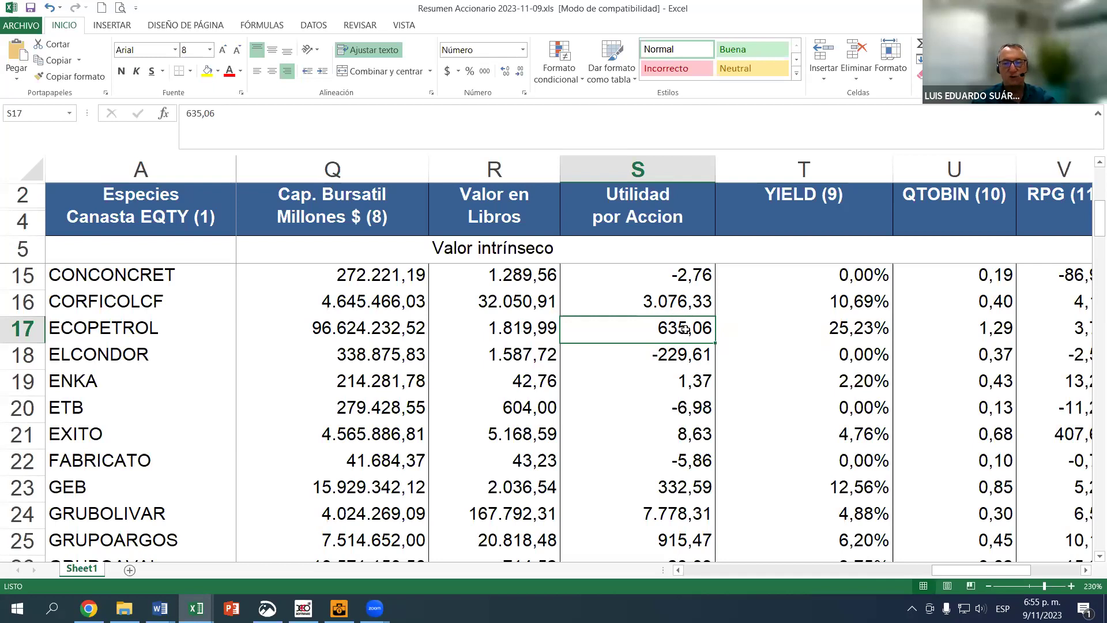
{"action": "scroll", "coordinate": [683, 357], "scroll_direction": "down", "scroll_amount": 1}
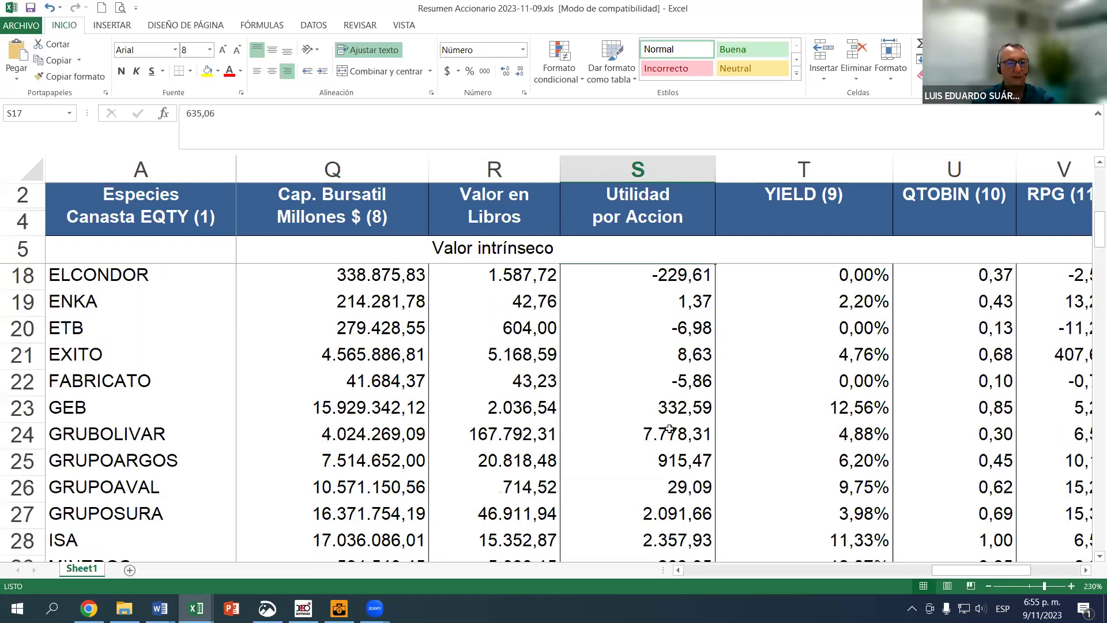
{"action": "left_click", "coordinate": [668, 429]}
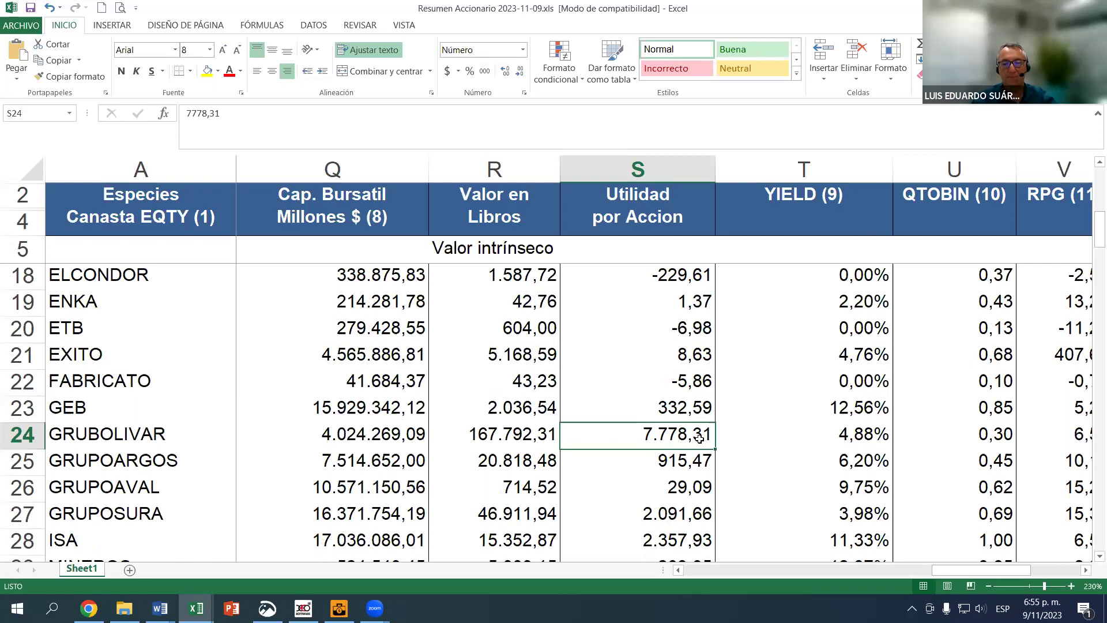
Check the earnings per share of PFBCOLOM in S34, TITAN in S42 and PAZRIO in S32
{"action": "scroll", "coordinate": [681, 427], "scroll_direction": "down", "scroll_amount": 1}
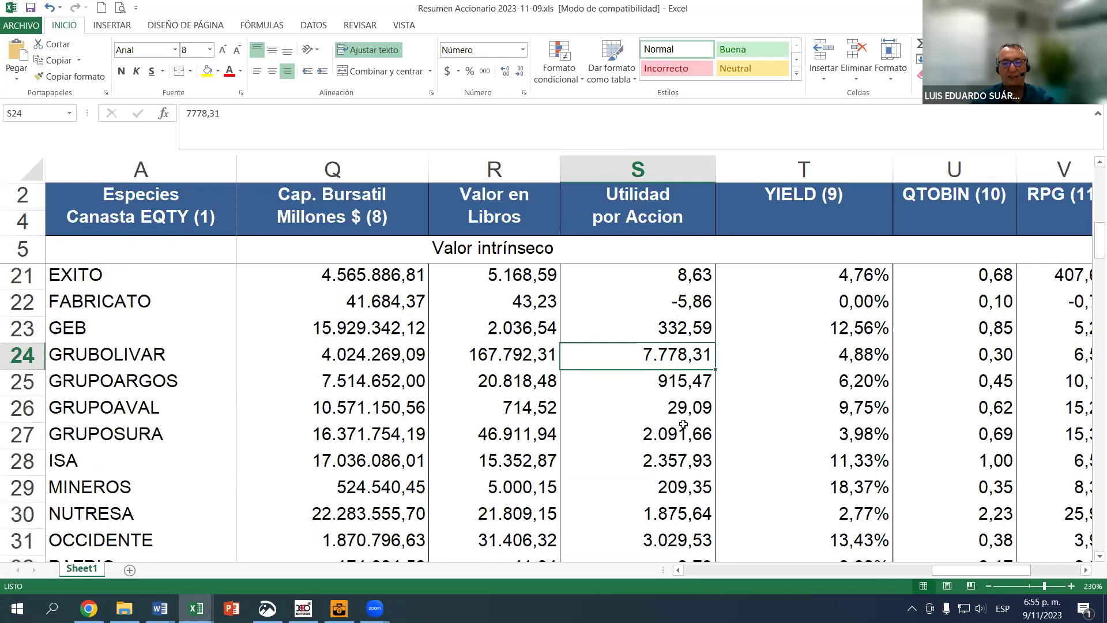
{"action": "scroll", "coordinate": [685, 420], "scroll_direction": "down", "scroll_amount": 3}
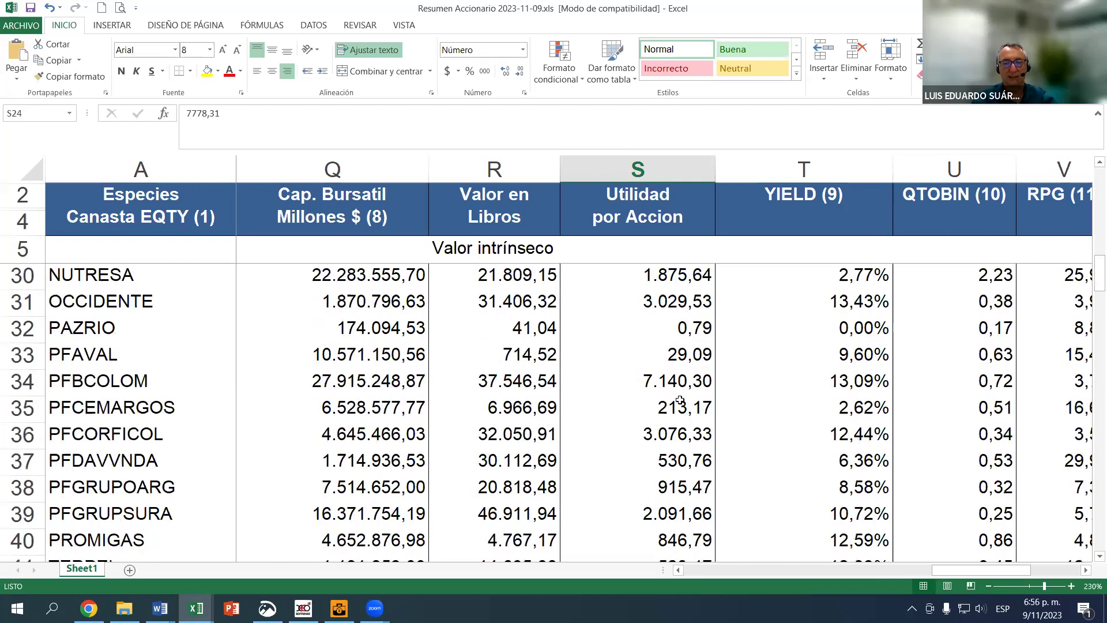
{"action": "left_click", "coordinate": [678, 385]}
{"action": "scroll", "coordinate": [683, 398], "scroll_direction": "down", "scroll_amount": 1}
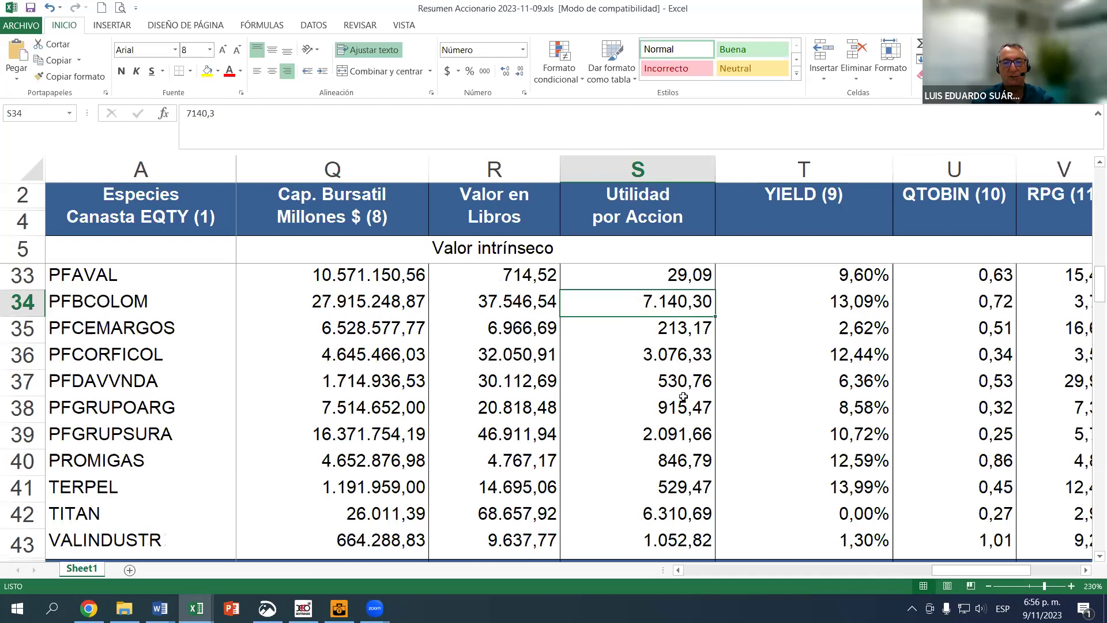
{"action": "left_click", "coordinate": [669, 512]}
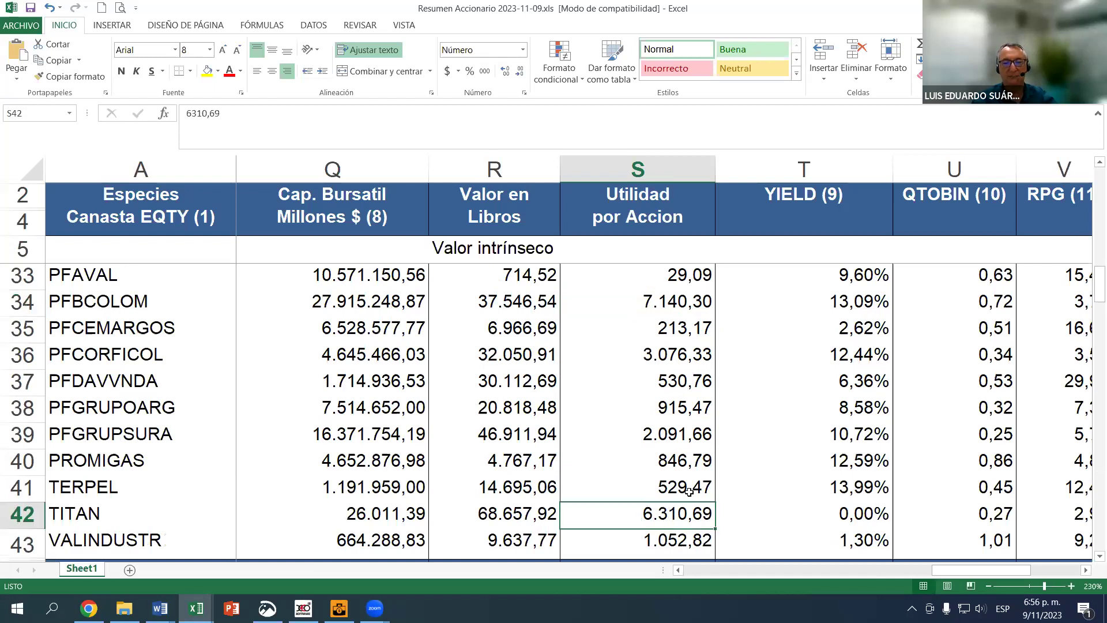
{"action": "scroll", "coordinate": [678, 412], "scroll_direction": "up", "scroll_amount": 1}
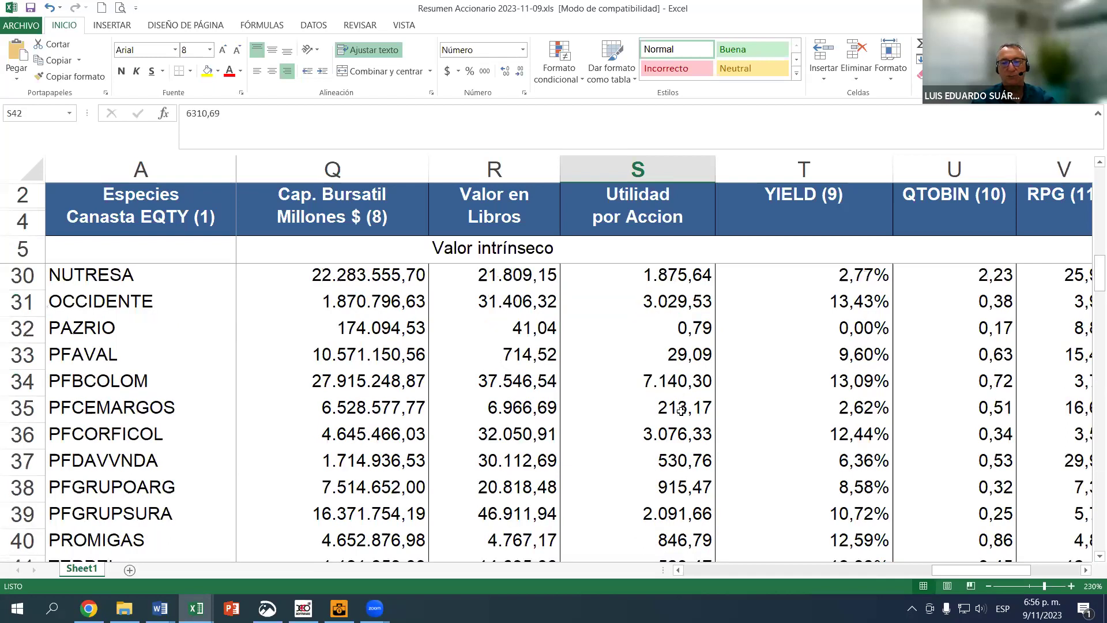
{"action": "left_click", "coordinate": [672, 362]}
{"action": "left_click", "coordinate": [690, 324]}
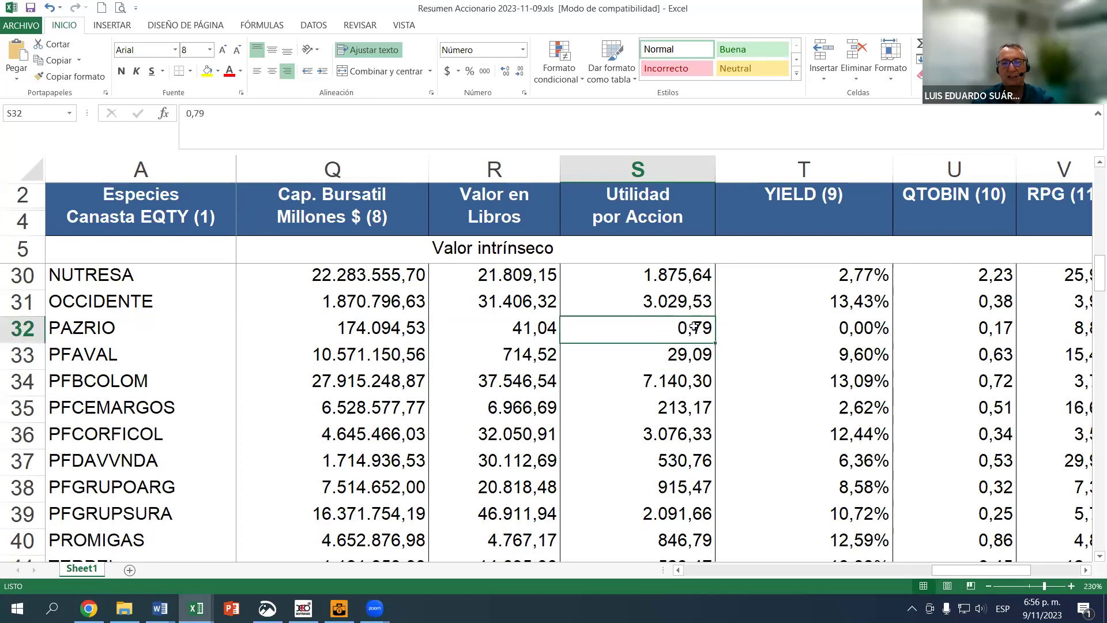
Check ELCONDOR's earnings per share in S18 and return to the first species
{"action": "scroll", "coordinate": [694, 326], "scroll_direction": "up", "scroll_amount": 2}
{"action": "scroll", "coordinate": [694, 327], "scroll_direction": "up", "scroll_amount": 2}
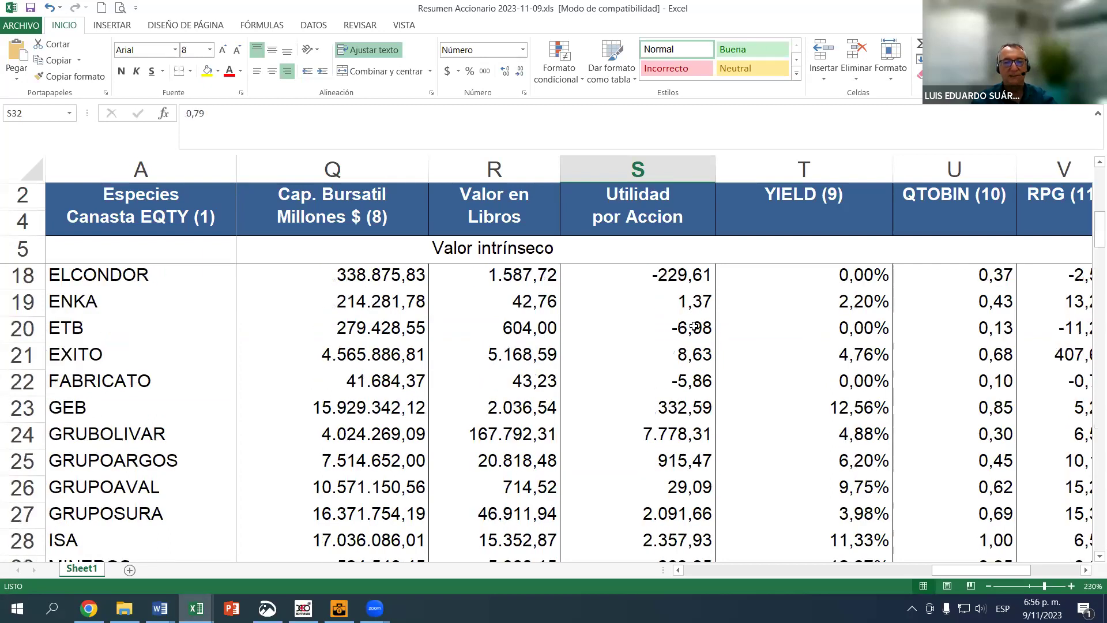
{"action": "left_click", "coordinate": [663, 269]}
{"action": "scroll", "coordinate": [707, 296], "scroll_direction": "up", "scroll_amount": 1}
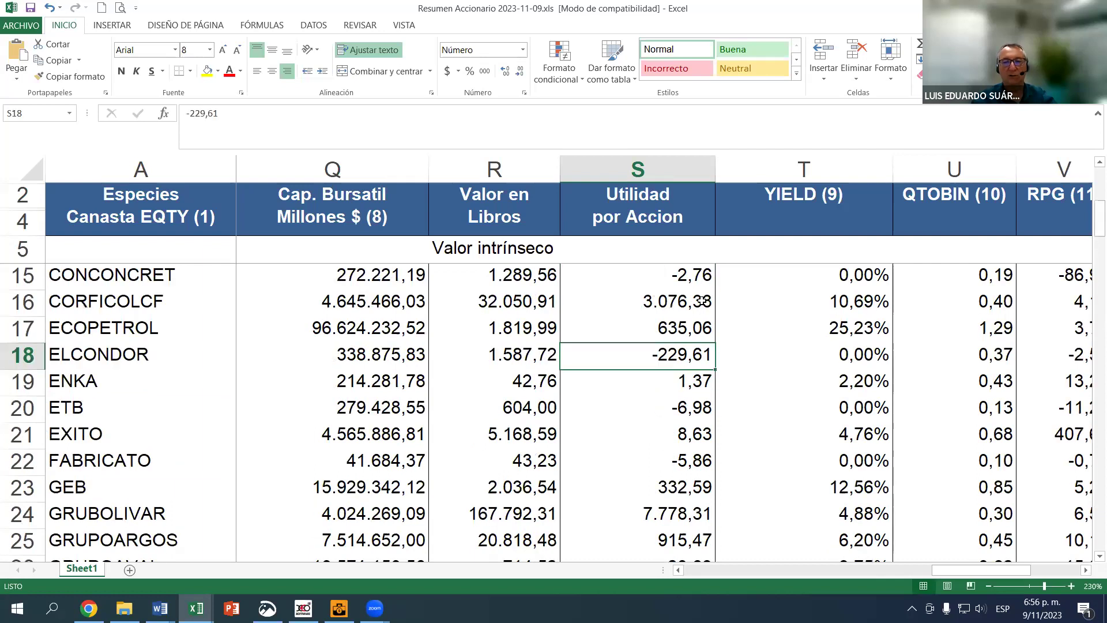
{"action": "scroll", "coordinate": [696, 322], "scroll_direction": "up", "scroll_amount": 3}
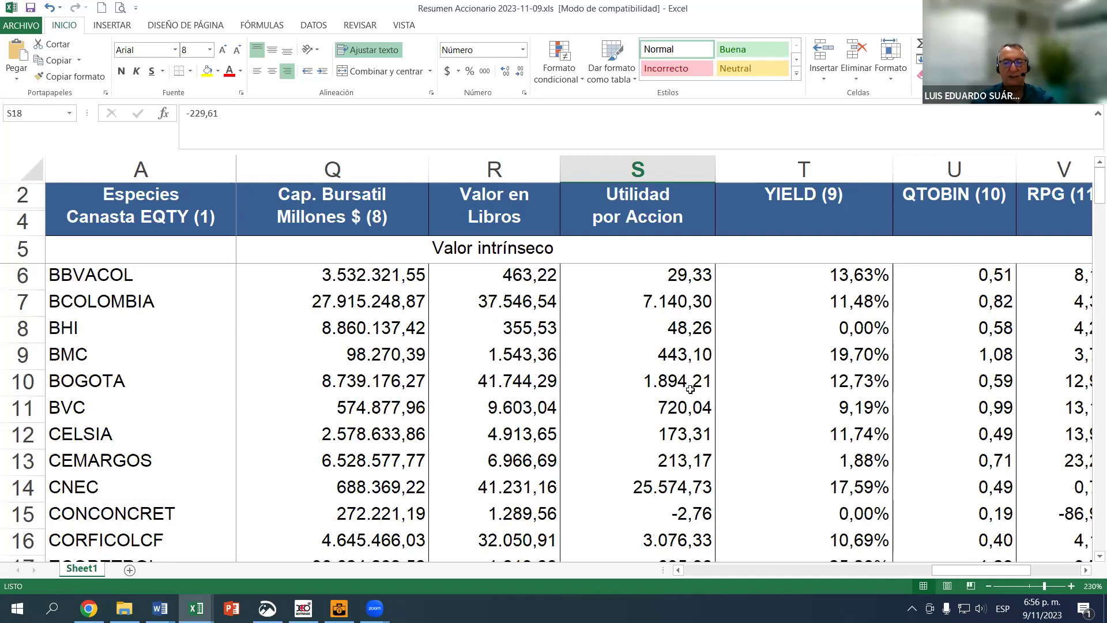
Review the species with negative Utilidad por Accion: CONCONCRET, ELCONDOR, ETB and FABRICATO, through the rest of the list
{"action": "scroll", "coordinate": [689, 392], "scroll_direction": "down", "scroll_amount": 1}
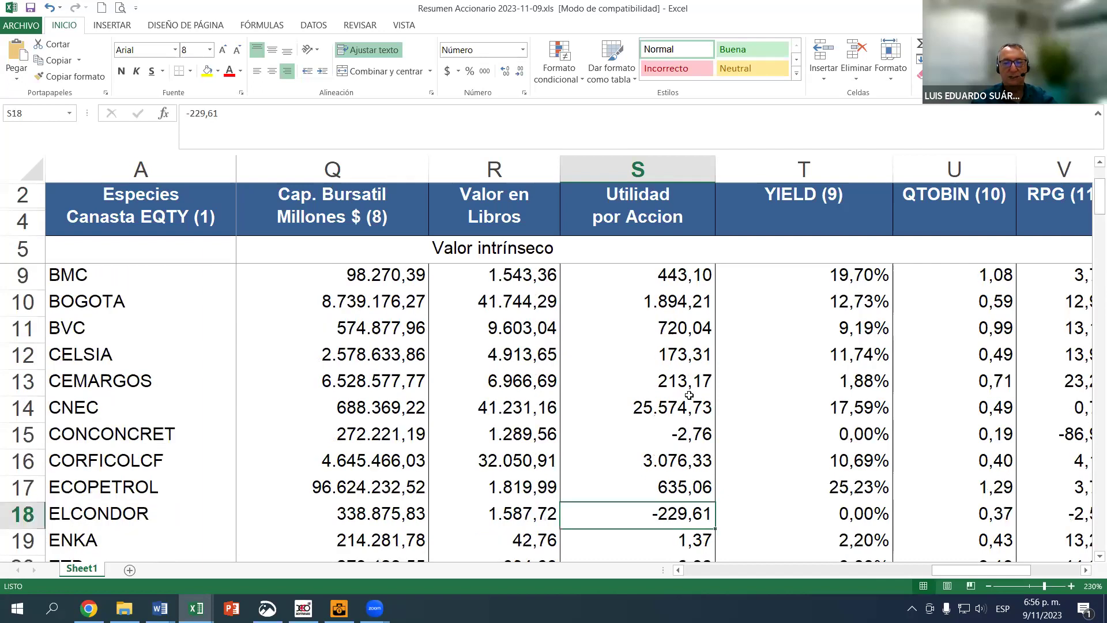
{"action": "left_click", "coordinate": [690, 435]}
{"action": "scroll", "coordinate": [697, 437], "scroll_direction": "down", "scroll_amount": 1}
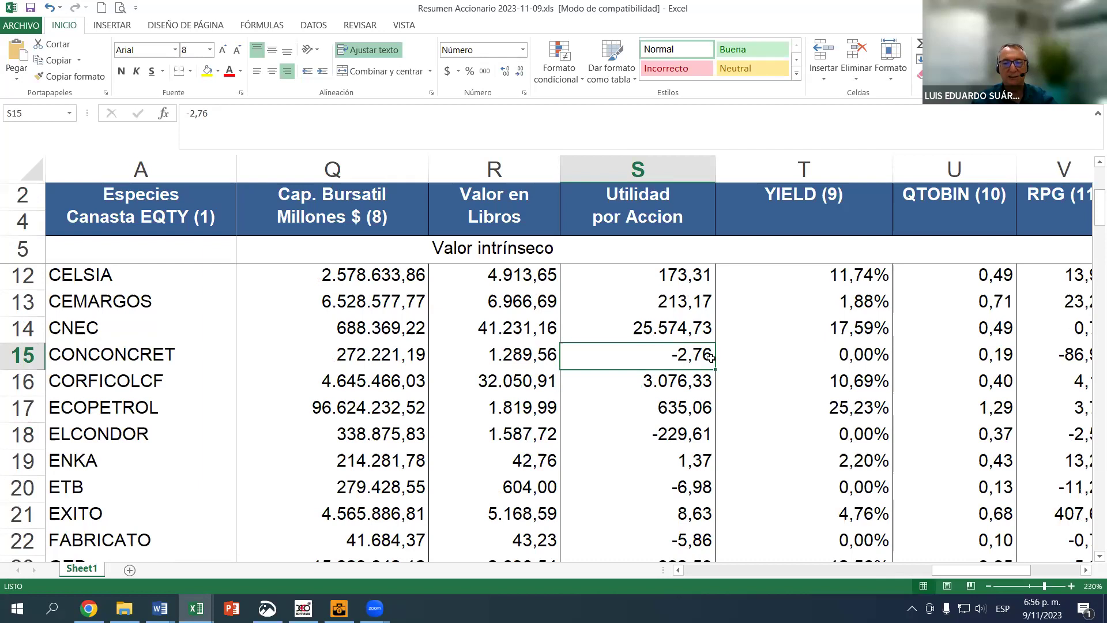
{"action": "left_click", "coordinate": [678, 439]}
{"action": "scroll", "coordinate": [691, 404], "scroll_direction": "down", "scroll_amount": 1}
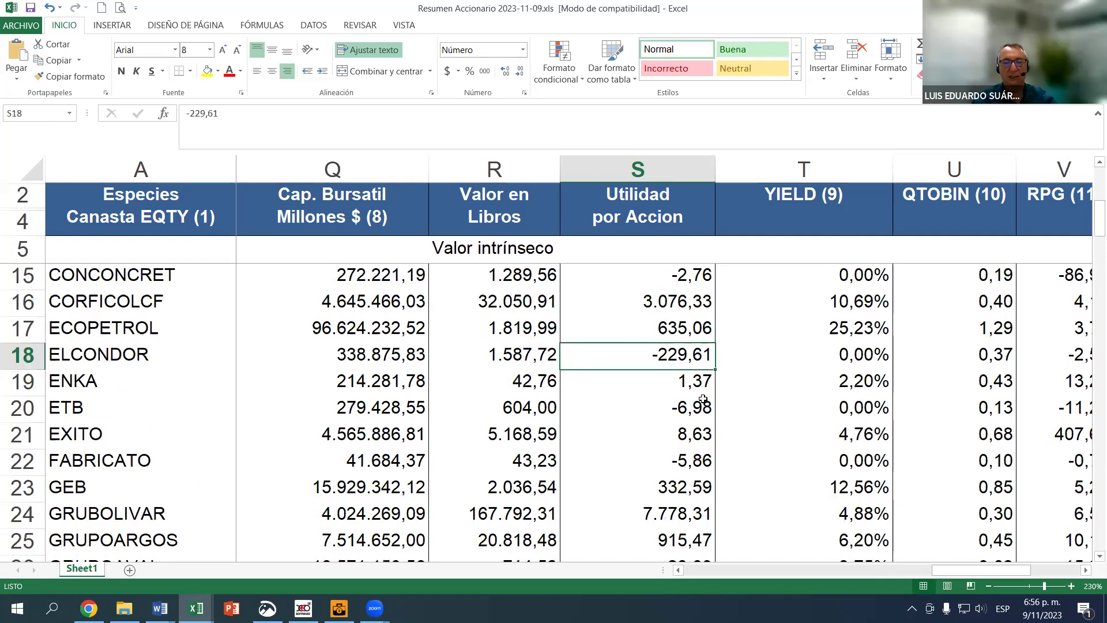
{"action": "left_click", "coordinate": [681, 409]}
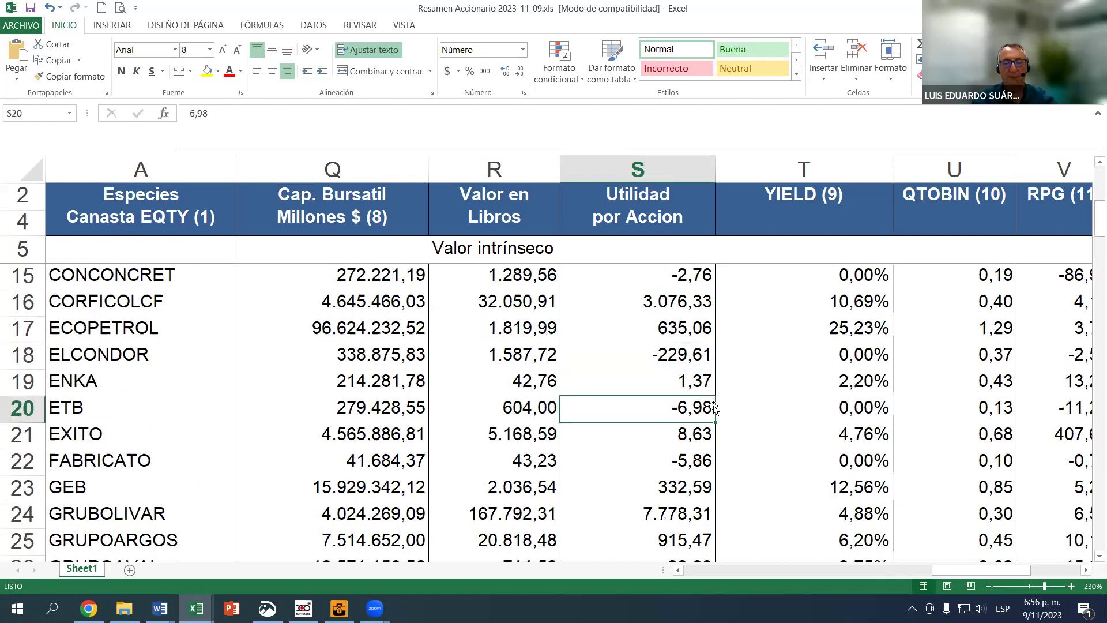
{"action": "scroll", "coordinate": [686, 388], "scroll_direction": "down", "scroll_amount": 1}
{"action": "left_click", "coordinate": [686, 388]}
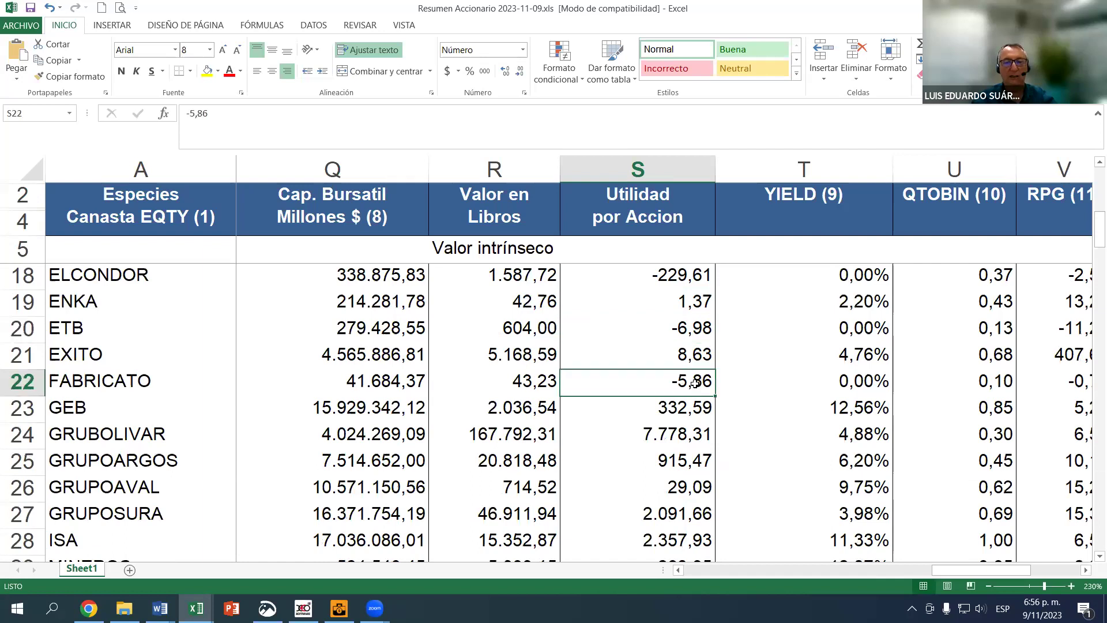
{"action": "scroll", "coordinate": [692, 387], "scroll_direction": "down", "scroll_amount": 2}
{"action": "scroll", "coordinate": [698, 381], "scroll_direction": "down", "scroll_amount": 4}
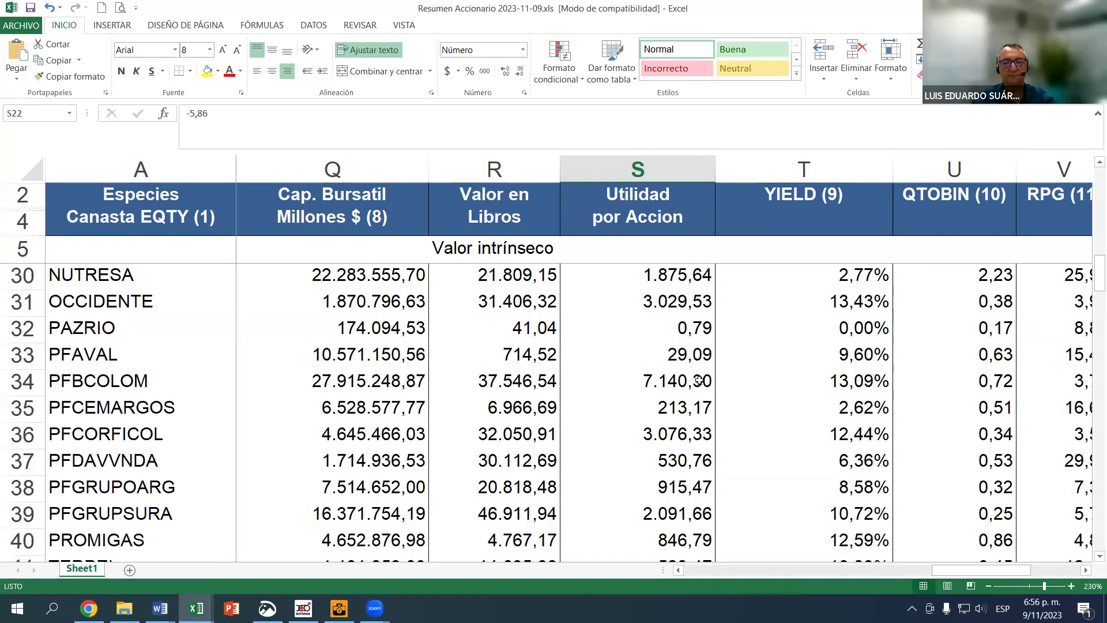
{"action": "scroll", "coordinate": [701, 378], "scroll_direction": "up", "scroll_amount": 10}
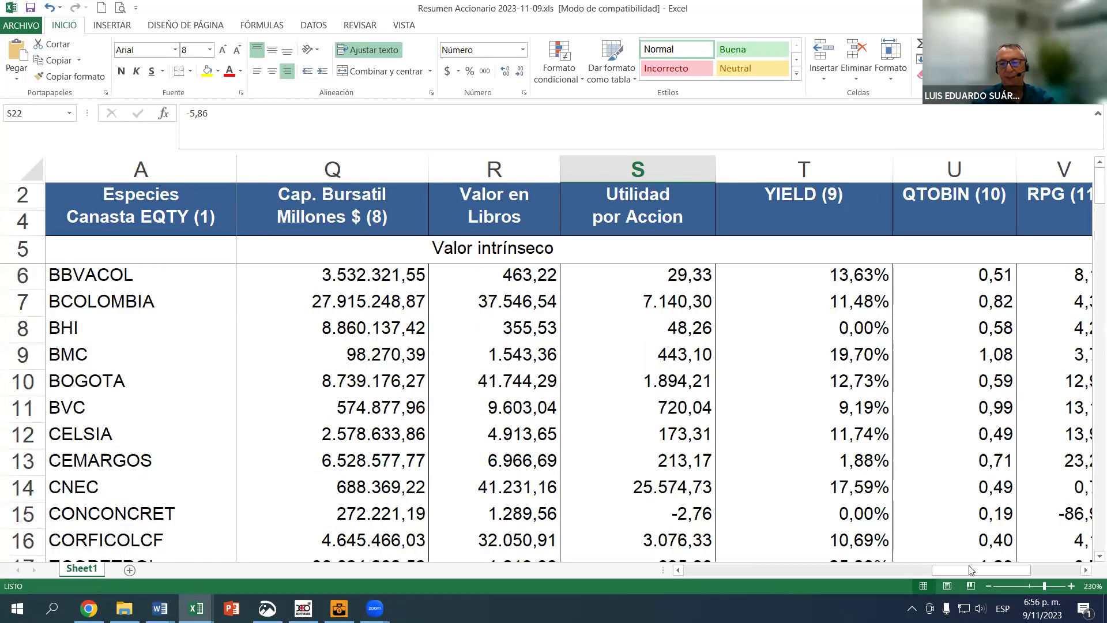
Look up BCOLOMBIA's yield in T7 and its annual dividend in pesos in P7
{"action": "left_click_drag", "start_coordinate": [987, 570], "coordinate": [1021, 570]}
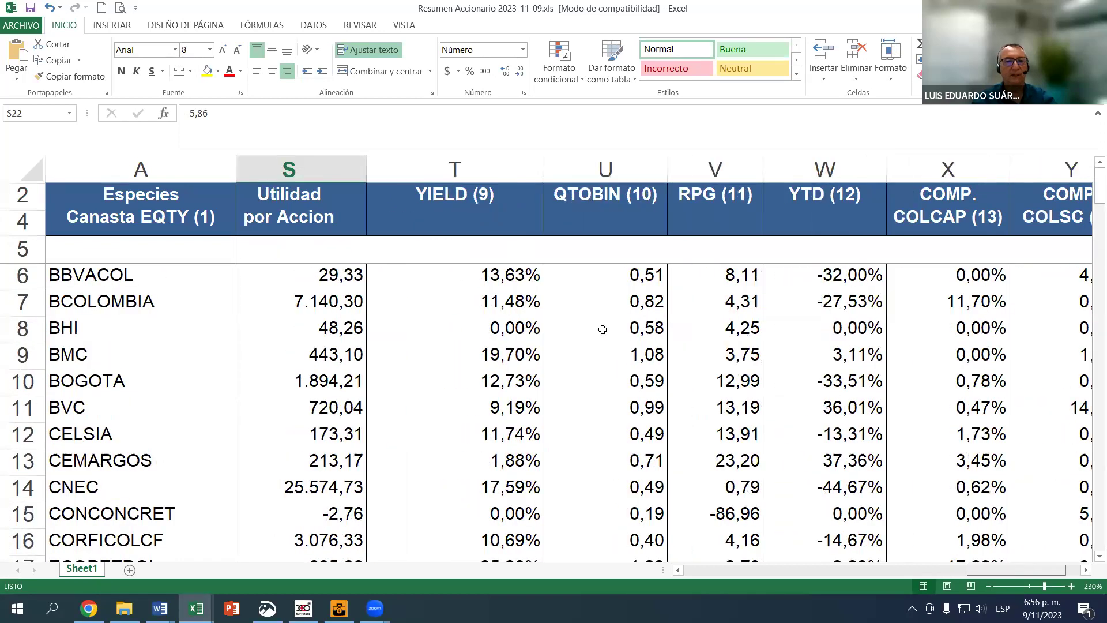
{"action": "left_click", "coordinate": [553, 297]}
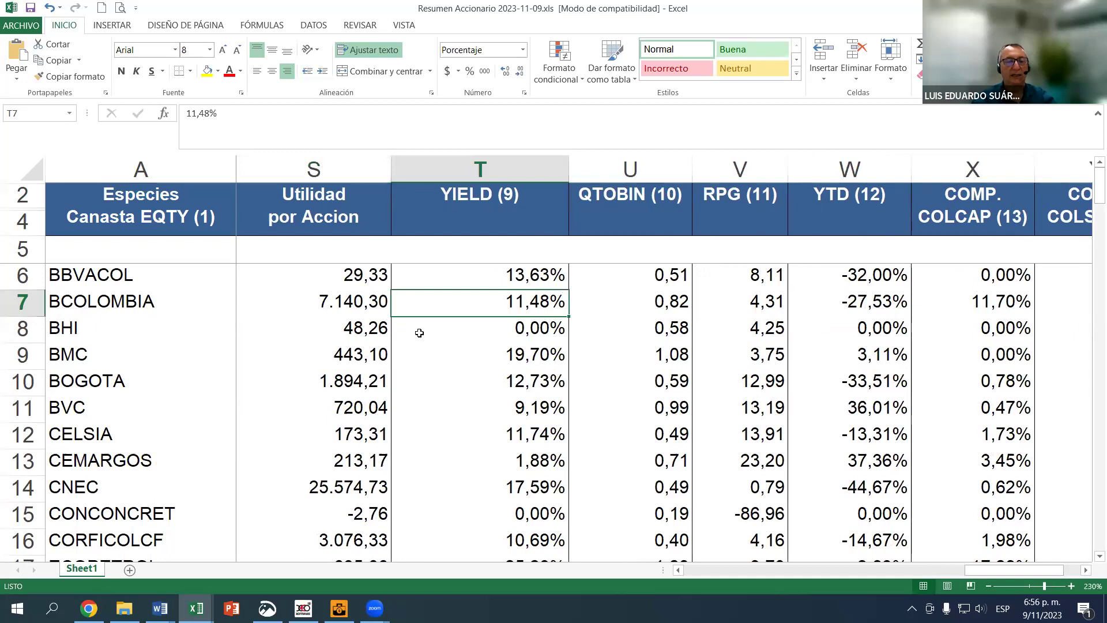
{"action": "left_click", "coordinate": [679, 569]}
{"action": "left_click", "coordinate": [679, 569]}
{"action": "left_click", "coordinate": [680, 569]}
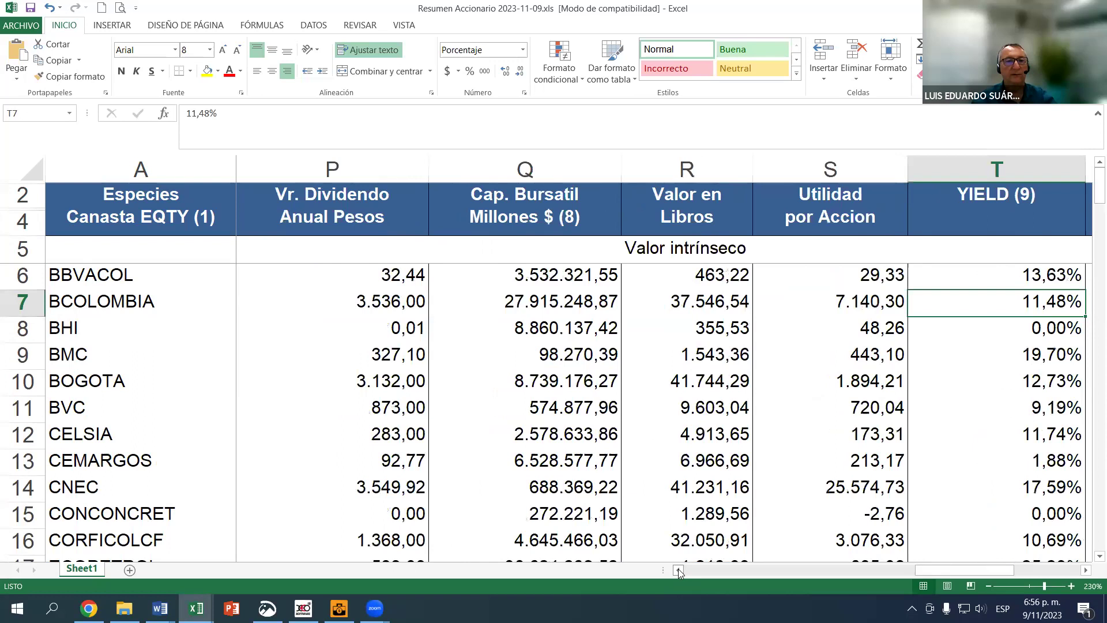
{"action": "left_click", "coordinate": [377, 300]}
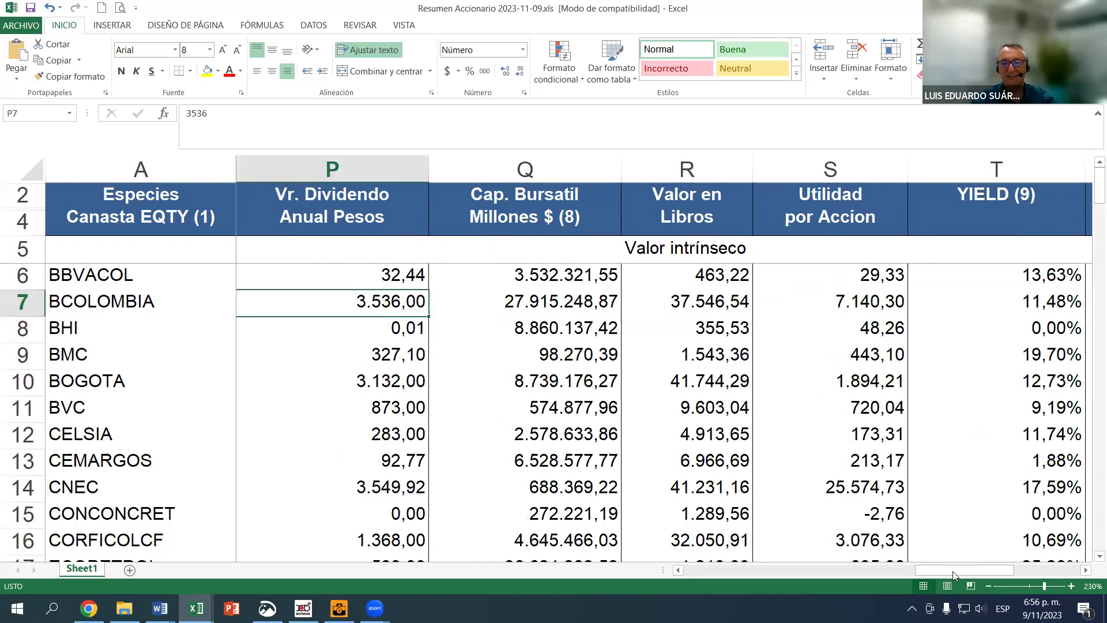
Highlight ECOPETROL's YIELD cell T17 with a yellow fill
{"action": "left_click_drag", "start_coordinate": [961, 572], "coordinate": [994, 573]}
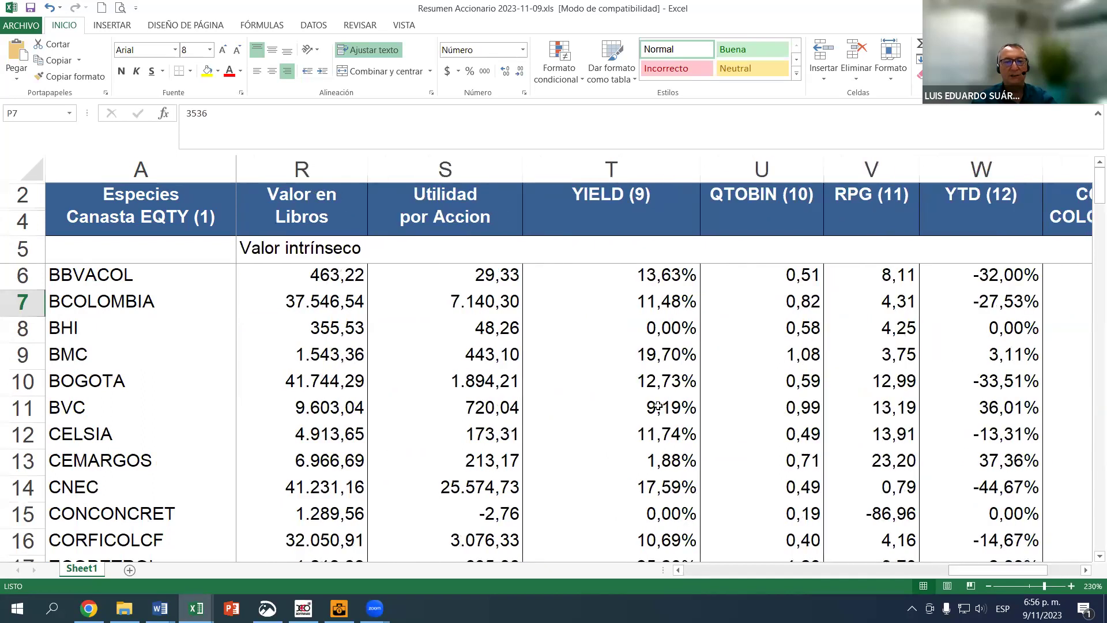
{"action": "scroll", "coordinate": [637, 386], "scroll_direction": "down", "scroll_amount": 1}
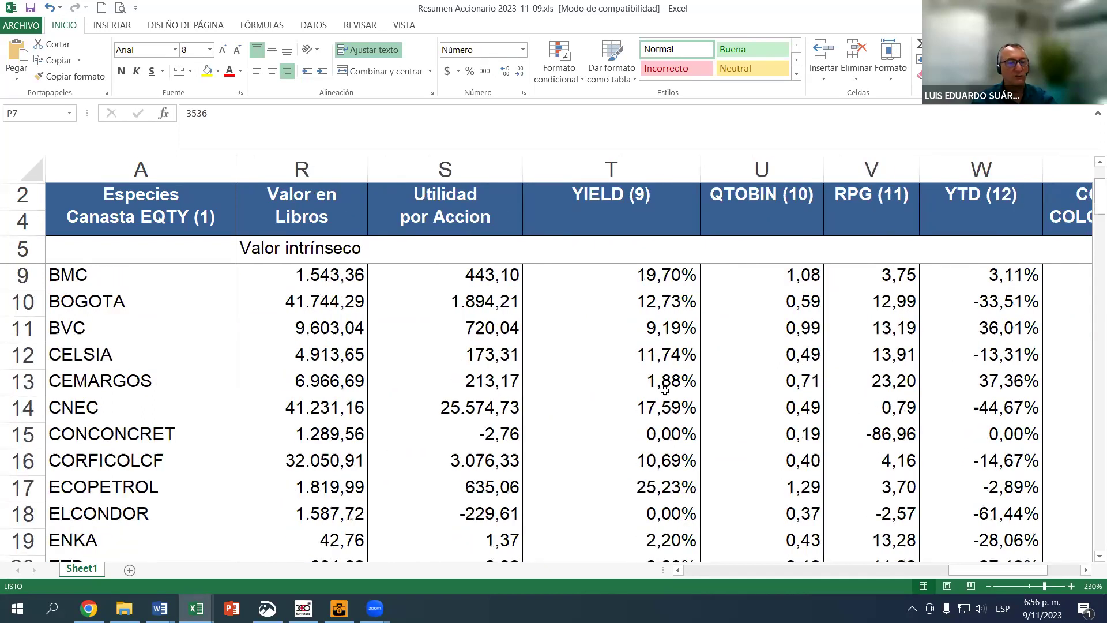
{"action": "scroll", "coordinate": [662, 395], "scroll_direction": "down", "scroll_amount": 1}
{"action": "left_click", "coordinate": [663, 408]}
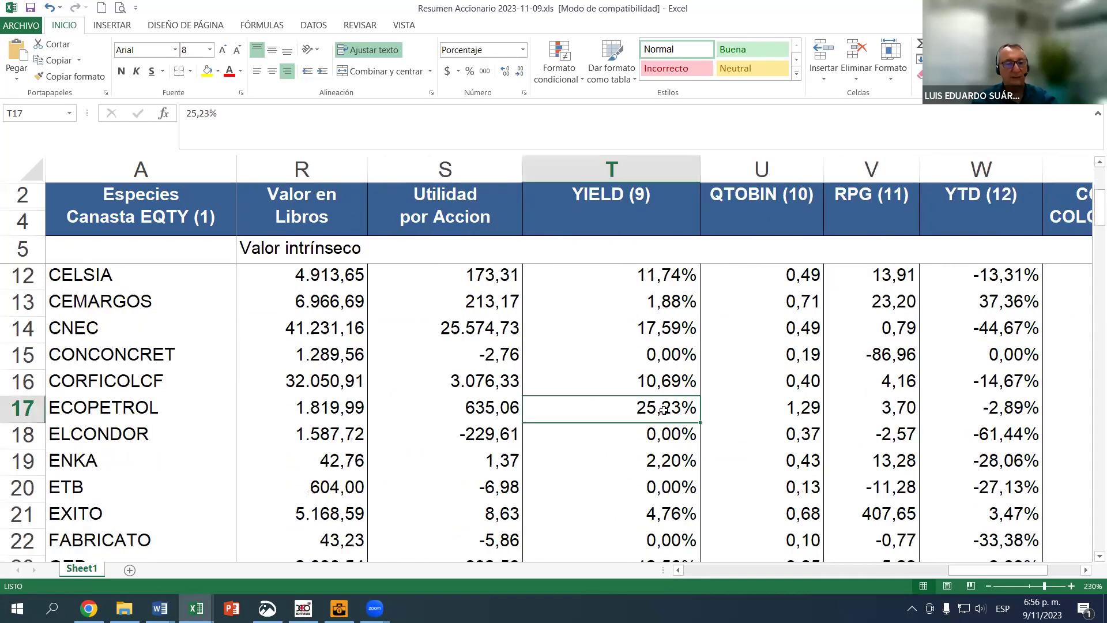
{"action": "key", "text": "F2"}
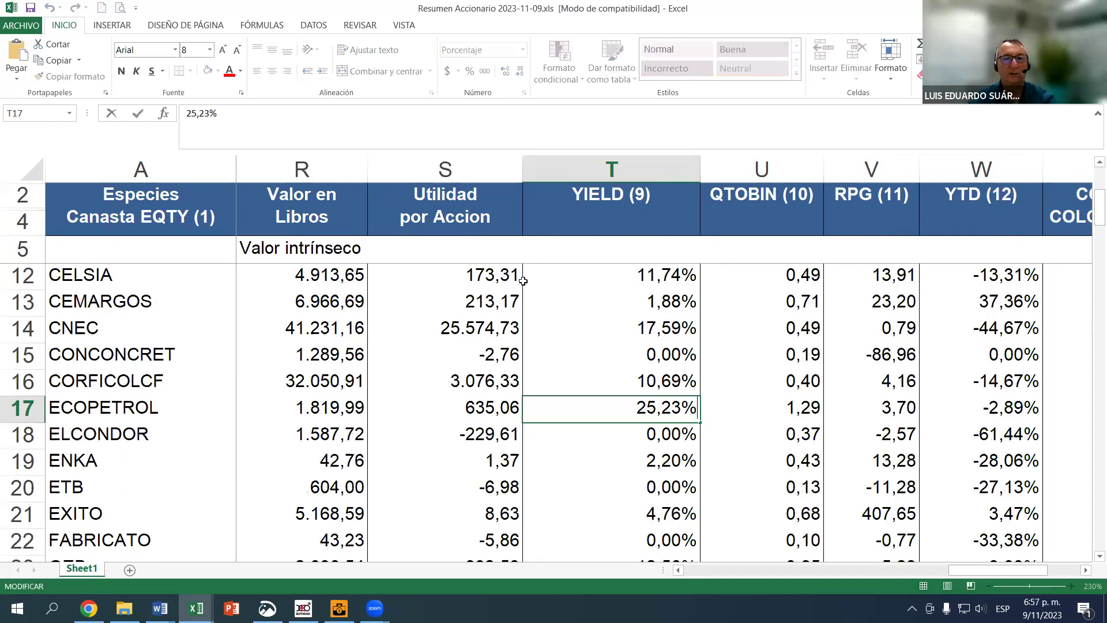
{"action": "key", "text": "Escape"}
{"action": "left_click", "coordinate": [208, 70]}
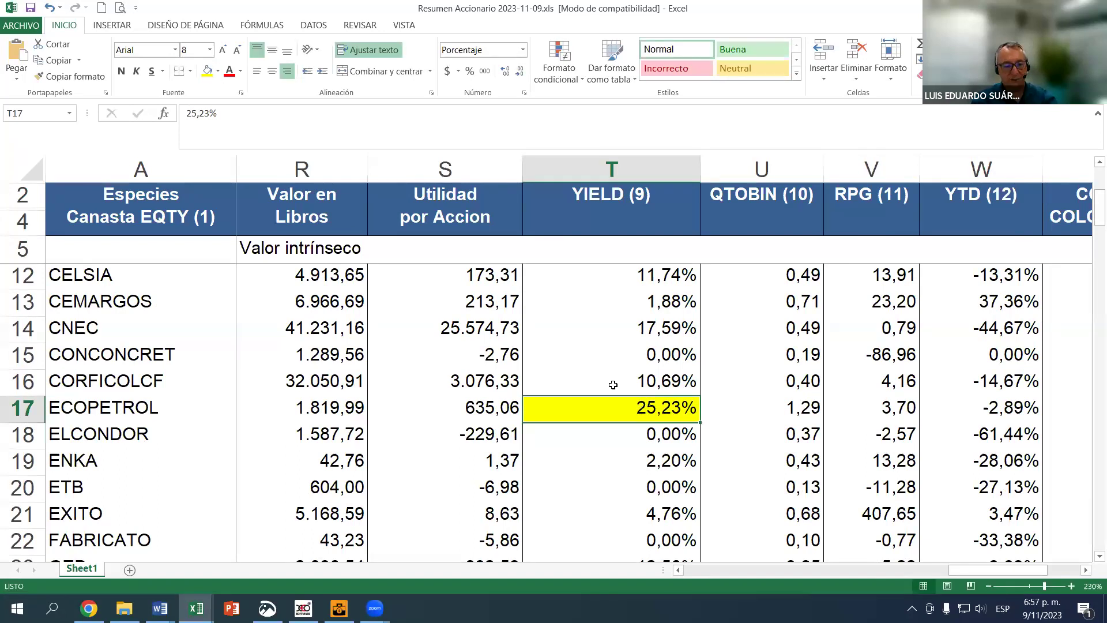
Replace ECOPETROL's yield in T17 with the formula =P17/J17, dividing its annual dividend by its last price
{"action": "key", "text": "F2"}
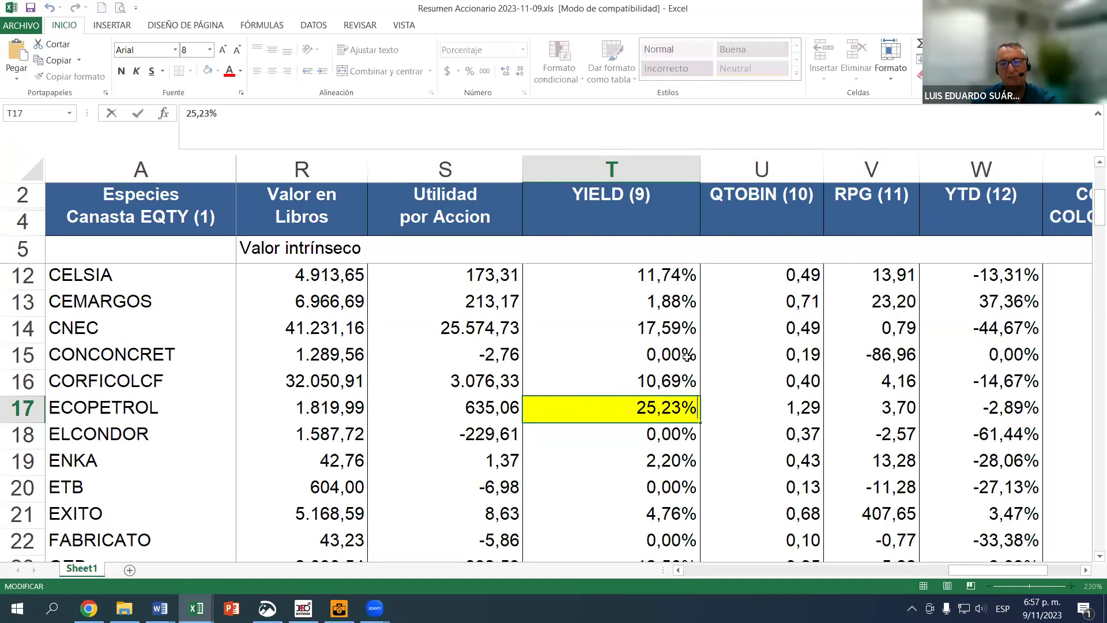
{"action": "key", "text": "Escape"}
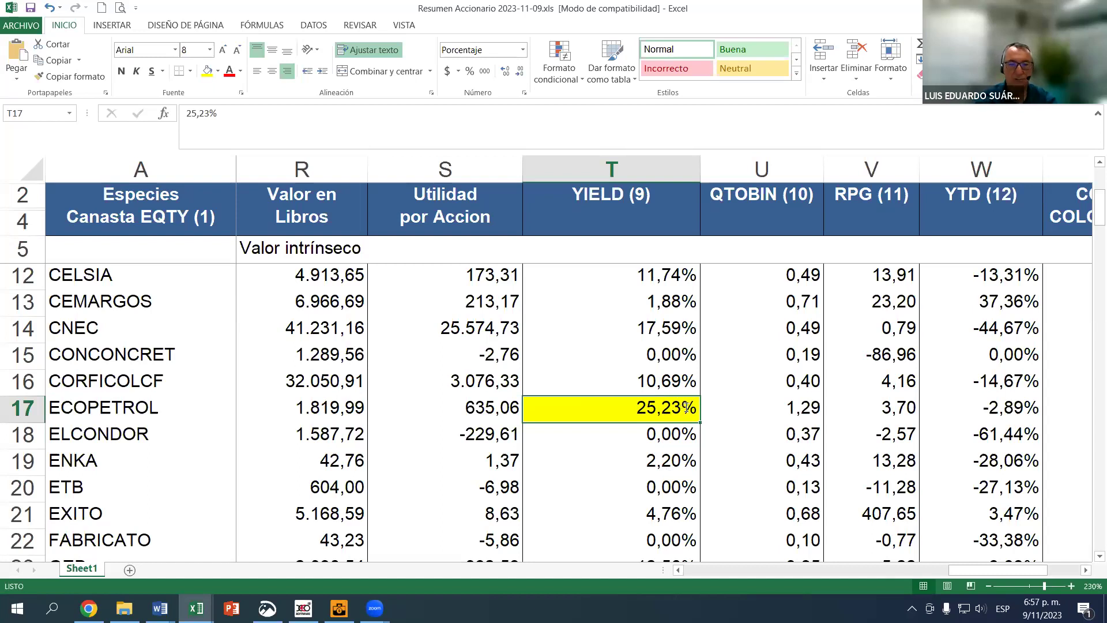
{"action": "type", "text": "="}
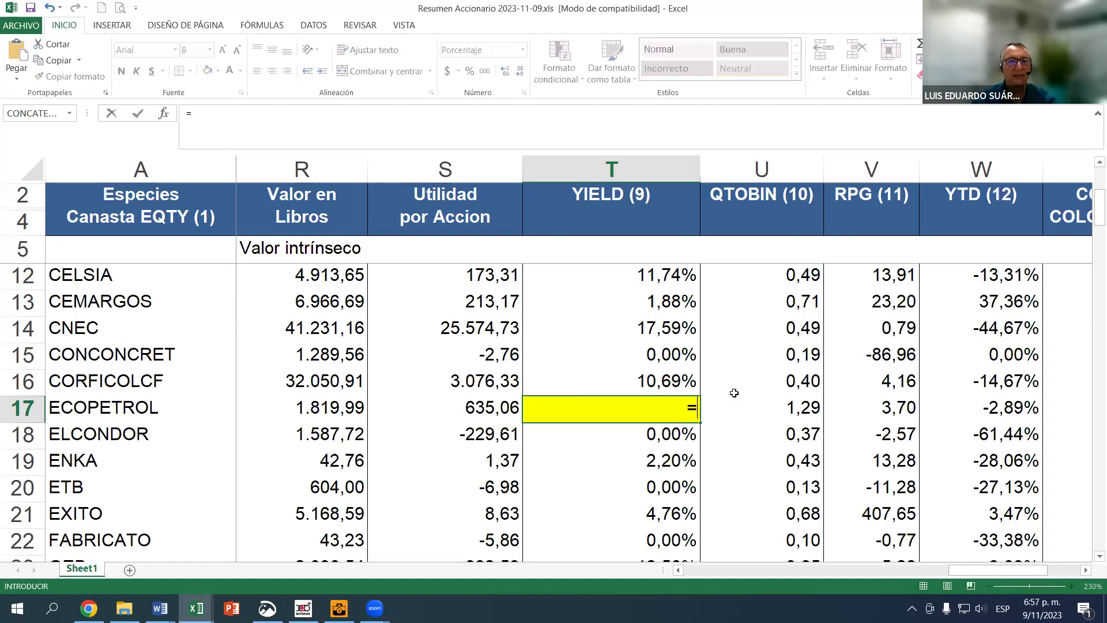
{"action": "left_click_drag", "start_coordinate": [968, 573], "coordinate": [932, 575]}
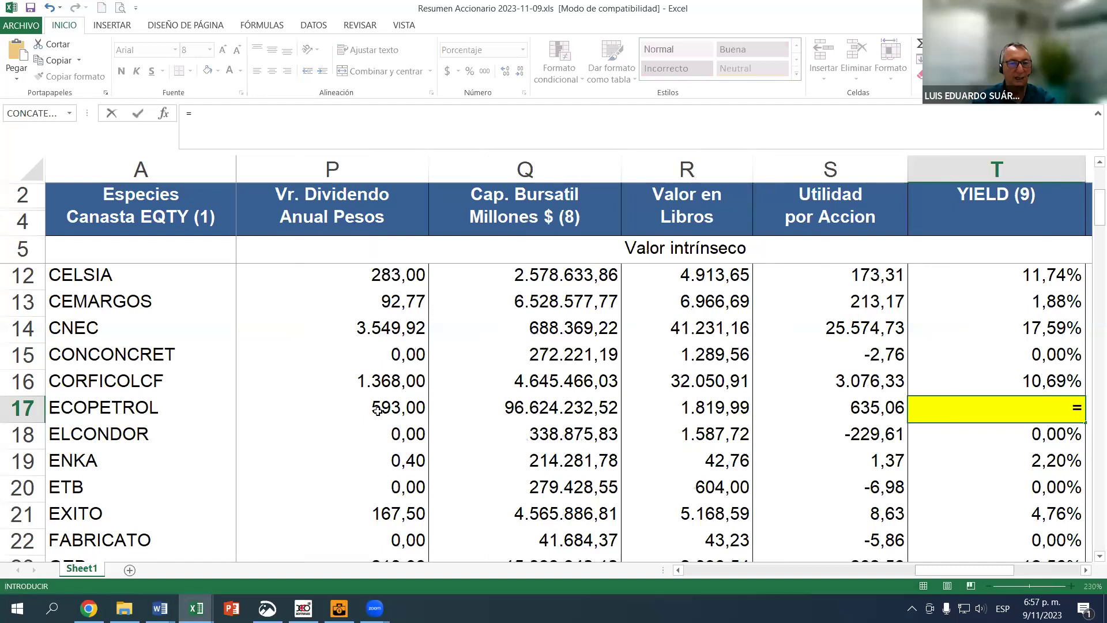
{"action": "left_click", "coordinate": [377, 410]}
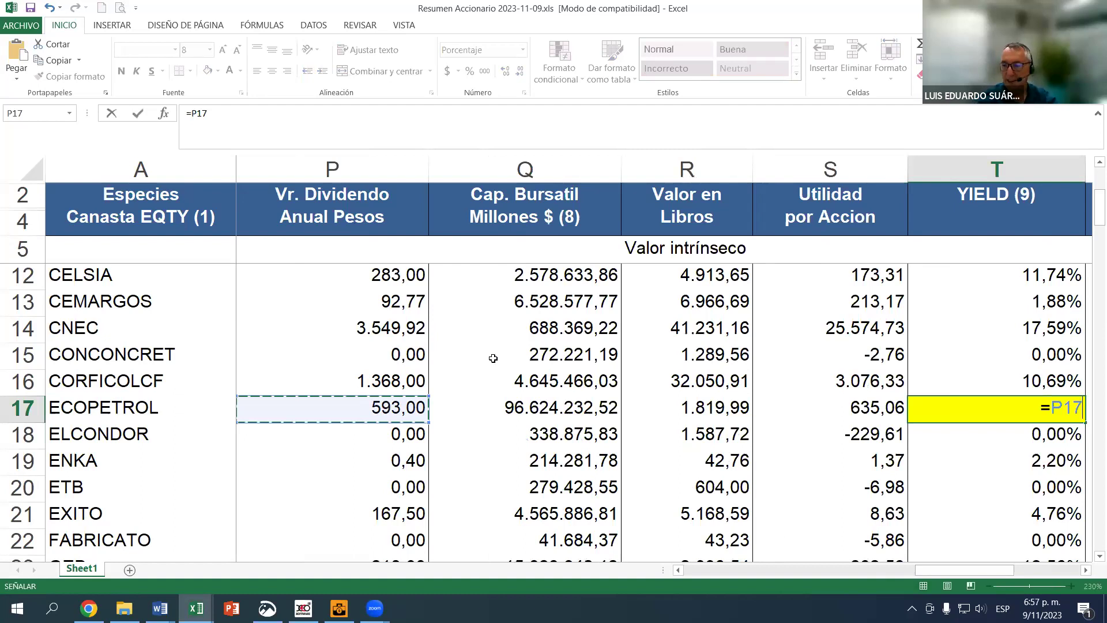
{"action": "type", "text": "/"}
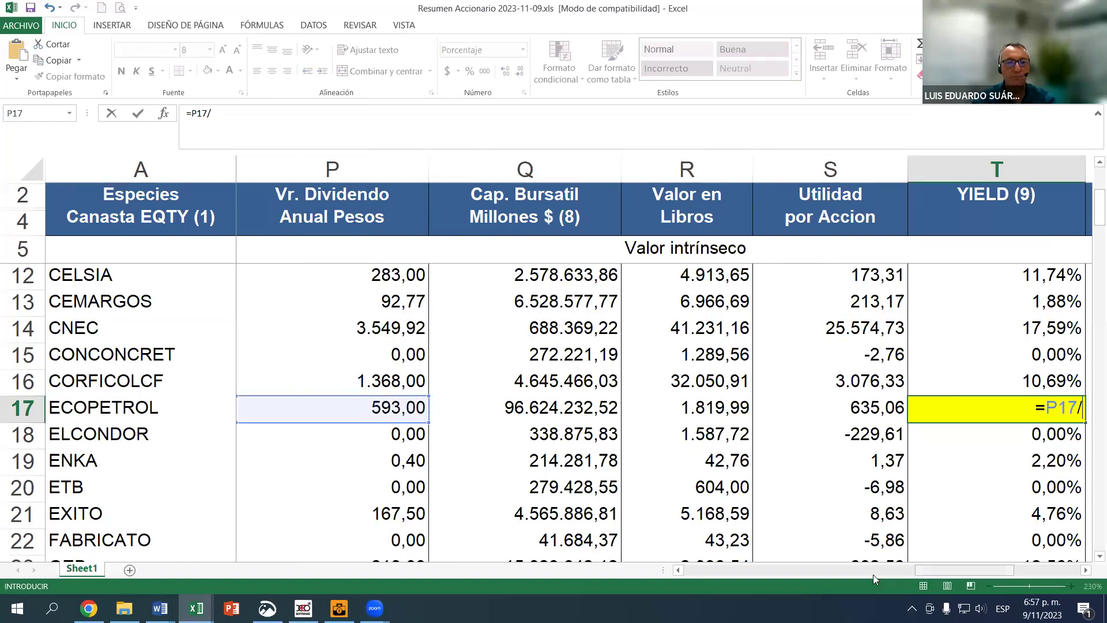
{"action": "scroll", "coordinate": [872, 574], "scroll_direction": "left", "scroll_amount": 5}
{"action": "scroll", "coordinate": [818, 576], "scroll_direction": "left", "scroll_amount": 4}
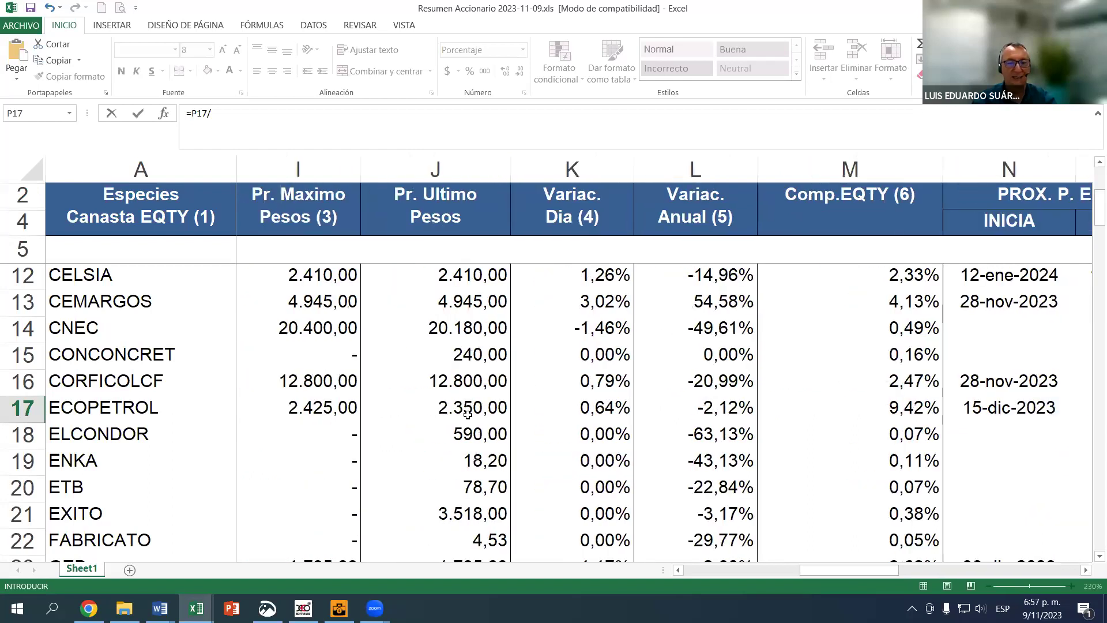
{"action": "left_click", "coordinate": [467, 410]}
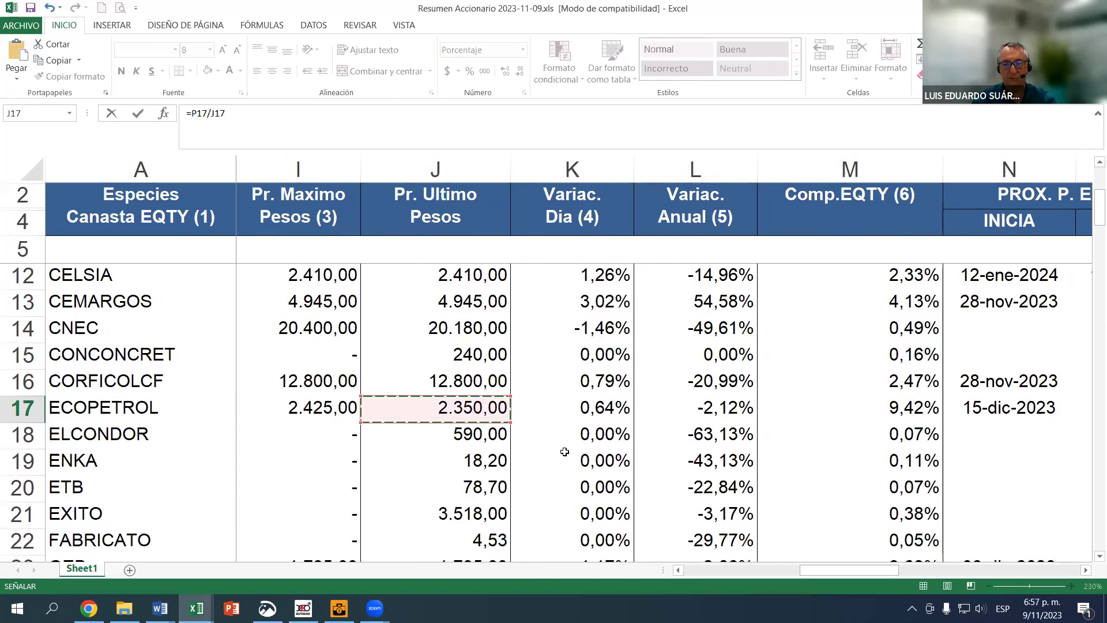
Check the dividend and last-price cells referenced by the ECOPETROL yield formula, commit it in T17 and inspect it again
{"action": "scroll", "coordinate": [957, 568], "scroll_direction": "right", "scroll_amount": 1}
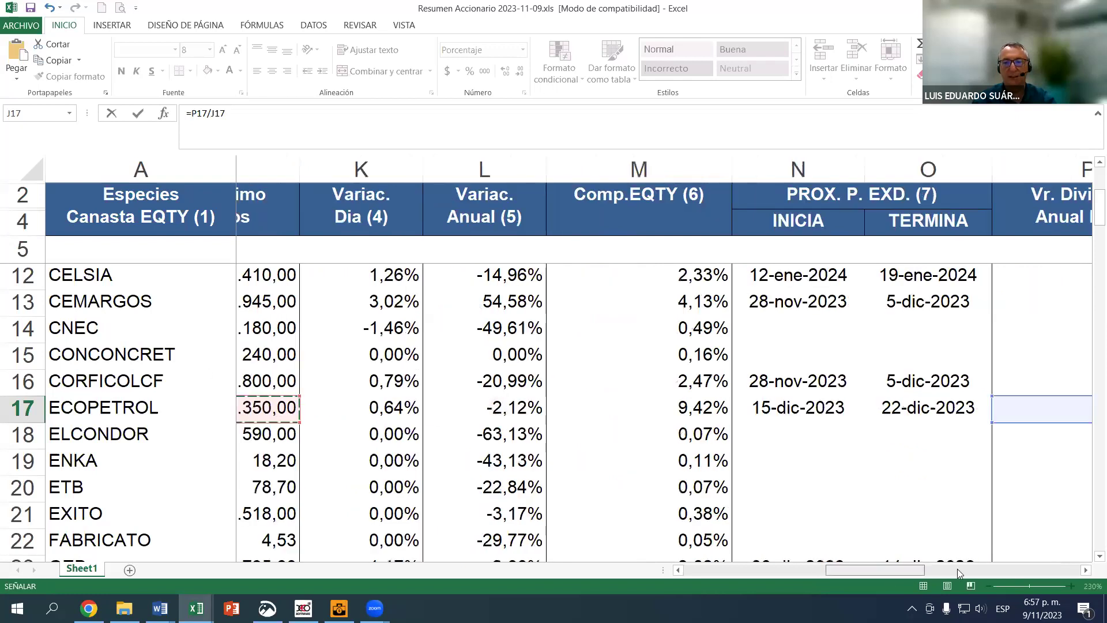
{"action": "scroll", "coordinate": [958, 567], "scroll_direction": "right", "scroll_amount": 3}
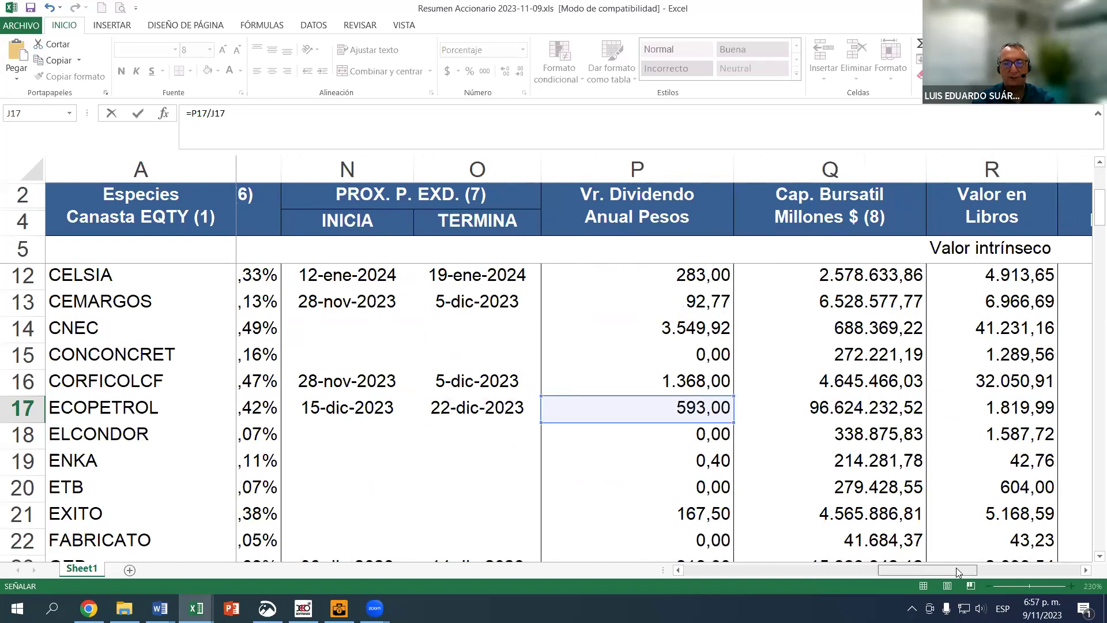
{"action": "scroll", "coordinate": [853, 566], "scroll_direction": "left", "scroll_amount": 2}
{"action": "scroll", "coordinate": [849, 565], "scroll_direction": "left", "scroll_amount": 4}
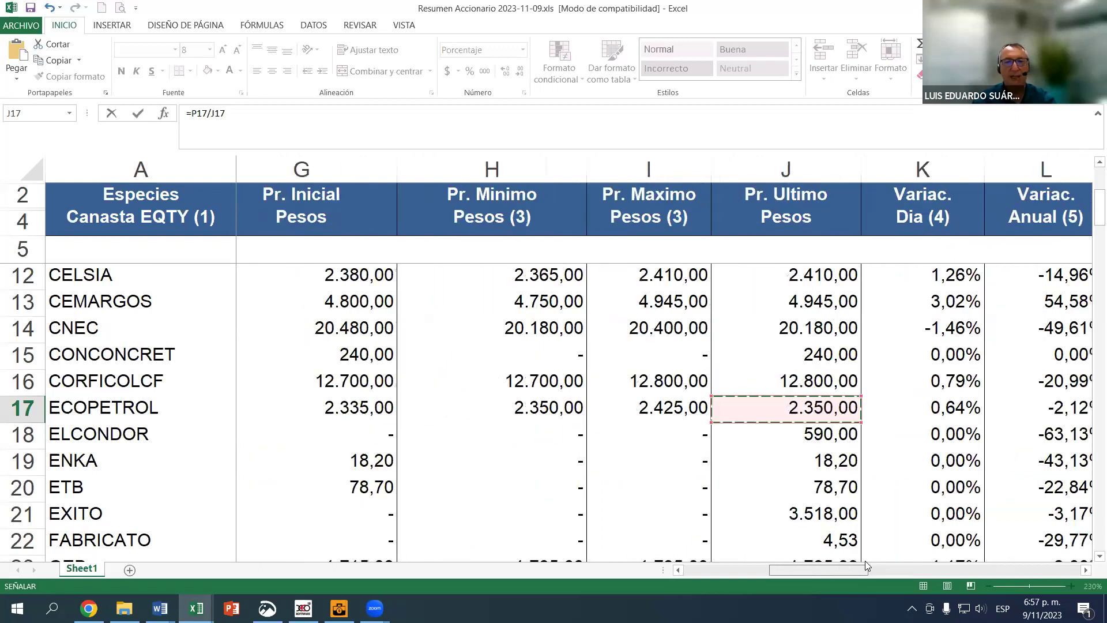
{"action": "scroll", "coordinate": [864, 566], "scroll_direction": "right", "scroll_amount": 1}
{"action": "scroll", "coordinate": [900, 562], "scroll_direction": "right", "scroll_amount": 1}
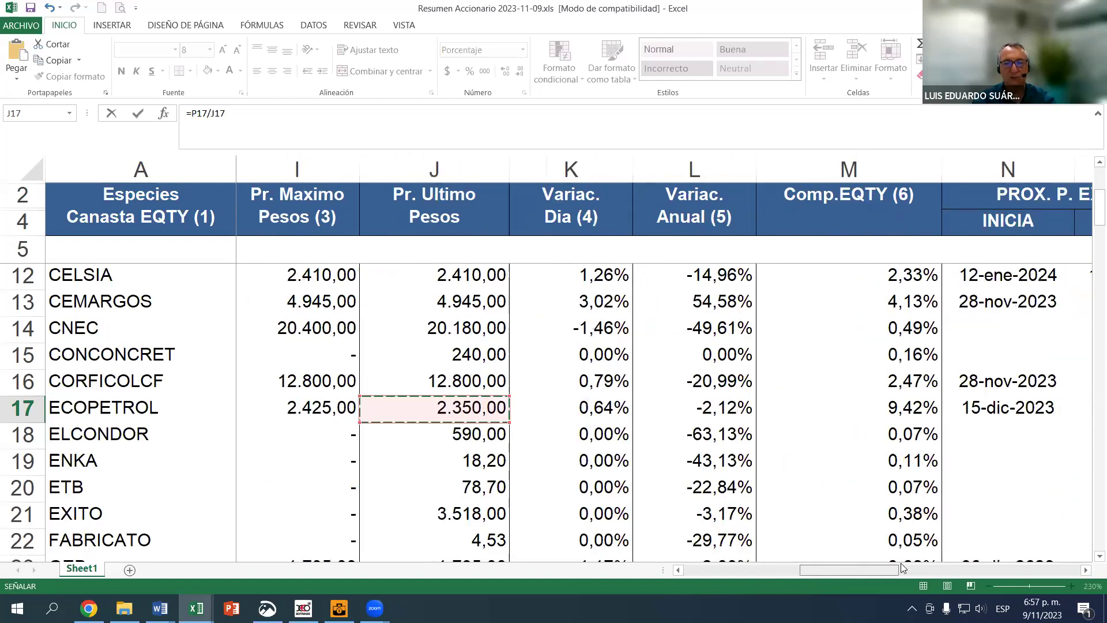
{"action": "scroll", "coordinate": [979, 565], "scroll_direction": "right", "scroll_amount": 4}
{"action": "scroll", "coordinate": [994, 561], "scroll_direction": "right", "scroll_amount": 3}
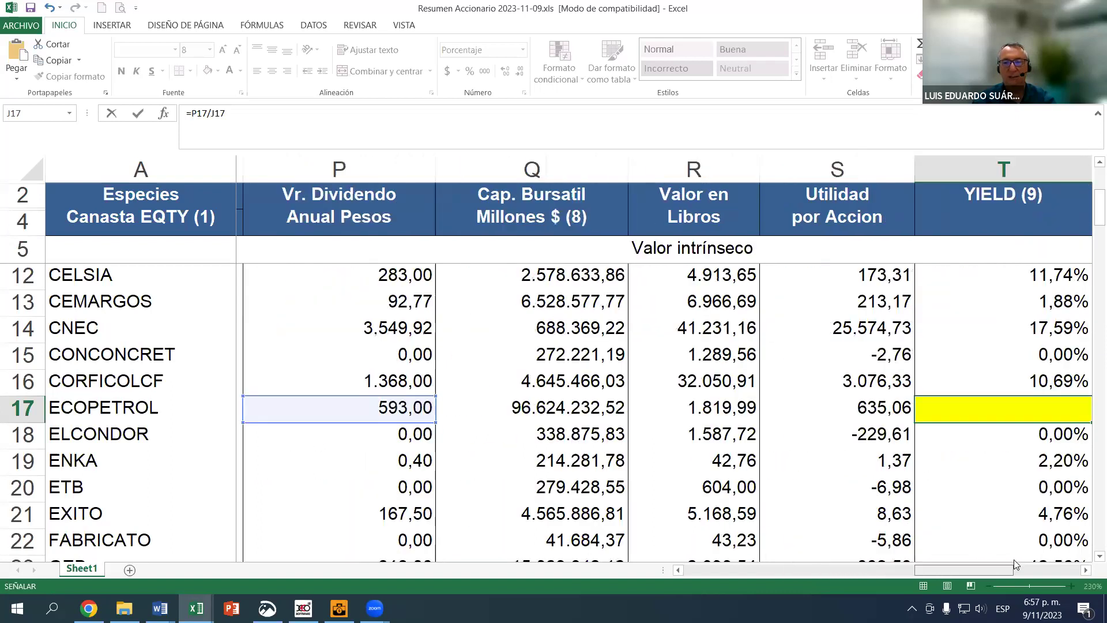
{"action": "scroll", "coordinate": [1090, 517], "scroll_direction": "right", "scroll_amount": 1}
{"action": "scroll", "coordinate": [1091, 505], "scroll_direction": "left", "scroll_amount": 1}
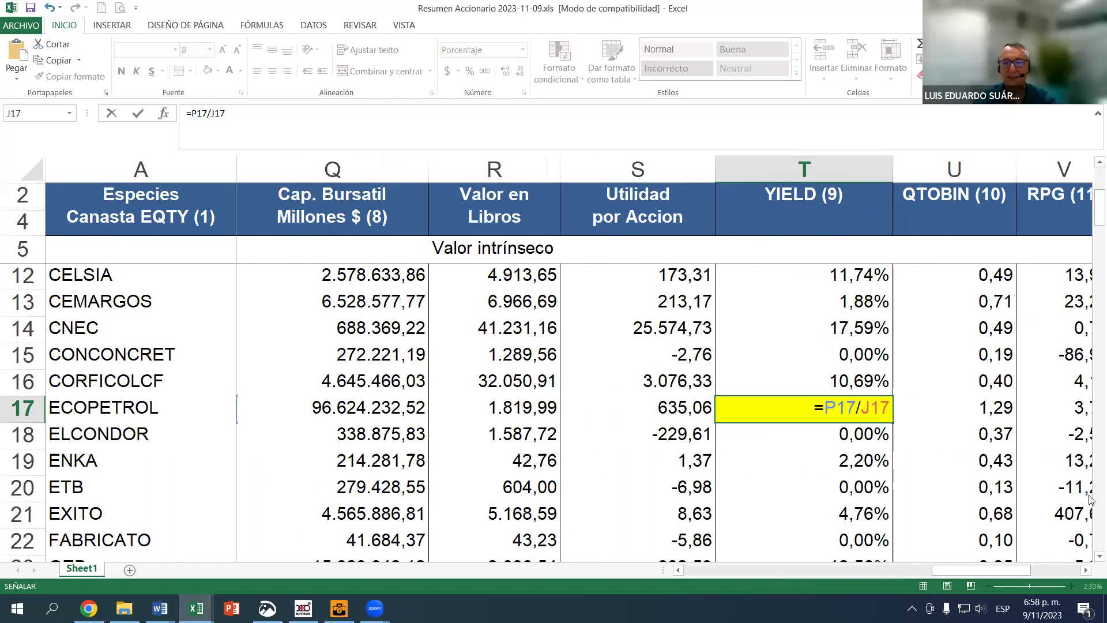
{"action": "key", "text": "Return"}
{"action": "key", "text": "Up"}
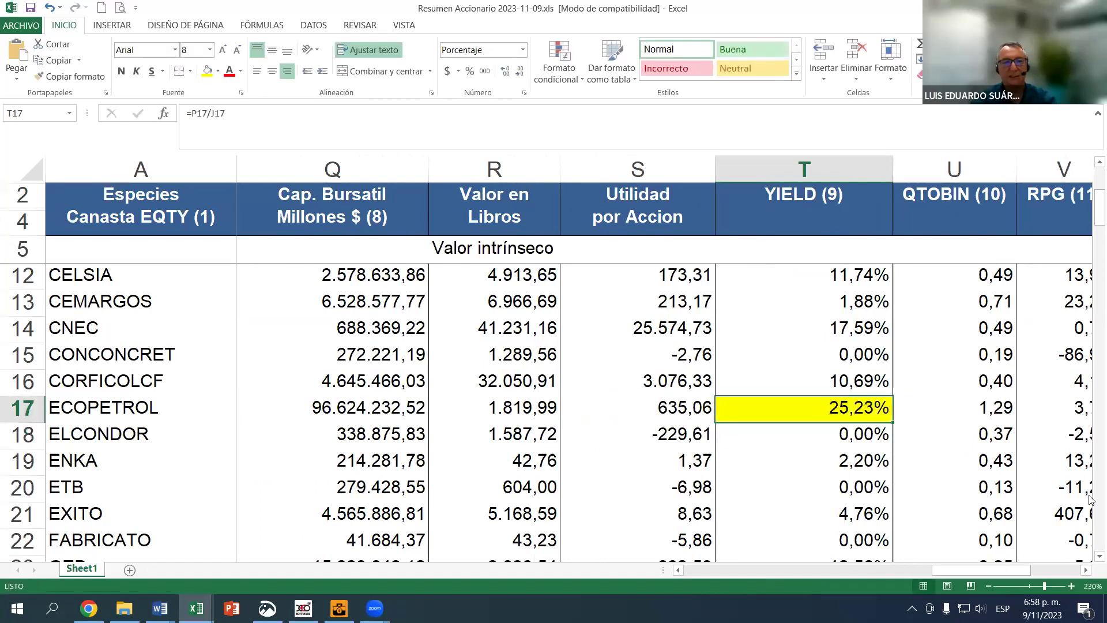
{"action": "key", "text": "F2"}
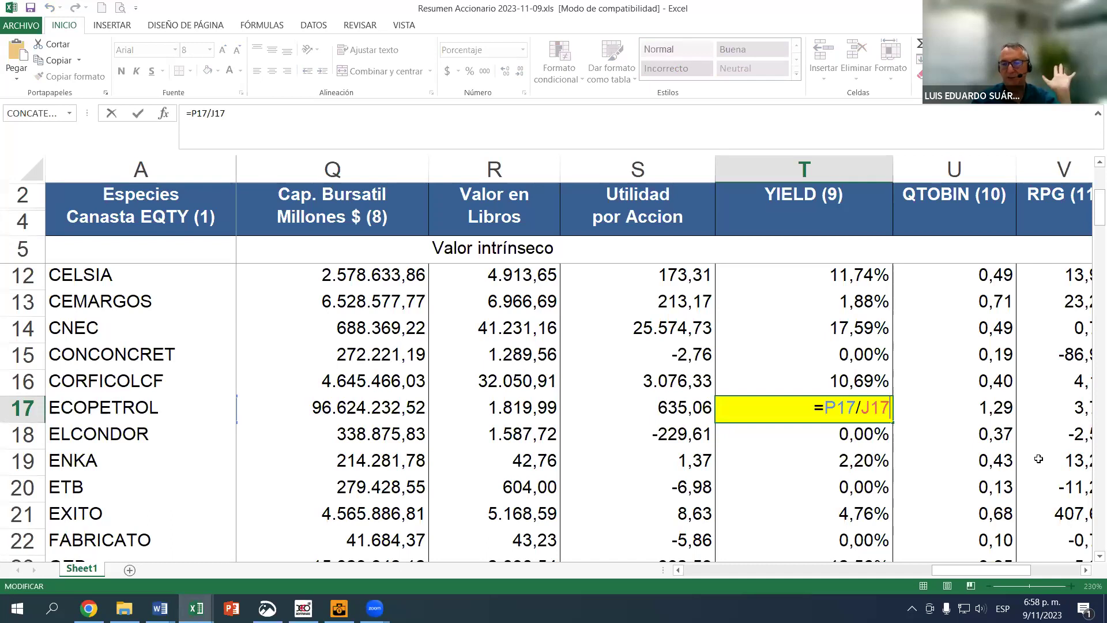
{"action": "key", "text": "Escape"}
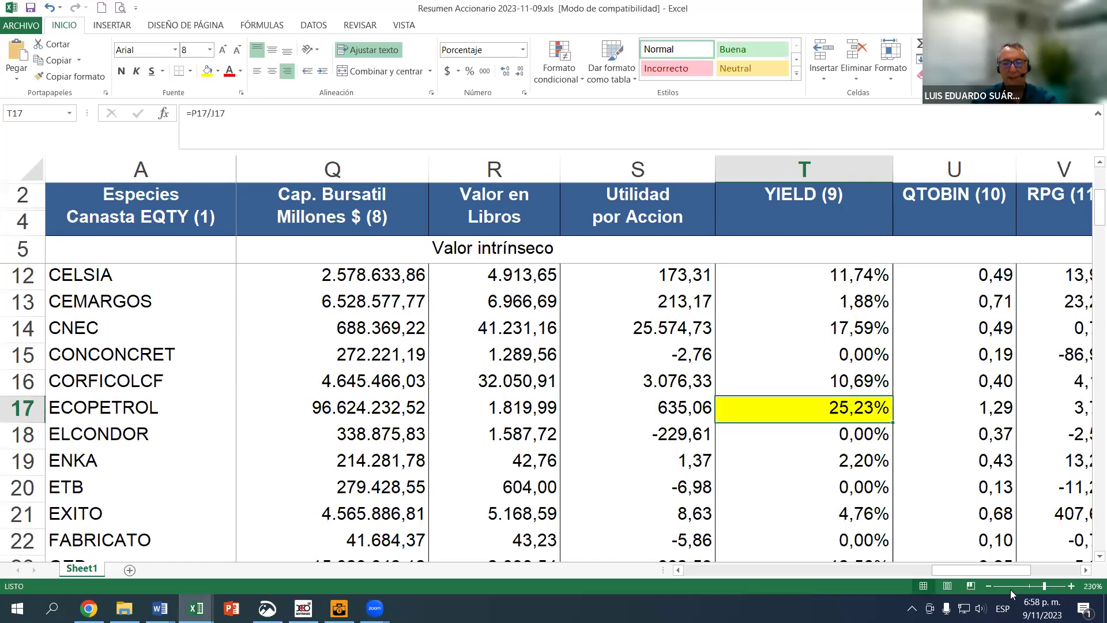
Examine the YIELD values across the listed stocks, including GEB and VALINDUSTR, and the columns beside them
{"action": "left_click_drag", "start_coordinate": [980, 570], "coordinate": [1038, 585]}
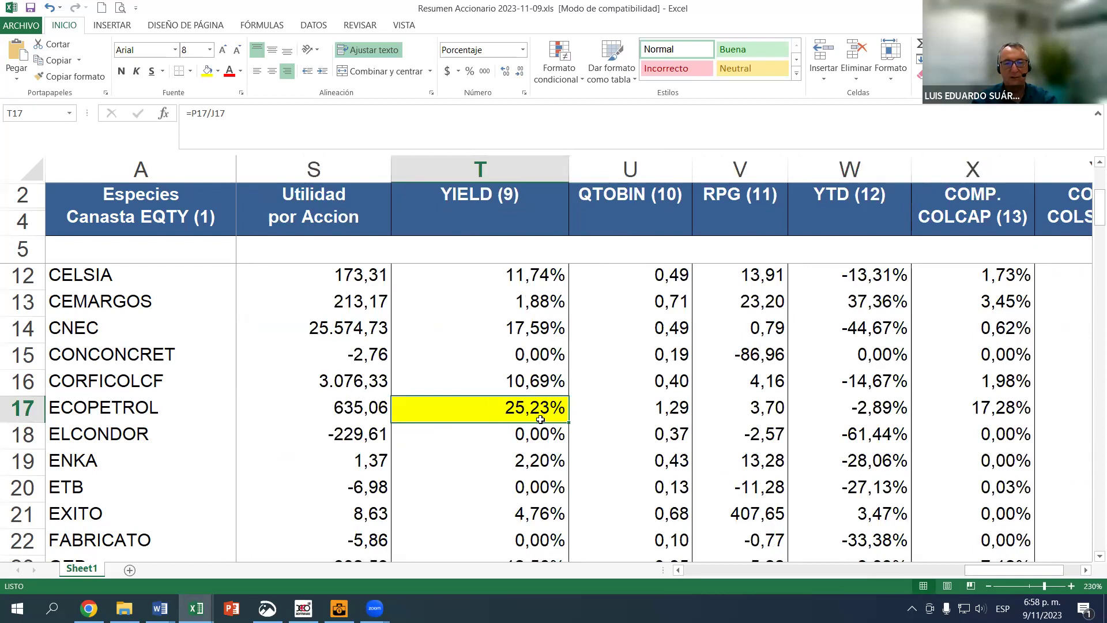
{"action": "scroll", "coordinate": [537, 419], "scroll_direction": "down", "scroll_amount": 1}
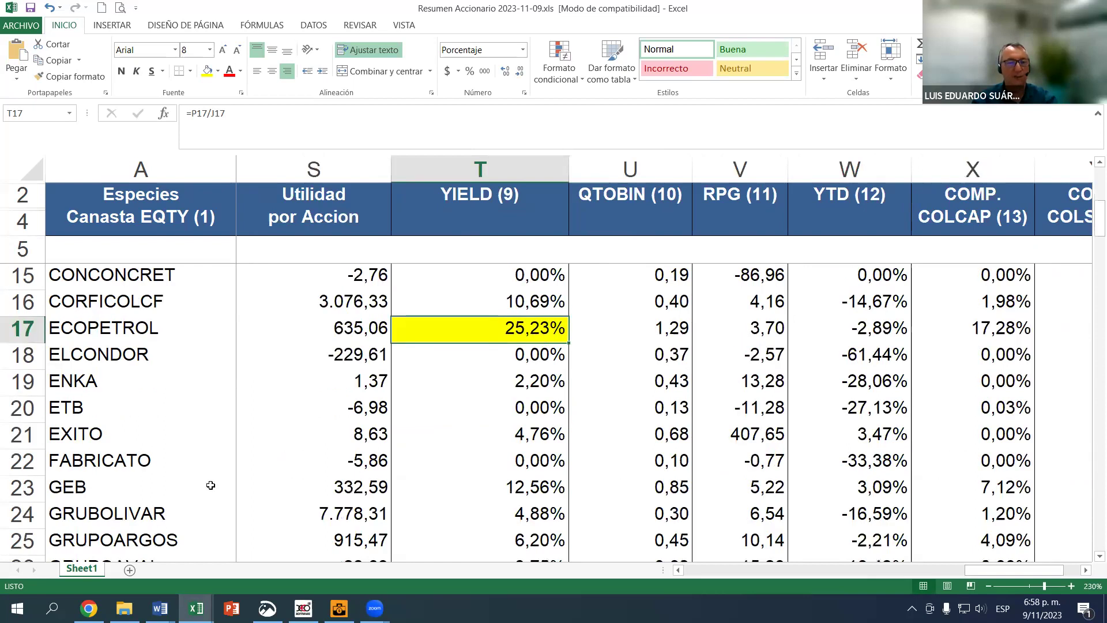
{"action": "left_click", "coordinate": [516, 493]}
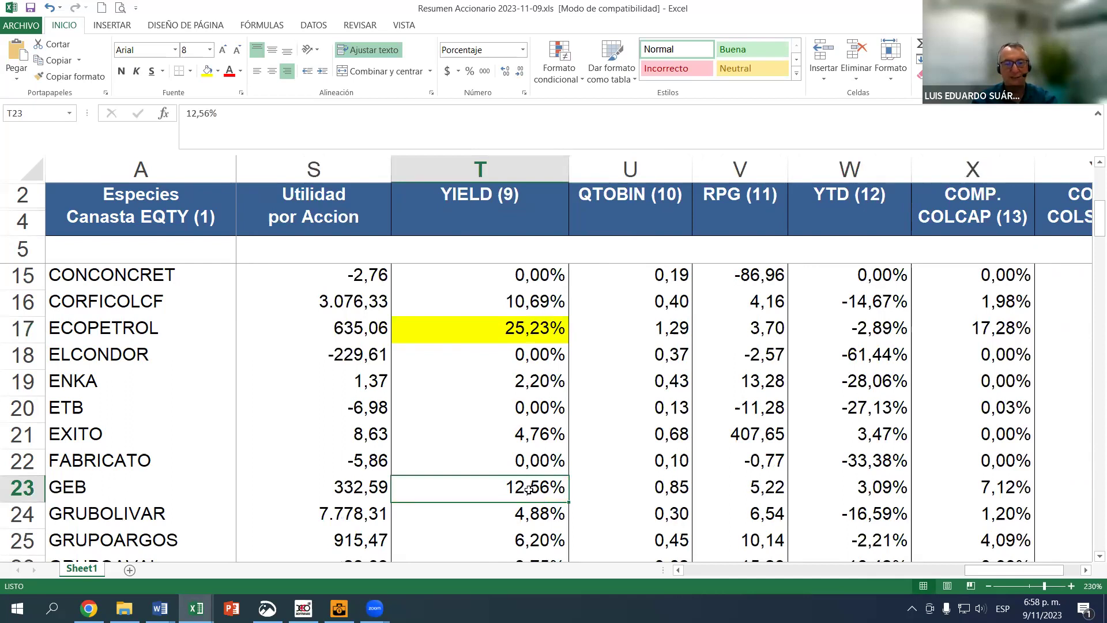
{"action": "scroll", "coordinate": [528, 489], "scroll_direction": "down", "scroll_amount": 2}
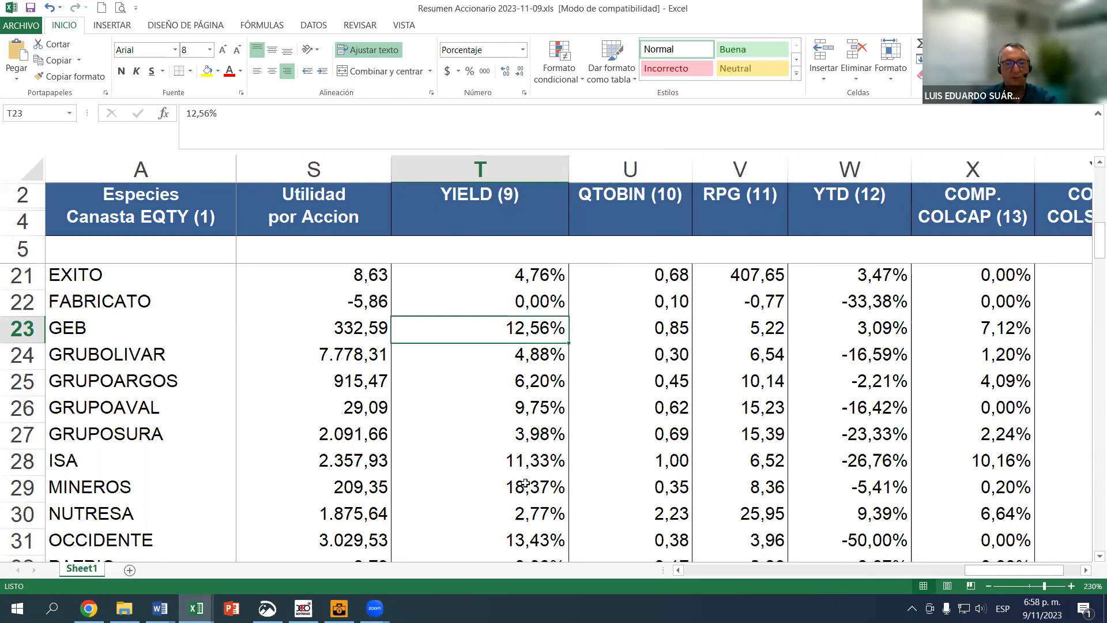
{"action": "scroll", "coordinate": [526, 483], "scroll_direction": "down", "scroll_amount": 5}
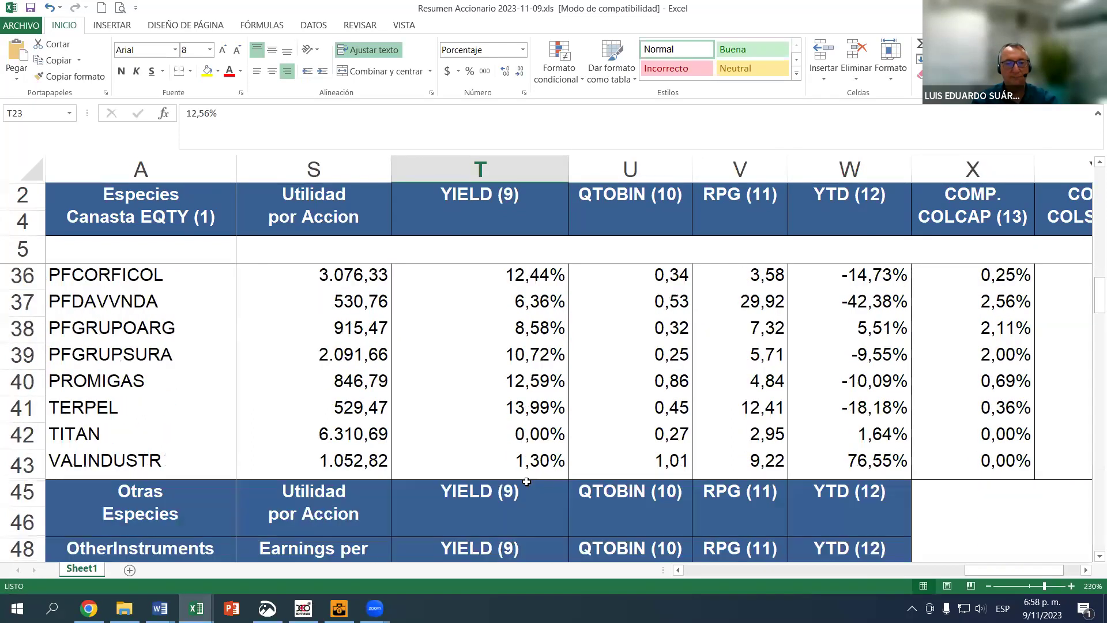
{"action": "left_click", "coordinate": [531, 464]}
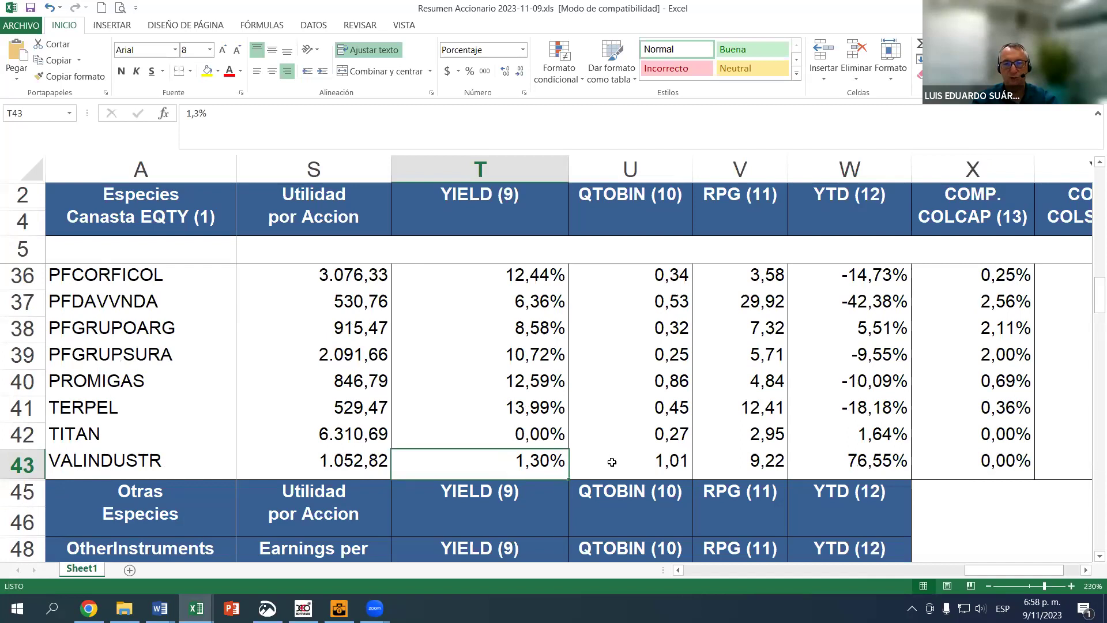
{"action": "scroll", "coordinate": [544, 449], "scroll_direction": "up", "scroll_amount": 5}
{"action": "scroll", "coordinate": [539, 369], "scroll_direction": "up", "scroll_amount": 5}
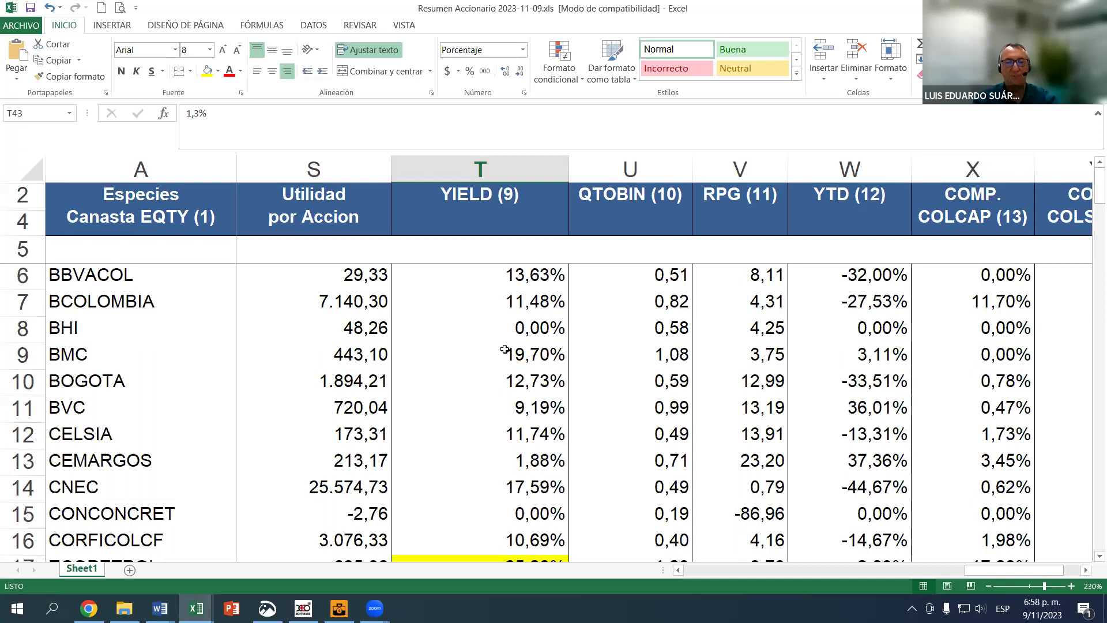
{"action": "scroll", "coordinate": [505, 350], "scroll_direction": "down", "scroll_amount": 1}
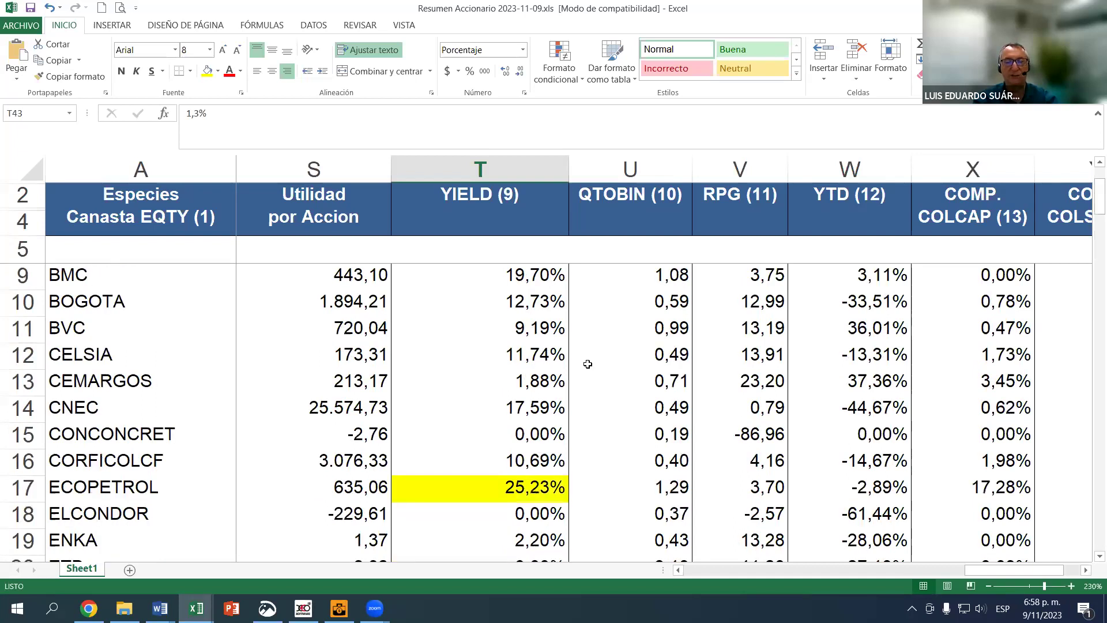
{"action": "left_click", "coordinate": [1086, 570]}
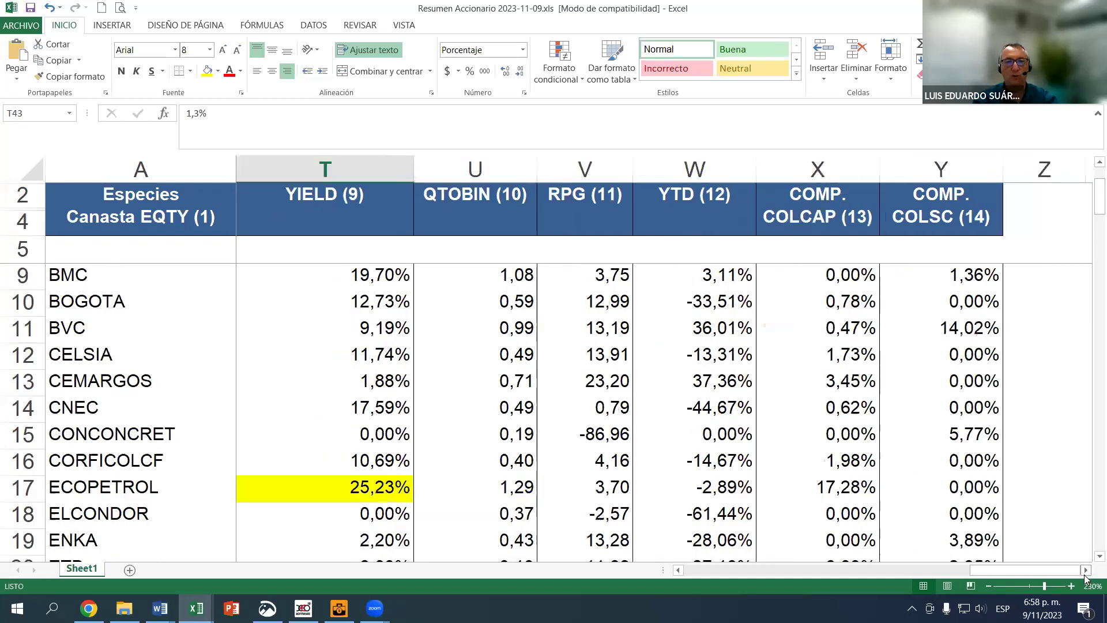
Select the QTOBIN values from BMC to VALINDUSTR in U9:U43 and go to VALINDUSTR's cell U43
{"action": "left_click", "coordinate": [508, 280]}
{"action": "left_click_drag", "start_coordinate": [500, 279], "coordinate": [505, 538]}
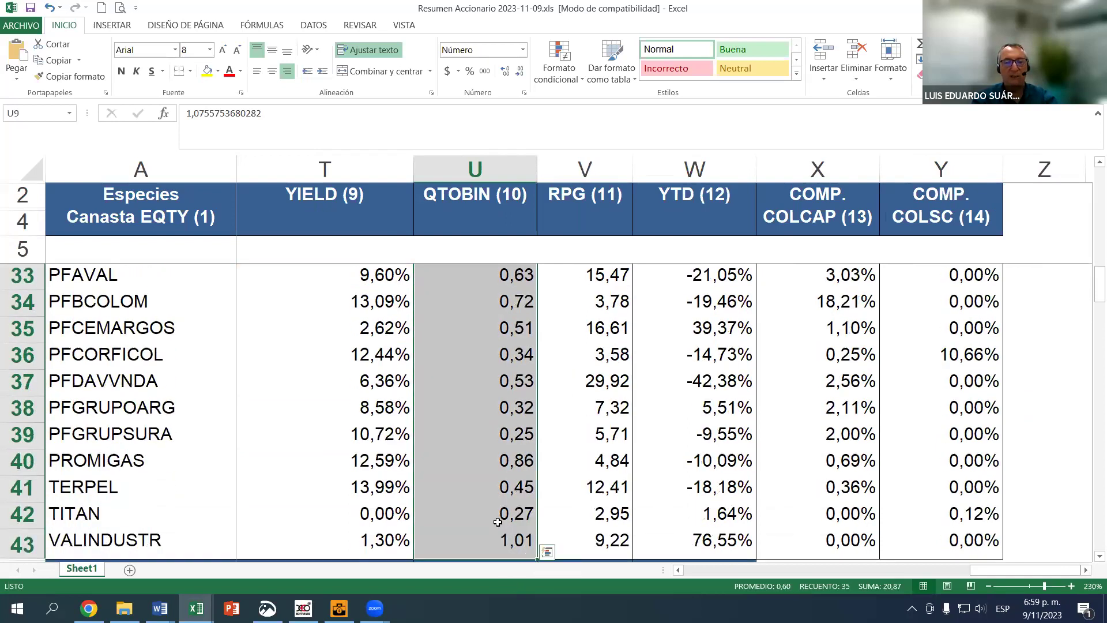
{"action": "left_click", "coordinate": [502, 540]}
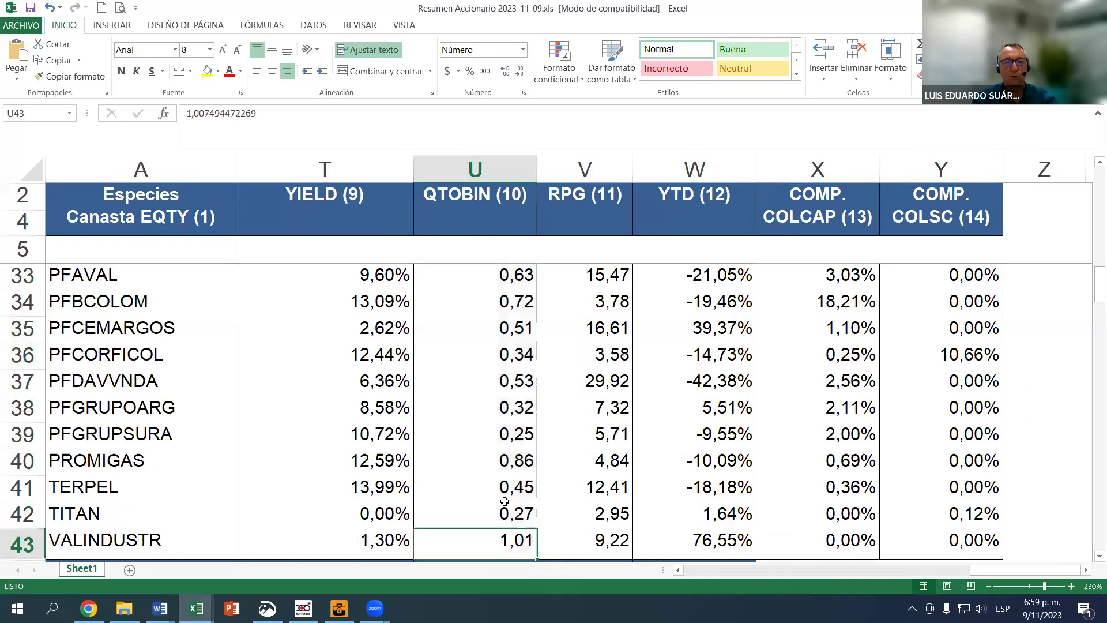
Check the QTOBIN cells of NUTRESA, ECOPETROL and BMC, working up the stock list
{"action": "scroll", "coordinate": [485, 499], "scroll_direction": "up", "scroll_amount": 2}
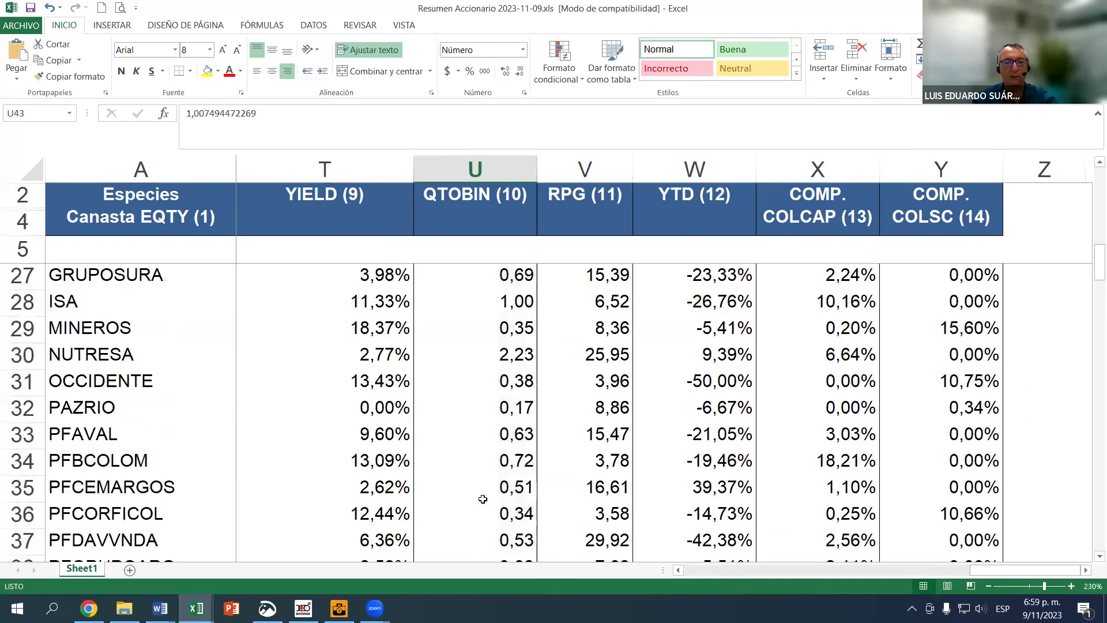
{"action": "left_click", "coordinate": [505, 355]}
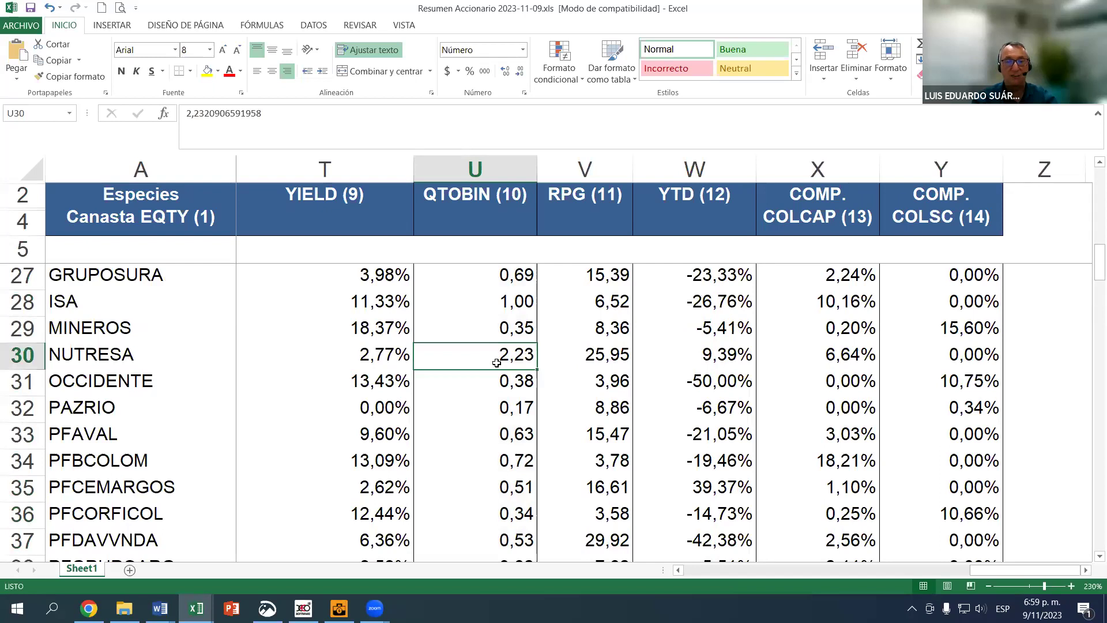
{"action": "scroll", "coordinate": [495, 359], "scroll_direction": "up", "scroll_amount": 4}
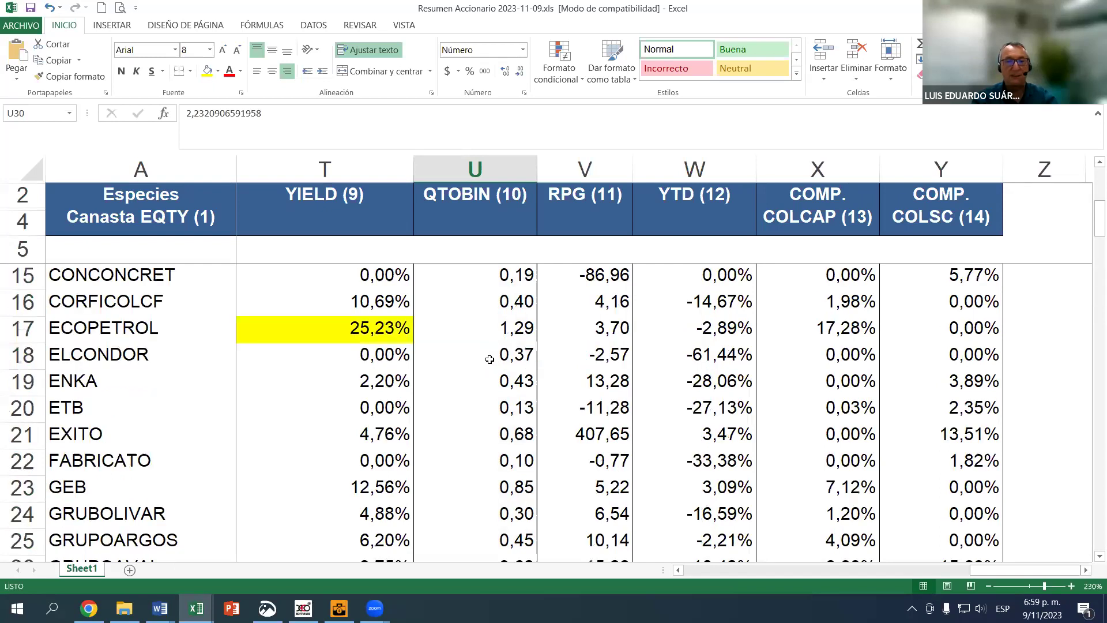
{"action": "left_click", "coordinate": [520, 326]}
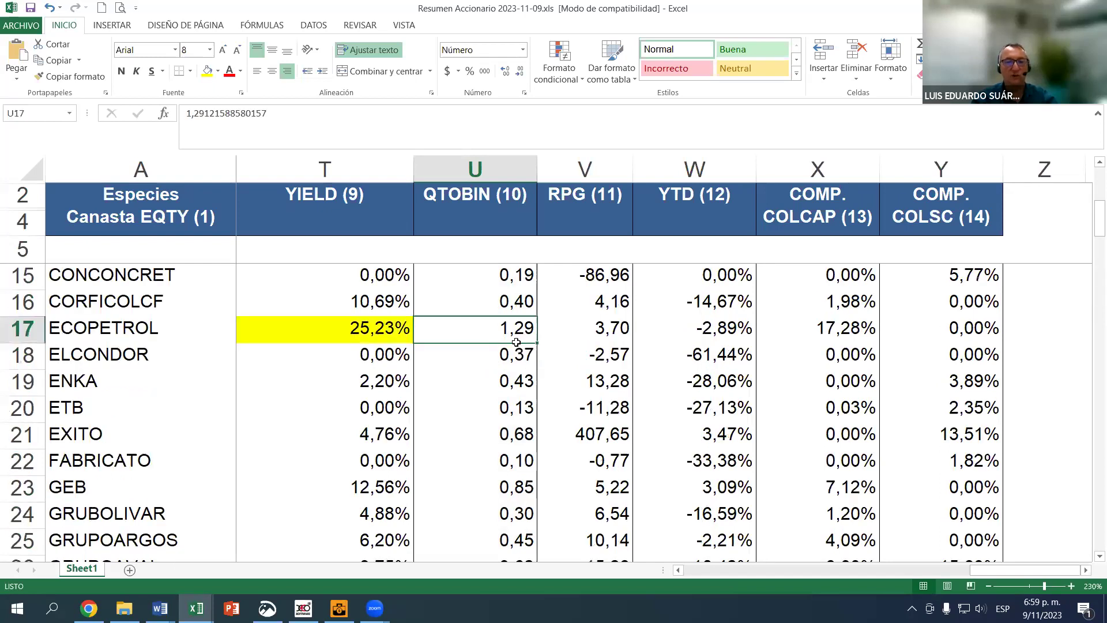
{"action": "scroll", "coordinate": [518, 339], "scroll_direction": "up", "scroll_amount": 1}
{"action": "scroll", "coordinate": [509, 332], "scroll_direction": "up", "scroll_amount": 2}
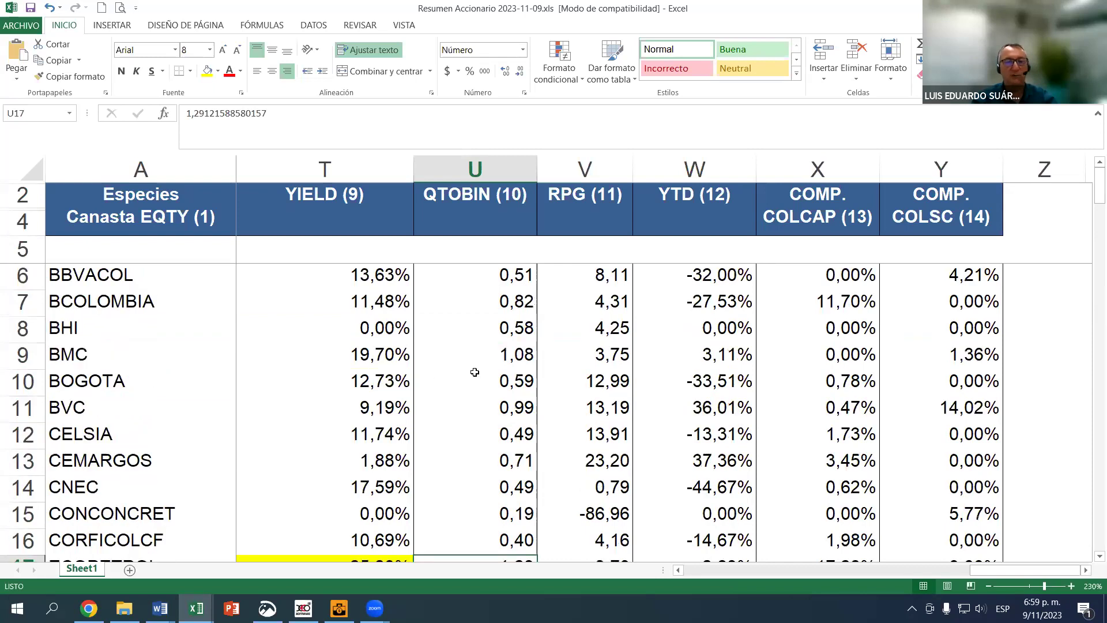
{"action": "left_click", "coordinate": [503, 354]}
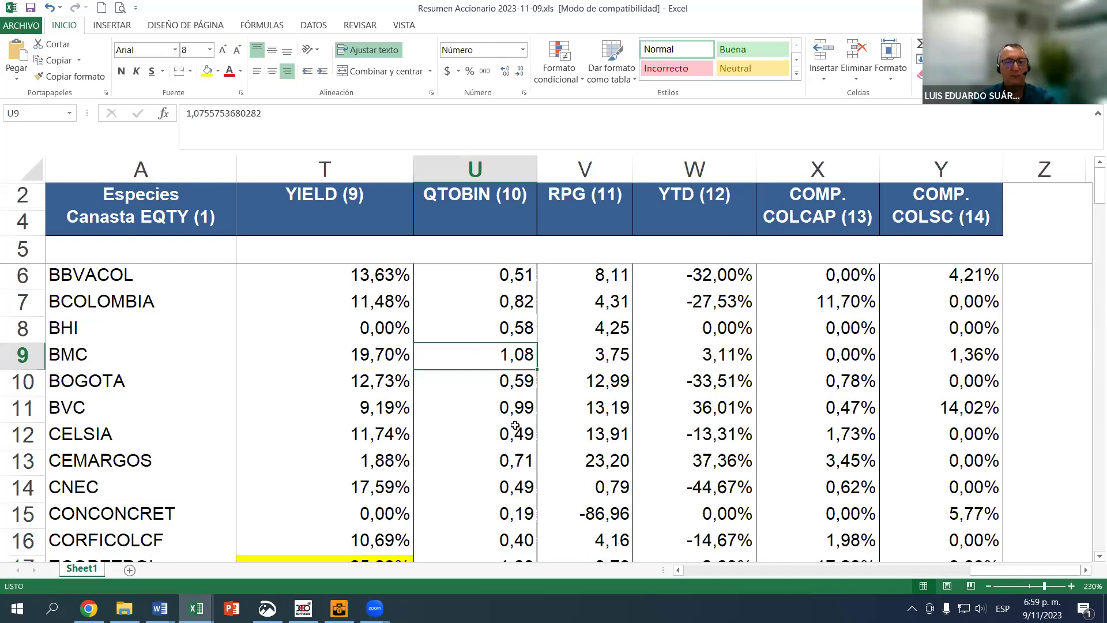
Work down the QTOBIN column, checking the cells of ECOPETROL, ISA, NUTRESA and VALINDUSTR
{"action": "scroll", "coordinate": [514, 426], "scroll_direction": "down", "scroll_amount": 1}
{"action": "scroll", "coordinate": [517, 418], "scroll_direction": "down", "scroll_amount": 1}
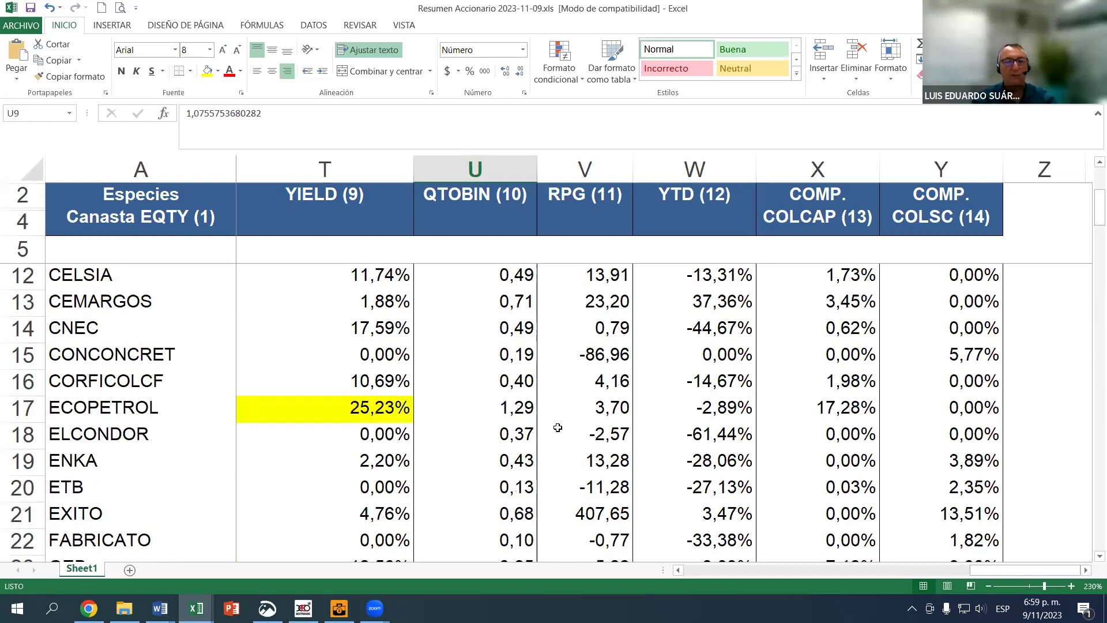
{"action": "left_click", "coordinate": [522, 416]}
{"action": "scroll", "coordinate": [527, 430], "scroll_direction": "down", "scroll_amount": 2}
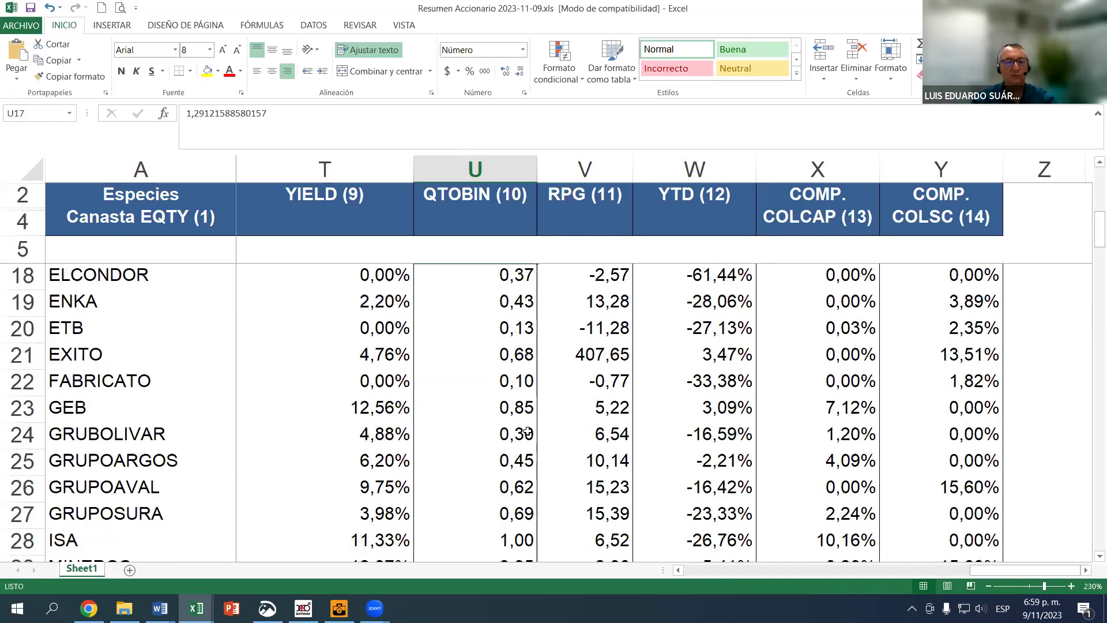
{"action": "scroll", "coordinate": [527, 431], "scroll_direction": "down", "scroll_amount": 1}
{"action": "left_click", "coordinate": [522, 465]}
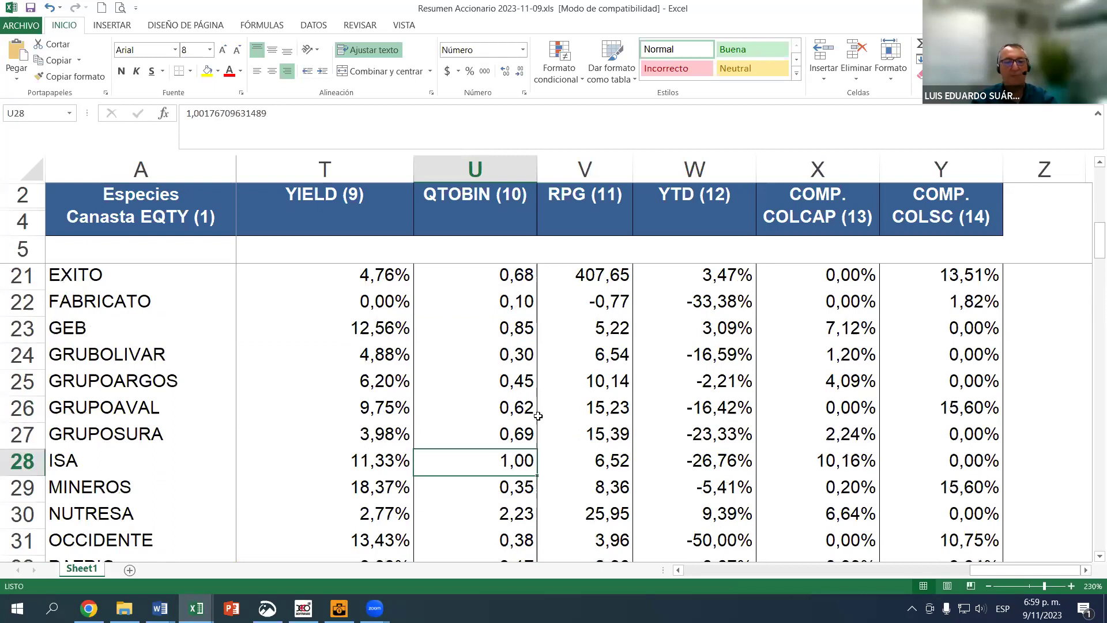
{"action": "scroll", "coordinate": [538, 415], "scroll_direction": "down", "scroll_amount": 1}
{"action": "scroll", "coordinate": [536, 416], "scroll_direction": "down", "scroll_amount": 1}
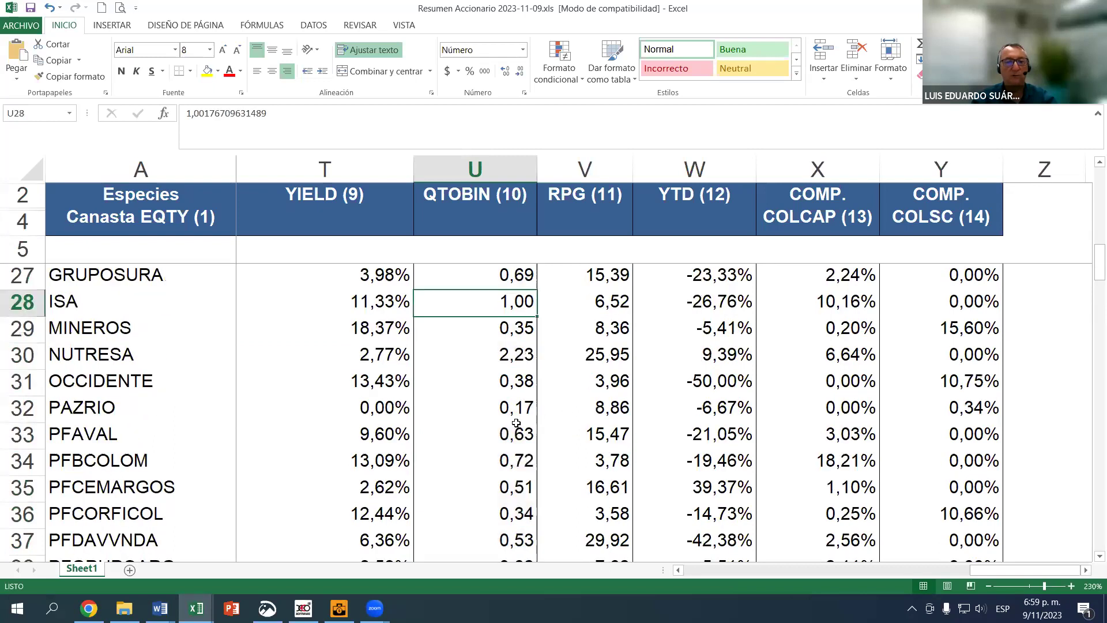
{"action": "left_click", "coordinate": [518, 362]}
{"action": "scroll", "coordinate": [517, 372], "scroll_direction": "down", "scroll_amount": 3}
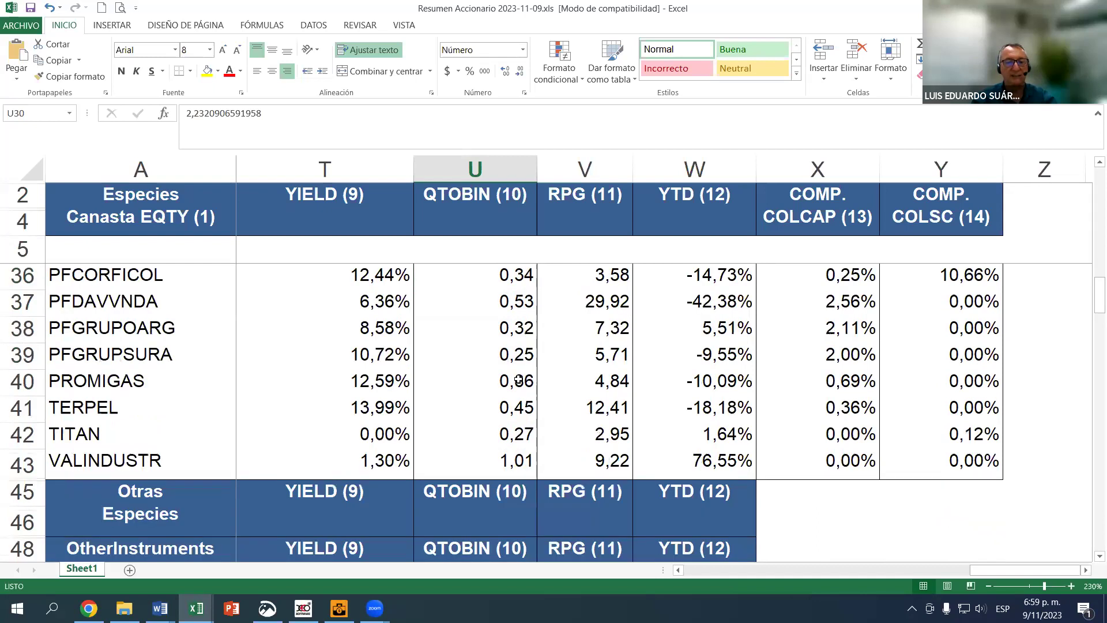
{"action": "left_click", "coordinate": [513, 469]}
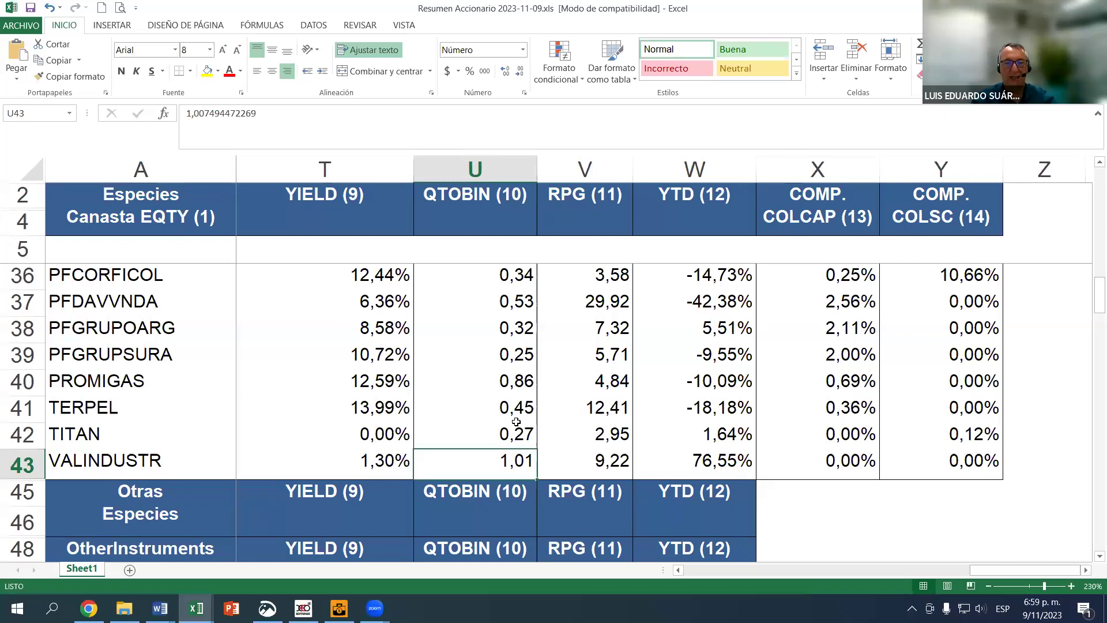
Inspect the full content stored in ECOPETROL's QTOBIN cell U17 without editing it
{"action": "scroll", "coordinate": [511, 324], "scroll_direction": "up", "scroll_amount": 2}
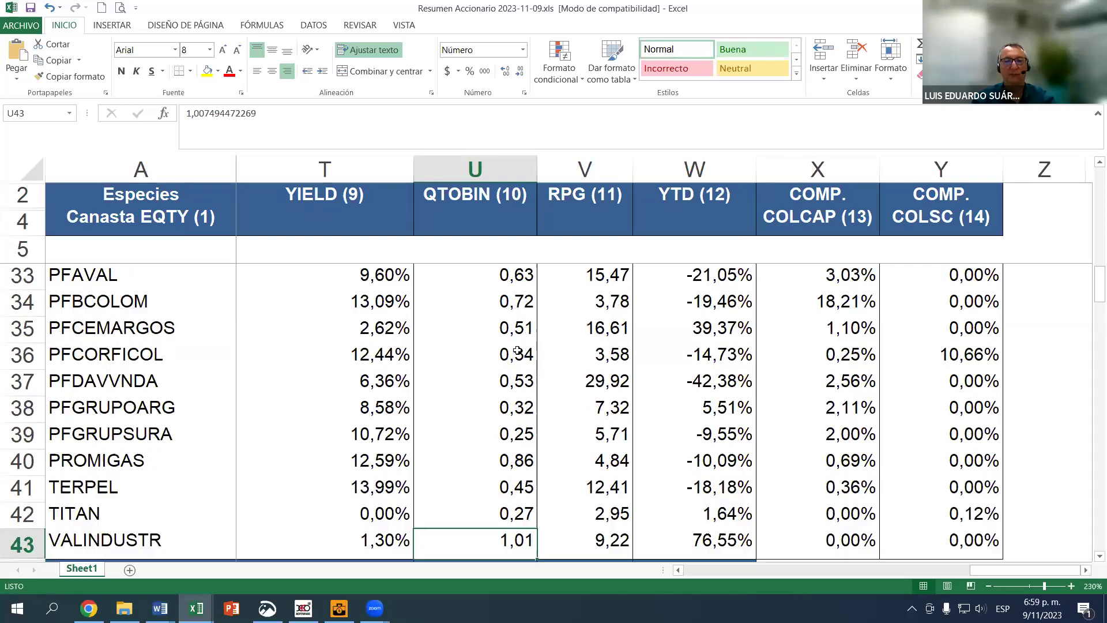
{"action": "scroll", "coordinate": [514, 346], "scroll_direction": "up", "scroll_amount": 8}
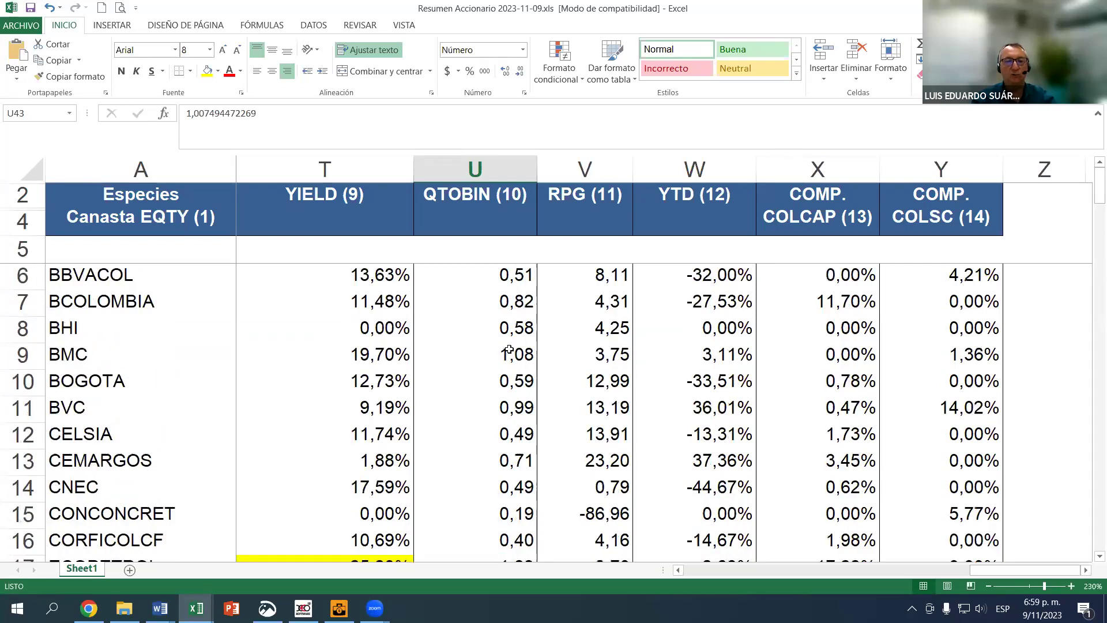
{"action": "scroll", "coordinate": [513, 366], "scroll_direction": "down", "scroll_amount": 2}
{"action": "left_click", "coordinate": [511, 404]}
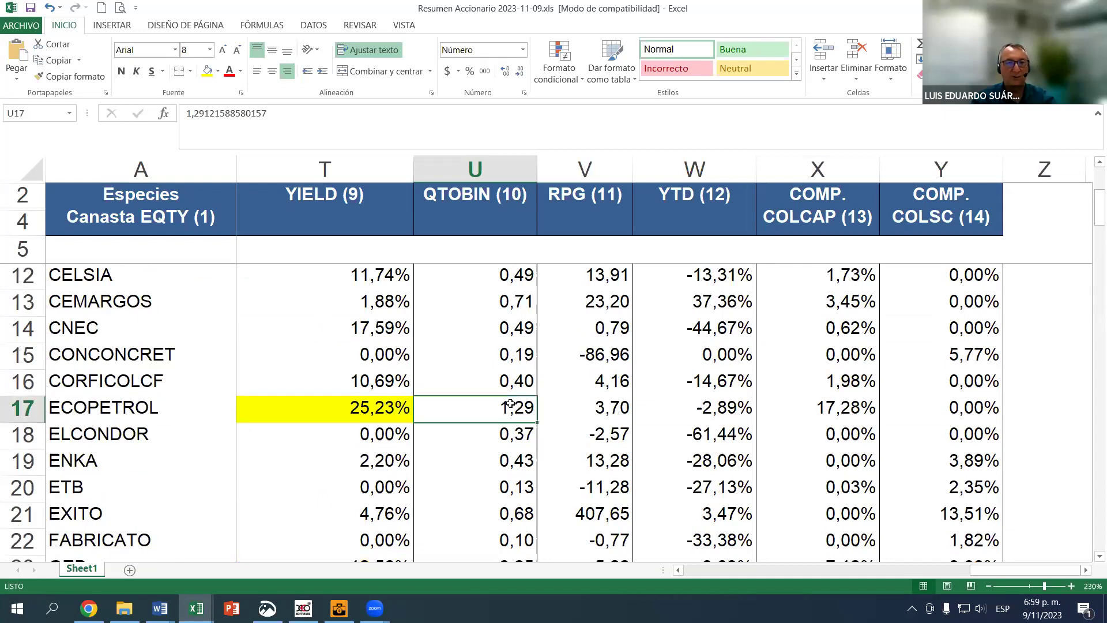
{"action": "key", "text": "F2"}
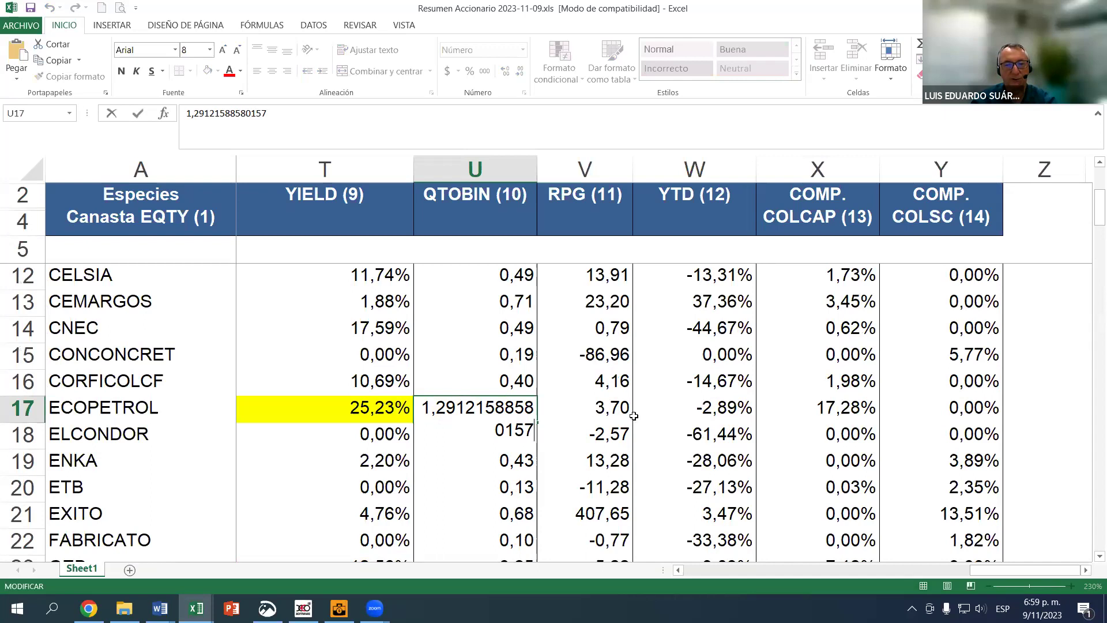
{"action": "key", "text": "Escape"}
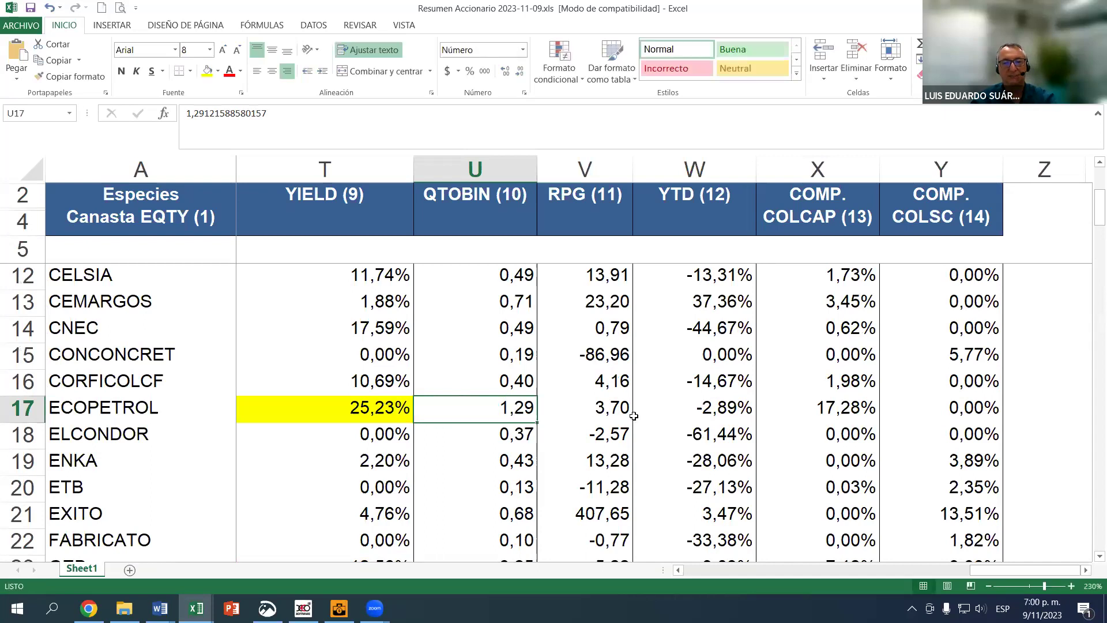
Display ECOPETROL's QTOBIN in U17 with six decimal places and highlight the cell with a yellow fill
{"action": "left_click", "coordinate": [505, 74]}
{"action": "left_click", "coordinate": [505, 74]}
{"action": "left_click", "coordinate": [504, 74]}
{"action": "left_click", "coordinate": [503, 74]}
{"action": "left_click", "coordinate": [503, 74]}
{"action": "left_click", "coordinate": [503, 73]}
{"action": "left_click", "coordinate": [503, 74]}
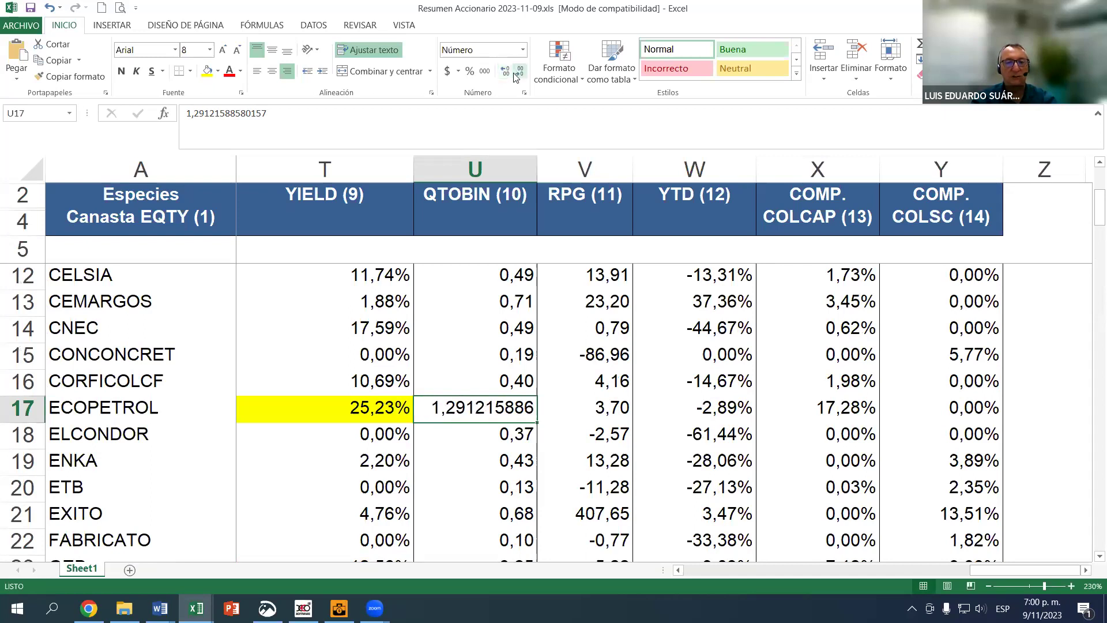
{"action": "left_click", "coordinate": [517, 75]}
{"action": "left_click", "coordinate": [516, 75]}
{"action": "left_click", "coordinate": [516, 75]}
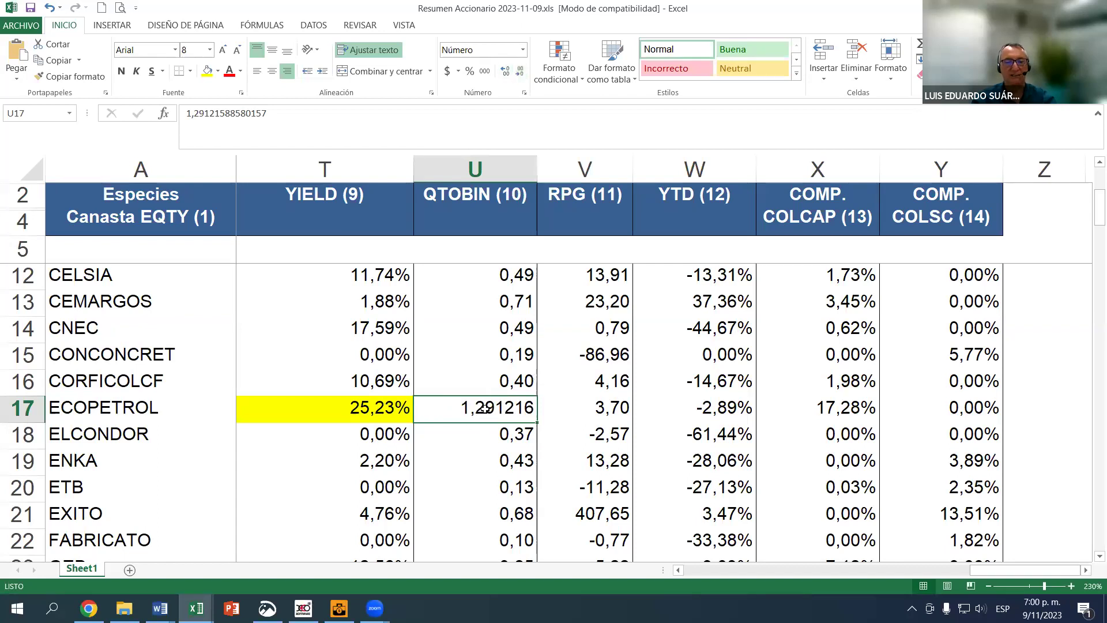
{"action": "left_click", "coordinate": [207, 71]}
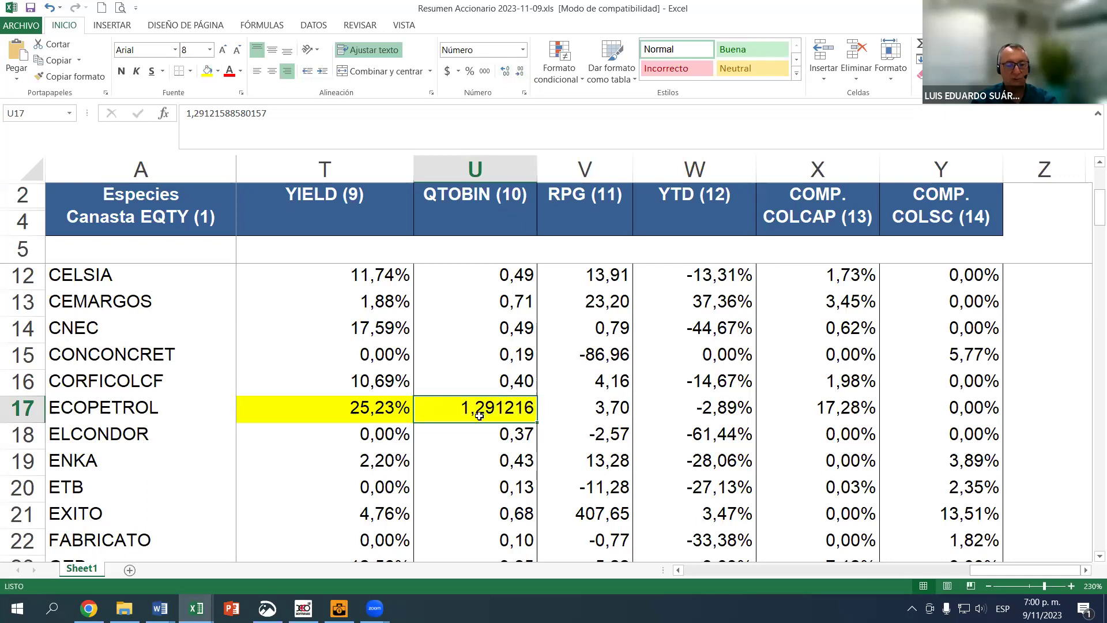
Replace ECOPETROL's QTOBIN in U17 with the formula =J17/R17, dividing its last price by its book value
{"action": "type", "text": "="}
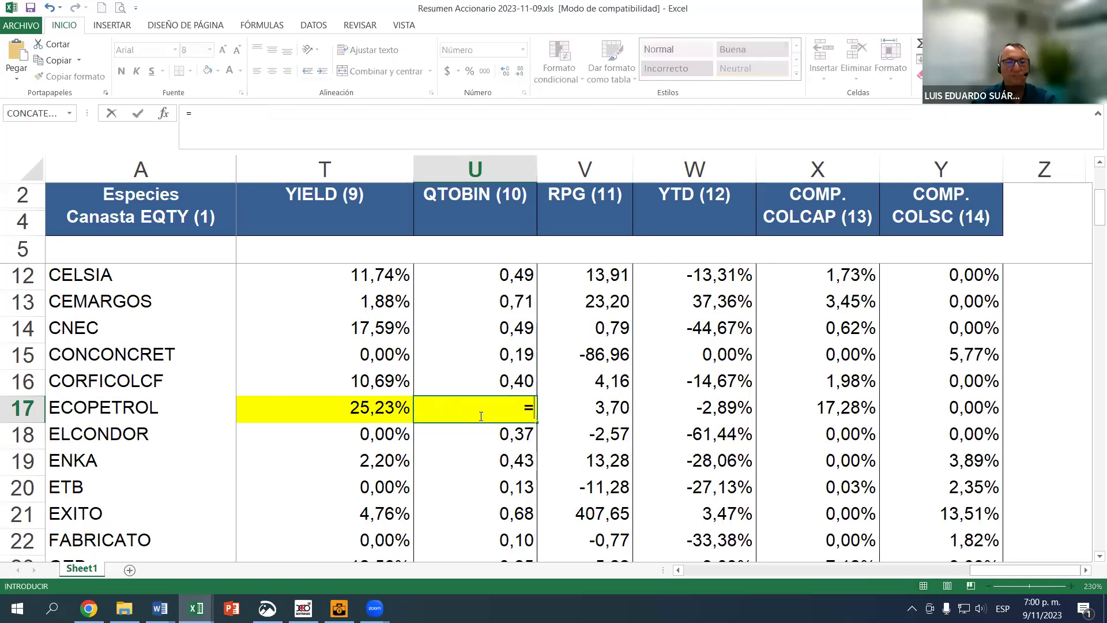
{"action": "left_click", "coordinate": [677, 570]}
{"action": "left_click", "coordinate": [677, 570]}
{"action": "left_click", "coordinate": [677, 570]}
{"action": "left_click", "coordinate": [678, 570]}
{"action": "left_click", "coordinate": [678, 570]}
{"action": "left_click", "coordinate": [675, 571]}
{"action": "left_click", "coordinate": [674, 570]}
{"action": "left_click", "coordinate": [675, 570]}
{"action": "left_click", "coordinate": [674, 570]}
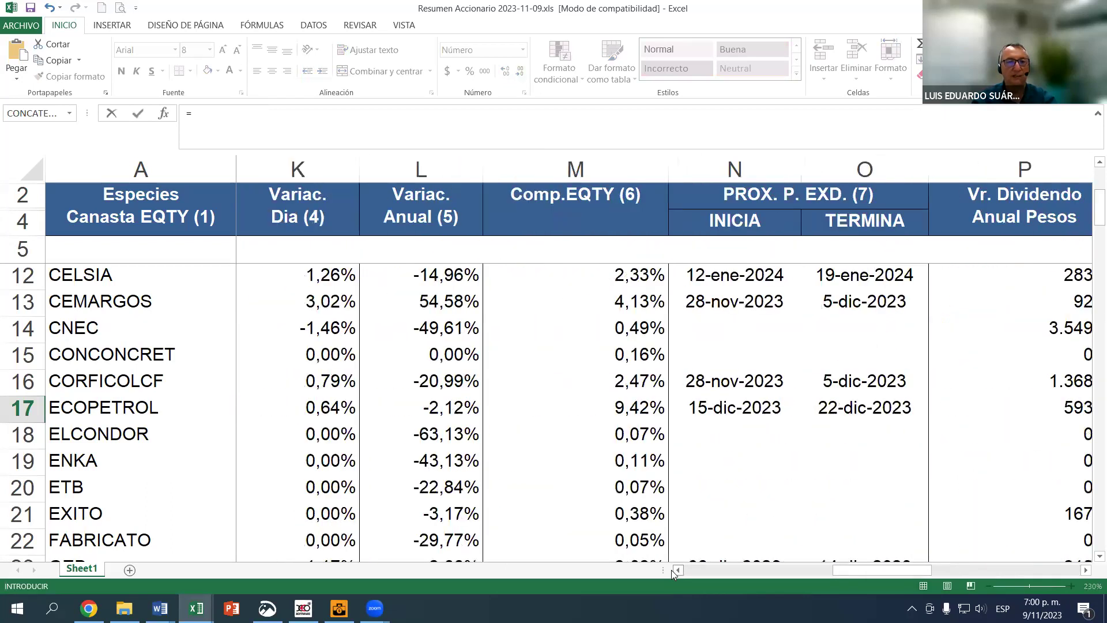
{"action": "left_click", "coordinate": [675, 570]}
{"action": "left_click", "coordinate": [334, 409]}
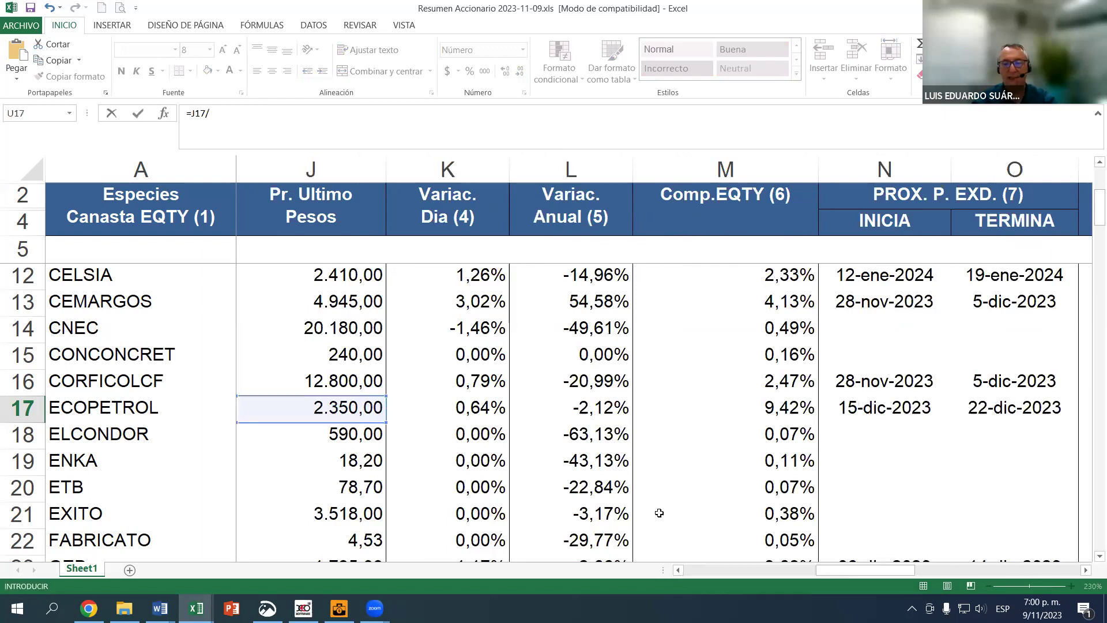
{"action": "left_click_drag", "start_coordinate": [856, 573], "coordinate": [930, 572]}
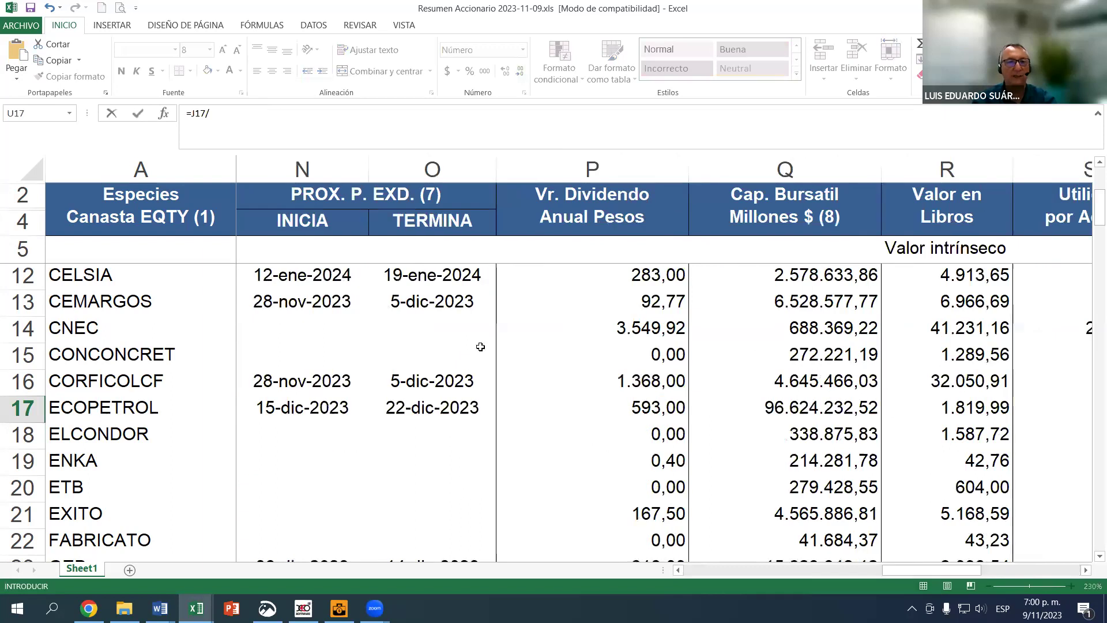
{"action": "left_click_drag", "start_coordinate": [934, 571], "coordinate": [991, 567]}
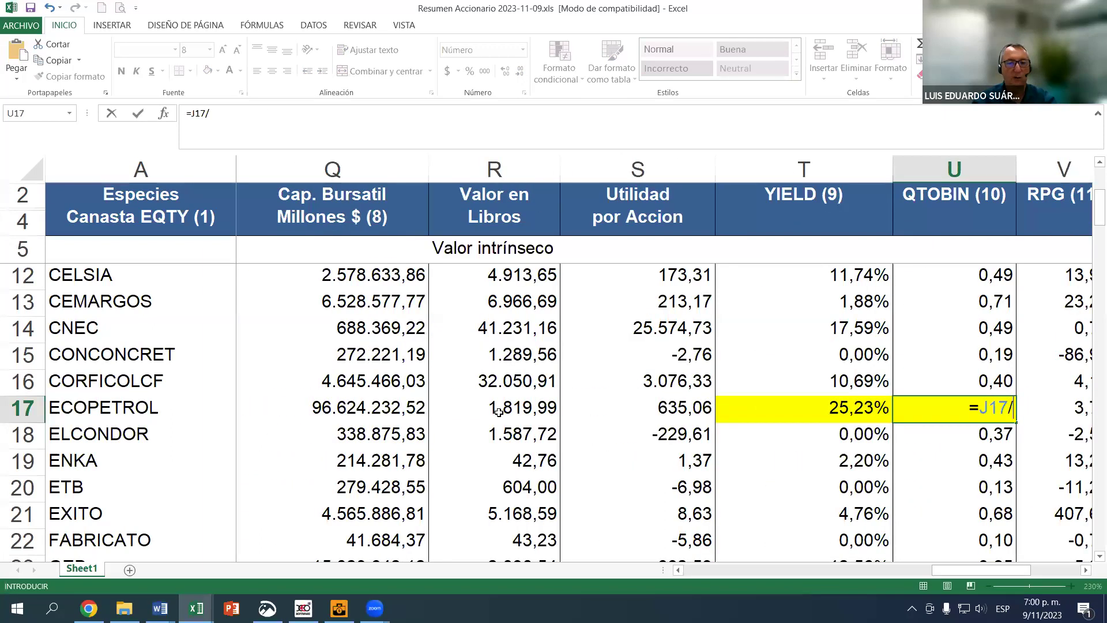
{"action": "left_click", "coordinate": [498, 409]}
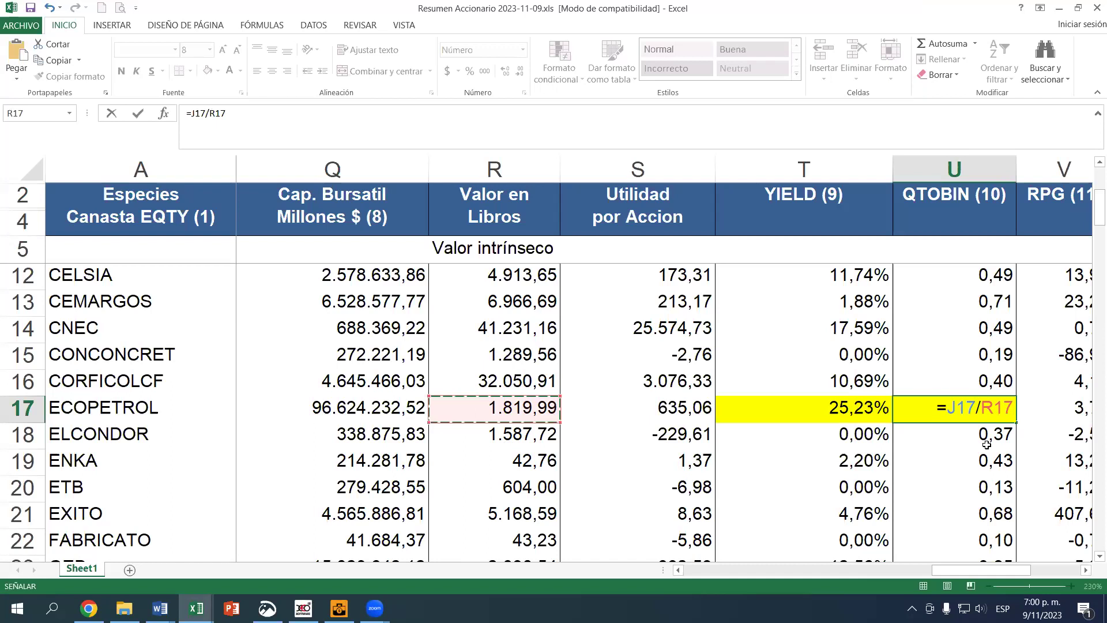
{"action": "key", "text": "Return"}
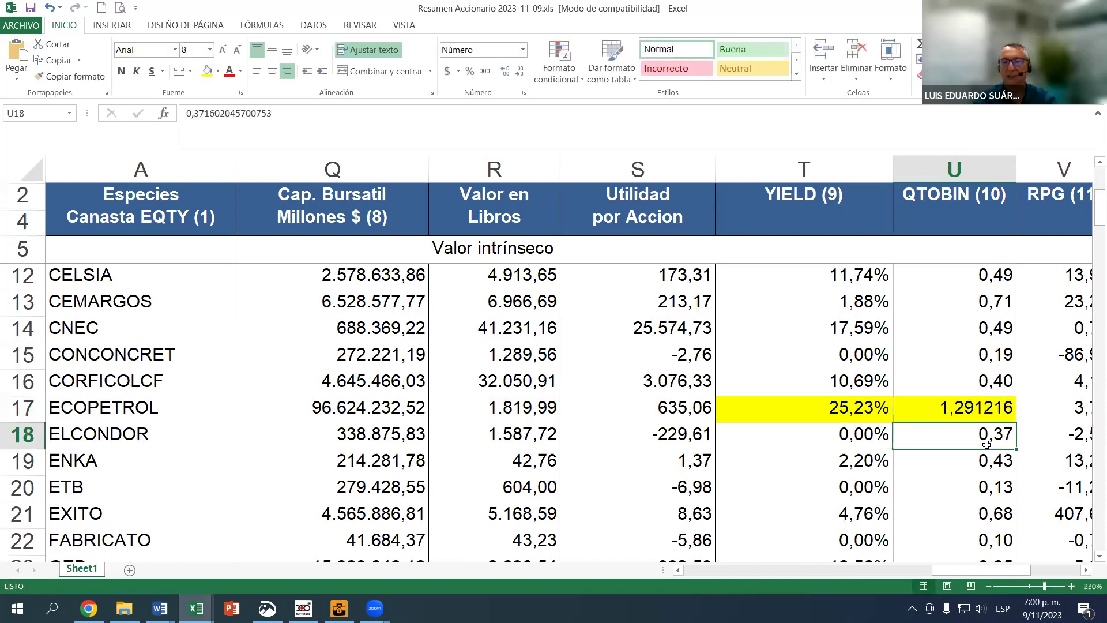
Inspect the cell references of ECOPETROL's QTOBIN formula in U17 and commit it unchanged
{"action": "left_click", "coordinate": [971, 404]}
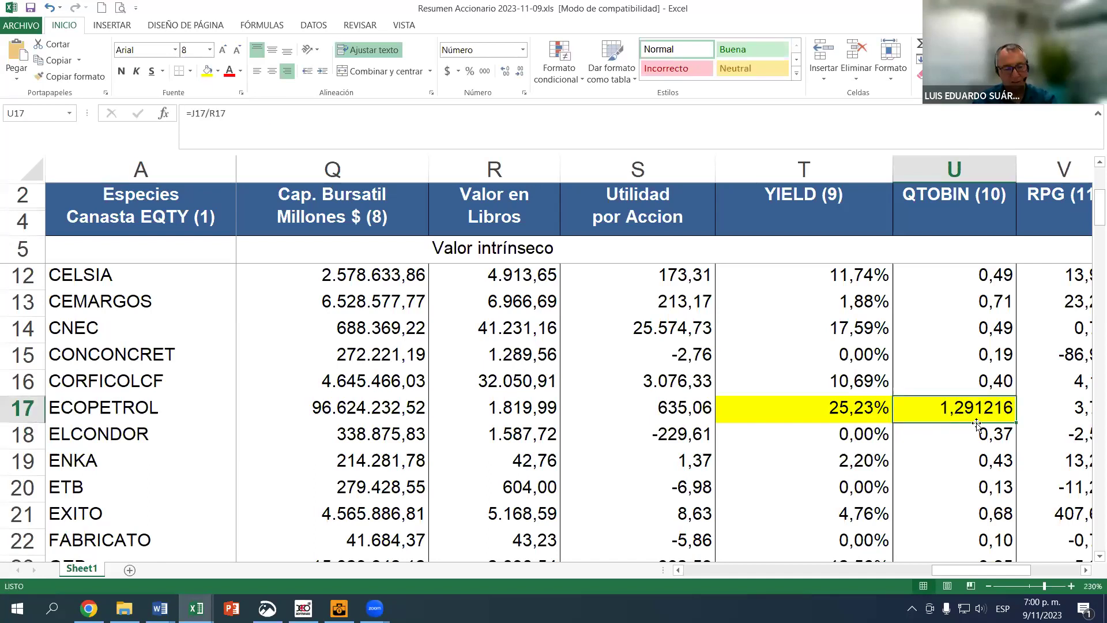
{"action": "key", "text": "F2"}
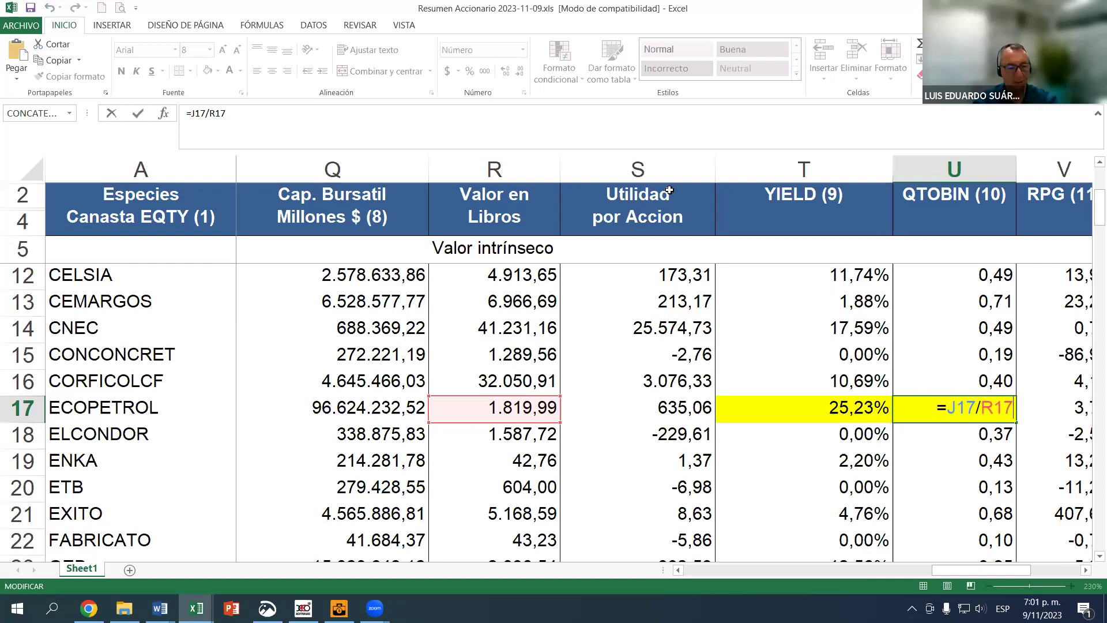
{"action": "key", "text": "ctrl+Return"}
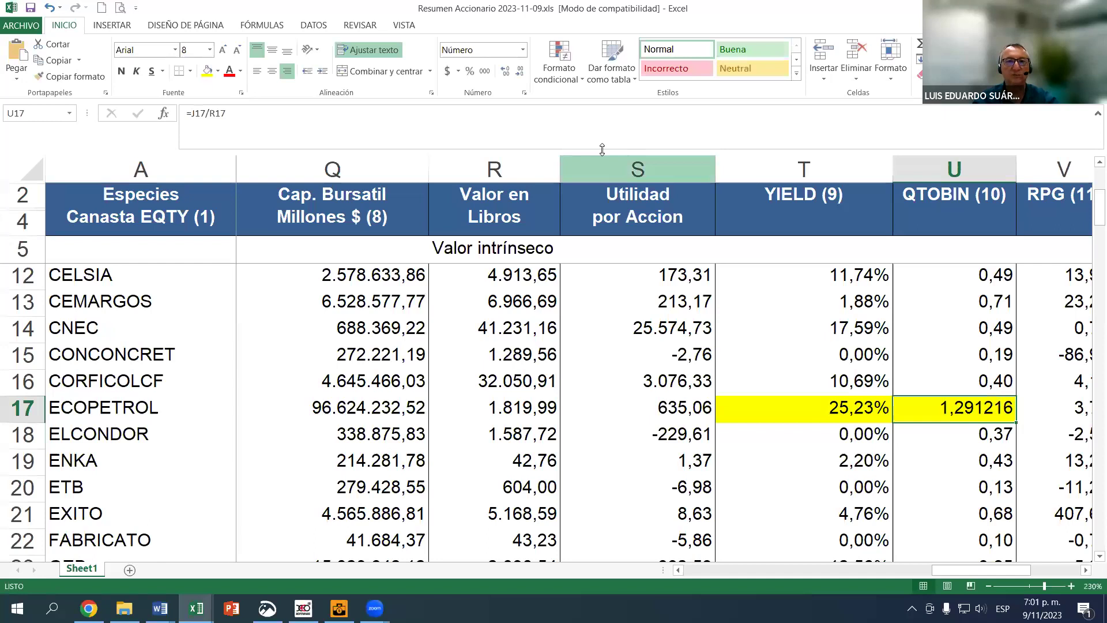
Display ECOPETROL's QTOBIN result in U17 with nine decimal places
{"action": "left_click", "coordinate": [505, 71]}
{"action": "left_click", "coordinate": [505, 71]}
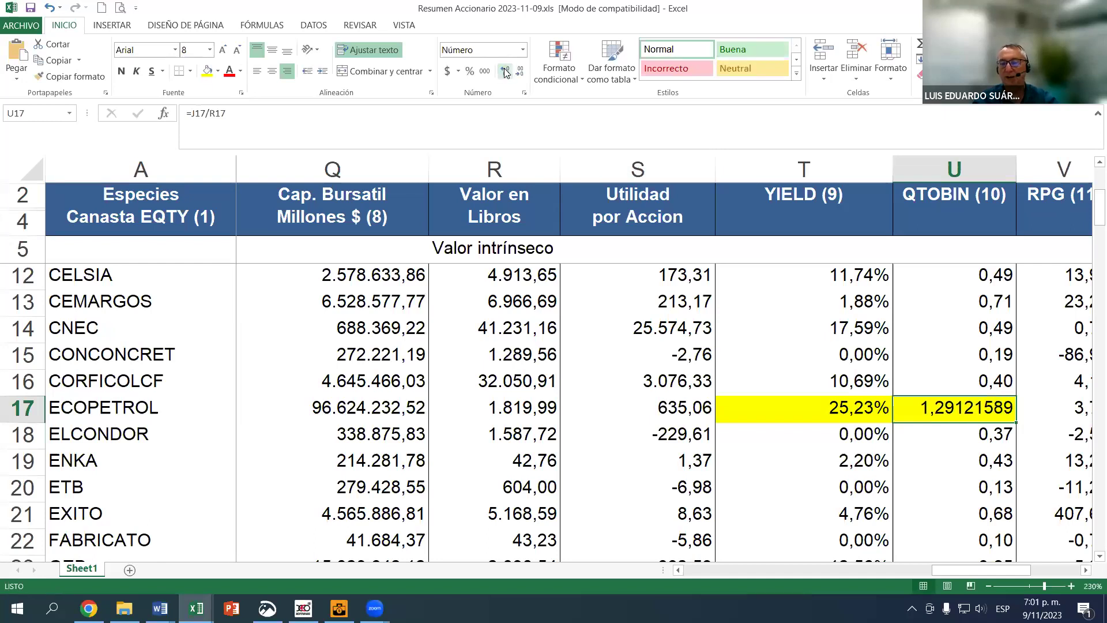
{"action": "left_click", "coordinate": [505, 71]}
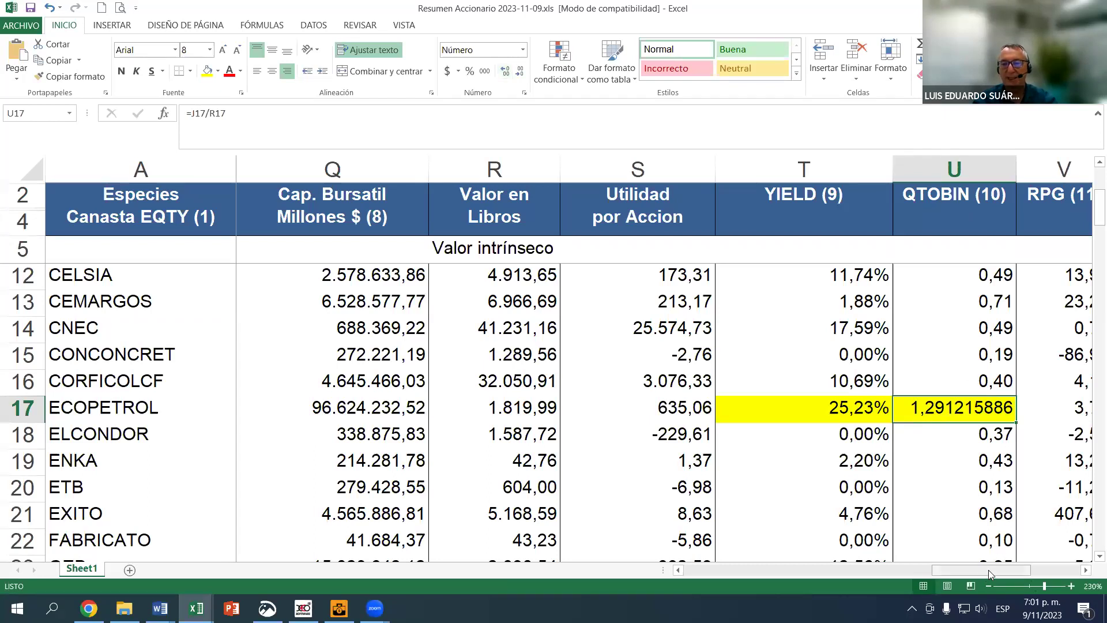
{"action": "left_click_drag", "start_coordinate": [989, 569], "coordinate": [1014, 575]}
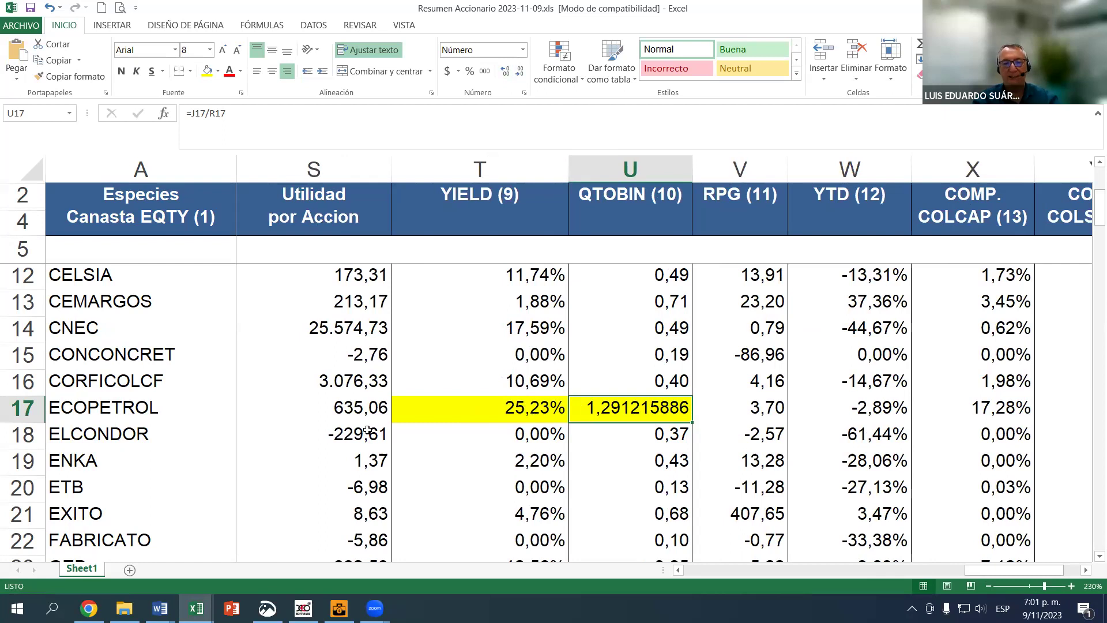
Review ECOPETROL's earnings per share in S17, book value in R17 and QTOBIN in U17, and the neighbouring book values
{"action": "left_click", "coordinate": [304, 409]}
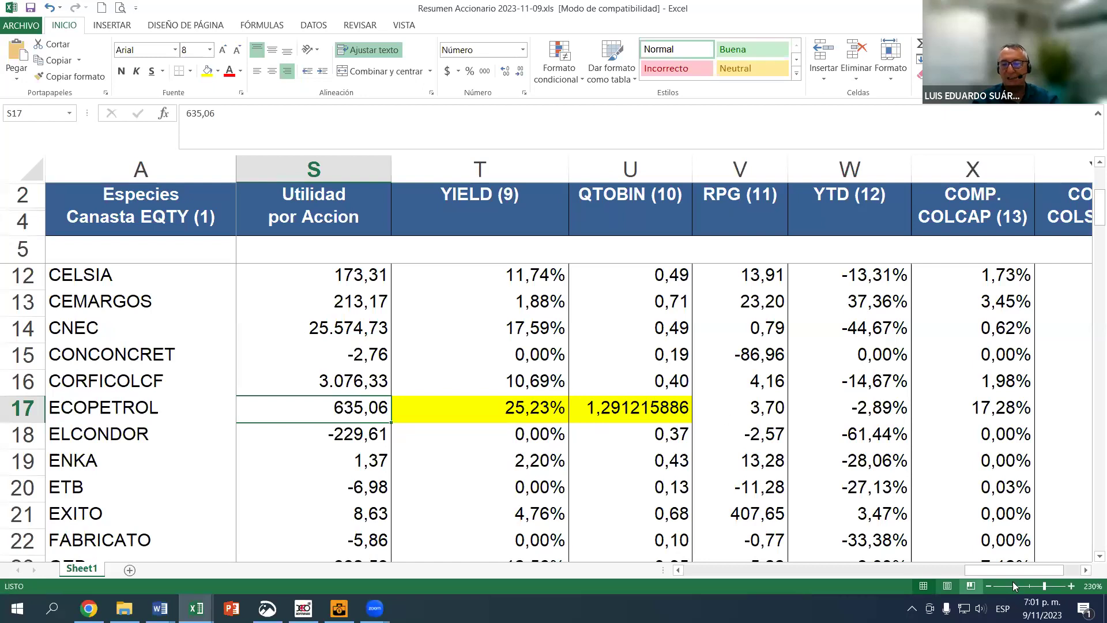
{"action": "left_click_drag", "start_coordinate": [965, 572], "coordinate": [957, 573]}
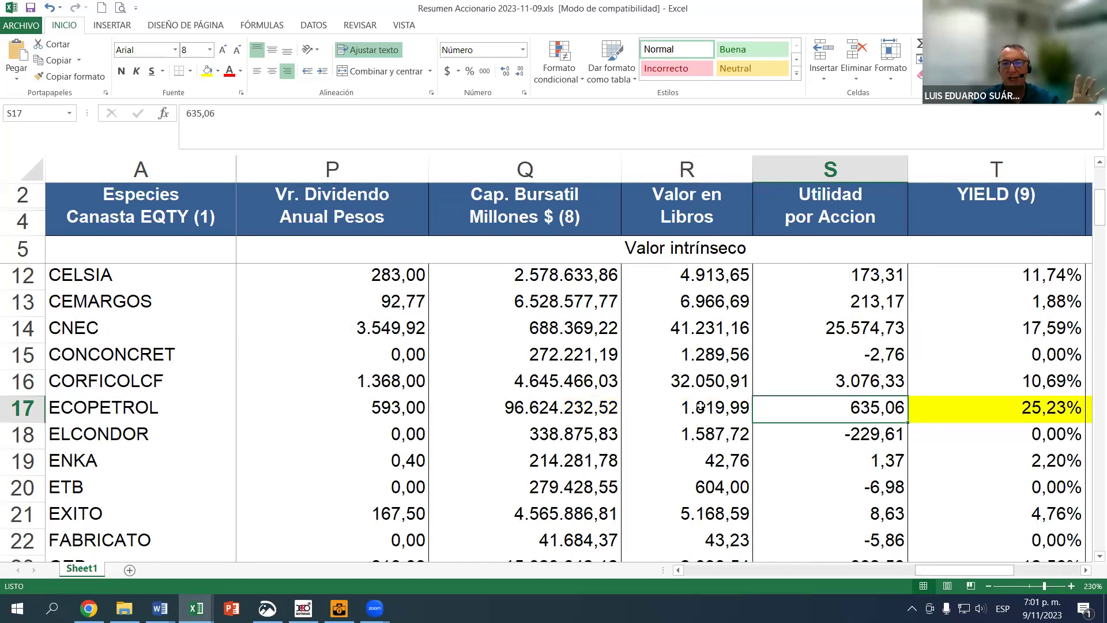
{"action": "left_click_drag", "start_coordinate": [687, 278], "coordinate": [691, 304]}
{"action": "left_click_drag", "start_coordinate": [702, 443], "coordinate": [702, 442]}
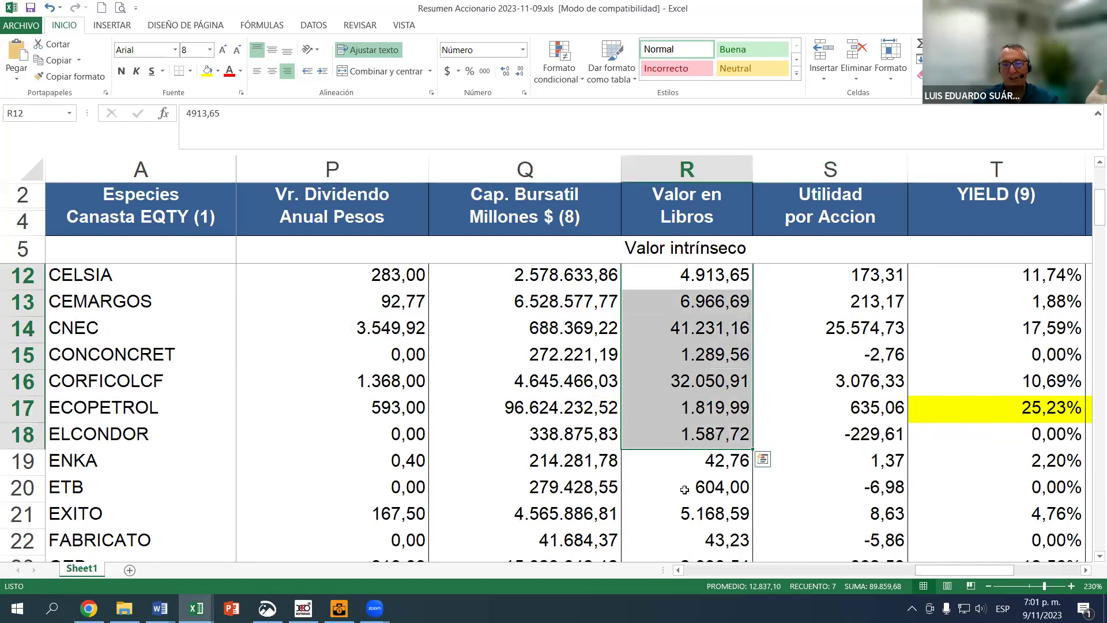
{"action": "left_click", "coordinate": [693, 409]}
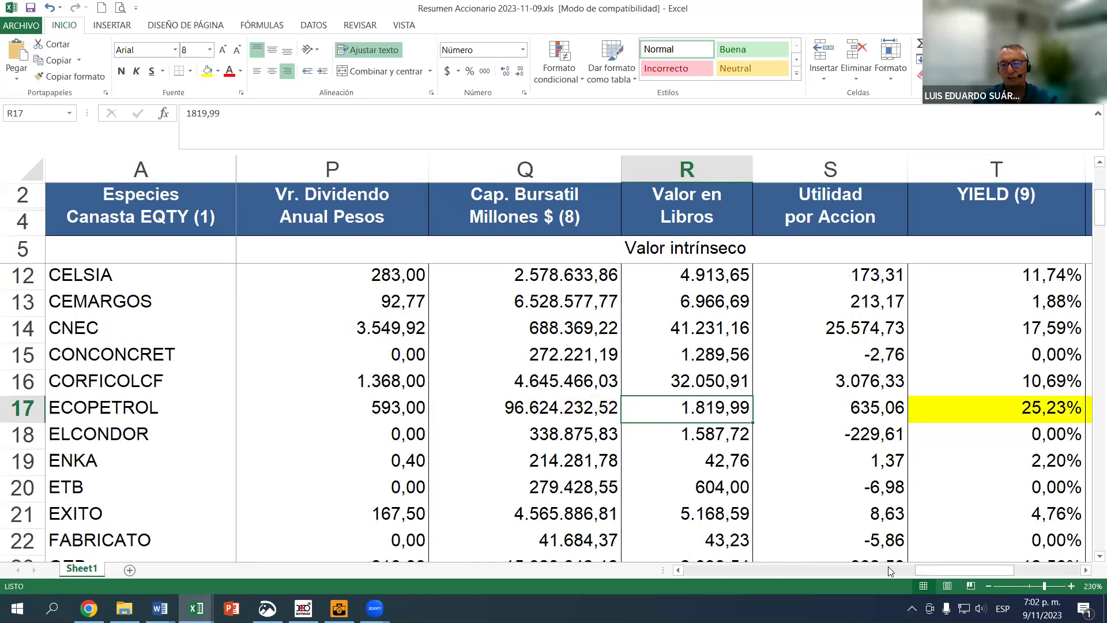
{"action": "scroll", "coordinate": [733, 440], "scroll_direction": "right", "scroll_amount": 3}
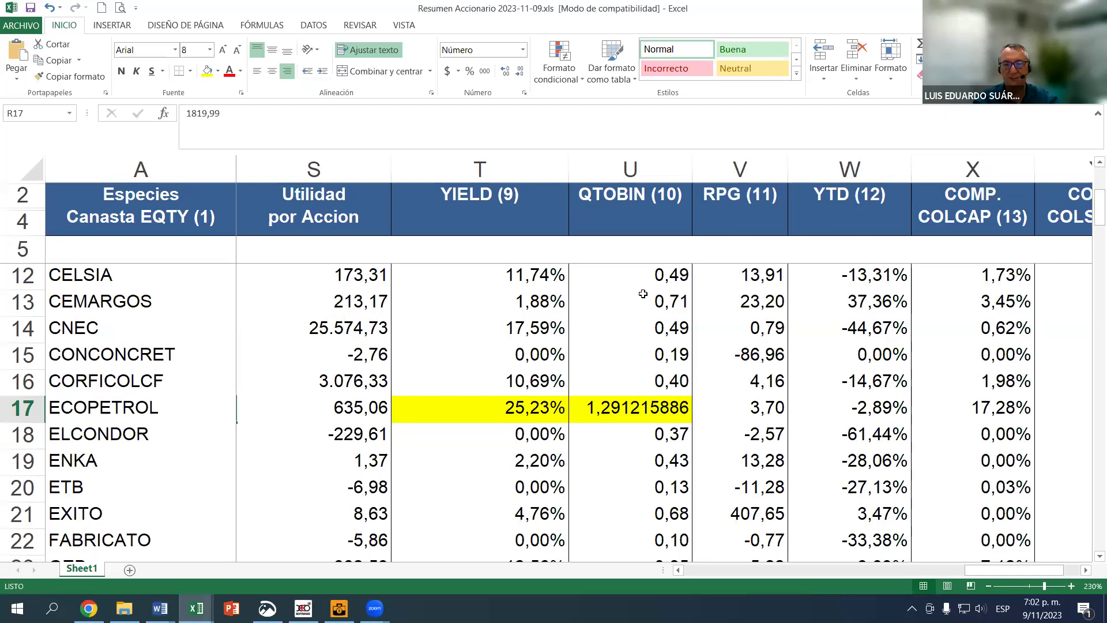
{"action": "left_click", "coordinate": [631, 399]}
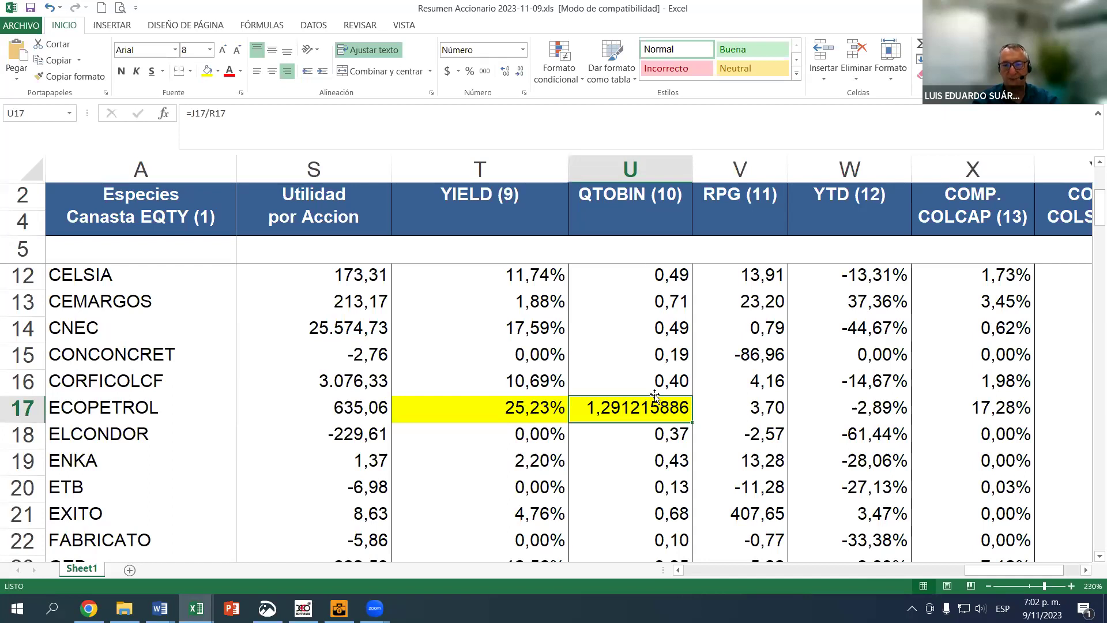
Locate NUTRESA's QTOBIN in U30 and highlight its last price in J30 with a yellow fill
{"action": "scroll", "coordinate": [663, 392], "scroll_direction": "down", "scroll_amount": 4}
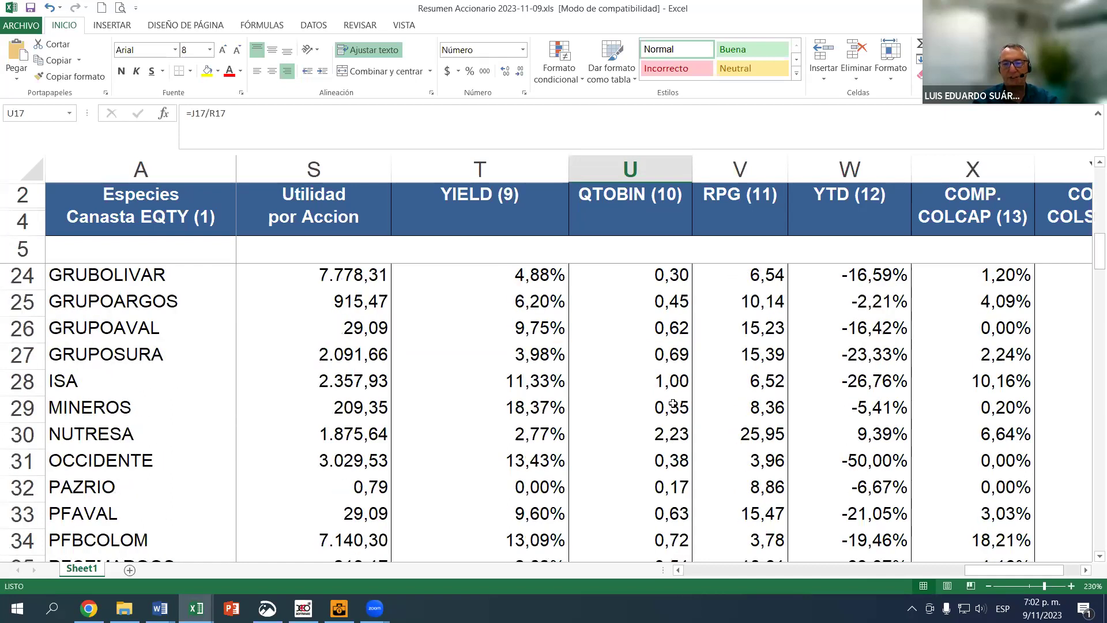
{"action": "left_click", "coordinate": [686, 434]}
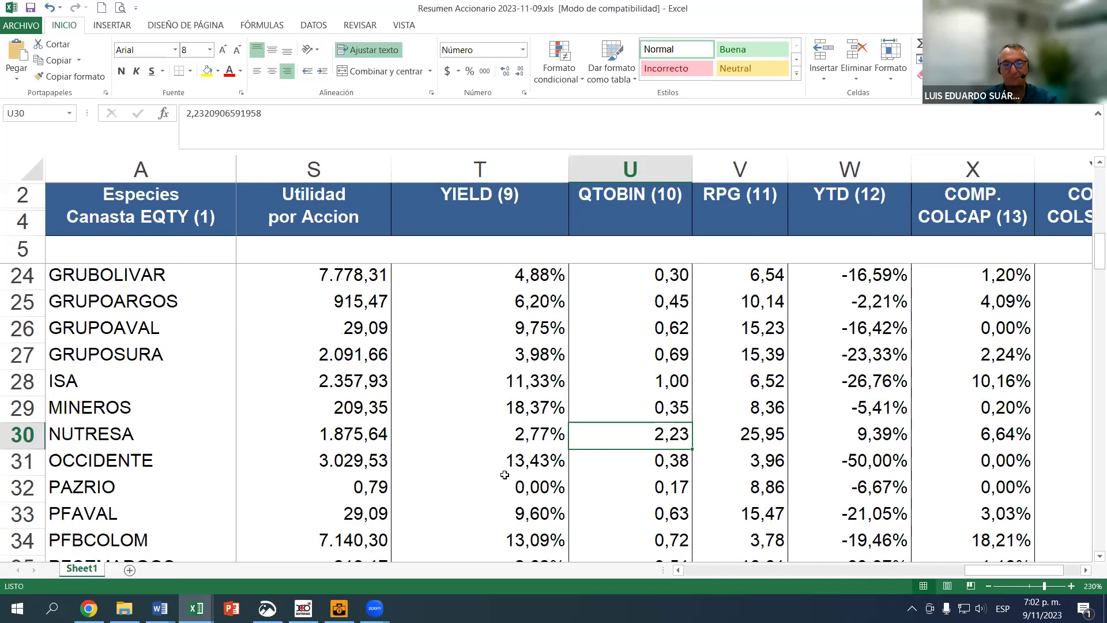
{"action": "left_click_drag", "start_coordinate": [977, 571], "coordinate": [911, 586]}
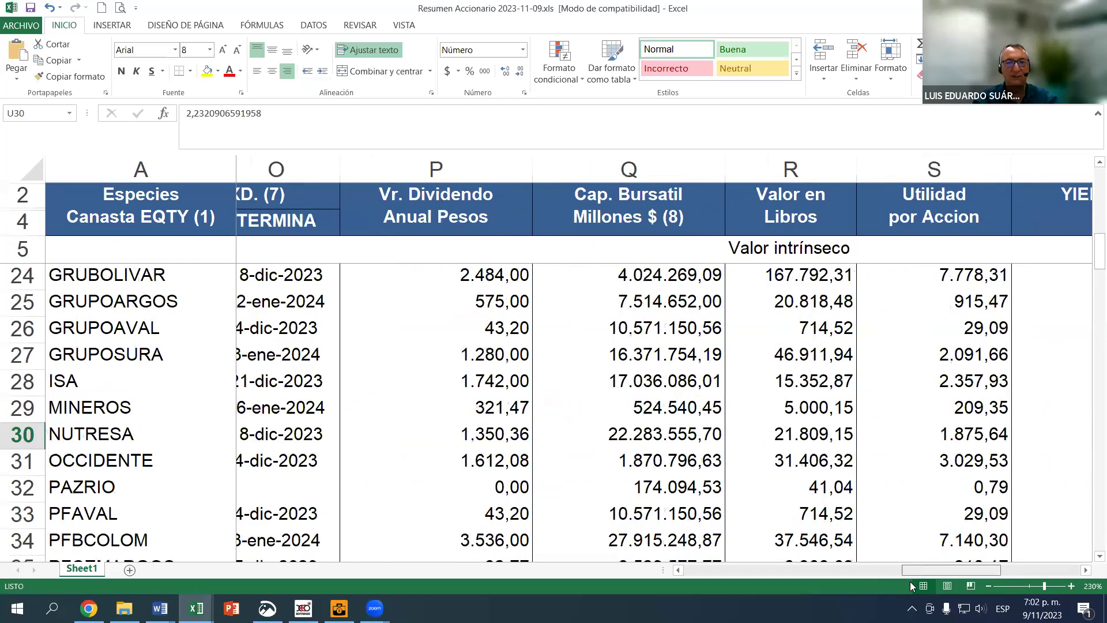
{"action": "left_click_drag", "start_coordinate": [861, 587], "coordinate": [818, 584]}
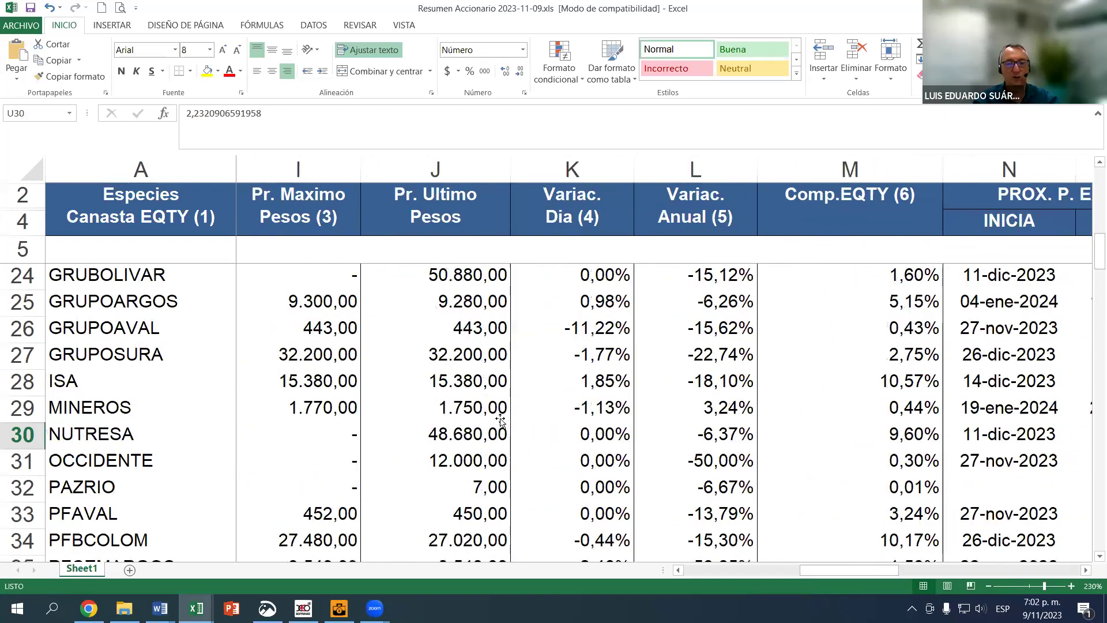
{"action": "left_click", "coordinate": [478, 425]}
{"action": "left_click", "coordinate": [207, 70]}
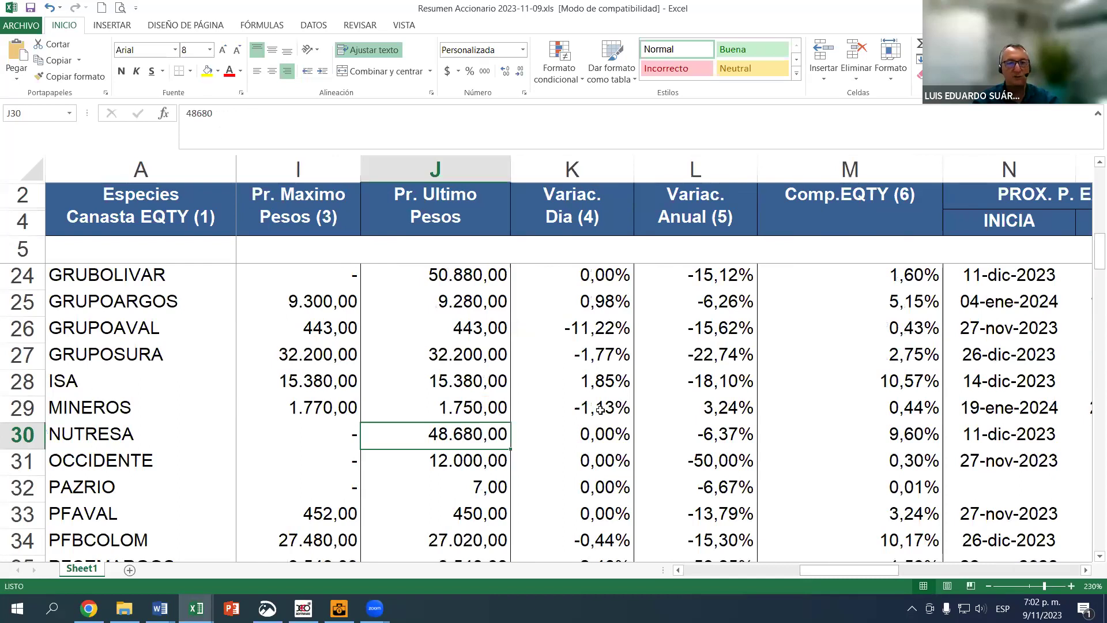
Highlight NUTRESA's book value in R30 with a yellow fill
{"action": "left_click_drag", "start_coordinate": [872, 570], "coordinate": [1004, 570]}
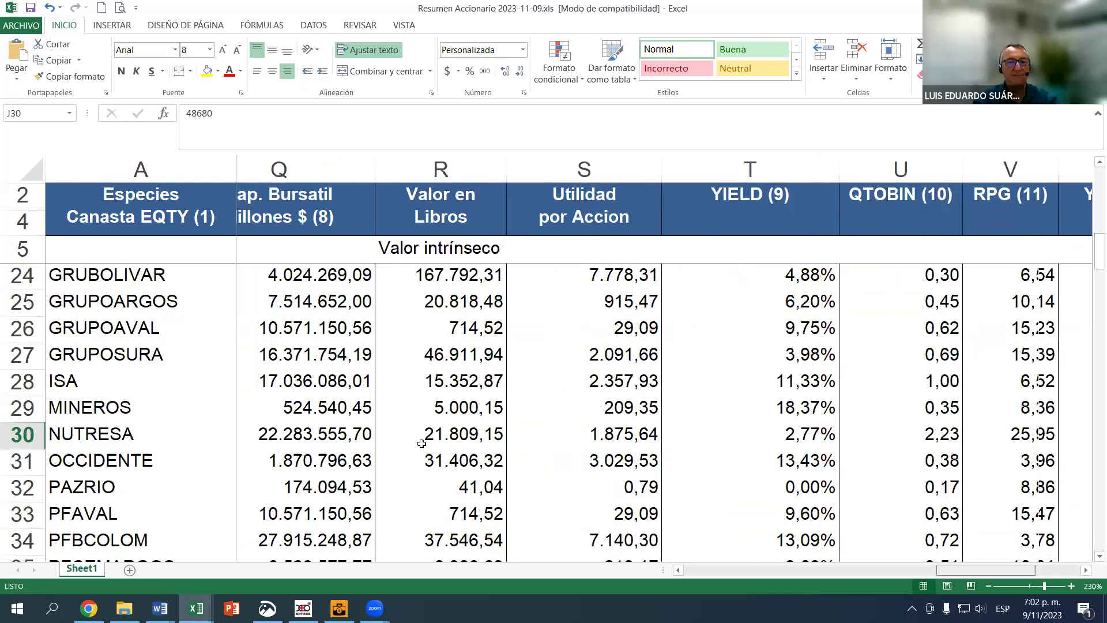
{"action": "scroll", "coordinate": [421, 443], "scroll_direction": "left", "scroll_amount": 1}
{"action": "left_click", "coordinate": [484, 438]}
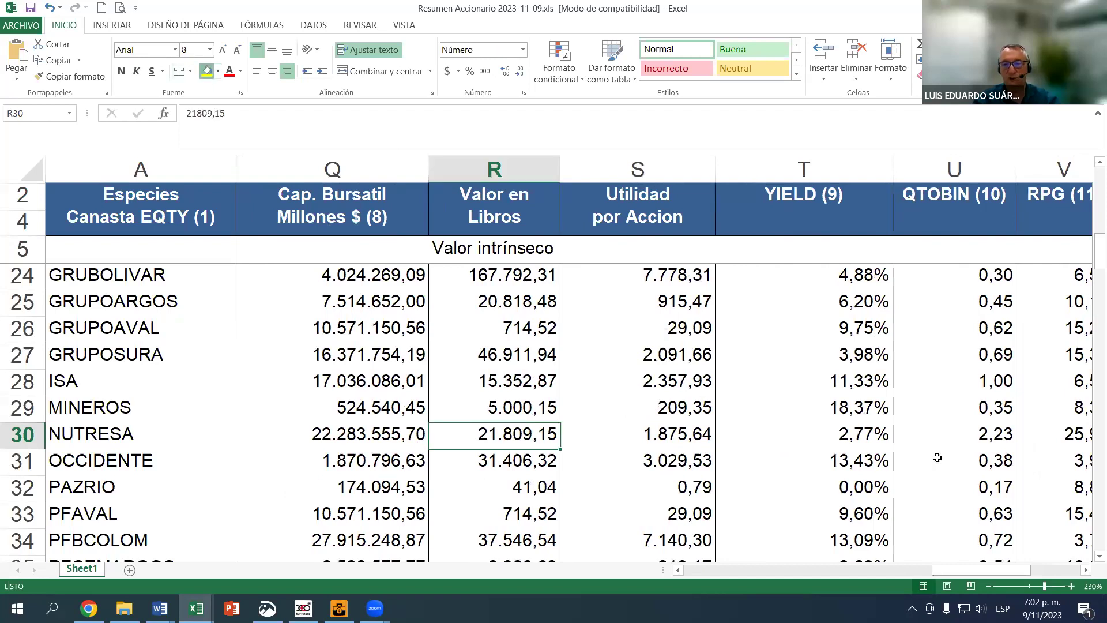
Compare NUTRESA's last price with its book value and highlight its QTOBIN in U30 with a yellow fill
{"action": "left_click_drag", "start_coordinate": [954, 572], "coordinate": [836, 570]}
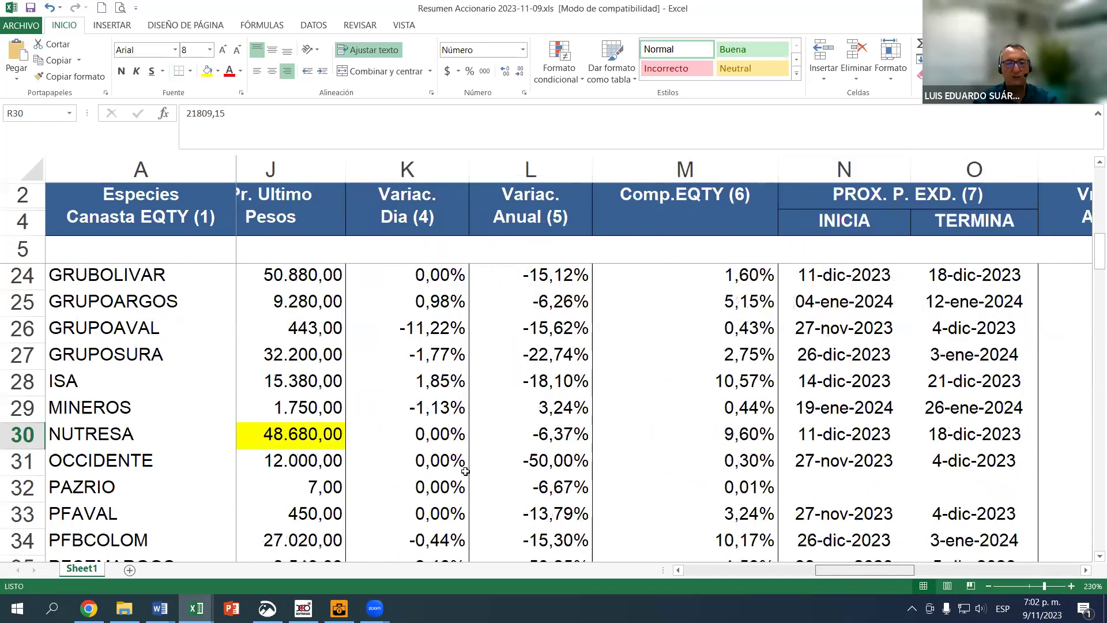
{"action": "scroll", "coordinate": [465, 471], "scroll_direction": "left", "scroll_amount": 1}
{"action": "left_click", "coordinate": [450, 434]}
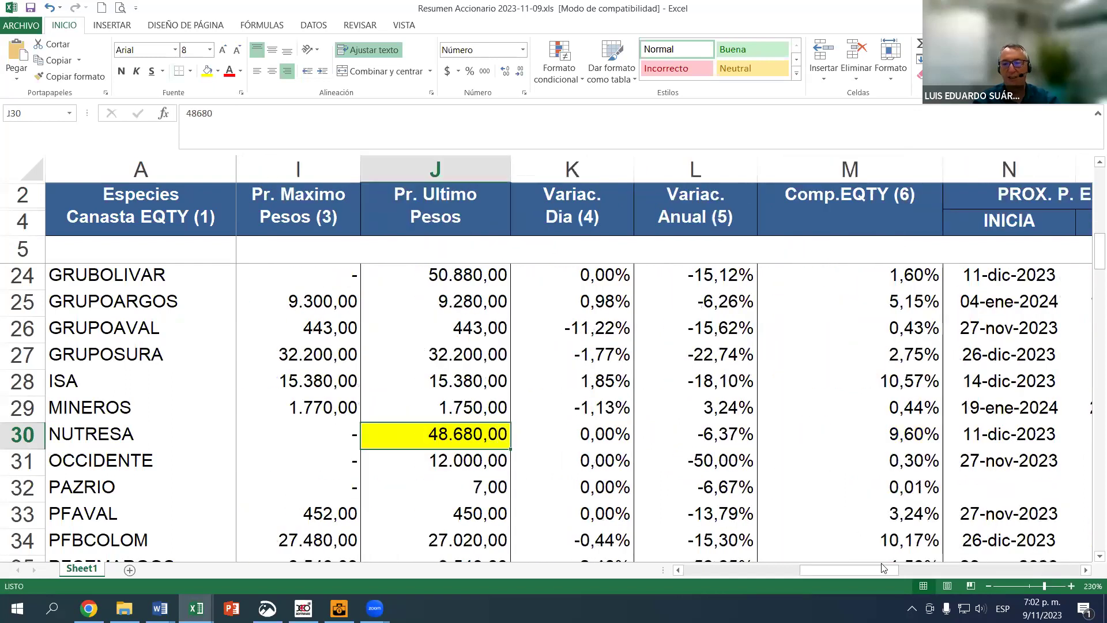
{"action": "scroll", "coordinate": [928, 569], "scroll_direction": "right", "scroll_amount": 1}
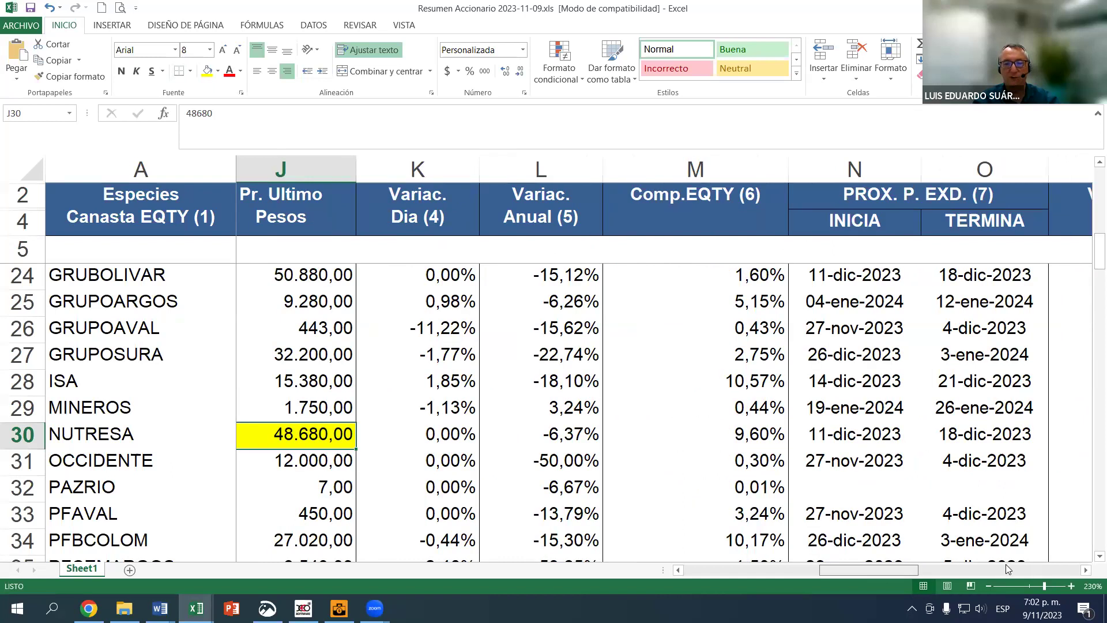
{"action": "scroll", "coordinate": [1006, 564], "scroll_direction": "right", "scroll_amount": 5}
{"action": "scroll", "coordinate": [796, 540], "scroll_direction": "right", "scroll_amount": 1}
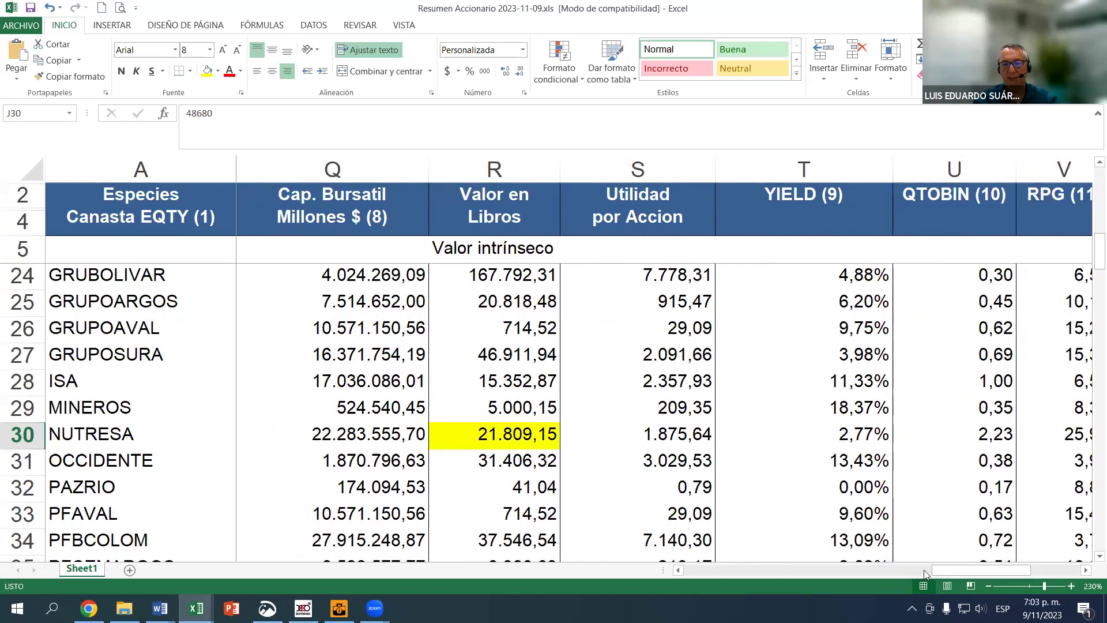
{"action": "scroll", "coordinate": [1051, 571], "scroll_direction": "right", "scroll_amount": 3}
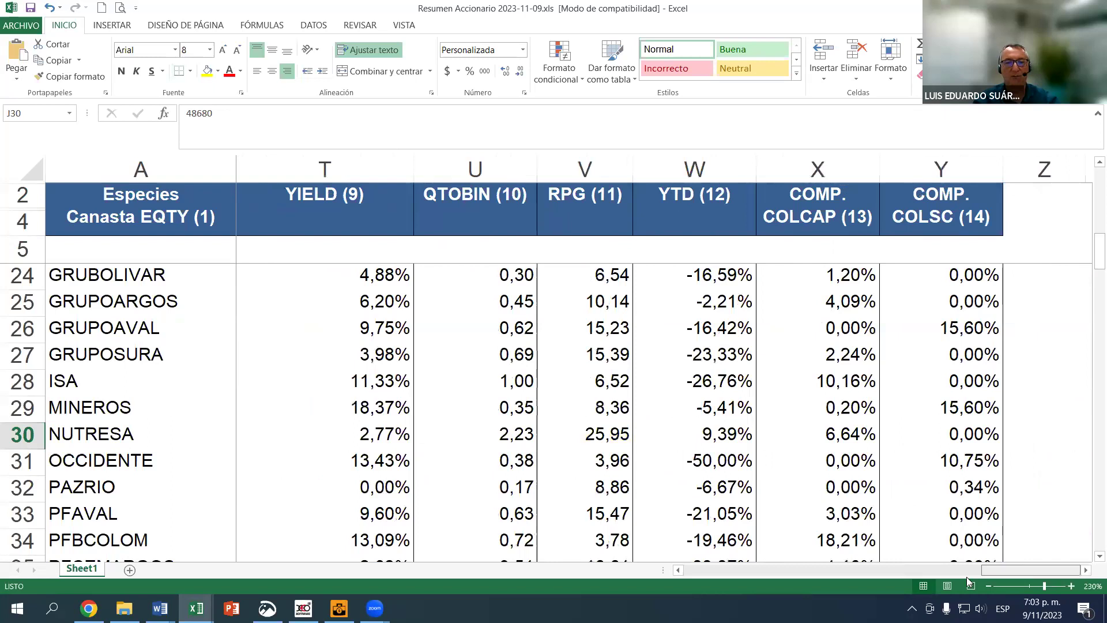
{"action": "scroll", "coordinate": [966, 577], "scroll_direction": "left", "scroll_amount": 3}
{"action": "scroll", "coordinate": [845, 448], "scroll_direction": "left", "scroll_amount": 1}
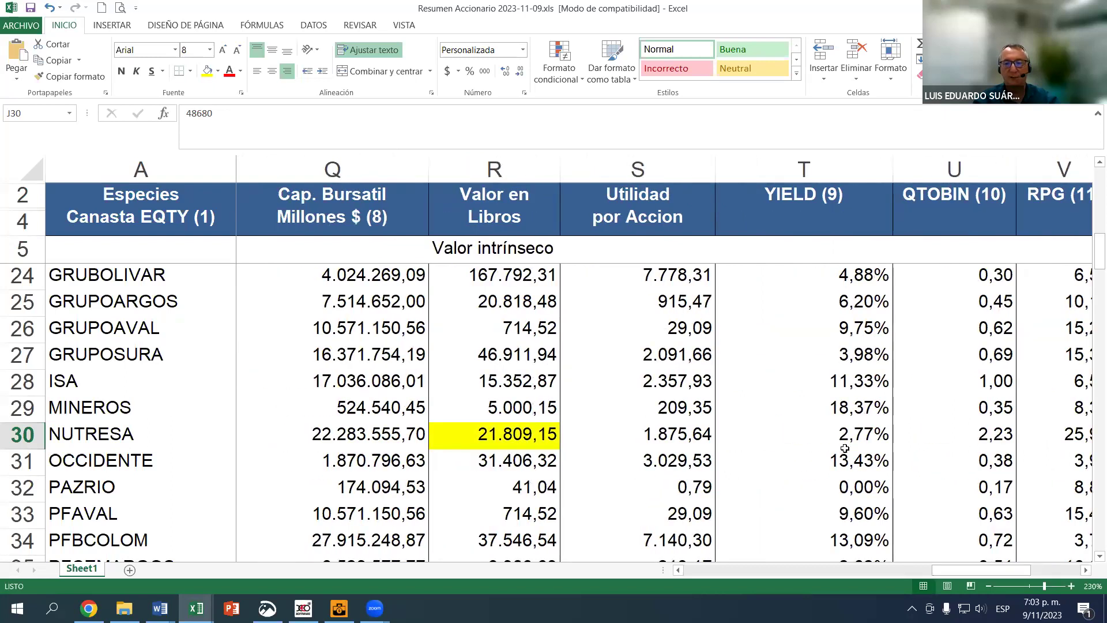
{"action": "left_click", "coordinate": [993, 436]}
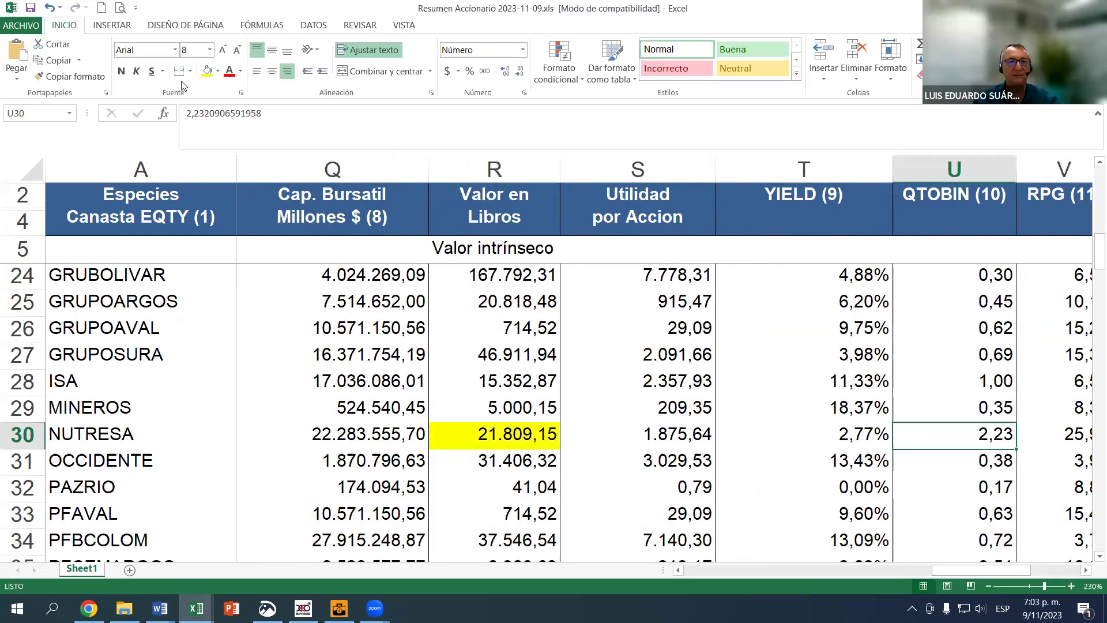
{"action": "left_click", "coordinate": [209, 72]}
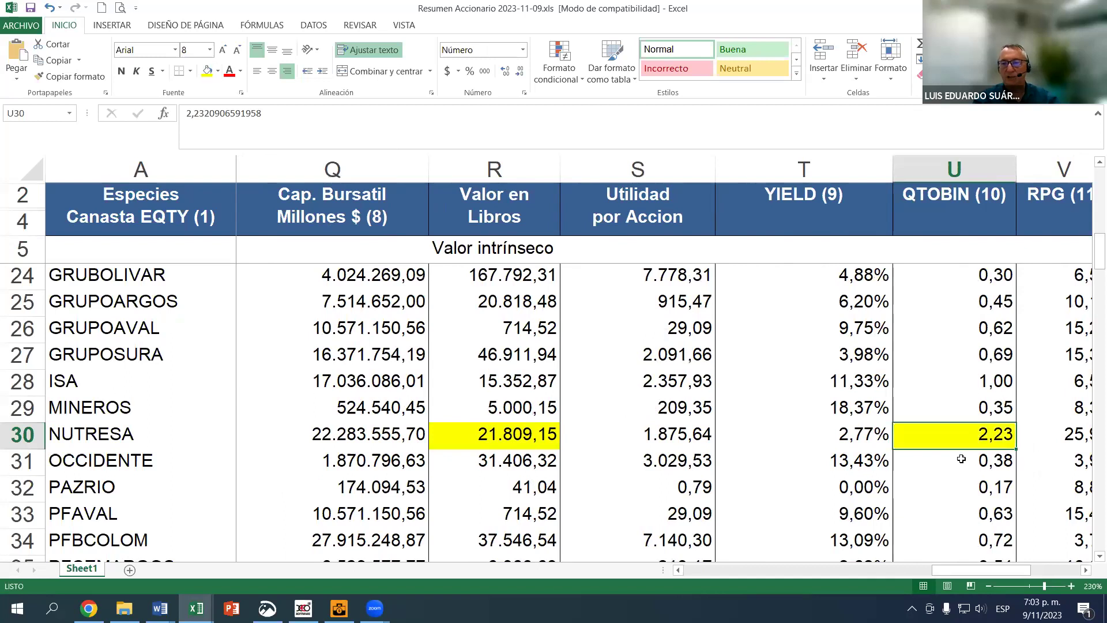
Check ISA's unrounded QTOBIN in U28 and highlight the cell with a light red fill
{"action": "left_click", "coordinate": [1099, 163]}
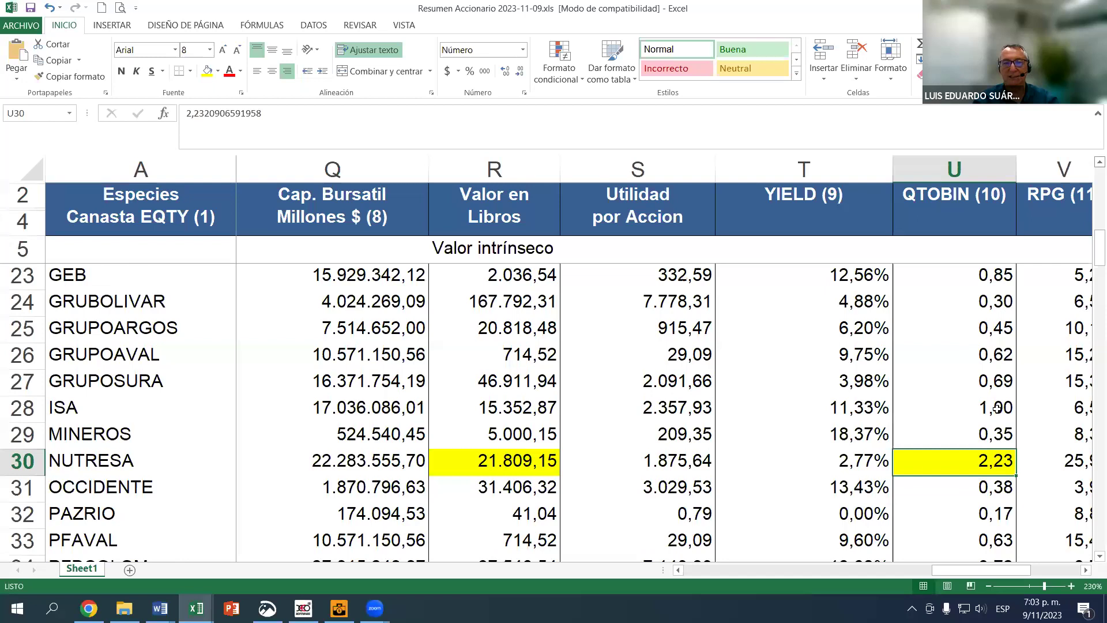
{"action": "left_click", "coordinate": [989, 405]}
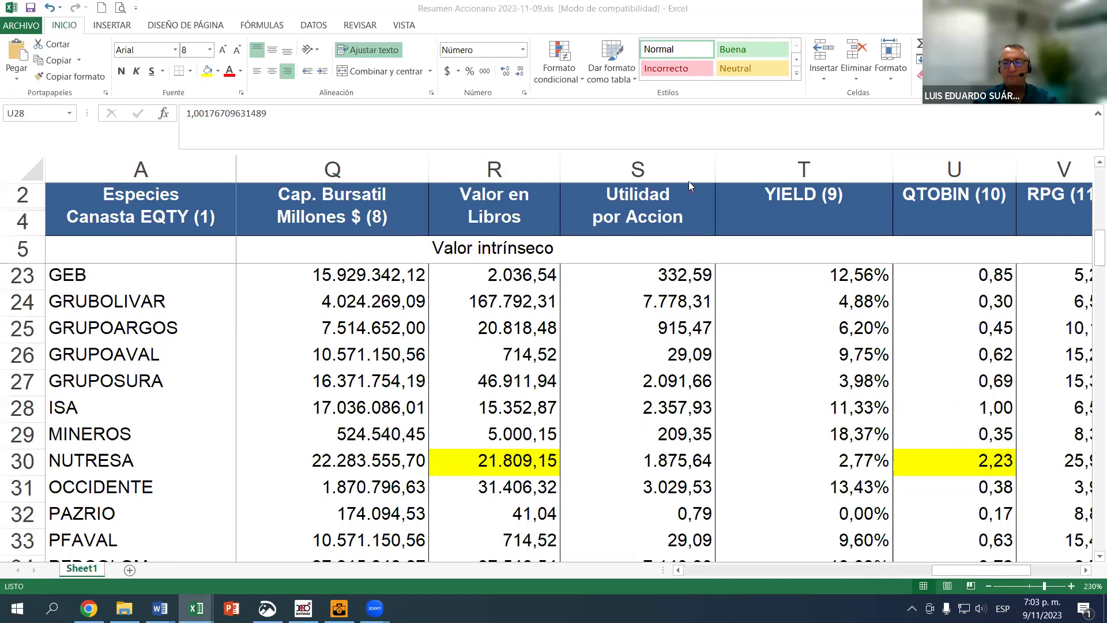
{"action": "left_click", "coordinate": [1006, 408]}
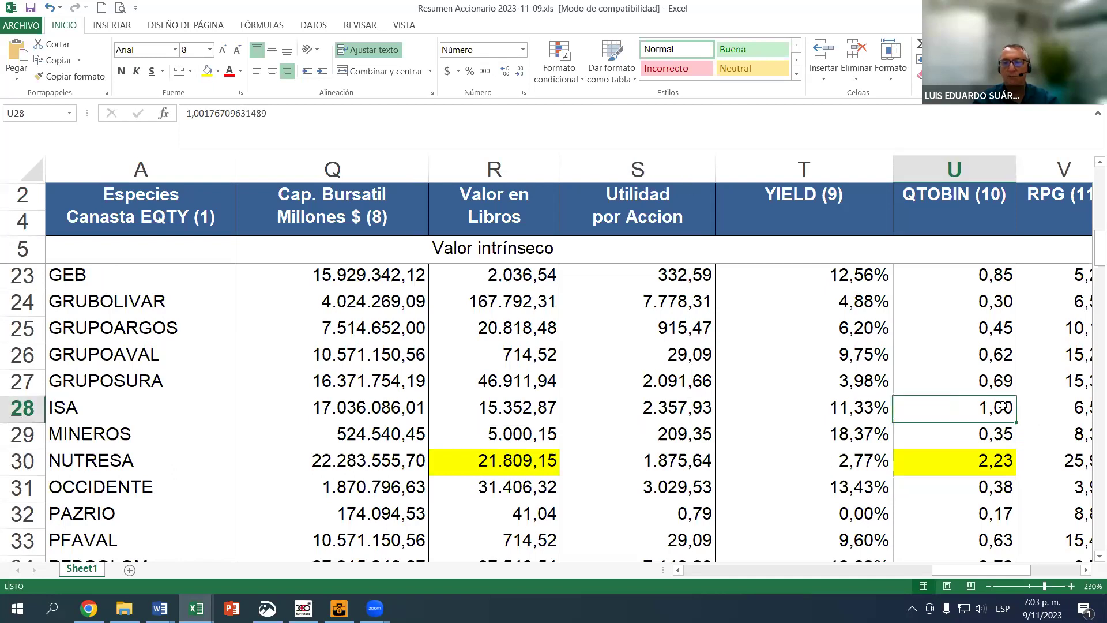
{"action": "left_click", "coordinate": [1086, 570]}
{"action": "left_click", "coordinate": [1085, 569]}
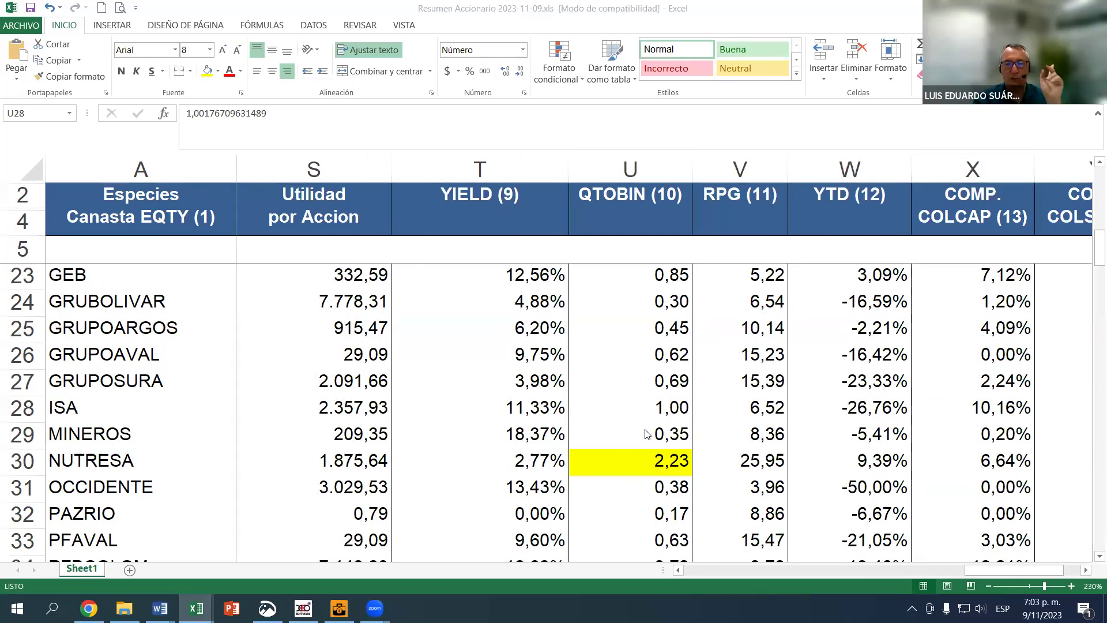
{"action": "left_click", "coordinate": [671, 411]}
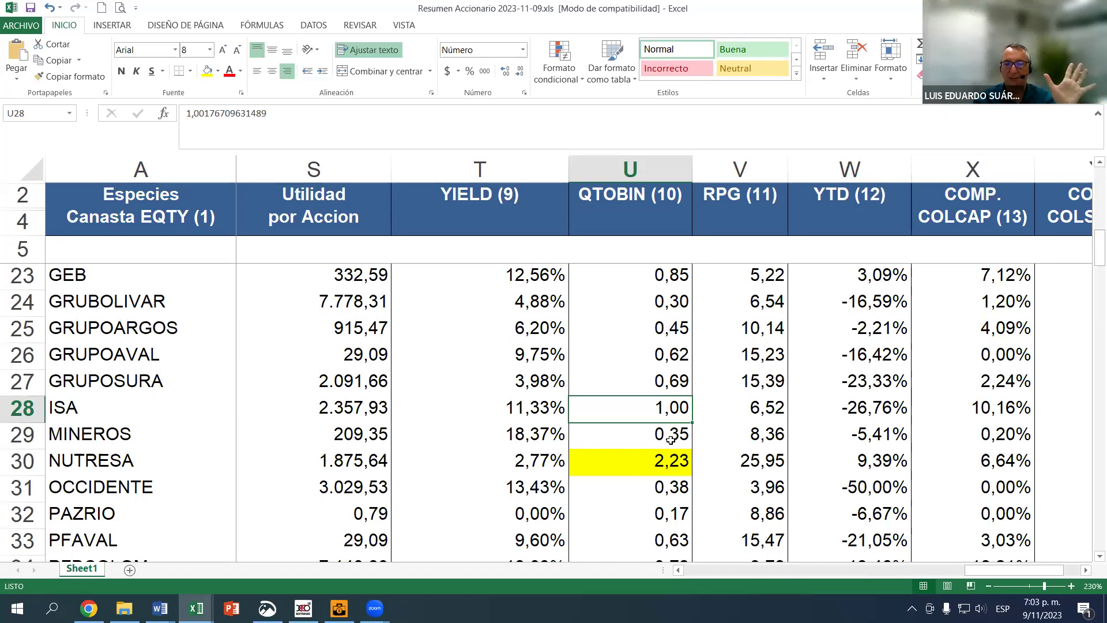
{"action": "left_click_drag", "start_coordinate": [991, 573], "coordinate": [840, 573]}
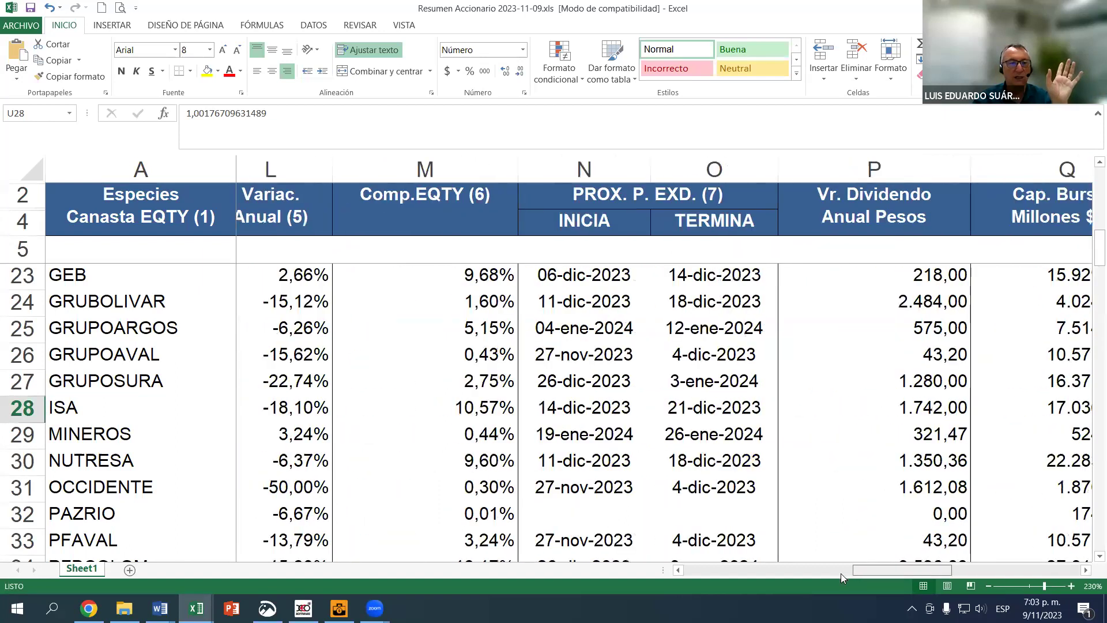
{"action": "left_click", "coordinate": [1024, 570]}
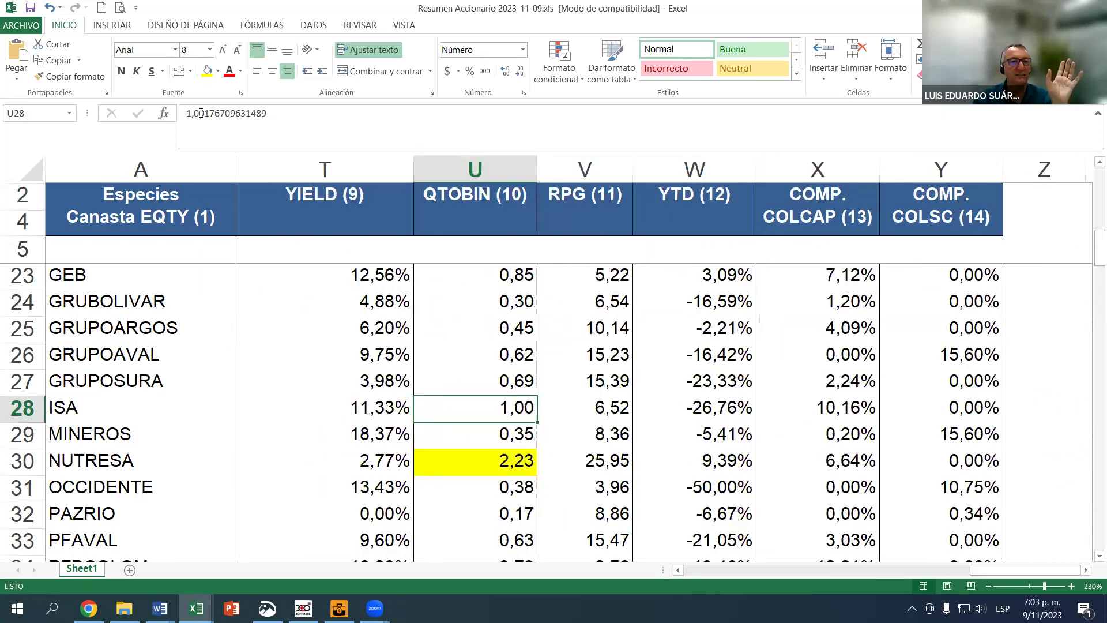
{"action": "left_click", "coordinate": [263, 122]}
Highlight ISA's last price in J28 with a light red fill
{"action": "left_click_drag", "start_coordinate": [962, 575], "coordinate": [768, 586]}
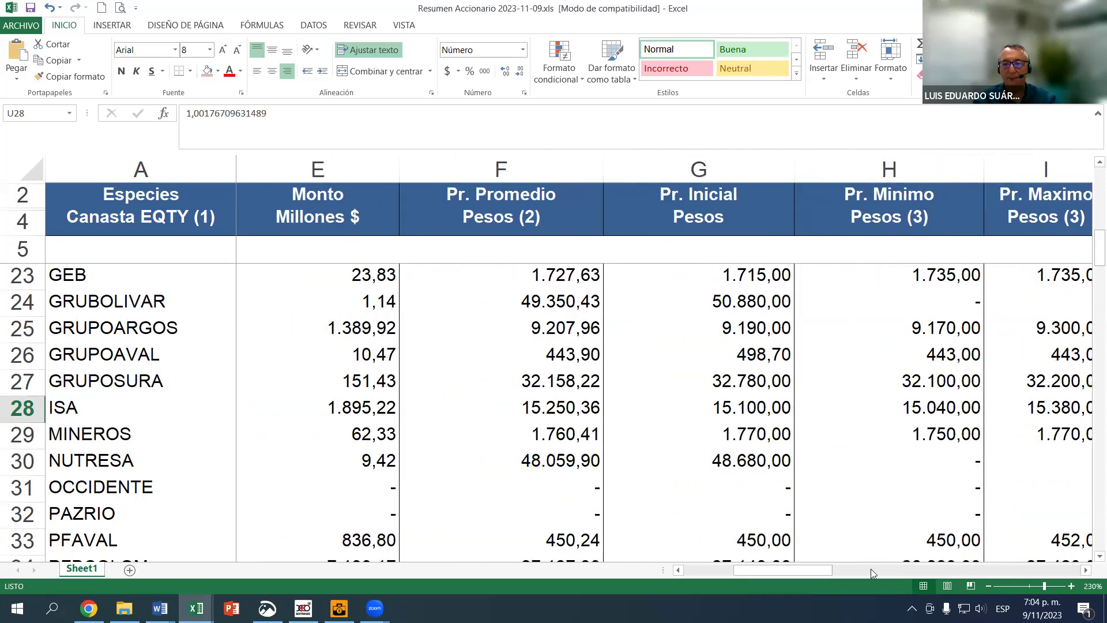
{"action": "left_click_drag", "start_coordinate": [829, 577], "coordinate": [859, 576]}
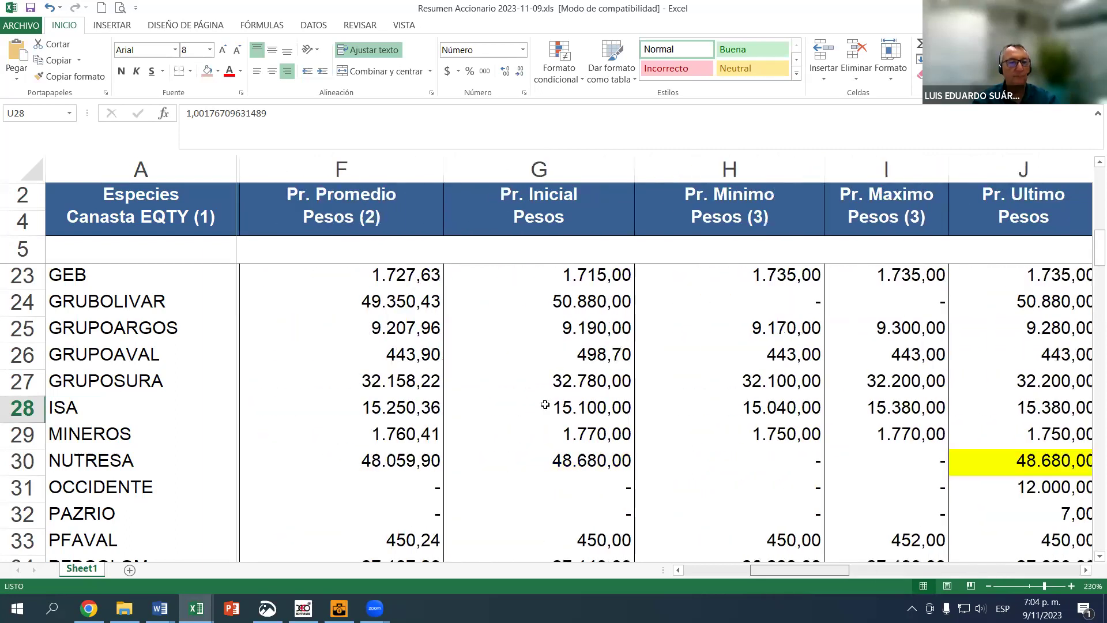
{"action": "scroll", "coordinate": [493, 341], "scroll_direction": "down", "scroll_amount": 1}
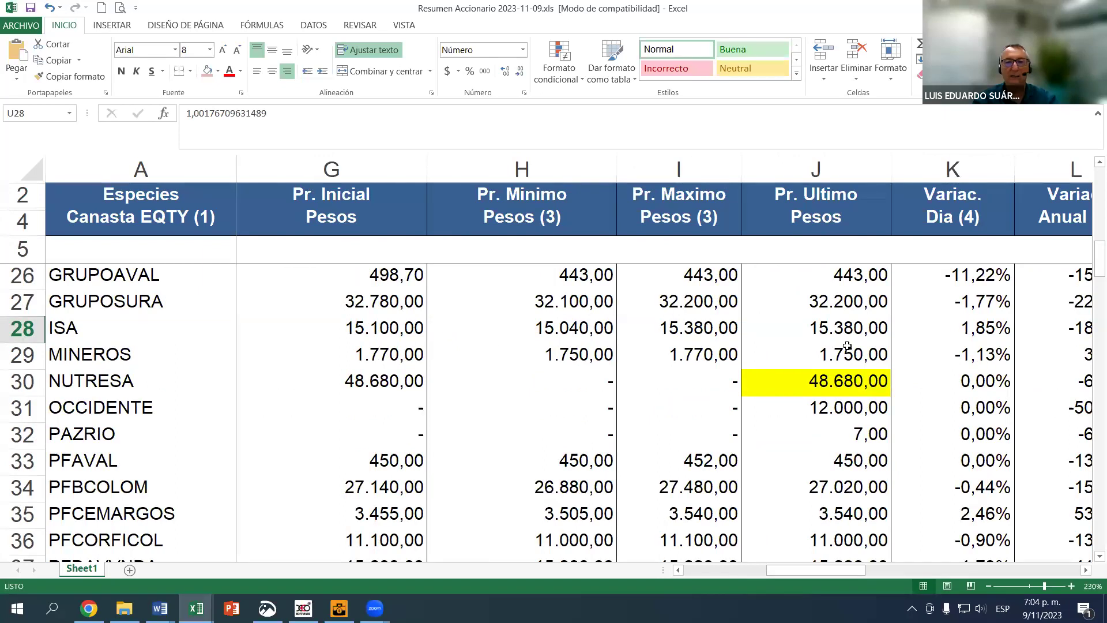
{"action": "left_click", "coordinate": [870, 332]}
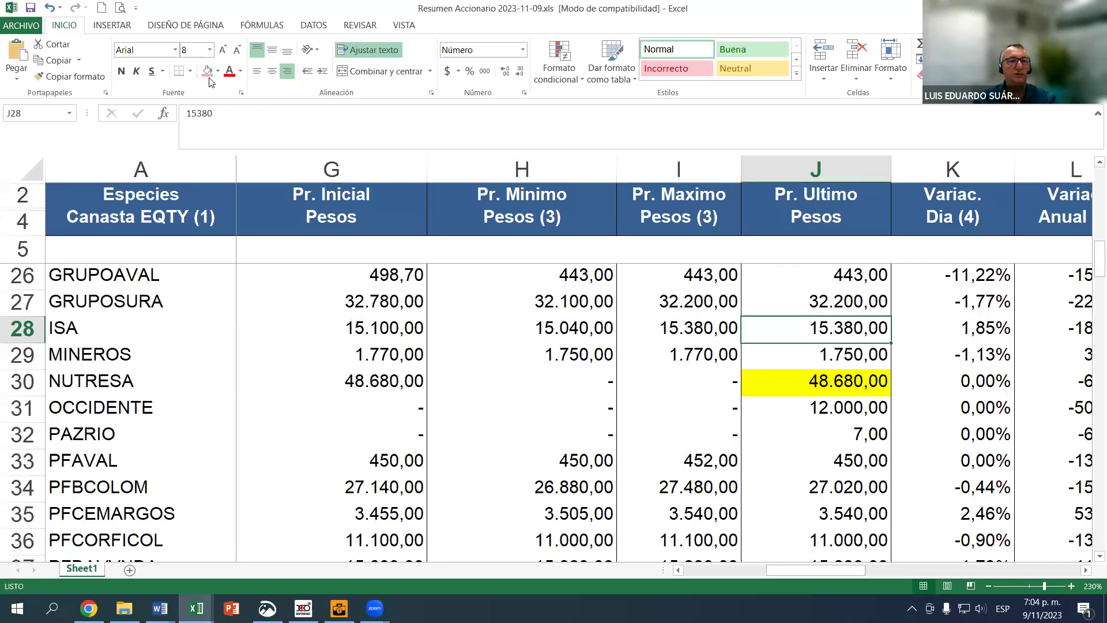
{"action": "left_click", "coordinate": [860, 337]}
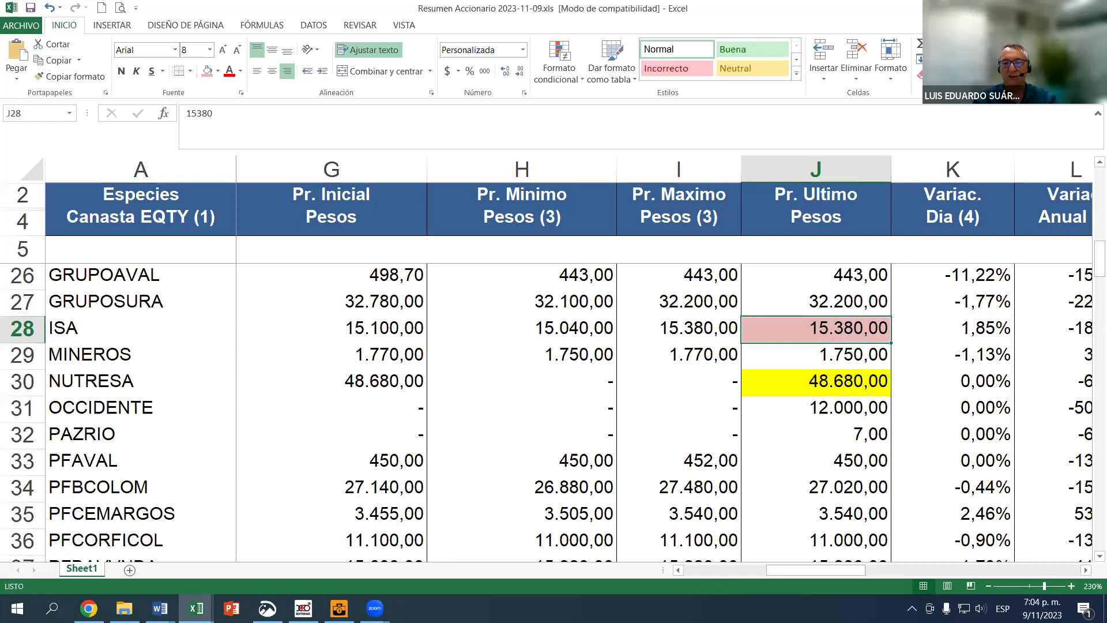
Highlight ISA's book value in R28 with a light red fill and compare it with the last price and QTOBIN
{"action": "left_click_drag", "start_coordinate": [854, 571], "coordinate": [964, 555]}
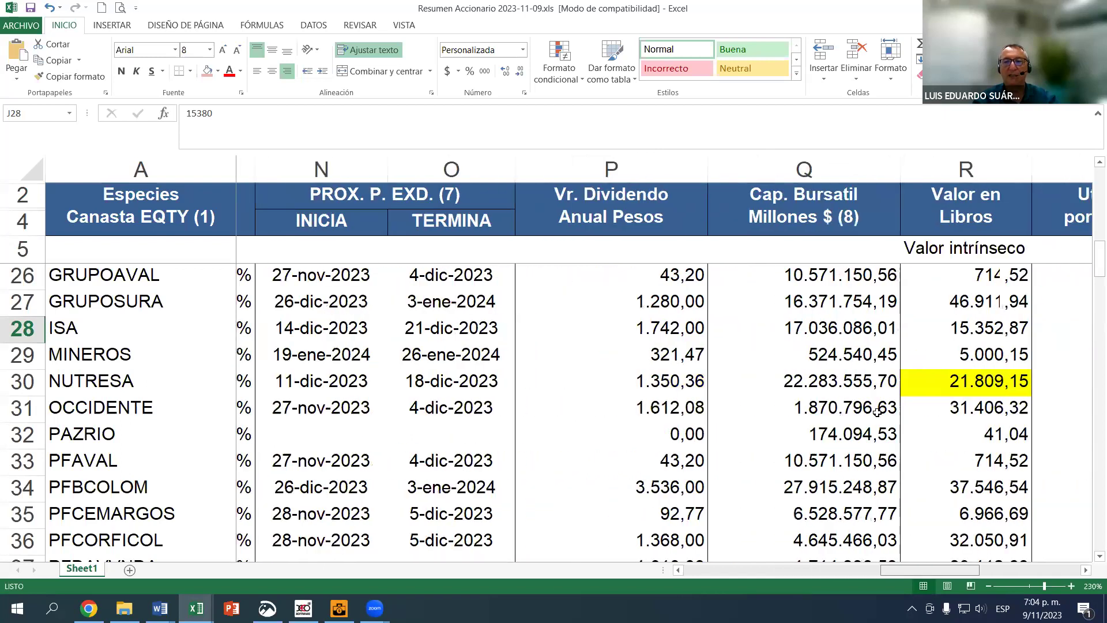
{"action": "left_click", "coordinate": [827, 328]}
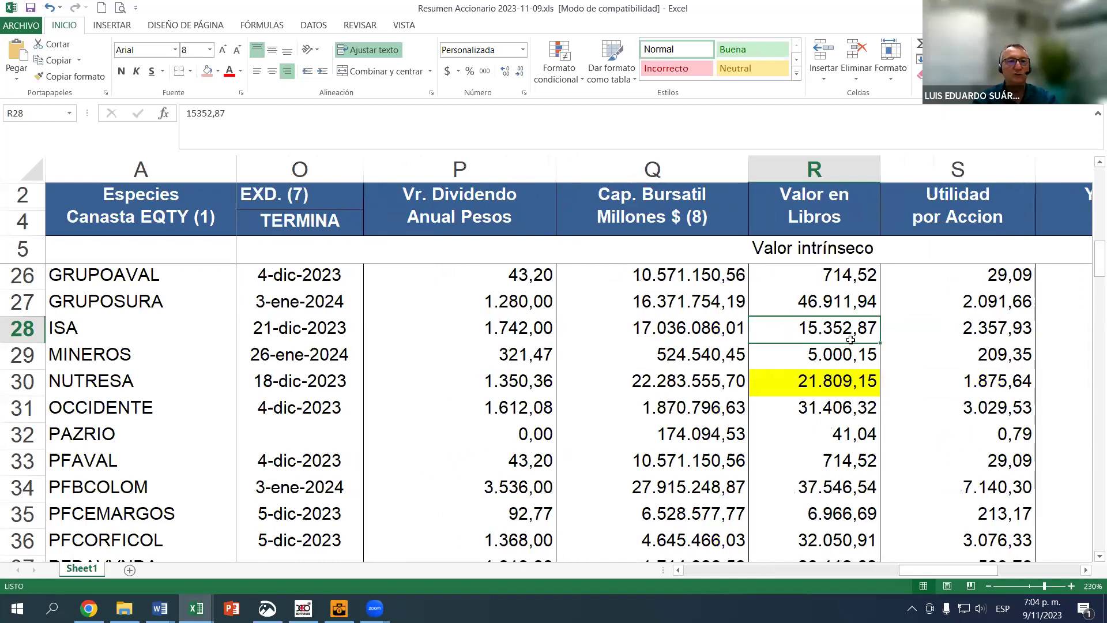
{"action": "key", "text": "F4"}
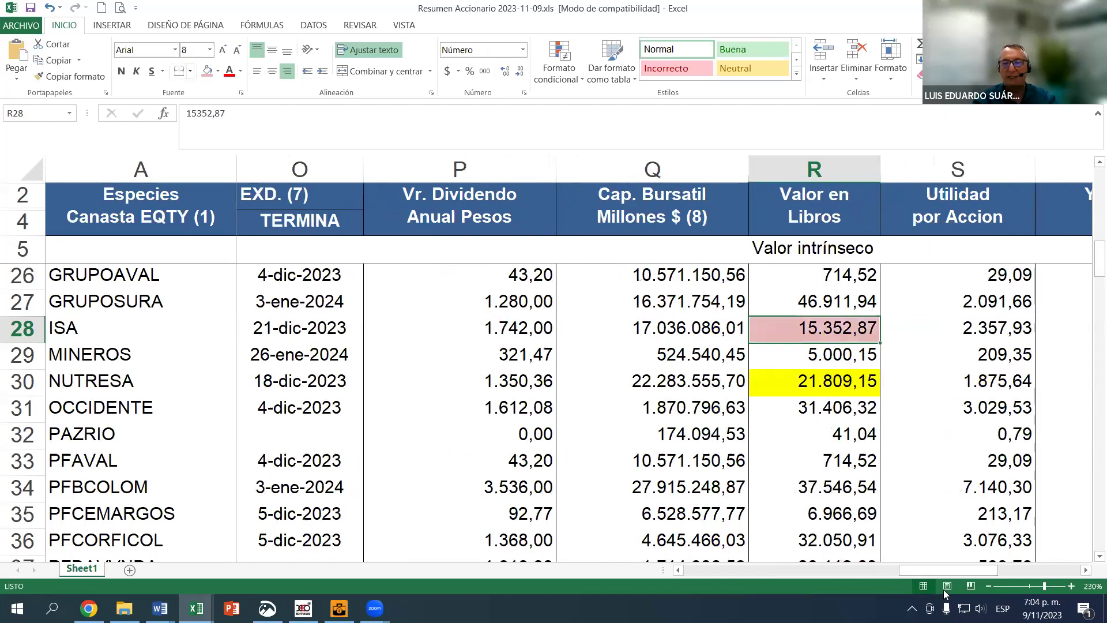
{"action": "left_click_drag", "start_coordinate": [896, 574], "coordinate": [819, 574]}
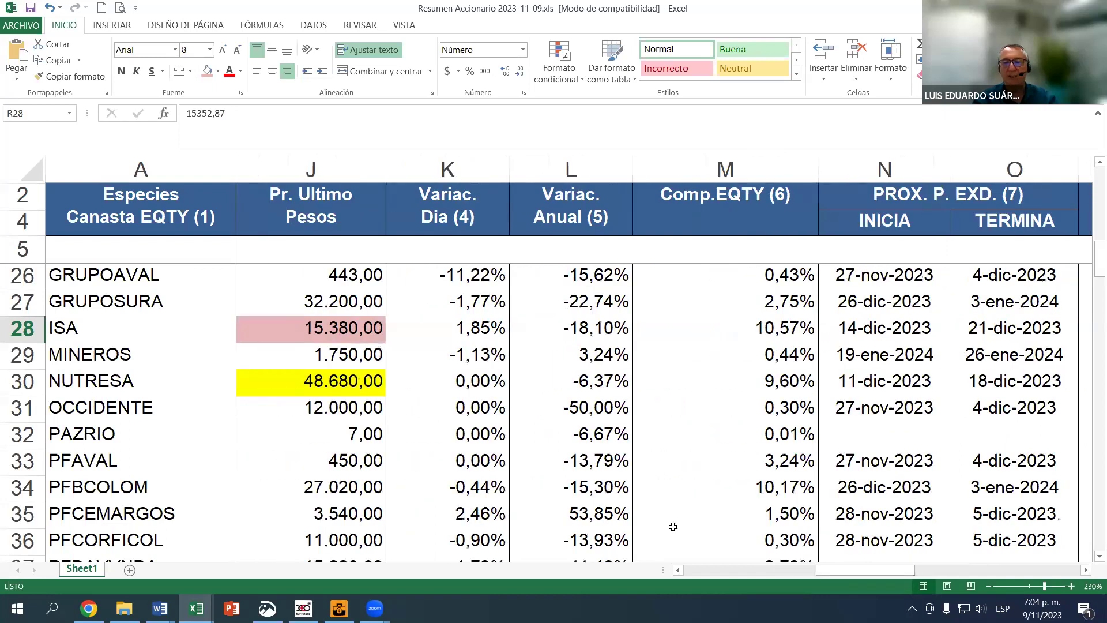
{"action": "left_click", "coordinate": [968, 574]}
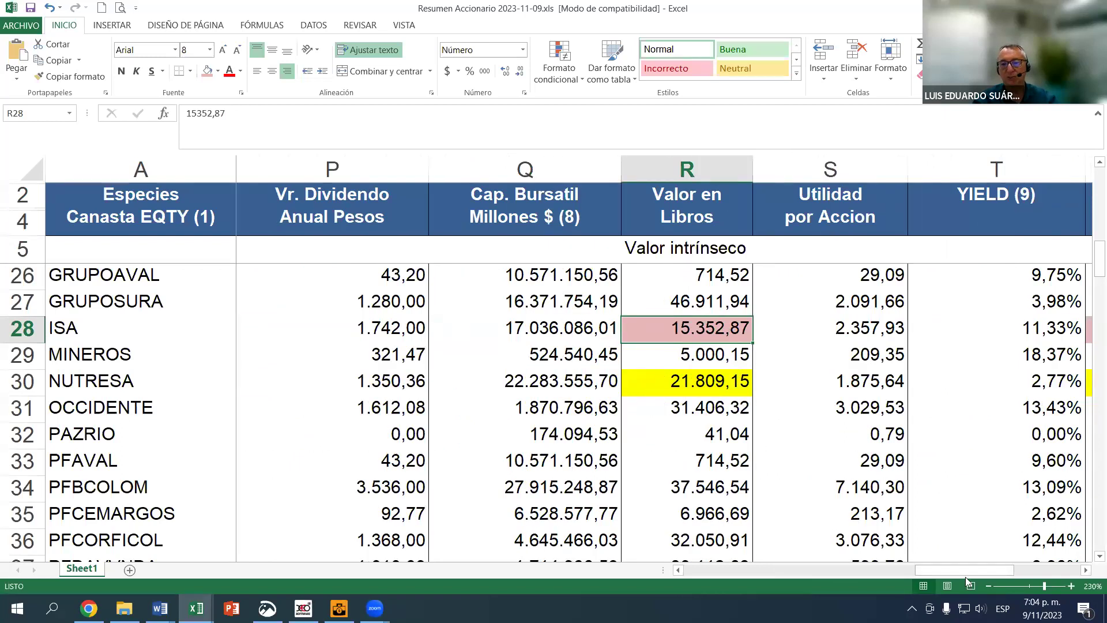
{"action": "left_click_drag", "start_coordinate": [1006, 572], "coordinate": [1030, 572]}
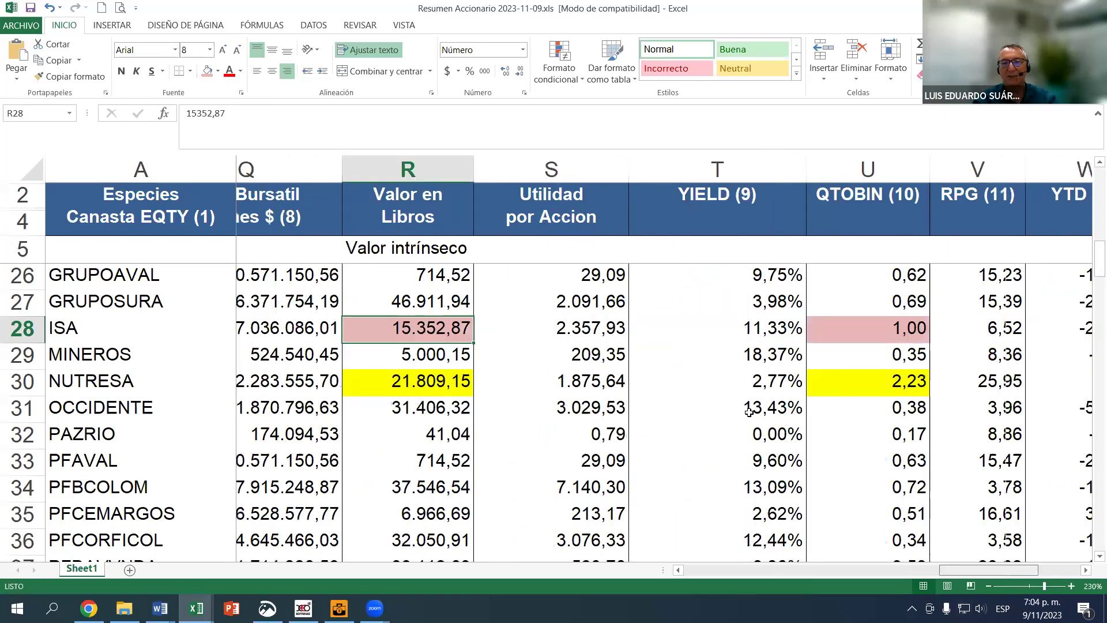
{"action": "scroll", "coordinate": [749, 411], "scroll_direction": "right", "scroll_amount": 1}
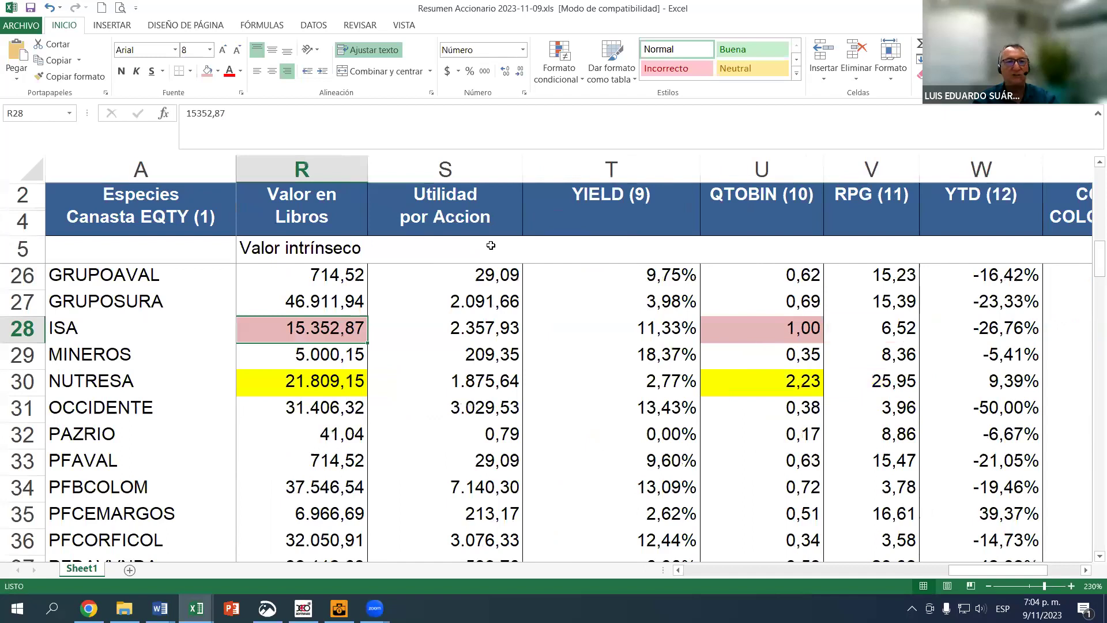
{"action": "left_click", "coordinate": [504, 75]}
{"action": "left_click", "coordinate": [505, 75]}
{"action": "left_click", "coordinate": [502, 74]}
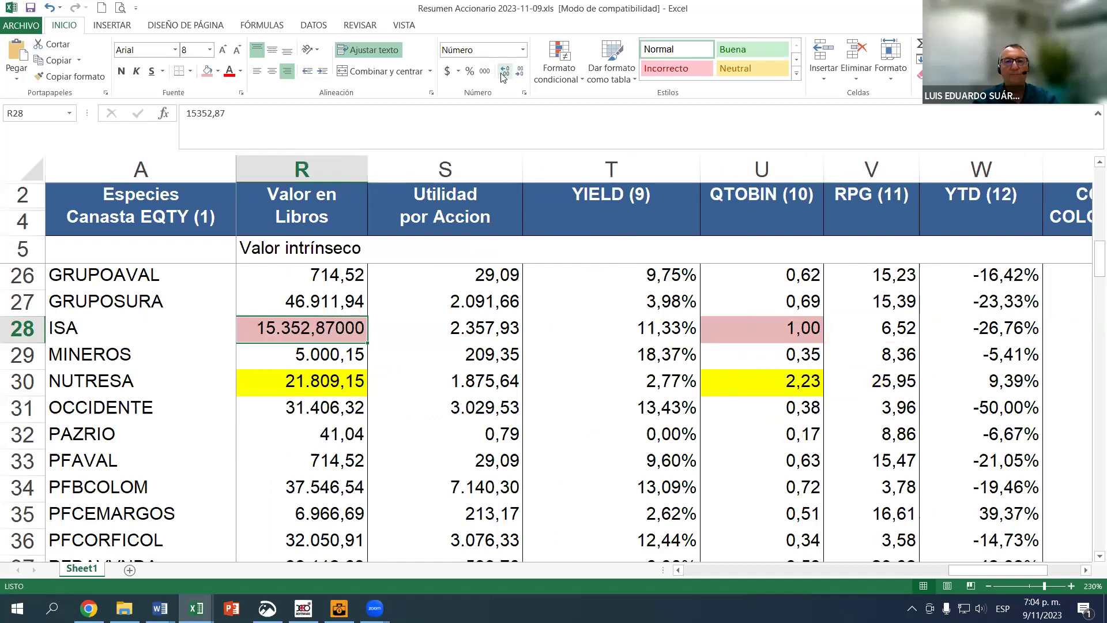
{"action": "left_click", "coordinate": [503, 75]}
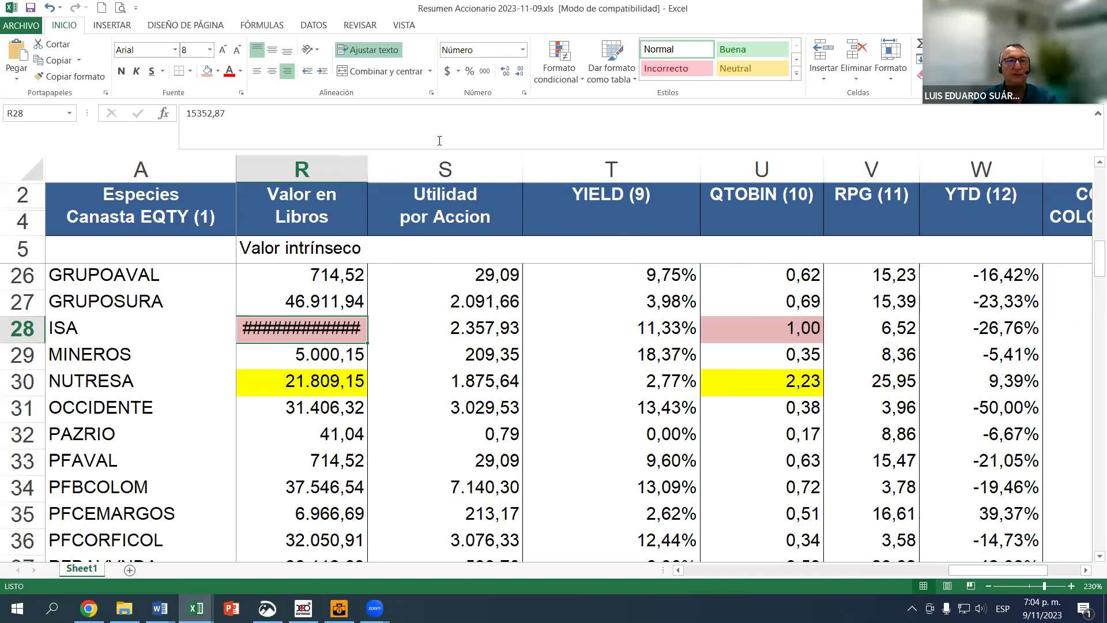
{"action": "left_click", "coordinate": [520, 74]}
{"action": "left_click", "coordinate": [521, 75]}
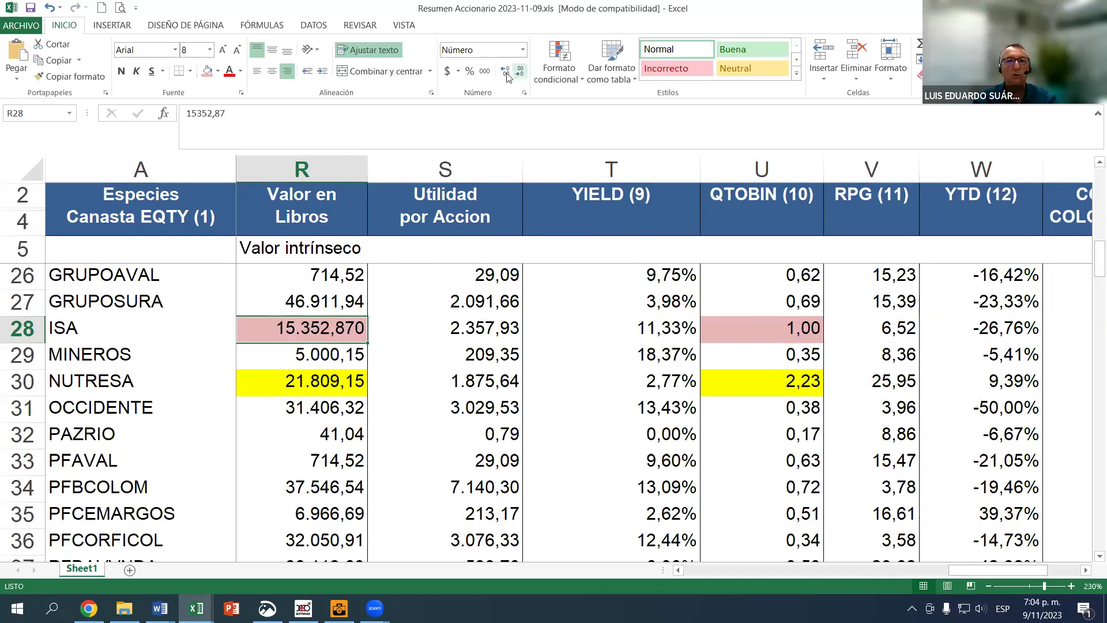
Display ISA's QTOBIN in U28 with six decimal places and compare it with the book value in R28
{"action": "key", "text": "Right"}
{"action": "key", "text": "Right"}
{"action": "key", "text": "Right"}
{"action": "double_click", "coordinate": [505, 72]}
{"action": "left_click", "coordinate": [505, 72]}
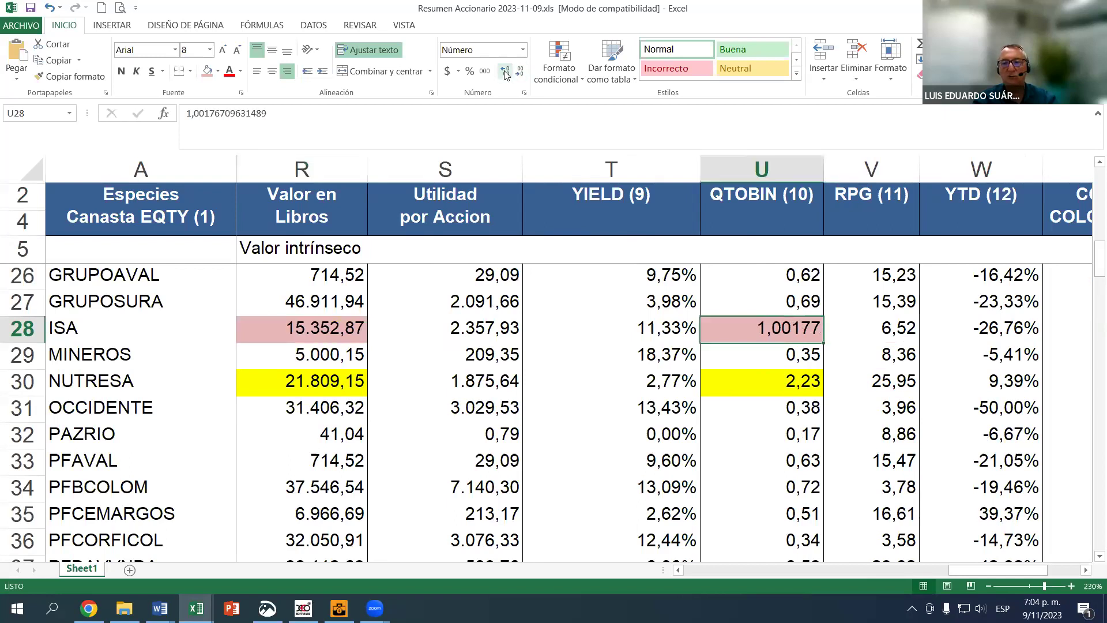
{"action": "left_click", "coordinate": [505, 72]}
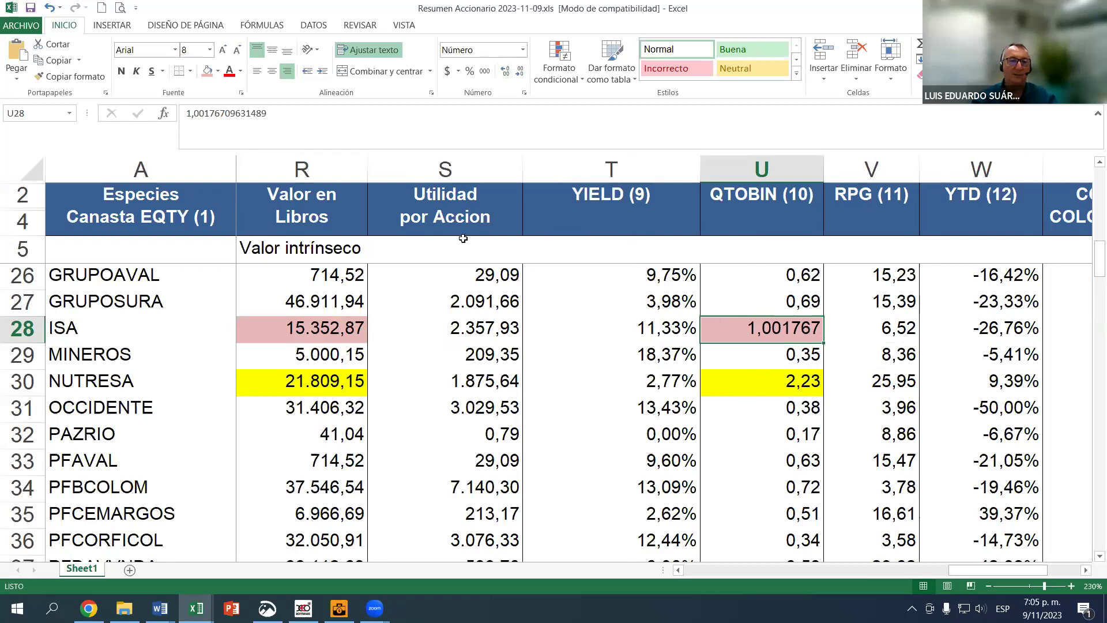
{"action": "left_click", "coordinate": [316, 328]}
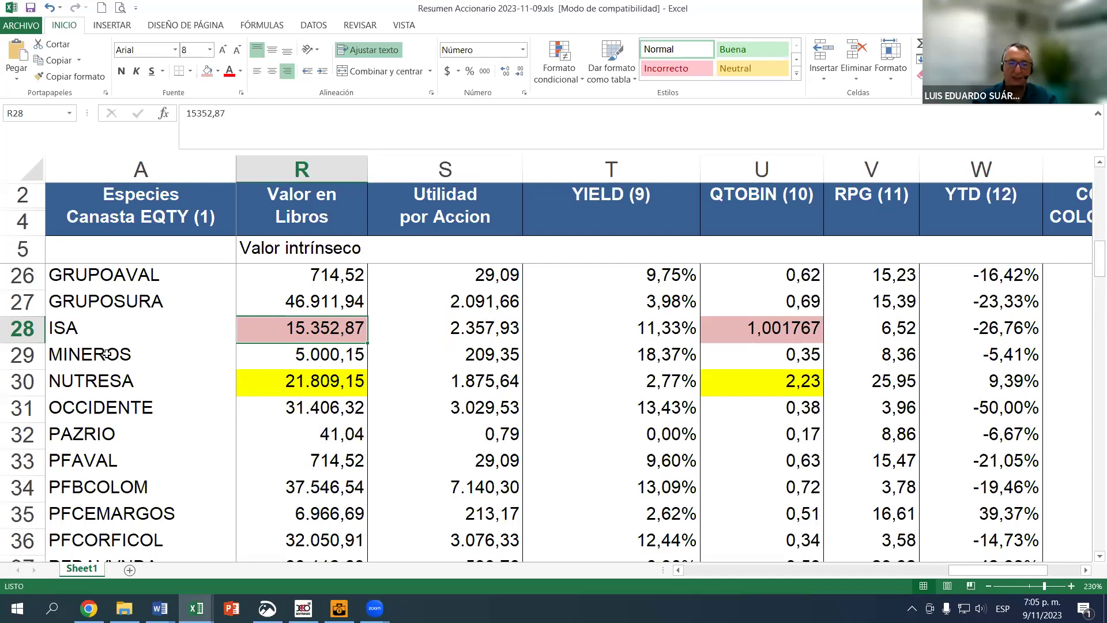
Display ECOPETROL's RPG in V17 with six decimal places and highlight the cell with a light red fill
{"action": "left_click_drag", "start_coordinate": [1022, 567], "coordinate": [1046, 565]}
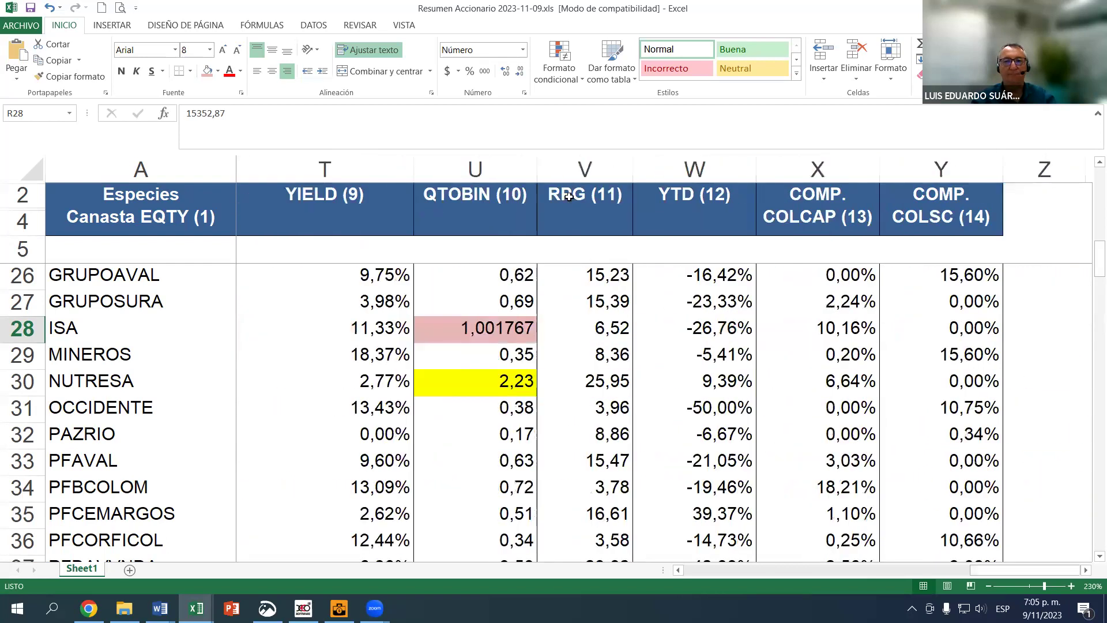
{"action": "left_click", "coordinate": [569, 197]}
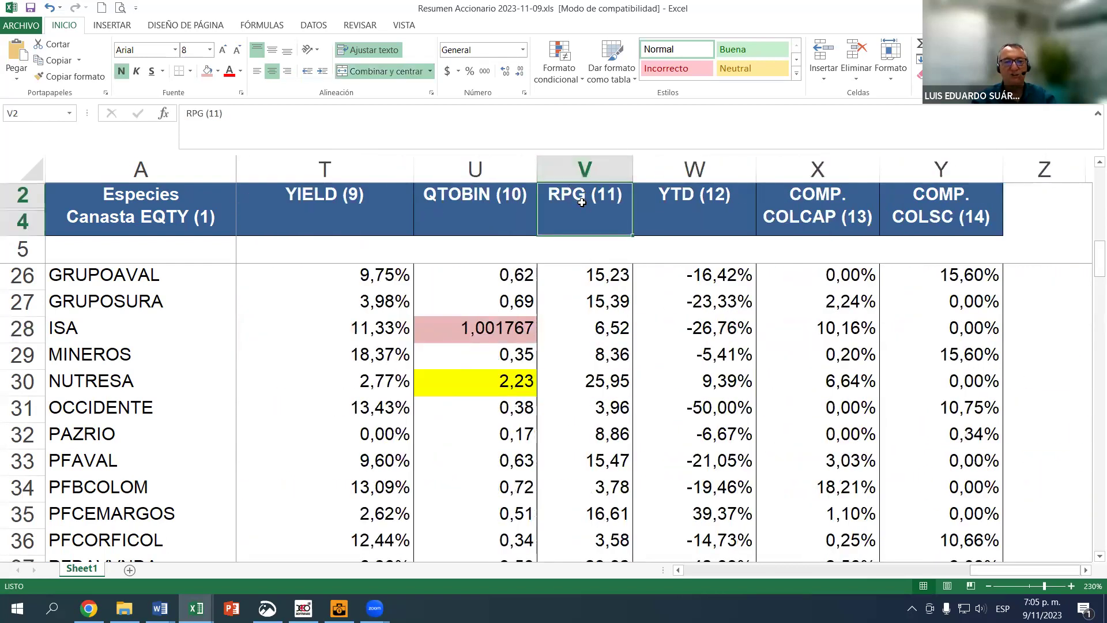
{"action": "scroll", "coordinate": [599, 328], "scroll_direction": "up", "scroll_amount": 2}
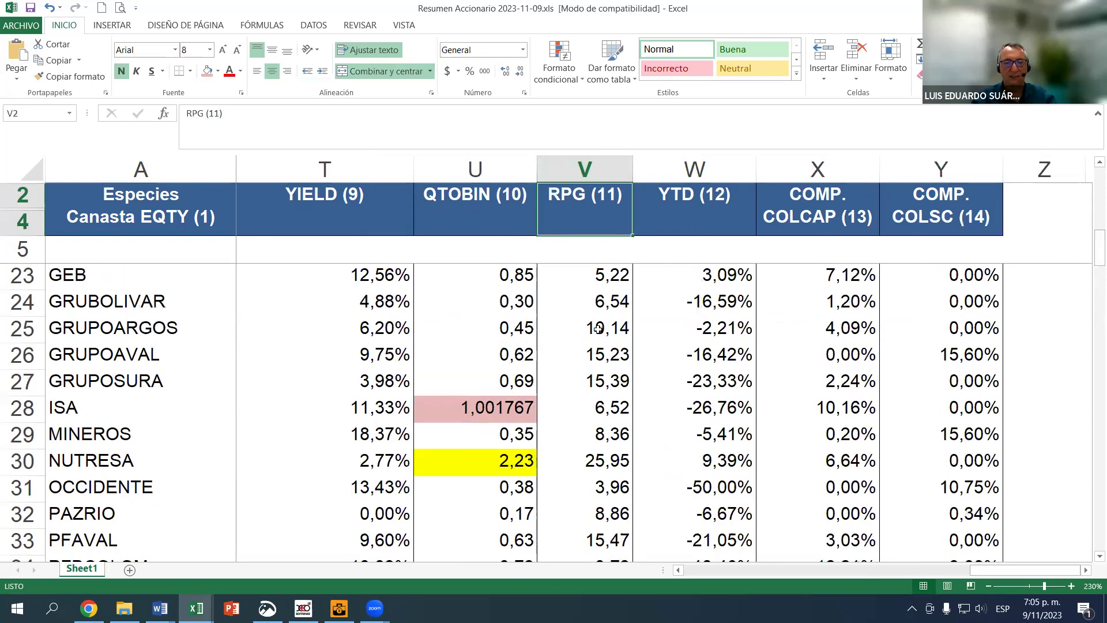
{"action": "scroll", "coordinate": [599, 329], "scroll_direction": "up", "scroll_amount": 2}
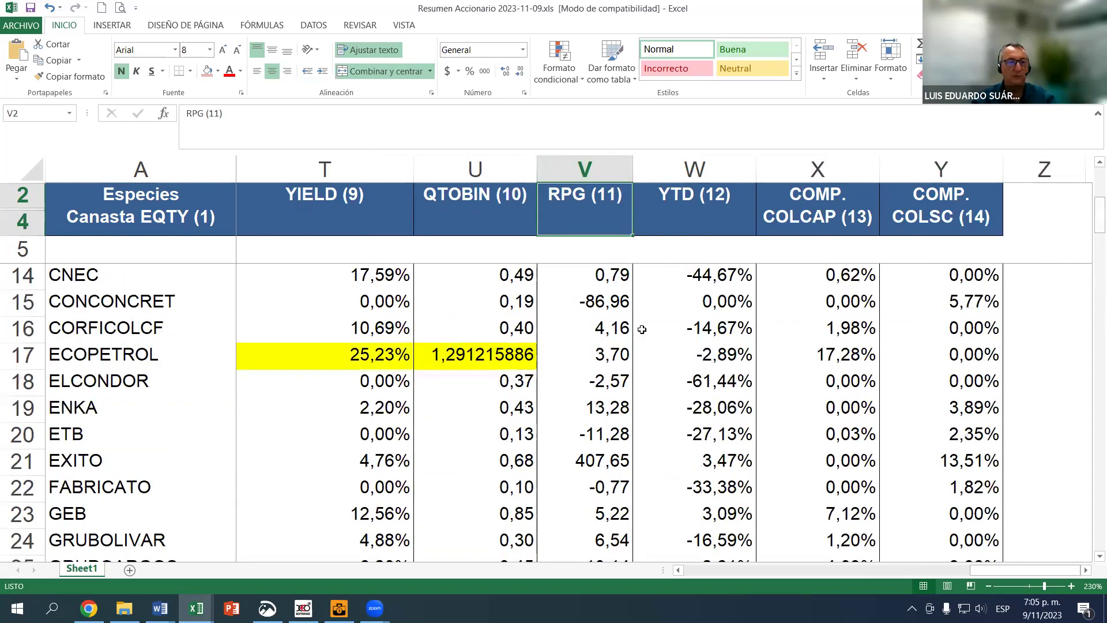
{"action": "left_click", "coordinate": [601, 353]}
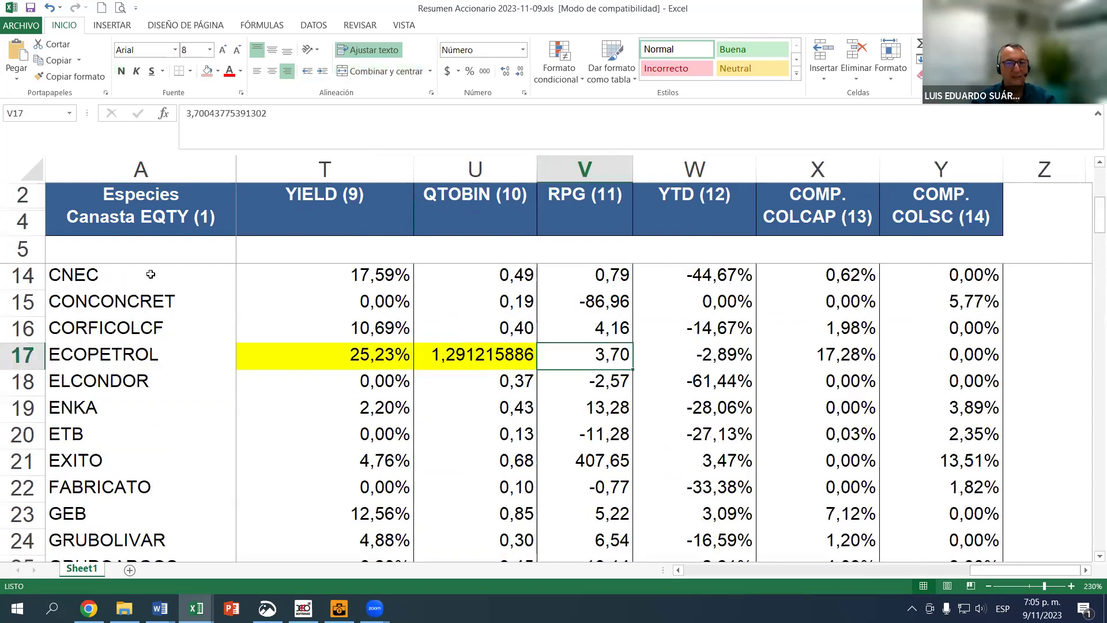
{"action": "left_click", "coordinate": [503, 74]}
{"action": "left_click", "coordinate": [504, 74]}
{"action": "left_click", "coordinate": [503, 73]}
{"action": "left_click", "coordinate": [503, 74]}
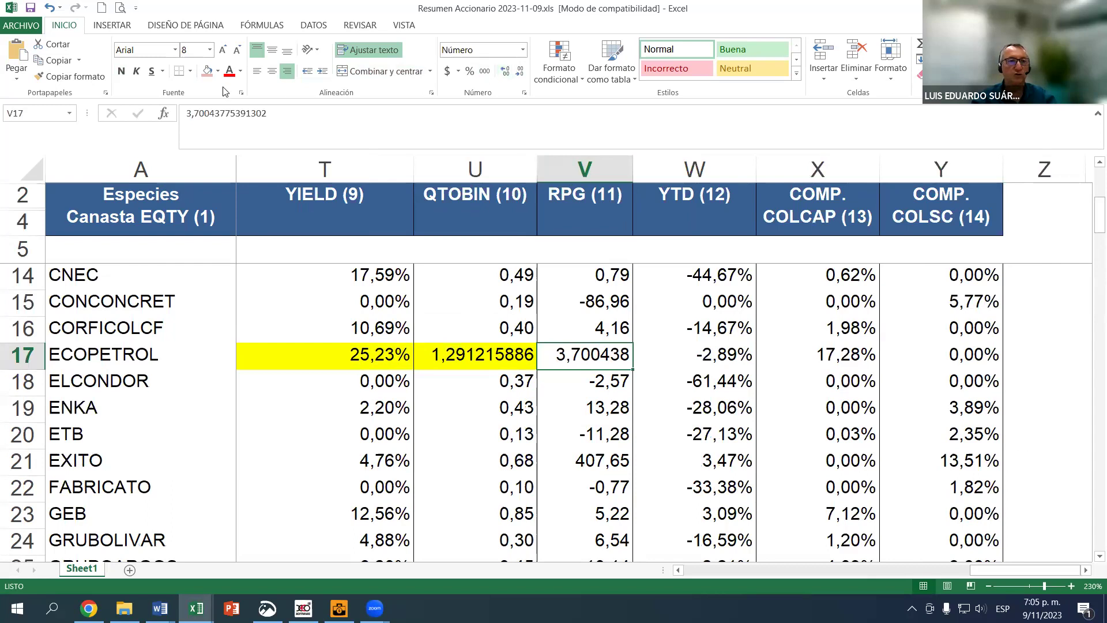
{"action": "left_click", "coordinate": [209, 70]}
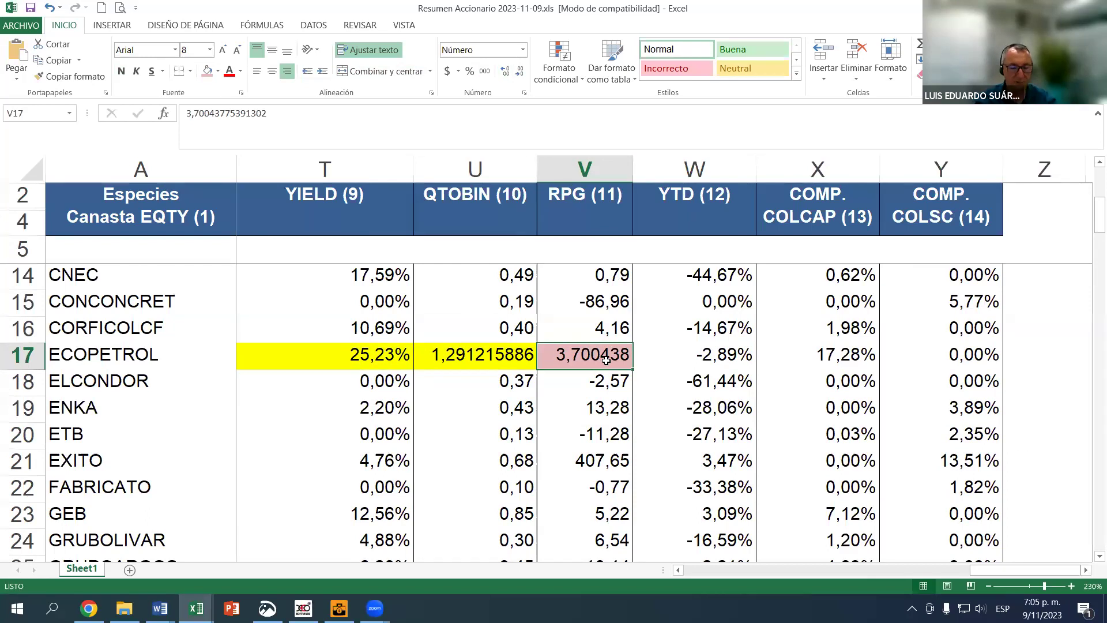
Try to recalculate ECOPETROL's RPG in V17 by dividing earnings per share by the last price with =S17/J17
{"action": "type", "text": "="}
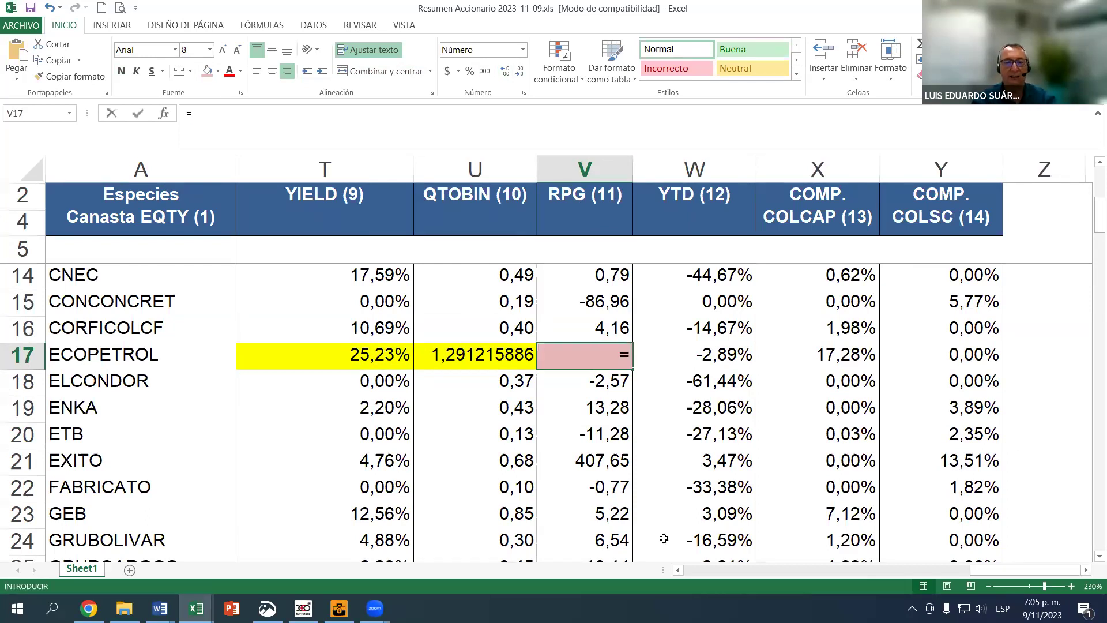
{"action": "left_click_drag", "start_coordinate": [998, 570], "coordinate": [934, 567]}
{"action": "scroll", "coordinate": [699, 392], "scroll_direction": "right", "scroll_amount": 1}
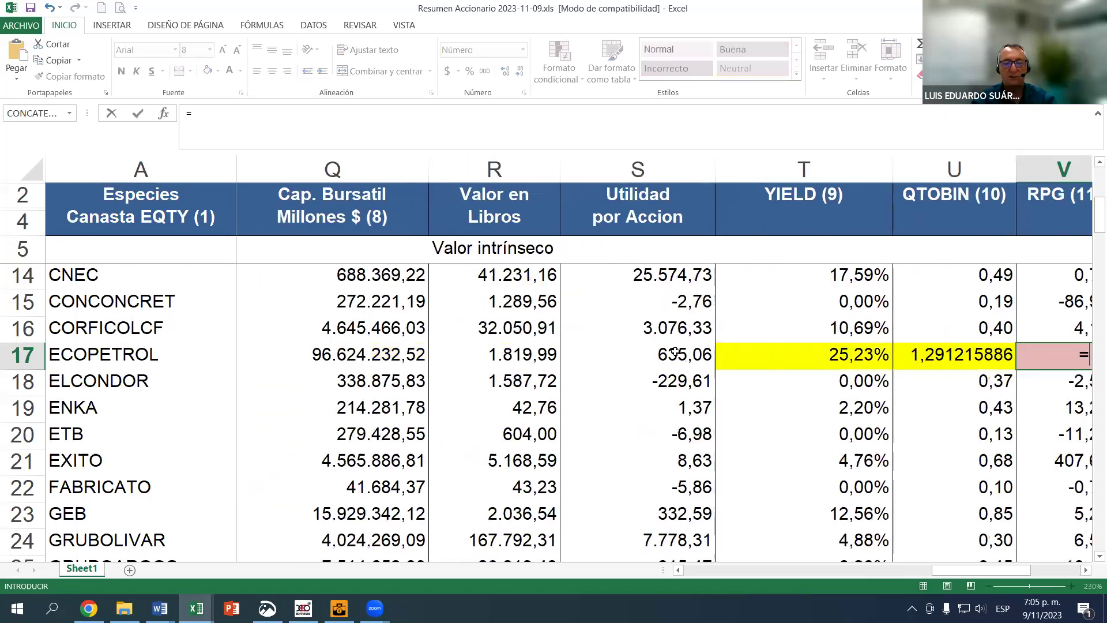
{"action": "left_click", "coordinate": [678, 351]}
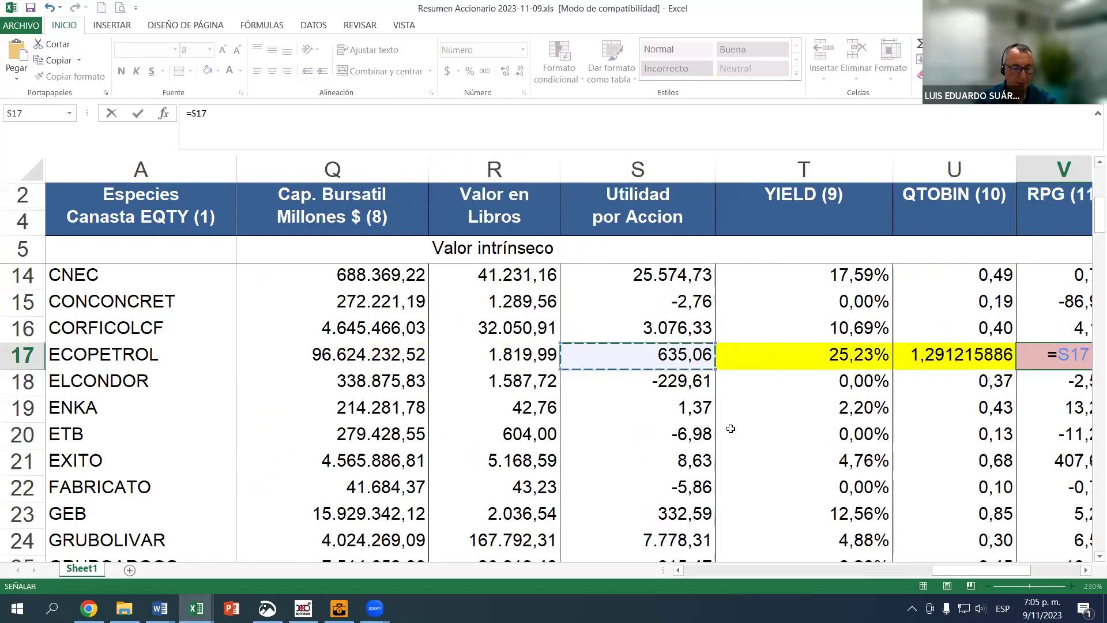
{"action": "type", "text": "/"}
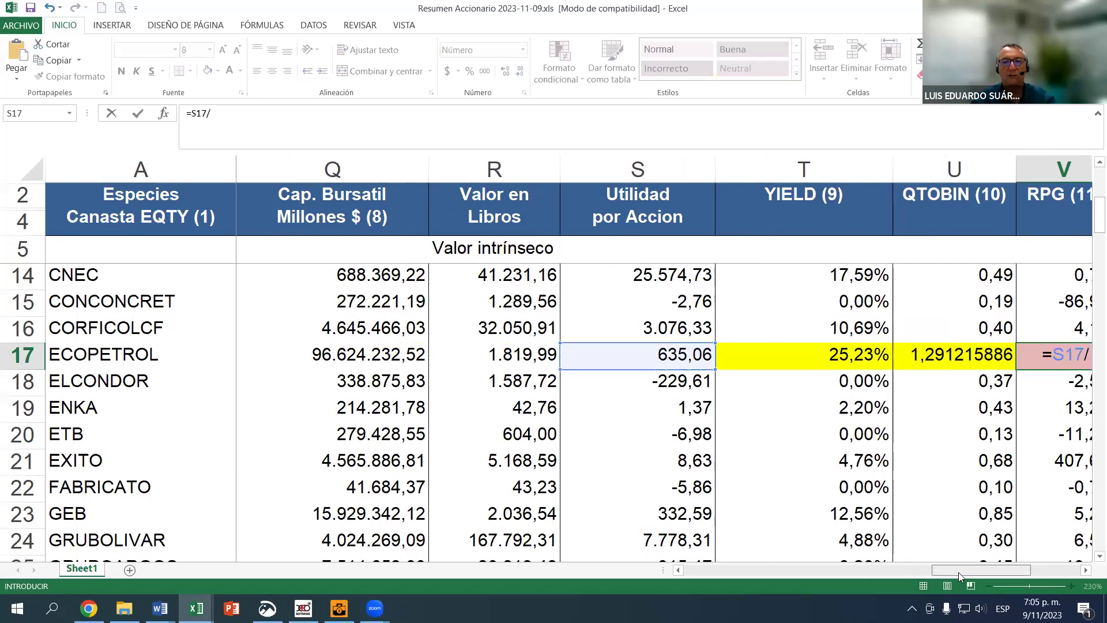
{"action": "scroll", "coordinate": [922, 577], "scroll_direction": "left", "scroll_amount": 2}
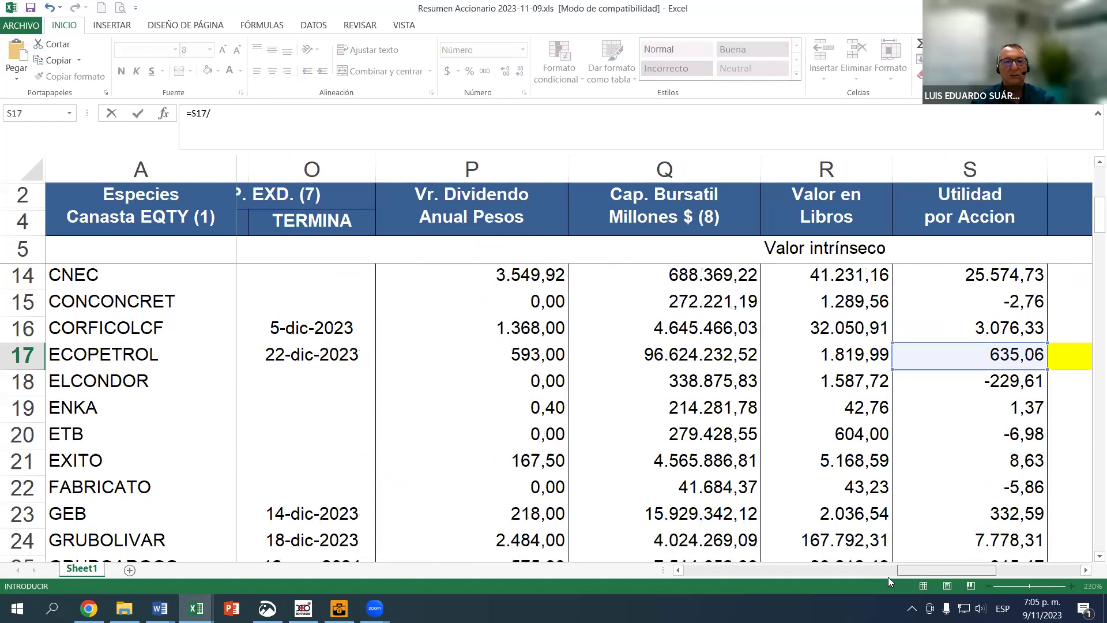
{"action": "scroll", "coordinate": [887, 577], "scroll_direction": "left", "scroll_amount": 2}
{"action": "scroll", "coordinate": [859, 581], "scroll_direction": "left", "scroll_amount": 2}
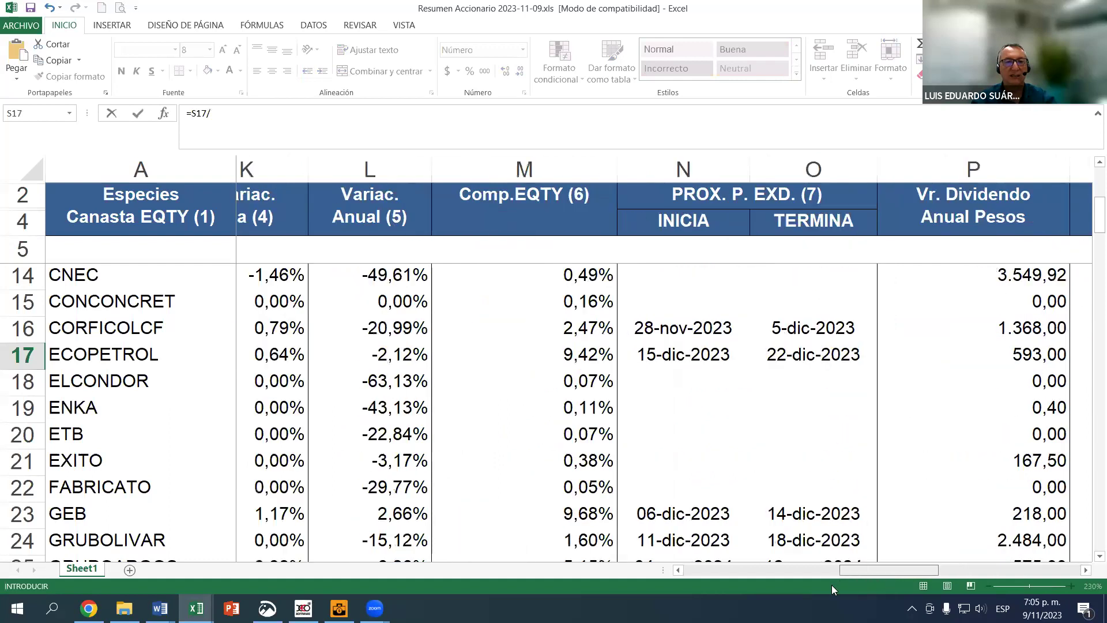
{"action": "scroll", "coordinate": [831, 584], "scroll_direction": "left", "scroll_amount": 2}
{"action": "scroll", "coordinate": [829, 583], "scroll_direction": "left", "scroll_amount": 1}
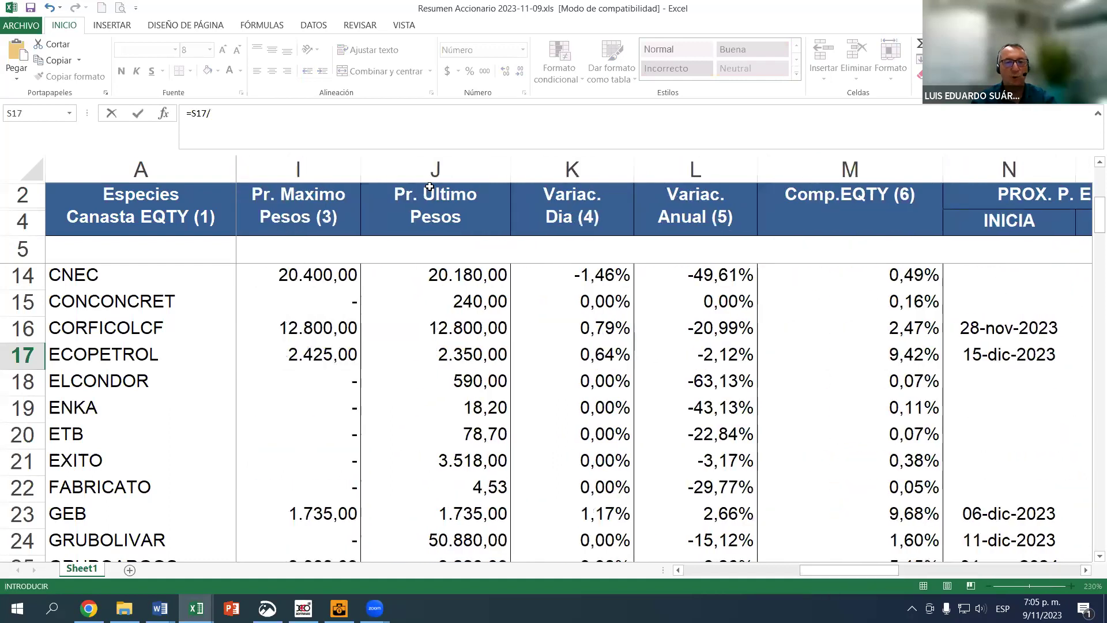
{"action": "left_click", "coordinate": [473, 365]}
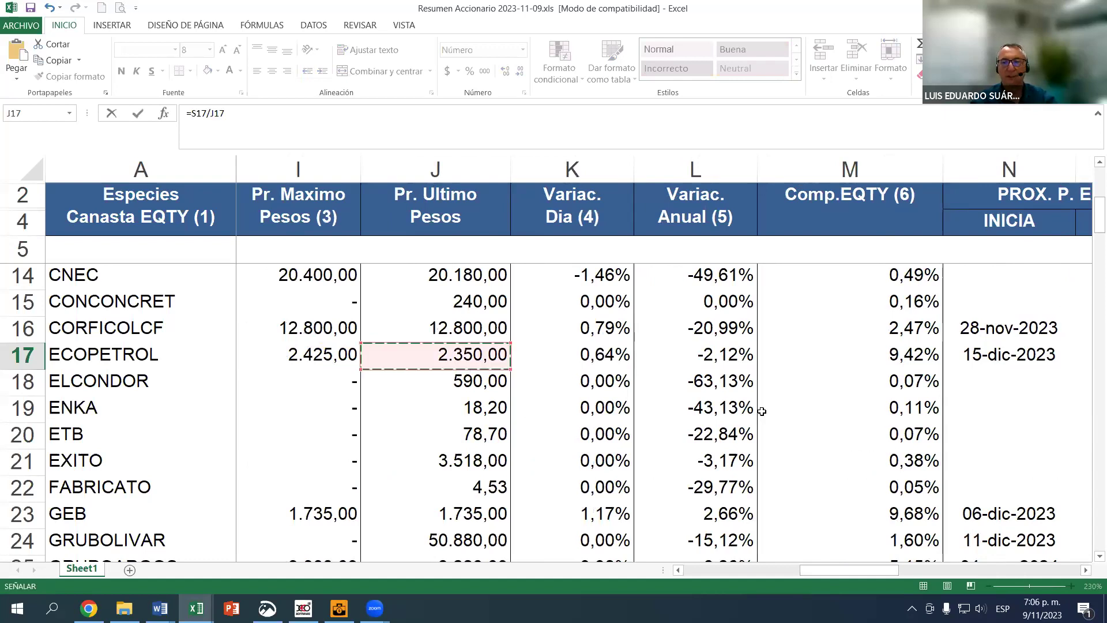
{"action": "key", "text": "Return"}
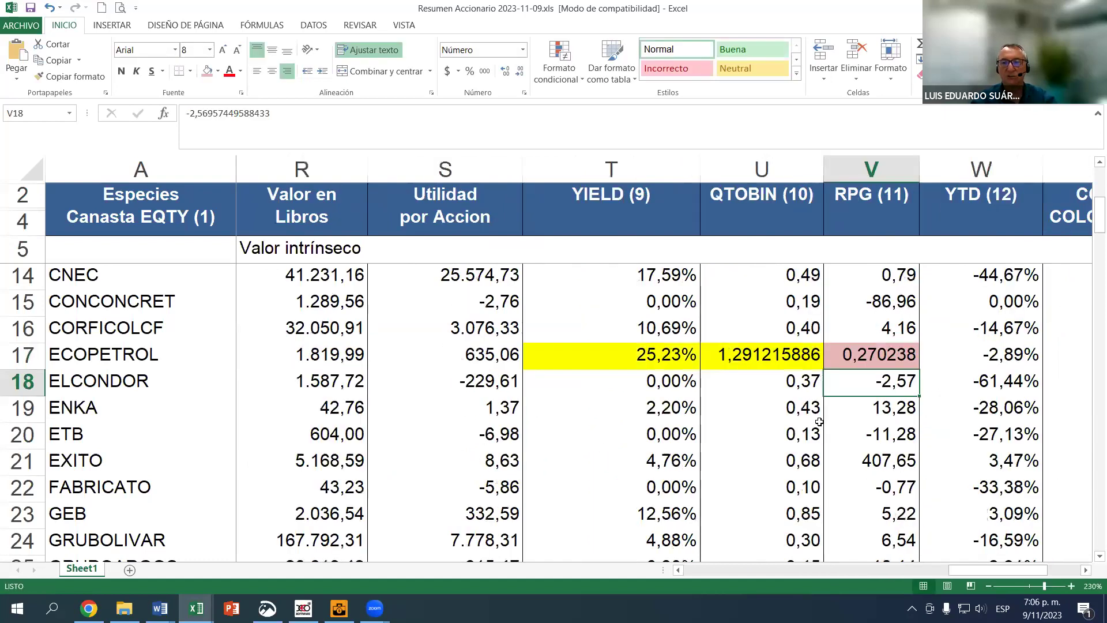
Review ECOPETROL's recalculated RPG in V17 and undo the formula entered there
{"action": "left_click", "coordinate": [1086, 570]}
{"action": "left_click", "coordinate": [1086, 570]}
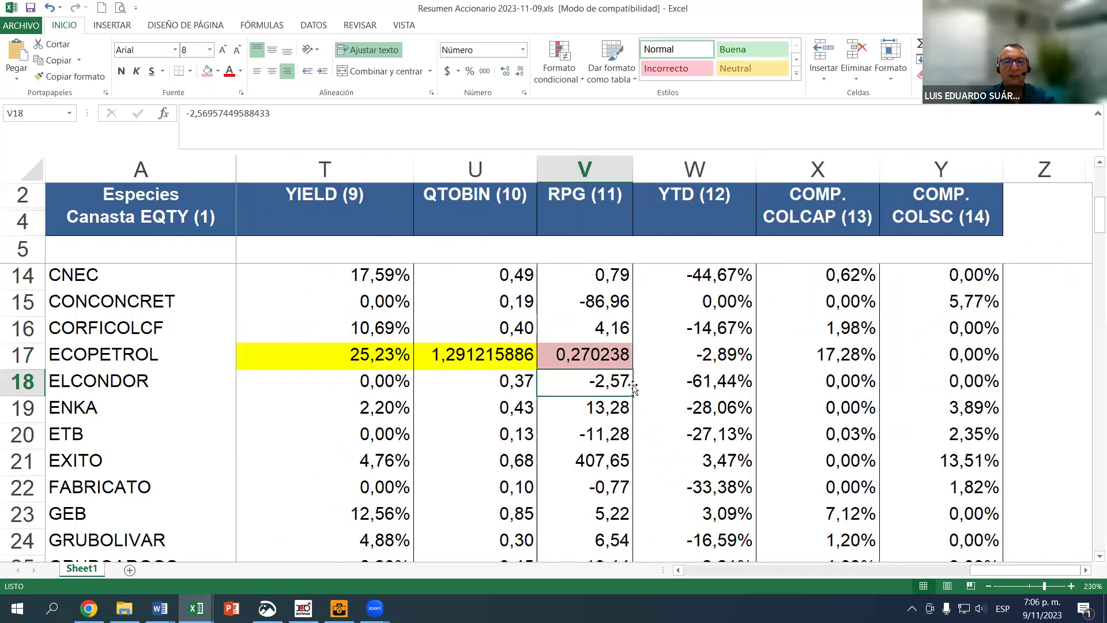
{"action": "key", "text": "Up"}
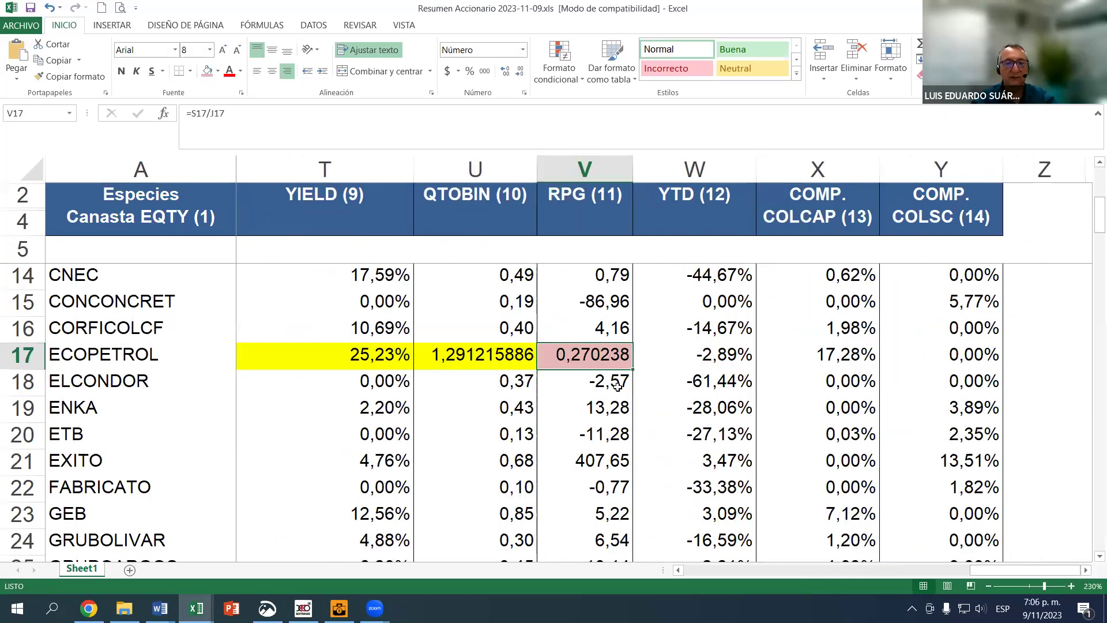
{"action": "left_click", "coordinate": [56, 10]}
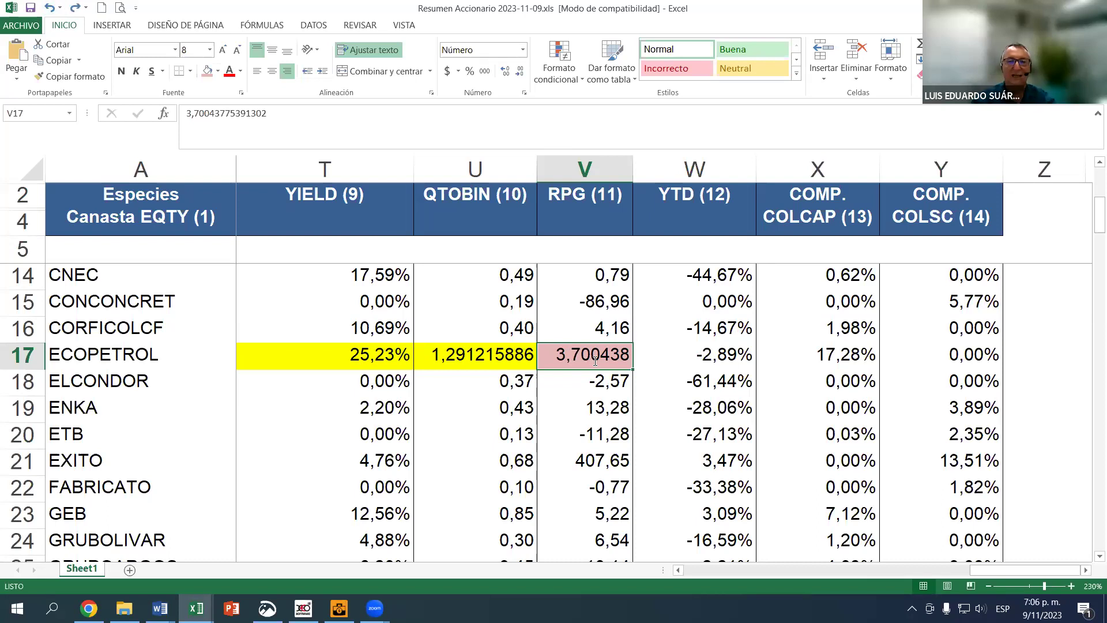
{"action": "type", "text": "="}
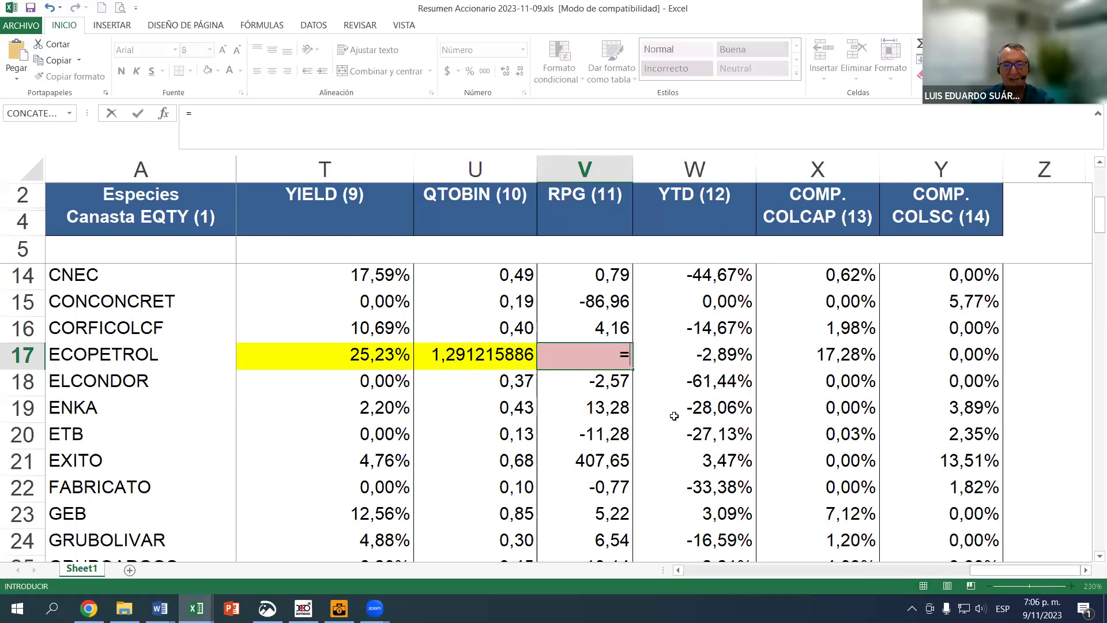
{"action": "left_click", "coordinate": [877, 572]}
{"action": "left_click", "coordinate": [807, 575]}
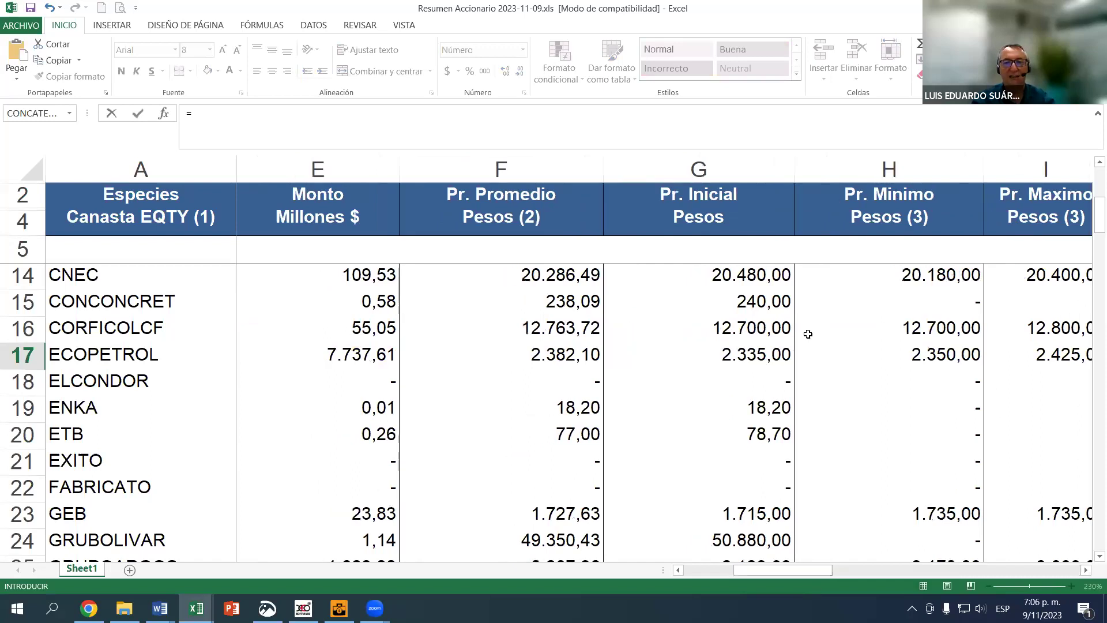
{"action": "left_click", "coordinate": [757, 355]}
{"action": "type", "text": "/"}
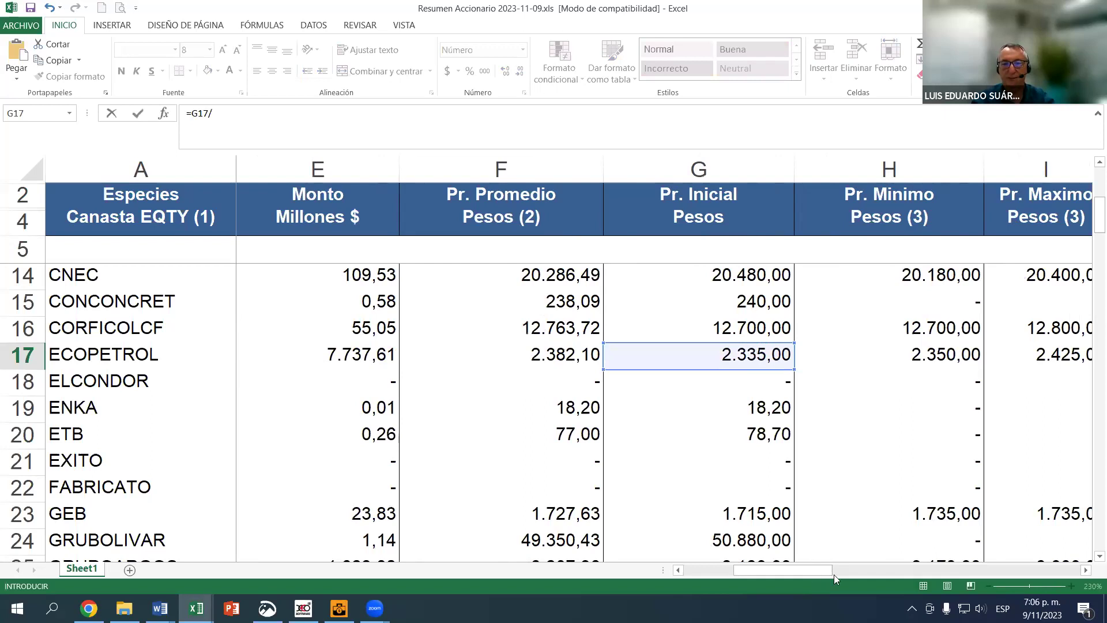
{"action": "scroll", "coordinate": [834, 574], "scroll_direction": "right", "scroll_amount": 2}
{"action": "scroll", "coordinate": [875, 577], "scroll_direction": "right", "scroll_amount": 3}
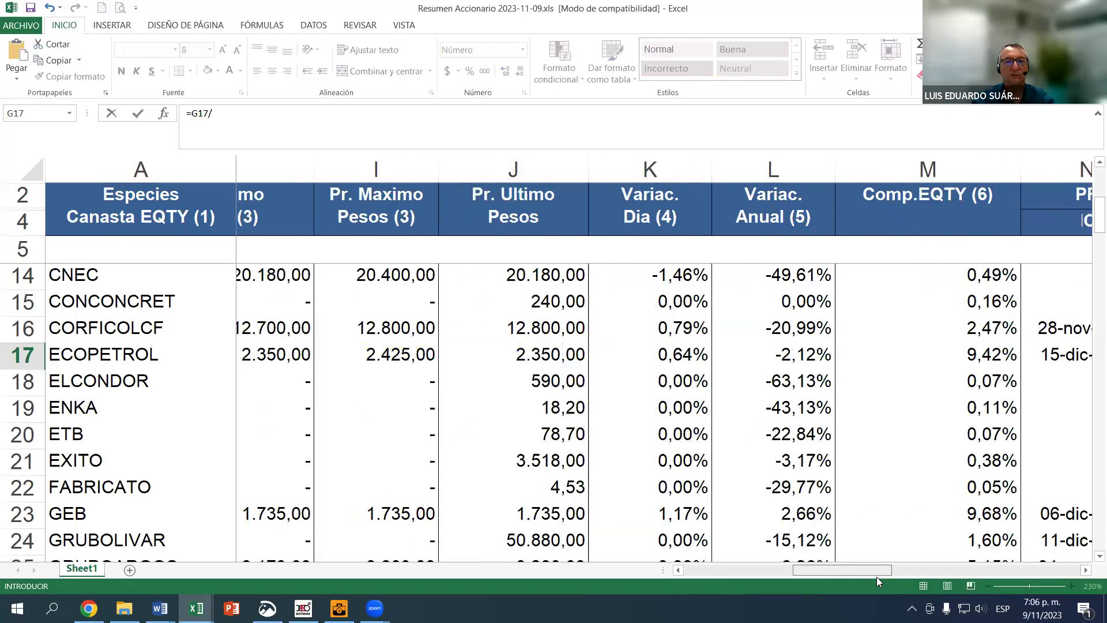
{"action": "scroll", "coordinate": [876, 577], "scroll_direction": "right", "scroll_amount": 1}
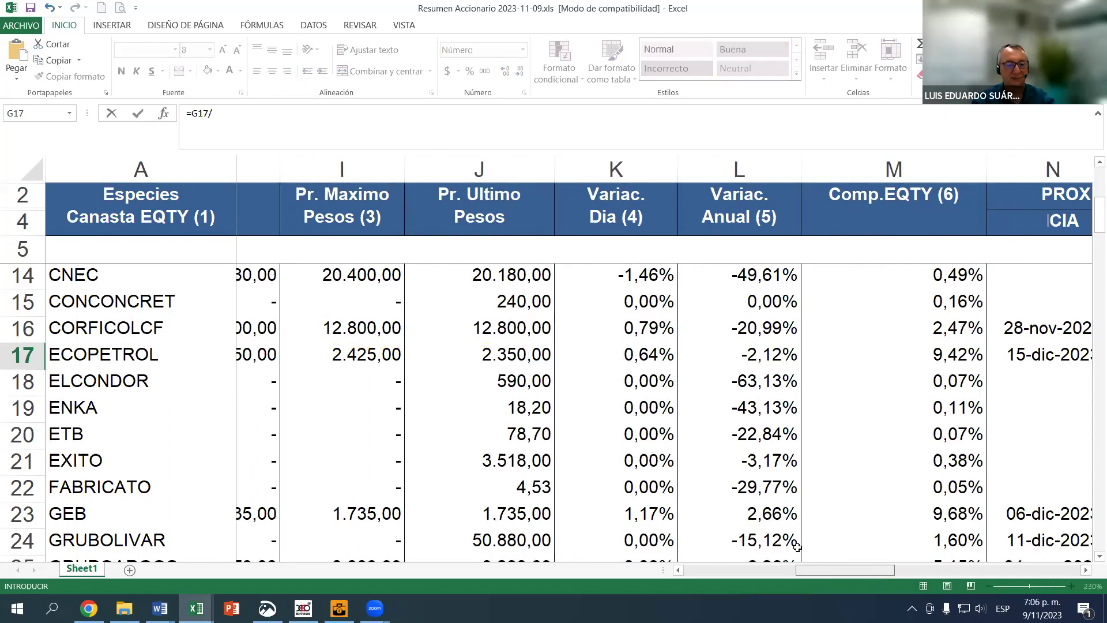
{"action": "scroll", "coordinate": [795, 544], "scroll_direction": "right", "scroll_amount": 1}
{"action": "key", "text": "Escape"}
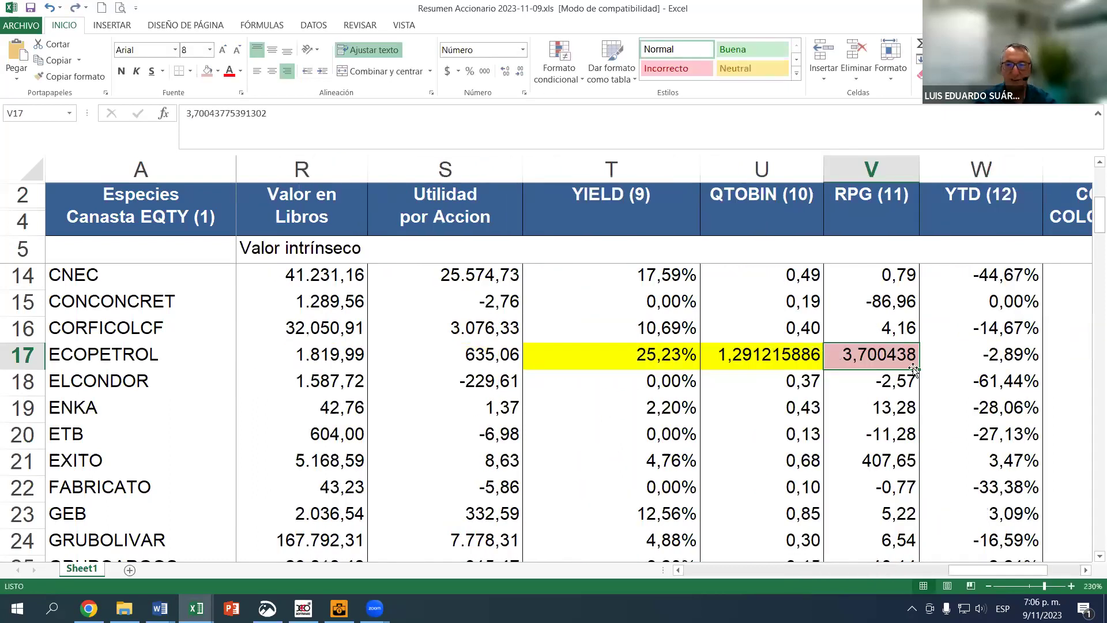
Recalculate ECOPETROL's RPG in V17 by dividing the last price by earnings per share with =J17/S17, and reselect the cell
{"action": "type", "text": "="}
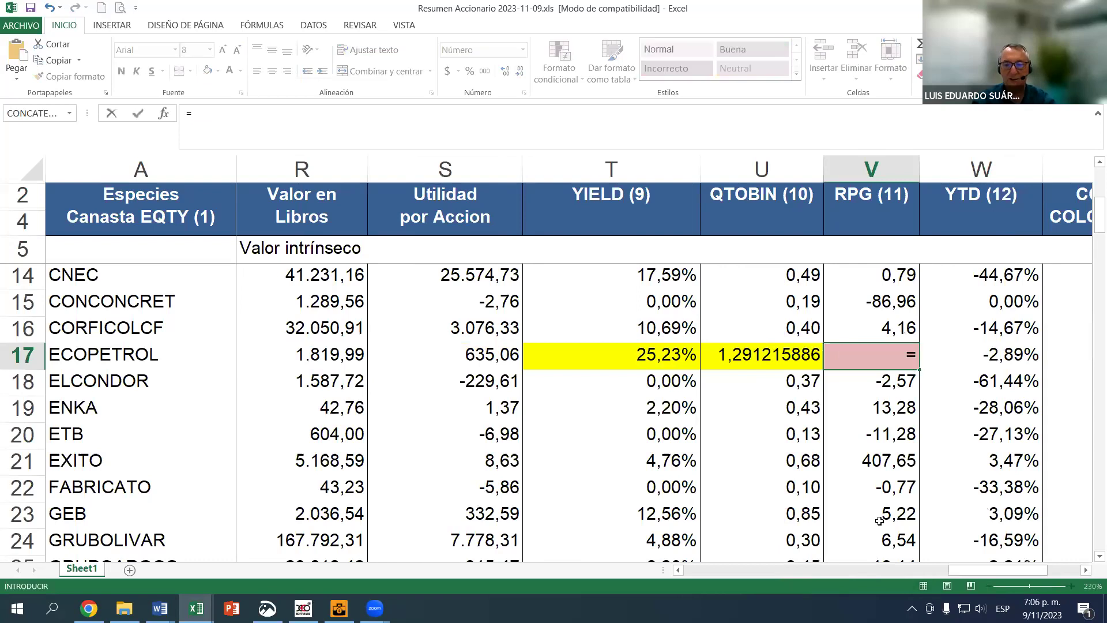
{"action": "left_click", "coordinate": [679, 570]}
{"action": "left_click", "coordinate": [679, 569]}
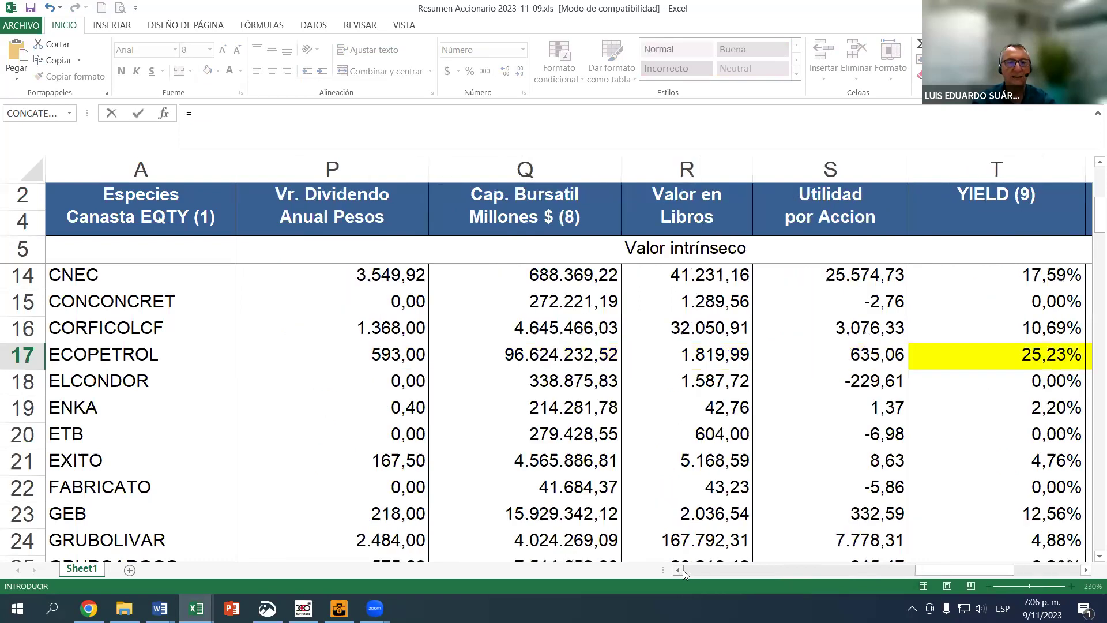
{"action": "left_click", "coordinate": [679, 569]}
{"action": "left_click", "coordinate": [679, 570]}
{"action": "left_click", "coordinate": [679, 569]}
{"action": "left_click", "coordinate": [680, 569]}
{"action": "left_click", "coordinate": [680, 570]}
{"action": "left_click", "coordinate": [681, 569]}
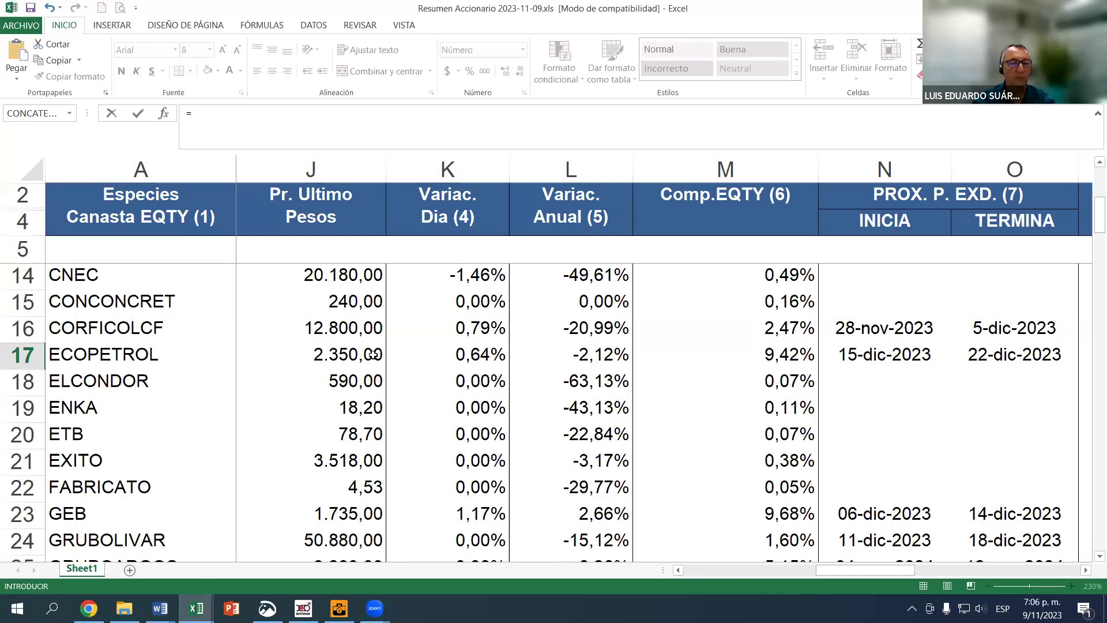
{"action": "left_click", "coordinate": [323, 354]}
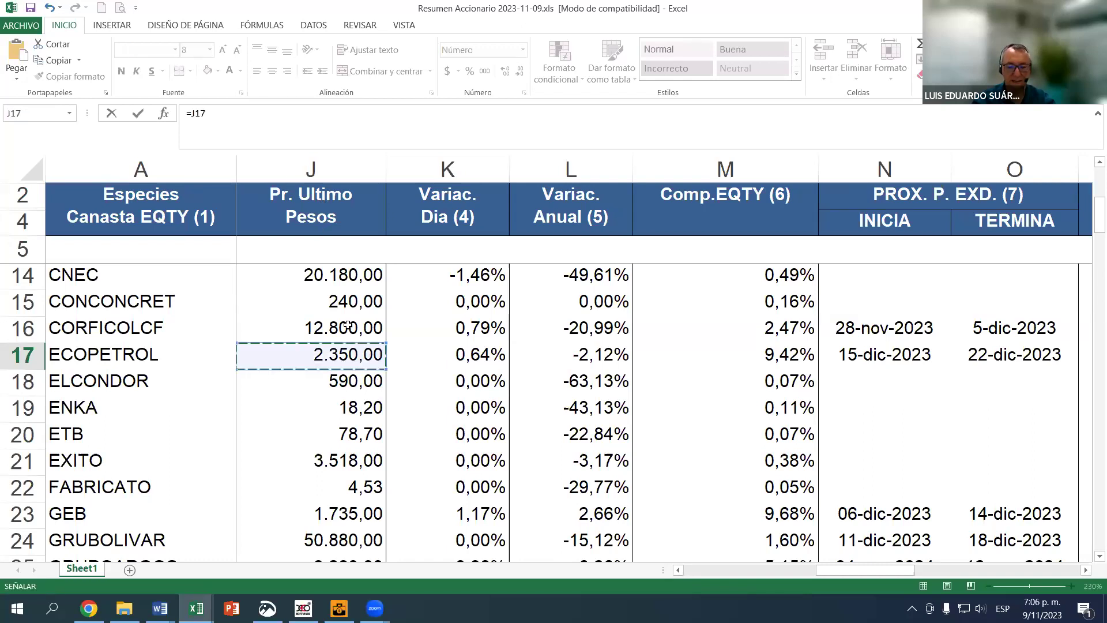
{"action": "type", "text": "/"}
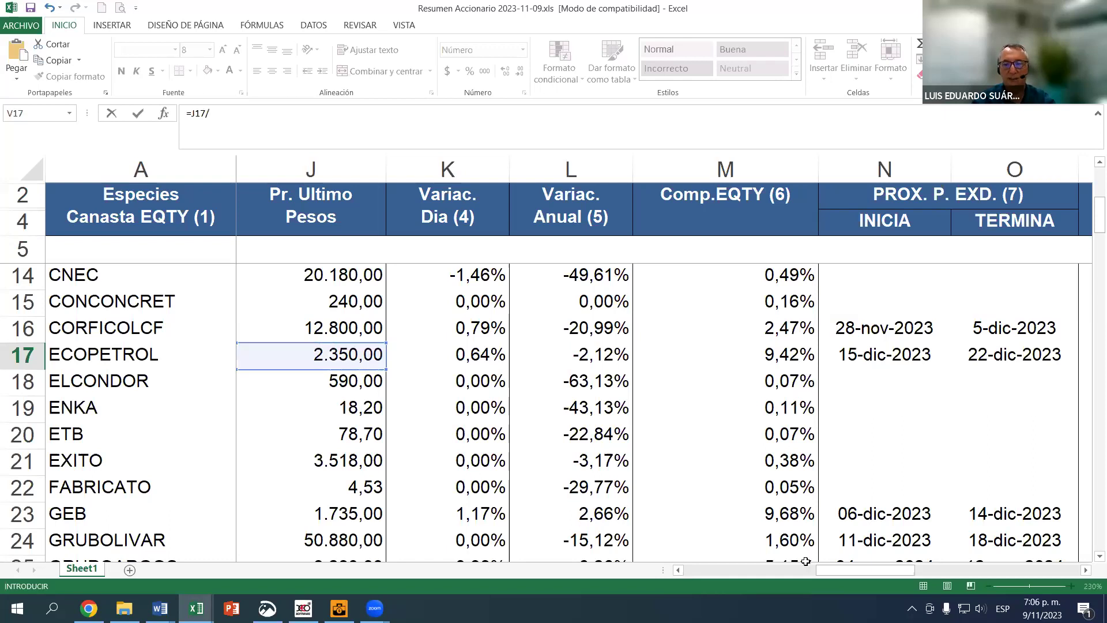
{"action": "left_click_drag", "start_coordinate": [843, 571], "coordinate": [948, 570]}
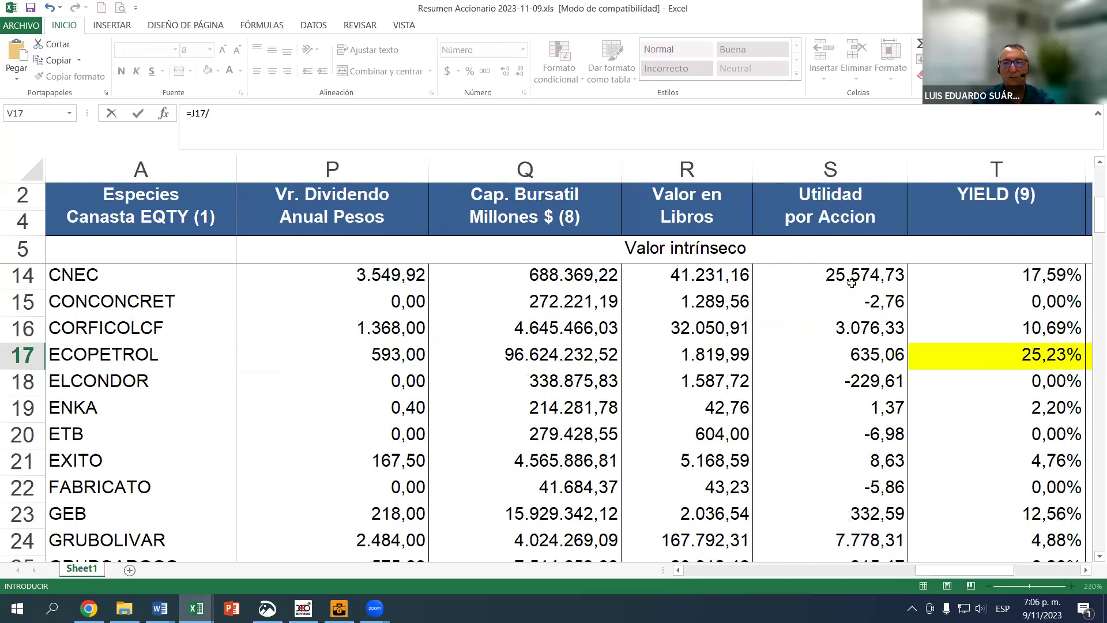
{"action": "key", "text": "Left"}
{"action": "key", "text": "Left"}
{"action": "key", "text": "Left"}
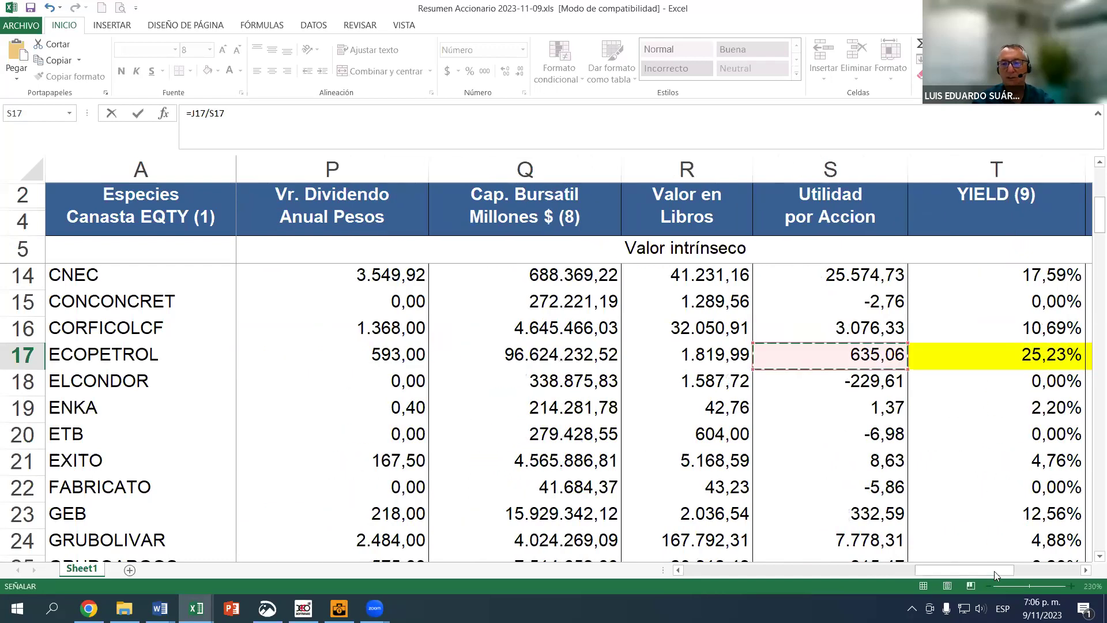
{"action": "left_click_drag", "start_coordinate": [1042, 571], "coordinate": [1051, 569]}
{"action": "left_click", "coordinate": [1032, 564]}
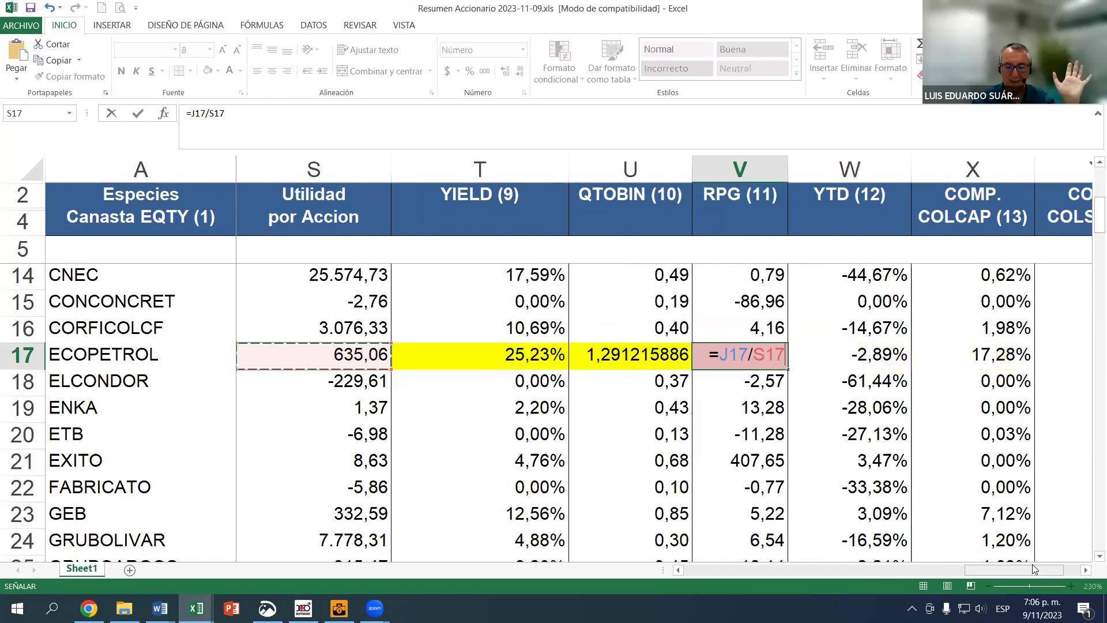
{"action": "key", "text": "Return"}
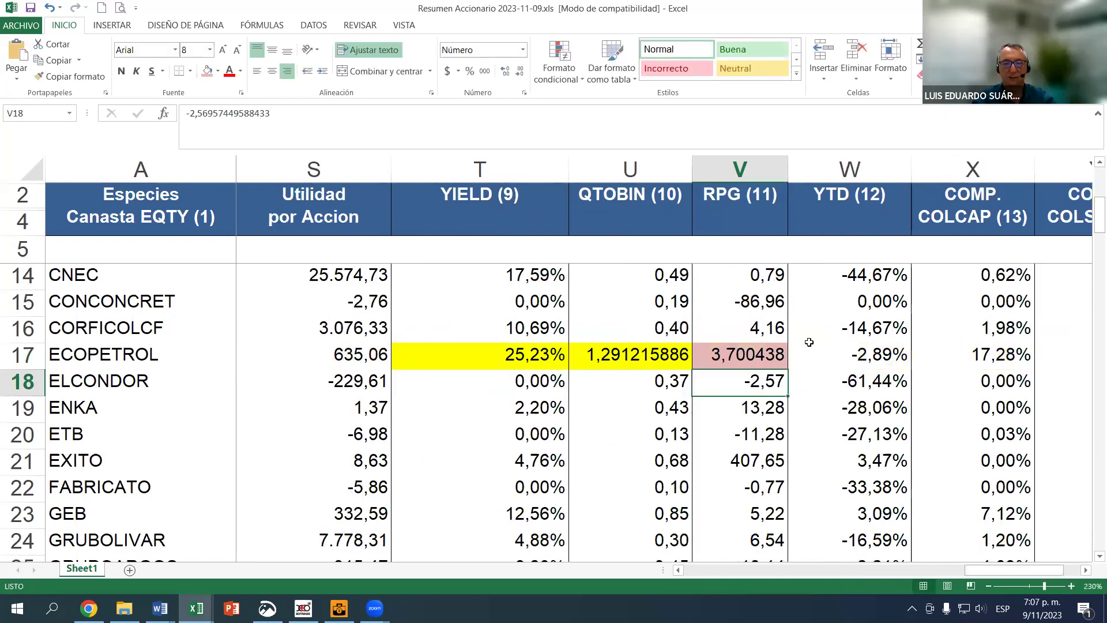
{"action": "key", "text": "Up"}
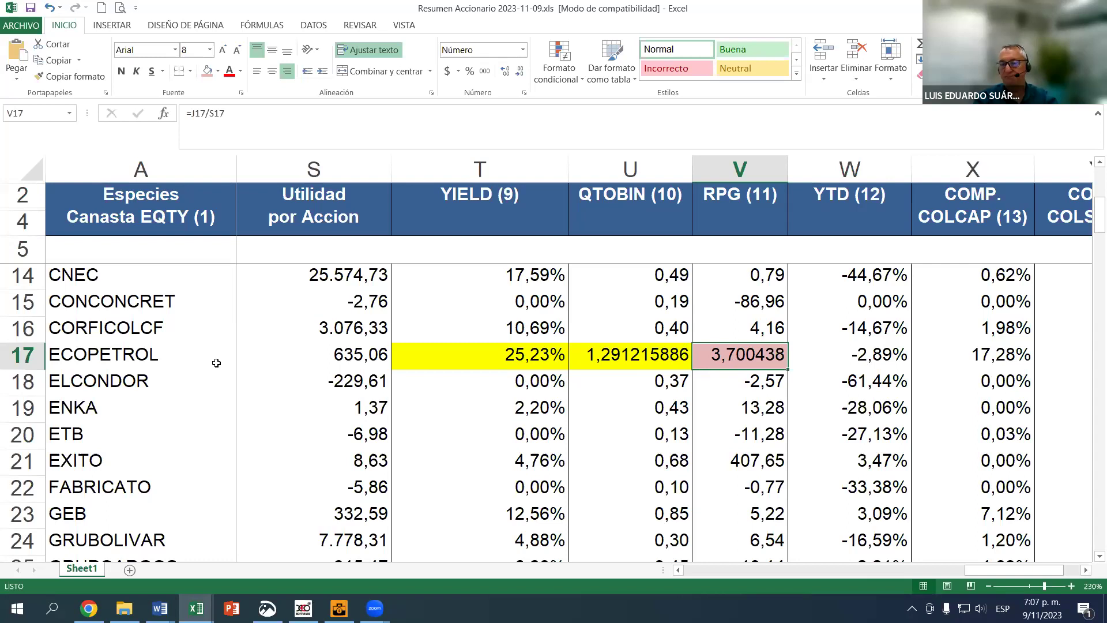
Compare CONCONCRET's RPG in V15 with its earnings per share in S15
{"action": "left_click", "coordinate": [729, 301]}
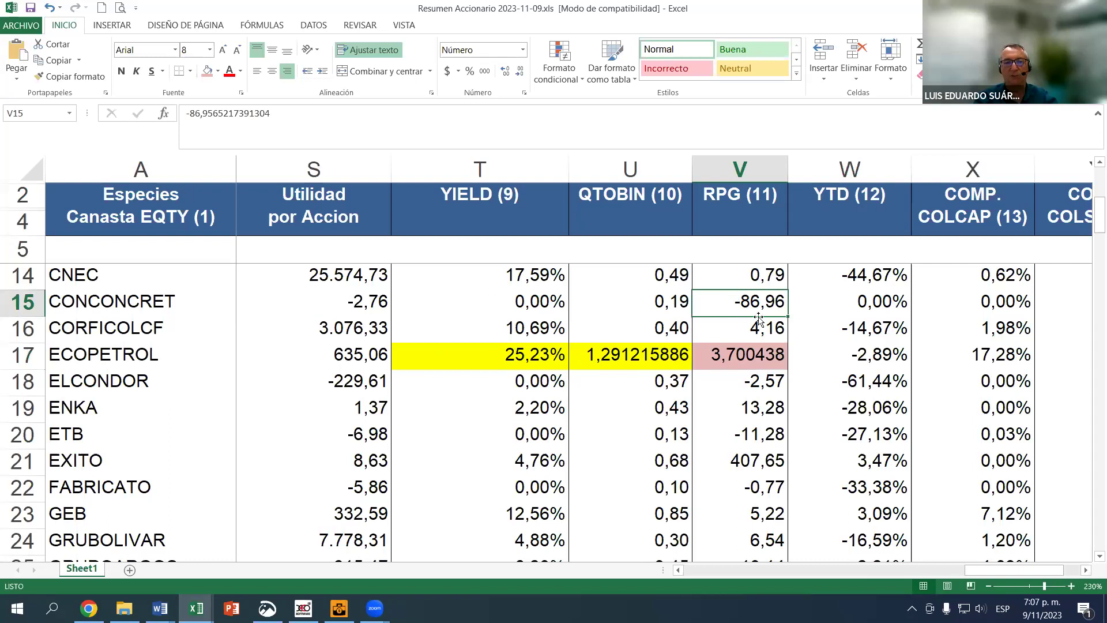
{"action": "left_click", "coordinate": [356, 297]}
{"action": "left_click", "coordinate": [752, 297]}
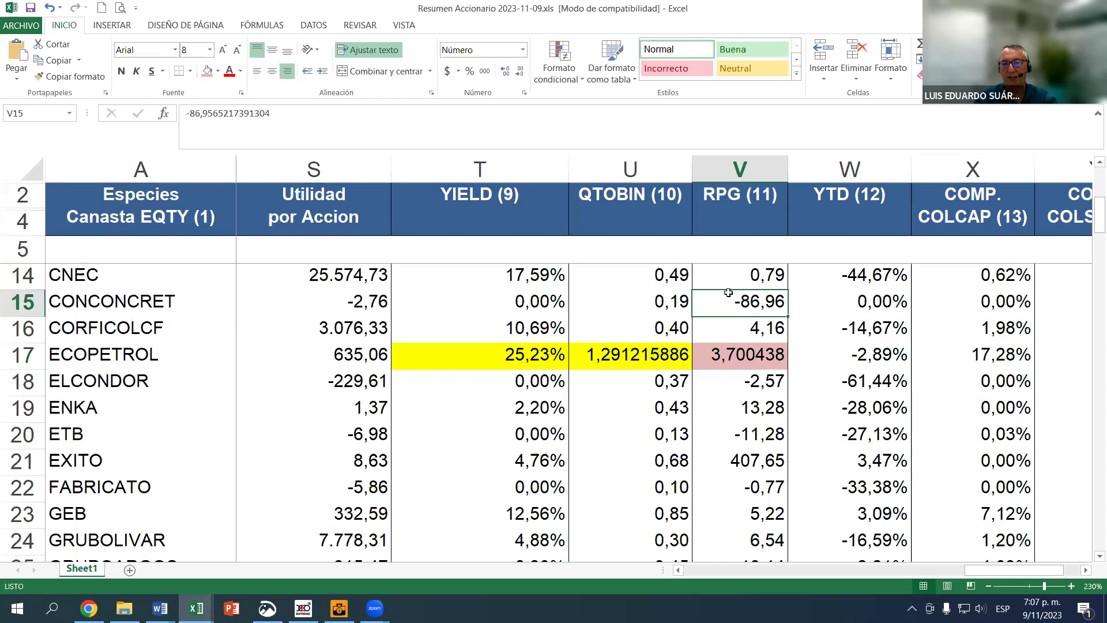
Compare EXITO's RPG in V21 with its earnings per share in S21 and its last price in J21
{"action": "left_click", "coordinate": [742, 463]}
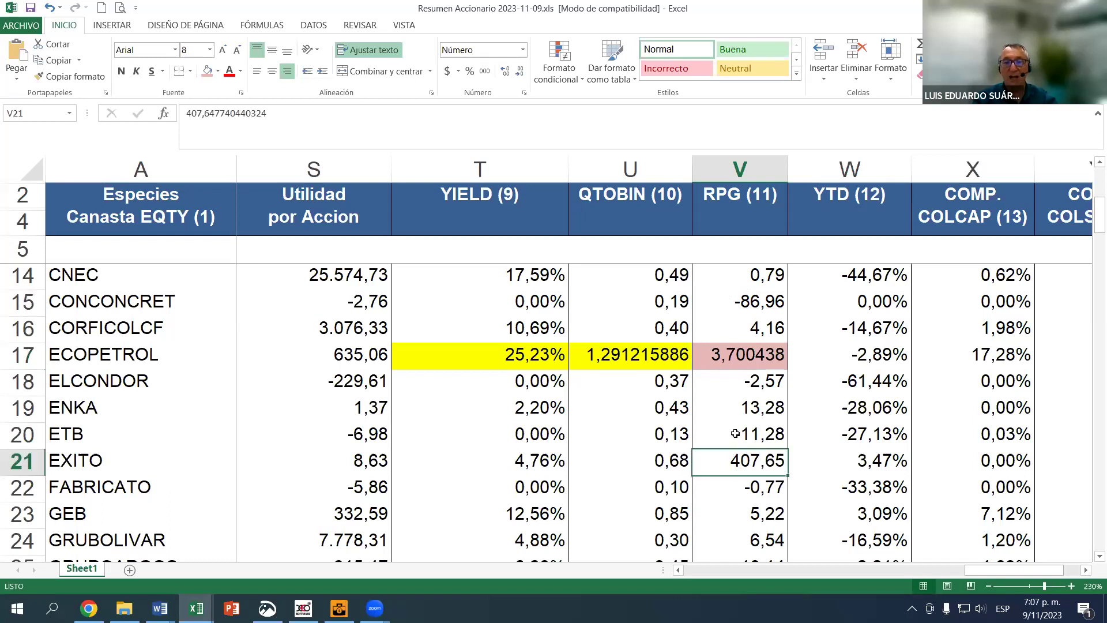
{"action": "scroll", "coordinate": [737, 433], "scroll_direction": "down", "scroll_amount": 1}
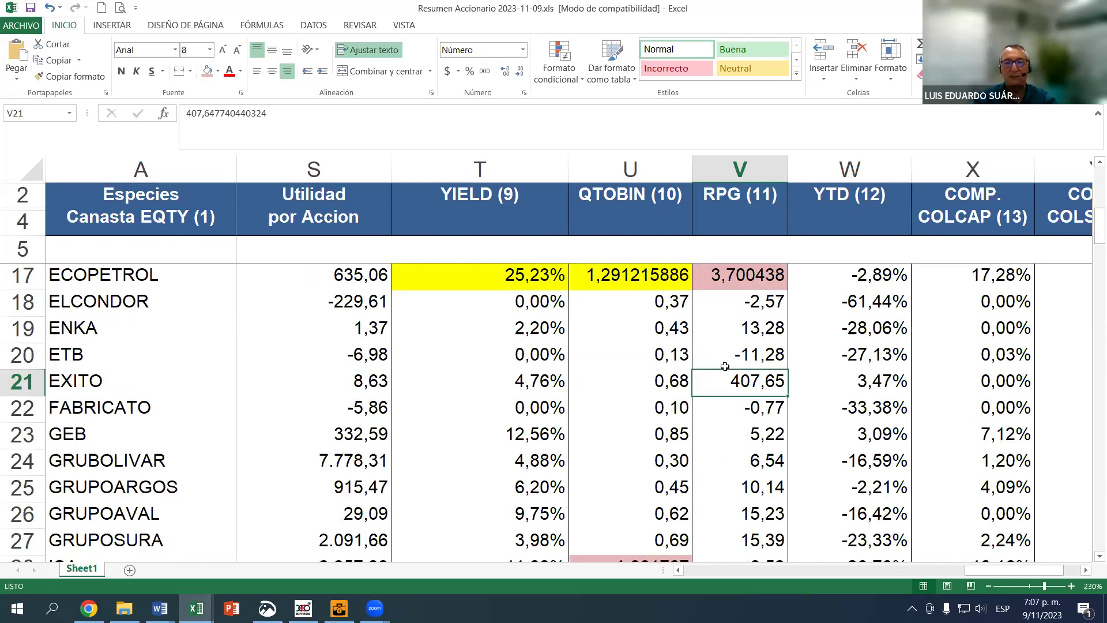
{"action": "left_click", "coordinate": [373, 379]}
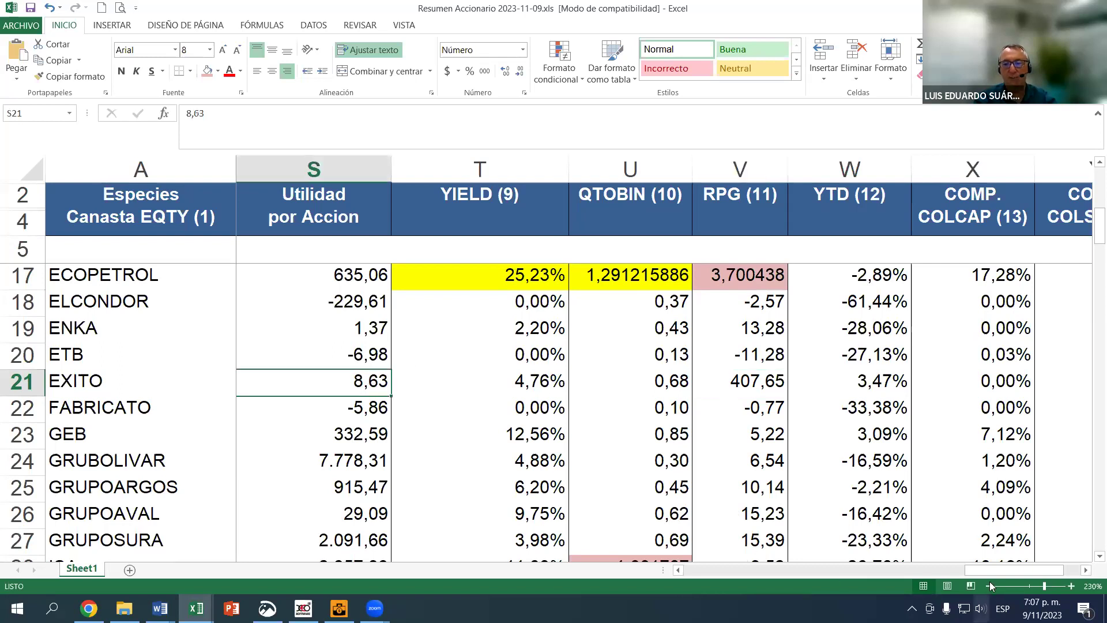
{"action": "left_click_drag", "start_coordinate": [971, 574], "coordinate": [833, 589]}
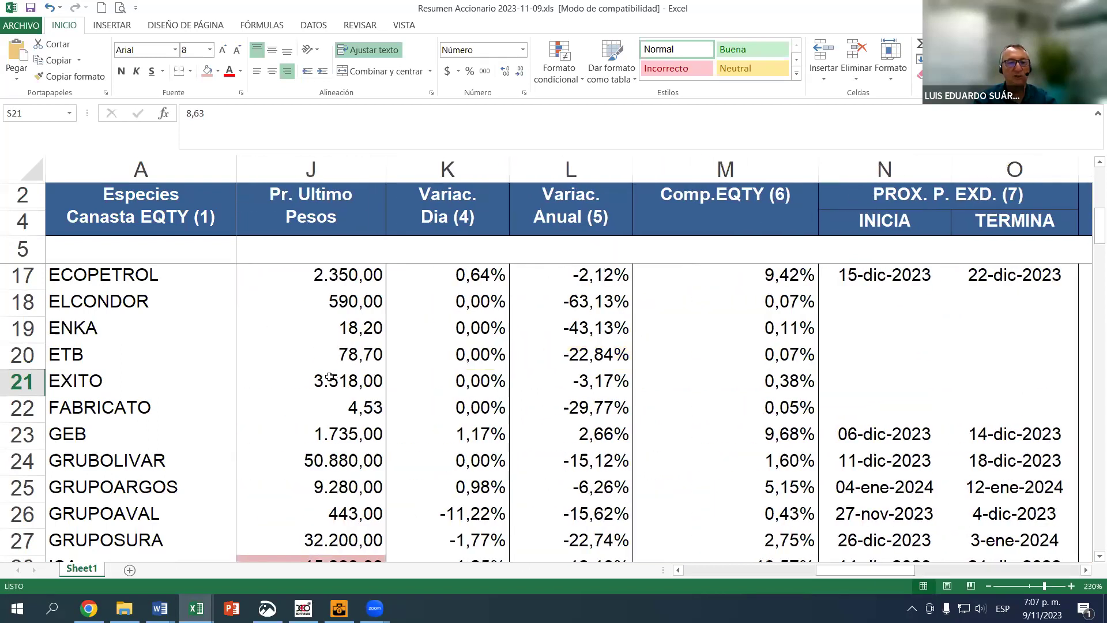
{"action": "left_click", "coordinate": [329, 379]}
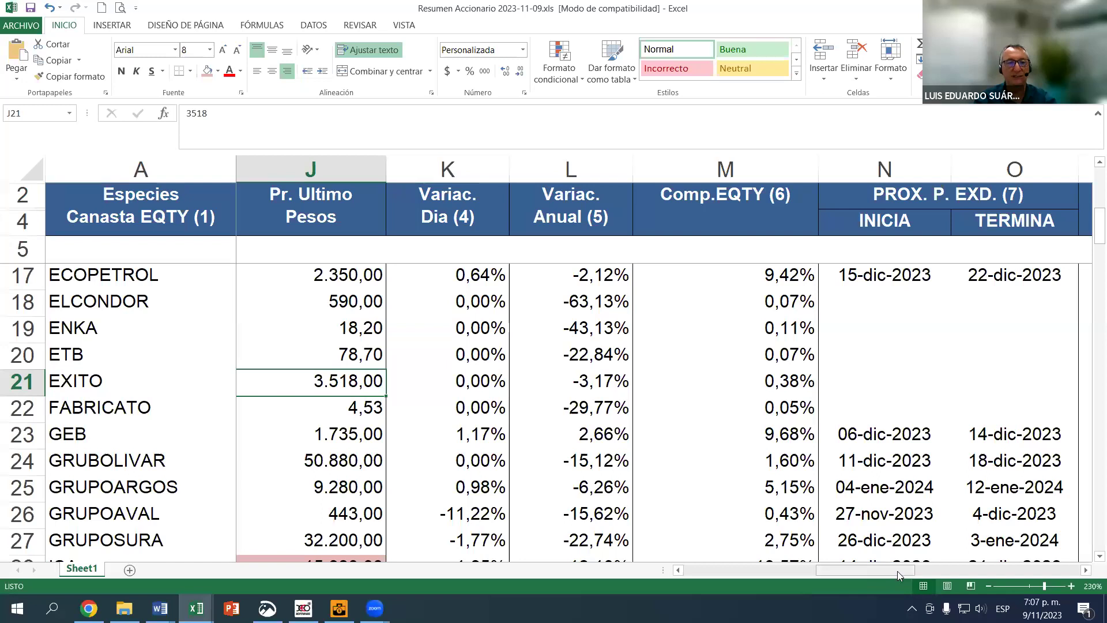
{"action": "left_click_drag", "start_coordinate": [897, 571], "coordinate": [931, 570]}
{"action": "left_click", "coordinate": [962, 571]}
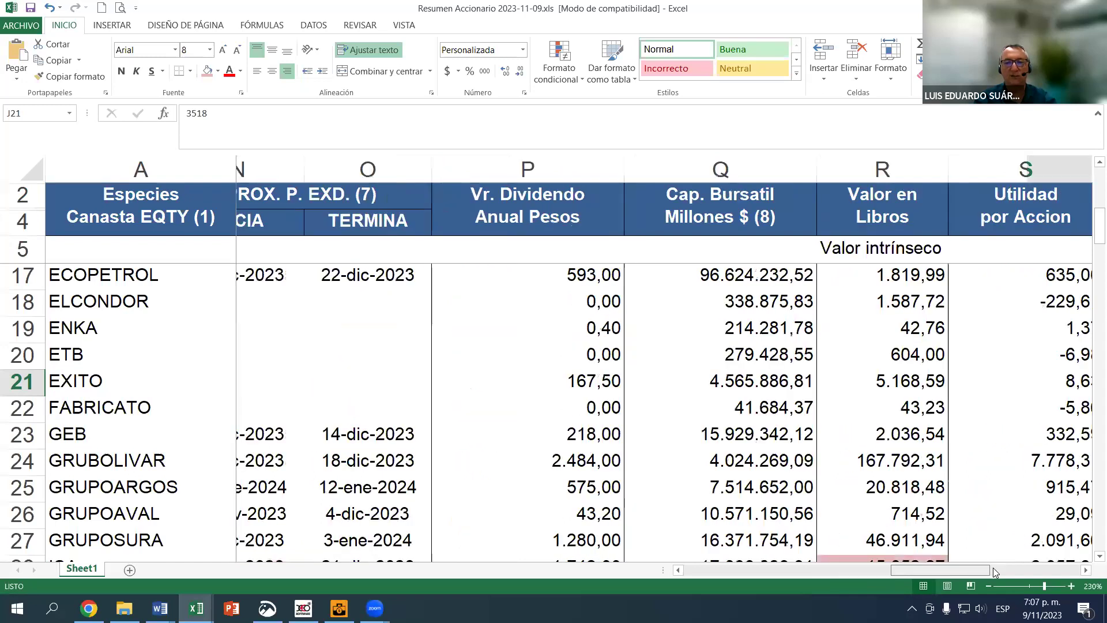
{"action": "left_click", "coordinate": [995, 570]}
{"action": "left_click_drag", "start_coordinate": [995, 567], "coordinate": [1005, 568]}
{"action": "left_click", "coordinate": [674, 381]}
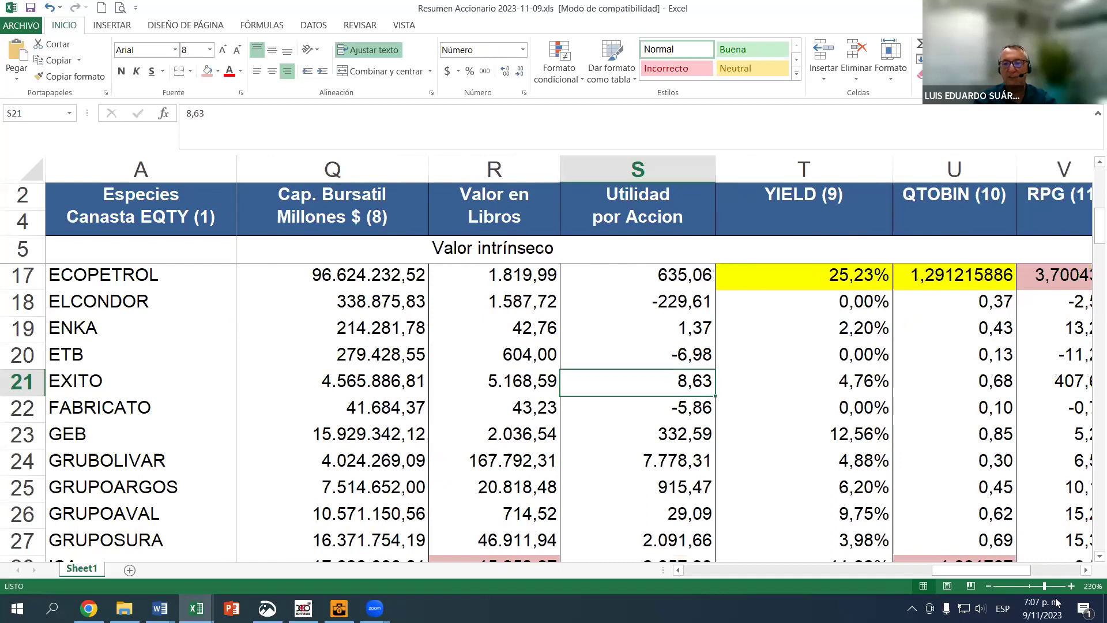
{"action": "left_click_drag", "start_coordinate": [1024, 570], "coordinate": [1027, 572]}
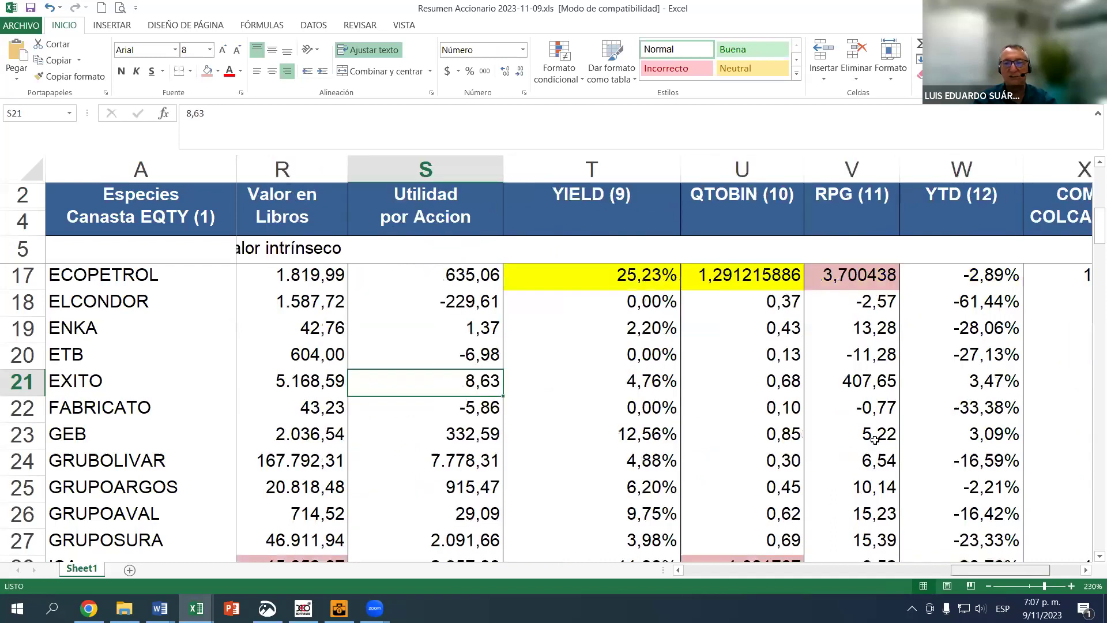
{"action": "left_click", "coordinate": [883, 384]}
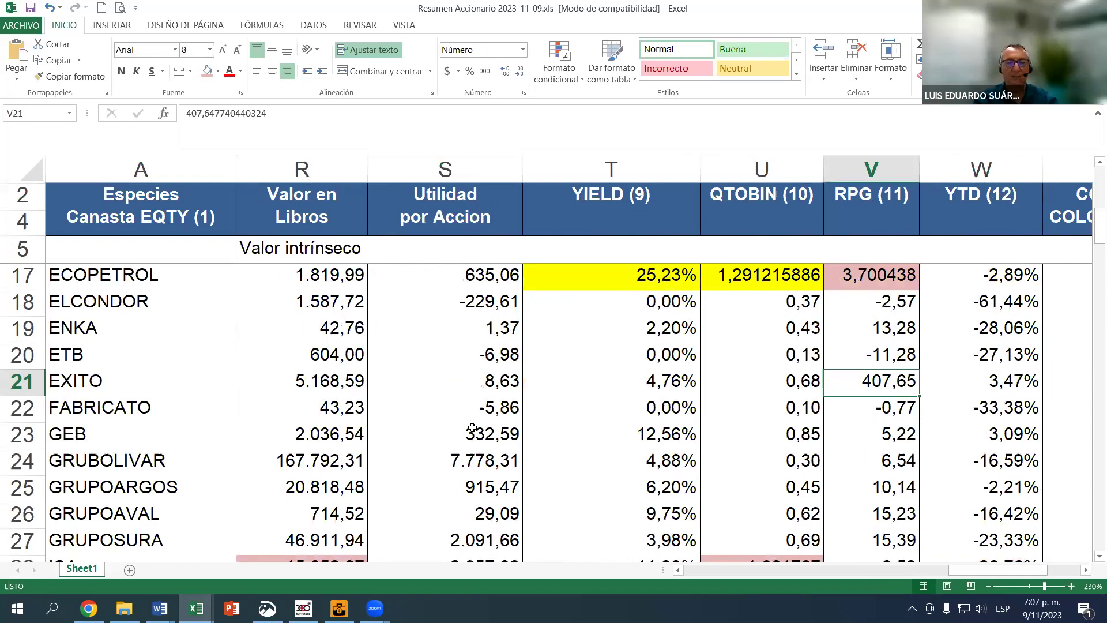
{"action": "left_click", "coordinate": [501, 382]}
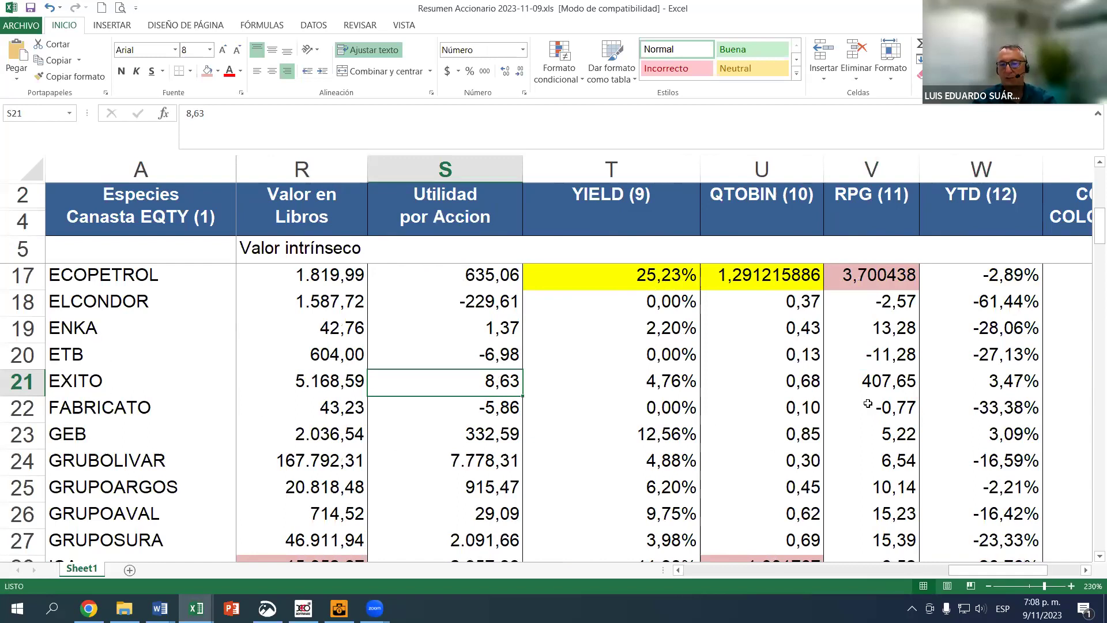
Review the RPG column across the other listed stocks, from NUTRESA back up to BBVACOL
{"action": "scroll", "coordinate": [887, 415], "scroll_direction": "down", "scroll_amount": 1}
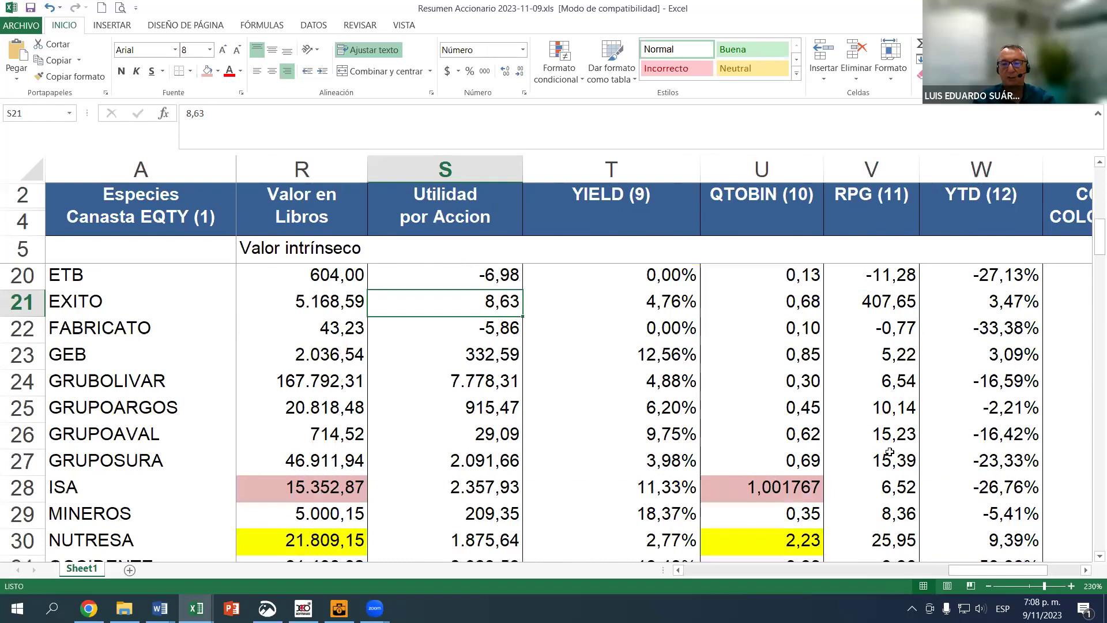
{"action": "scroll", "coordinate": [890, 451], "scroll_direction": "down", "scroll_amount": 1}
{"action": "scroll", "coordinate": [879, 461], "scroll_direction": "up", "scroll_amount": 3}
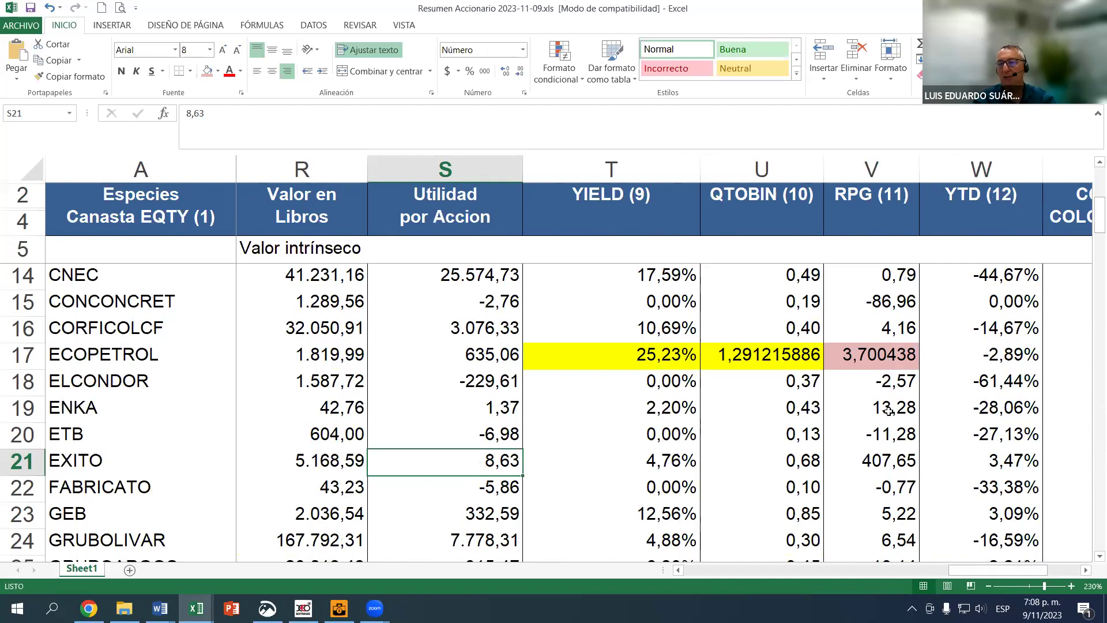
{"action": "scroll", "coordinate": [888, 410], "scroll_direction": "up", "scroll_amount": 1}
{"action": "scroll", "coordinate": [888, 410], "scroll_direction": "up", "scroll_amount": 2}
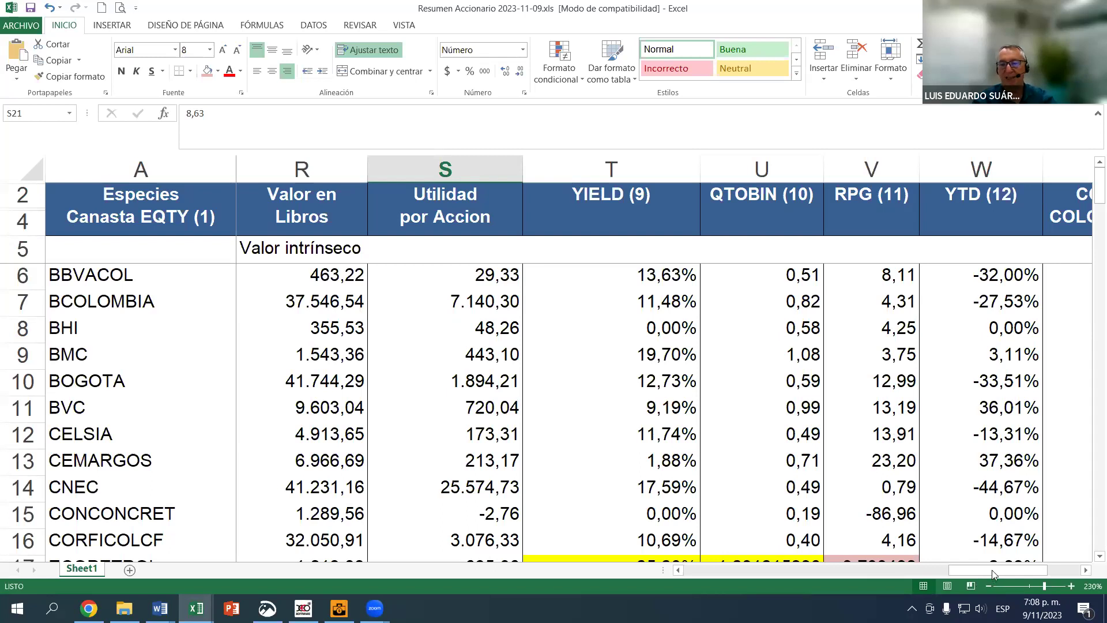
Locate ECOPETROL's row and inspect its YTD value in W17
{"action": "left_click_drag", "start_coordinate": [1023, 572], "coordinate": [1036, 570]}
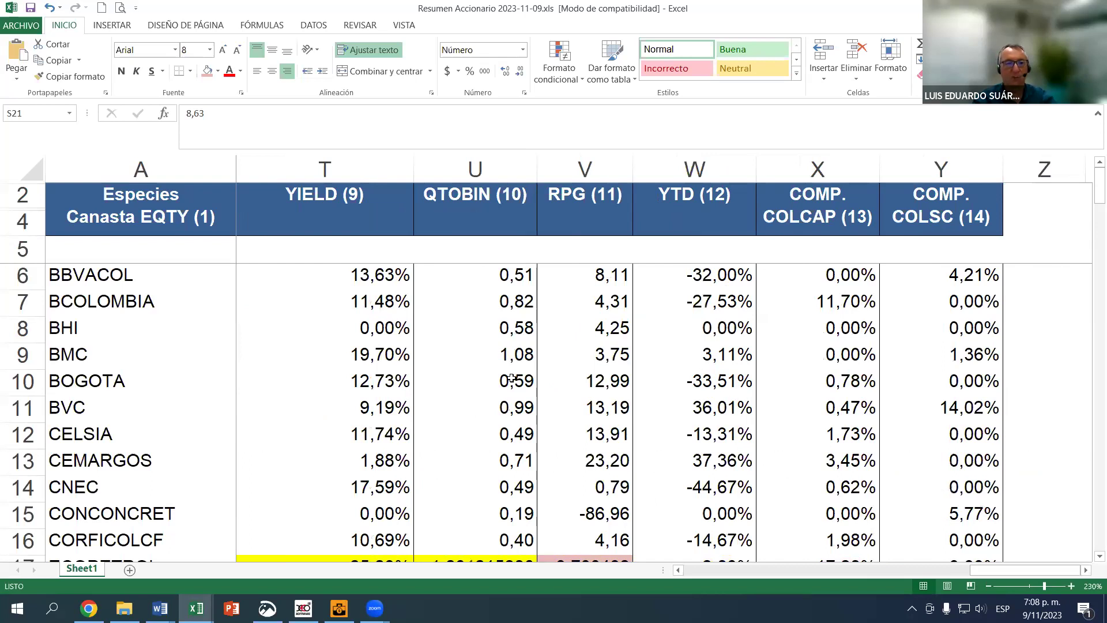
{"action": "scroll", "coordinate": [242, 352], "scroll_direction": "down", "scroll_amount": 1}
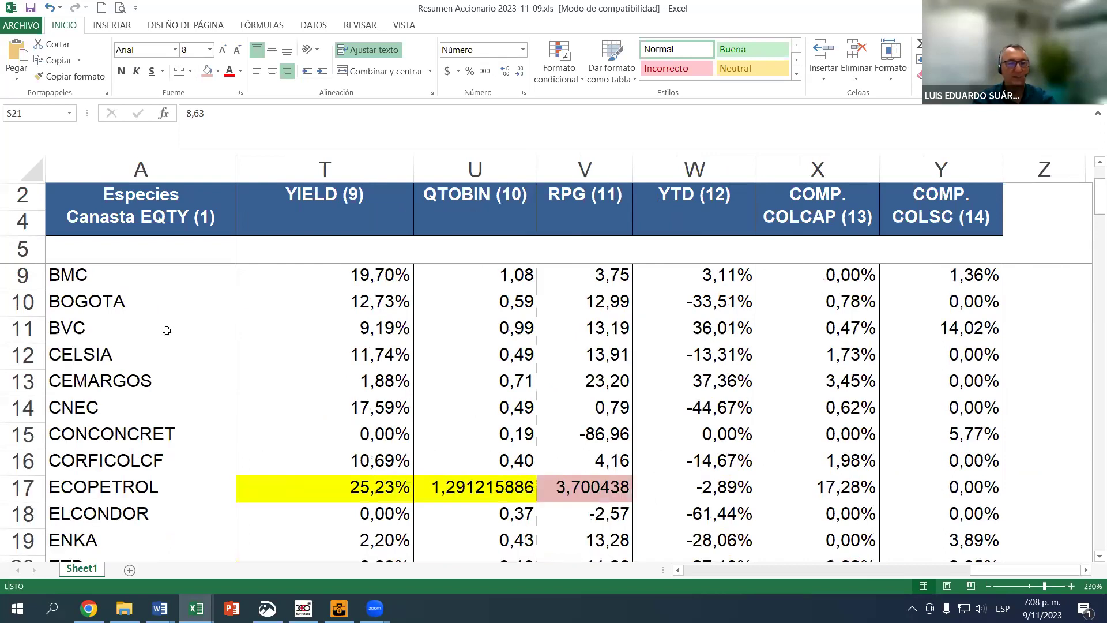
{"action": "scroll", "coordinate": [167, 331], "scroll_direction": "down", "scroll_amount": 1}
{"action": "scroll", "coordinate": [122, 344], "scroll_direction": "down", "scroll_amount": 1}
{"action": "left_click", "coordinate": [129, 332]}
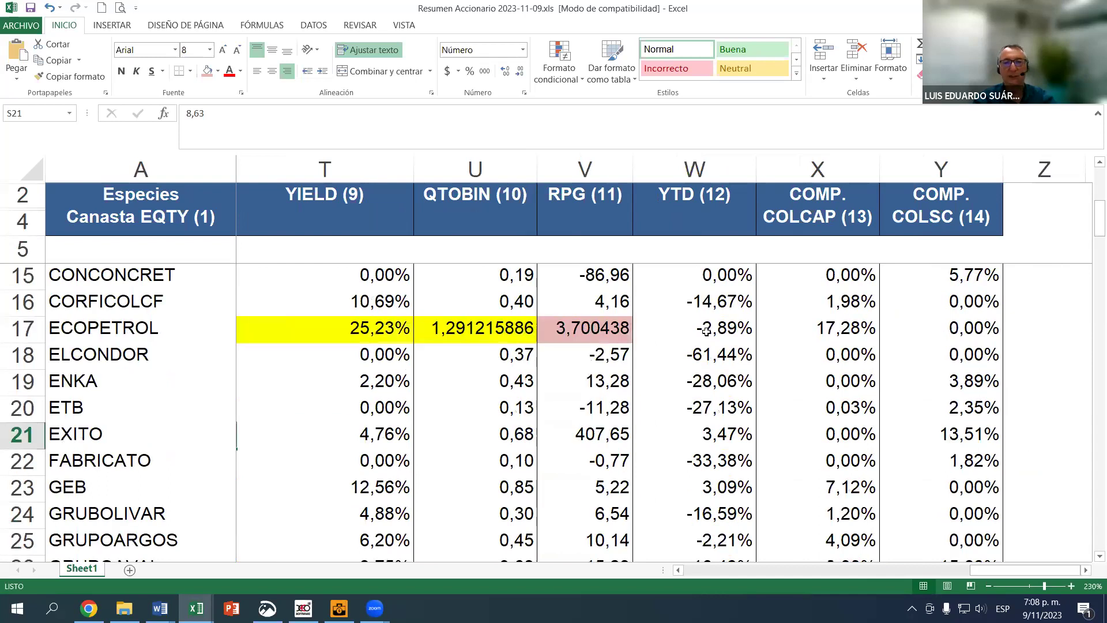
{"action": "left_click", "coordinate": [705, 318]}
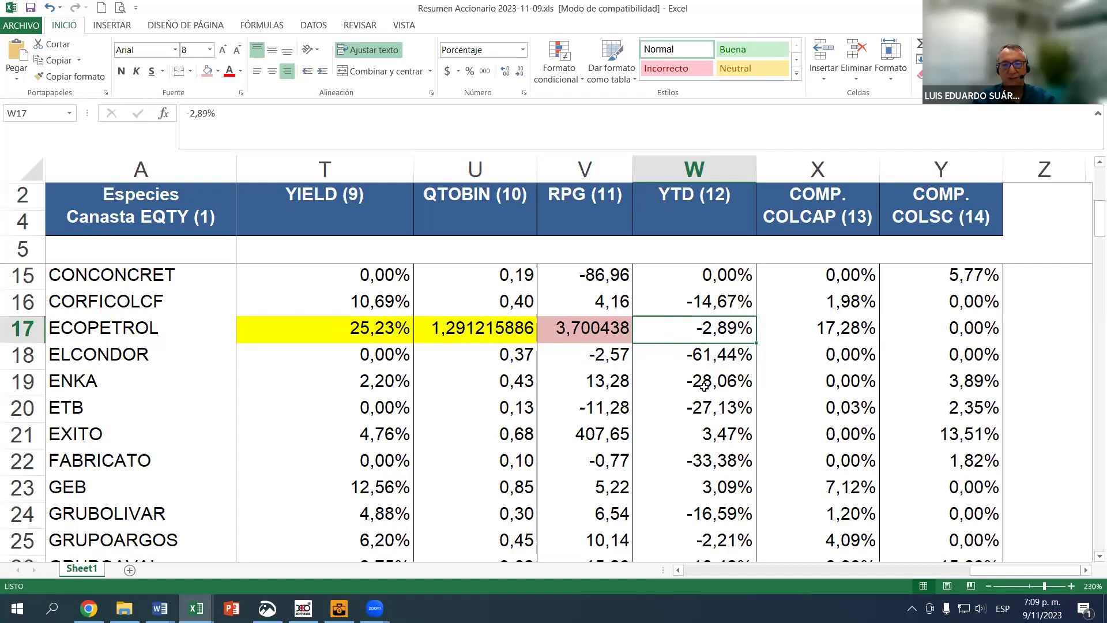
Inspect ELCONDOR's YTD in W18, and compare CEMARGOS's YTD in W13 with its annual variation in L13
{"action": "left_click", "coordinate": [715, 354]}
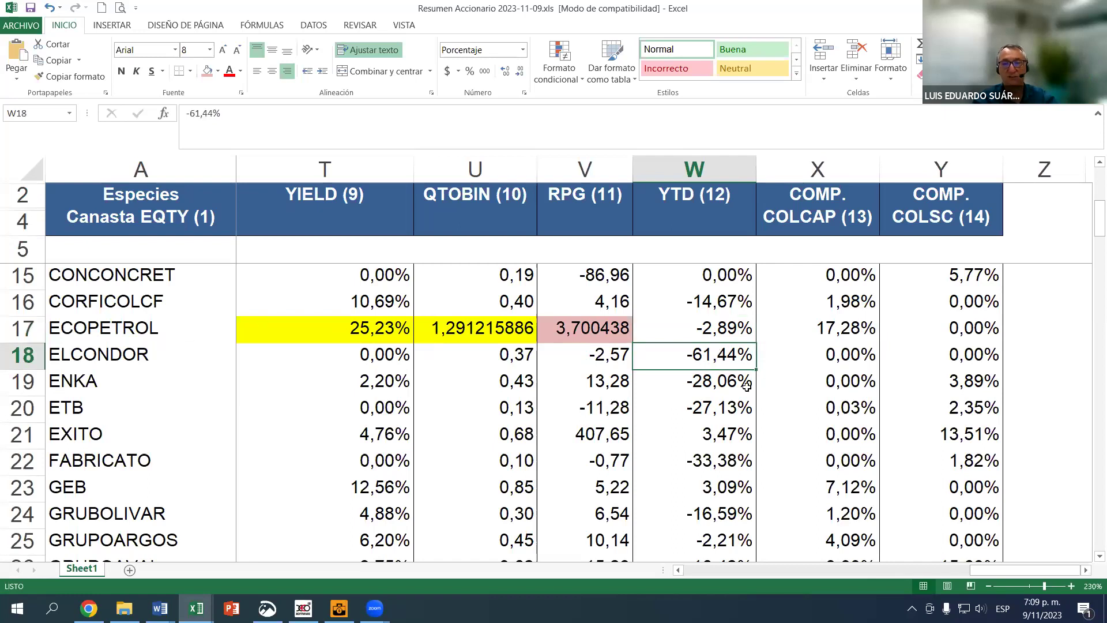
{"action": "scroll", "coordinate": [748, 375], "scroll_direction": "up", "scroll_amount": 1}
{"action": "left_click", "coordinate": [711, 307]}
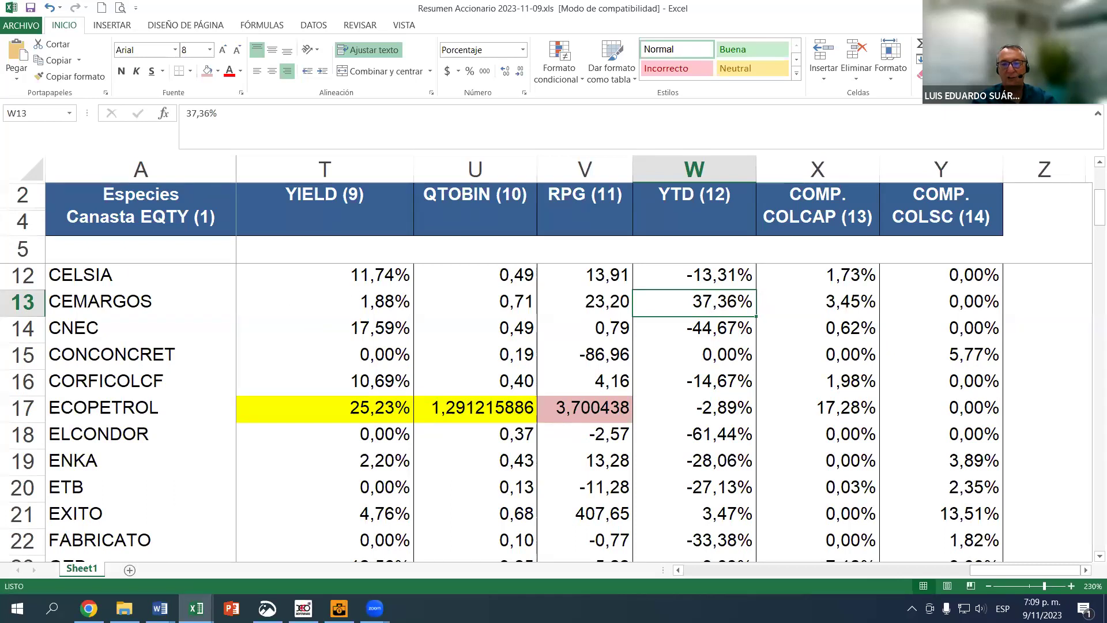
{"action": "left_click_drag", "start_coordinate": [998, 571], "coordinate": [975, 572]}
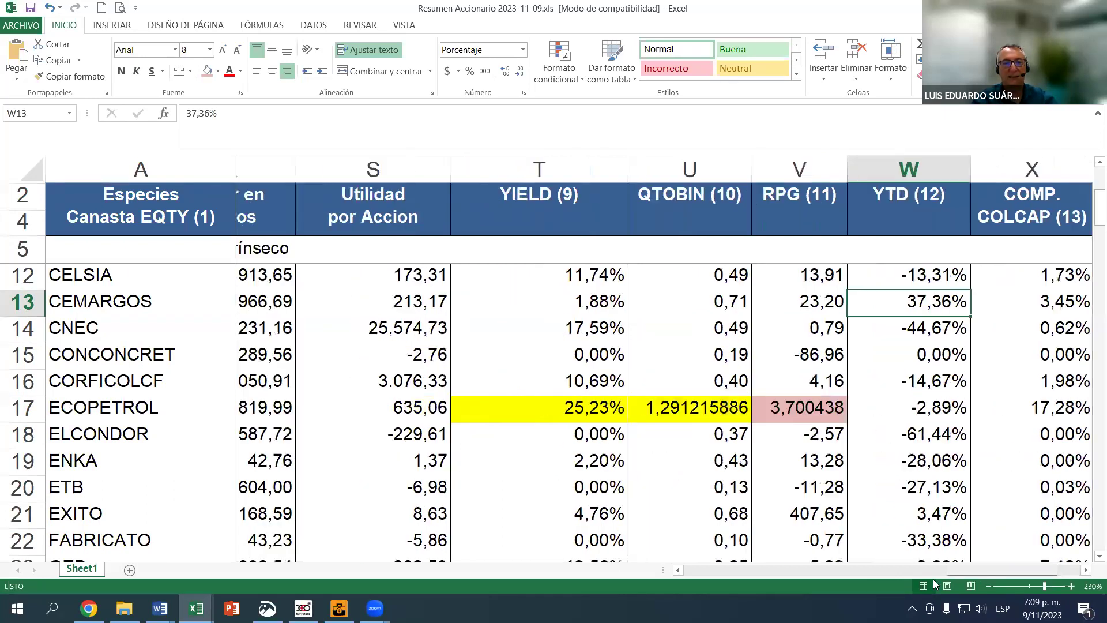
{"action": "left_click_drag", "start_coordinate": [914, 587], "coordinate": [847, 604]}
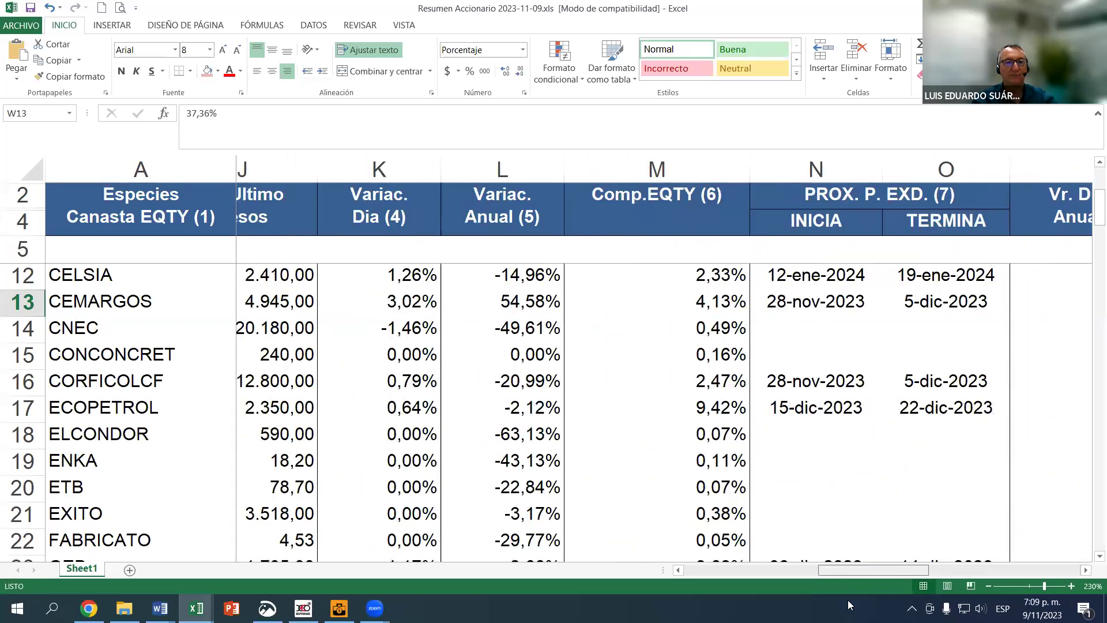
{"action": "scroll", "coordinate": [457, 304], "scroll_direction": "right", "scroll_amount": 1}
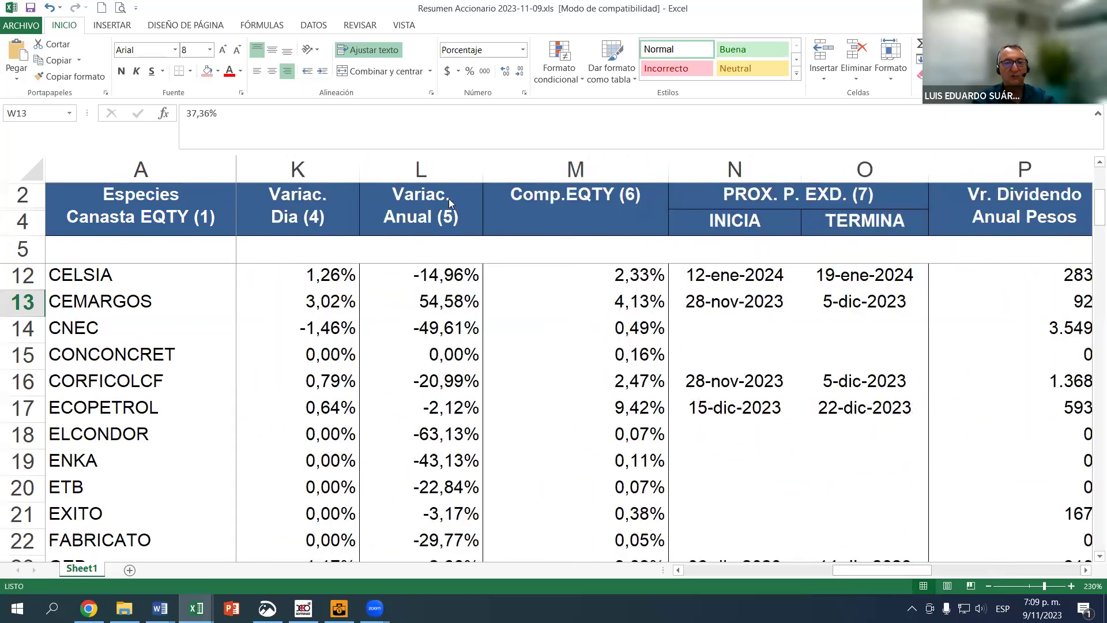
{"action": "left_click", "coordinate": [437, 308]}
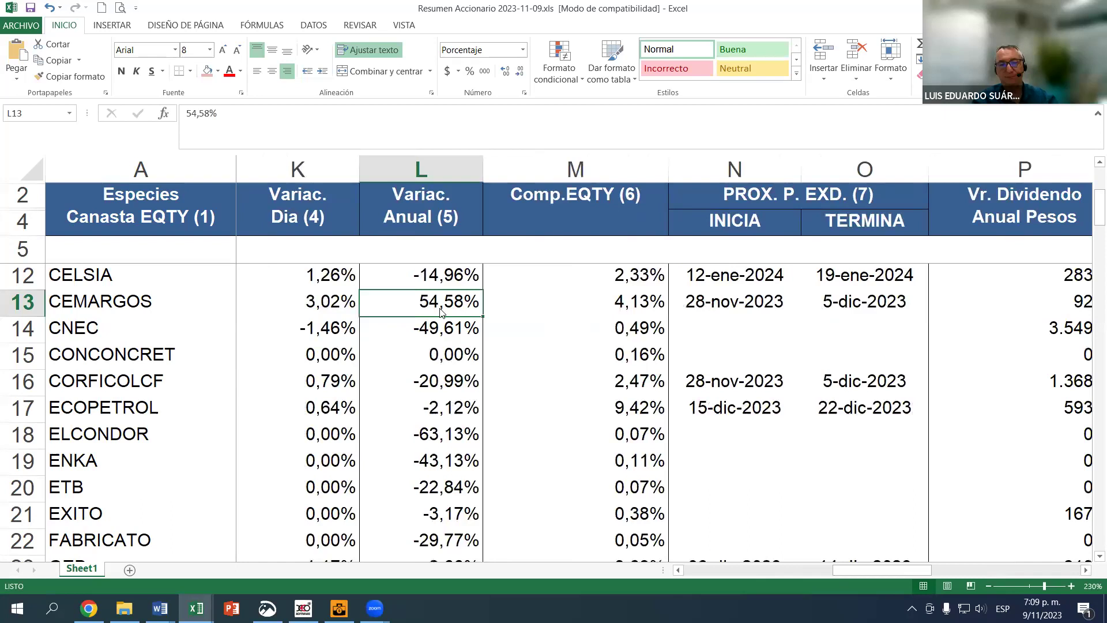
Return to the YTD column and inspect the values for BHI in W8 and ELCONDOR in W18
{"action": "left_click_drag", "start_coordinate": [892, 566], "coordinate": [1009, 569]}
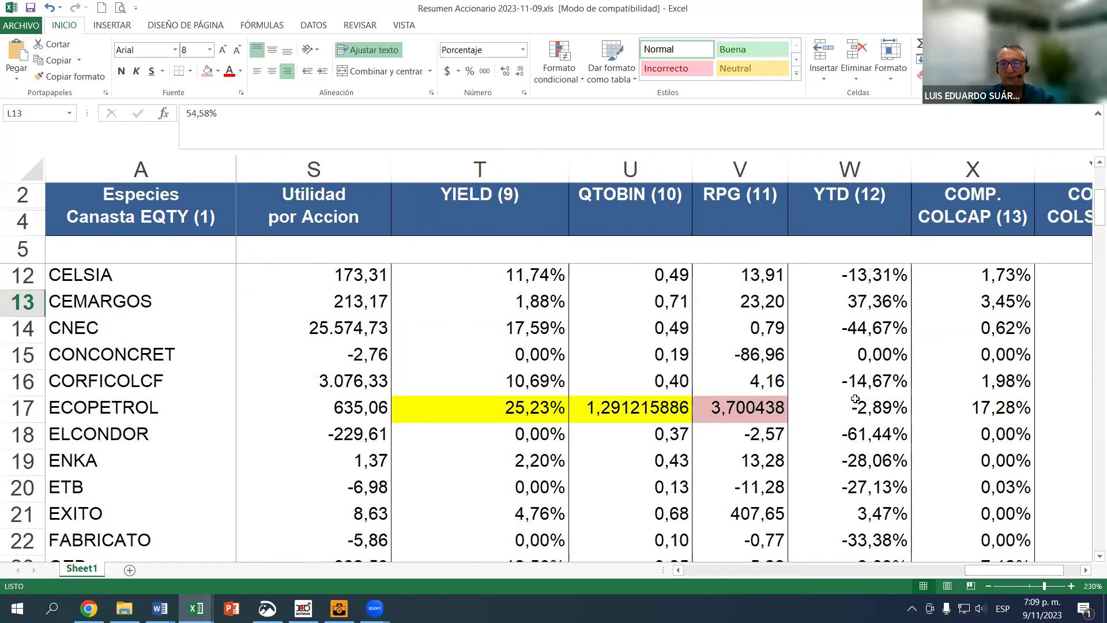
{"action": "scroll", "coordinate": [855, 399], "scroll_direction": "up", "scroll_amount": 2}
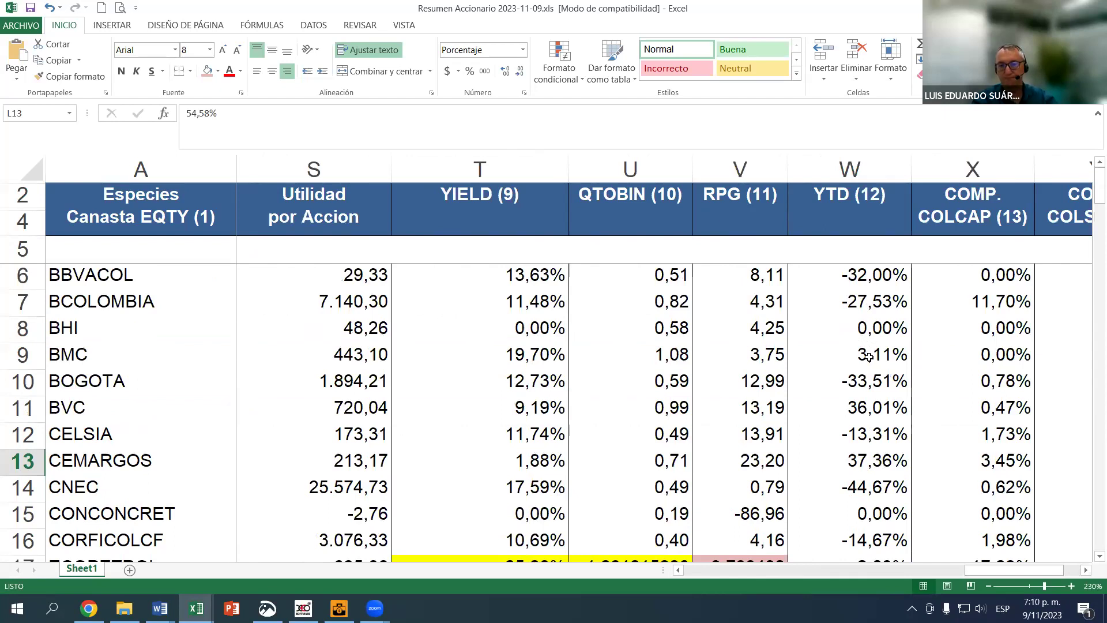
{"action": "left_click", "coordinate": [868, 333]}
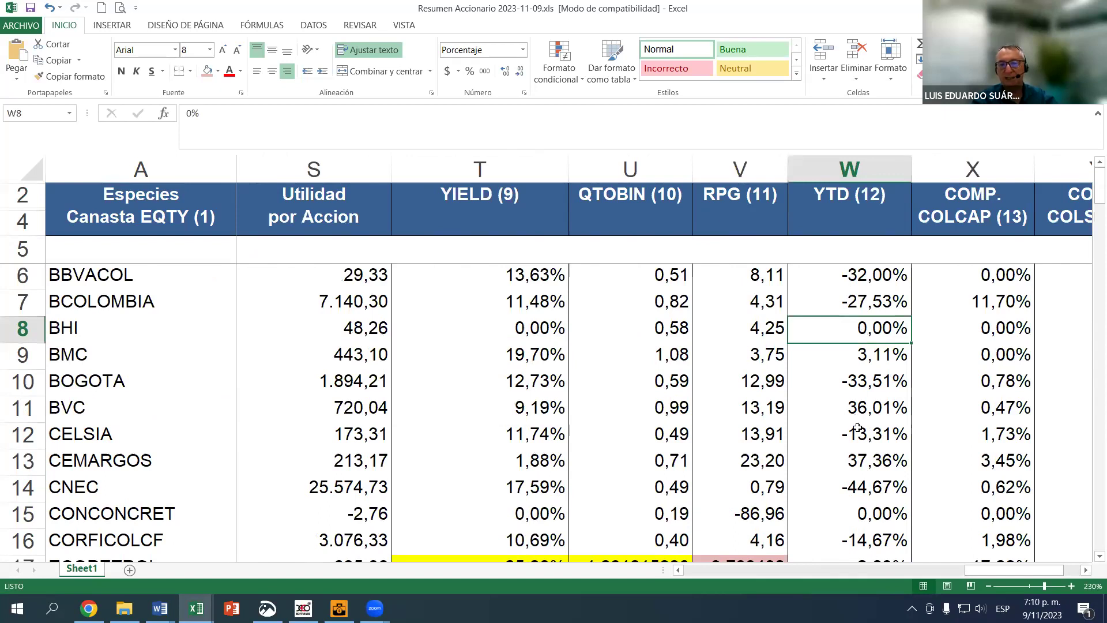
{"action": "scroll", "coordinate": [857, 428], "scroll_direction": "down", "scroll_amount": 3}
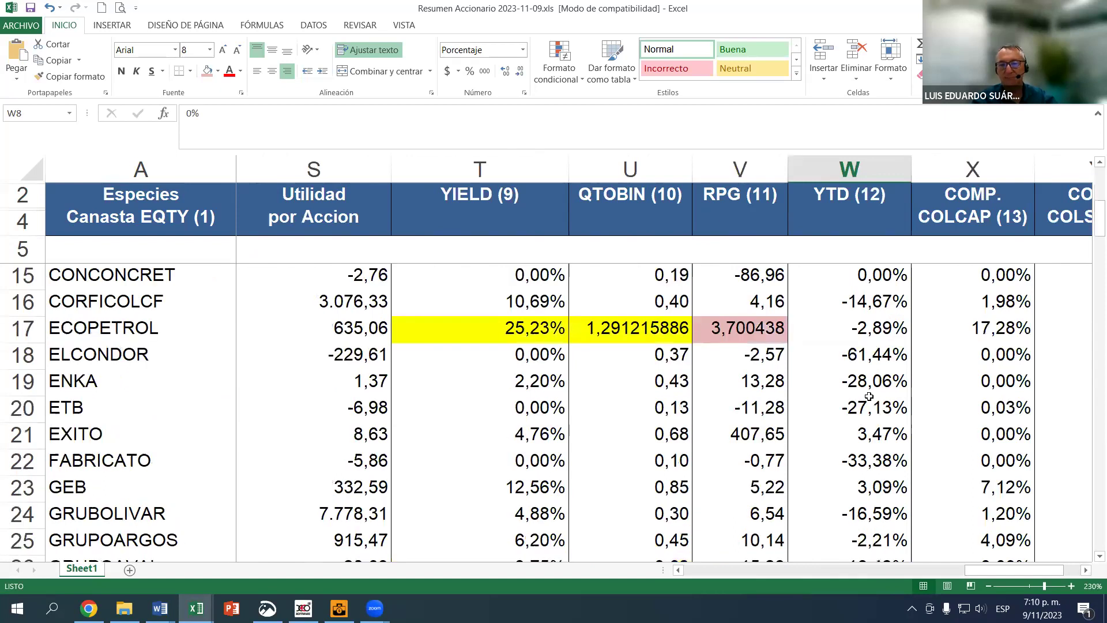
{"action": "left_click", "coordinate": [865, 354]}
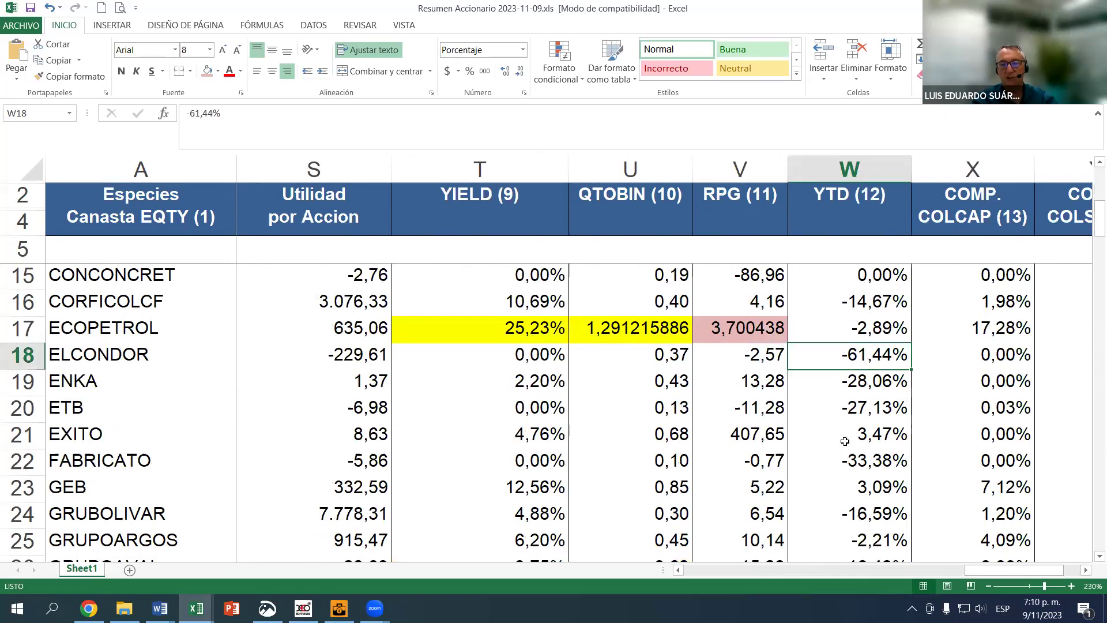
Inspect the YTD values of OCCIDENTE in W31, PFCEMARGOS in W35 and VALINDUSTR in W43
{"action": "scroll", "coordinate": [859, 464], "scroll_direction": "down", "scroll_amount": 3}
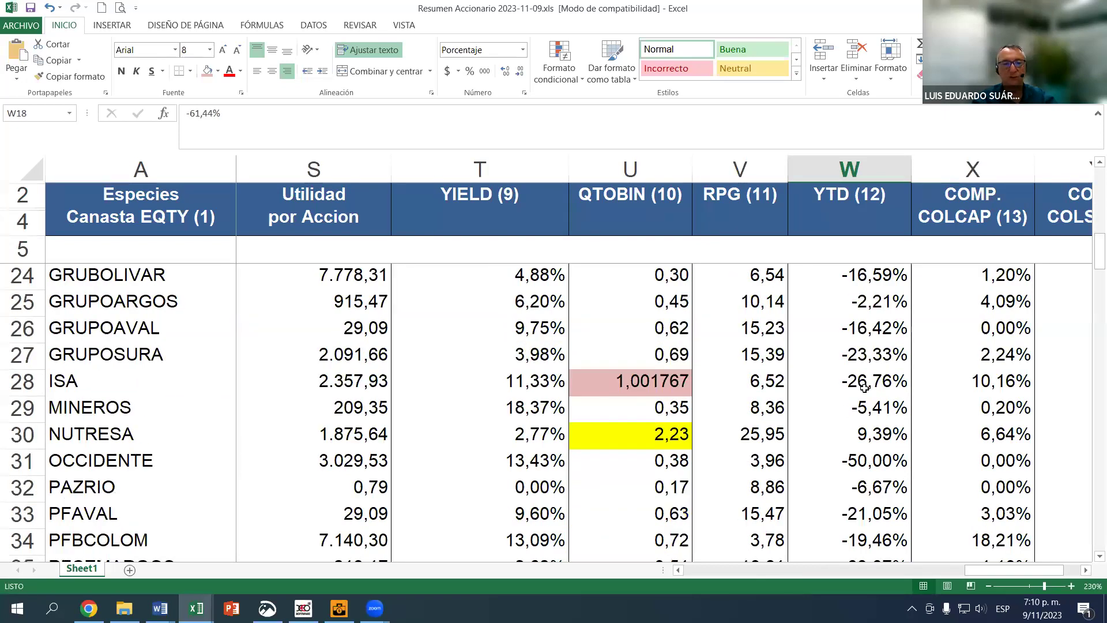
{"action": "scroll", "coordinate": [865, 388], "scroll_direction": "down", "scroll_amount": 1}
{"action": "left_click", "coordinate": [864, 388]}
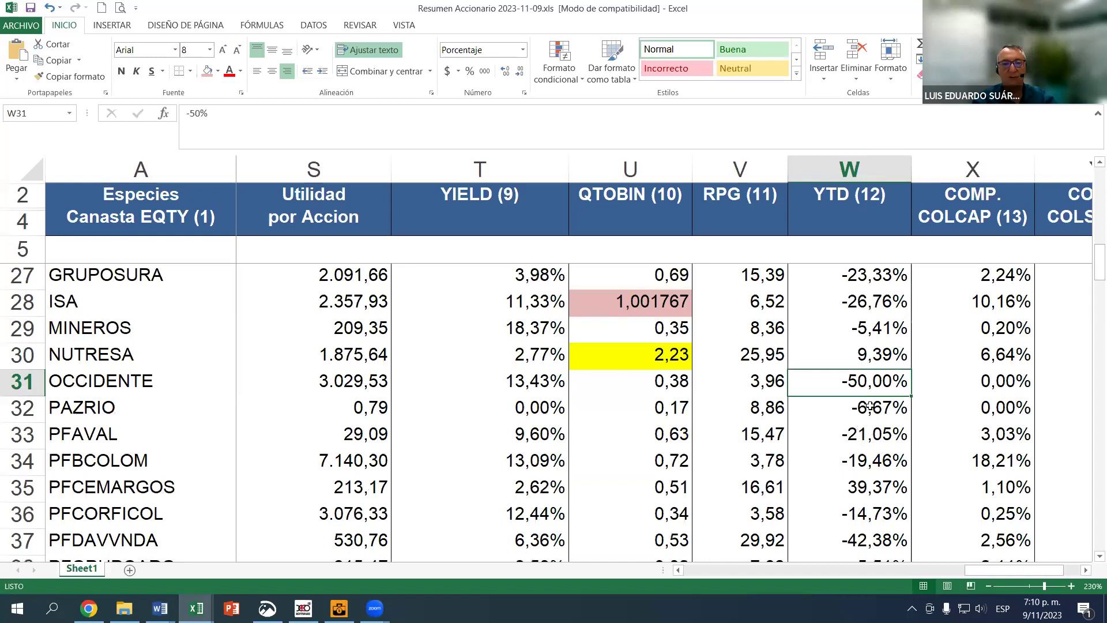
{"action": "scroll", "coordinate": [865, 438], "scroll_direction": "down", "scroll_amount": 1}
{"action": "left_click", "coordinate": [857, 417]}
{"action": "scroll", "coordinate": [857, 421], "scroll_direction": "down", "scroll_amount": 1}
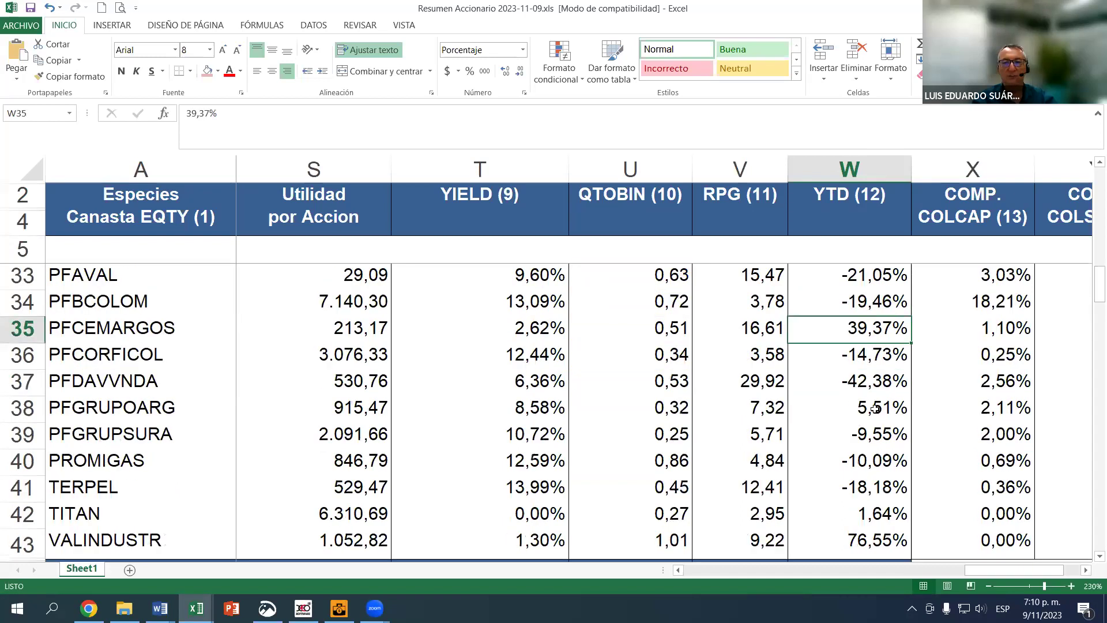
{"action": "left_click", "coordinate": [876, 547]}
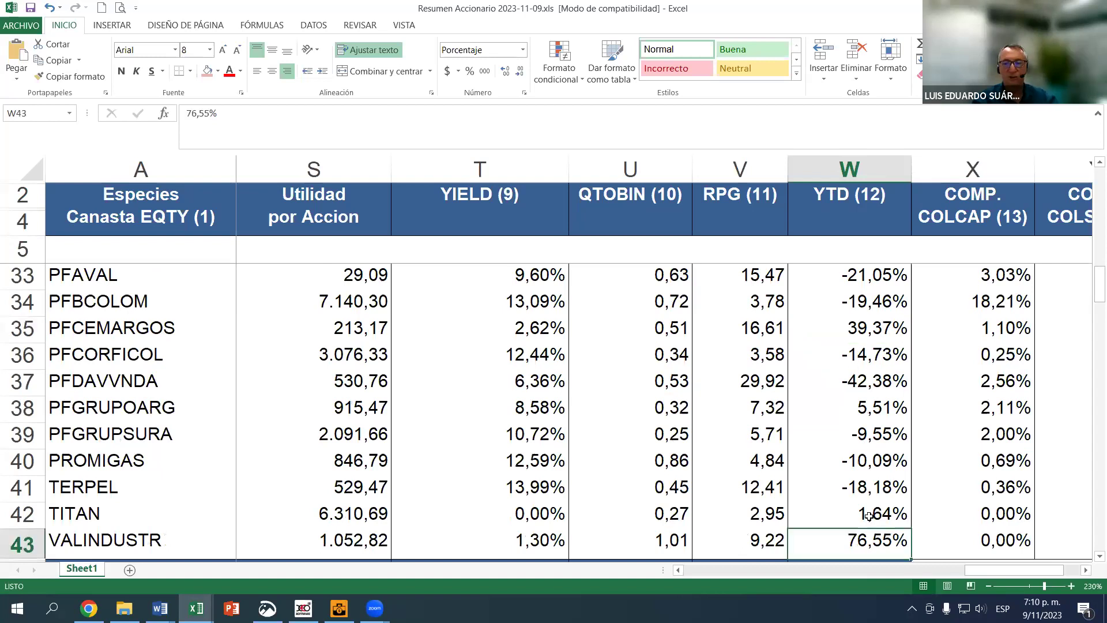
Move on to the COMP. COLCAP and COMP. COLSC columns and select the COMP. COLCAP header in X2
{"action": "scroll", "coordinate": [869, 515], "scroll_direction": "down", "scroll_amount": 2}
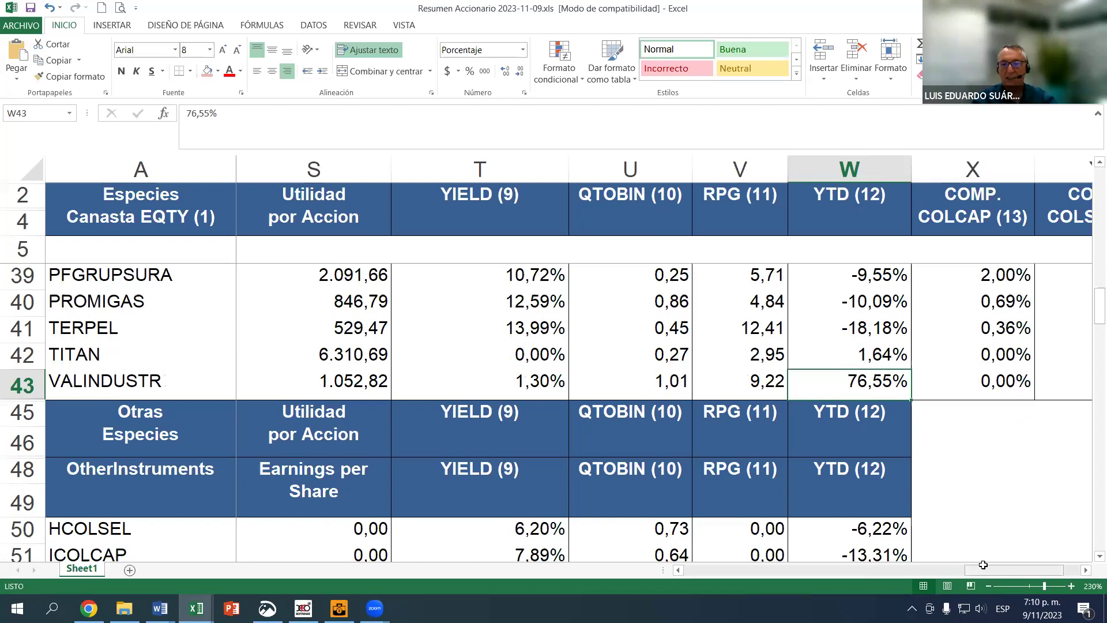
{"action": "left_click_drag", "start_coordinate": [988, 570], "coordinate": [1009, 560]}
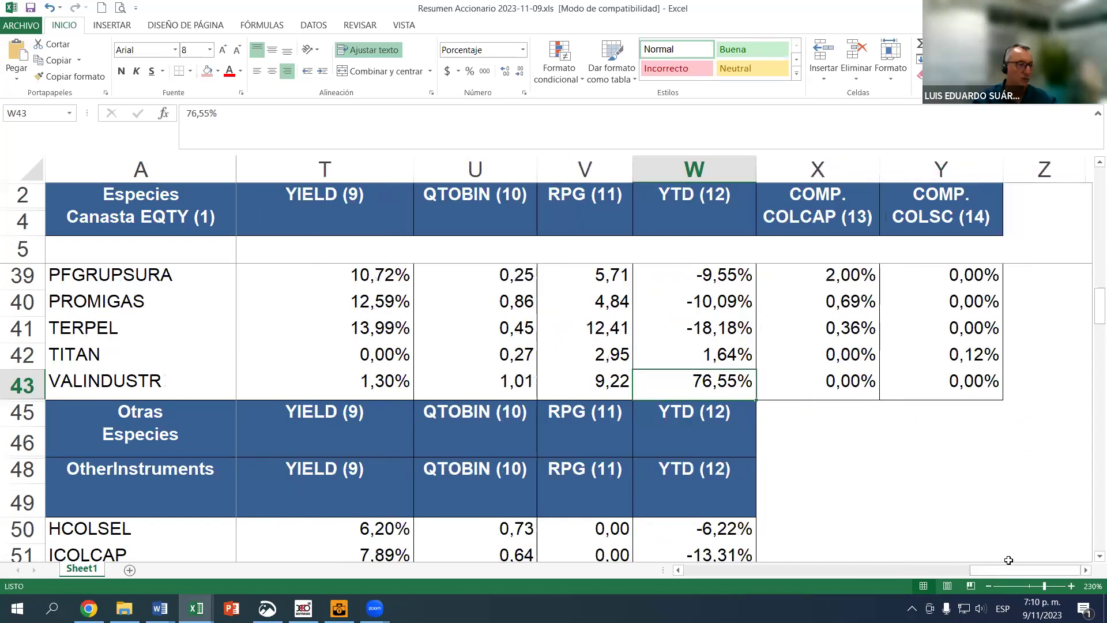
{"action": "left_click", "coordinate": [1089, 570]}
{"action": "left_click", "coordinate": [1089, 570]}
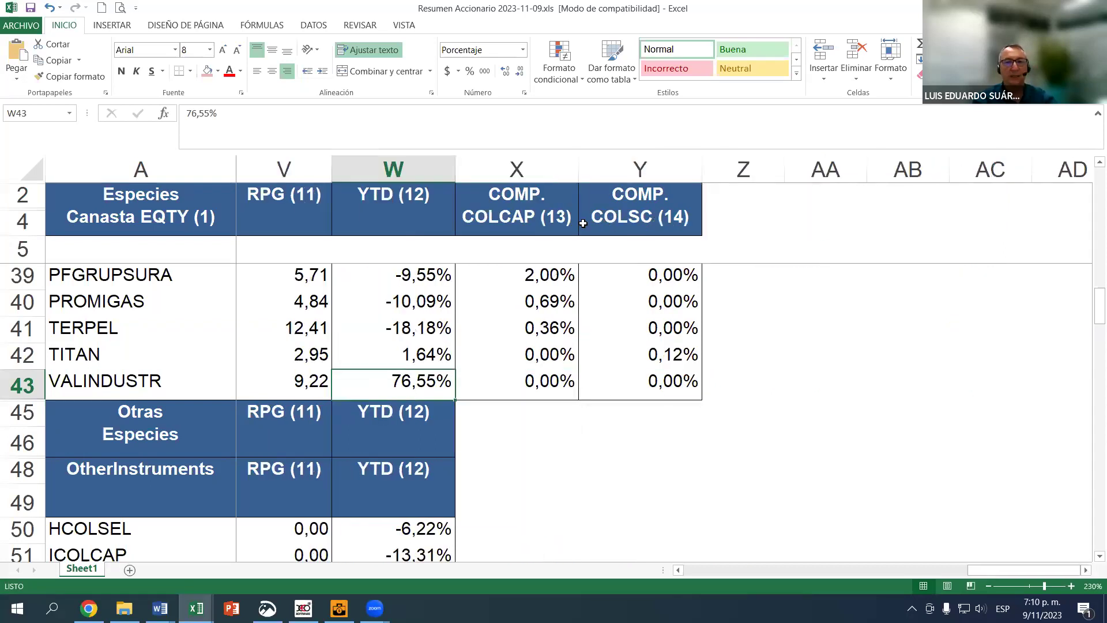
{"action": "left_click", "coordinate": [524, 213]}
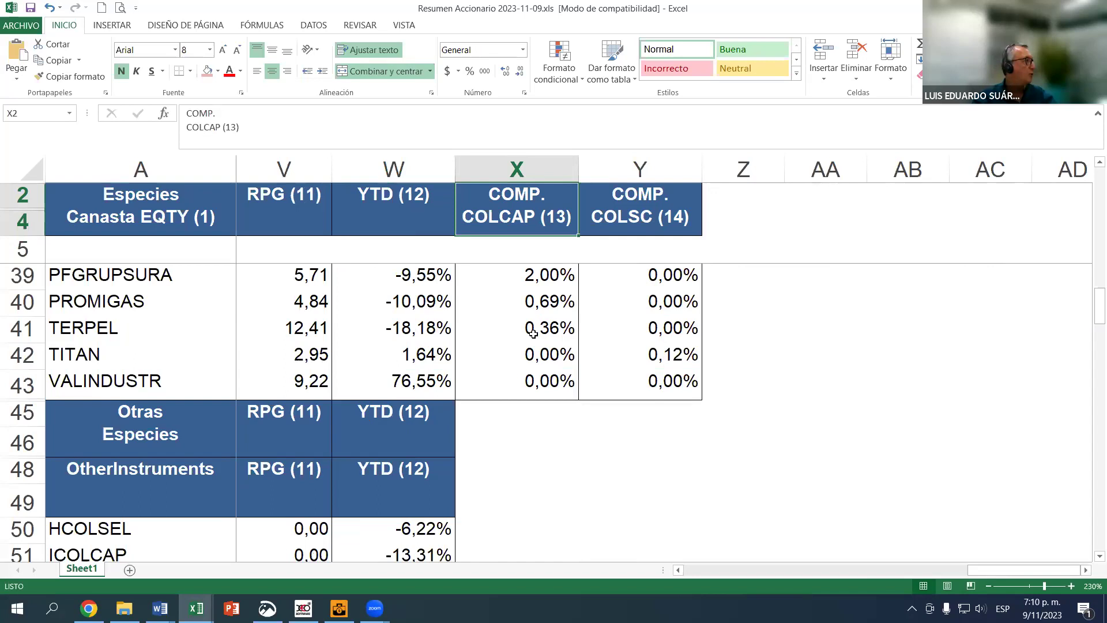
Select the COMP. COLCAP weights in X6:X43 to check their sum, and look back over the selected range
{"action": "scroll", "coordinate": [533, 334], "scroll_direction": "up", "scroll_amount": 5}
{"action": "scroll", "coordinate": [531, 333], "scroll_direction": "up", "scroll_amount": 6}
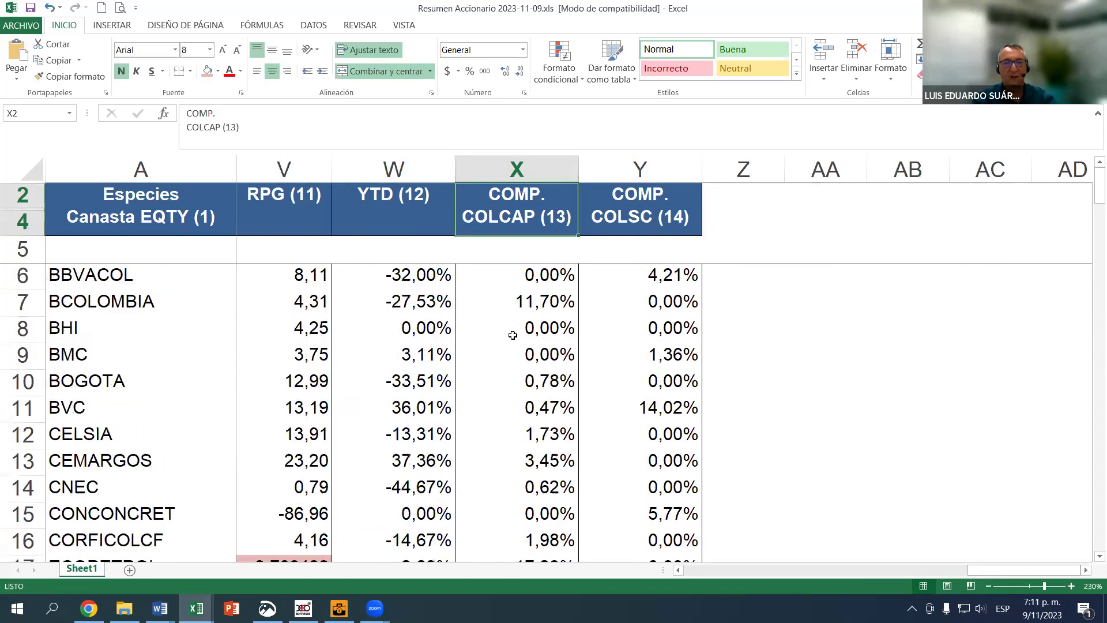
{"action": "left_click", "coordinate": [536, 274]}
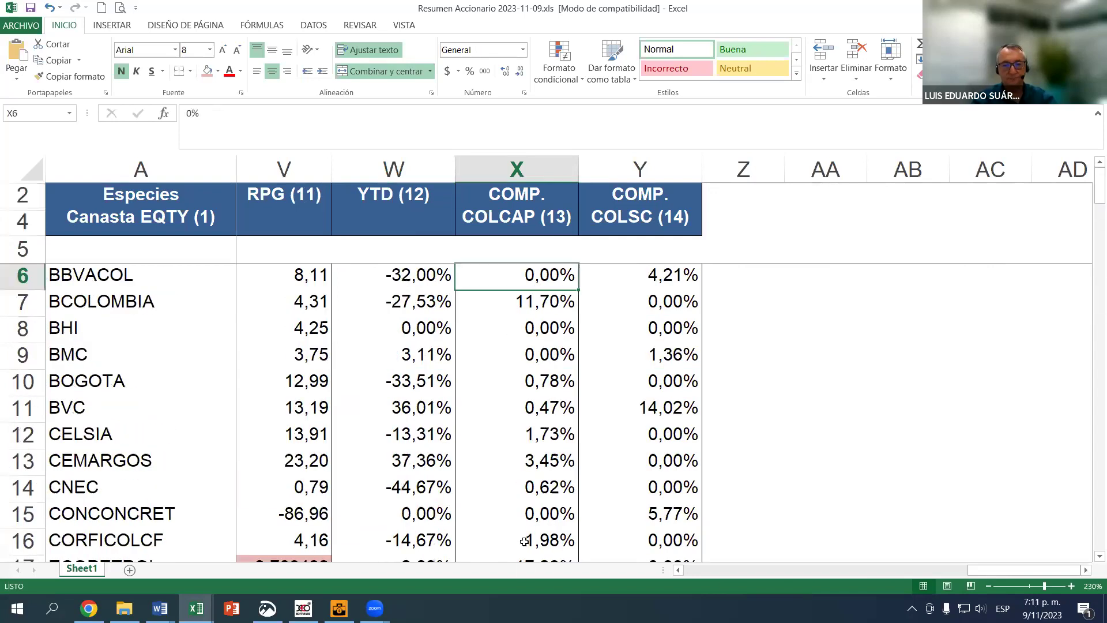
{"action": "key", "text": "shift+Down"}
{"action": "key", "text": "shift+Down"}
{"action": "key", "text": "shift+Down"}
{"action": "key", "text": "shift+Down"}
{"action": "key", "text": "shift+Down"}
{"action": "key", "text": "shift+Down"}
{"action": "key", "text": "shift+Down"}
{"action": "key", "text": "shift+Down"}
{"action": "key", "text": "shift+Down"}
{"action": "left_click_drag", "start_coordinate": [536, 545], "coordinate": [542, 576]}
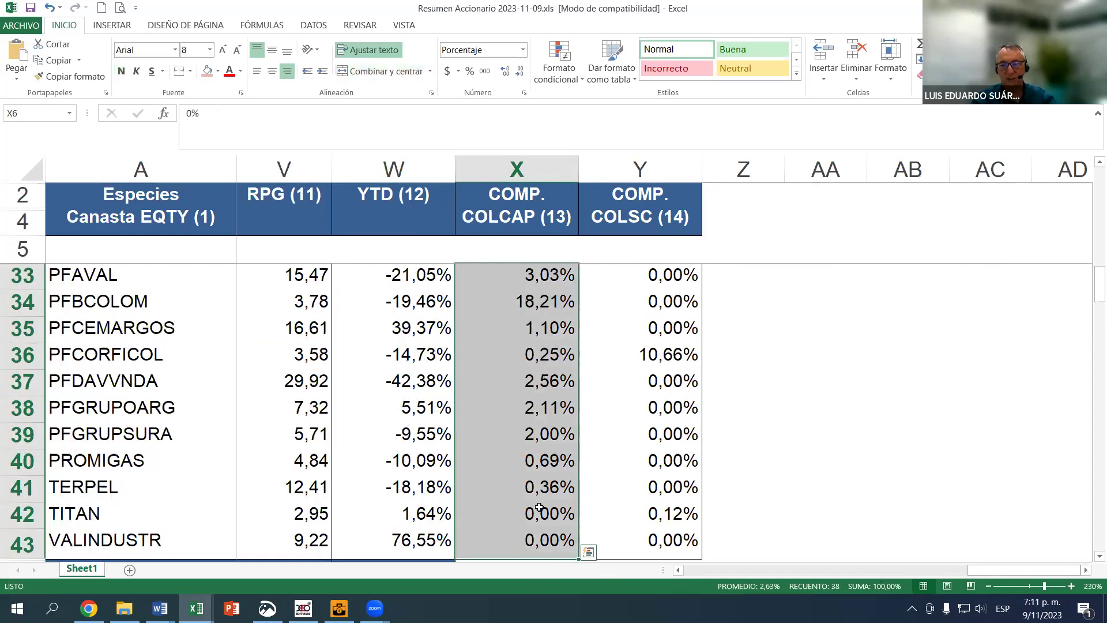
{"action": "scroll", "coordinate": [522, 457], "scroll_direction": "up", "scroll_amount": 3}
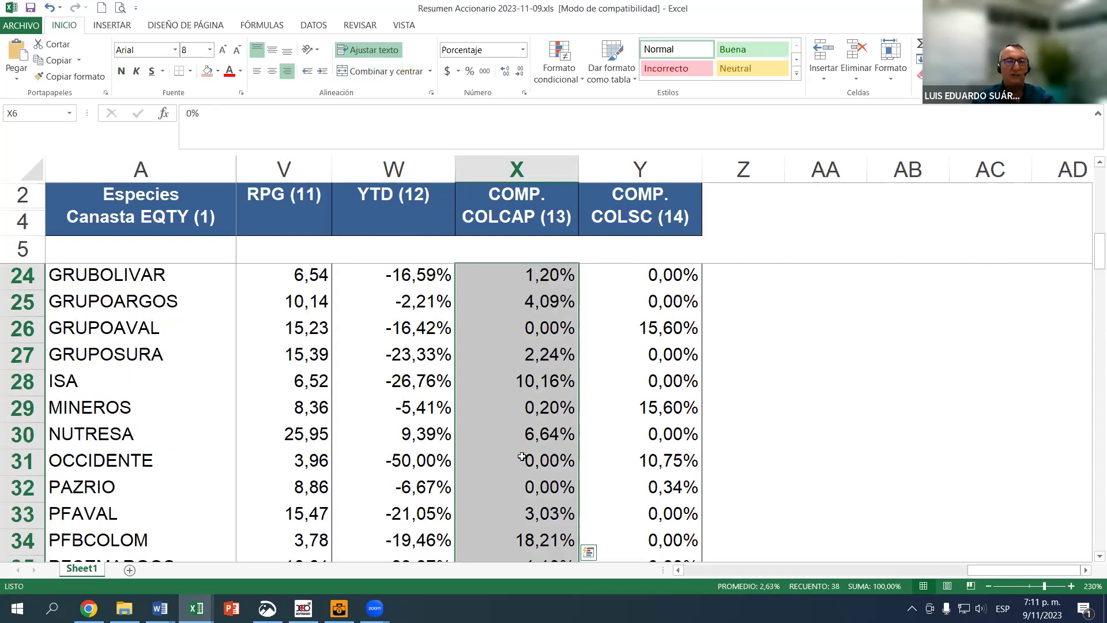
{"action": "scroll", "coordinate": [521, 457], "scroll_direction": "up", "scroll_amount": 4}
{"action": "scroll", "coordinate": [536, 288], "scroll_direction": "up", "scroll_amount": 2}
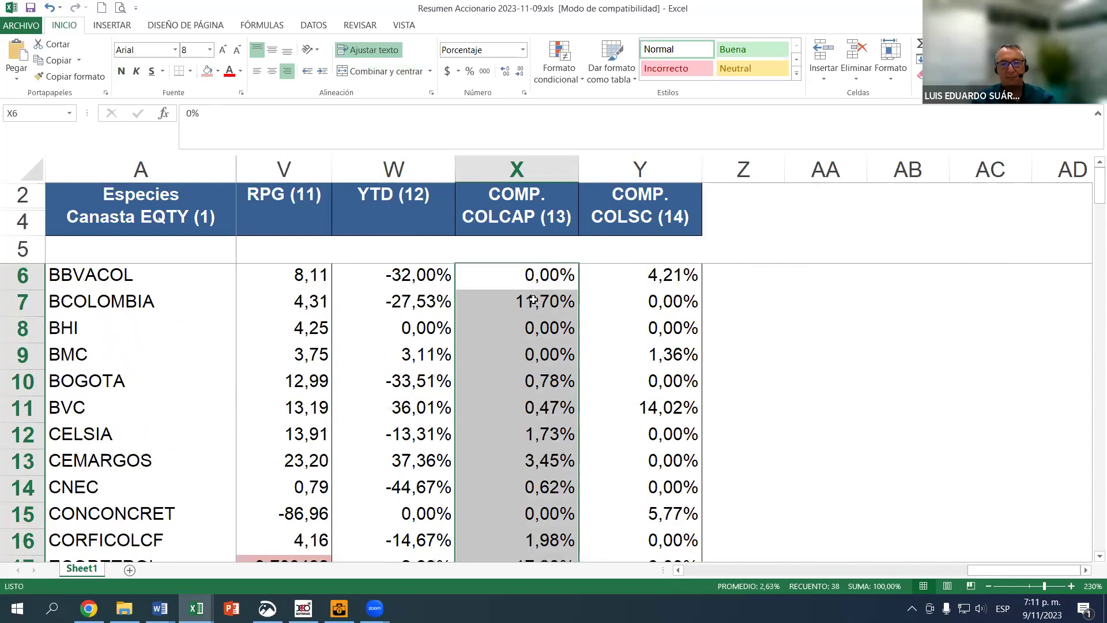
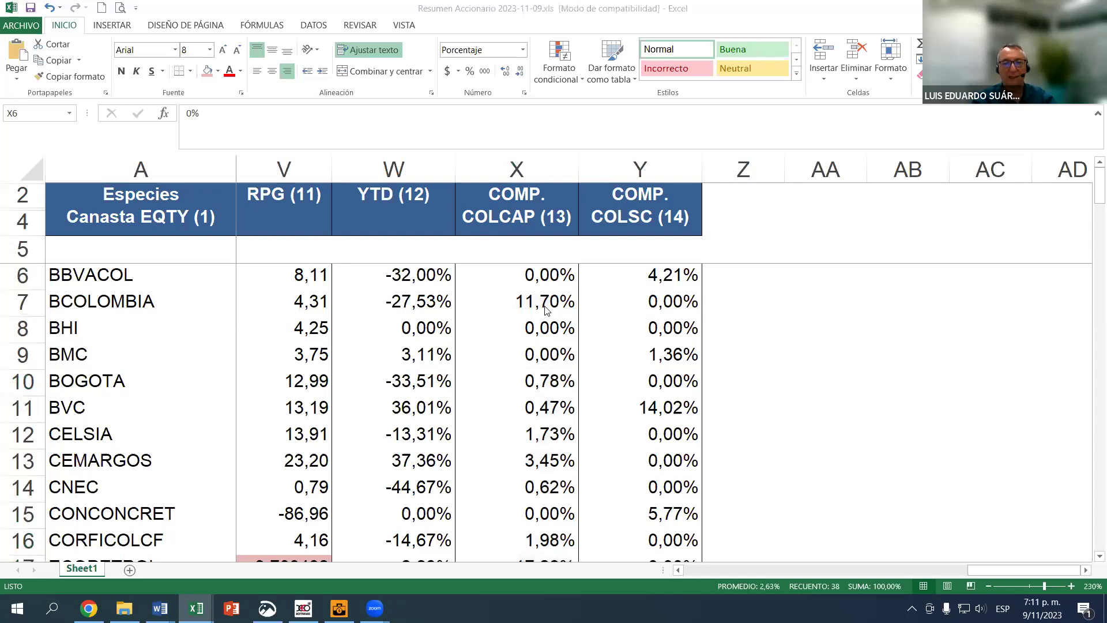
Inspect the COMP. COLCAP weights of BCOLOMBIA in X7 and ECOPETROL in X17
{"action": "left_click", "coordinate": [515, 218]}
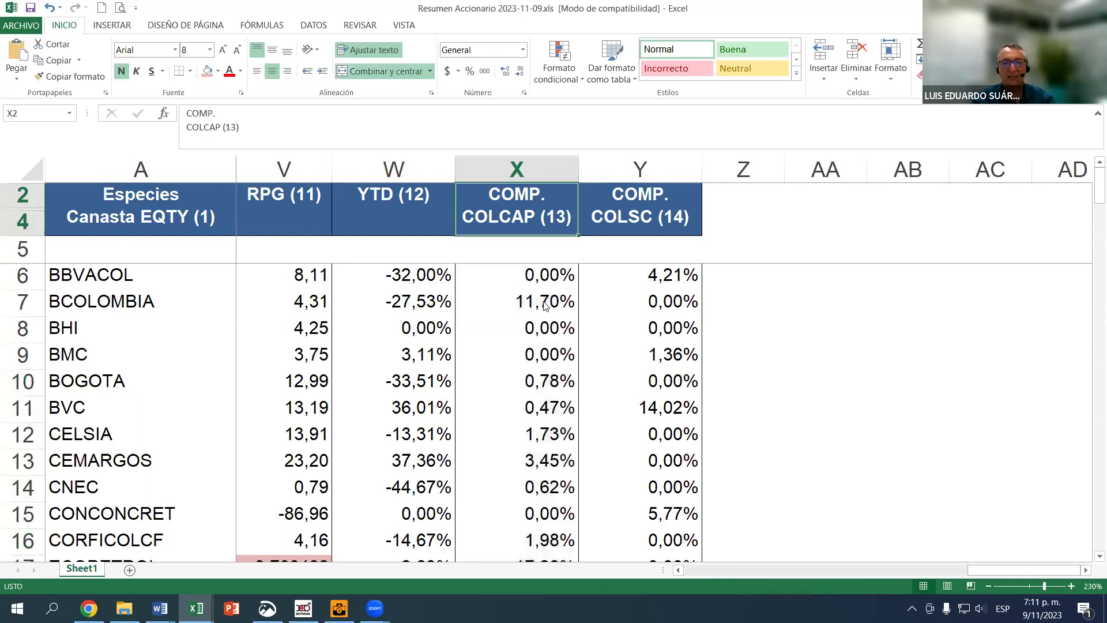
{"action": "key", "text": "Down"}
{"action": "key", "text": "Down"}
{"action": "key", "text": "Down"}
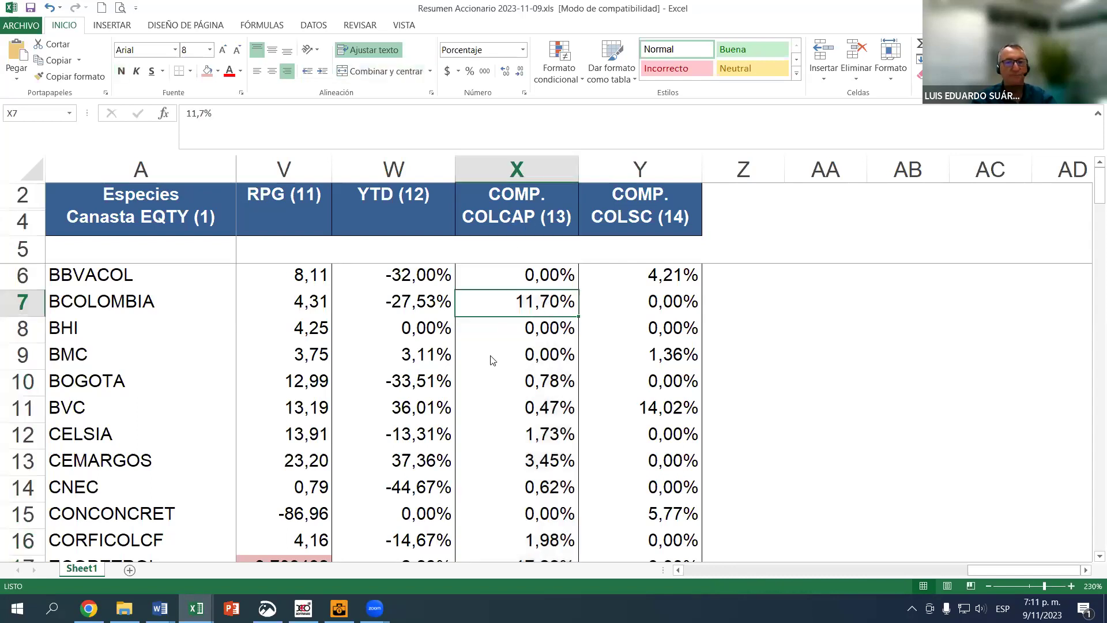
{"action": "scroll", "coordinate": [493, 360], "scroll_direction": "down", "scroll_amount": 1}
{"action": "scroll", "coordinate": [496, 379], "scroll_direction": "down", "scroll_amount": 2}
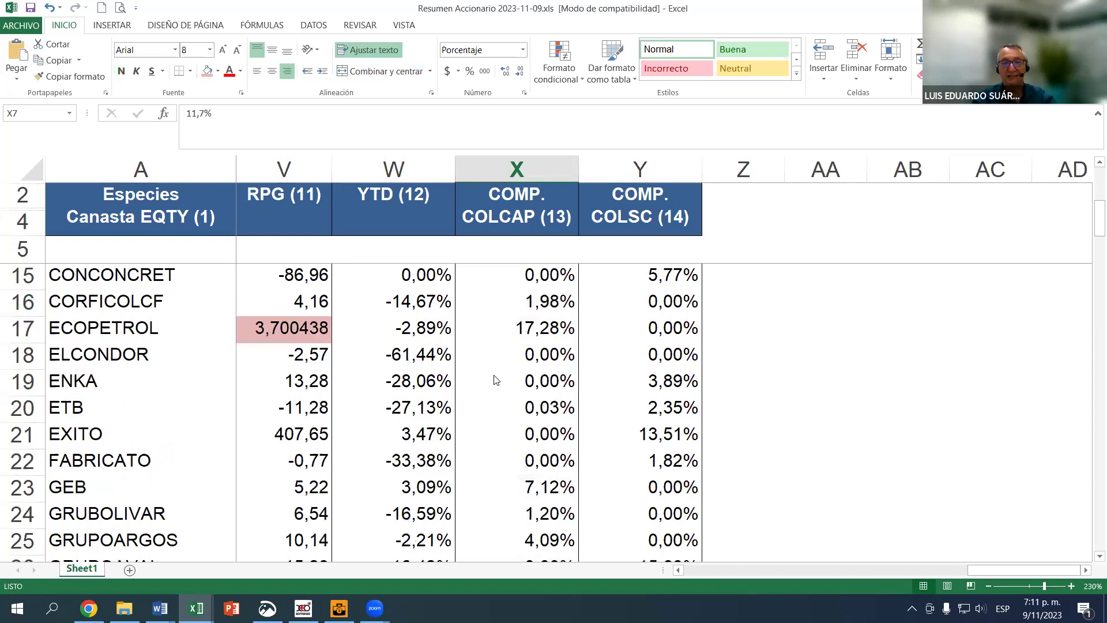
{"action": "left_click", "coordinate": [537, 324]}
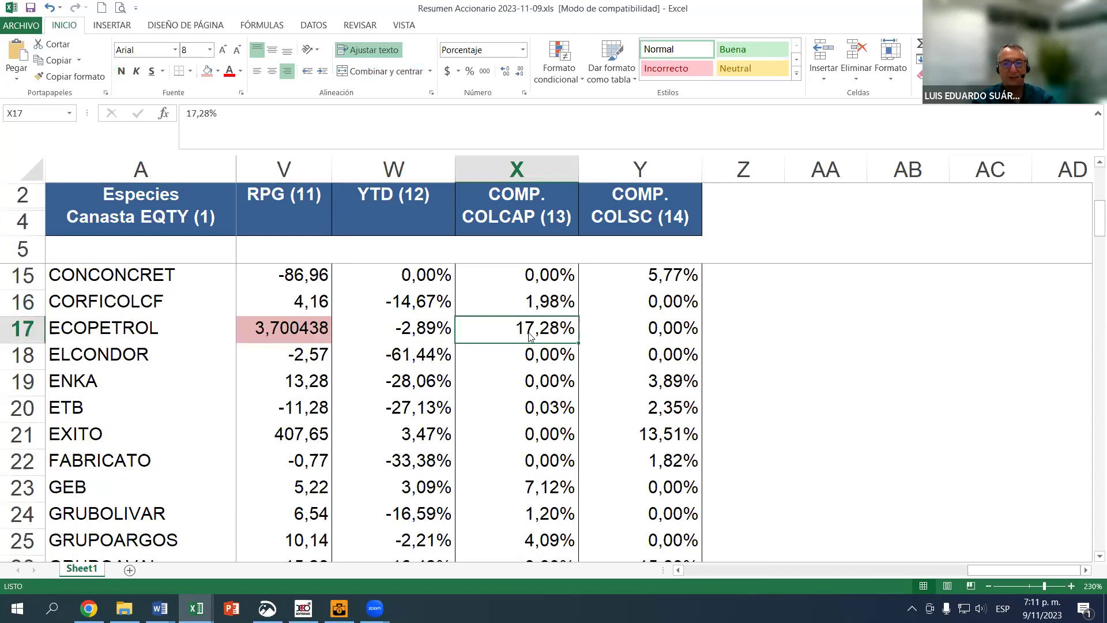
Inspect the COMP. COLCAP weights of ISA in X28 and PFBCOLOM in X34
{"action": "scroll", "coordinate": [529, 334], "scroll_direction": "down", "scroll_amount": 1}
{"action": "scroll", "coordinate": [524, 353], "scroll_direction": "down", "scroll_amount": 2}
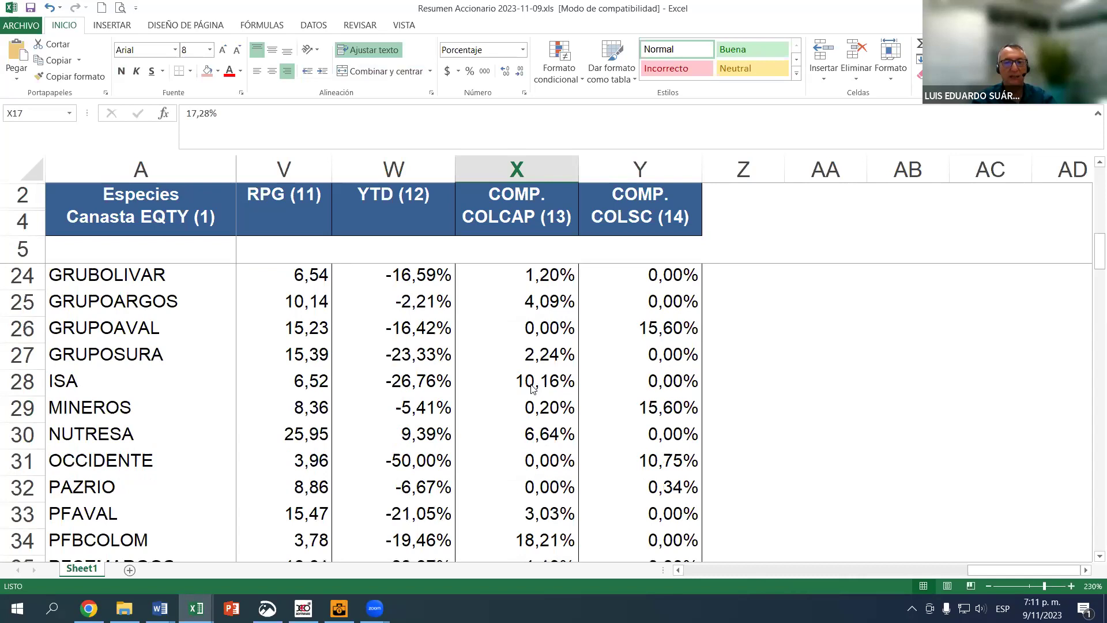
{"action": "left_click", "coordinate": [531, 386]}
{"action": "scroll", "coordinate": [528, 458], "scroll_direction": "down", "scroll_amount": 1}
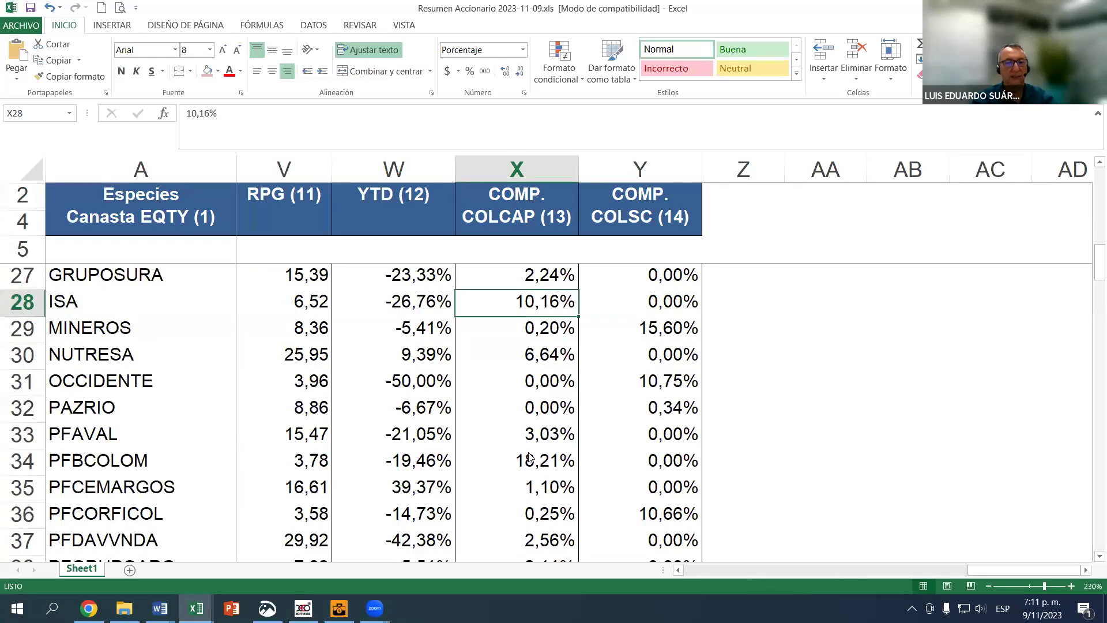
{"action": "left_click", "coordinate": [530, 458]}
Check the COMP. COLCAP weights down to VALINDUSTR and inspect GRUPOARGOS's weight in X25
{"action": "scroll", "coordinate": [522, 389], "scroll_direction": "down", "scroll_amount": 1}
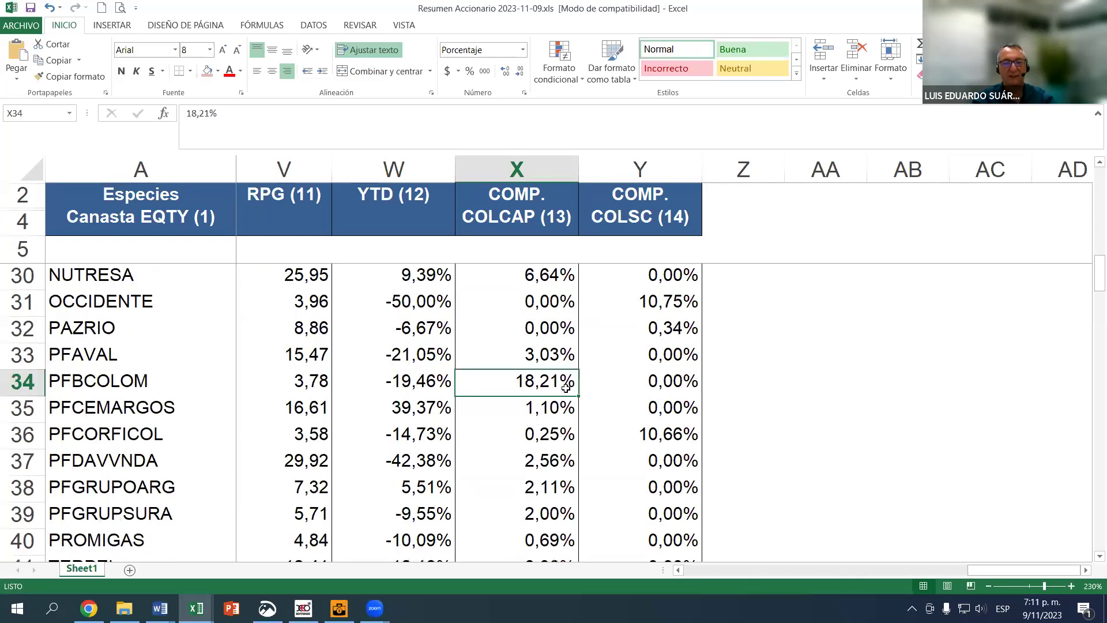
{"action": "scroll", "coordinate": [542, 392], "scroll_direction": "down", "scroll_amount": 2}
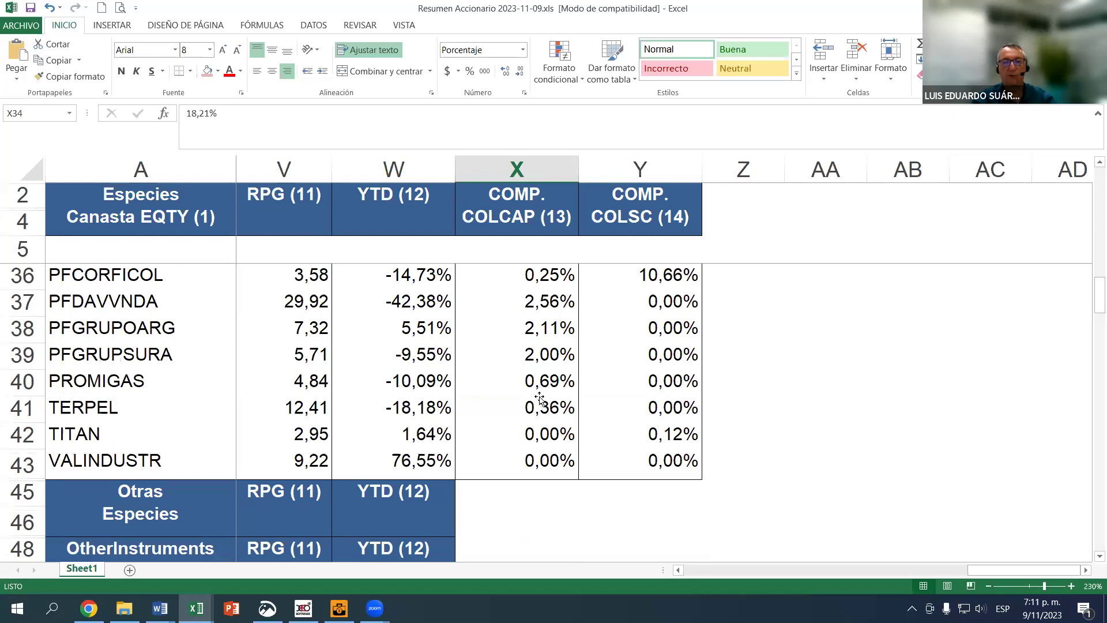
{"action": "scroll", "coordinate": [538, 396], "scroll_direction": "up", "scroll_amount": 2}
{"action": "scroll", "coordinate": [538, 396], "scroll_direction": "up", "scroll_amount": 3}
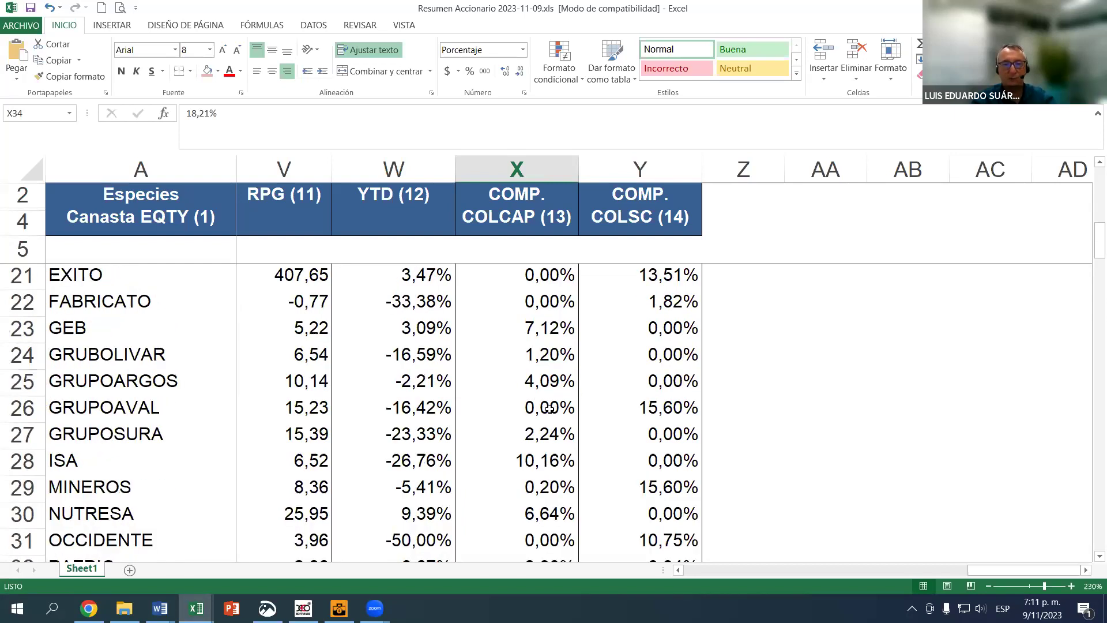
{"action": "left_click", "coordinate": [533, 382]}
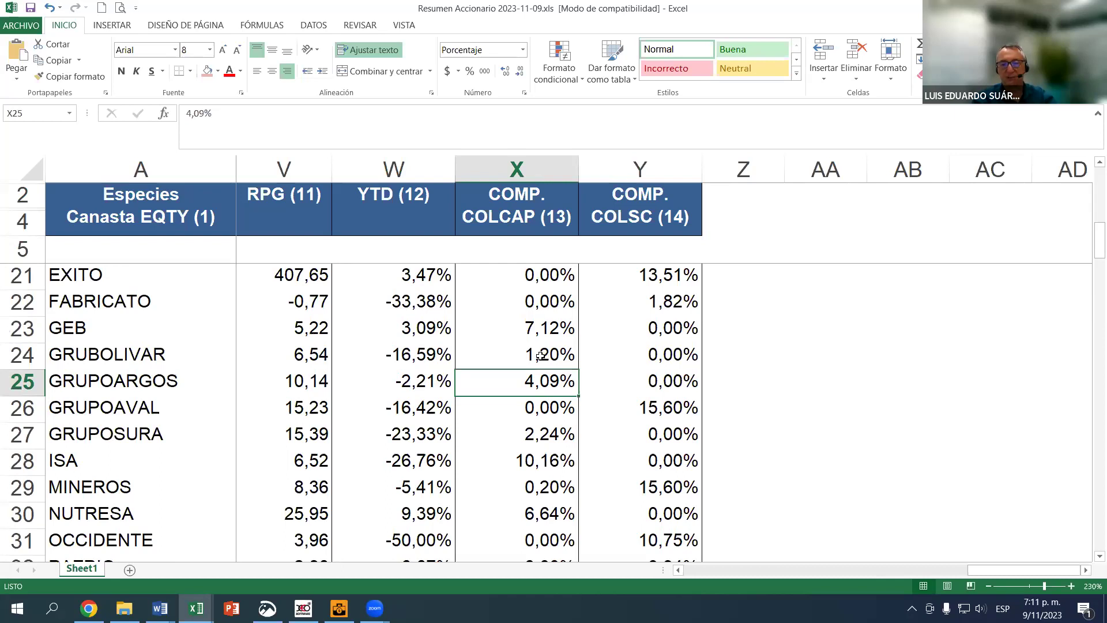
Inspect the COMP. COLCAP weights of GRUBOLIVAR in X24, EXITO in X21 and FABRICATO in X22
{"action": "left_click", "coordinate": [540, 356]}
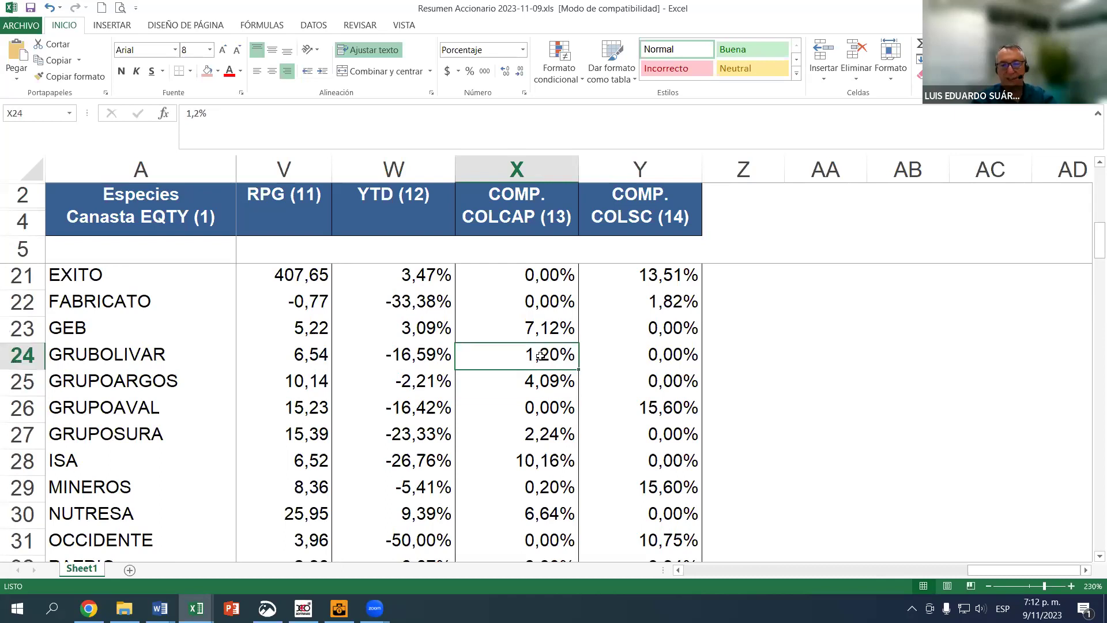
{"action": "left_click", "coordinate": [536, 215]}
{"action": "left_click", "coordinate": [544, 272]}
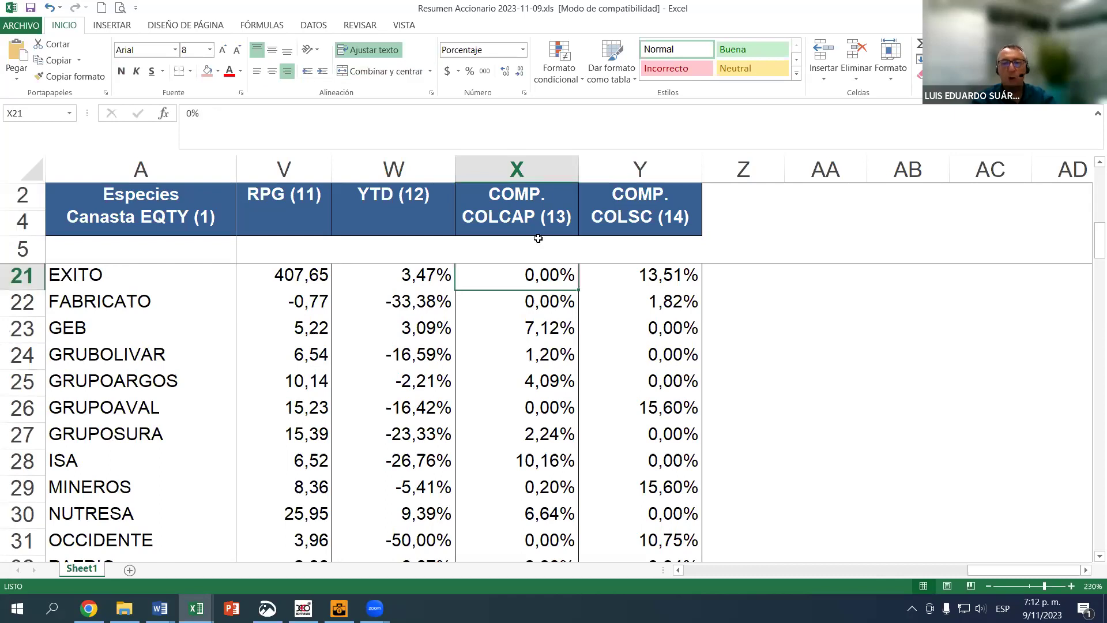
{"action": "key", "text": "Return"}
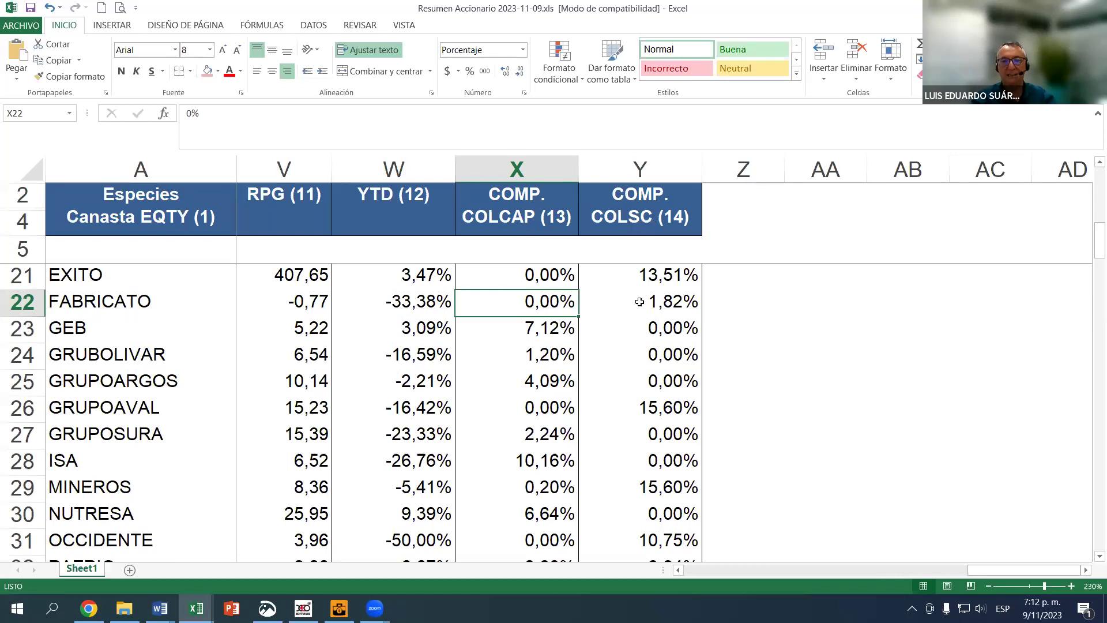
Inspect BBVACOL's COMP. COLCAP weight in X6 and compare BCOLOMBIA's COLCAP and COLSC weights in X7 and Y7
{"action": "scroll", "coordinate": [635, 301], "scroll_direction": "up", "scroll_amount": 2}
{"action": "scroll", "coordinate": [633, 301], "scroll_direction": "up", "scroll_amount": 3}
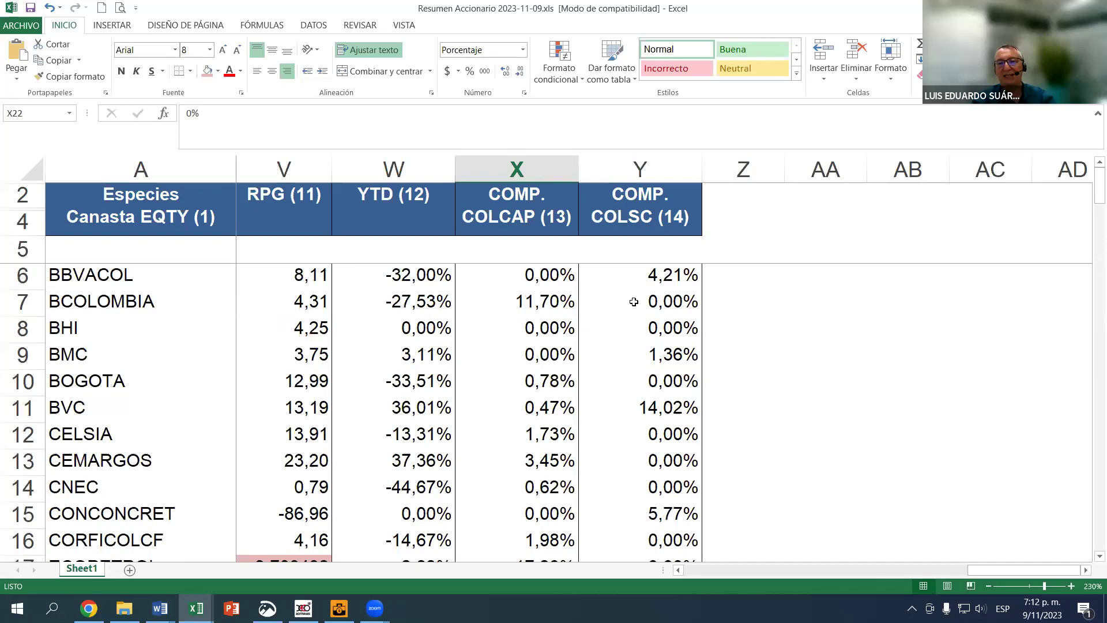
{"action": "left_click", "coordinate": [539, 281]}
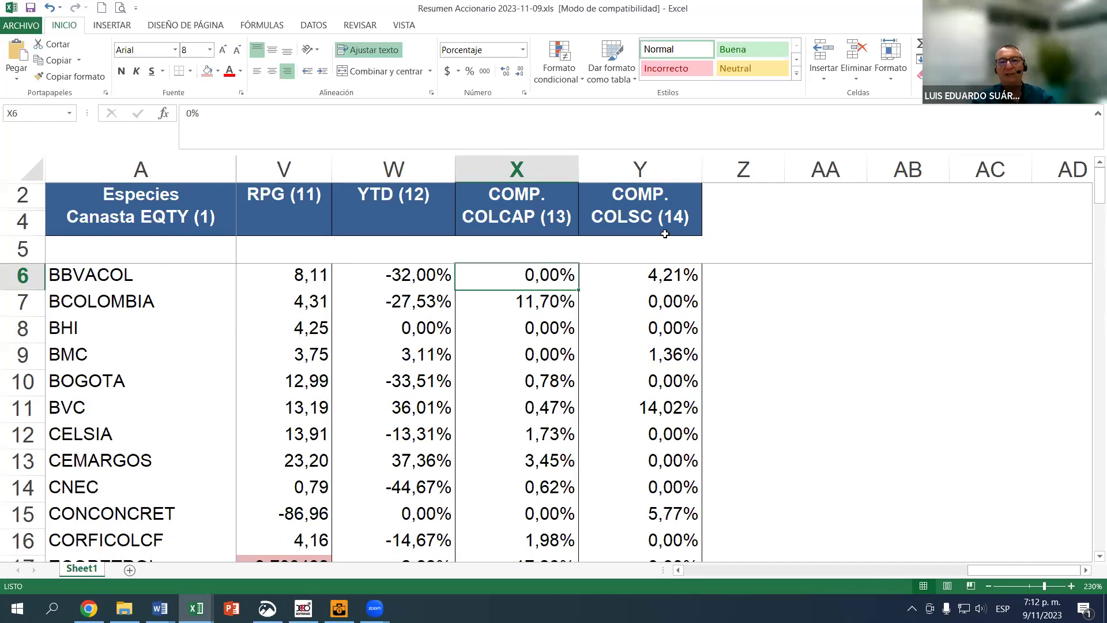
{"action": "left_click", "coordinate": [667, 300]}
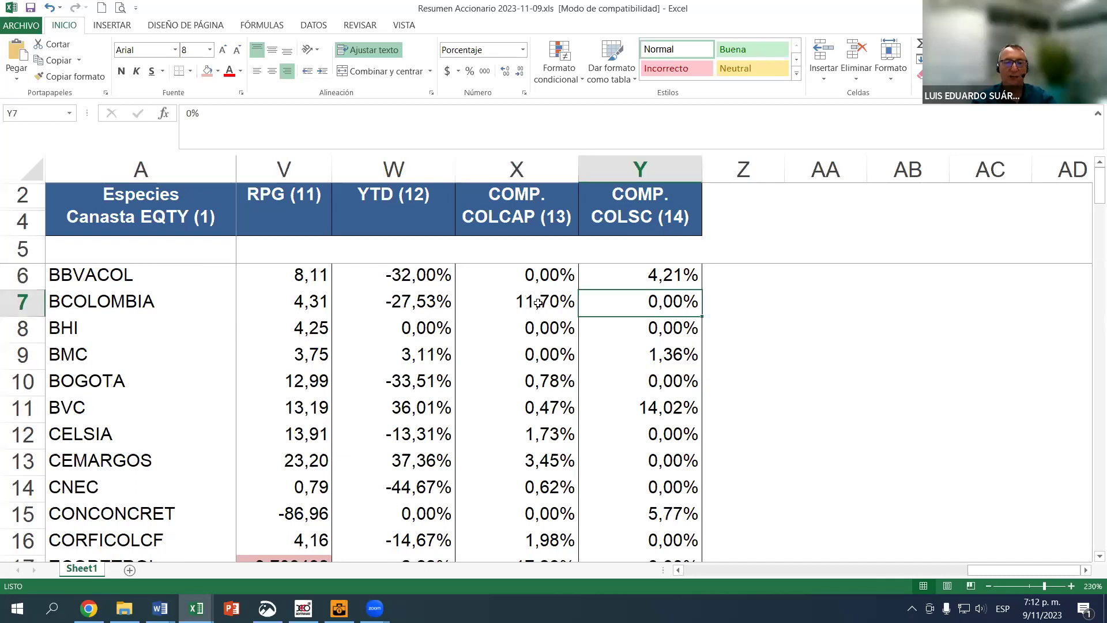
{"action": "key", "text": "Left"}
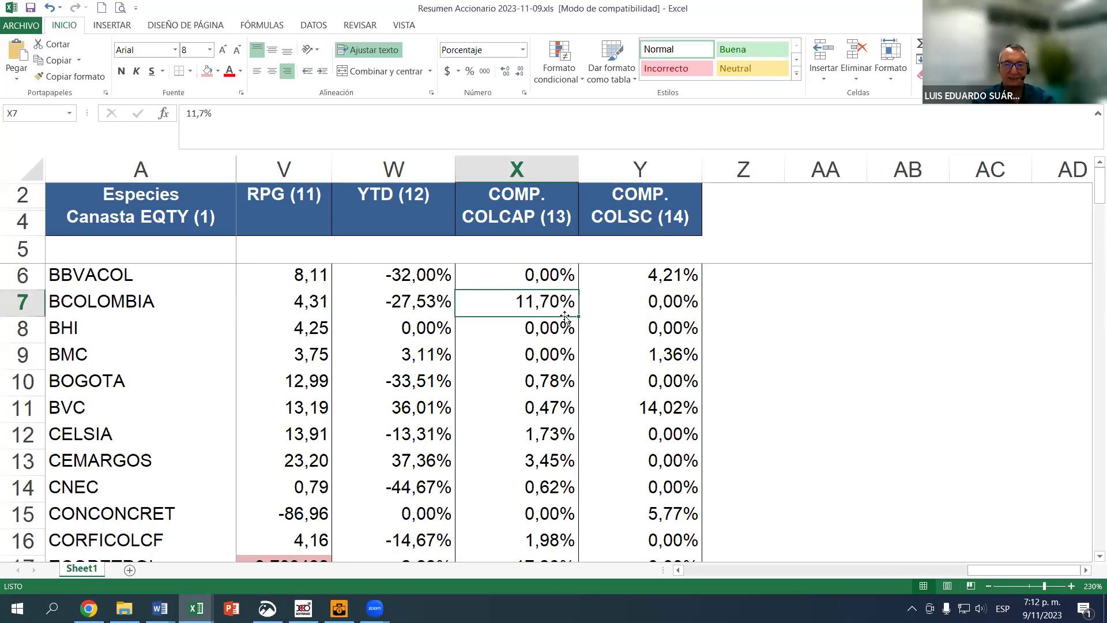
{"action": "key", "text": "Right"}
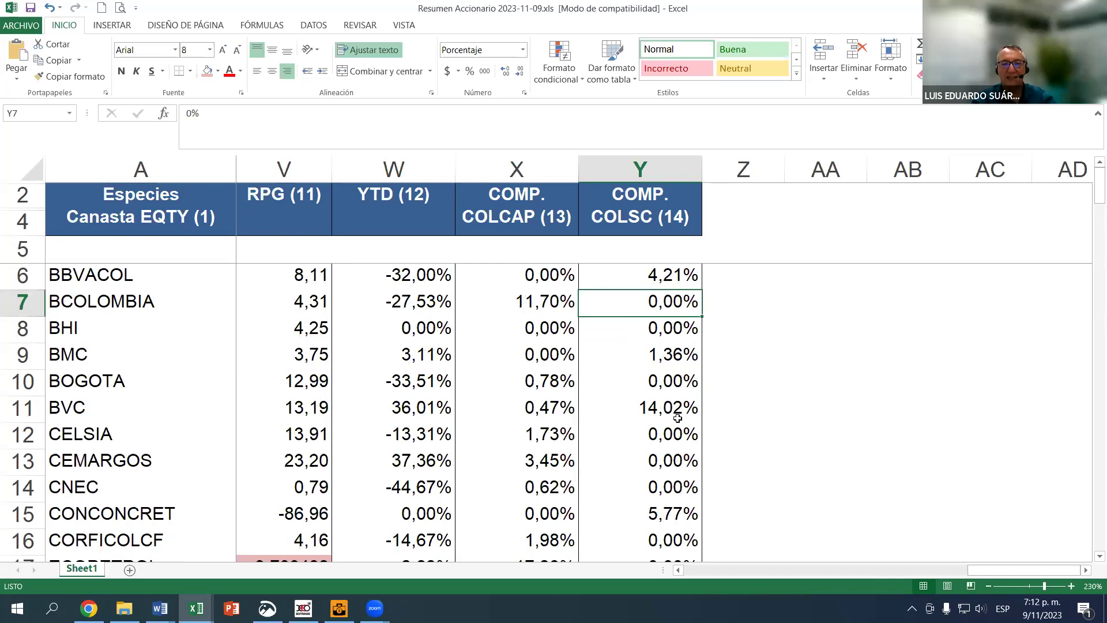
Compare ETB's COMP. COLCAP weight in X20 with its COMP. COLSC weight in Y20
{"action": "scroll", "coordinate": [603, 407], "scroll_direction": "down", "scroll_amount": 1}
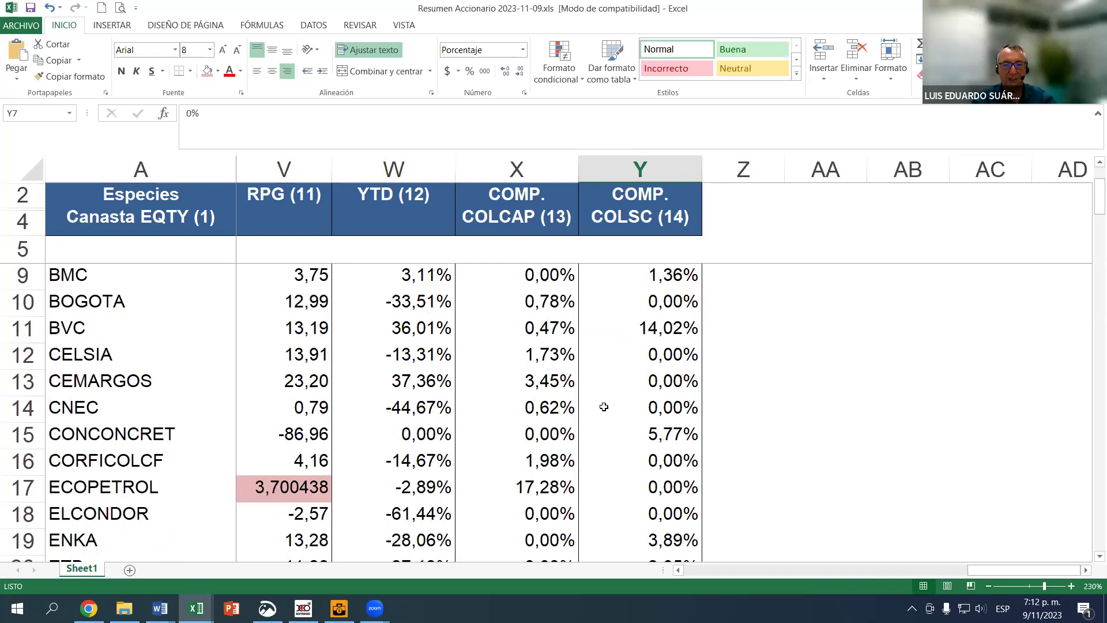
{"action": "scroll", "coordinate": [603, 407], "scroll_direction": "down", "scroll_amount": 1}
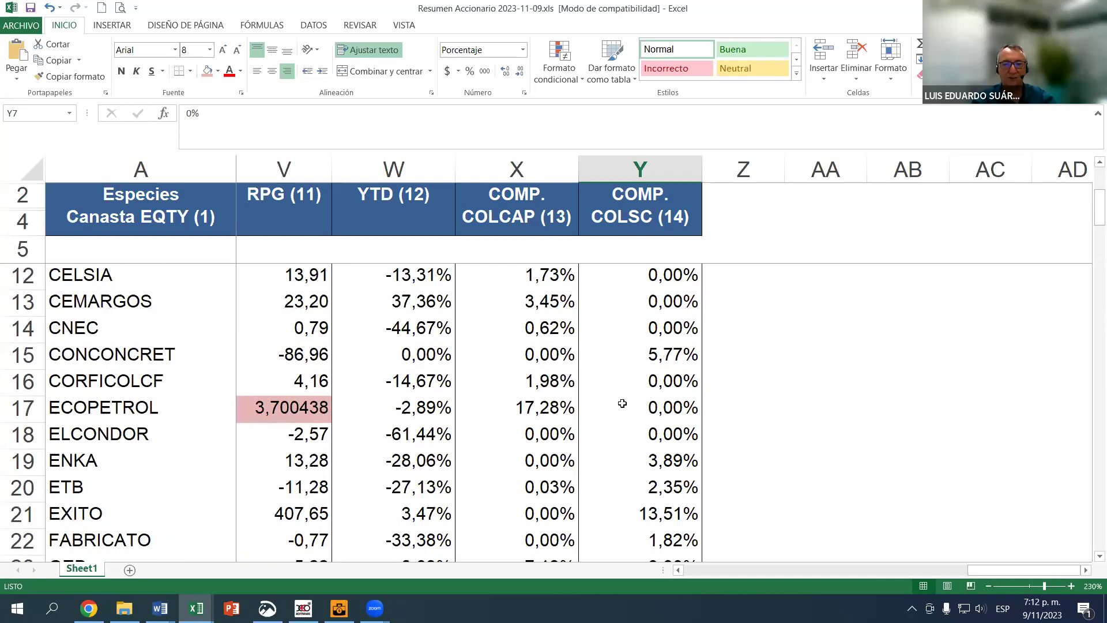
{"action": "scroll", "coordinate": [620, 398], "scroll_direction": "down", "scroll_amount": 1}
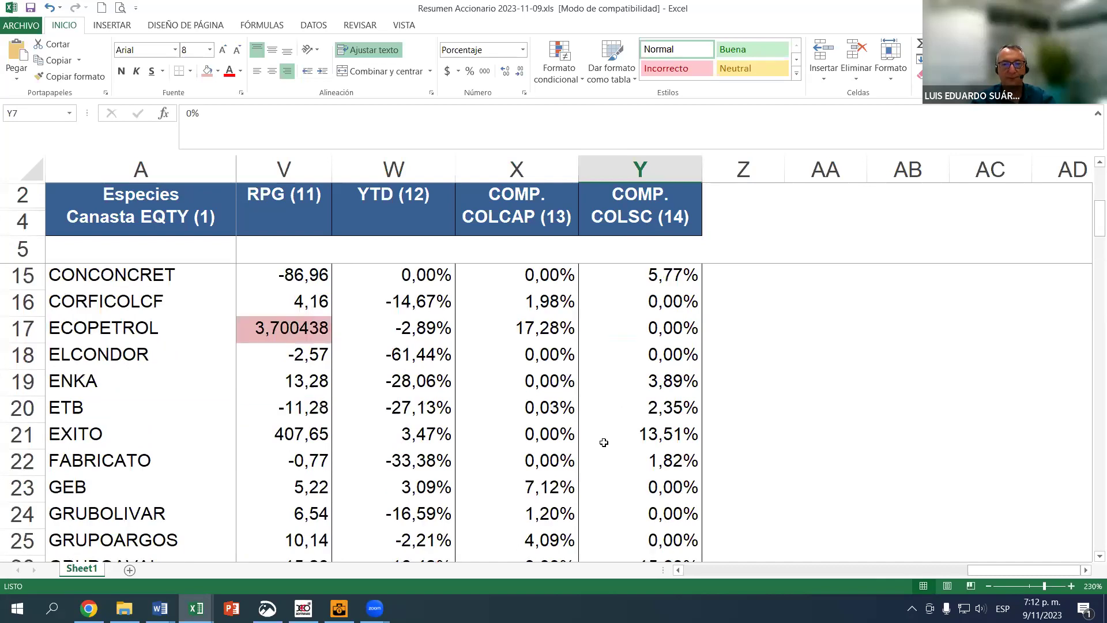
{"action": "left_click", "coordinate": [545, 407]}
{"action": "scroll", "coordinate": [559, 402], "scroll_direction": "down", "scroll_amount": 1}
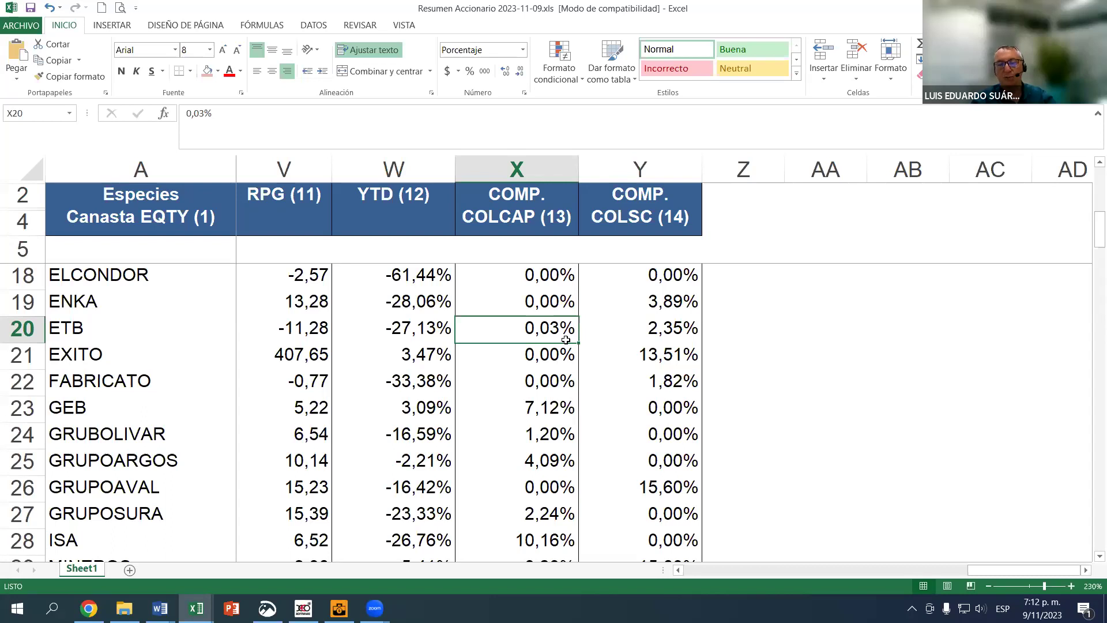
{"action": "key", "text": "Right"}
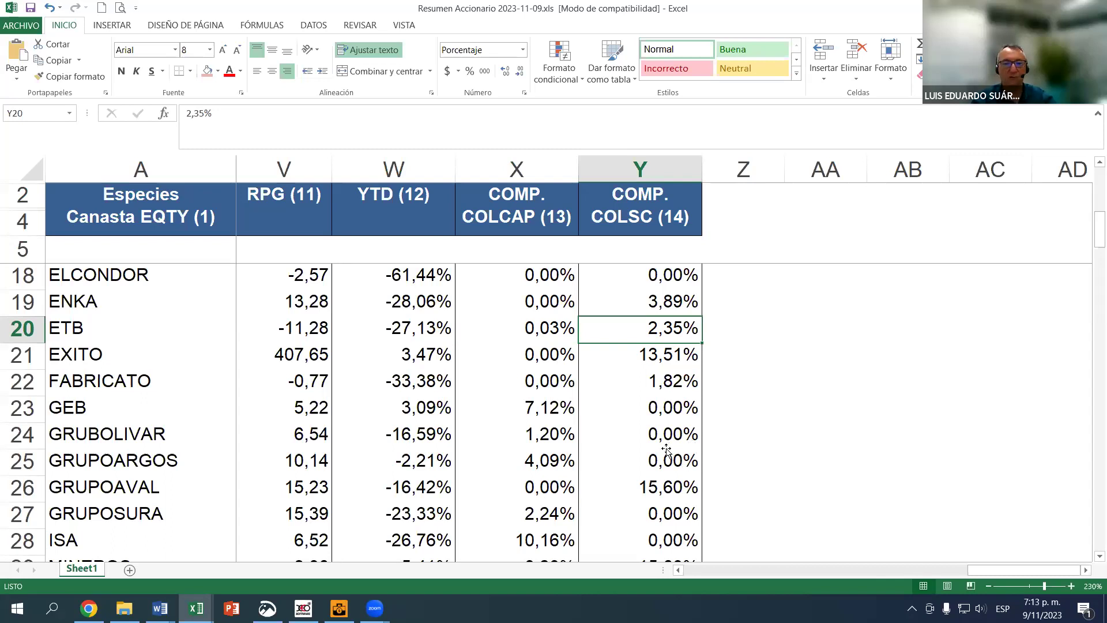
Review the COMP. COLSC weights down to VALINDUSTR and select its two index weights in X43:Y43
{"action": "scroll", "coordinate": [524, 457], "scroll_direction": "down", "scroll_amount": 2}
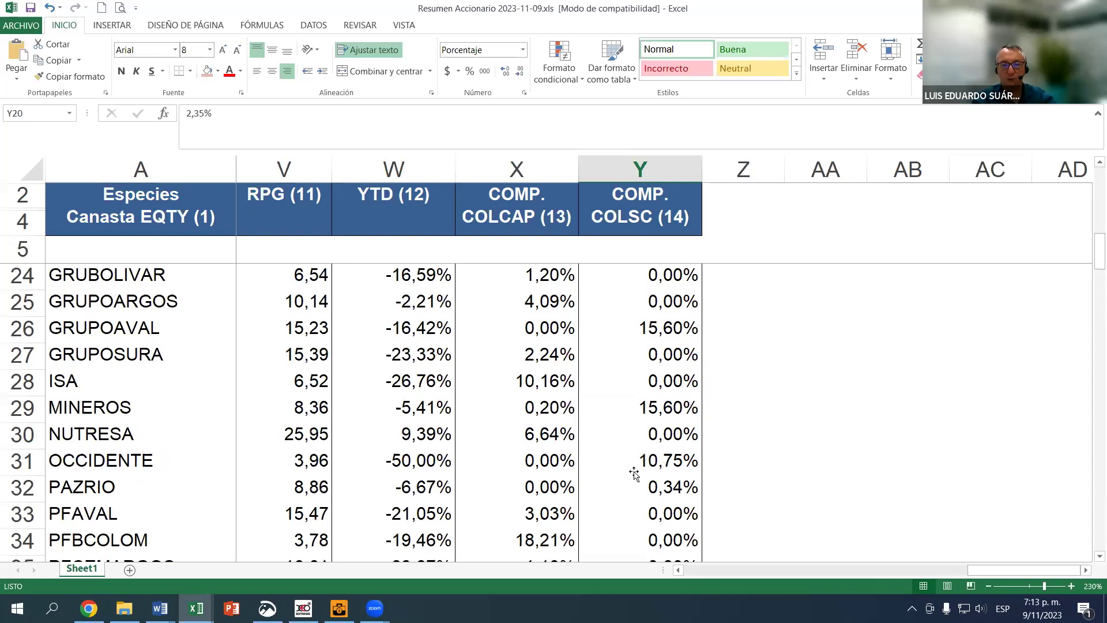
{"action": "scroll", "coordinate": [542, 494], "scroll_direction": "down", "scroll_amount": 1}
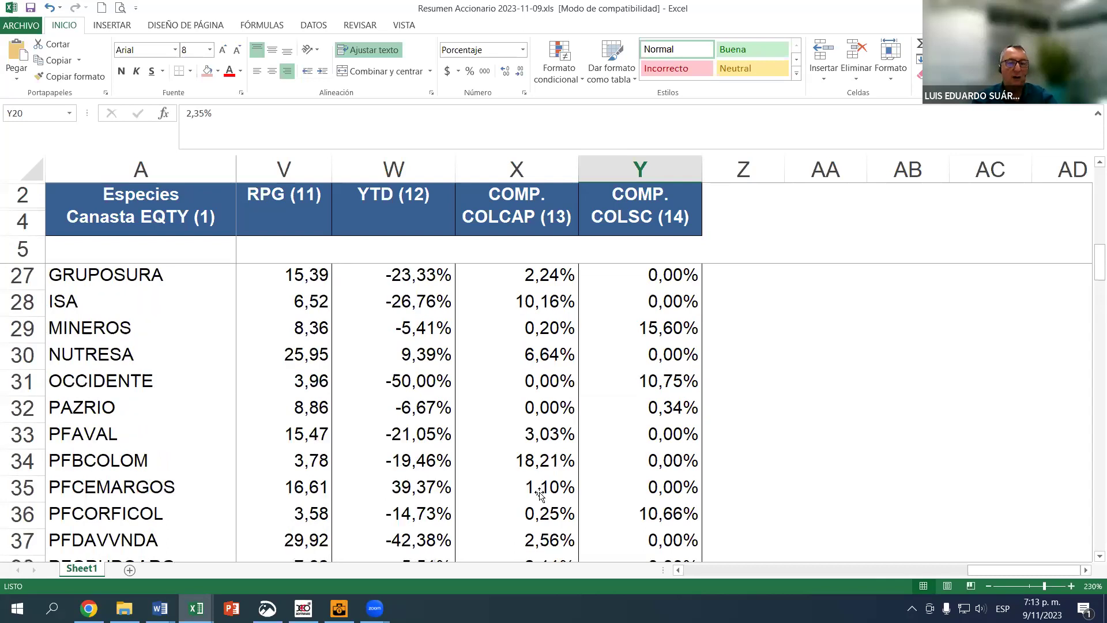
{"action": "scroll", "coordinate": [625, 470], "scroll_direction": "down", "scroll_amount": 2}
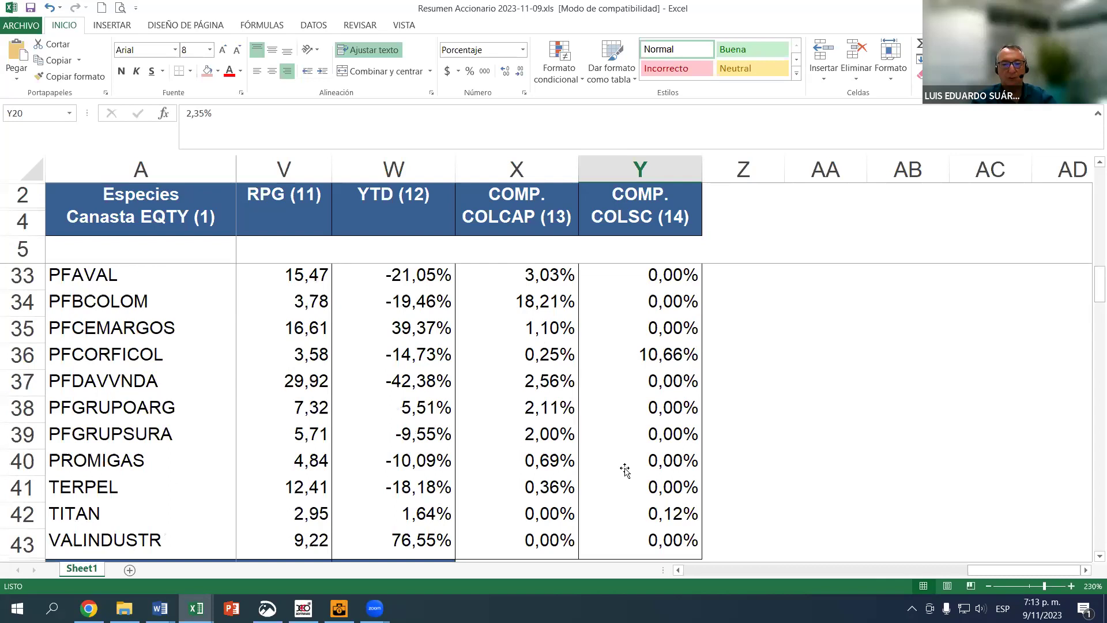
{"action": "scroll", "coordinate": [625, 470], "scroll_direction": "down", "scroll_amount": 2}
{"action": "left_click_drag", "start_coordinate": [550, 383], "coordinate": [652, 389]}
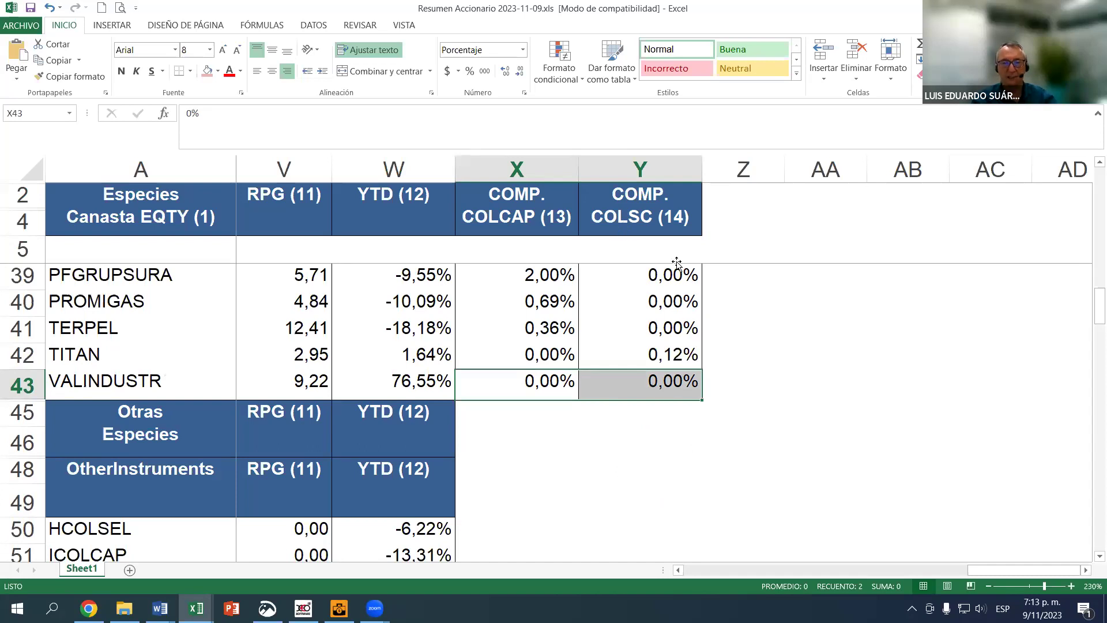
Select the COMP. COLSC weights in Y6:Y43 to check their sum, and inspect BVC's weight in Y11
{"action": "scroll", "coordinate": [639, 327], "scroll_direction": "up", "scroll_amount": 1}
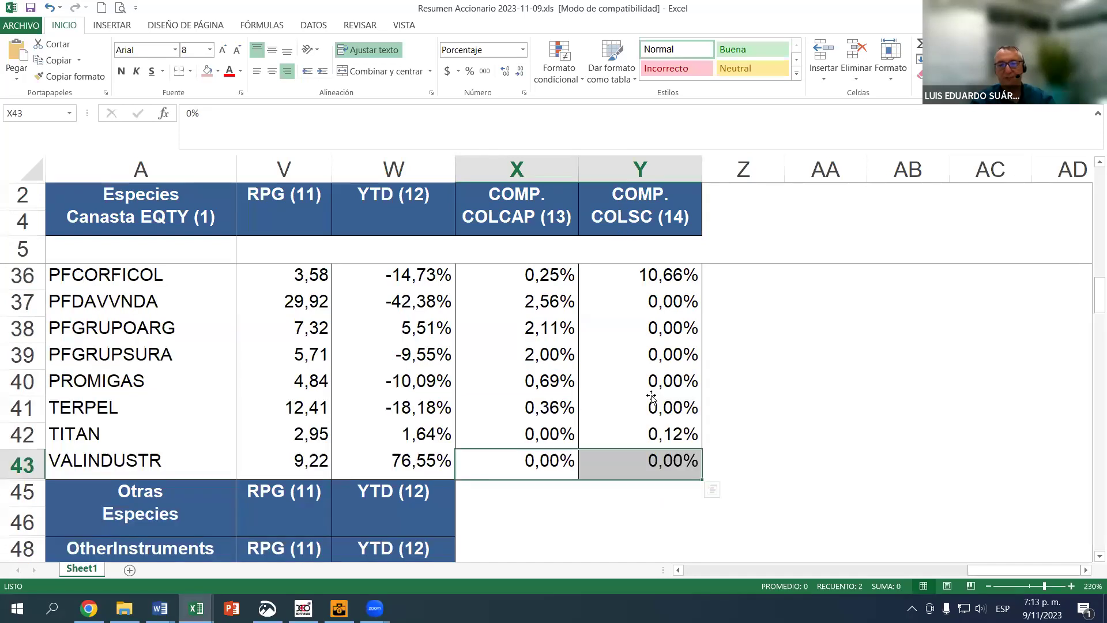
{"action": "left_click_drag", "start_coordinate": [639, 461], "coordinate": [670, 263]}
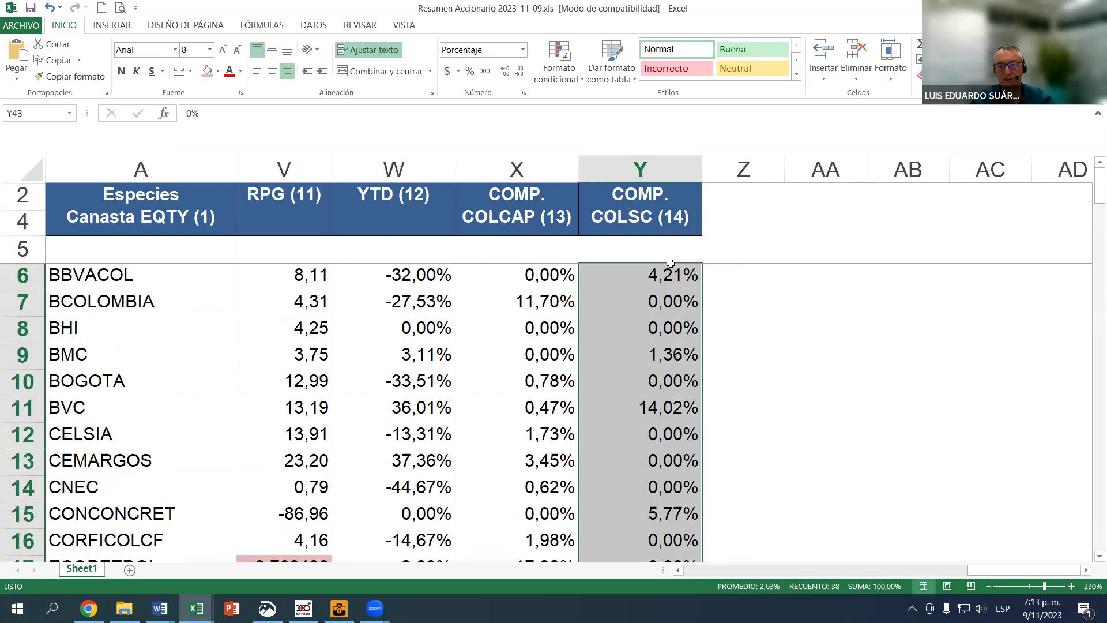
{"action": "left_click", "coordinate": [646, 398]}
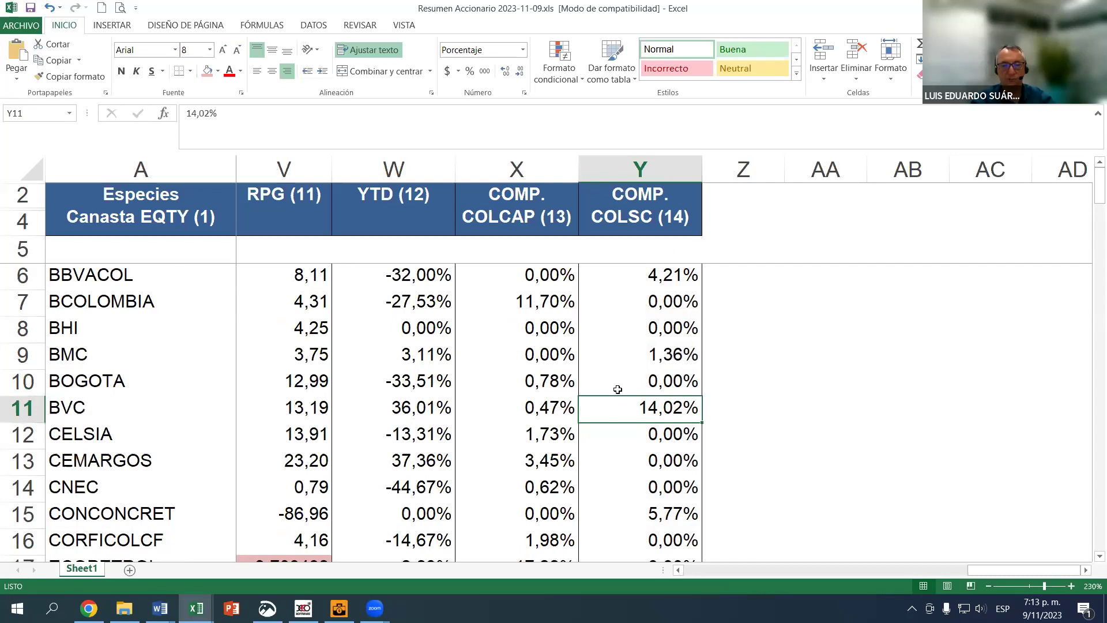
Look back over the table's opening columns, from Modalidad to Monto, for the stocks from ELCONDOR to ISA
{"action": "scroll", "coordinate": [576, 404], "scroll_direction": "down", "scroll_amount": 4}
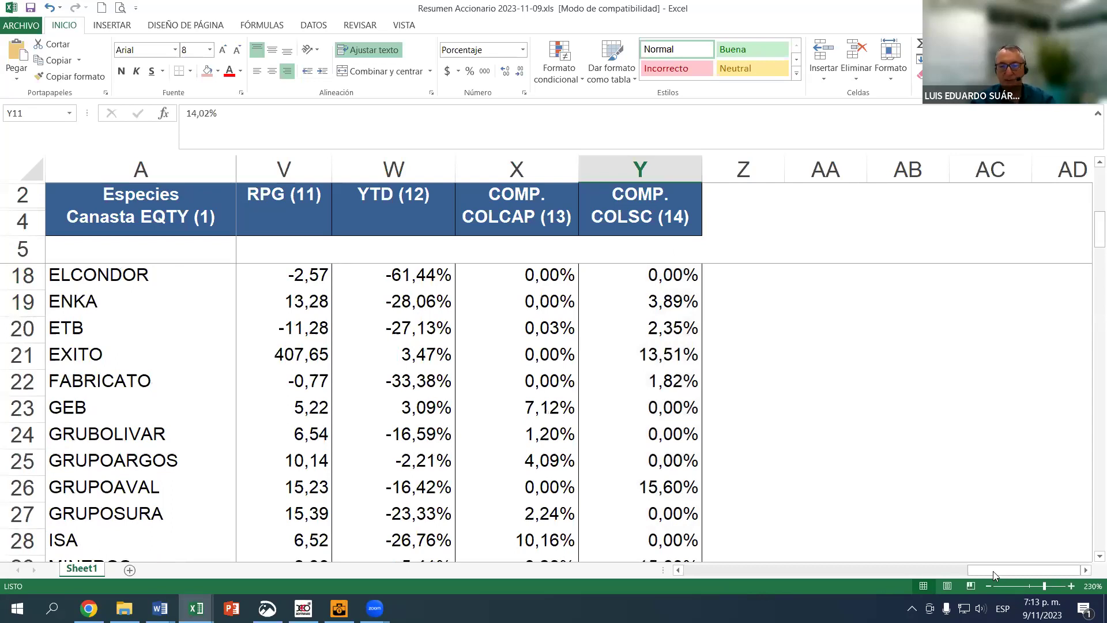
{"action": "scroll", "coordinate": [577, 403], "scroll_direction": "left", "scroll_amount": 10}
{"action": "scroll", "coordinate": [573, 407], "scroll_direction": "left", "scroll_amount": 1}
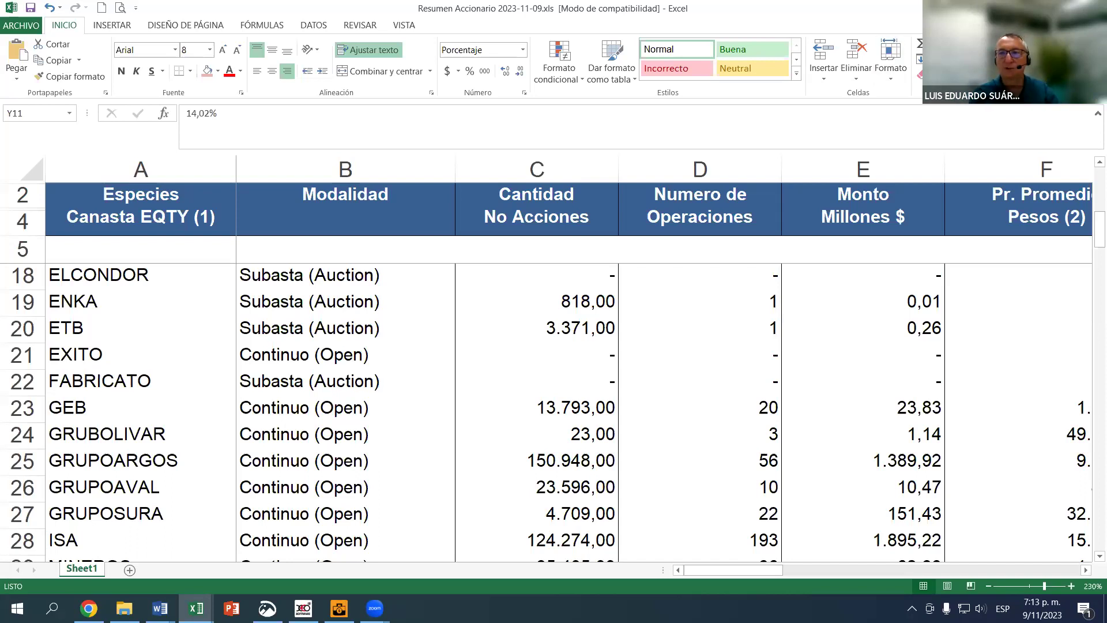
{"action": "key", "text": "alt+Tab"}
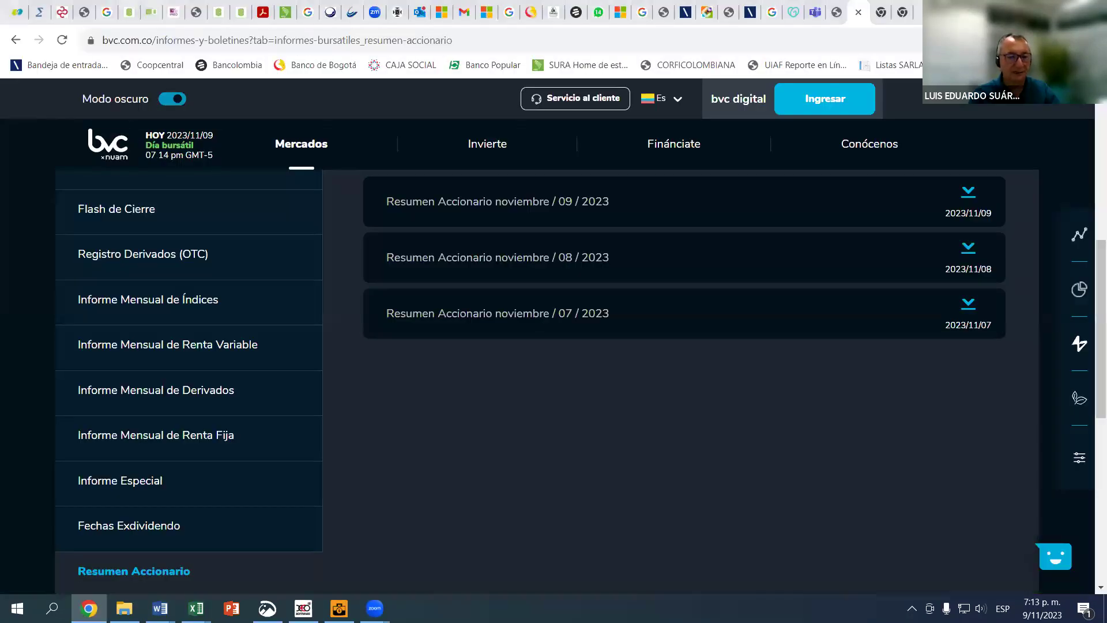
{"action": "mouse_move", "coordinate": [196, 608]}
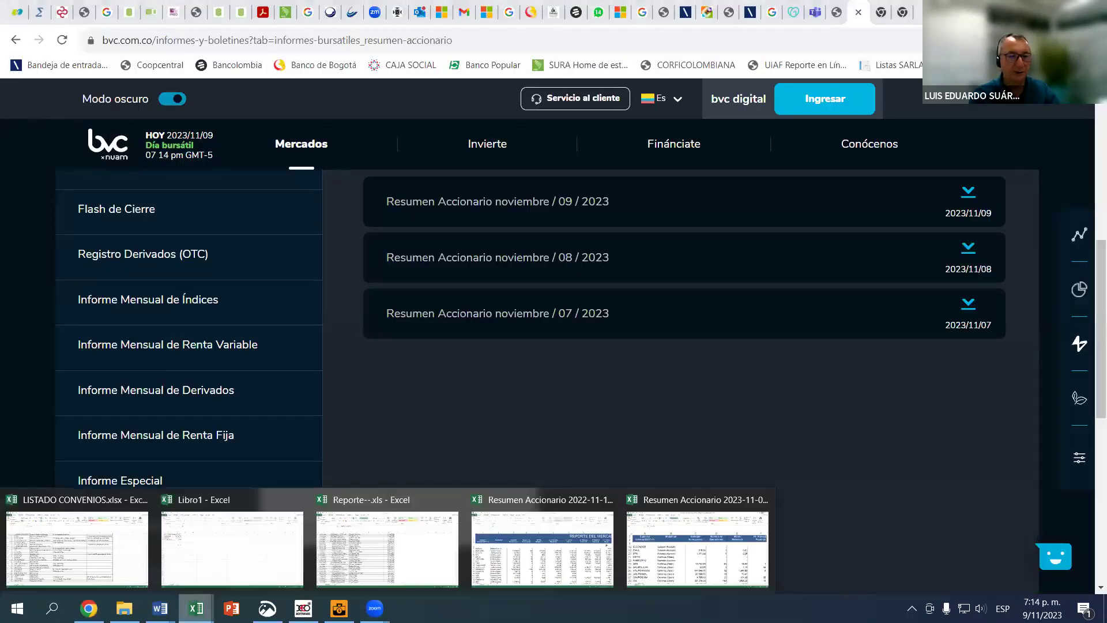
{"action": "left_click", "coordinate": [698, 548]}
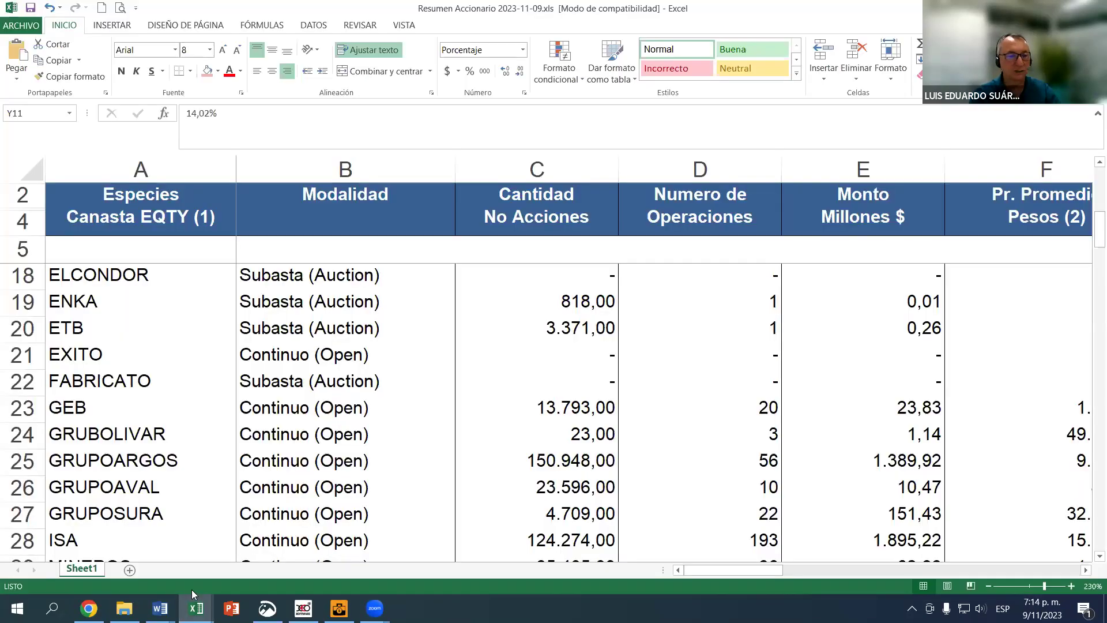
Add a new blank worksheet to the workbook and set its zoom to 136%
{"action": "left_click", "coordinate": [129, 569]}
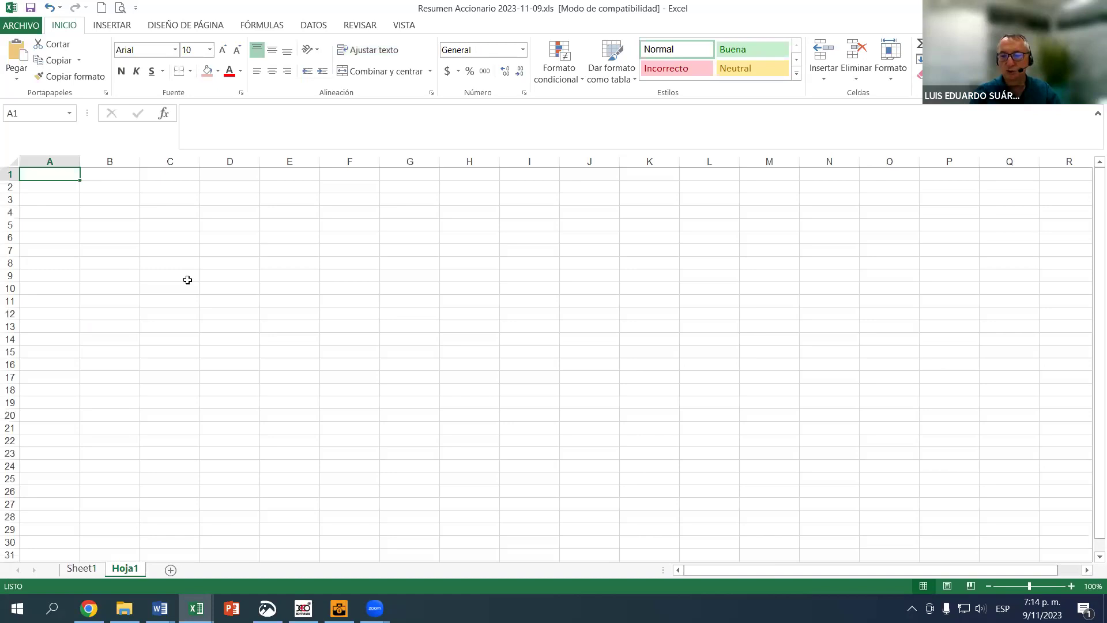
{"action": "left_click", "coordinate": [1071, 585]}
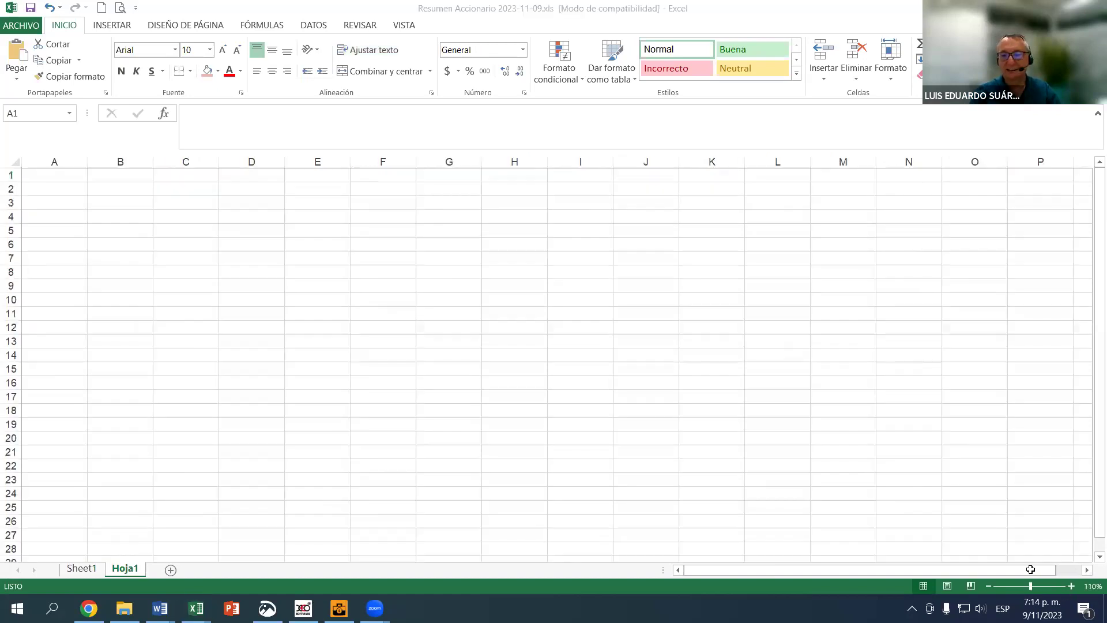
{"action": "left_click", "coordinate": [1071, 586]}
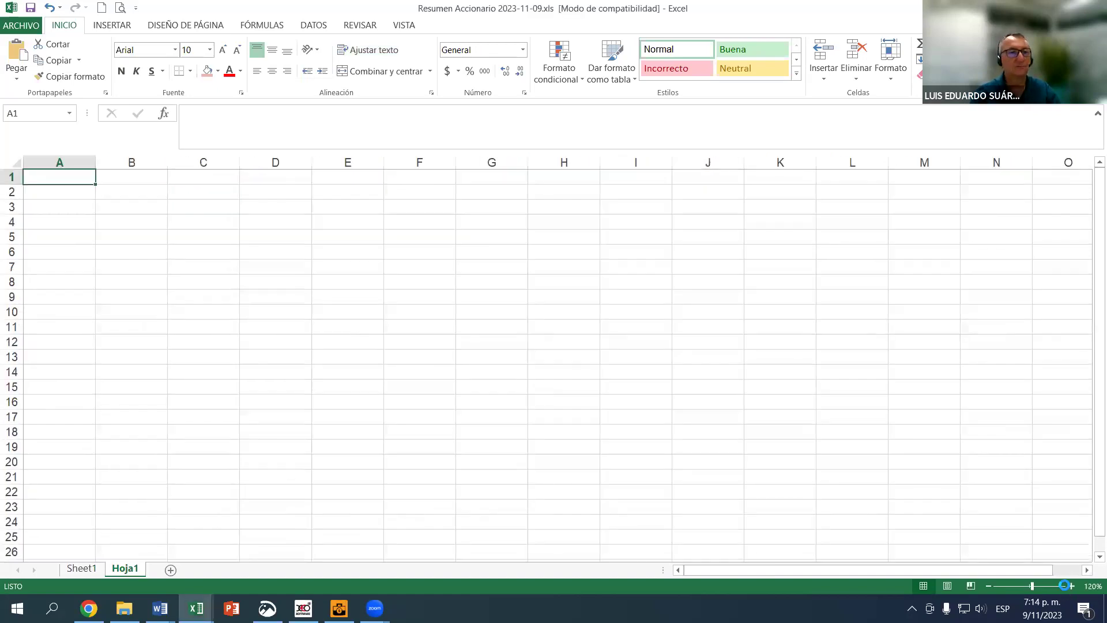
{"action": "scroll", "coordinate": [943, 538], "scroll_direction": "up", "scroll_amount": 18}
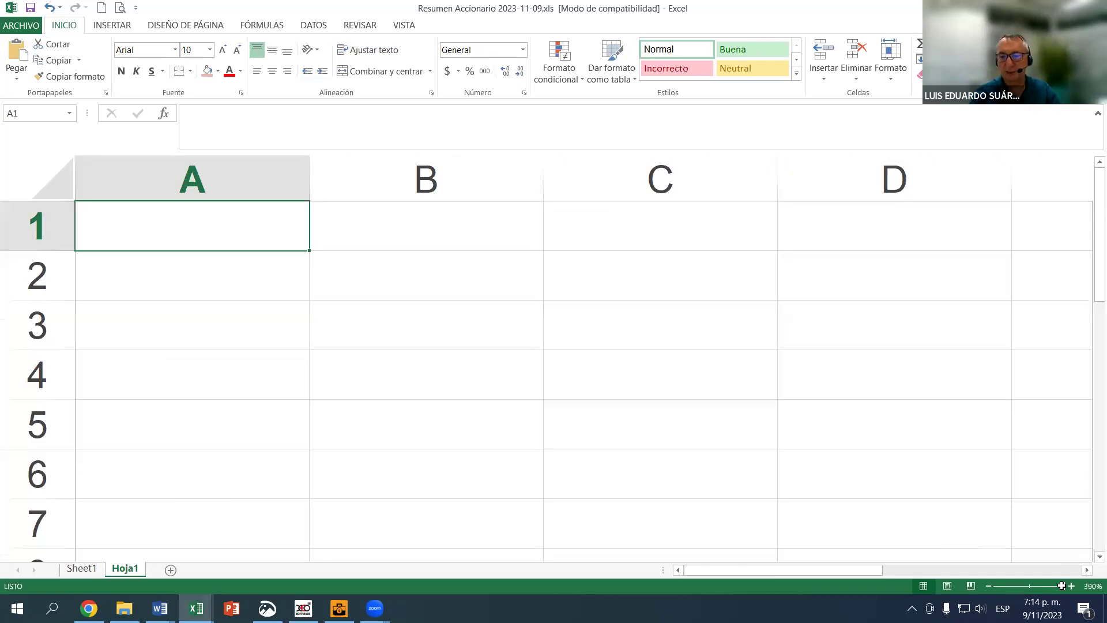
{"action": "left_click_drag", "start_coordinate": [1062, 586], "coordinate": [1033, 586]}
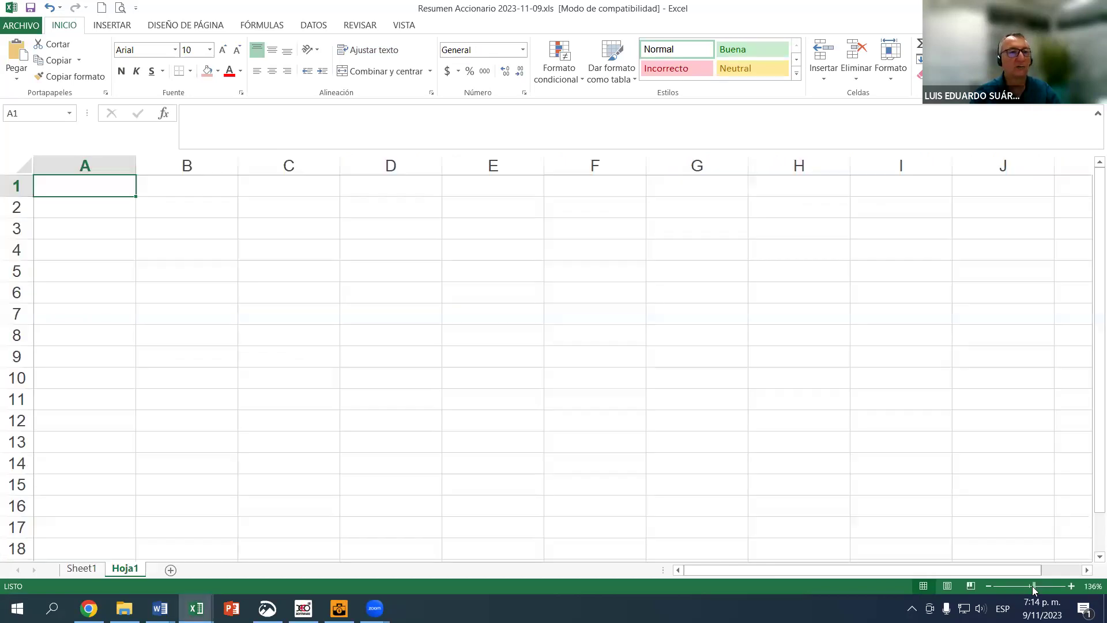
Enter the label "Precio inicial" in B2 of the new sheet and move on to C2
{"action": "left_click", "coordinate": [153, 200]}
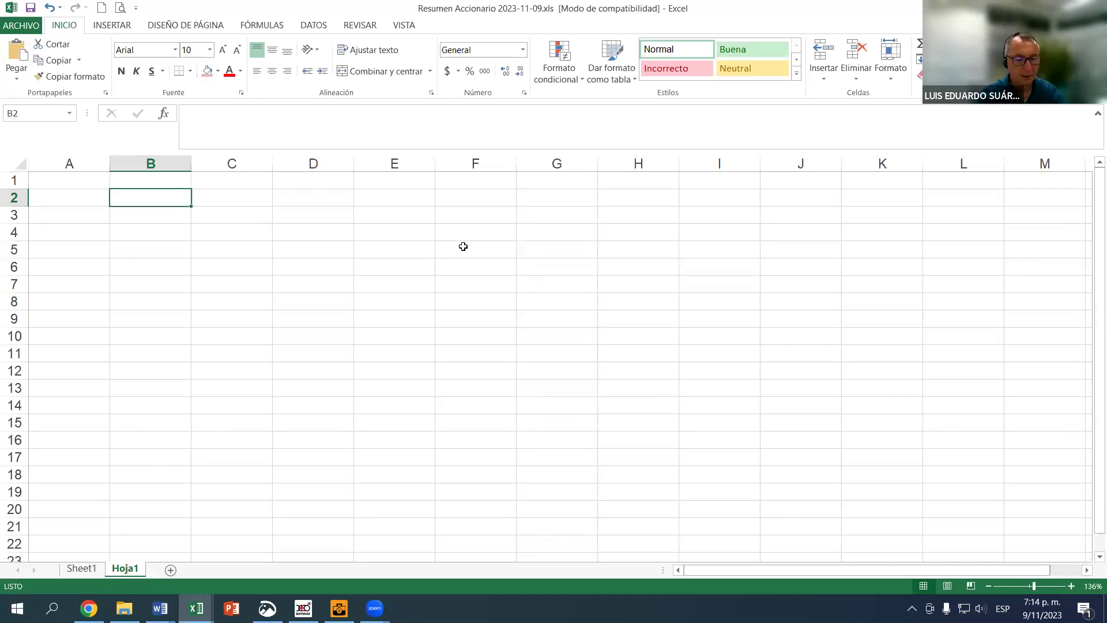
{"action": "type", "text": "Precio "}
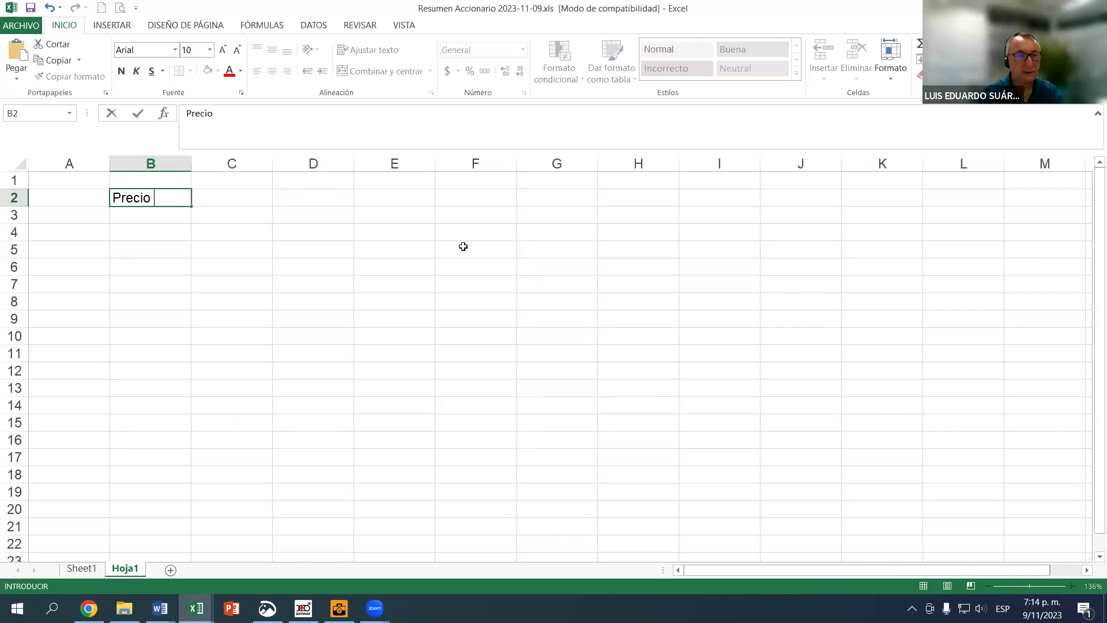
{"action": "type", "text": "inicial"}
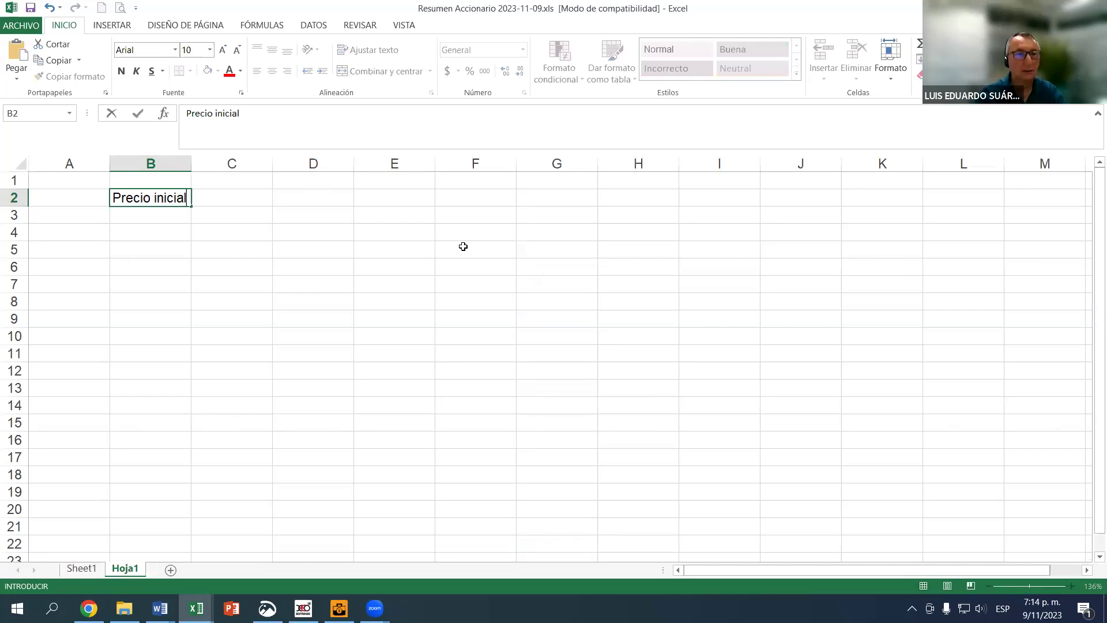
{"action": "key", "text": "Return"}
{"action": "key", "text": "Right"}
{"action": "key", "text": "Up"}
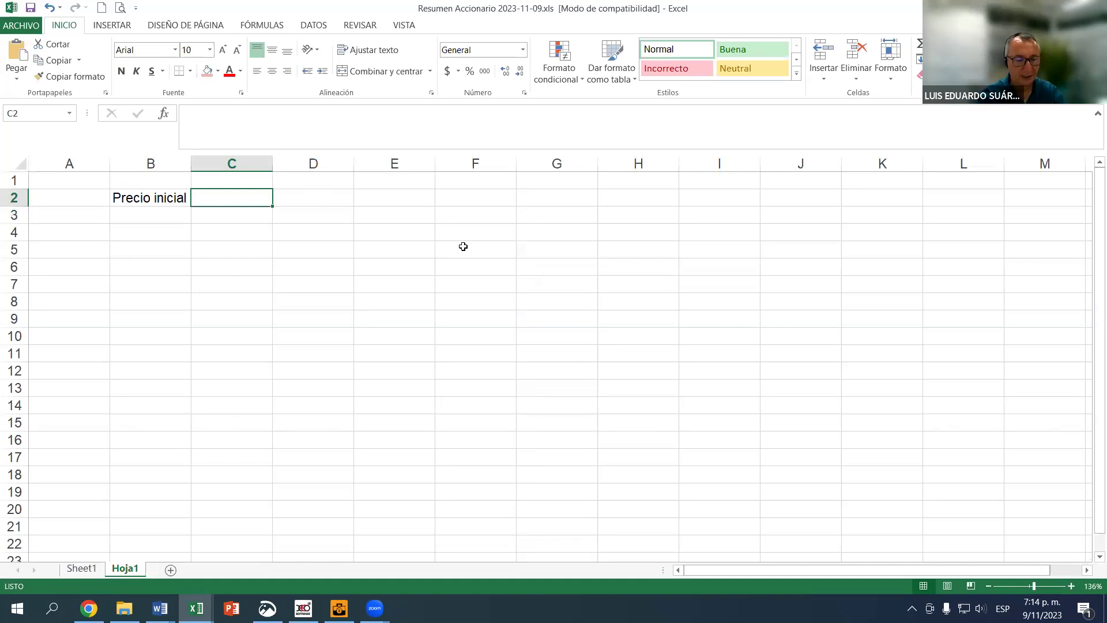
{"action": "type", "text": "pre"}
{"action": "key", "text": "BackSpace"}
{"action": "key", "text": "BackSpace"}
{"action": "key", "text": "BackSpace"}
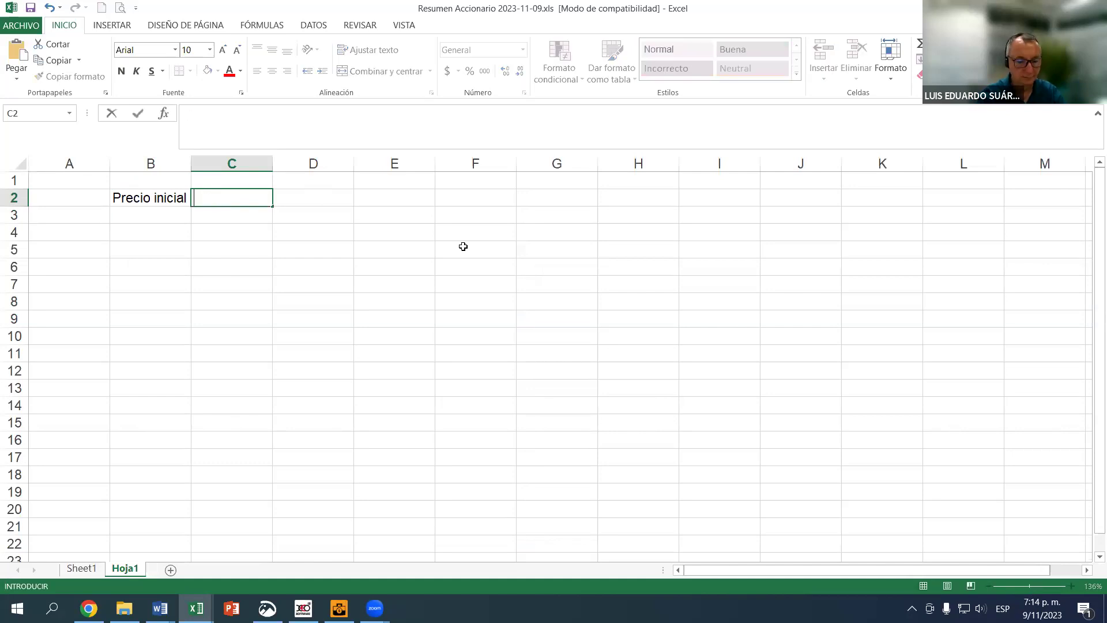
Enter the heading "Precio final" in C2 and move on to D2
{"action": "type", "text": "pr"}
{"action": "key", "text": "BackSpace"}
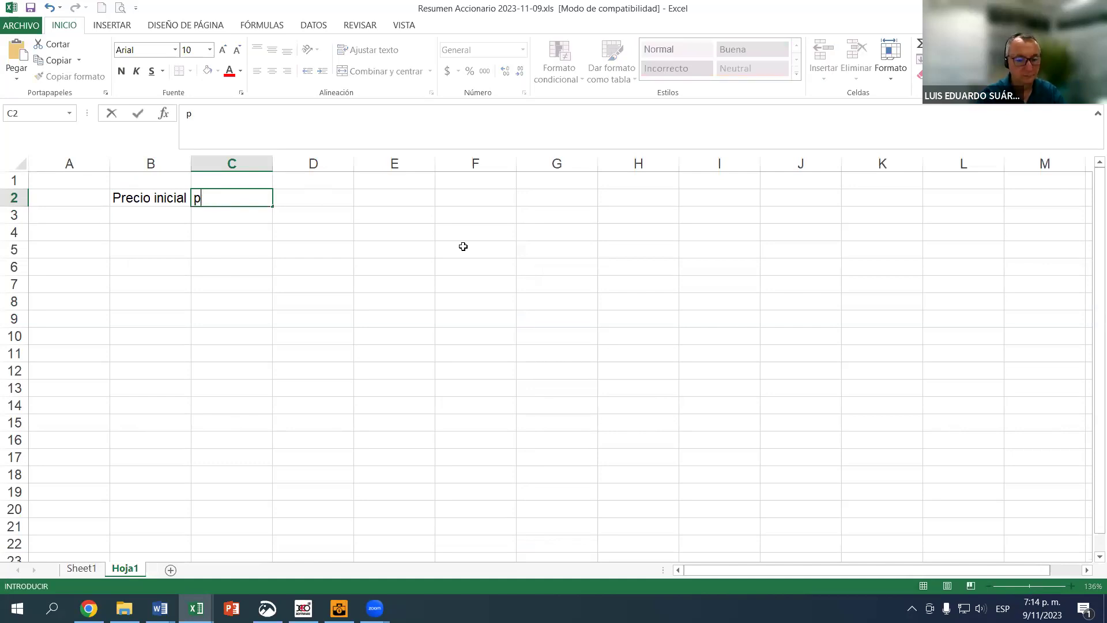
{"action": "key", "text": "BackSpace"}
{"action": "type", "text": "Pre"}
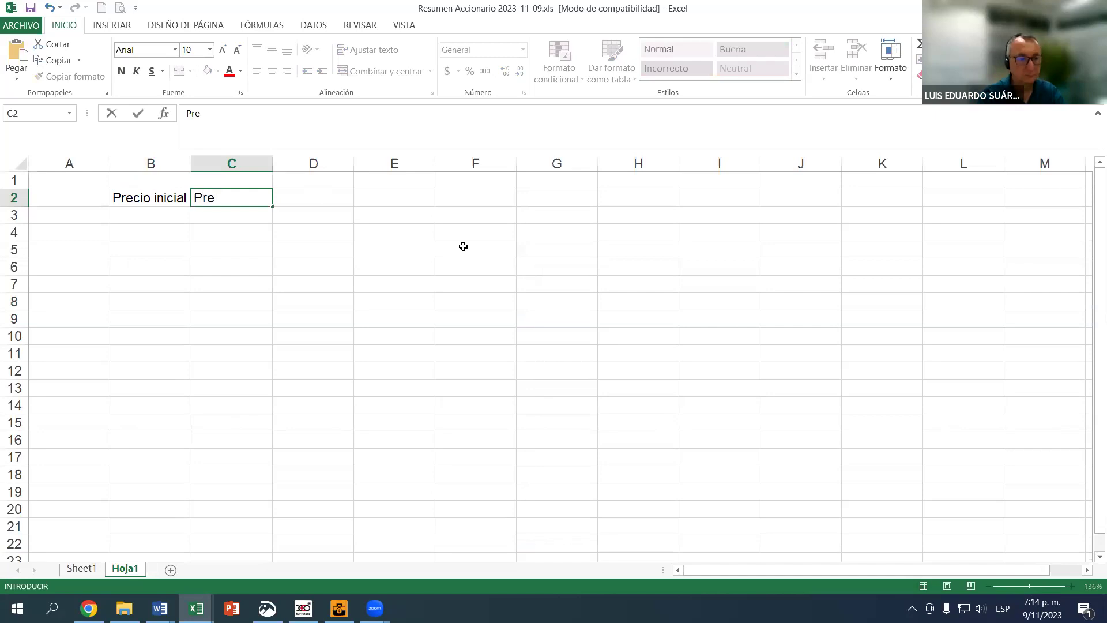
{"action": "type", "text": "ci"}
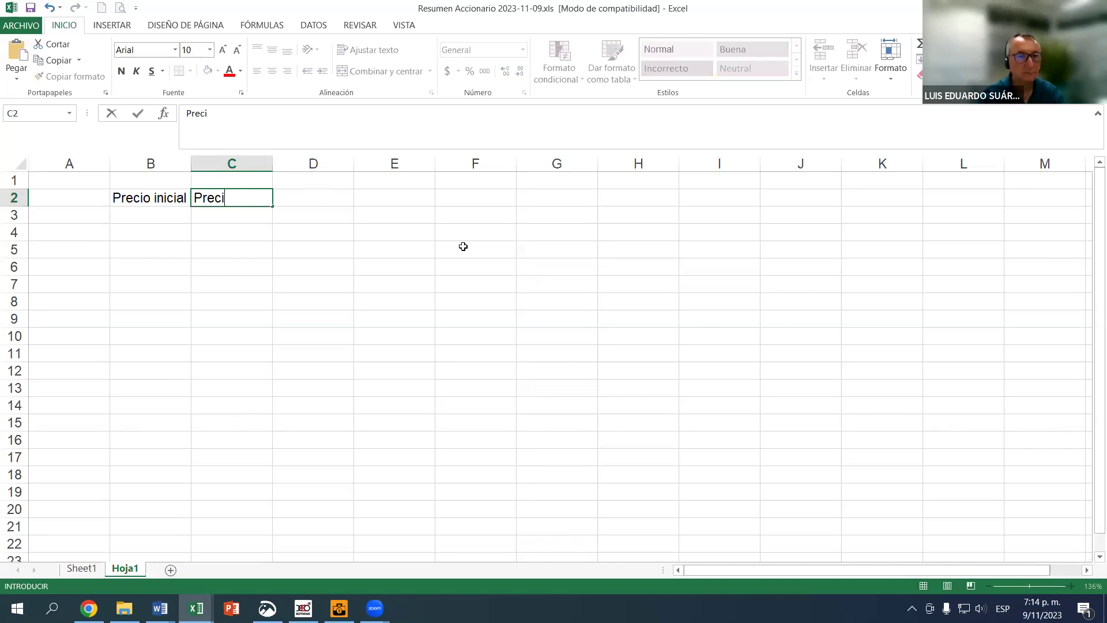
{"action": "type", "text": "o final"}
{"action": "key", "text": "Return"}
{"action": "key", "text": "Up"}
{"action": "key", "text": "Right"}
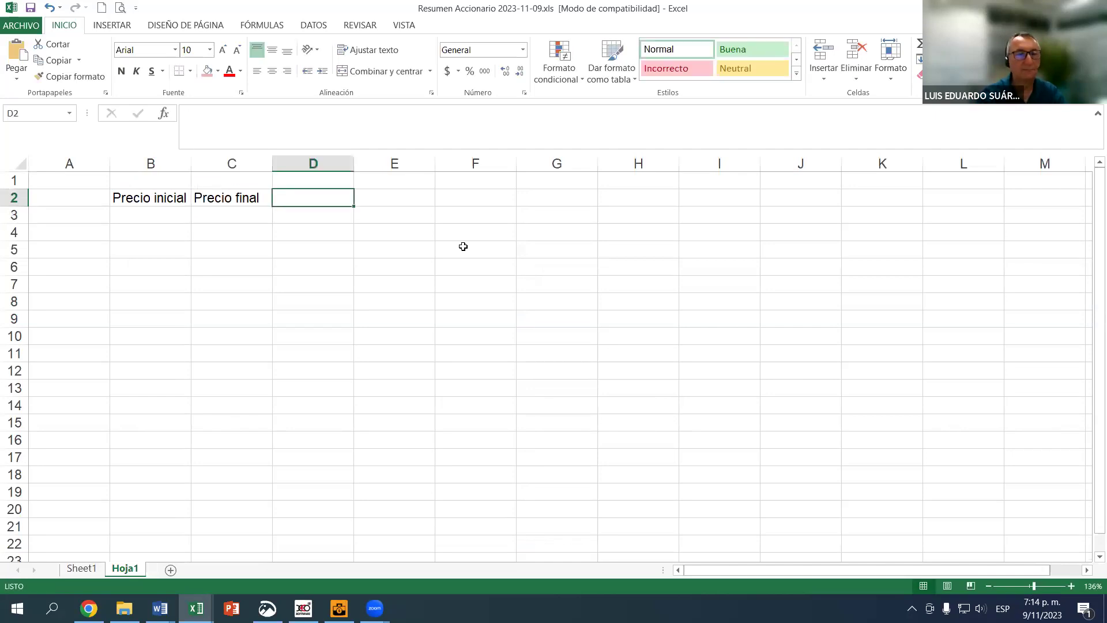
Enter the heading "Vr. Dividendo / acción" in D2 and move on to E2
{"action": "type", "text": "Vr."}
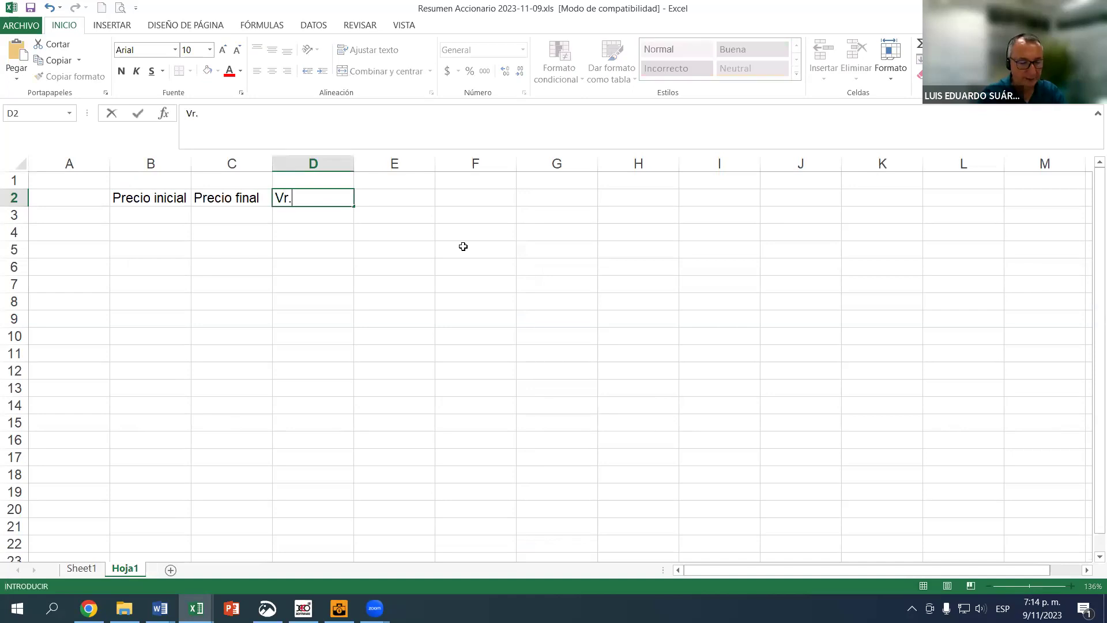
{"action": "type", "text": " divide"}
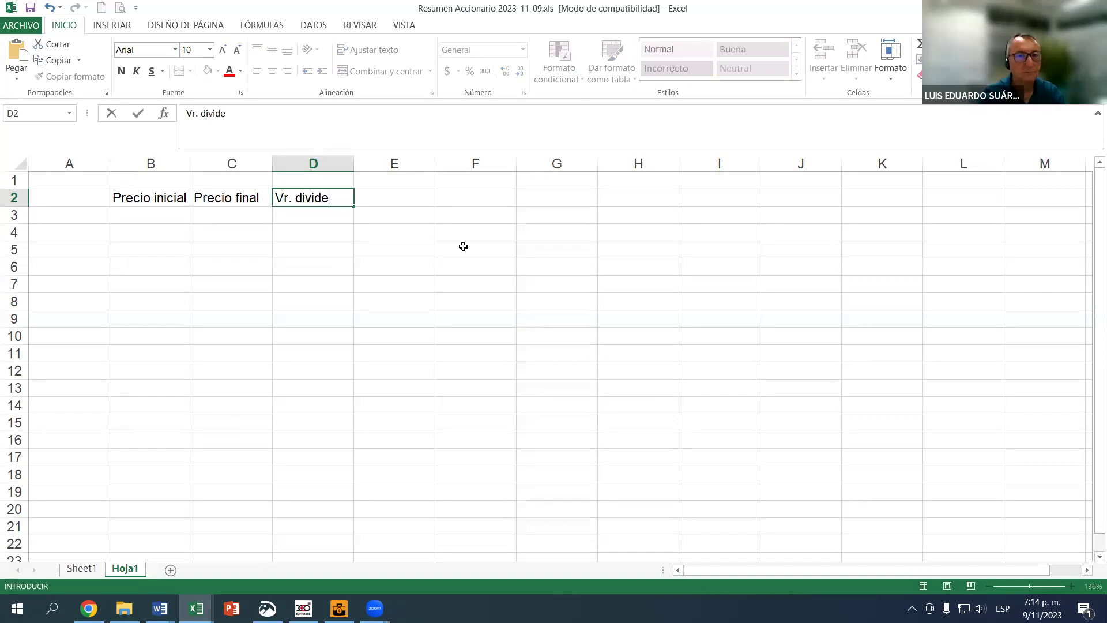
{"action": "type", "text": "ndo /"}
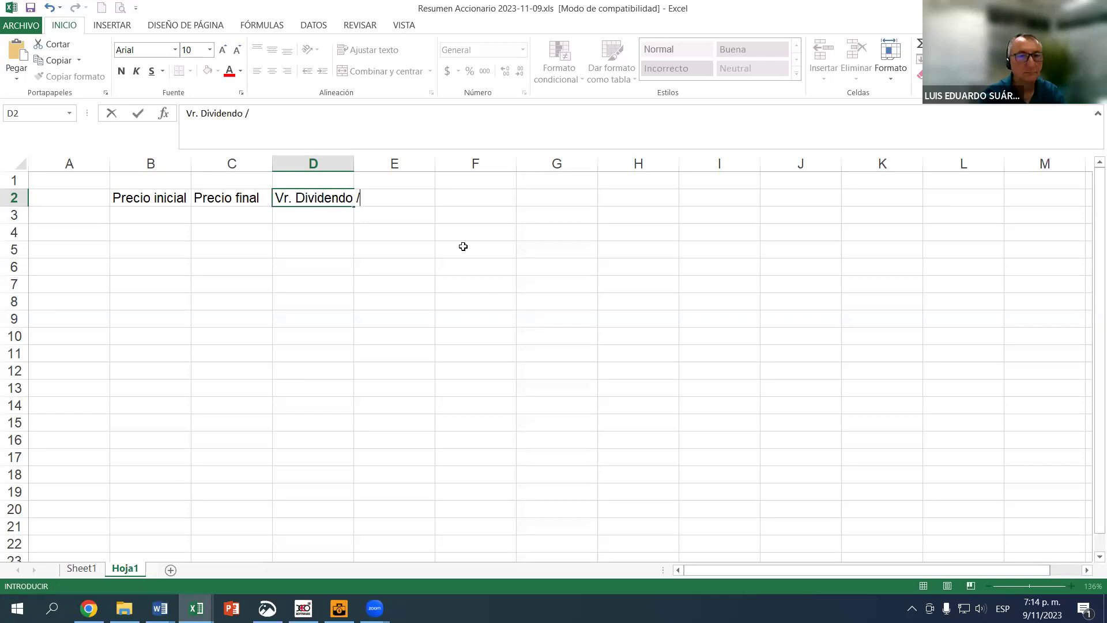
{"action": "type", "text": " acción"}
{"action": "key", "text": "Return"}
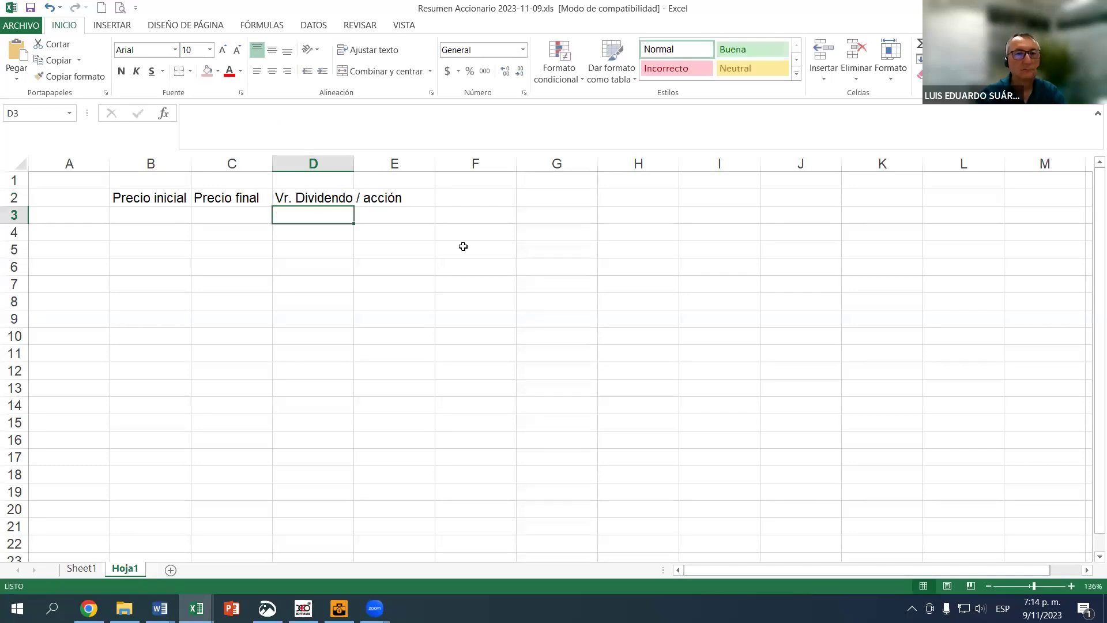
{"action": "key", "text": "Up"}
{"action": "key", "text": "Right"}
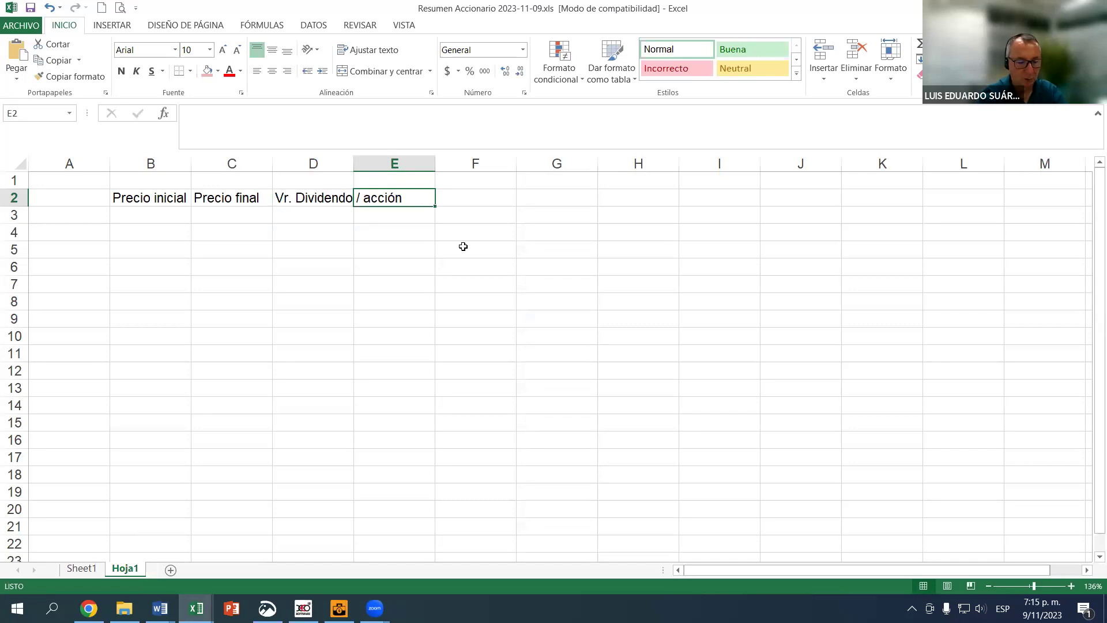
Enter the heading "Utilidad por acción" in E2 and move on to F2
{"action": "type", "text": "Utilidad por acción"}
{"action": "key", "text": "Return"}
{"action": "key", "text": "Up"}
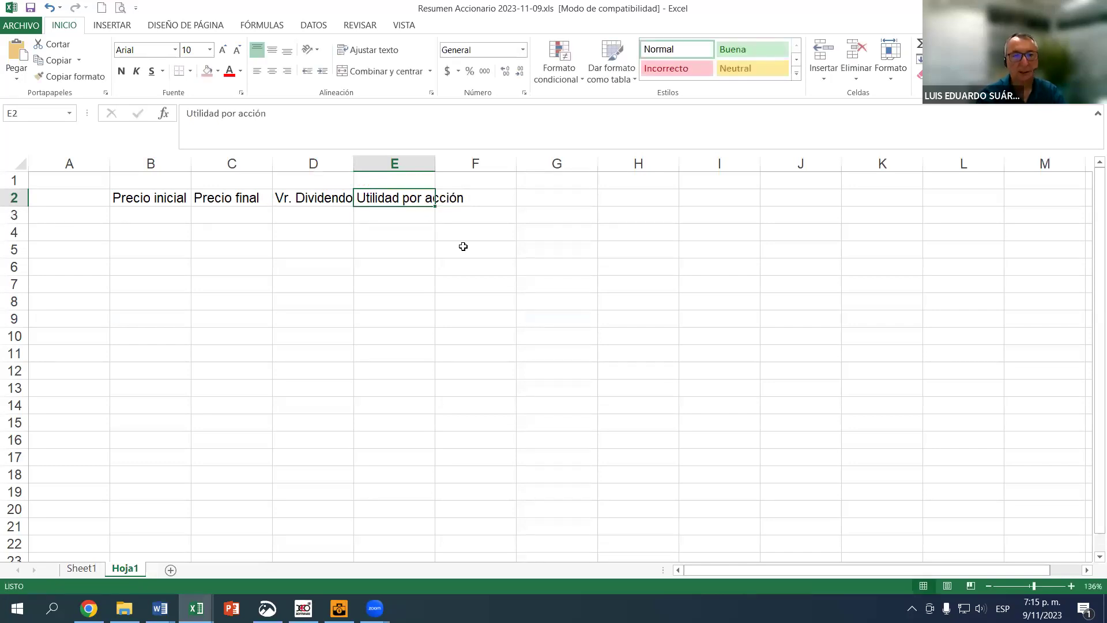
{"action": "key", "text": "Right"}
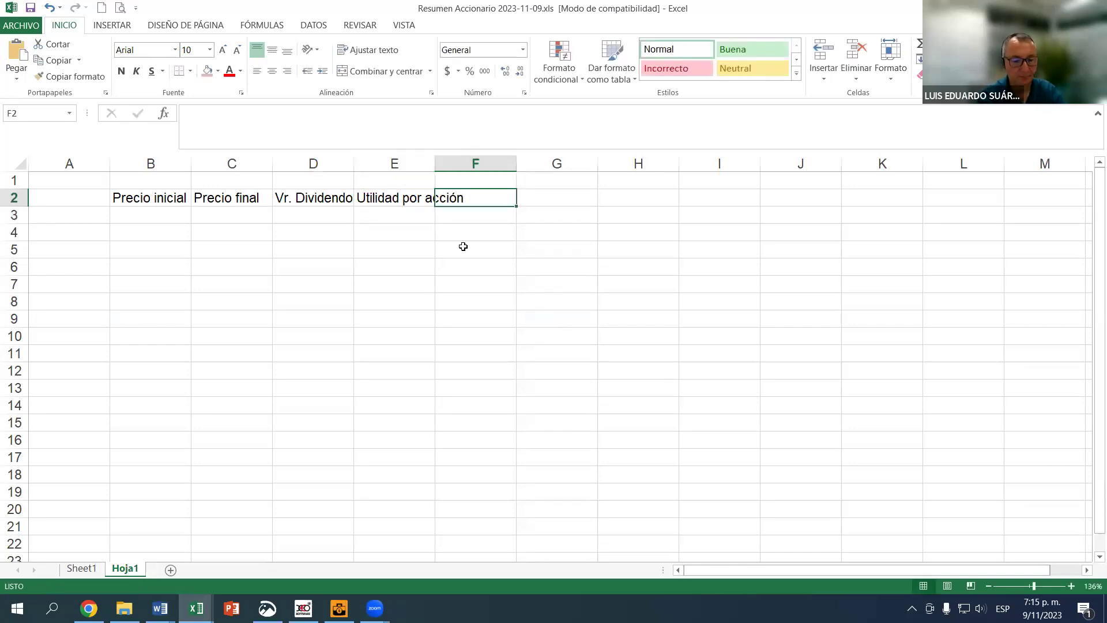
Enter the heading "Vr. Libros / acción" in F2
{"action": "type", "text": "V"}
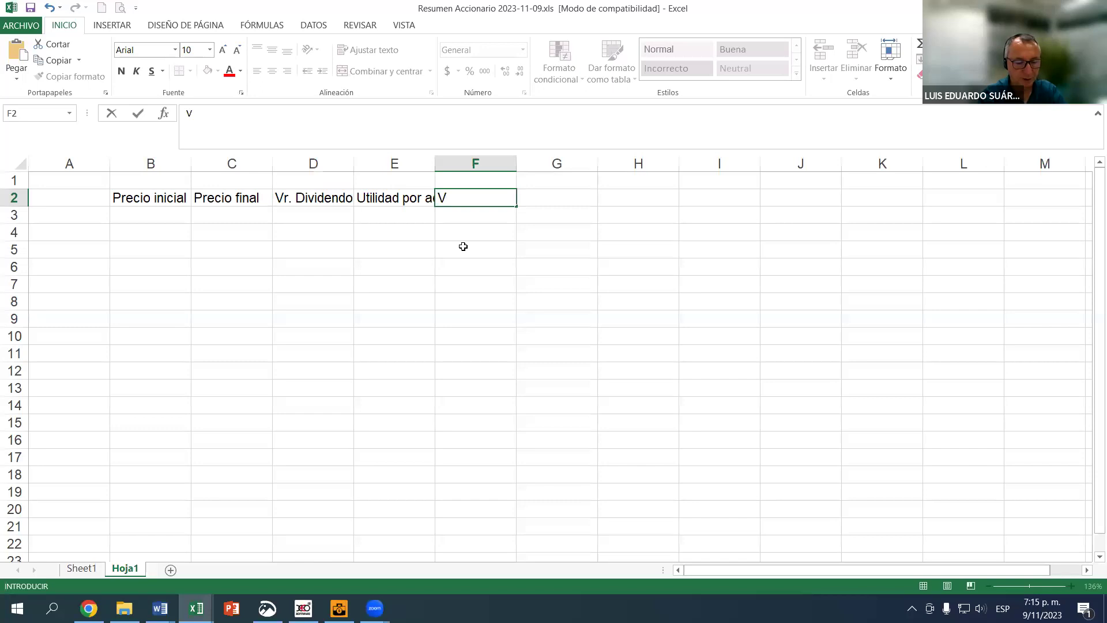
{"action": "type", "text": "r. libr"}
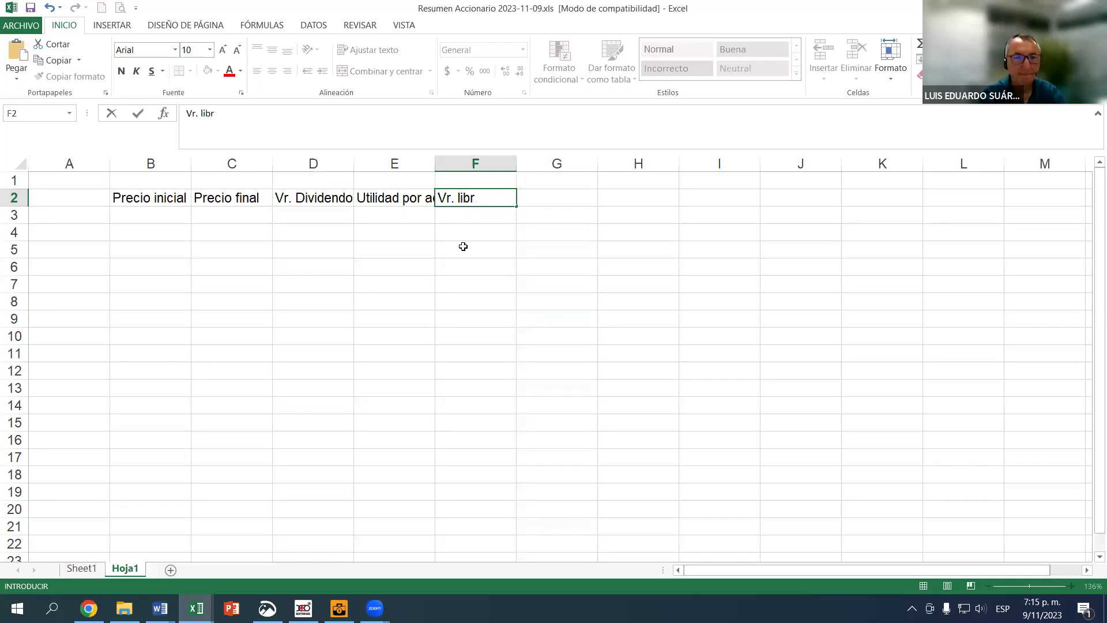
{"action": "type", "text": "os / "}
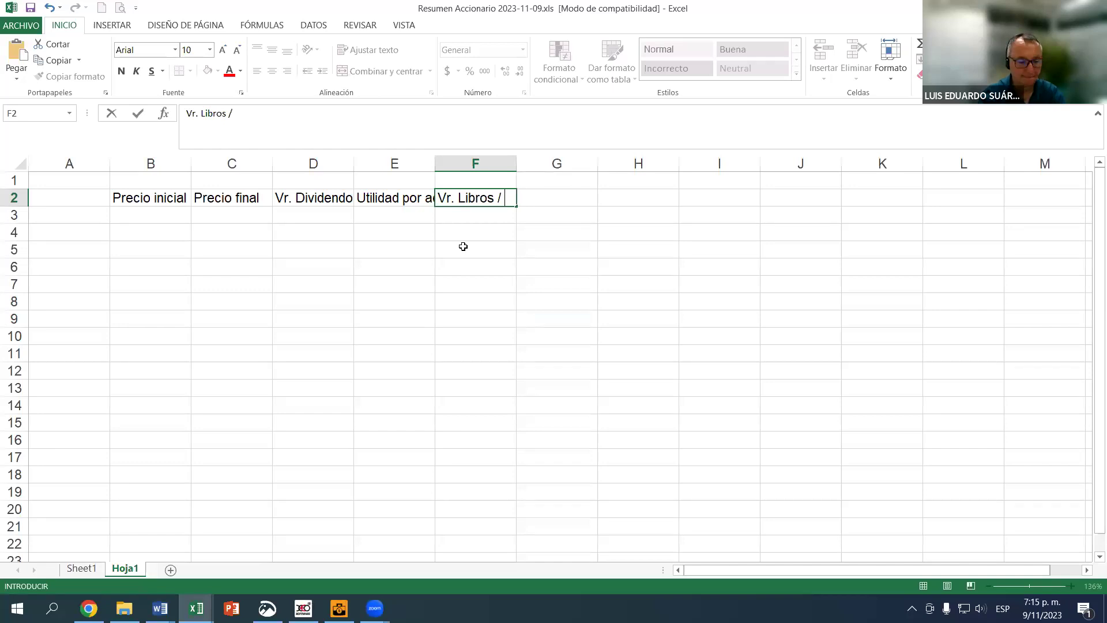
{"action": "type", "text": "acción"}
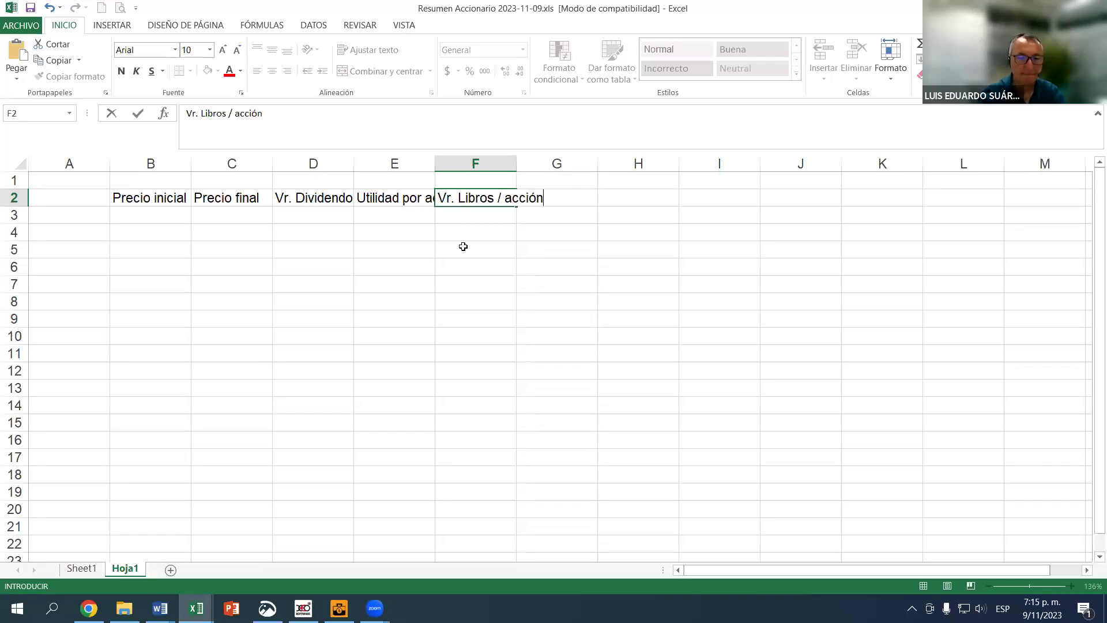
{"action": "key", "text": "Return"}
Enter the stock name "BBVA" in A3 as the first row label and move on to A4
{"action": "key", "text": "Left"}
{"action": "key", "text": "Left"}
{"action": "key", "text": "Left"}
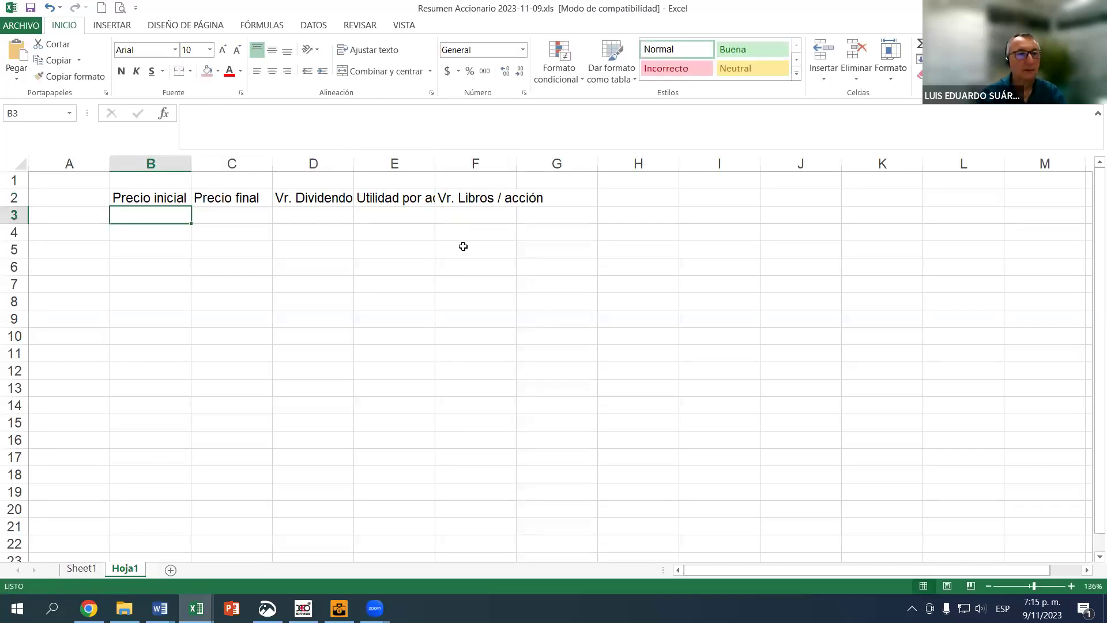
{"action": "type", "text": "BBVA"}
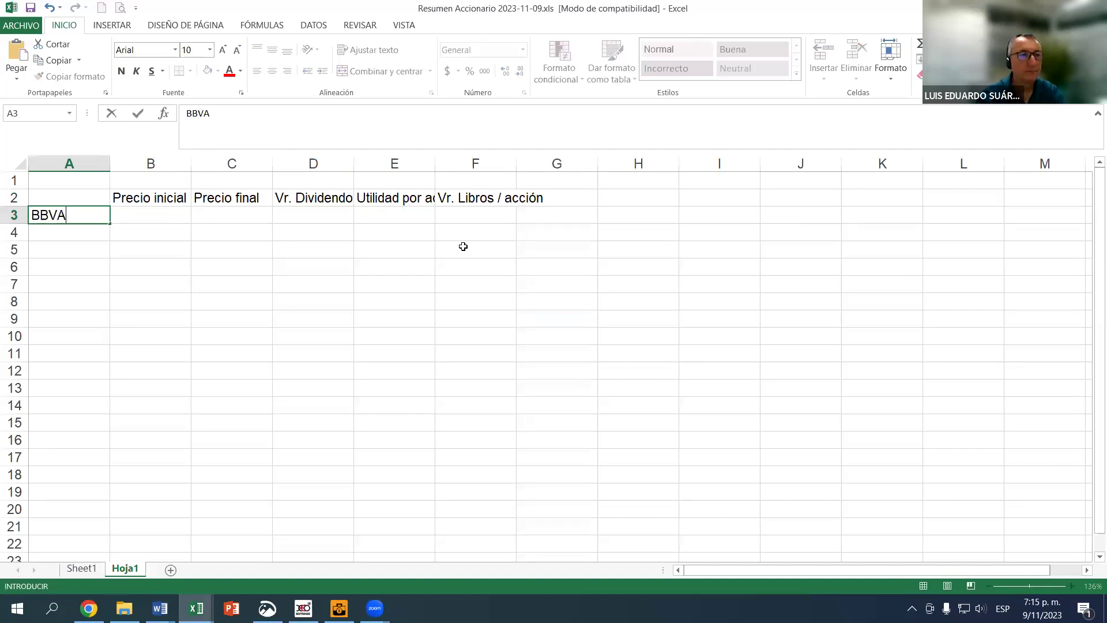
{"action": "key", "text": "Up"}
{"action": "key", "text": "Down"}
{"action": "key", "text": "Down"}
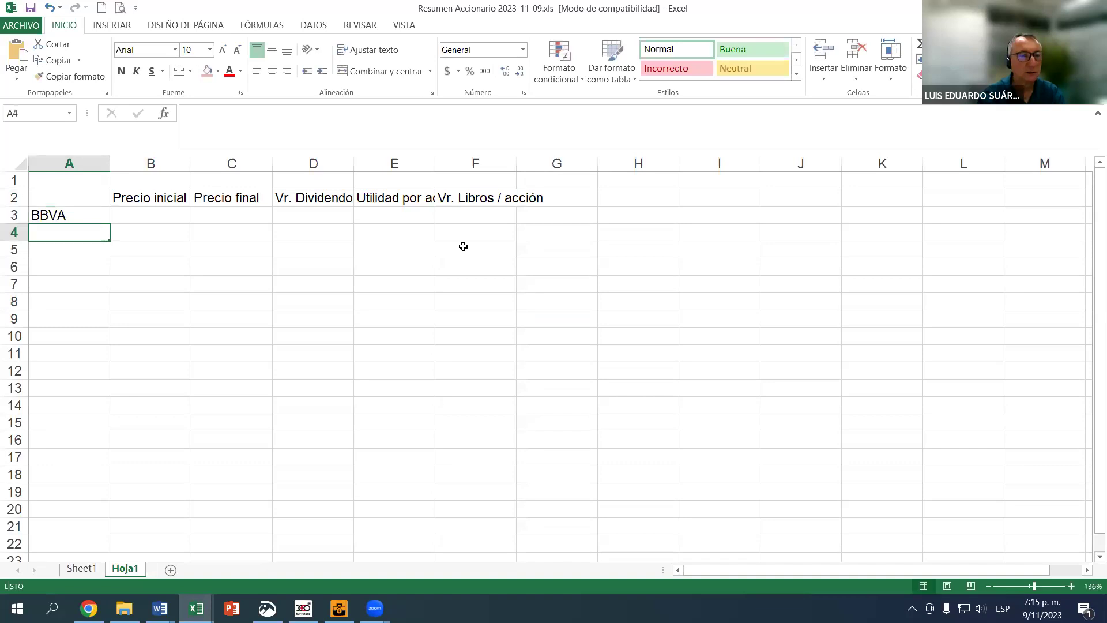
Enter the stock name "ECOPETROL" in A4 below BBVA
{"action": "type", "text": "E"}
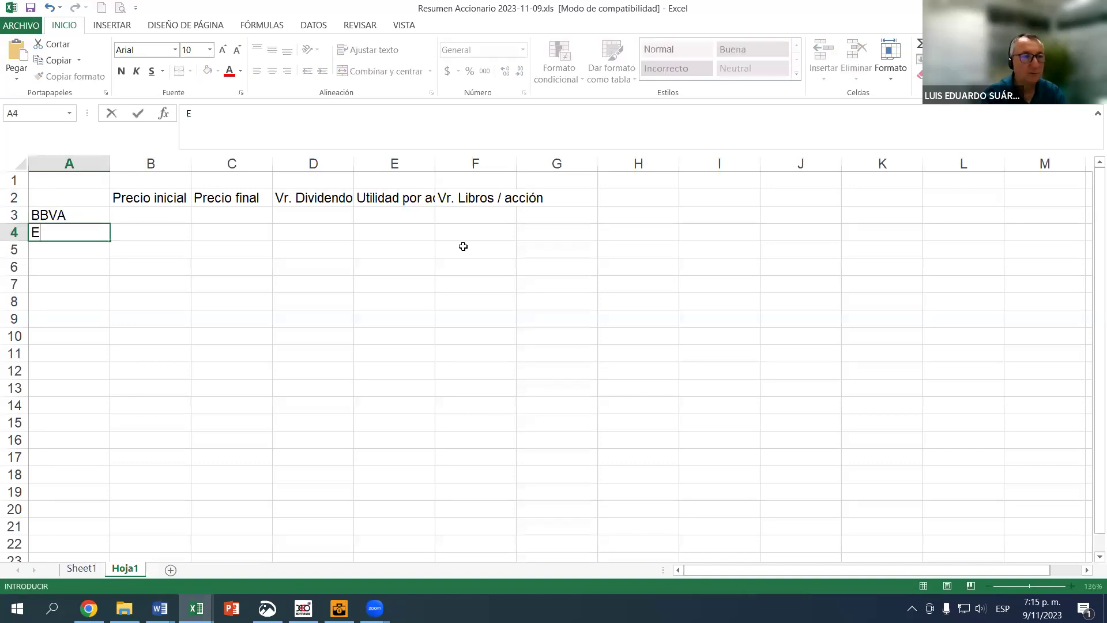
{"action": "type", "text": "COPTE"}
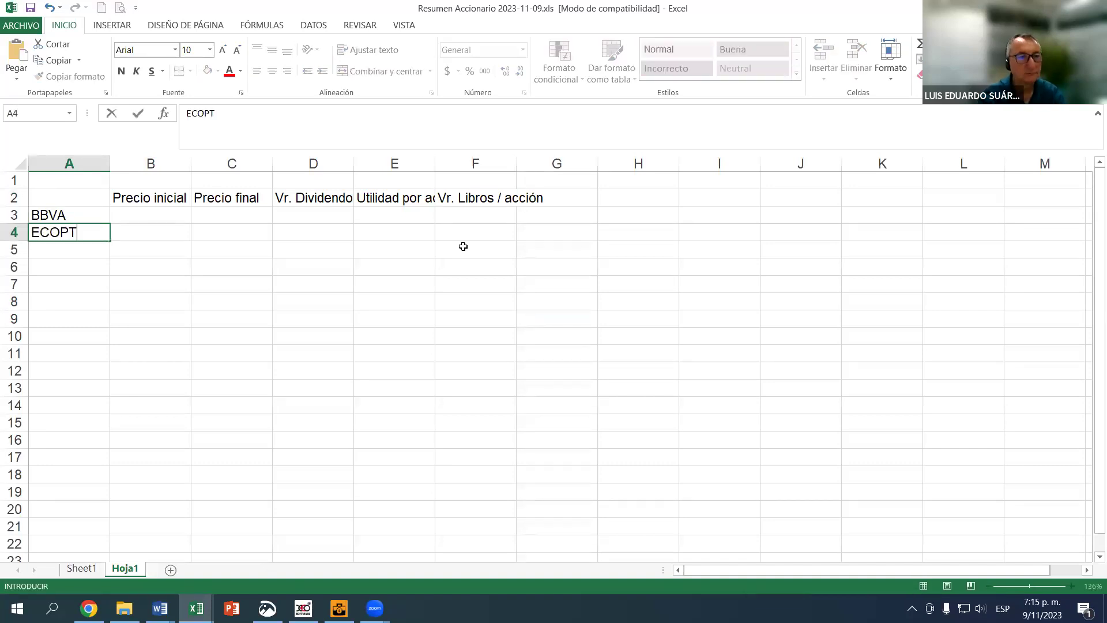
{"action": "key", "text": "BackSpace"}
{"action": "key", "text": "BackSpace"}
{"action": "type", "text": "R"}
{"action": "key", "text": "BackSpace"}
{"action": "type", "text": "ETROL"}
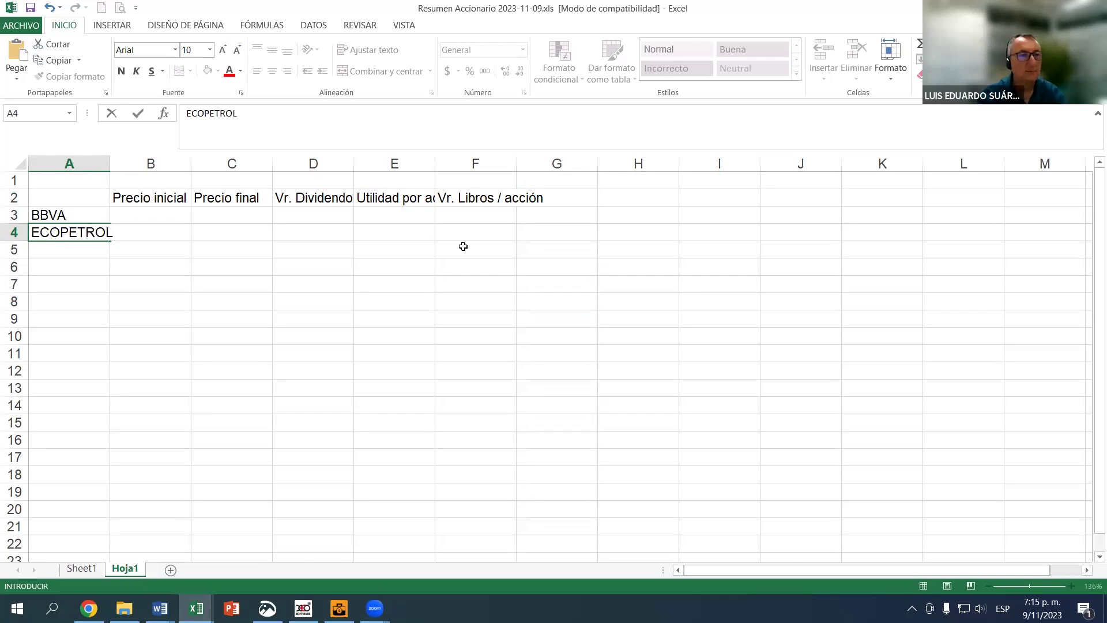
{"action": "key", "text": "Return"}
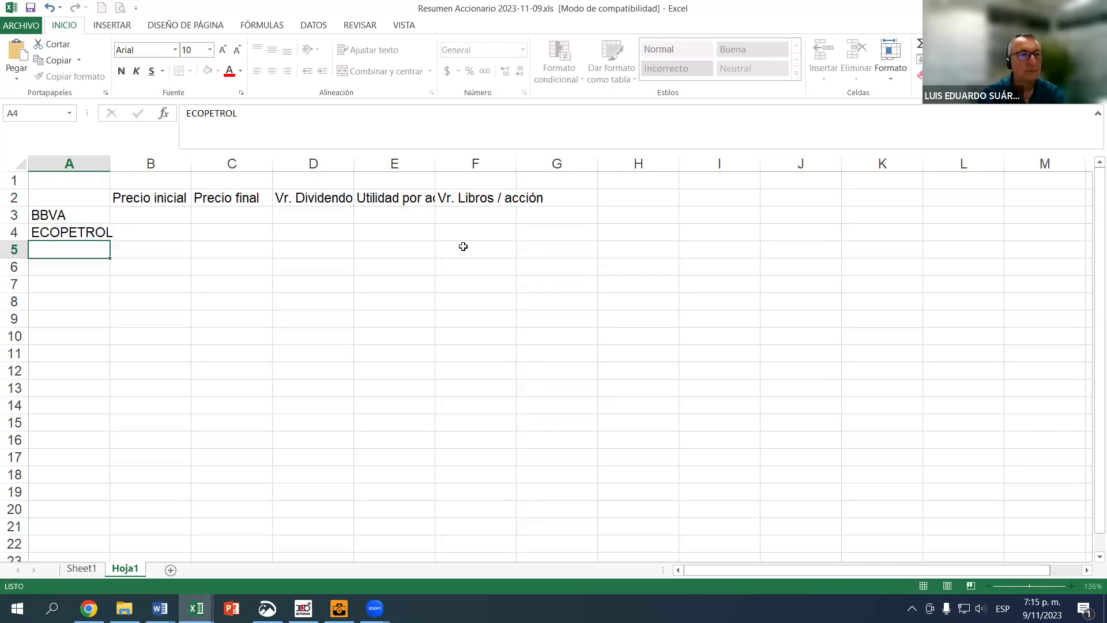
Enter the stock name "ISA" in A5 and autofit column A to its longest label
{"action": "type", "text": "ISA"}
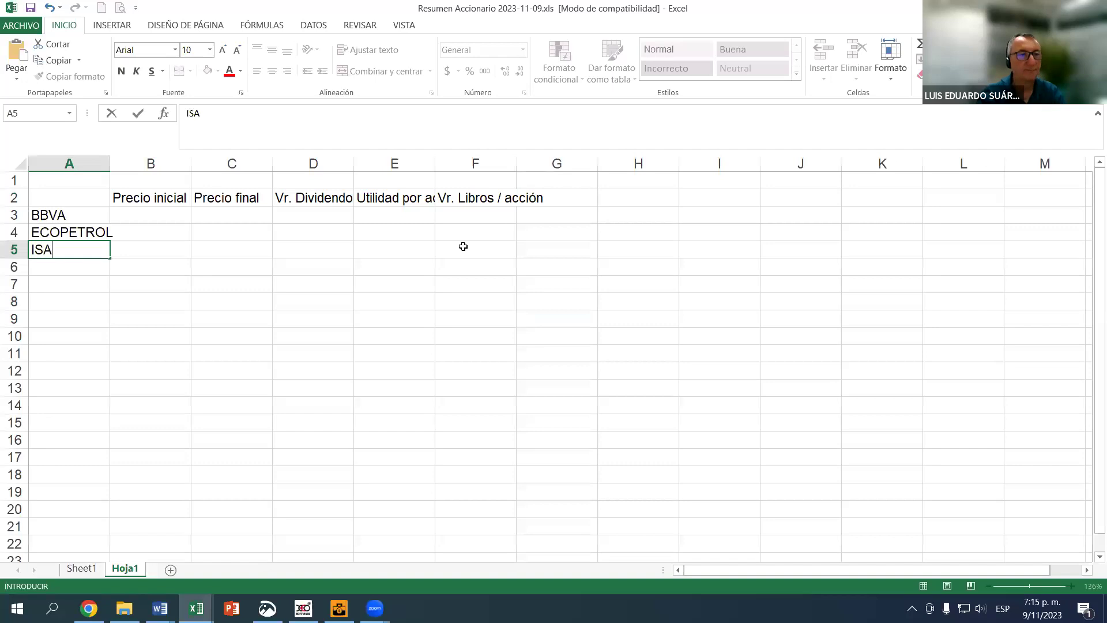
{"action": "key", "text": "Return"}
{"action": "key", "text": "Up"}
{"action": "key", "text": "Up"}
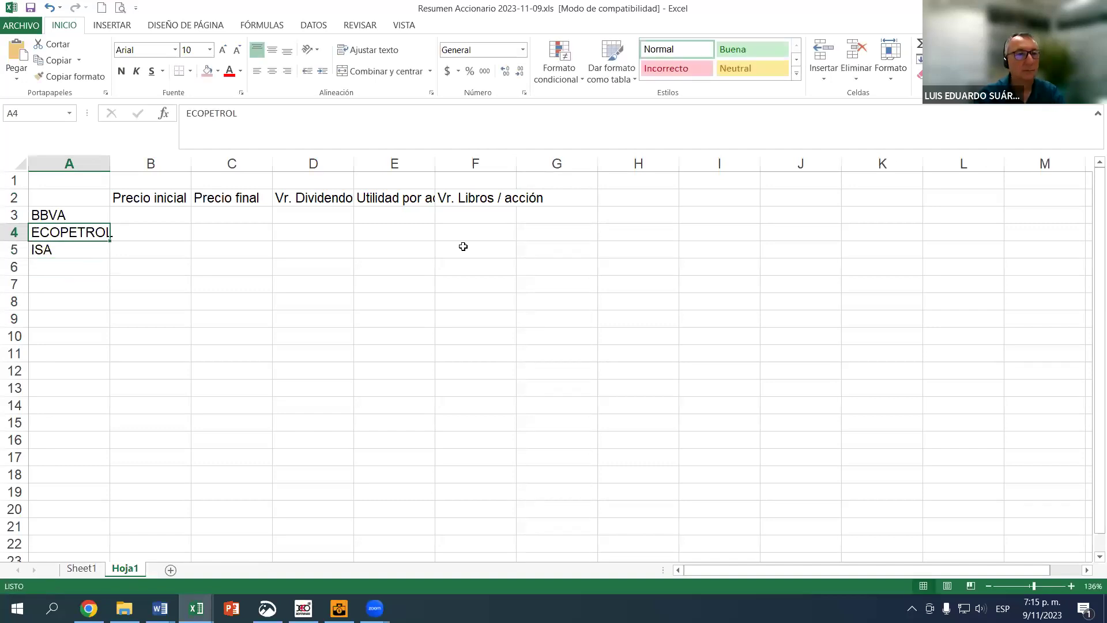
{"action": "double_click", "coordinate": [110, 166]}
Apply all borders to the range B2:G5 and to the stock names in A3:A5
{"action": "left_click_drag", "start_coordinate": [154, 193], "coordinate": [541, 244]}
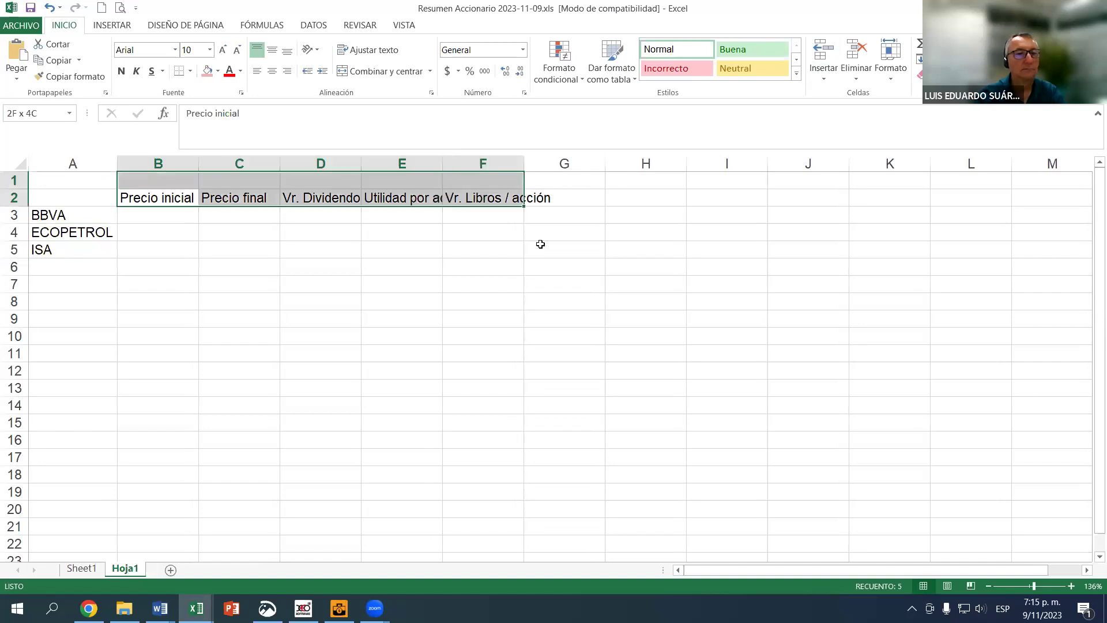
{"action": "key", "text": "shift+Down"}
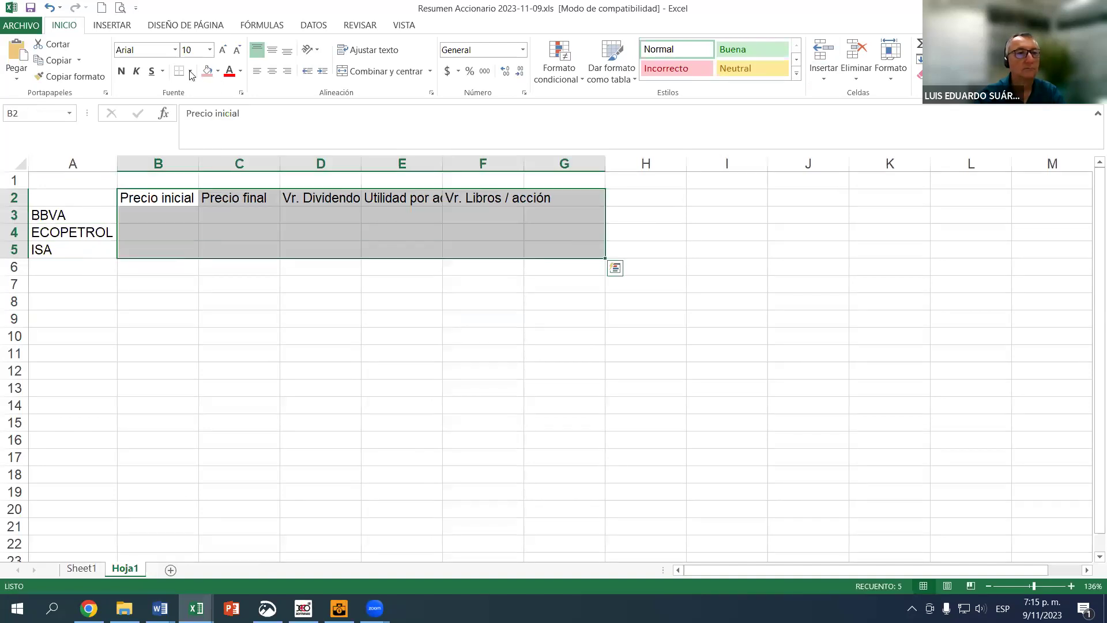
{"action": "left_click", "coordinate": [190, 71]}
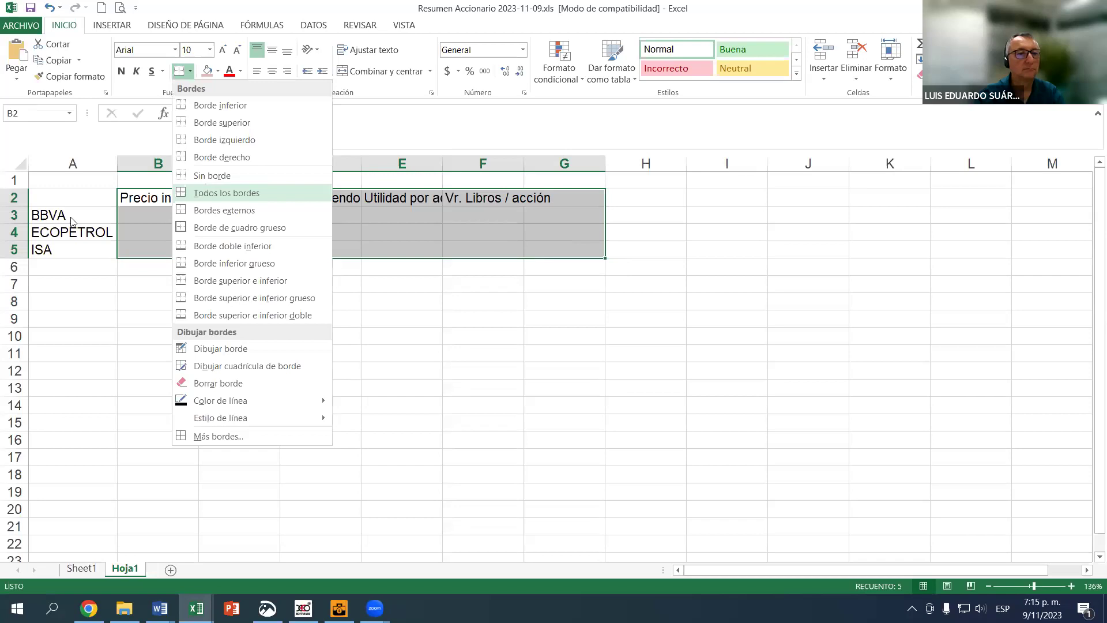
{"action": "left_click", "coordinate": [259, 190]}
{"action": "left_click_drag", "start_coordinate": [69, 215], "coordinate": [69, 249]}
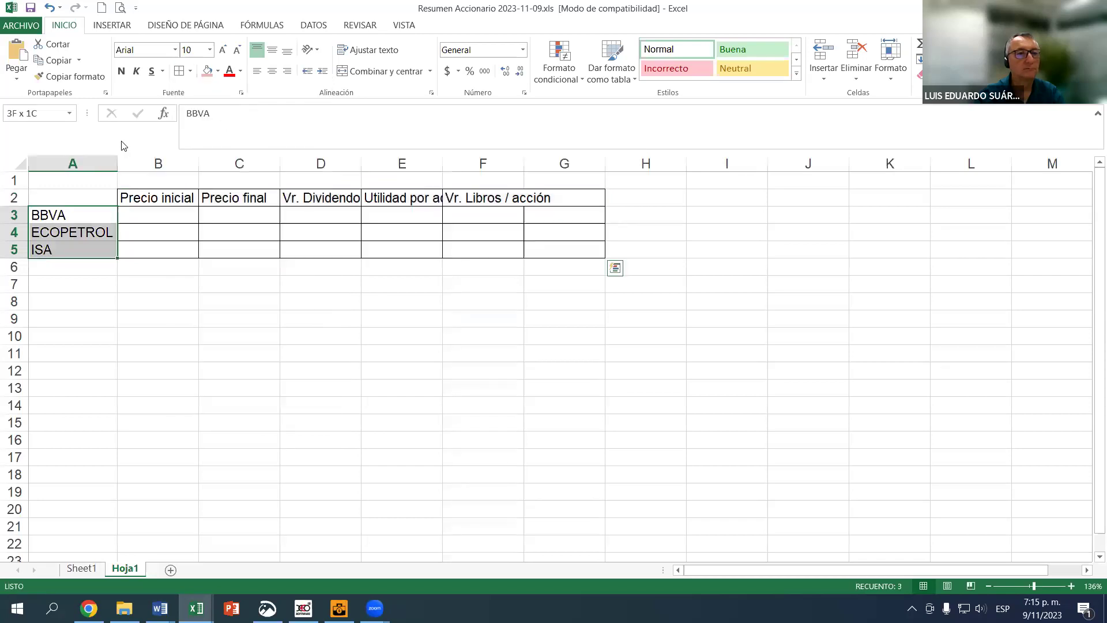
Wrap the text of the headings "Utilidad por acción" in E2 and "Vr. Libros / acción" in F2
{"action": "left_click", "coordinate": [180, 202]}
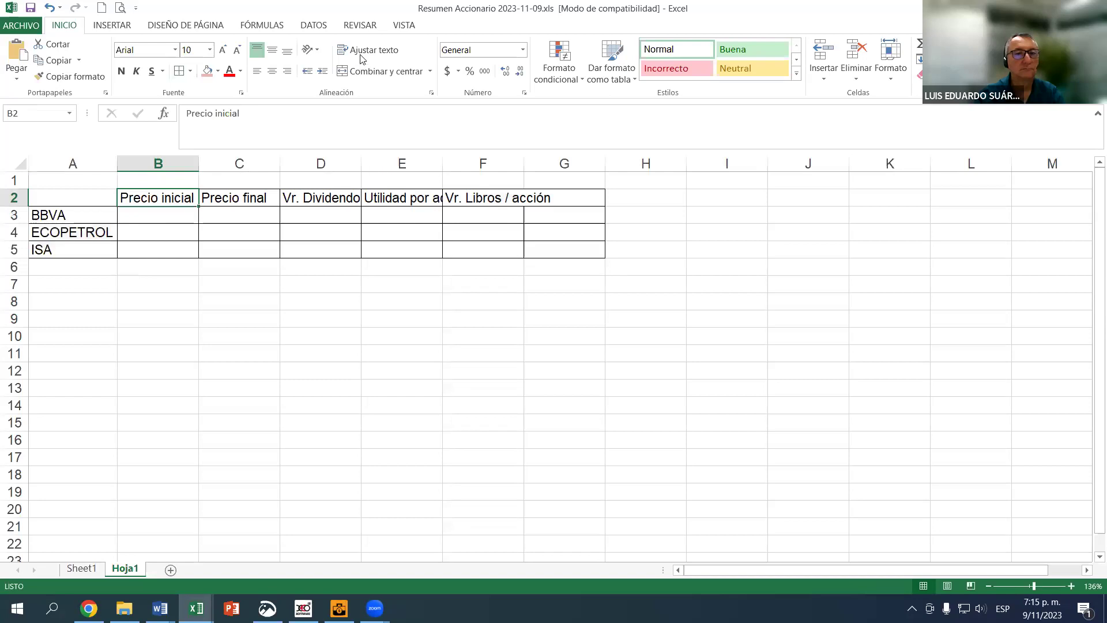
{"action": "key", "text": "Right"}
{"action": "key", "text": "Right"}
{"action": "key", "text": "Right"}
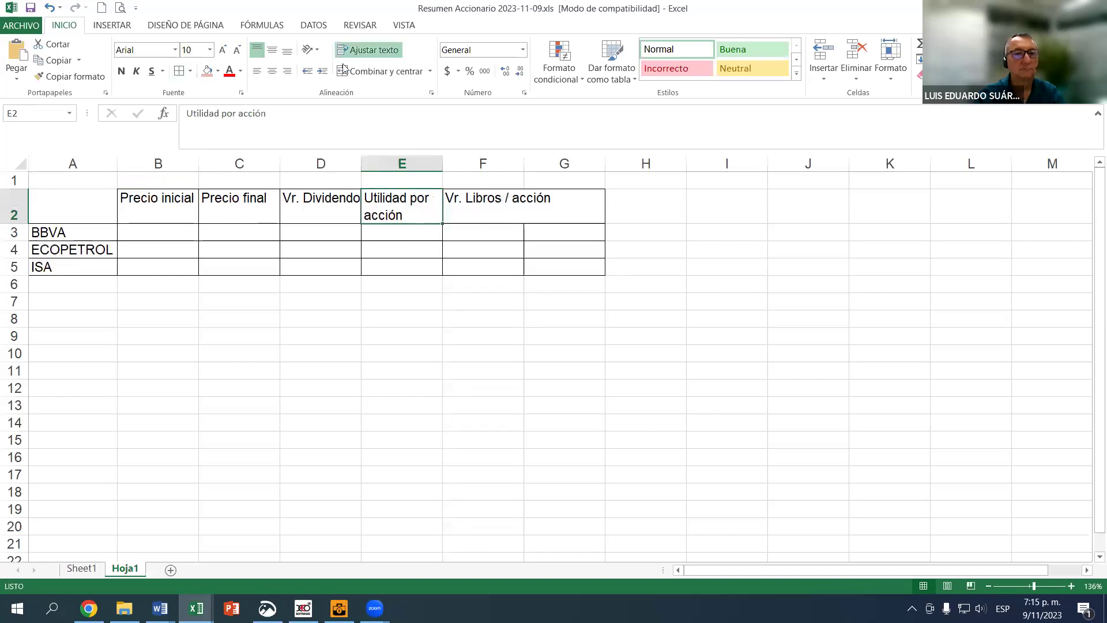
{"action": "key", "text": "Right"}
{"action": "key", "text": "F4"}
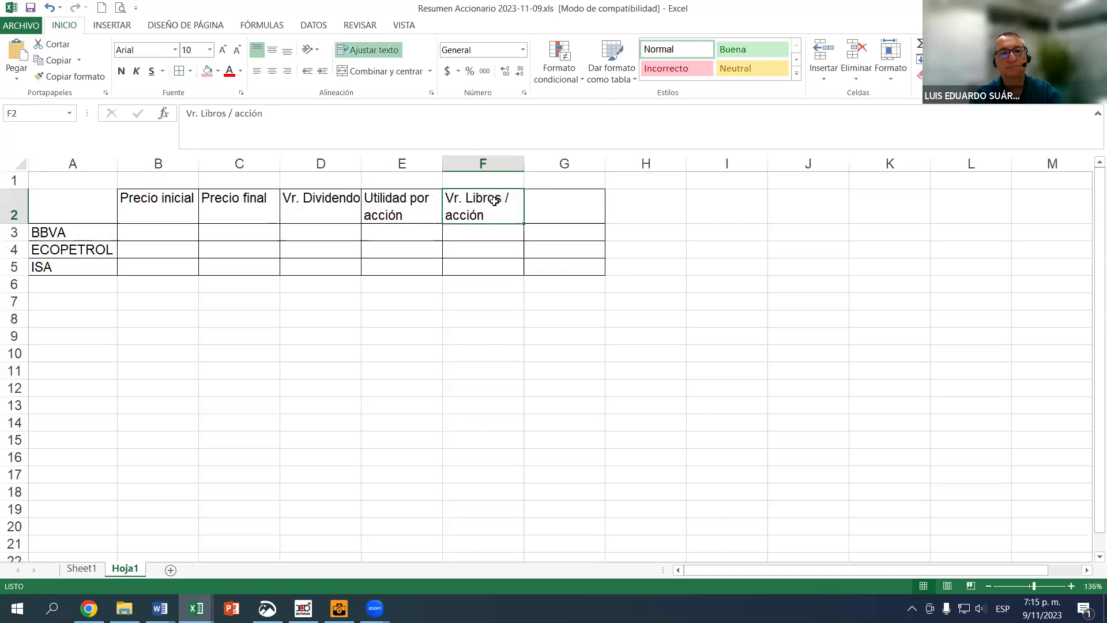
Try horizontal centring on the heading cells B2:H2, remove it, and align them vertically to the middle instead
{"action": "key", "text": "Right"}
{"action": "key", "text": "Left"}
{"action": "key", "text": "Left"}
{"action": "key", "text": "Left"}
{"action": "key", "text": "Left"}
{"action": "key", "text": "Left"}
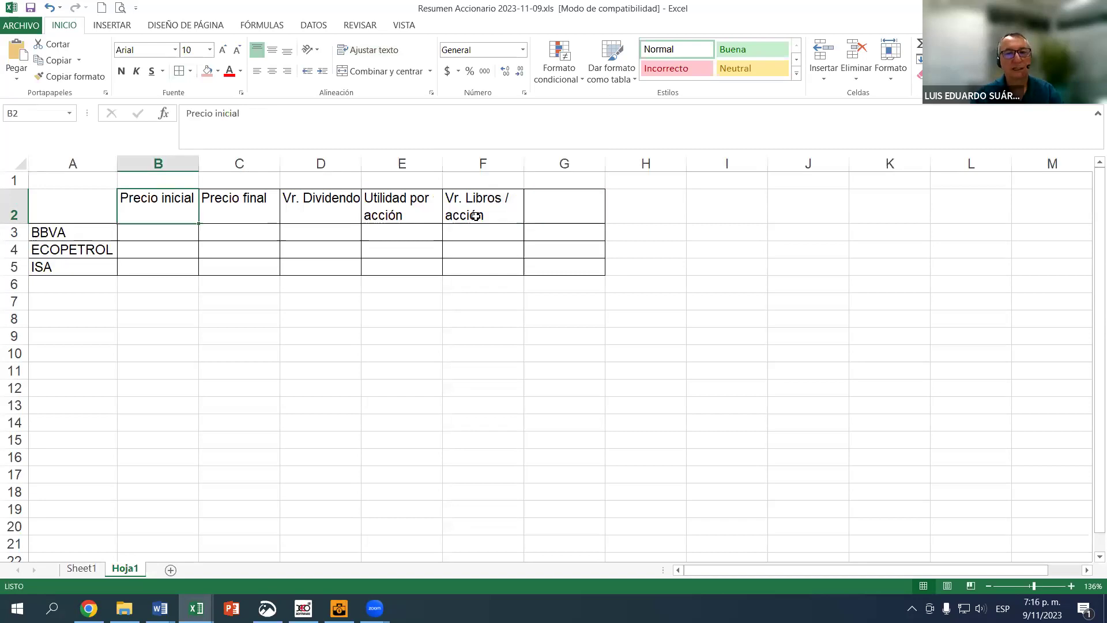
{"action": "key", "text": "shift+Right"}
{"action": "key", "text": "shift+Right"}
{"action": "key", "text": "shift+Right"}
{"action": "key", "text": "shift+Right"}
{"action": "key", "text": "shift+Right"}
{"action": "left_click", "coordinate": [632, 212], "text": "shift"}
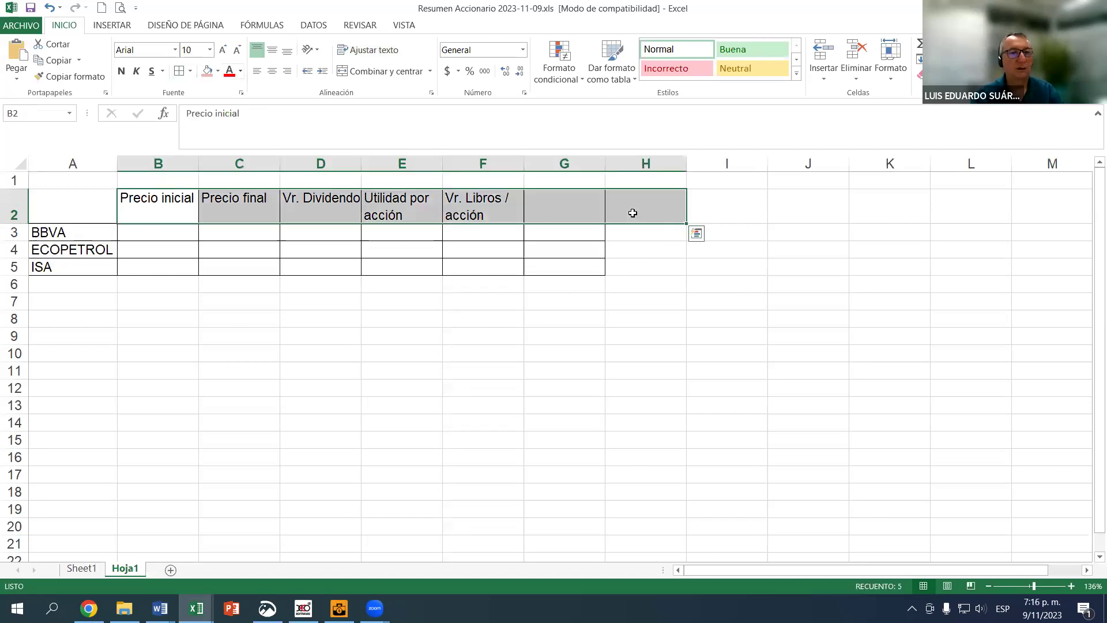
{"action": "left_click", "coordinate": [270, 70]}
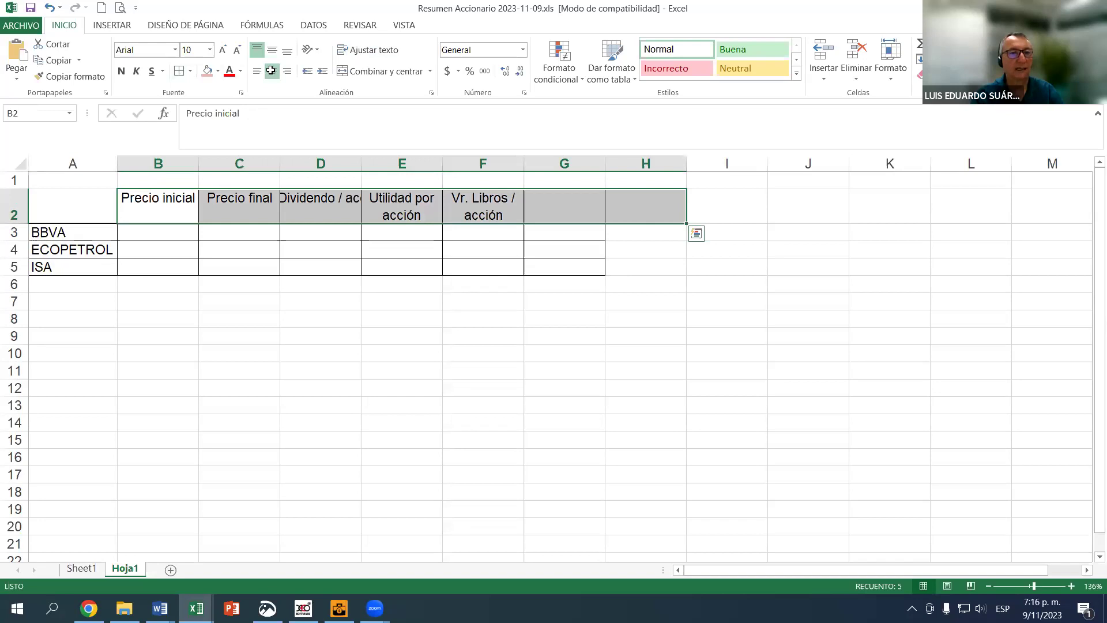
{"action": "left_click", "coordinate": [271, 70]}
{"action": "left_click", "coordinate": [272, 50]}
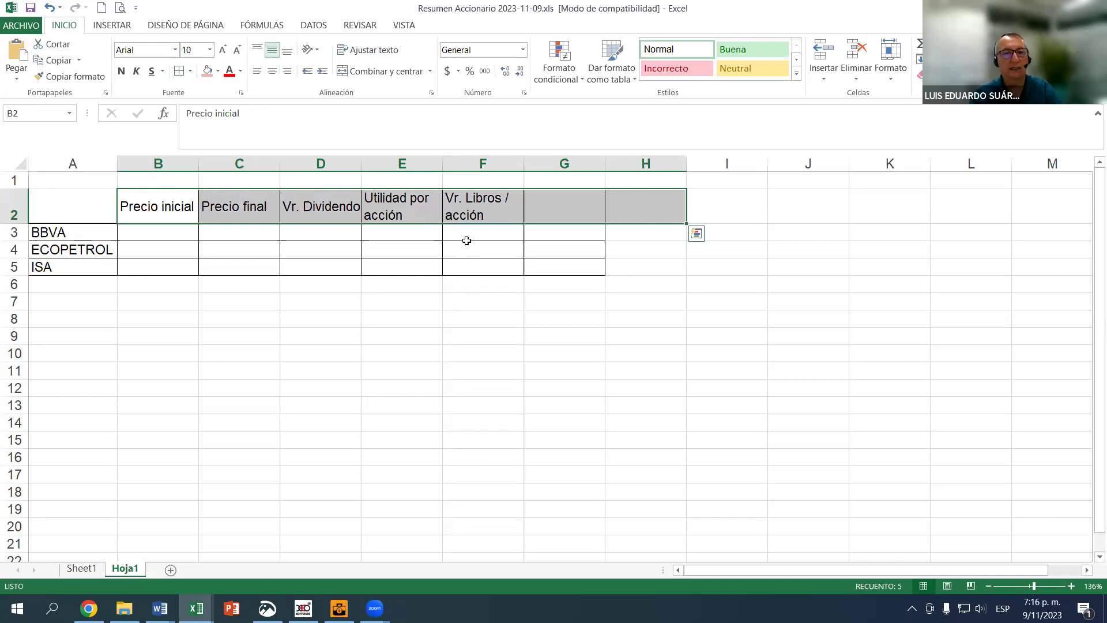
Make the heading cells B2:H2 bold and centre them both horizontally and vertically
{"action": "left_click", "coordinate": [471, 217]}
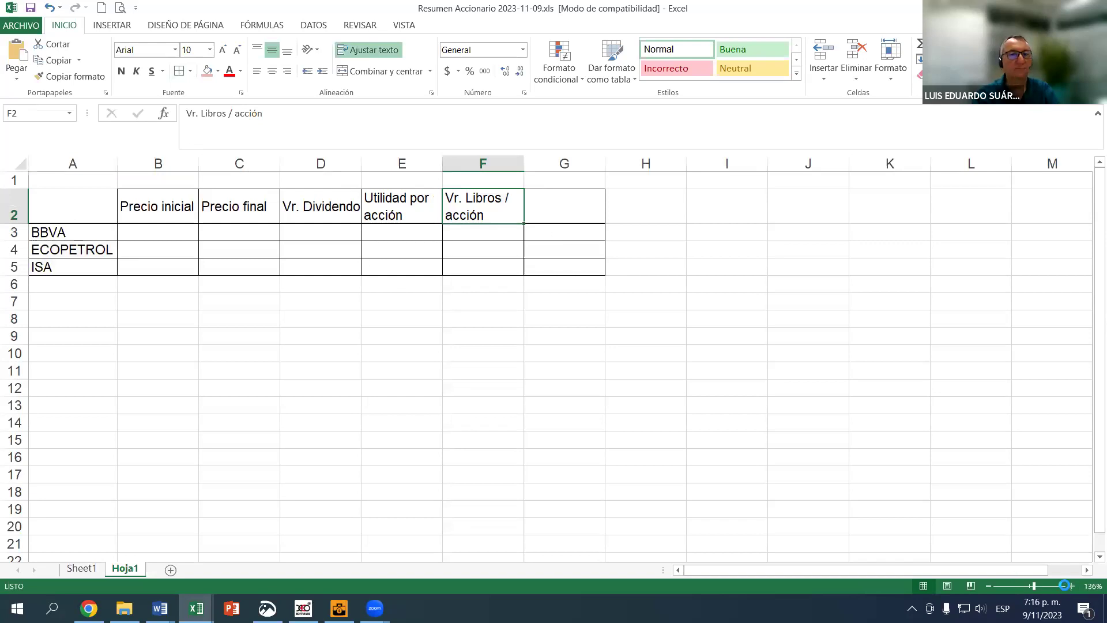
{"action": "left_click", "coordinate": [1064, 585]}
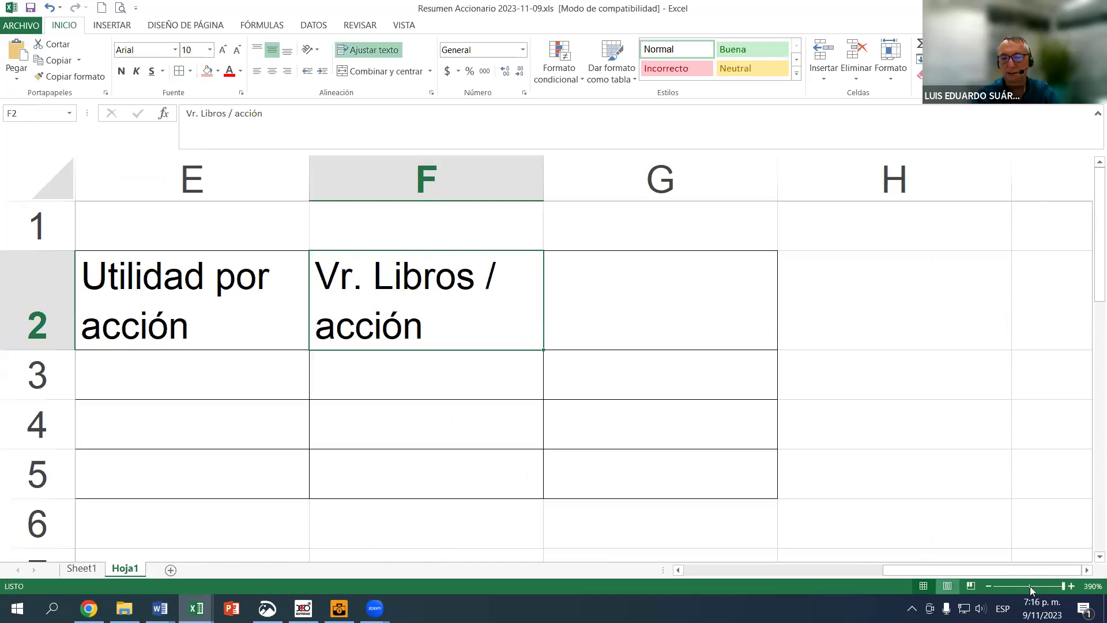
{"action": "left_click_drag", "start_coordinate": [1030, 585], "coordinate": [1028, 586]}
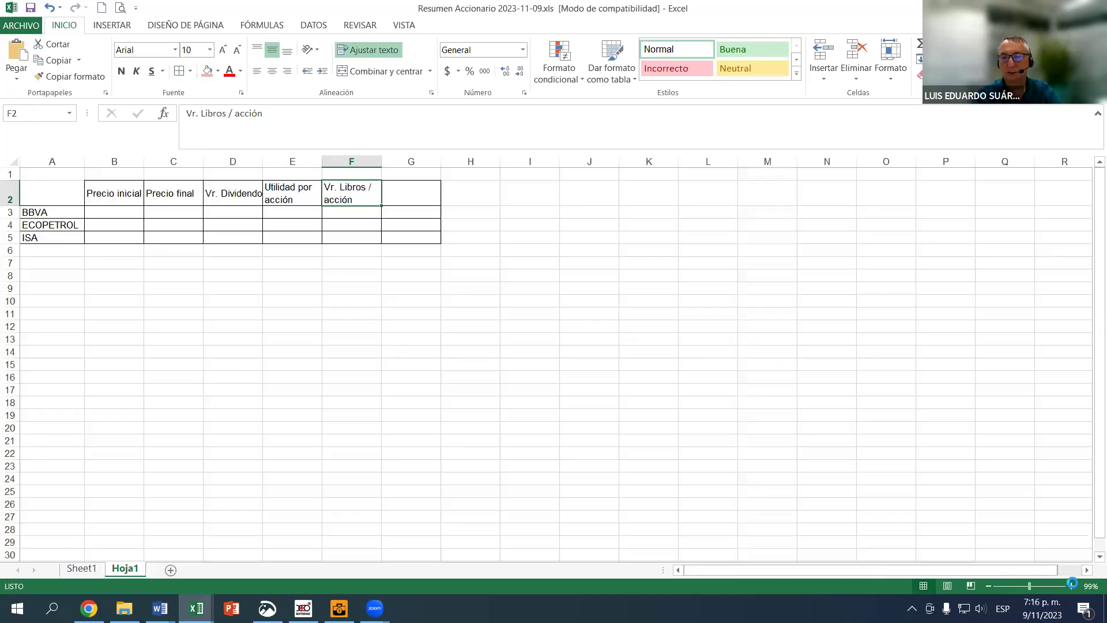
{"action": "left_click_drag", "start_coordinate": [1027, 586], "coordinate": [1039, 587]}
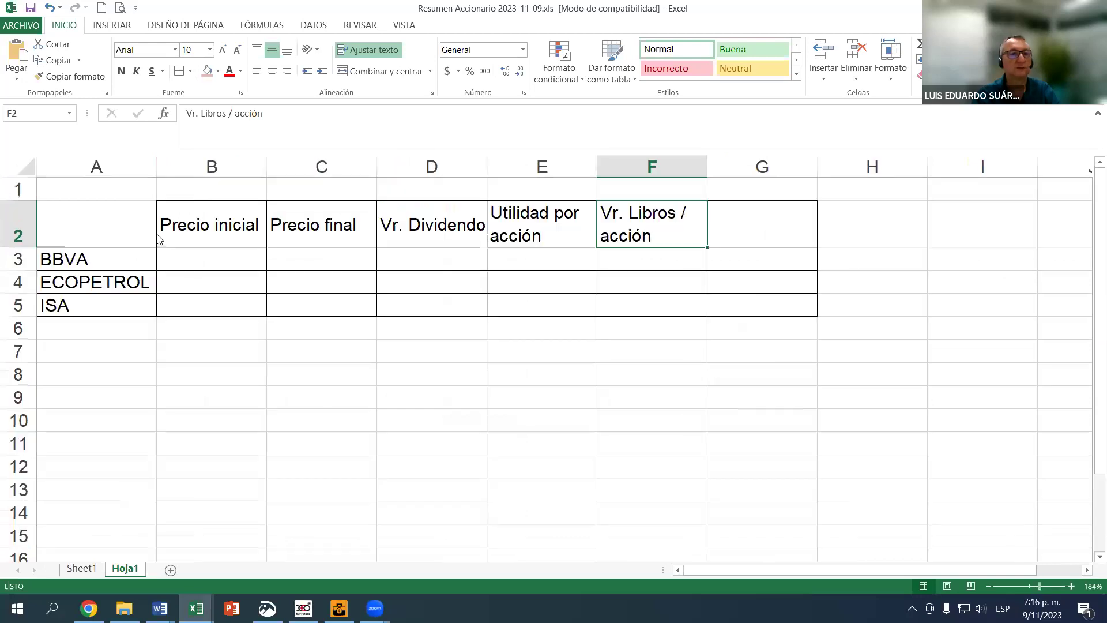
{"action": "left_click_drag", "start_coordinate": [211, 225], "coordinate": [849, 240]}
{"action": "key", "text": "ctrl+n"}
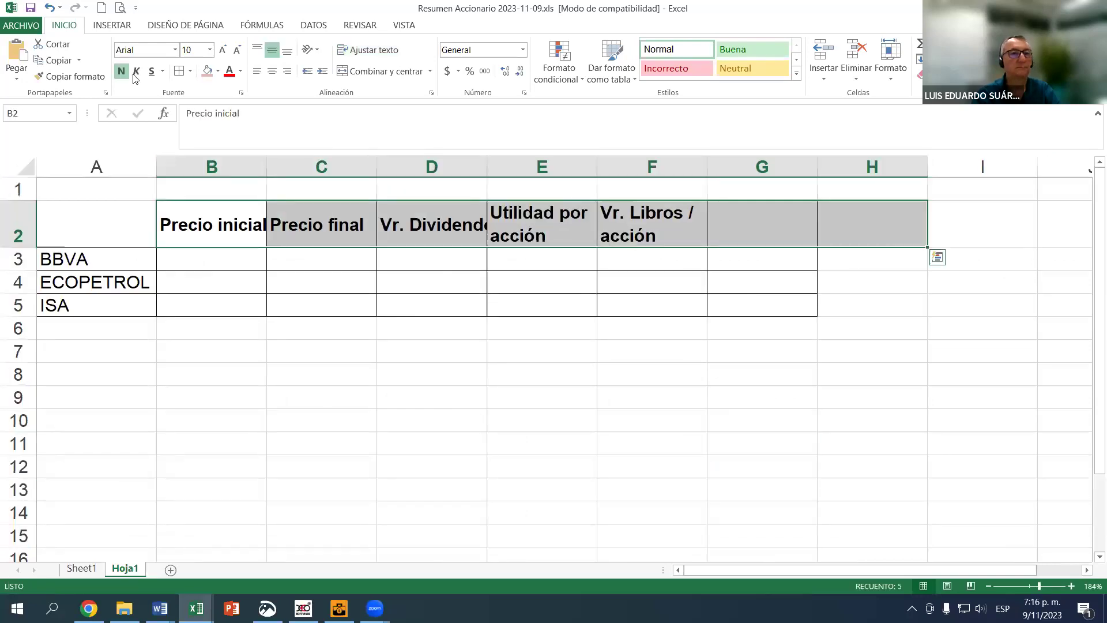
{"action": "left_click", "coordinate": [272, 71]}
{"action": "left_click", "coordinate": [270, 51]}
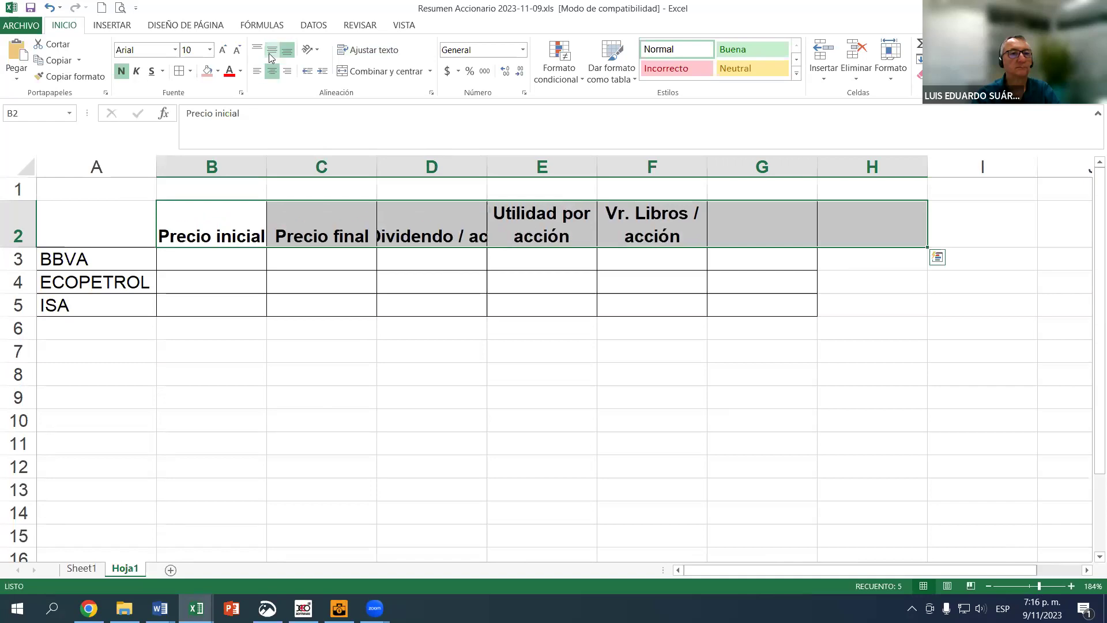
{"action": "left_click", "coordinate": [271, 53]}
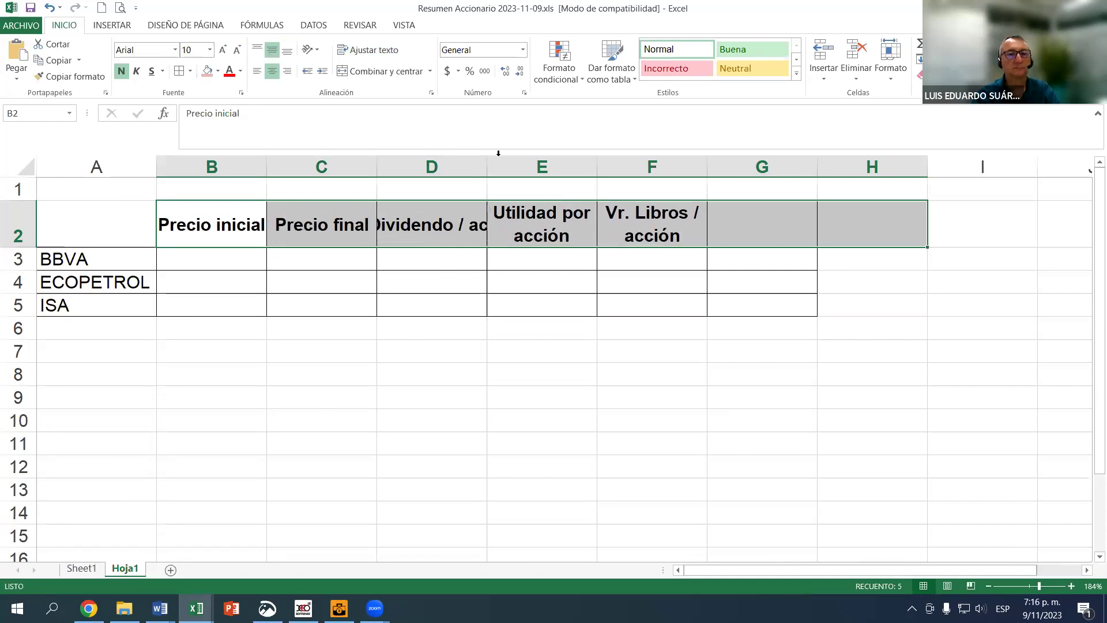
Wrap the text of the heading "Vr. Dividendo / acción" in D2 and widen column D so it fits on two lines
{"action": "key", "text": "Down"}
{"action": "key", "text": "Right"}
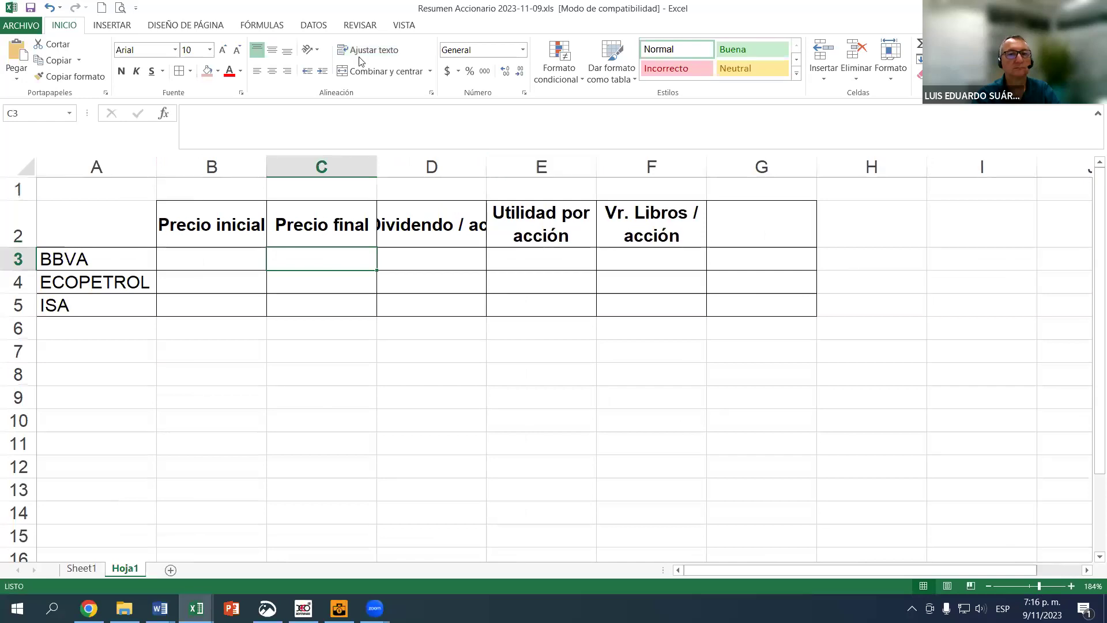
{"action": "key", "text": "Up"}
{"action": "key", "text": "Right"}
{"action": "left_click_drag", "start_coordinate": [485, 161], "coordinate": [499, 166]}
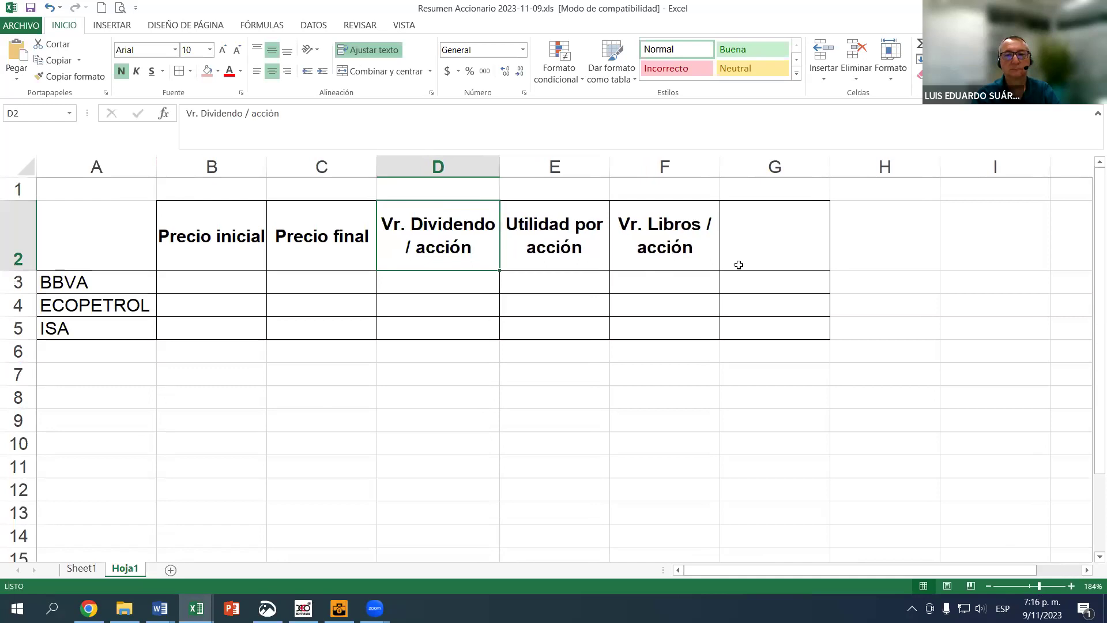
{"action": "key", "text": "Right"}
{"action": "key", "text": "Right"}
{"action": "left_click", "coordinate": [776, 244]}
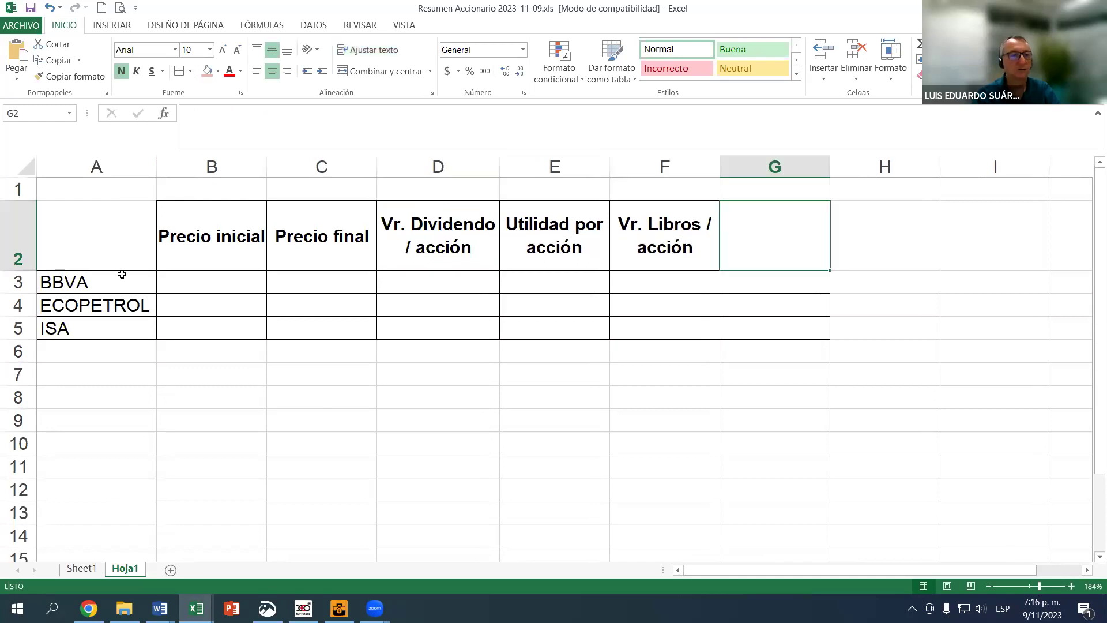
Make the stock names in A3:A5 bold and select the initial price cell for BBVA
{"action": "left_click_drag", "start_coordinate": [87, 282], "coordinate": [80, 324]}
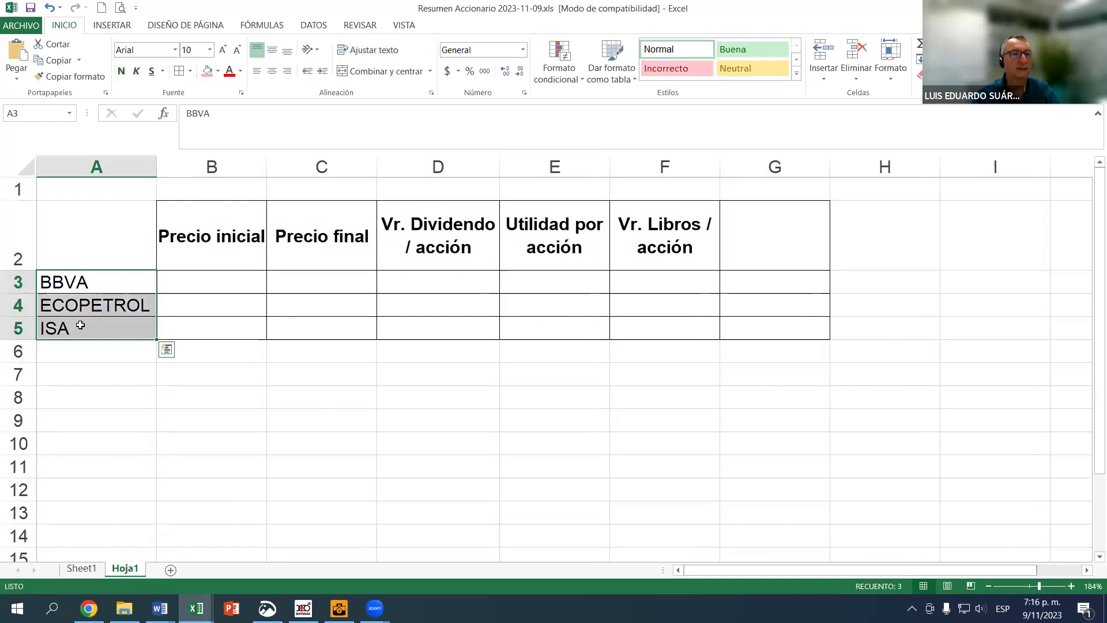
{"action": "left_click", "coordinate": [116, 72]}
{"action": "scroll", "coordinate": [242, 335], "scroll_direction": "down", "scroll_amount": 1}
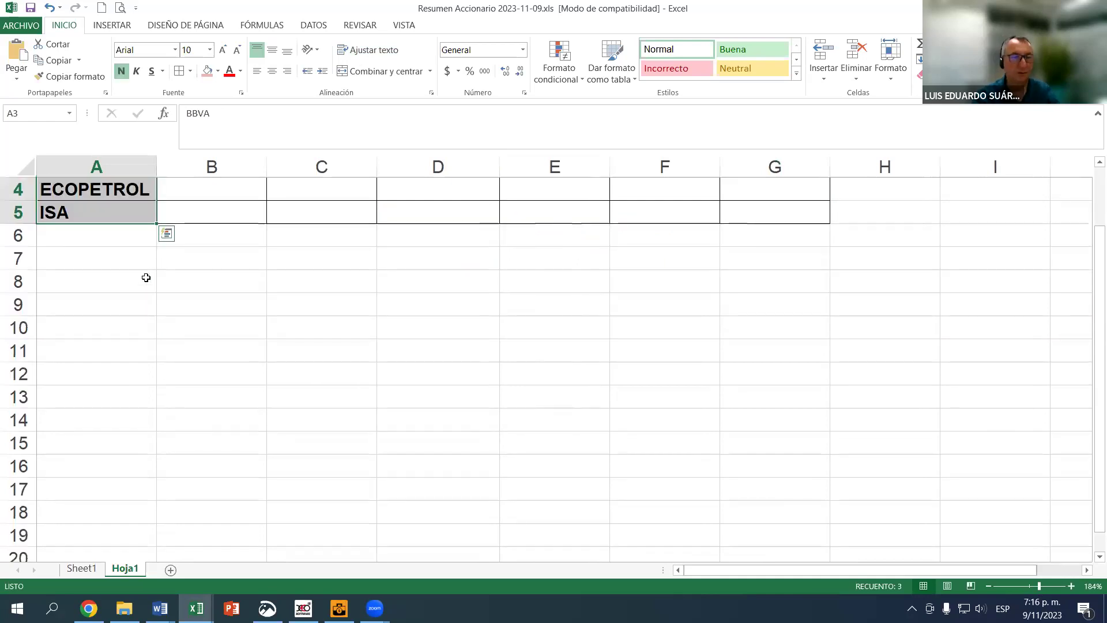
{"action": "scroll", "coordinate": [146, 278], "scroll_direction": "up", "scroll_amount": 1}
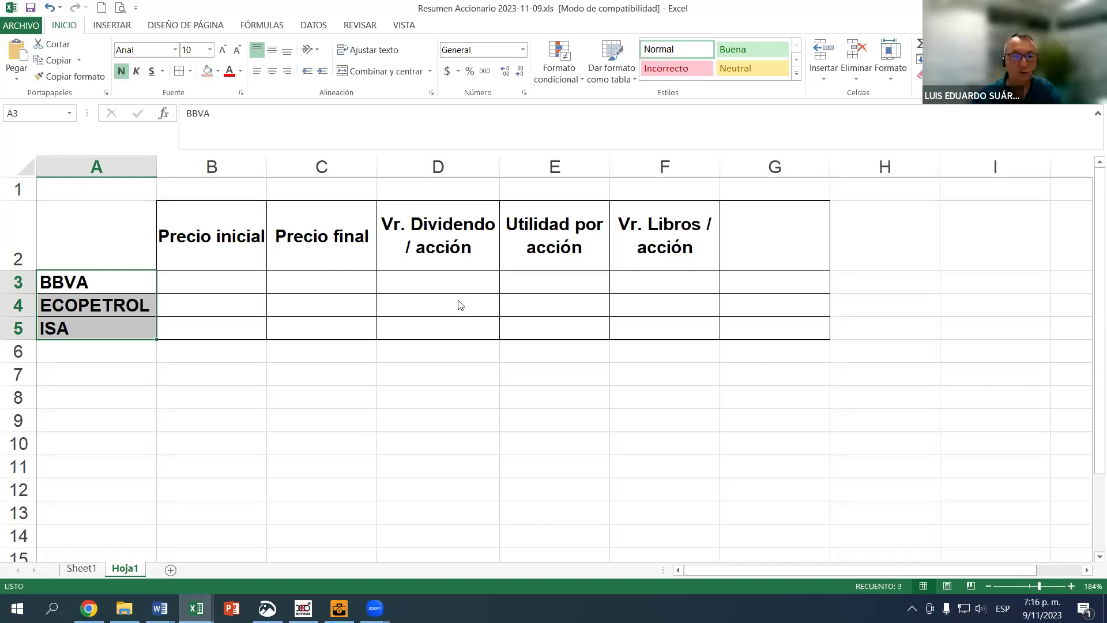
{"action": "left_click", "coordinate": [177, 276]}
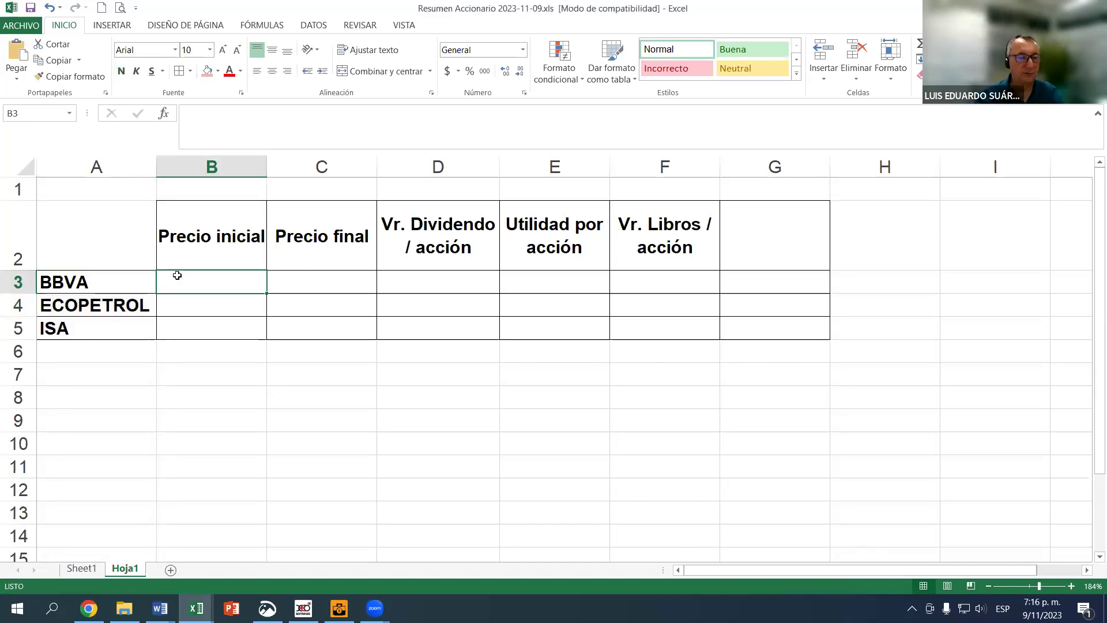
Examine the initial, minimum, maximum and last prices of the stocks in Sheet1, including BBVACOL, ECOPETROL and ISA
{"action": "left_click", "coordinate": [84, 571]}
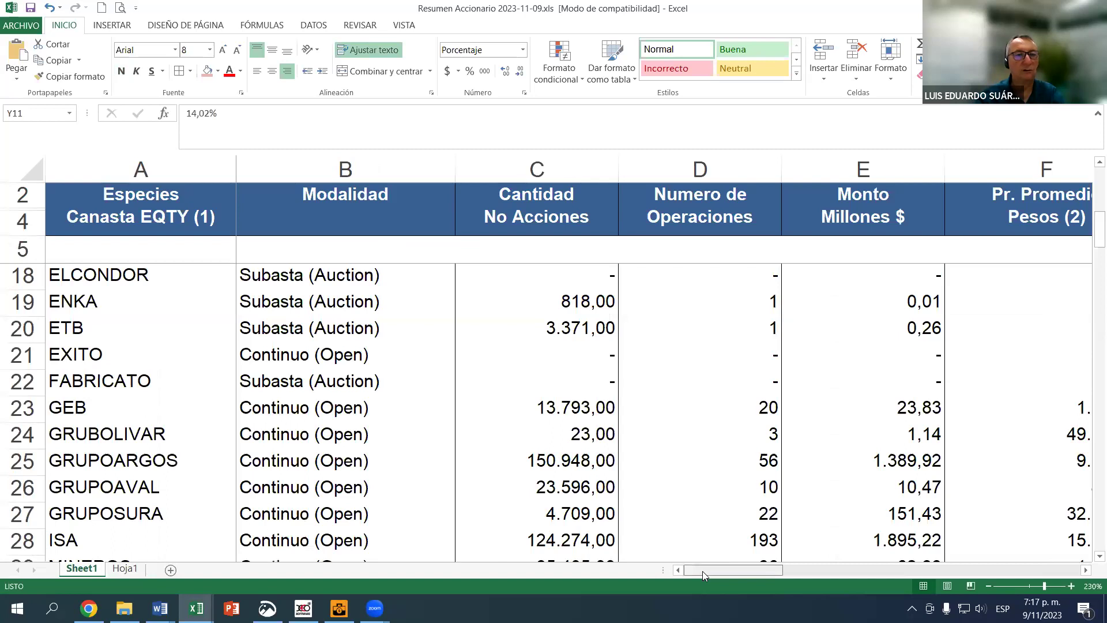
{"action": "left_click_drag", "start_coordinate": [729, 570], "coordinate": [739, 567]}
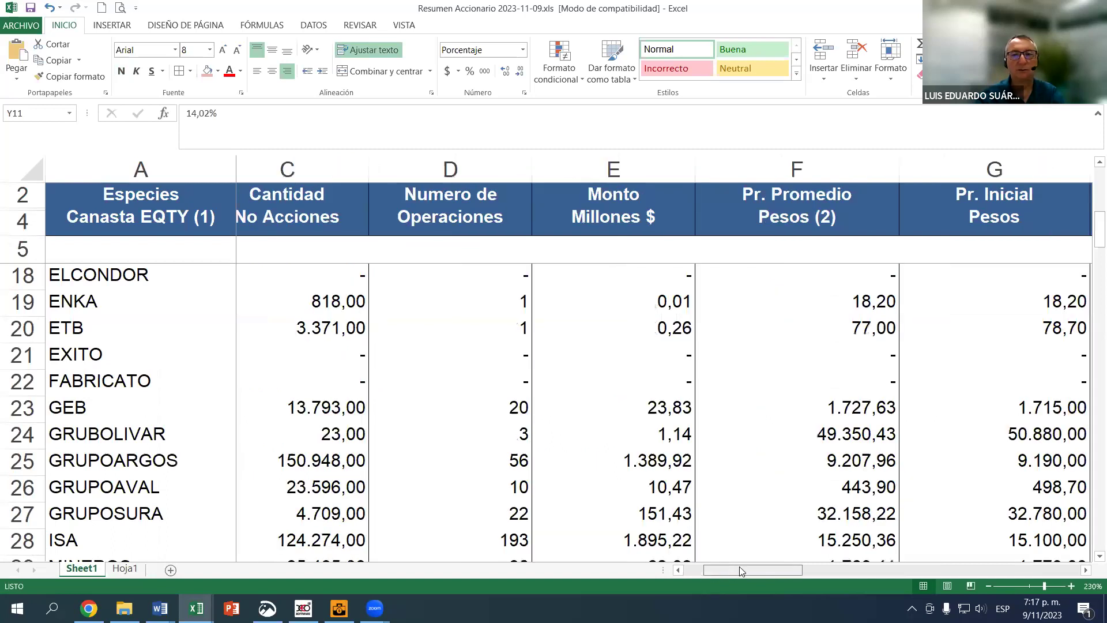
{"action": "scroll", "coordinate": [742, 570], "scroll_direction": "right", "scroll_amount": 2}
{"action": "scroll", "coordinate": [741, 571], "scroll_direction": "right", "scroll_amount": 1}
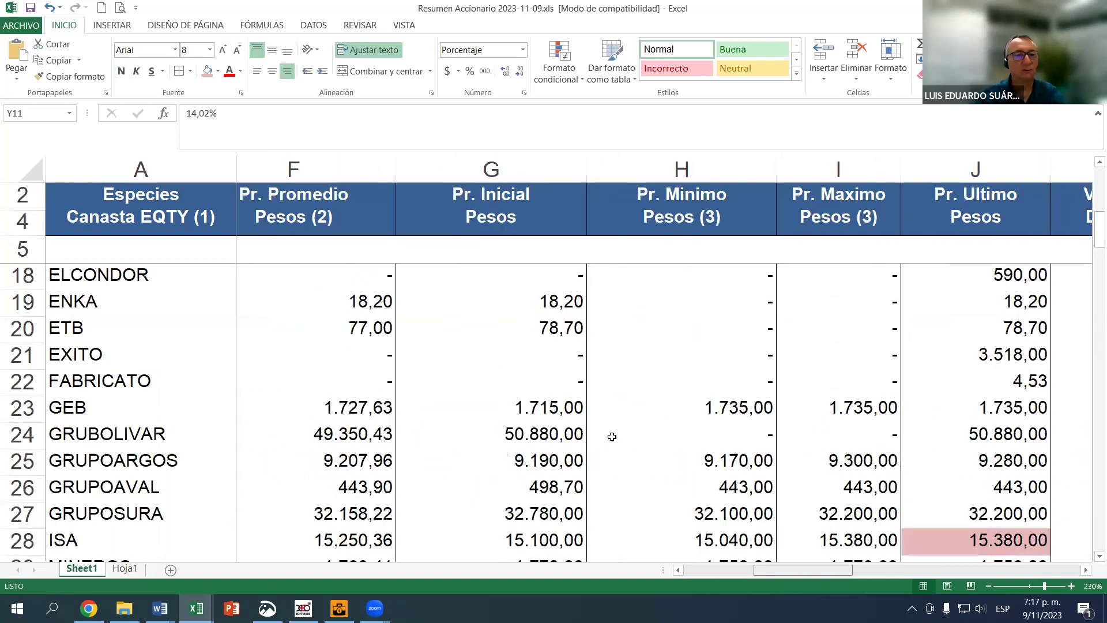
{"action": "scroll", "coordinate": [610, 437], "scroll_direction": "right", "scroll_amount": 1}
{"action": "scroll", "coordinate": [611, 368], "scroll_direction": "up", "scroll_amount": 3}
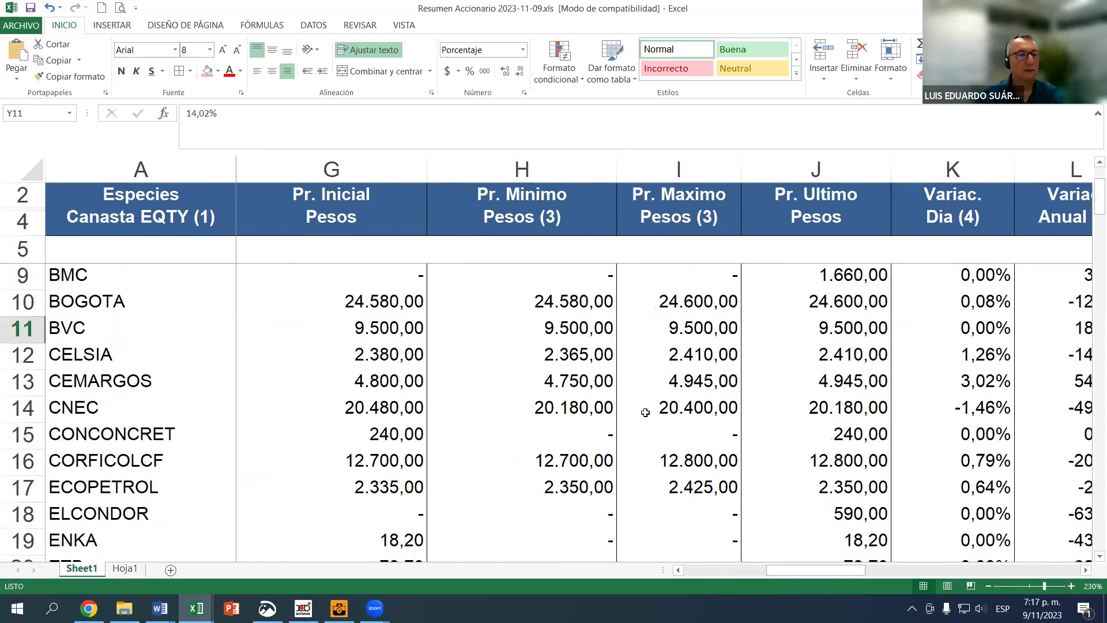
{"action": "scroll", "coordinate": [641, 414], "scroll_direction": "up", "scroll_amount": 1}
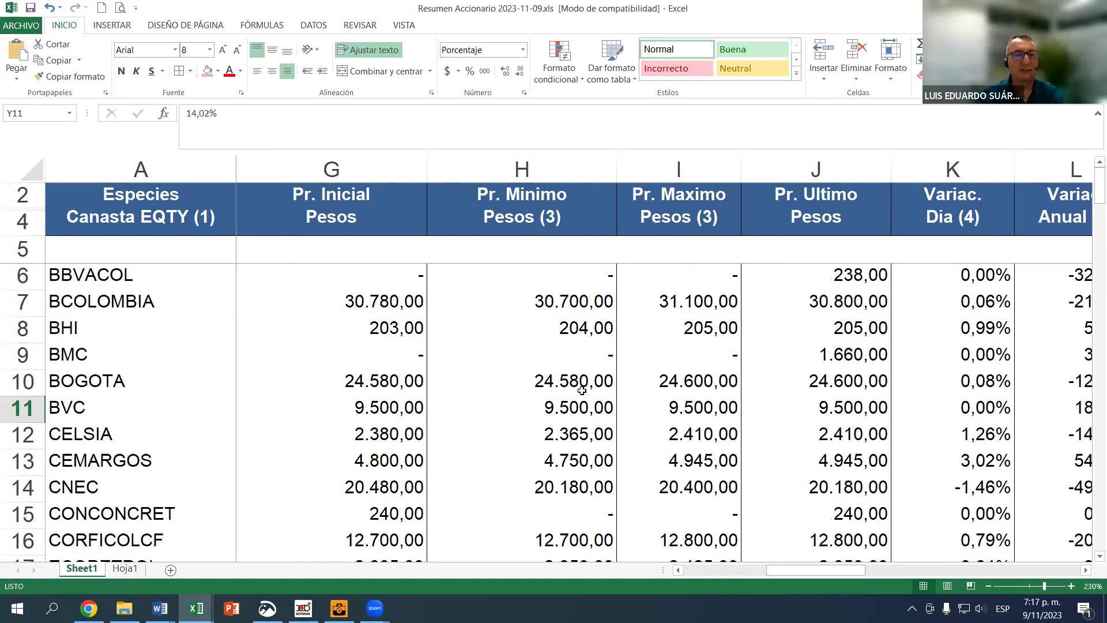
{"action": "scroll", "coordinate": [123, 343], "scroll_direction": "down", "scroll_amount": 1}
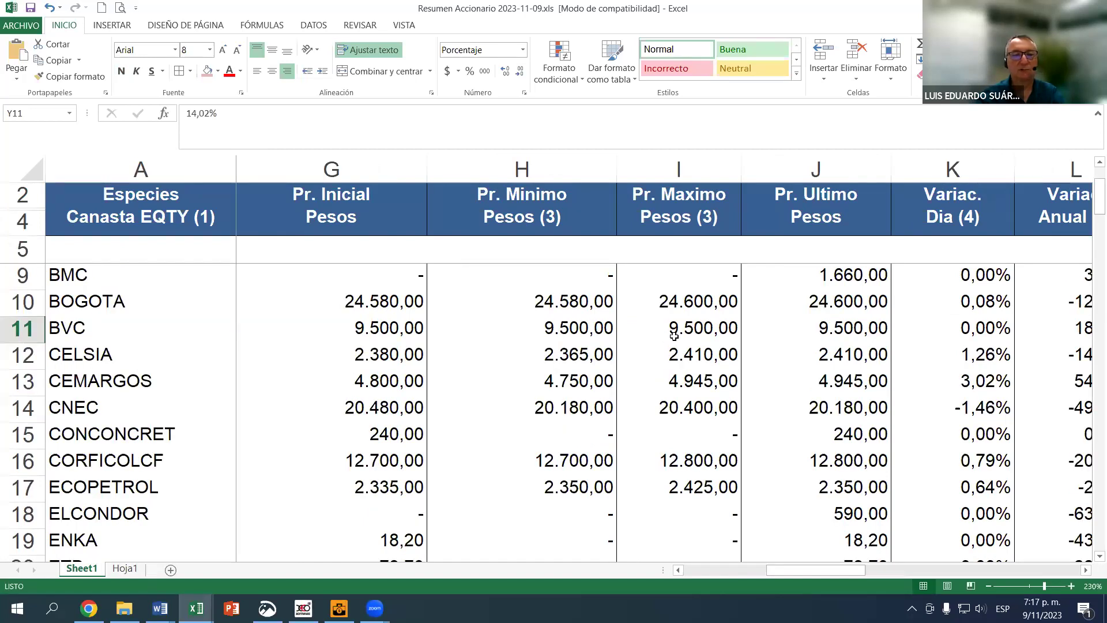
{"action": "scroll", "coordinate": [658, 343], "scroll_direction": "down", "scroll_amount": 2}
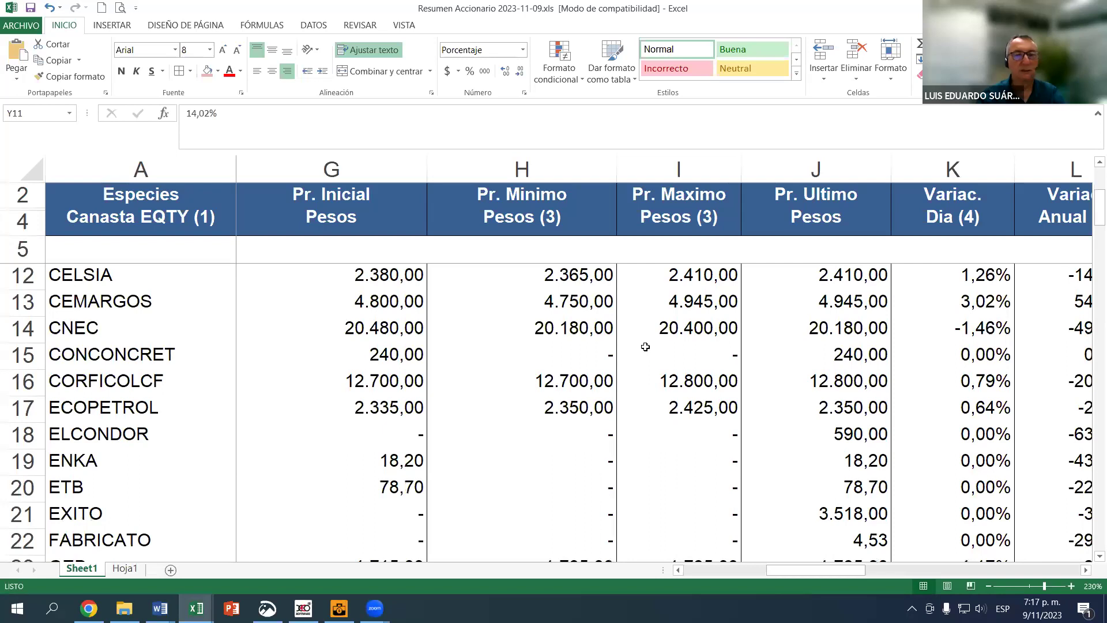
{"action": "scroll", "coordinate": [669, 343], "scroll_direction": "down", "scroll_amount": 2}
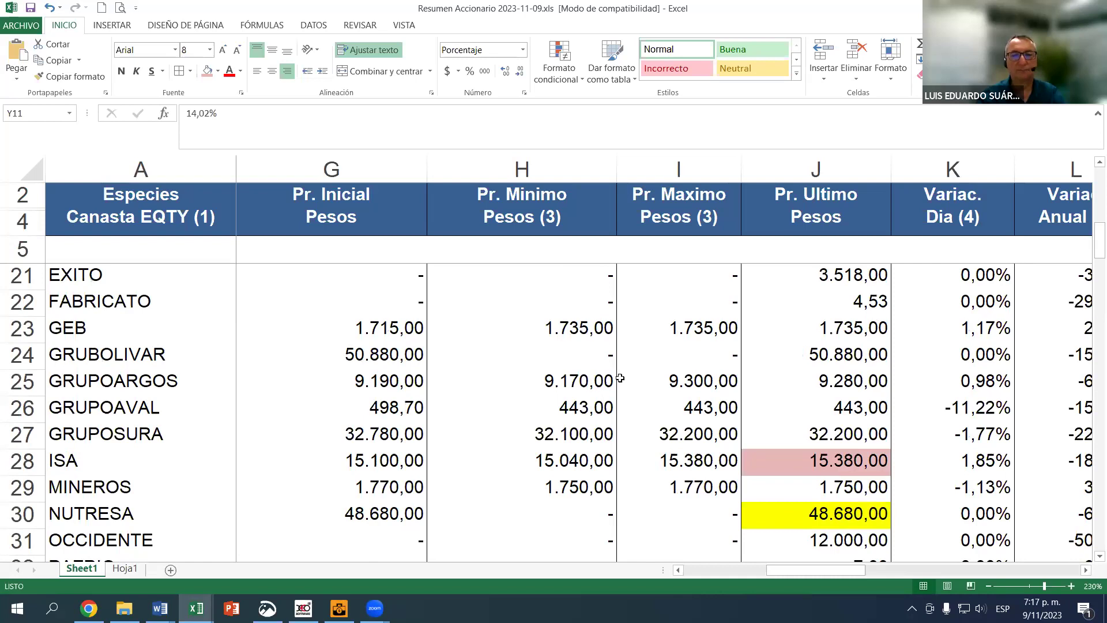
{"action": "scroll", "coordinate": [620, 377], "scroll_direction": "up", "scroll_amount": 5}
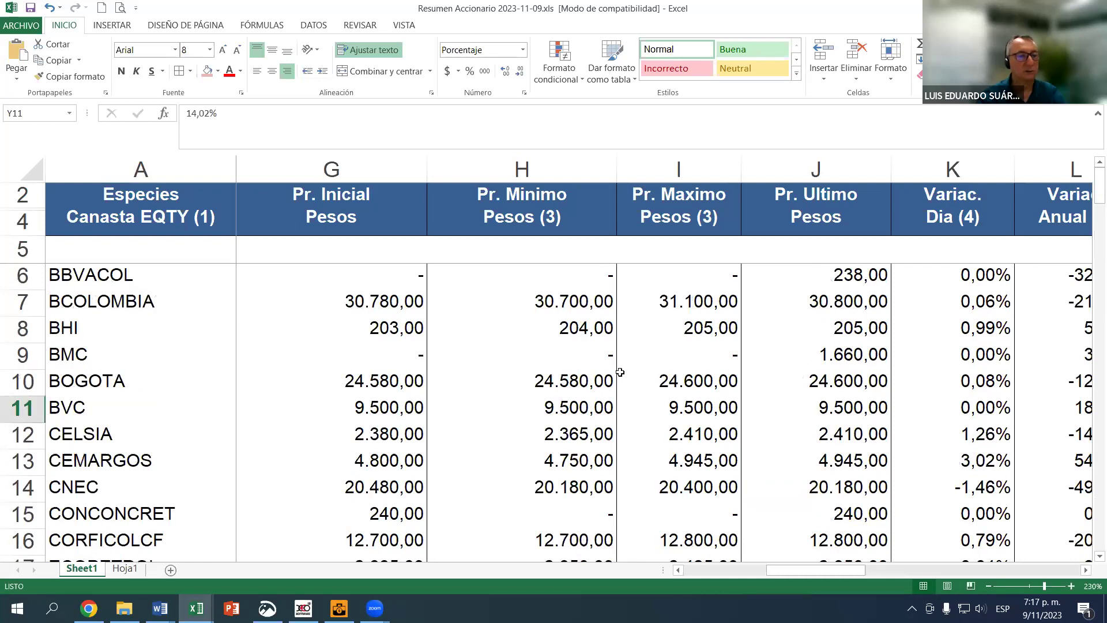
{"action": "scroll", "coordinate": [619, 372], "scroll_direction": "down", "scroll_amount": 2}
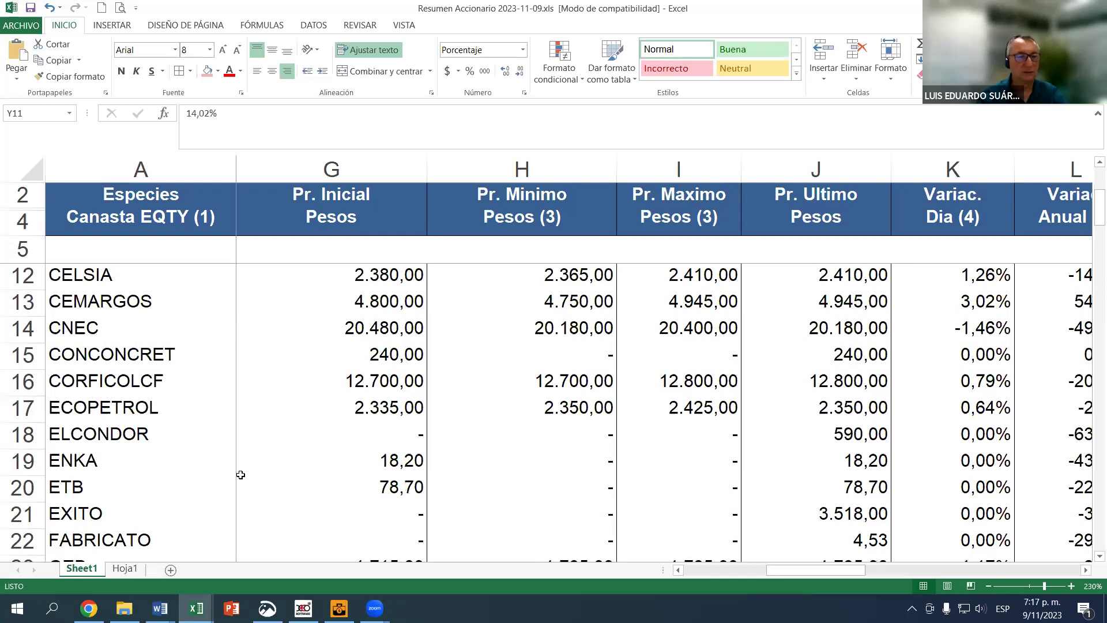
Enter the initial prices in Hoja1: 9450 for BBVA, 2380 for ECOPETROL and 15120 for ISA
{"action": "key", "text": "ctrl+Page_Down"}
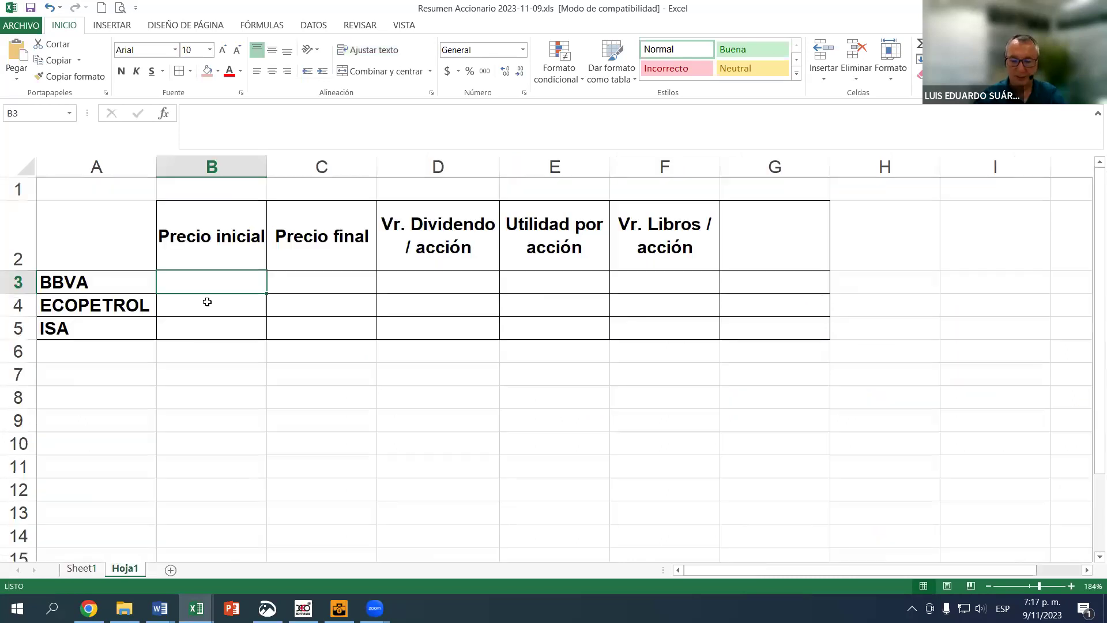
{"action": "type", "text": "9450"}
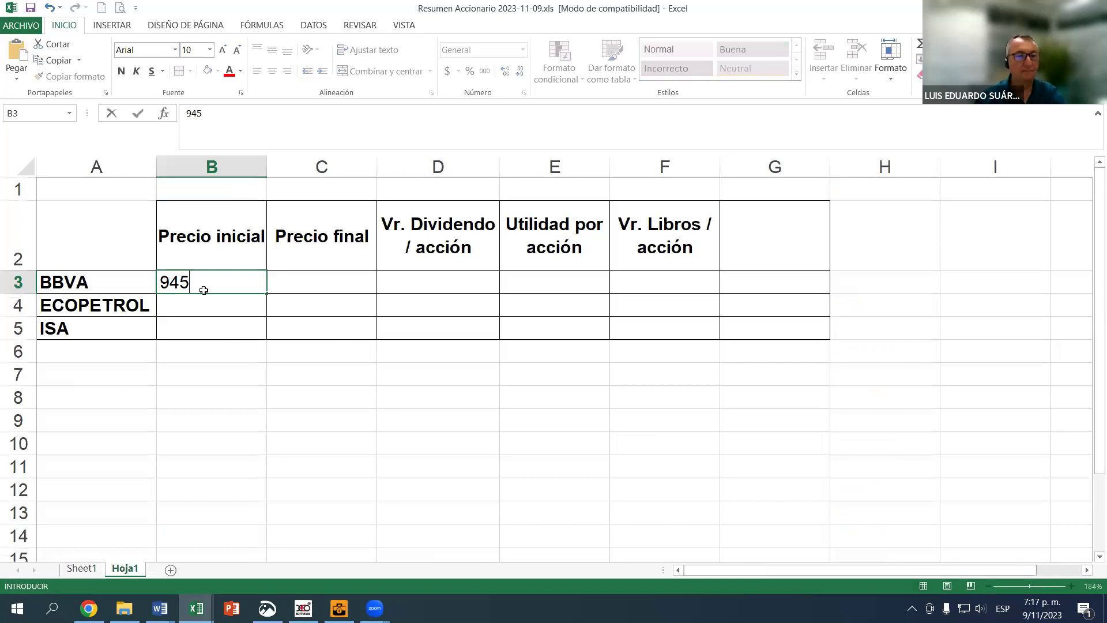
{"action": "left_click", "coordinate": [204, 290]}
{"action": "key", "text": "Return"}
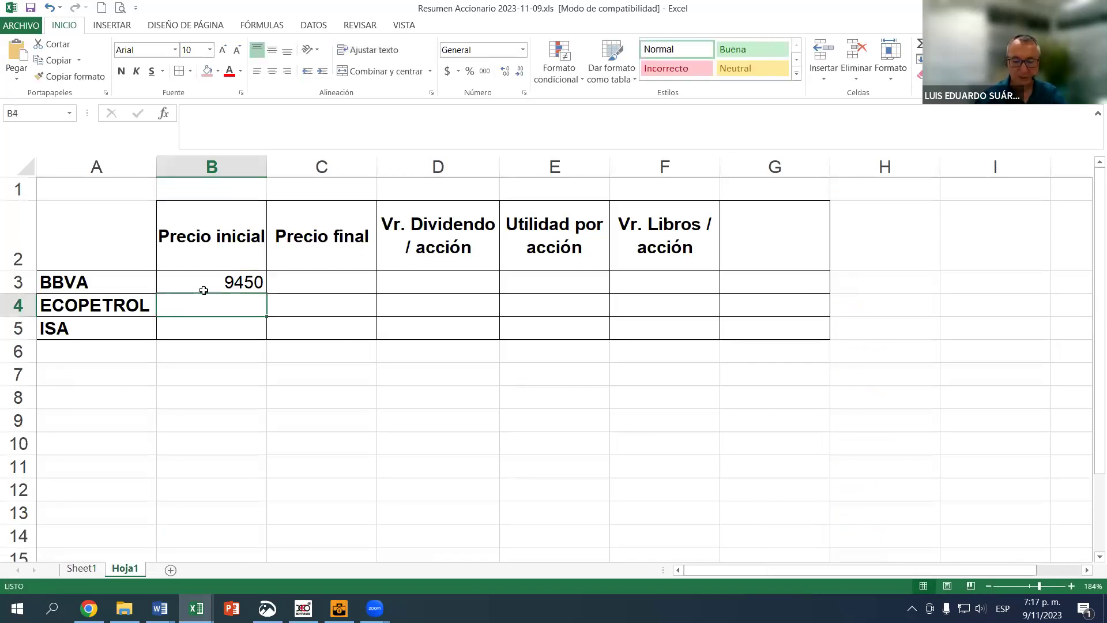
{"action": "type", "text": "2380"}
{"action": "key", "text": "Return"}
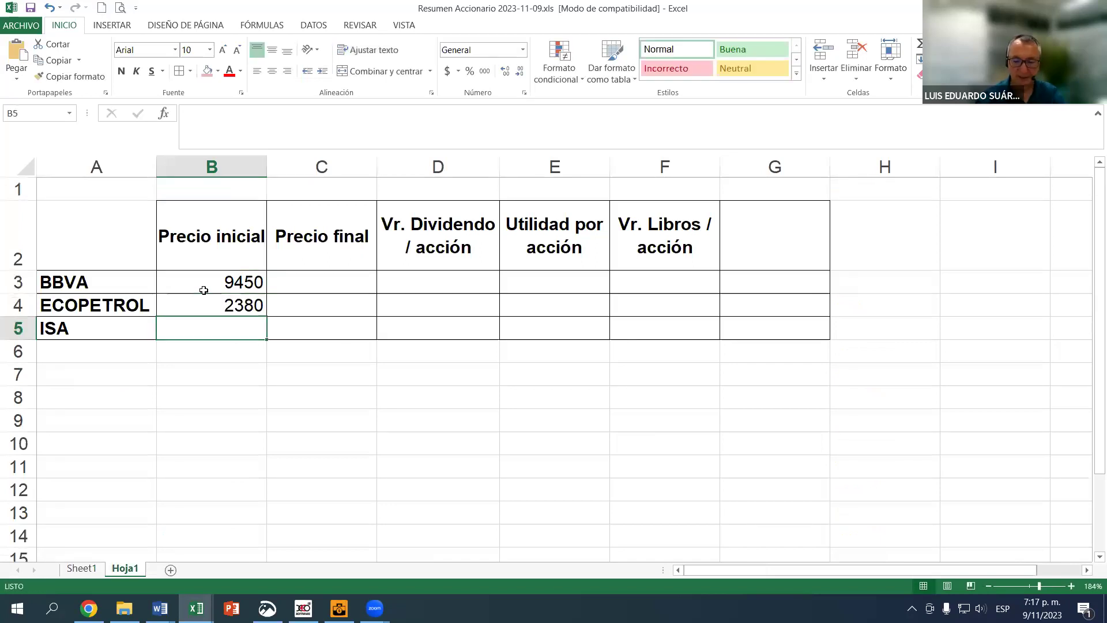
{"action": "type", "text": "15120"}
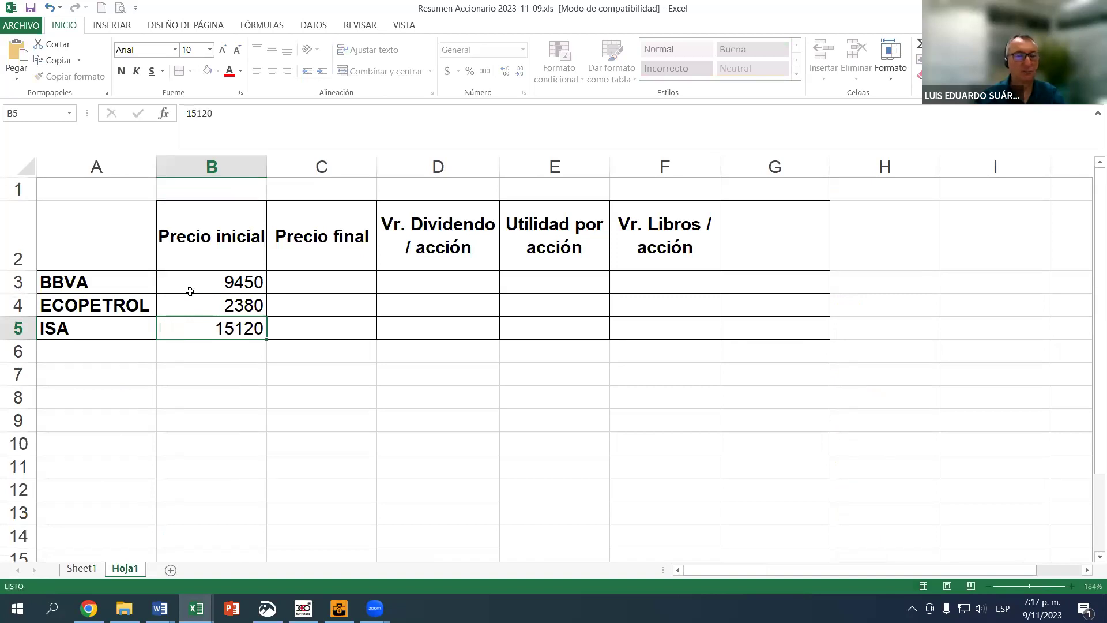
{"action": "key", "text": "Return"}
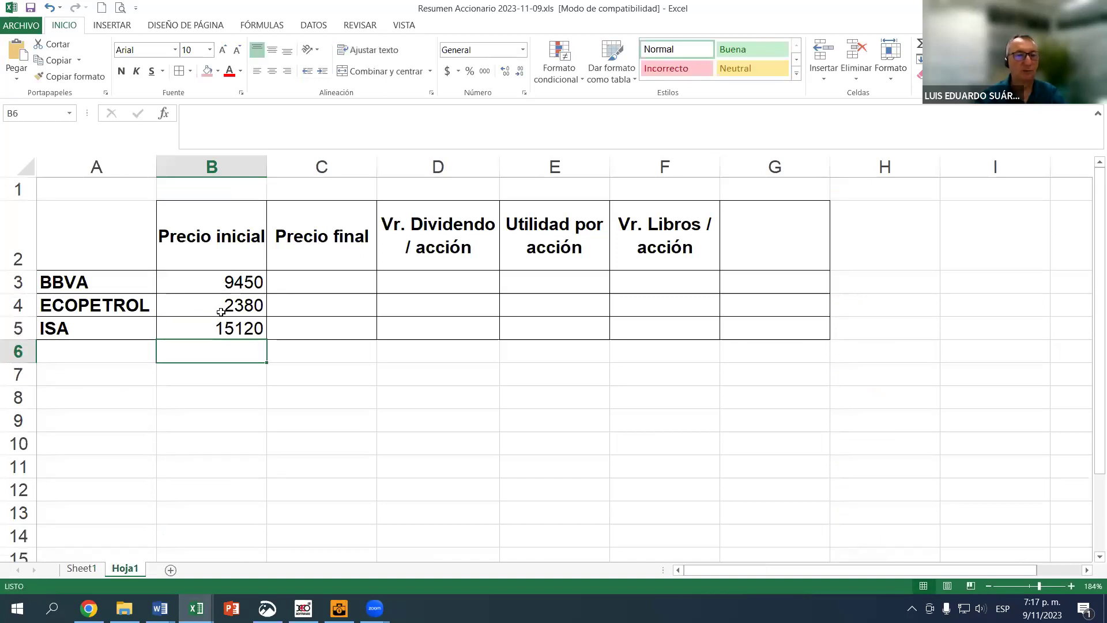
Apply the Moneda number format to the initial prices in B3:B5
{"action": "left_click_drag", "start_coordinate": [219, 283], "coordinate": [219, 305]}
{"action": "key", "text": "shift+Down"}
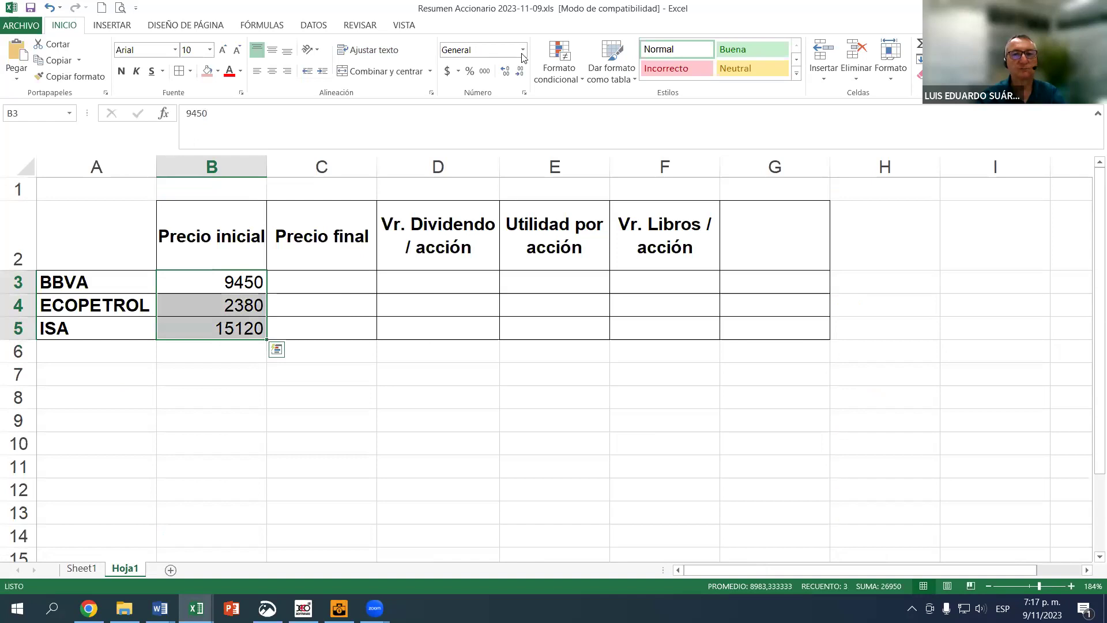
{"action": "left_click", "coordinate": [523, 53]}
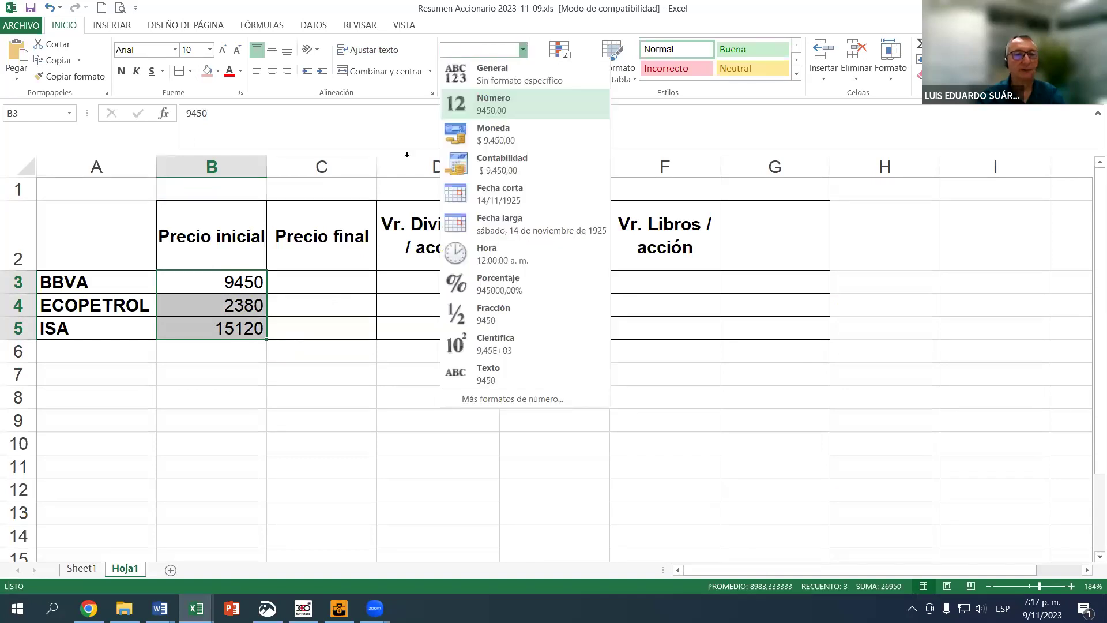
{"action": "left_click", "coordinate": [496, 139]}
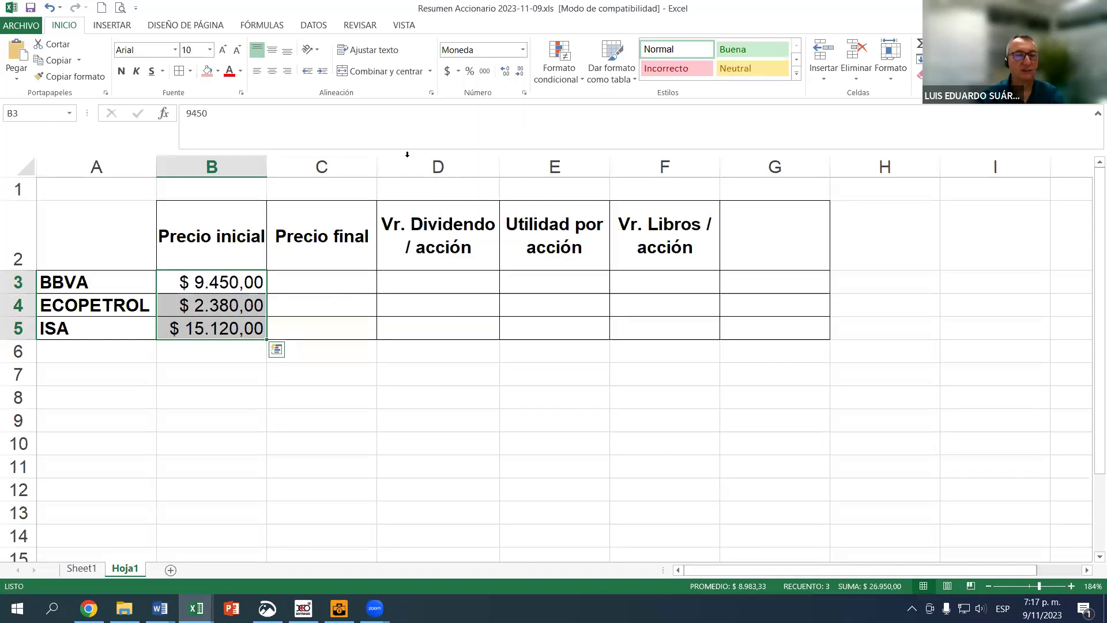
Enter 9485 as the final price for BBVA in C3
{"action": "left_click", "coordinate": [324, 271]}
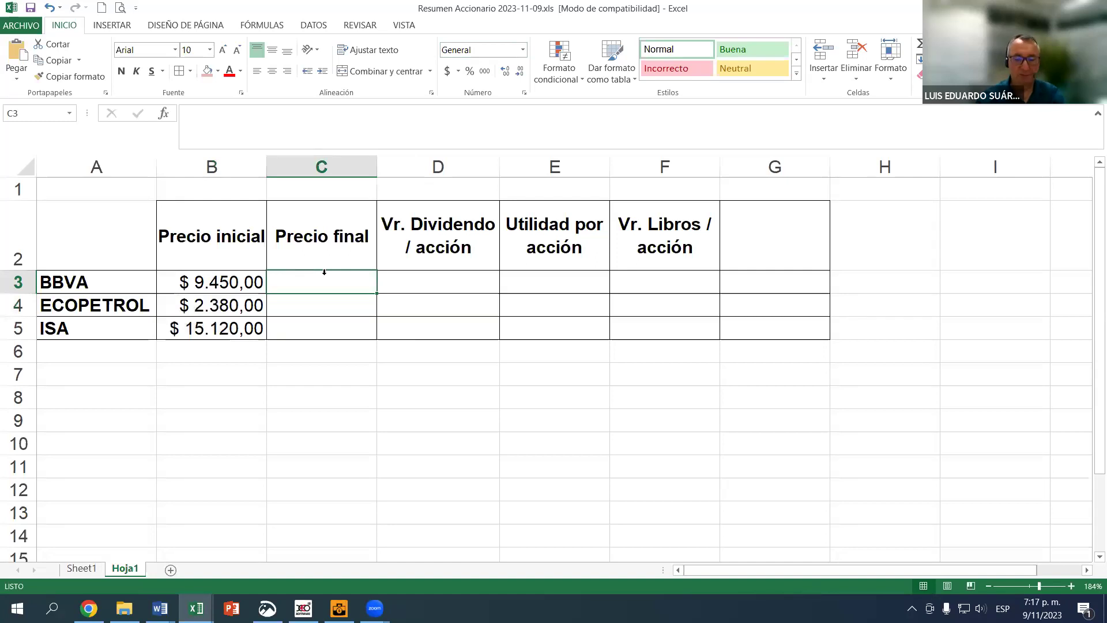
{"action": "type", "text": "9"}
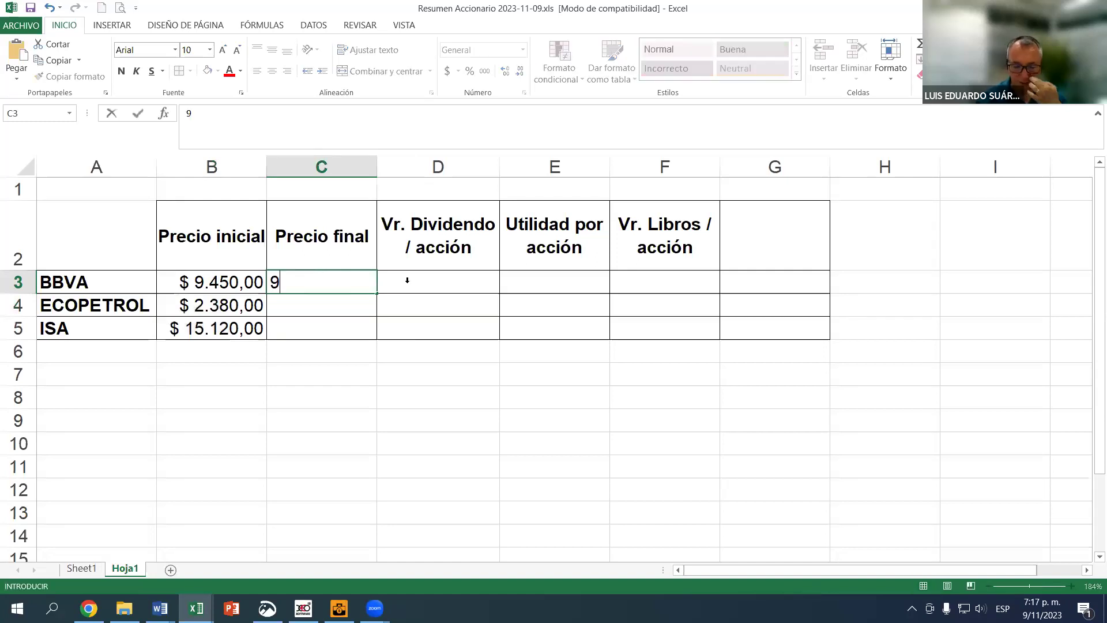
{"action": "type", "text": "485"}
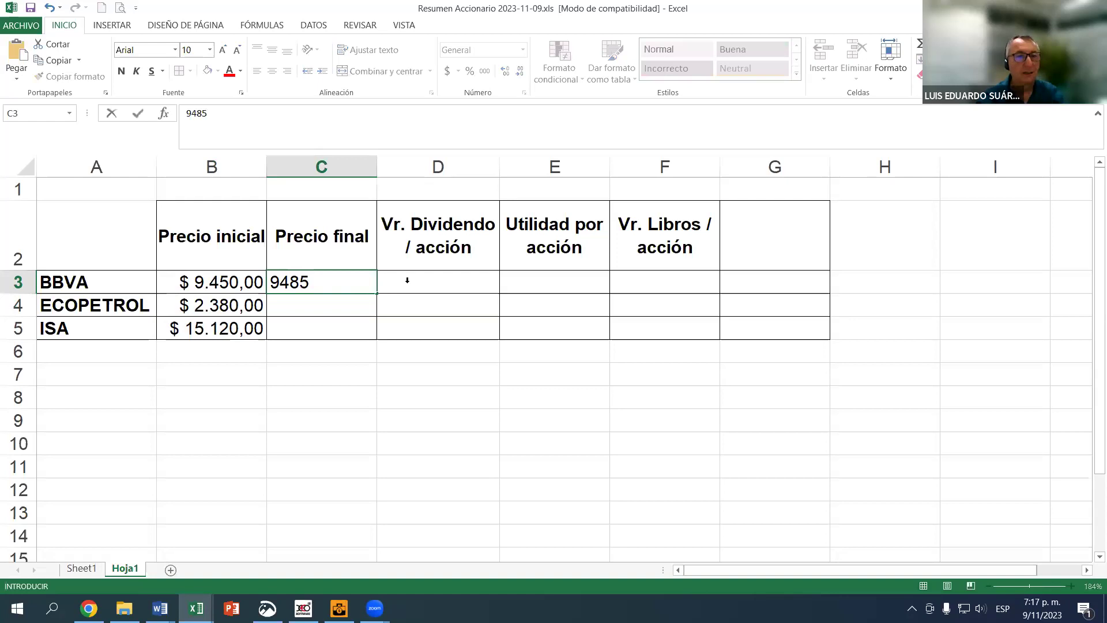
Complete the Precio final column with 9485 for BBVA, 2392 for ECOPETROL and 15131 for ISA
{"action": "key", "text": "Return"}
{"action": "key", "text": "F2"}
{"action": "type", "text": "2392"}
{"action": "key", "text": "Return"}
{"action": "scroll", "coordinate": [382, 282], "scroll_direction": "down", "scroll_amount": 1}
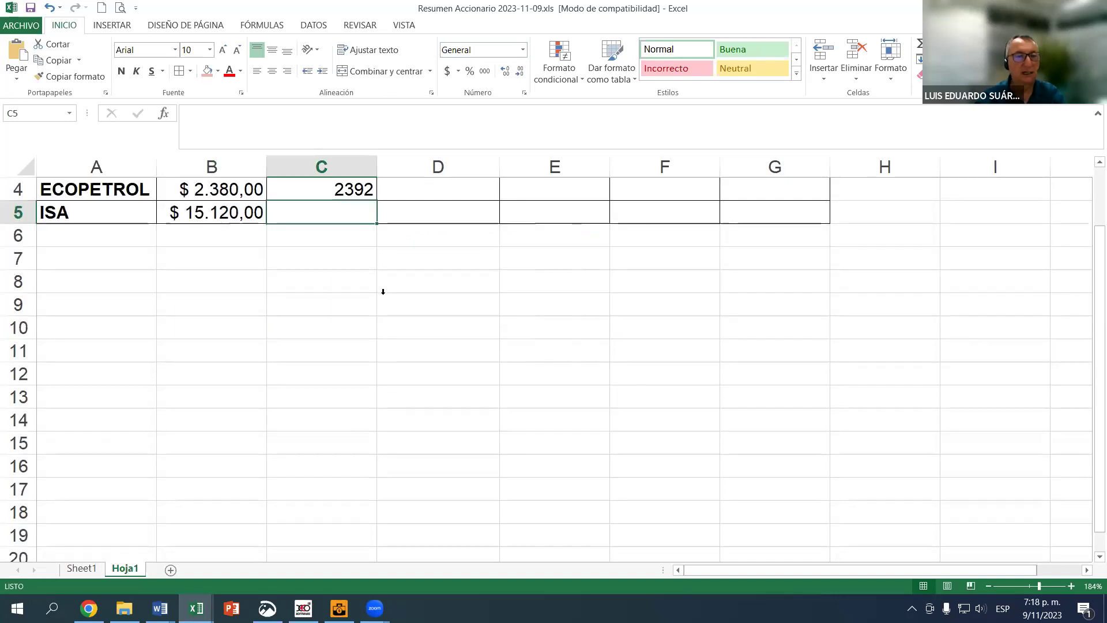
{"action": "type", "text": "15"}
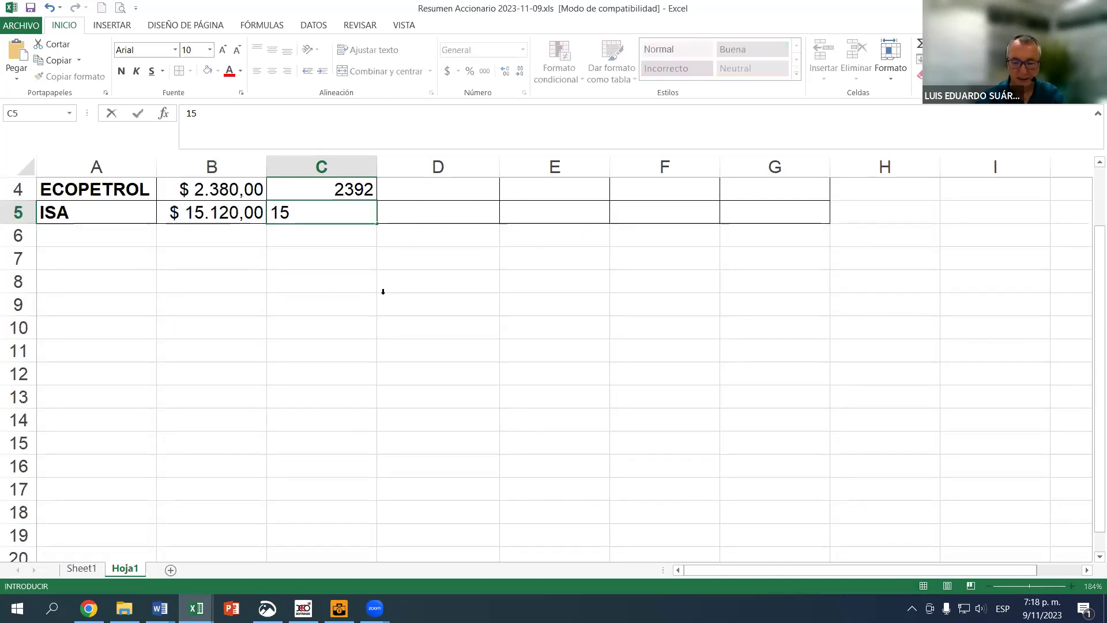
{"action": "type", "text": "131"}
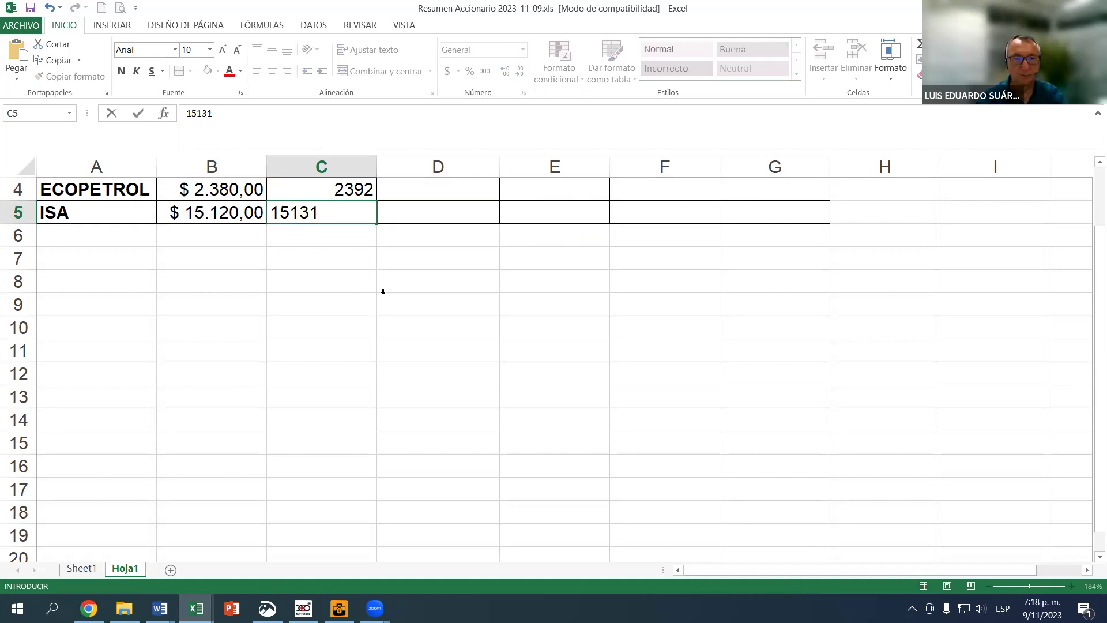
{"action": "key", "text": "Return"}
Copy the currency format of the Precio inicial values onto the Precio final values in C3:C5
{"action": "scroll", "coordinate": [392, 287], "scroll_direction": "up", "scroll_amount": 1}
{"action": "left_click_drag", "start_coordinate": [211, 282], "coordinate": [211, 328]}
{"action": "left_click", "coordinate": [57, 77]}
{"action": "left_click_drag", "start_coordinate": [338, 279], "coordinate": [345, 328]}
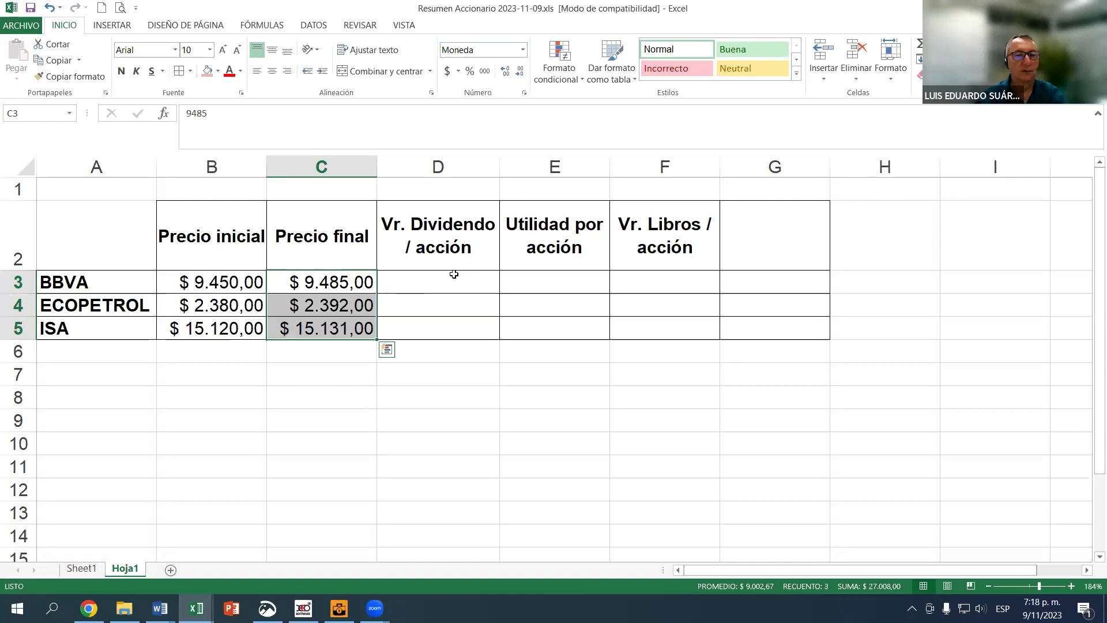
Examine the annual dividend values per share in the Vr. Dividendo Anual Pesos column of Sheet1, including BVC and ECOPETROL
{"action": "left_click", "coordinate": [425, 279]}
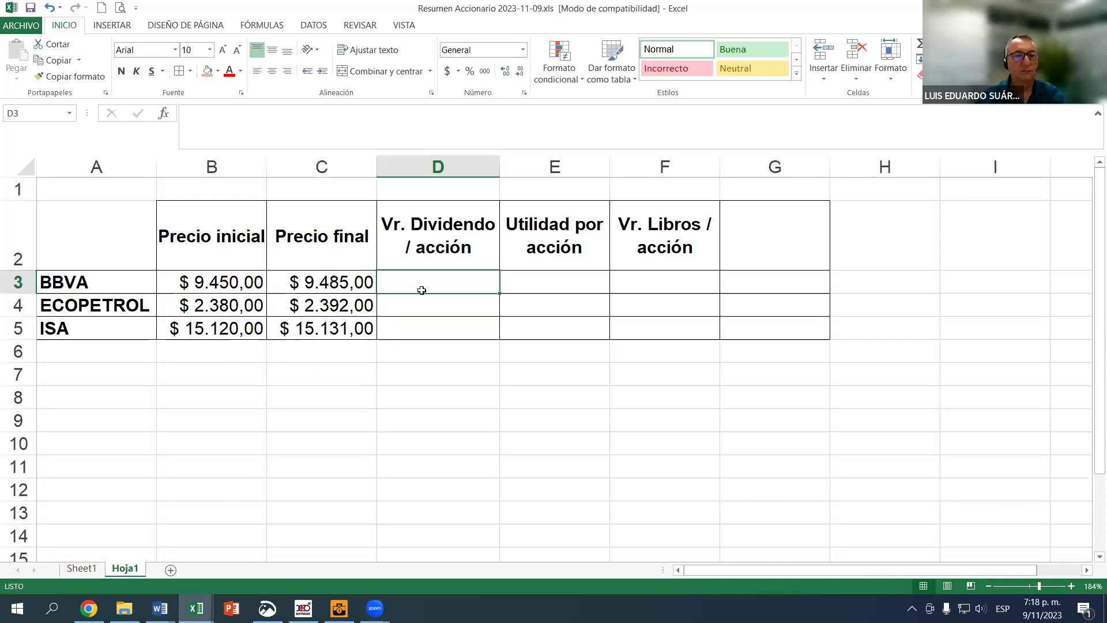
{"action": "left_click", "coordinate": [85, 568]}
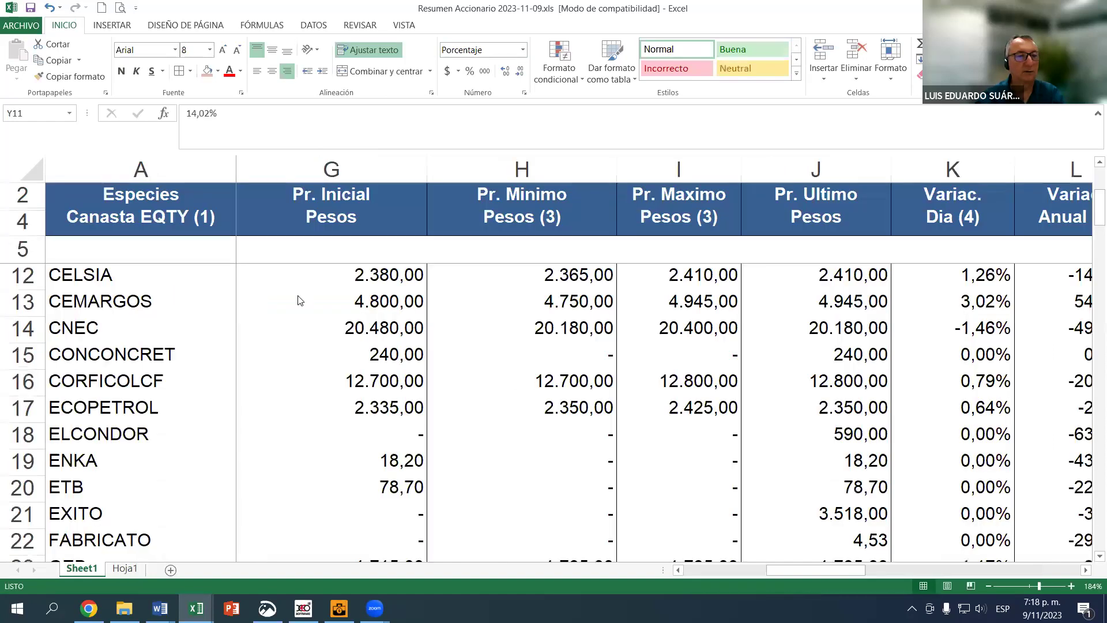
{"action": "scroll", "coordinate": [300, 300], "scroll_direction": "down", "scroll_amount": 1}
{"action": "scroll", "coordinate": [299, 300], "scroll_direction": "up", "scroll_amount": 3}
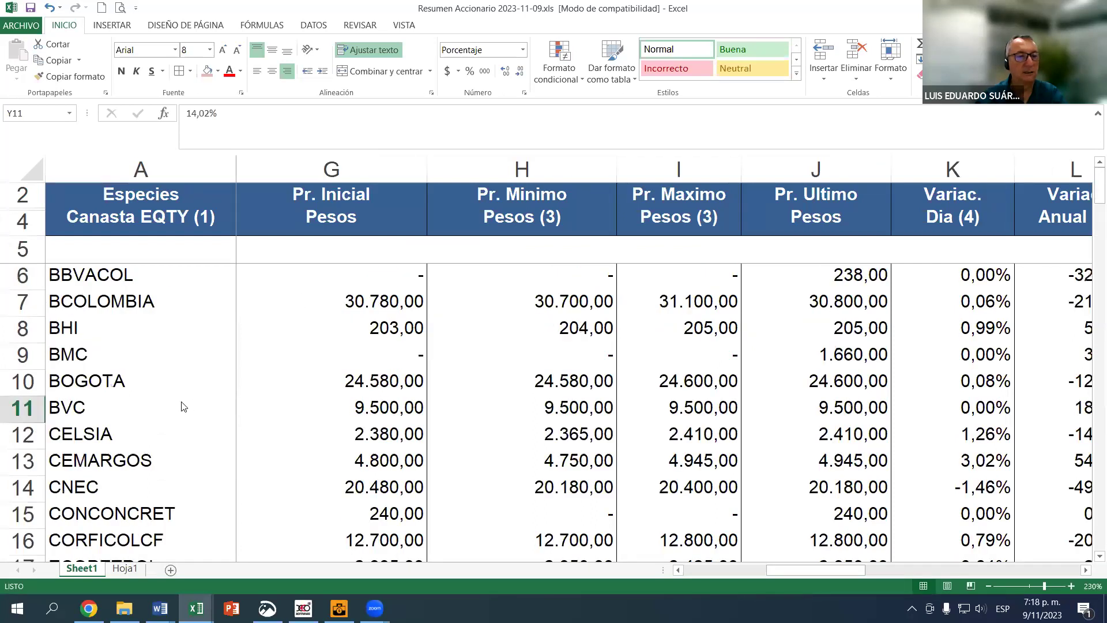
{"action": "scroll", "coordinate": [182, 407], "scroll_direction": "down", "scroll_amount": 1}
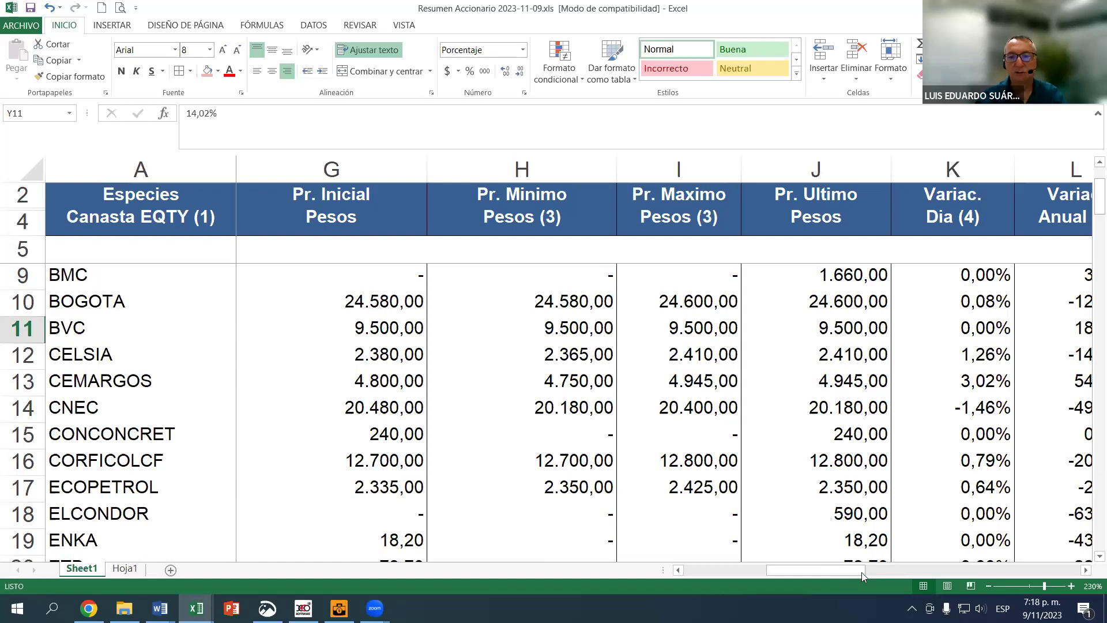
{"action": "scroll", "coordinate": [886, 572], "scroll_direction": "right", "scroll_amount": 2}
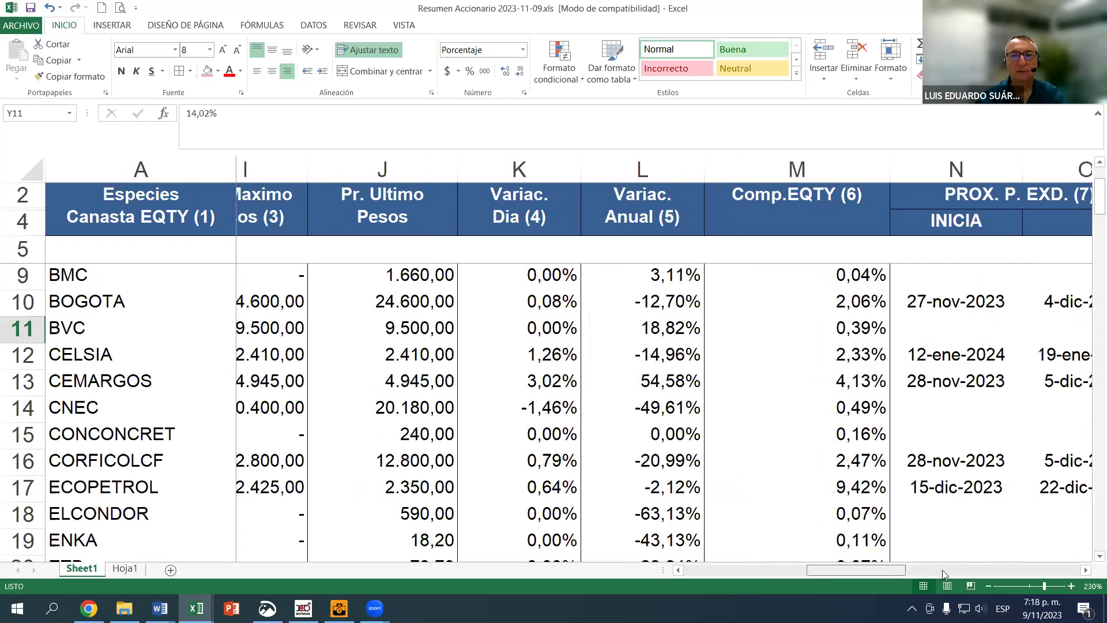
{"action": "scroll", "coordinate": [942, 570], "scroll_direction": "right", "scroll_amount": 2}
{"action": "scroll", "coordinate": [940, 571], "scroll_direction": "right", "scroll_amount": 2}
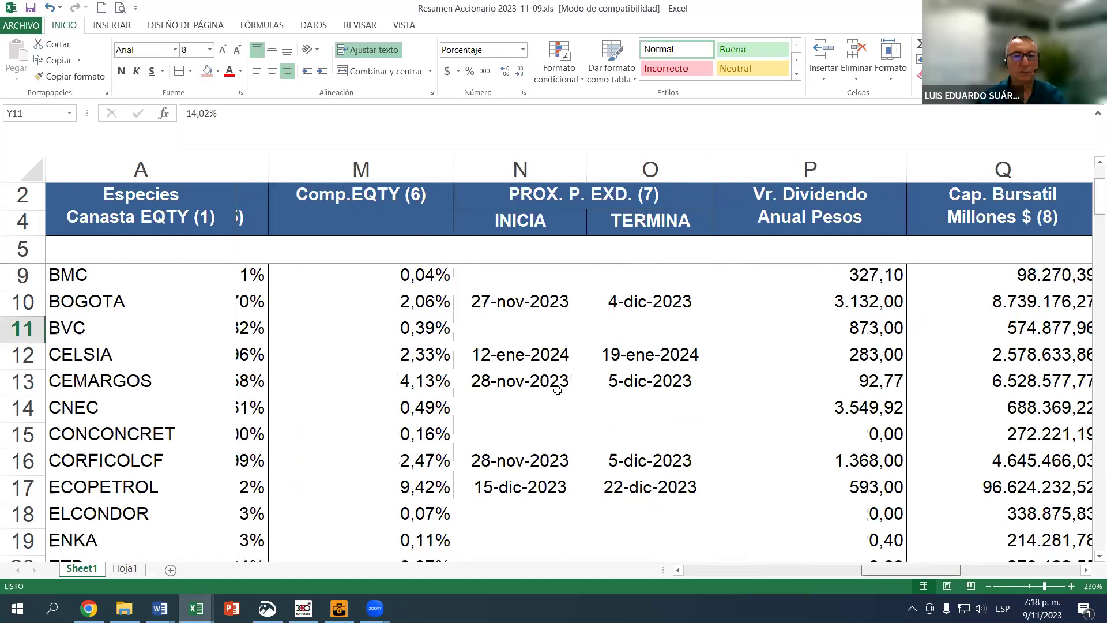
{"action": "left_click", "coordinate": [822, 335]}
{"action": "scroll", "coordinate": [716, 410], "scroll_direction": "down", "scroll_amount": 1}
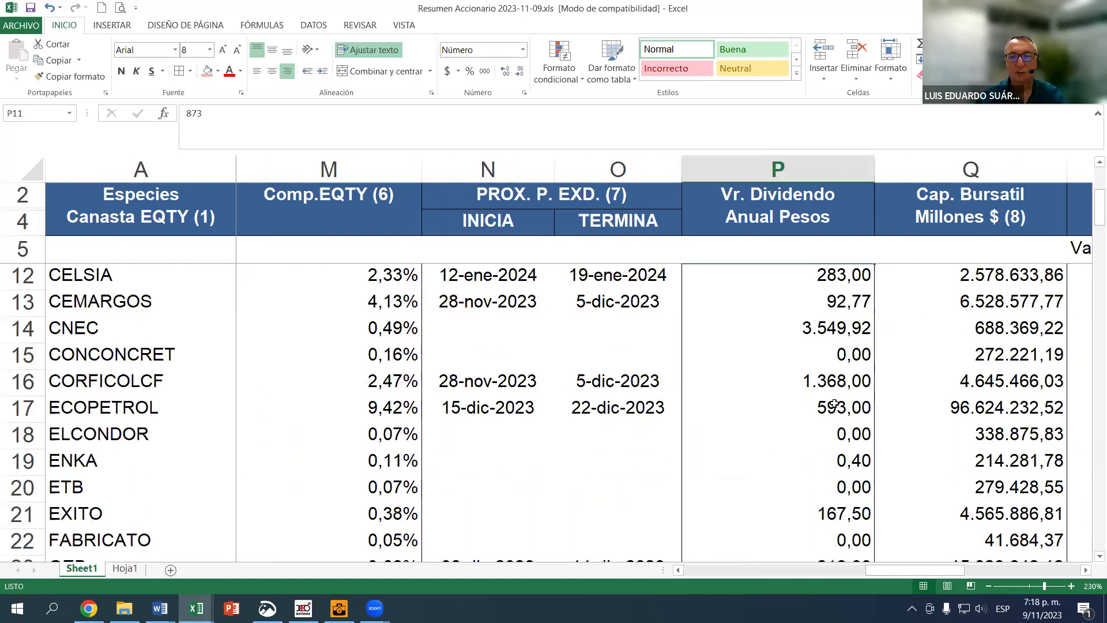
{"action": "left_click", "coordinate": [828, 407]}
{"action": "scroll", "coordinate": [796, 410], "scroll_direction": "down", "scroll_amount": 2}
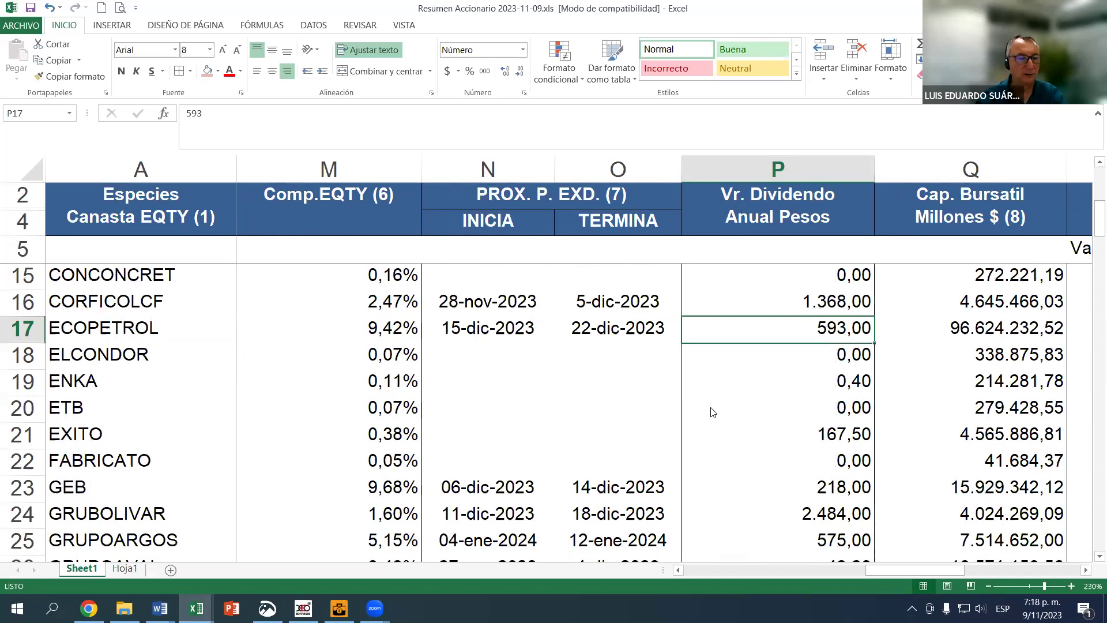
Enter the dividends per share on Hoja1: 785 for BBVA, 290 for ECOPETROL and 1400 for ISA
{"action": "left_click", "coordinate": [125, 569]}
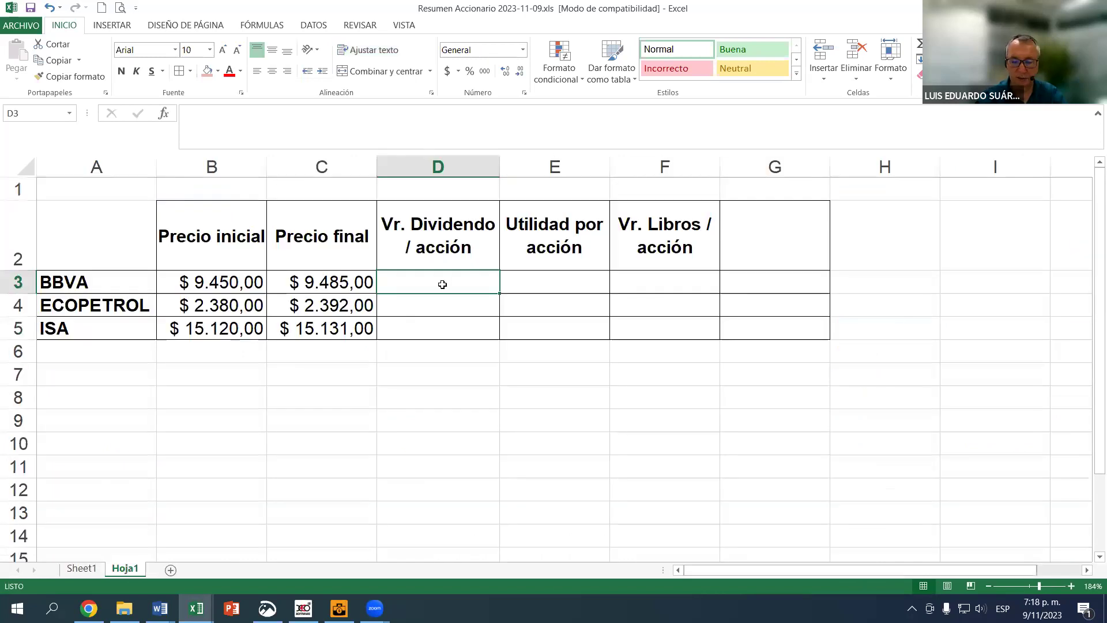
{"action": "type", "text": "7"}
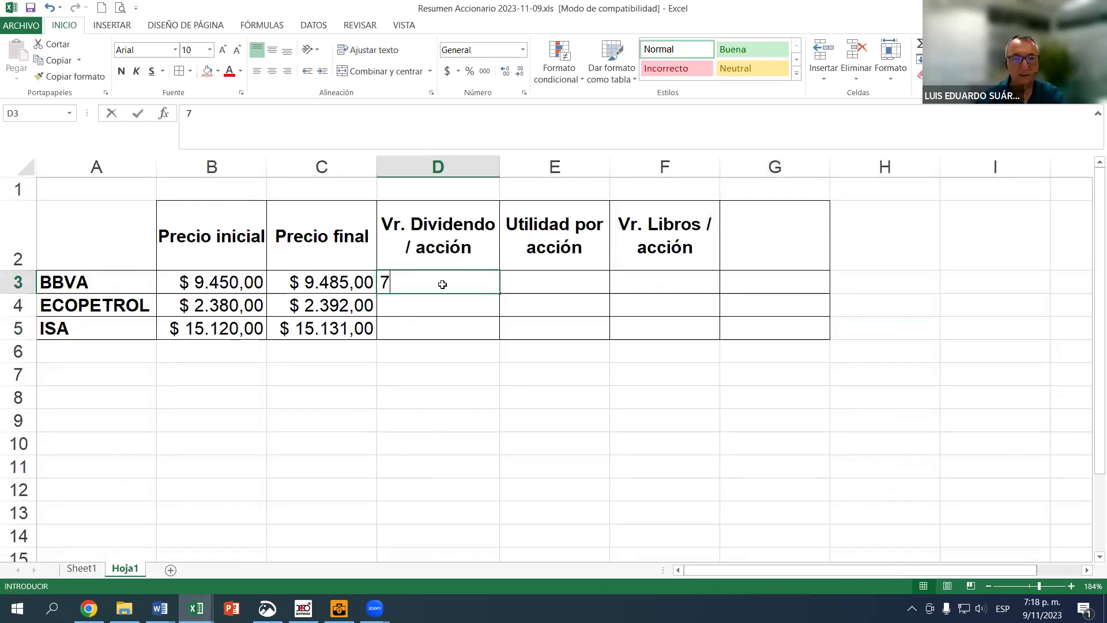
{"action": "type", "text": "85"}
{"action": "key", "text": "Return"}
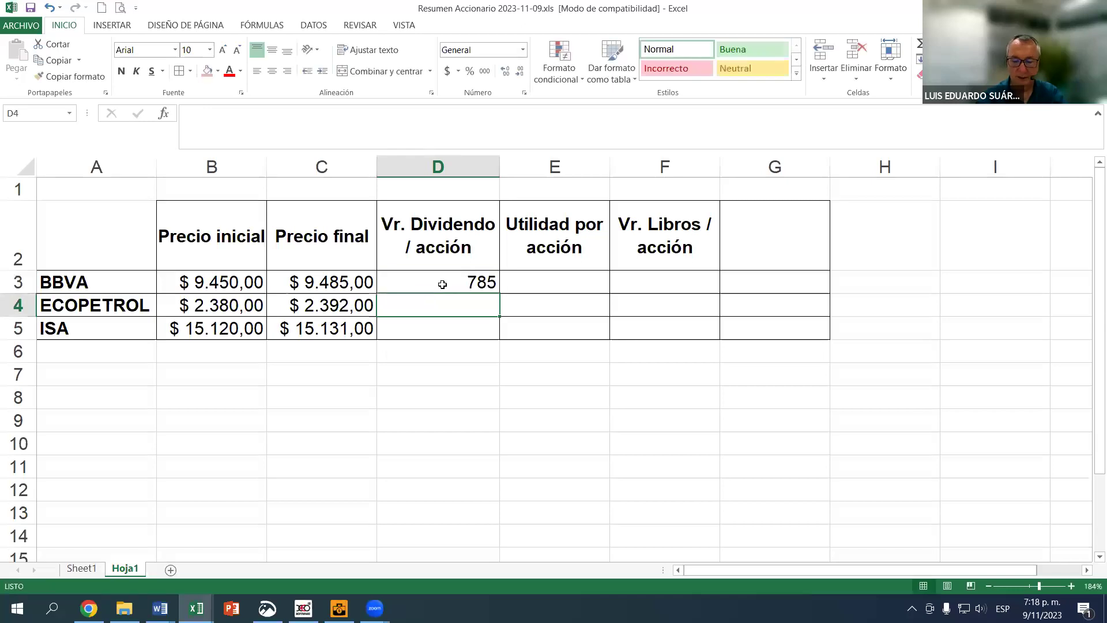
{"action": "type", "text": "290"}
{"action": "key", "text": "Return"}
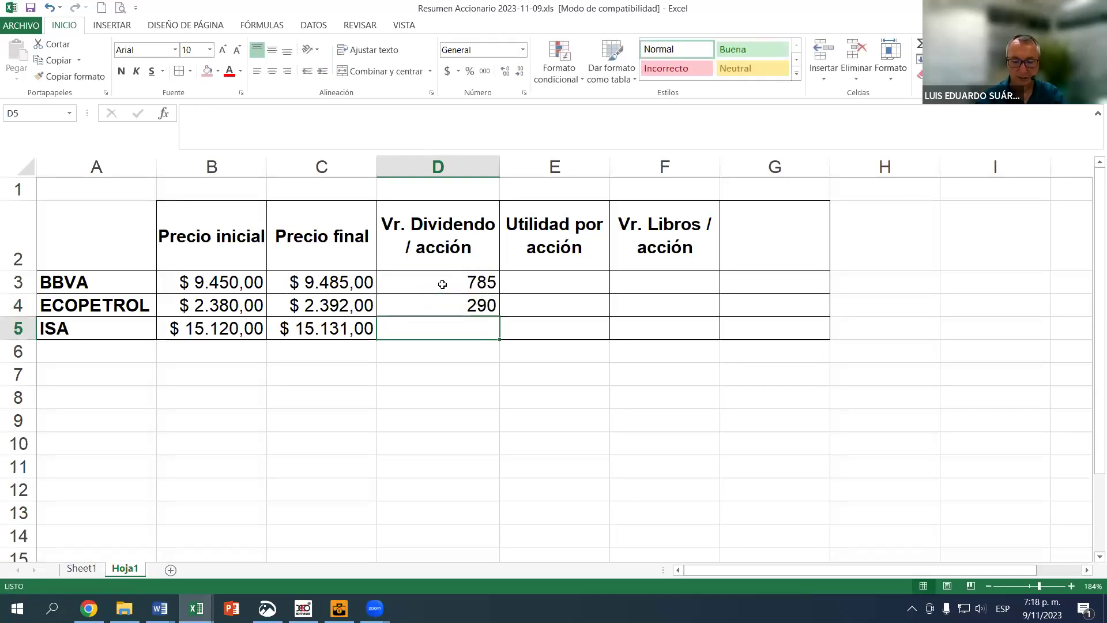
{"action": "type", "text": "1400"}
{"action": "key", "text": "Return"}
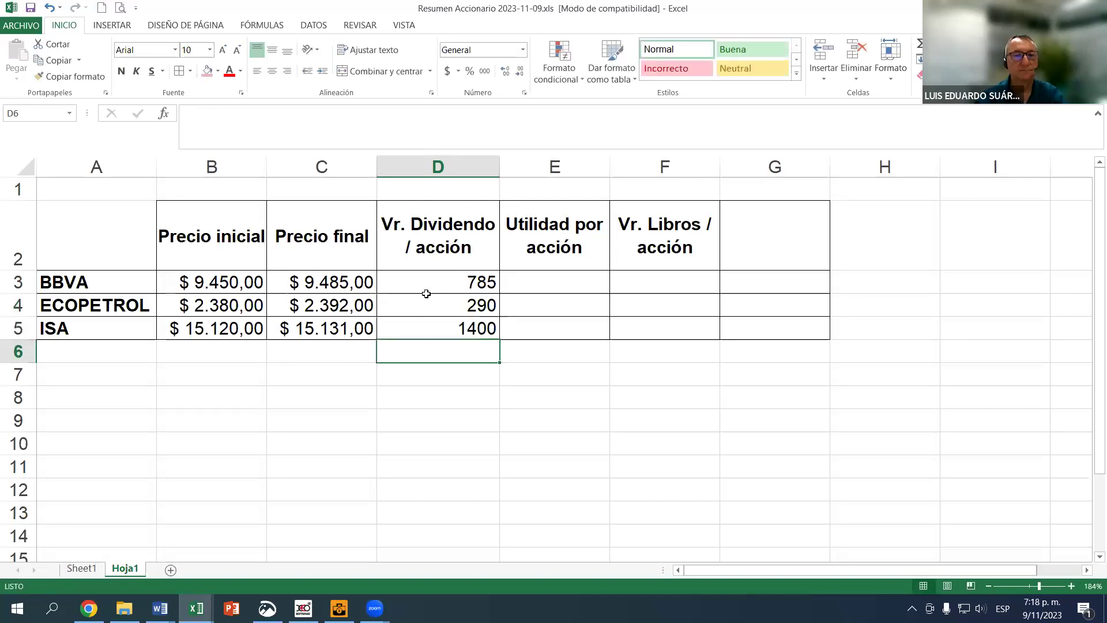
Copy the currency format of the Precio final values onto the dividend values in D3:D5
{"action": "left_click", "coordinate": [425, 287]}
{"action": "left_click", "coordinate": [427, 325], "text": "shift"}
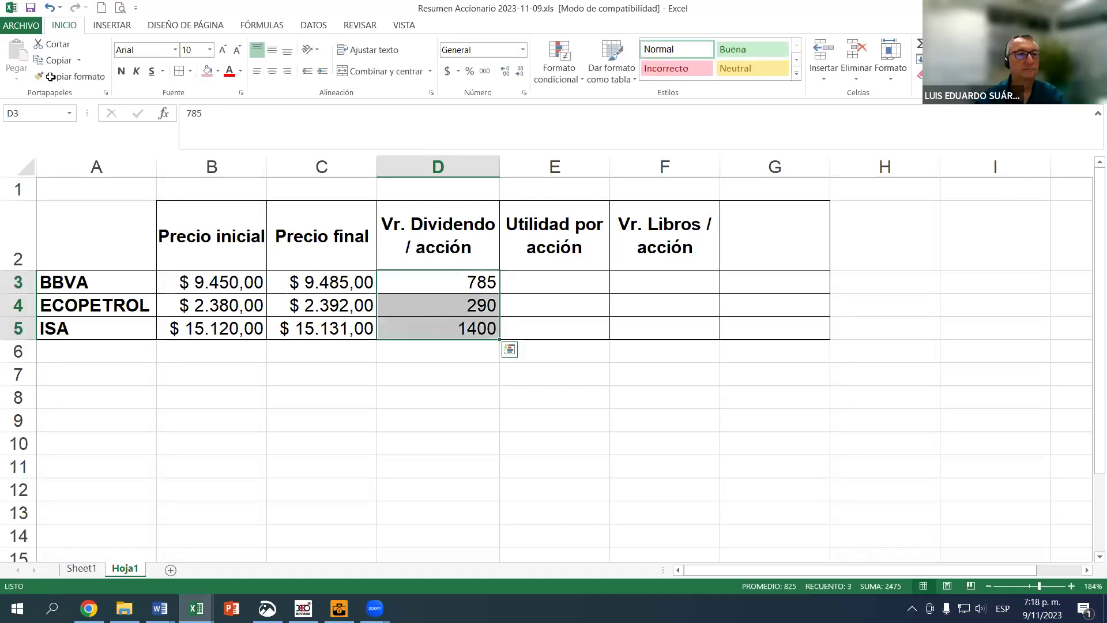
{"action": "left_click", "coordinate": [332, 281]}
{"action": "key", "text": "shift+Down"}
{"action": "key", "text": "shift+Down"}
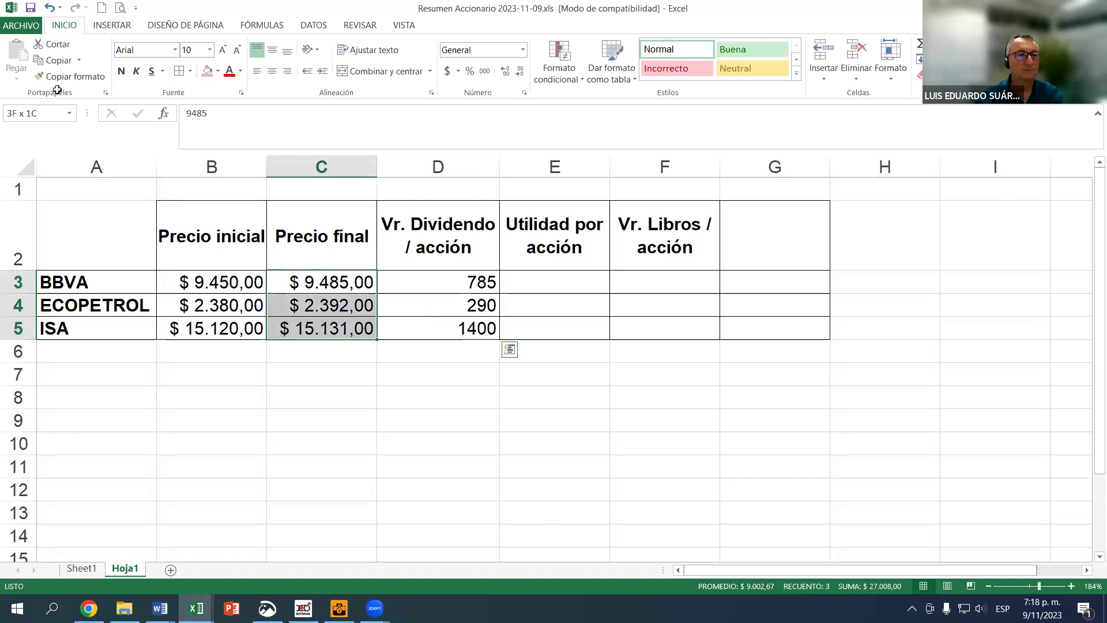
{"action": "left_click", "coordinate": [486, 282]}
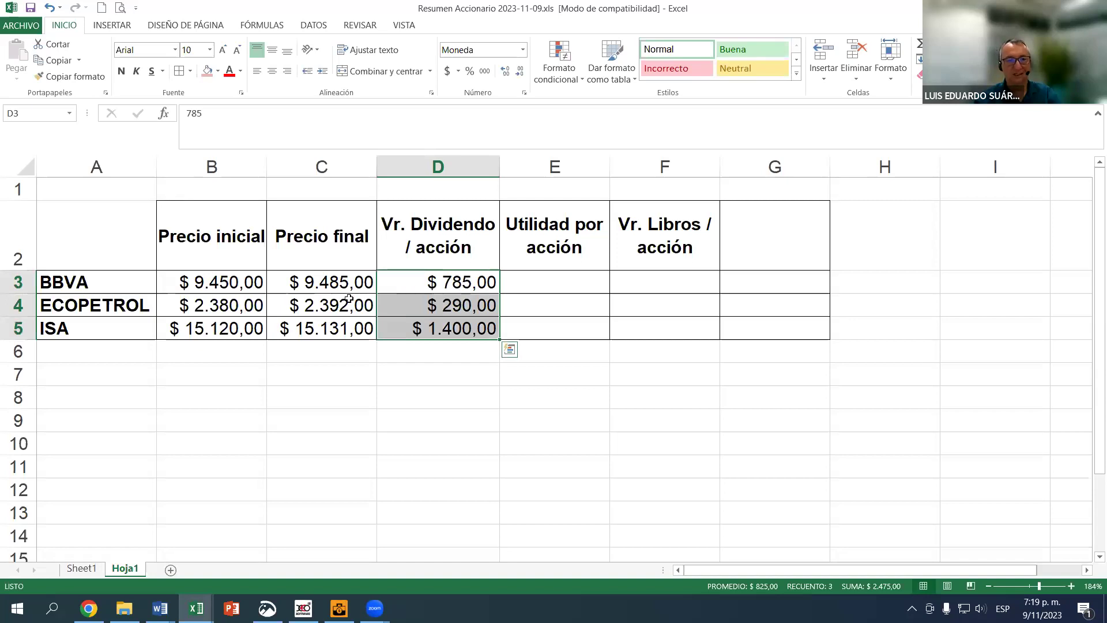
Enter in A7, in bold, "Rentabilidad por acción = (Precio final - Precio inicial + Dividendos por acción) / Precio inicial"
{"action": "scroll", "coordinate": [254, 289], "scroll_direction": "down", "scroll_amount": 1}
{"action": "left_click", "coordinate": [141, 262]}
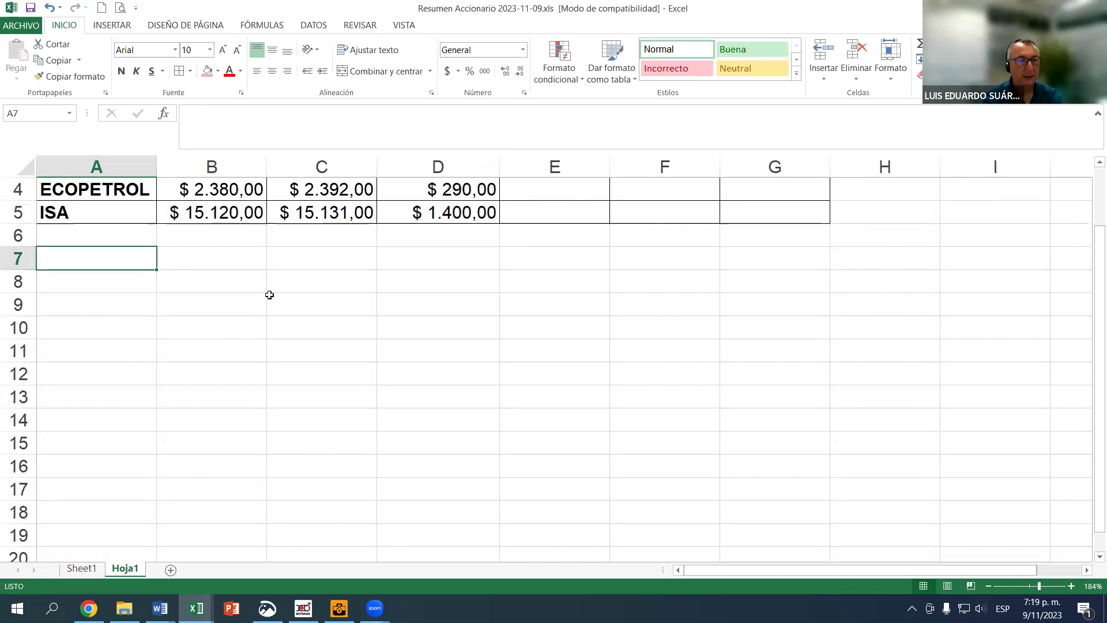
{"action": "type", "text": "rEN"}
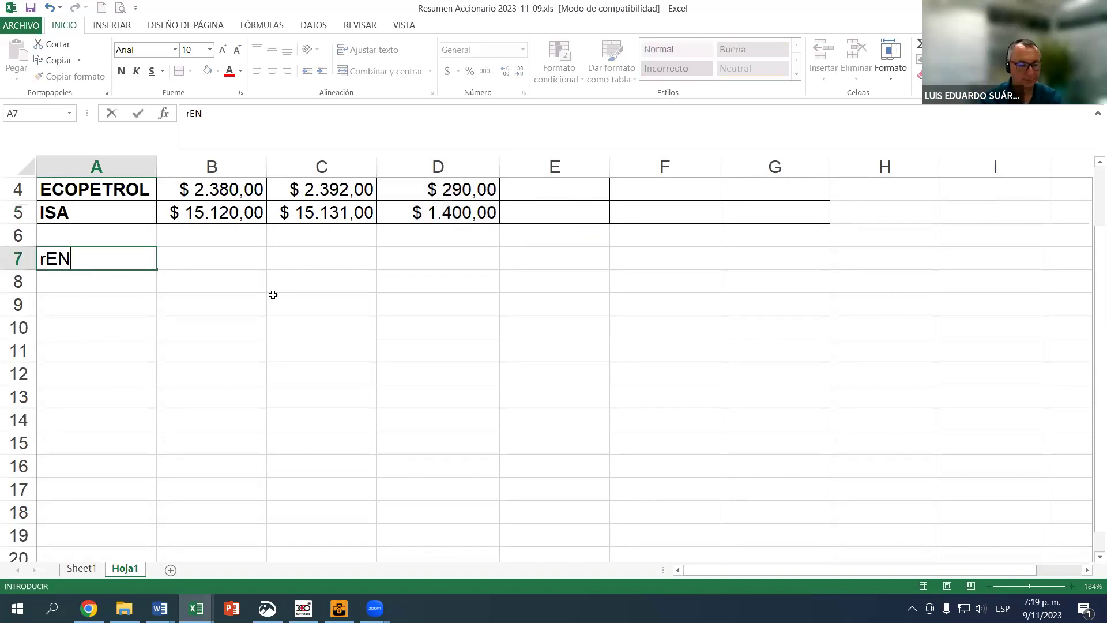
{"action": "type", "text": "TABILID"}
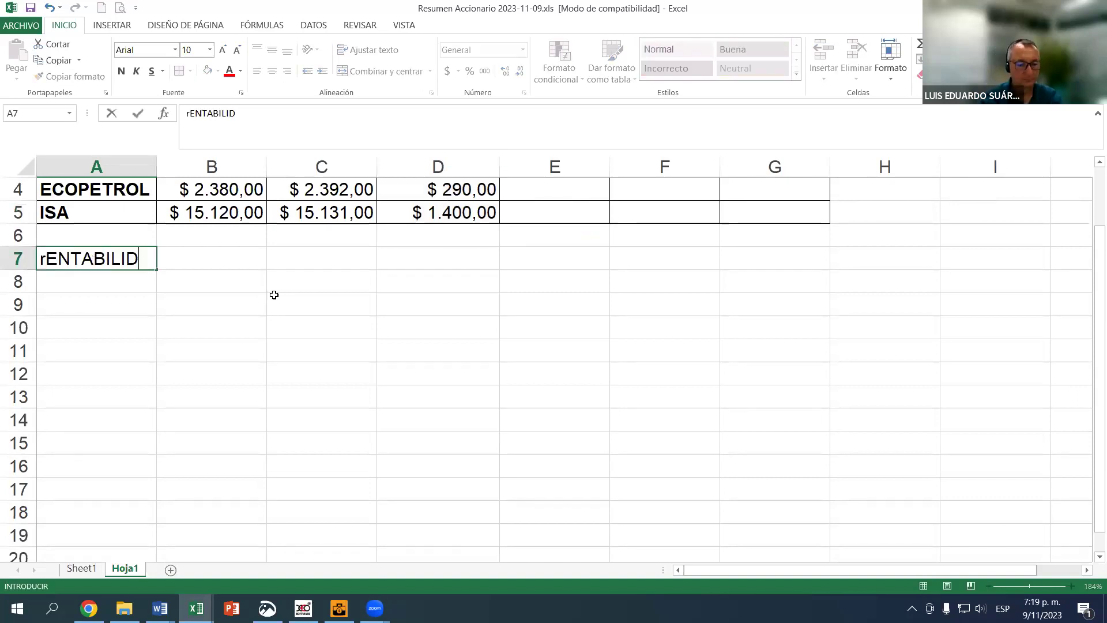
{"action": "type", "text": "ad por acci"}
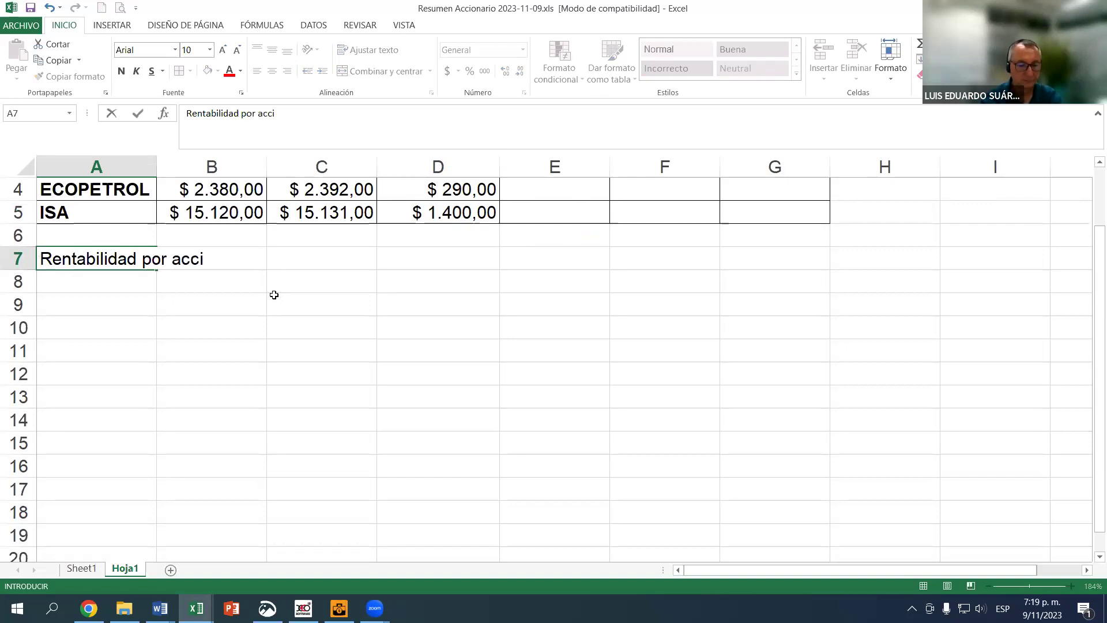
{"action": "type", "text": "ón = (Pr"}
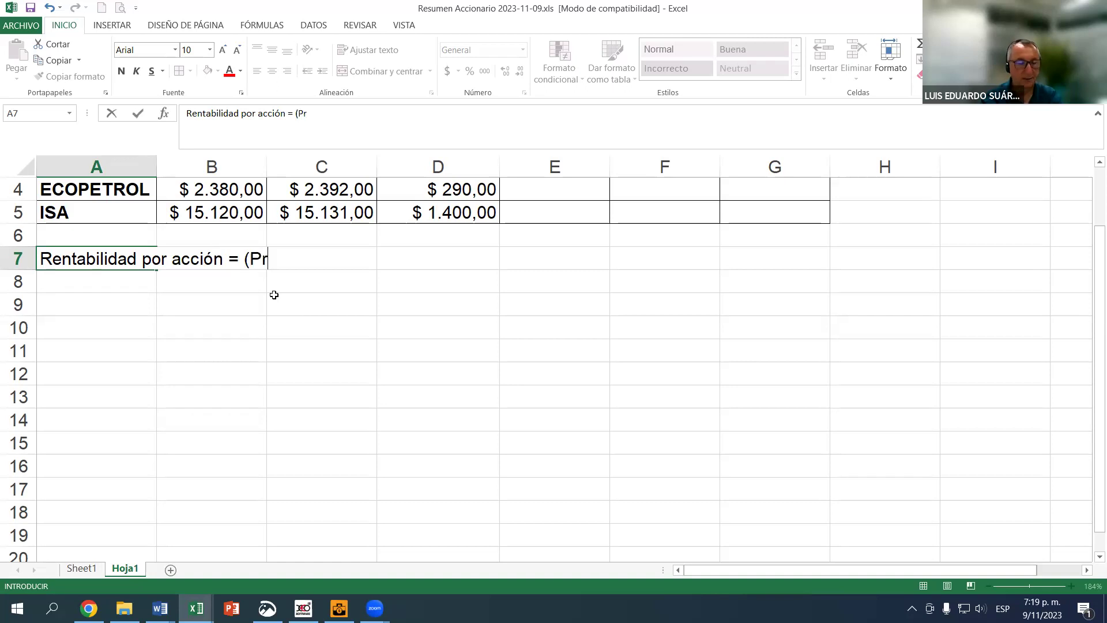
{"action": "type", "text": "ecio final"}
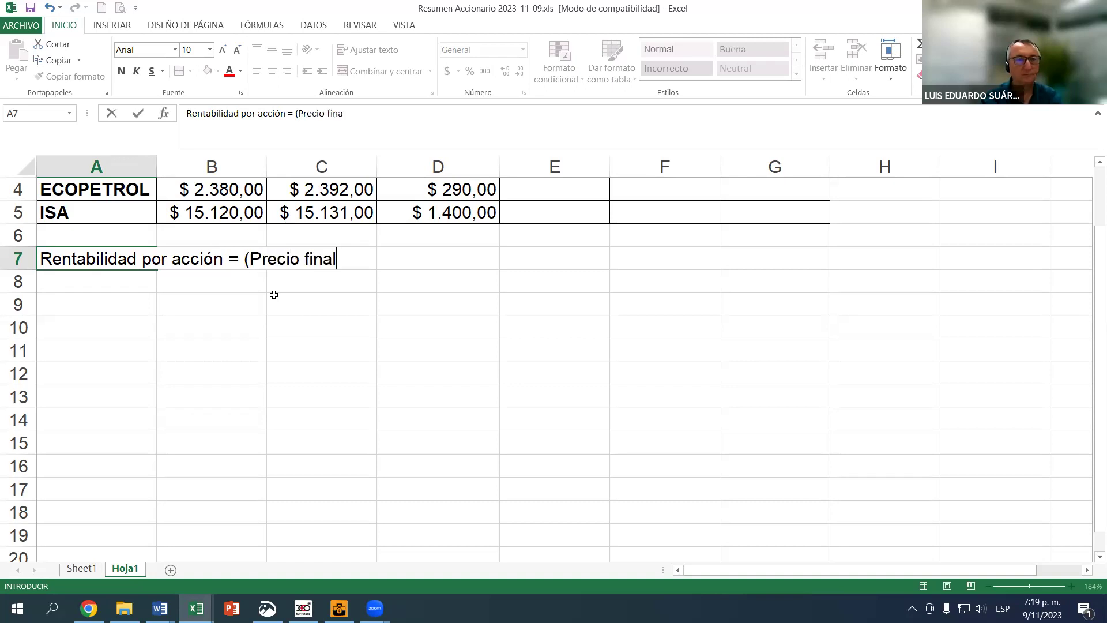
{"action": "type", "text": " - Precio inicial + Divide"}
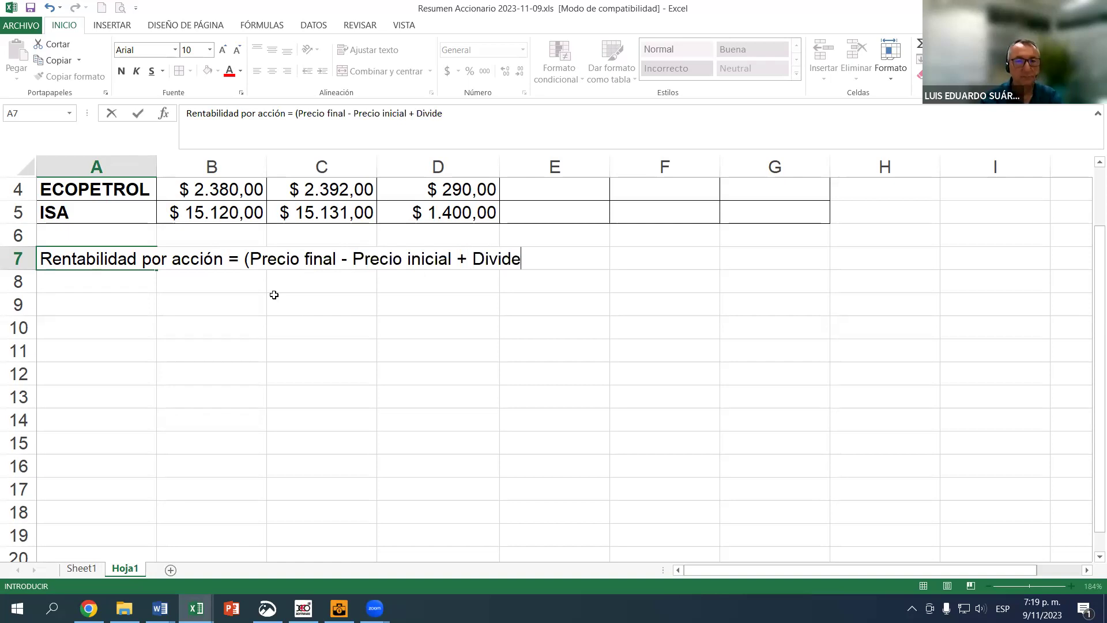
{"action": "type", "text": "ndos por acción) /"}
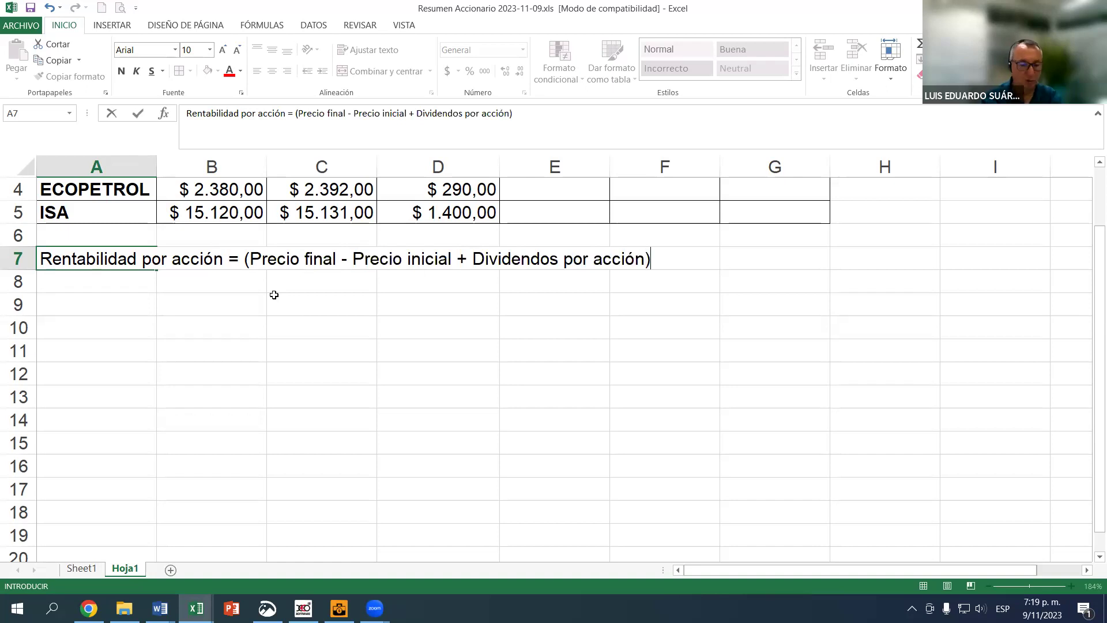
{"action": "type", "text": " Prec"}
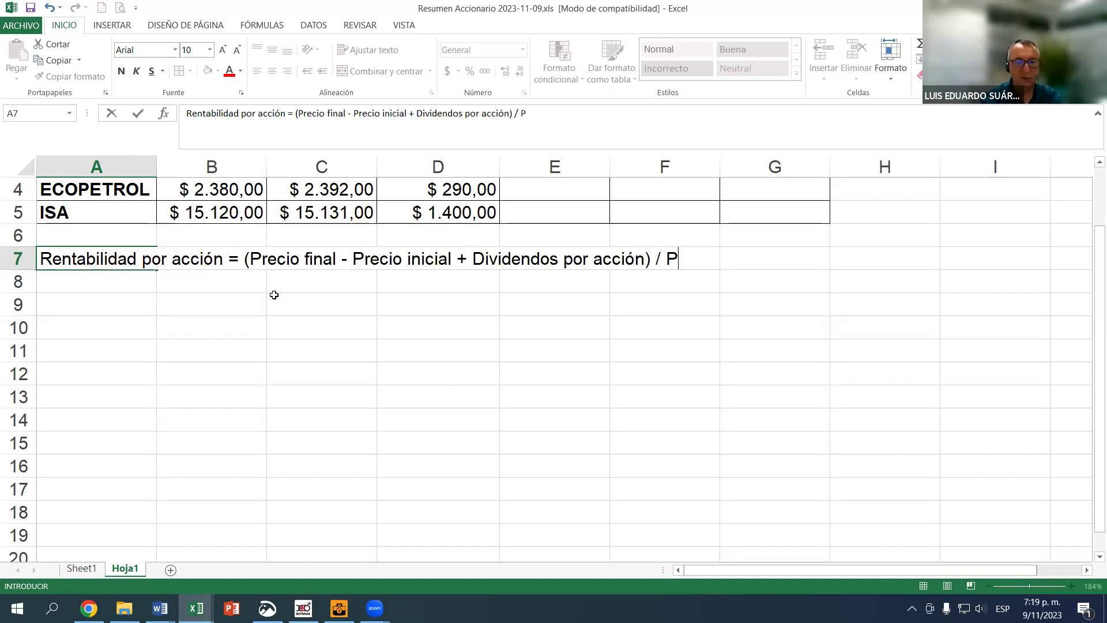
{"action": "type", "text": "io inici"}
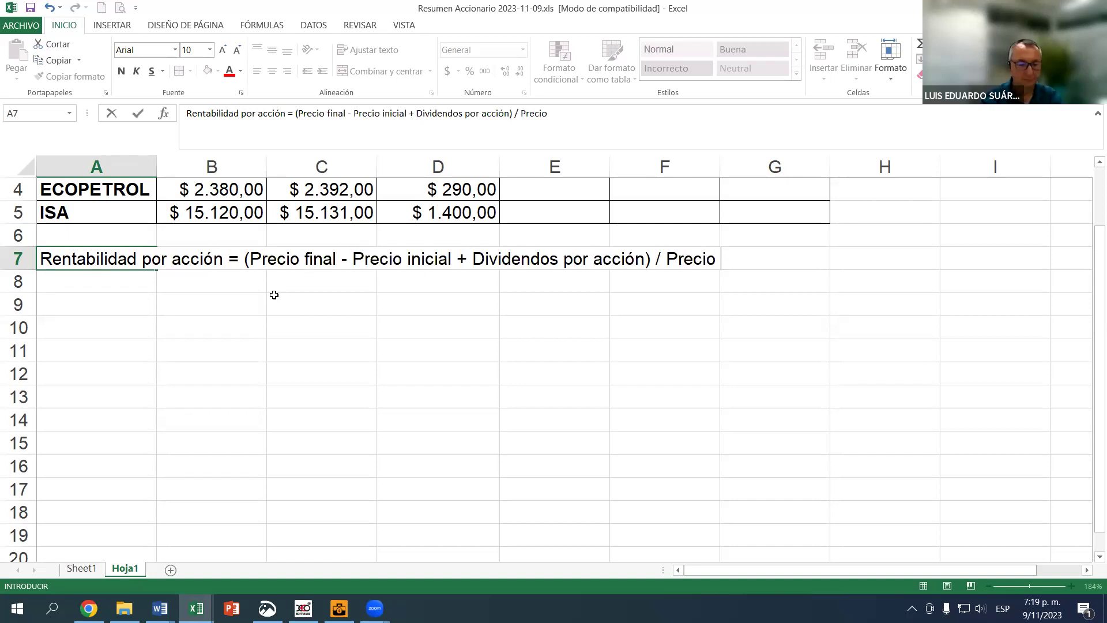
{"action": "type", "text": "al"}
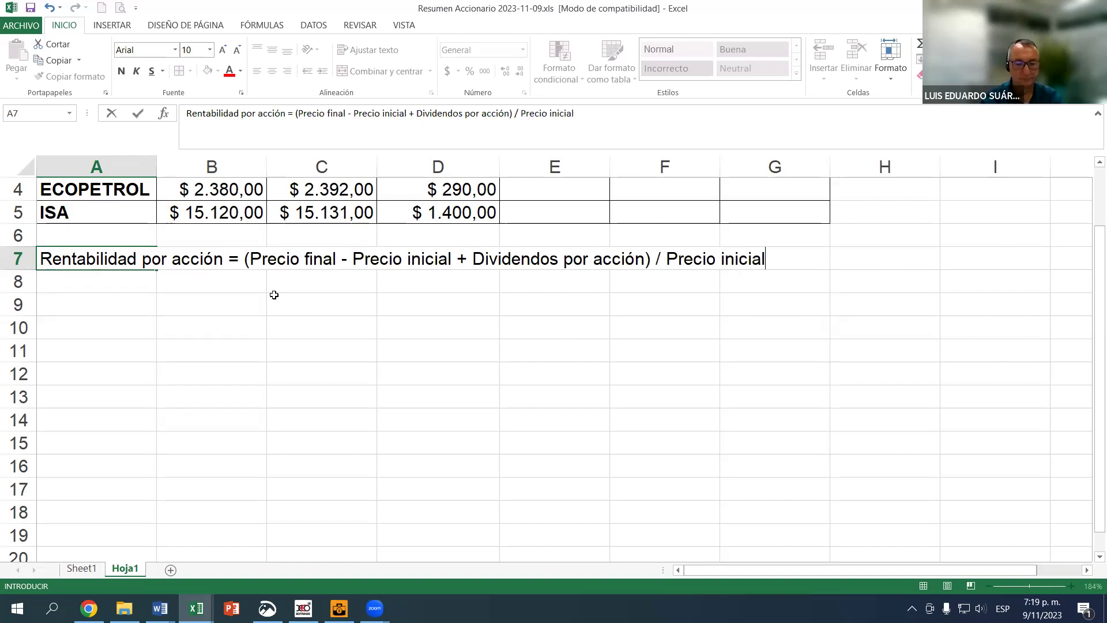
{"action": "key", "text": "Return"}
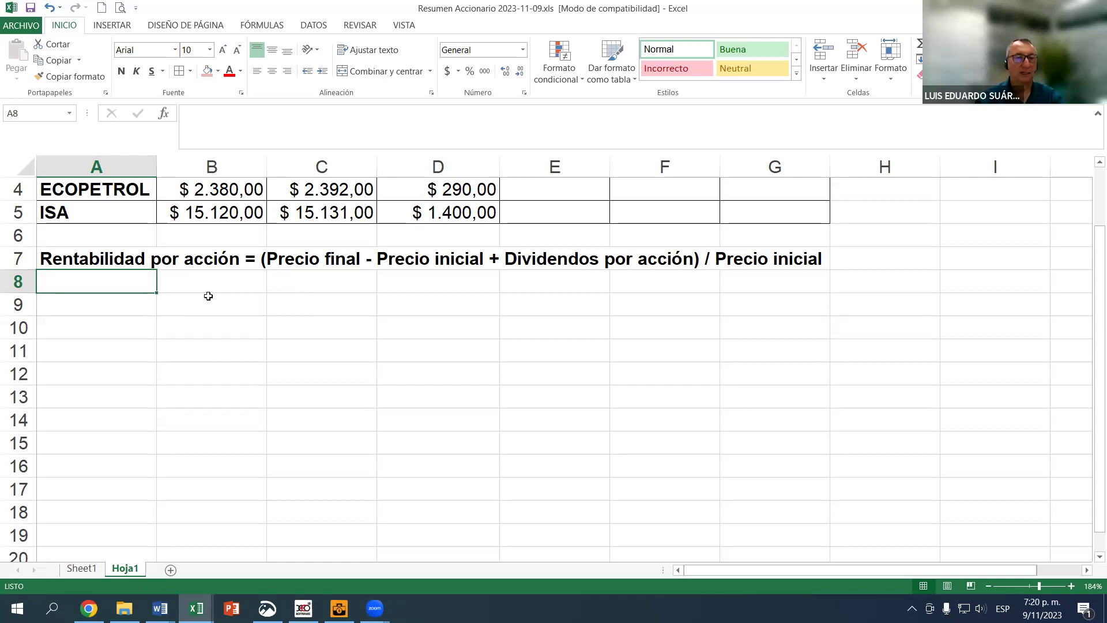
Copy the three company names from A3:A5 to A9:A11, below the profitability formula text
{"action": "left_click", "coordinate": [132, 307]}
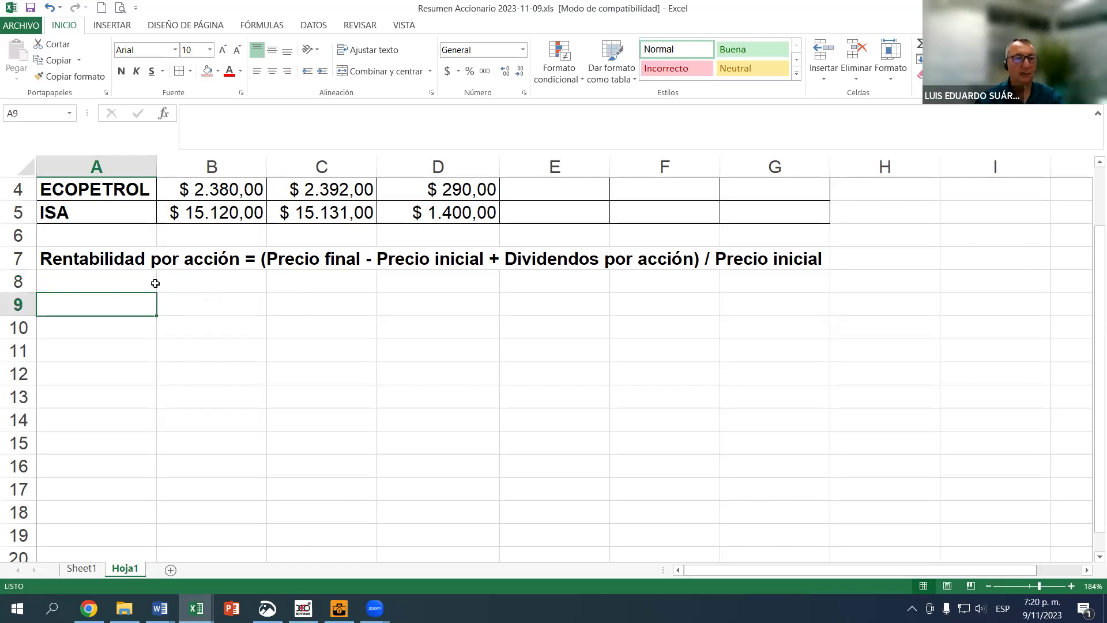
{"action": "scroll", "coordinate": [133, 278], "scroll_direction": "up", "scroll_amount": 1}
{"action": "left_click_drag", "start_coordinate": [121, 276], "coordinate": [150, 328]}
{"action": "key", "text": "ctrl+c"}
{"action": "key", "text": "Down"}
{"action": "key", "text": "Down"}
{"action": "key", "text": "Down"}
{"action": "key", "text": "Down"}
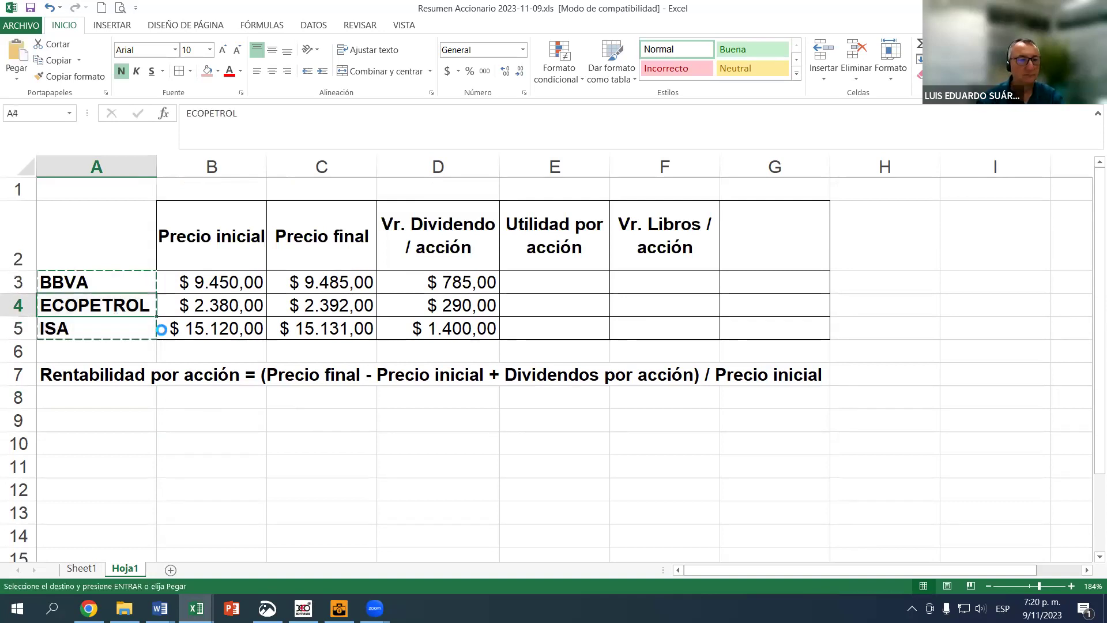
{"action": "key", "text": "Down"}
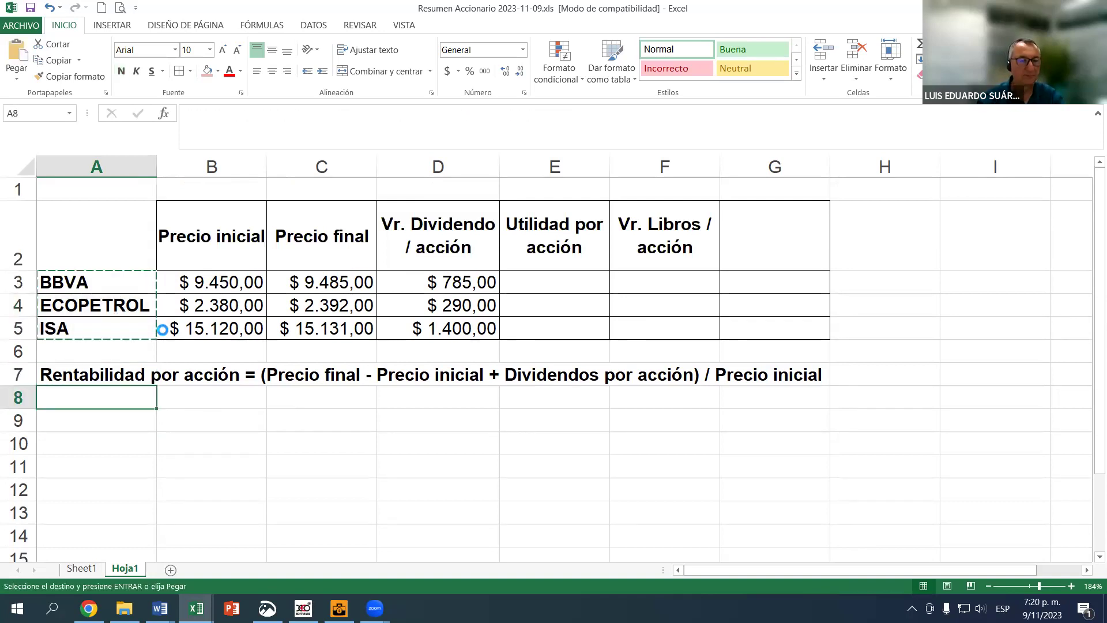
{"action": "key", "text": "Down"}
{"action": "key", "text": "ctrl+v"}
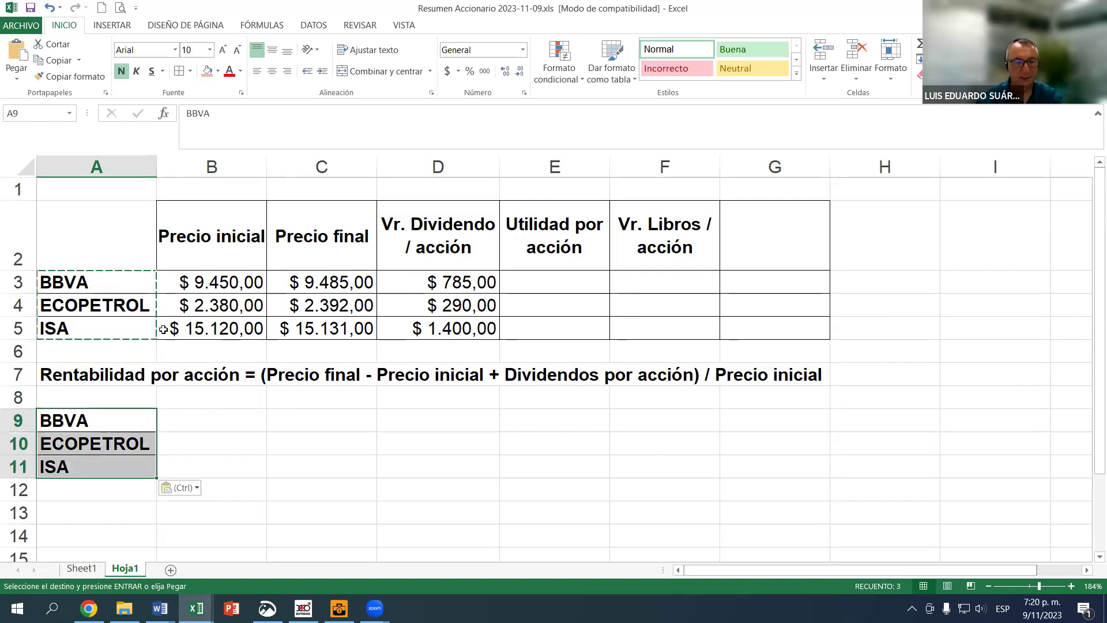
Enter "Rentab./acciión" in B8 as the heading of the column next to the copied company names
{"action": "key", "text": "Up"}
{"action": "key", "text": "Right"}
{"action": "key", "text": "alt+F4"}
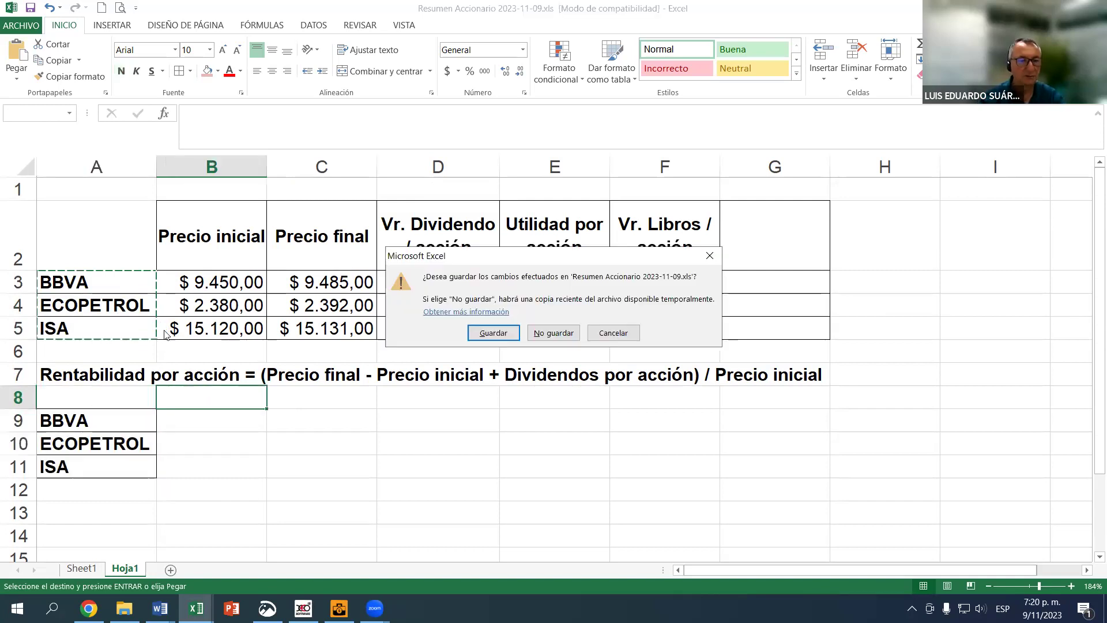
{"action": "key", "text": "Escape"}
{"action": "key", "text": "Escape"}
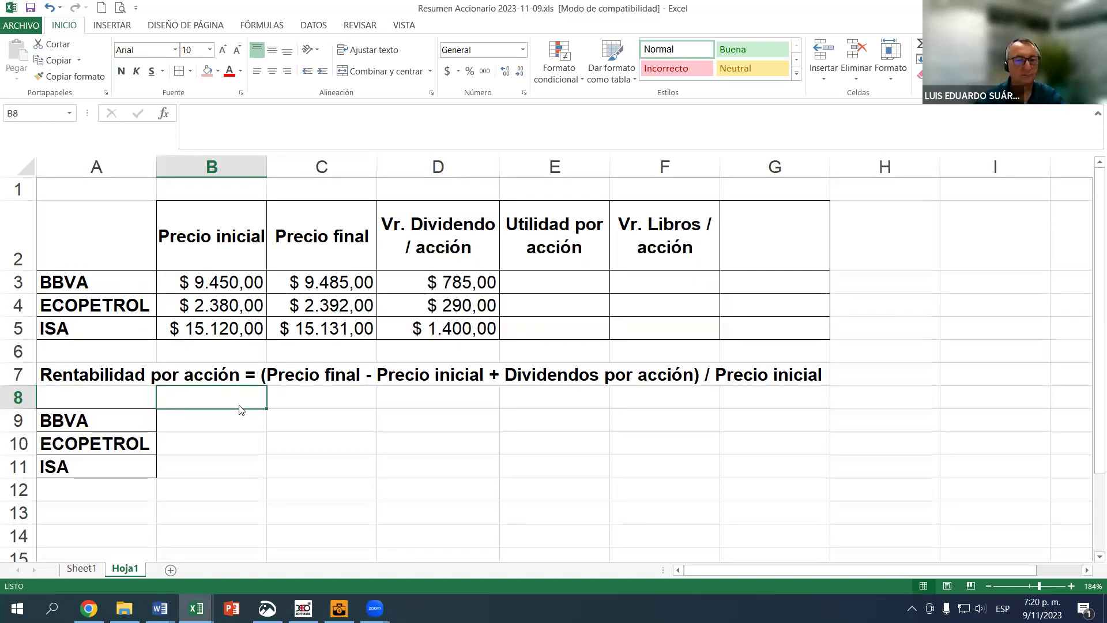
{"action": "type", "text": "Rentab."}
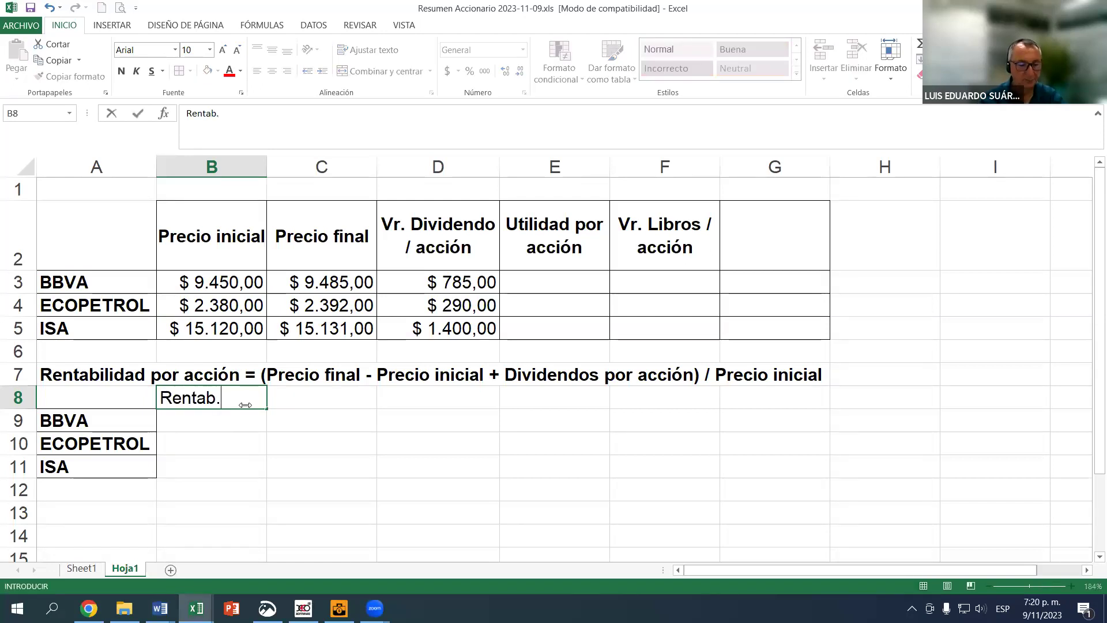
{"action": "type", "text": "/acc"}
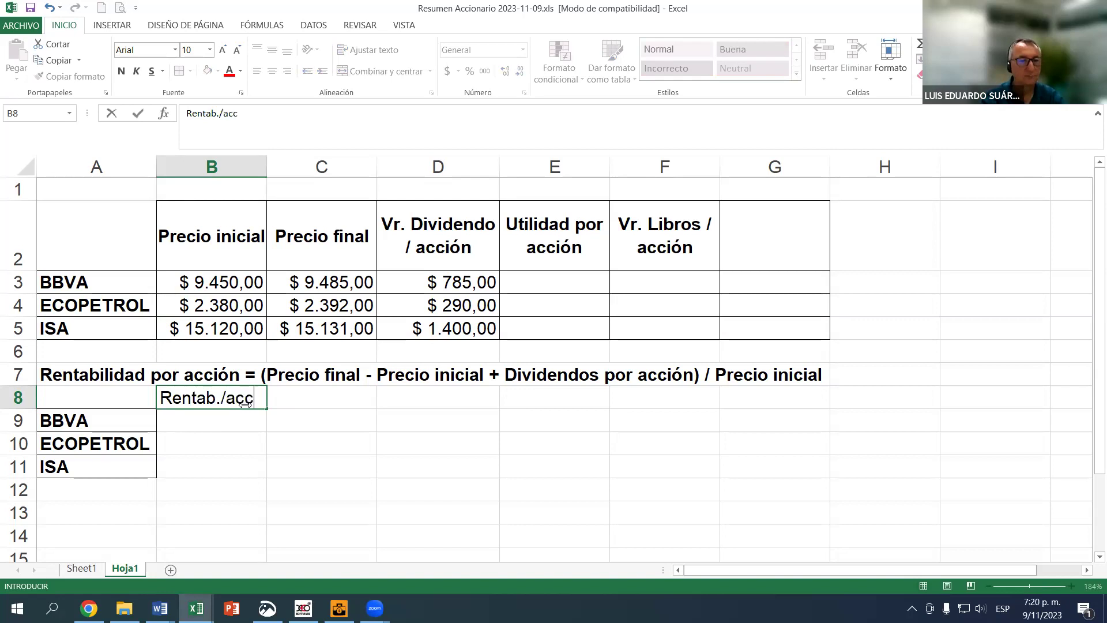
{"action": "type", "text": "iión"}
{"action": "key", "text": "Return"}
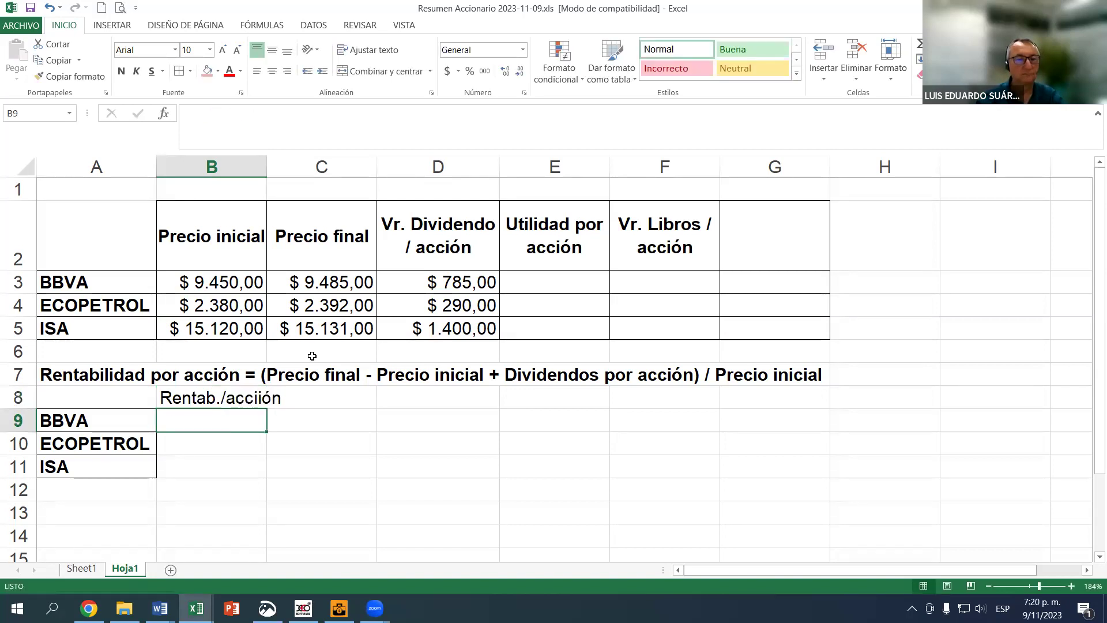
Correct the B8 heading to "Rentab./acción" and format it with wrapped, horizontally centered text
{"action": "scroll", "coordinate": [313, 353], "scroll_direction": "down", "scroll_amount": 1}
{"action": "left_click", "coordinate": [209, 276]}
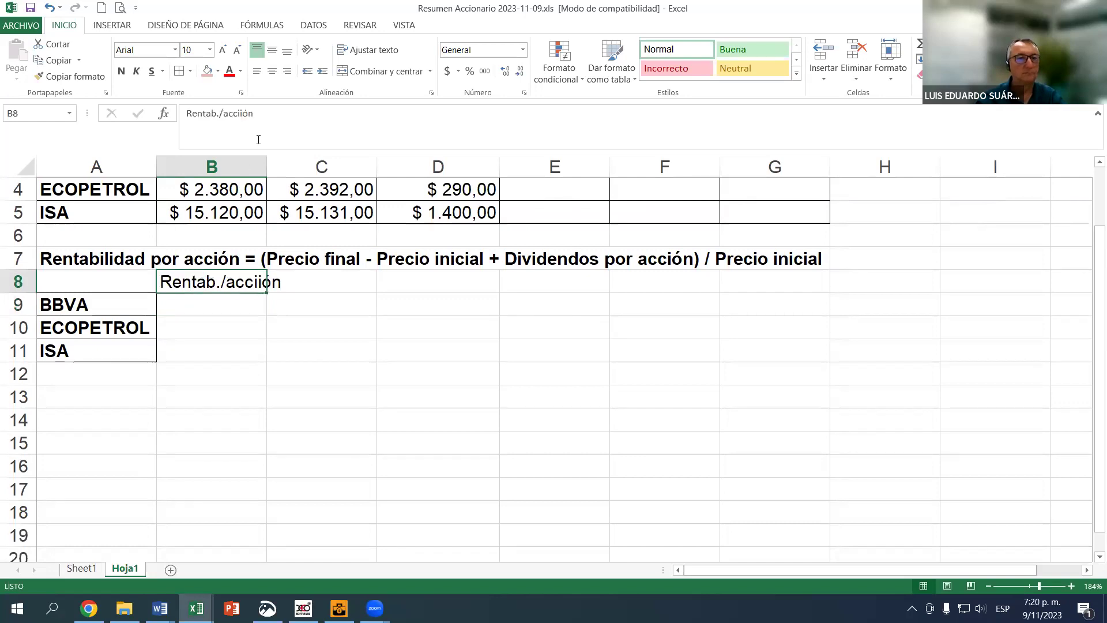
{"action": "left_click", "coordinate": [242, 114]}
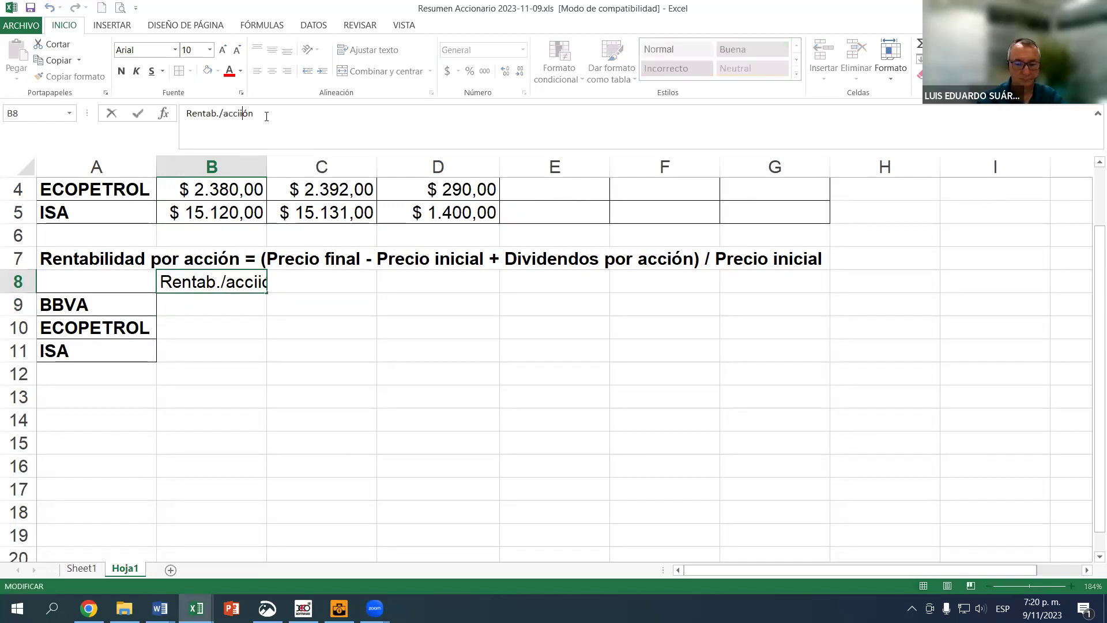
{"action": "key", "text": "BackSpace"}
{"action": "key", "text": "Return"}
{"action": "key", "text": "Up"}
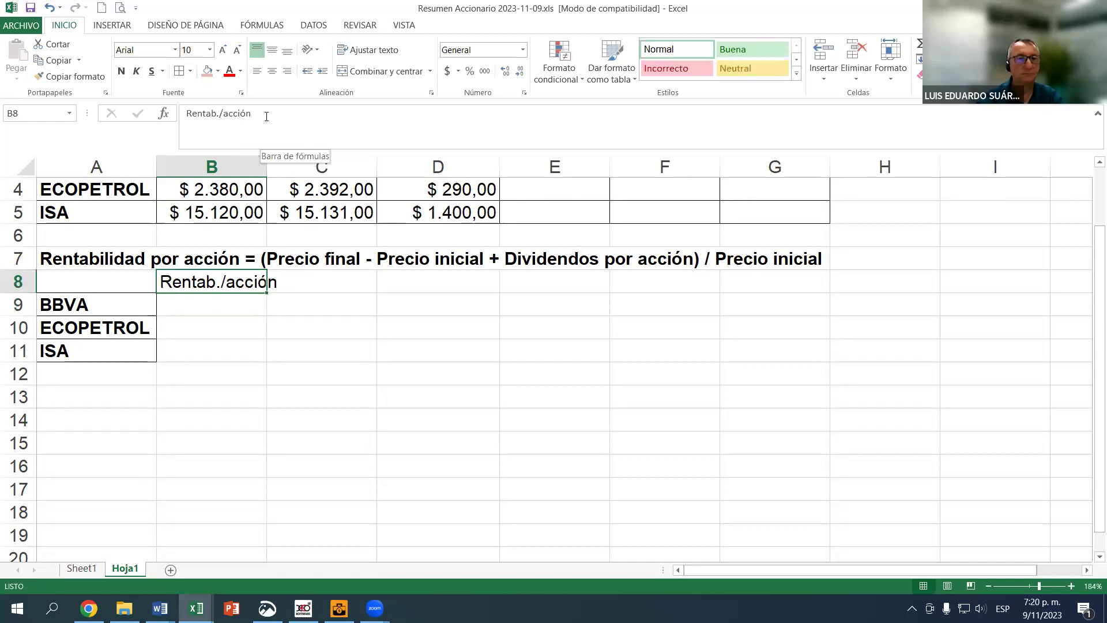
{"action": "left_click", "coordinate": [369, 50]}
{"action": "left_click", "coordinate": [272, 70]}
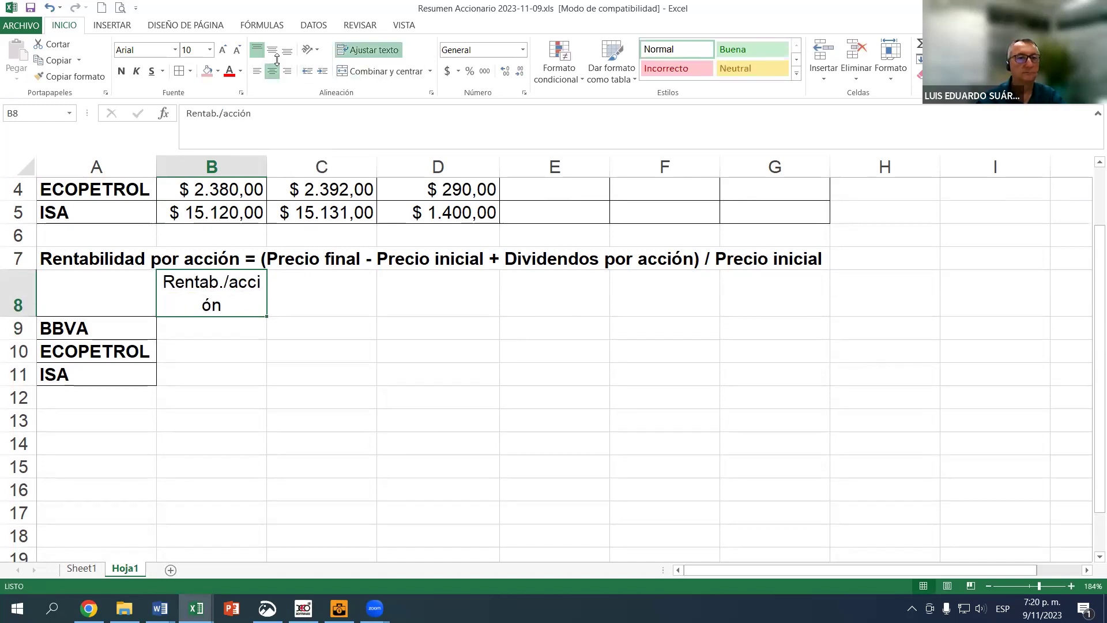
{"action": "left_click", "coordinate": [221, 122]}
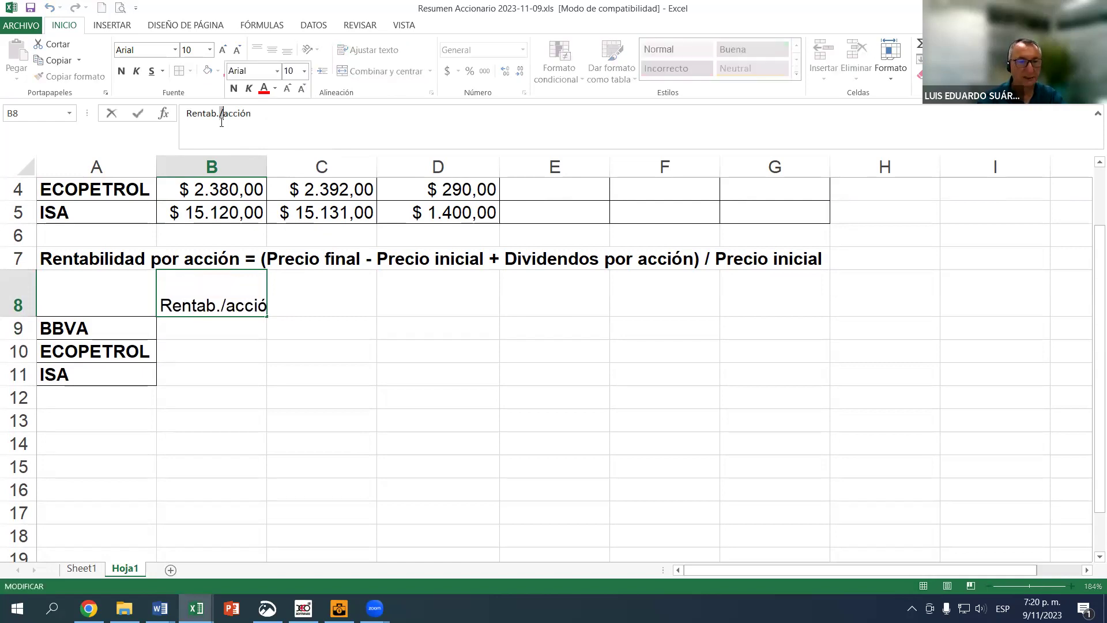
{"action": "key", "text": "Right"}
{"action": "key", "text": "Right"}
{"action": "key", "text": "Return"}
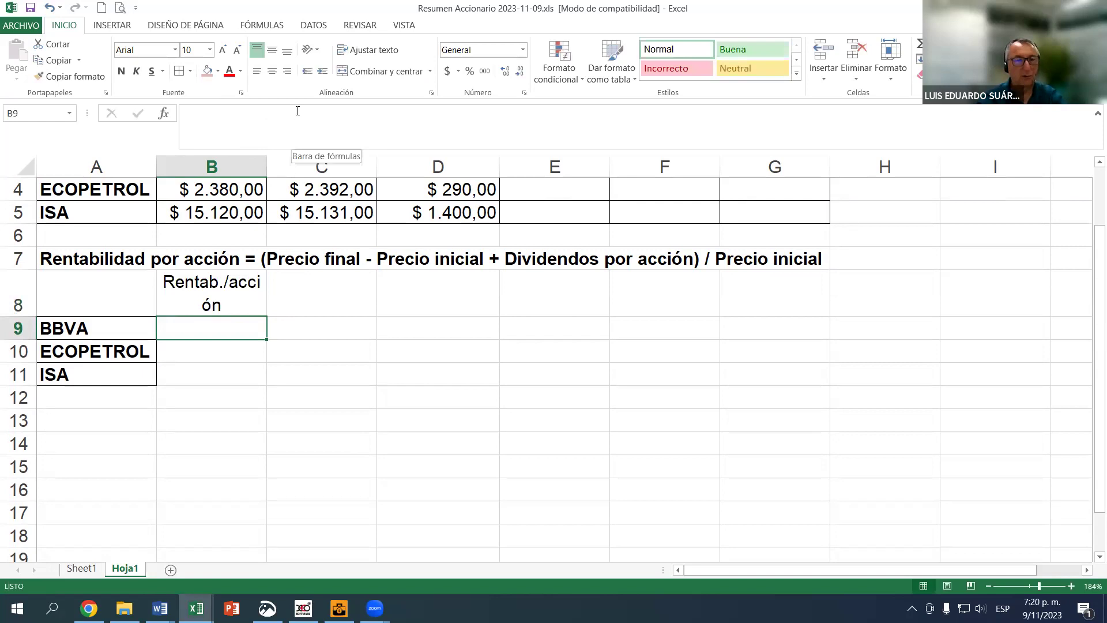
Insert a line break after the slash in the B8 heading so "acción" starts on the second line
{"action": "key", "text": "Up"}
{"action": "key", "text": "F2"}
{"action": "key", "text": "Left"}
{"action": "key", "text": "Left"}
{"action": "key", "text": "Left"}
{"action": "key", "text": "Left"}
{"action": "key", "text": "Left"}
{"action": "key", "text": "Left"}
{"action": "key", "text": "Left"}
{"action": "key", "text": "Left"}
{"action": "key", "text": "Left"}
{"action": "key", "text": "Right"}
{"action": "key", "text": "Right"}
{"action": "key", "text": "Right"}
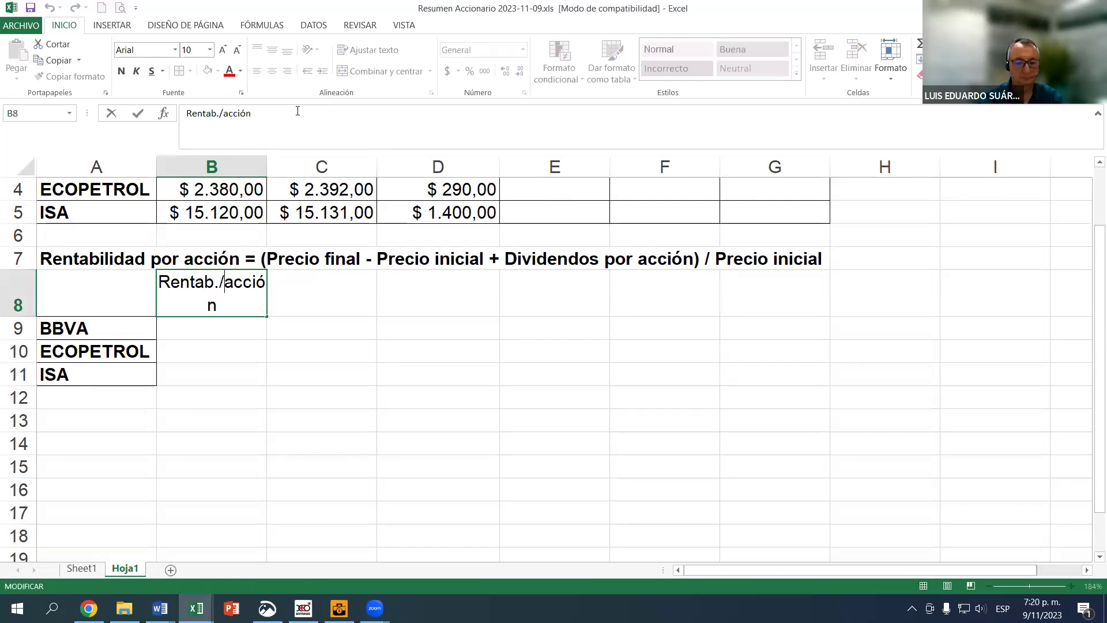
{"action": "key", "text": "alt+Return"}
{"action": "key", "text": "Return"}
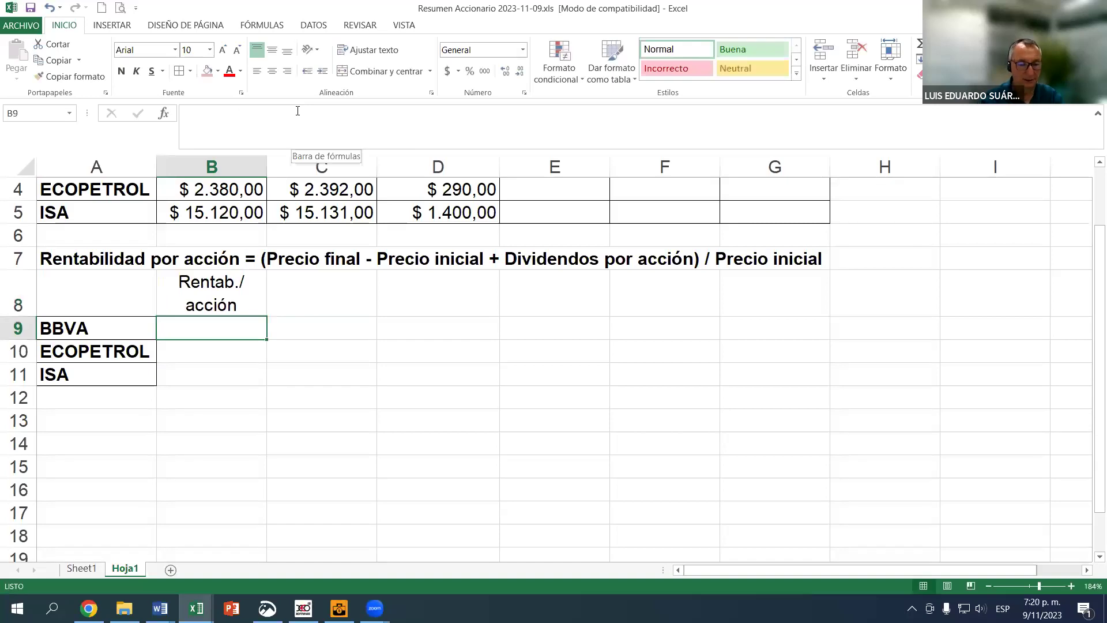
Calculate BBVA's profitability per share in B9 with the formula =(C3-B3+D3)/B3
{"action": "type", "text": "="}
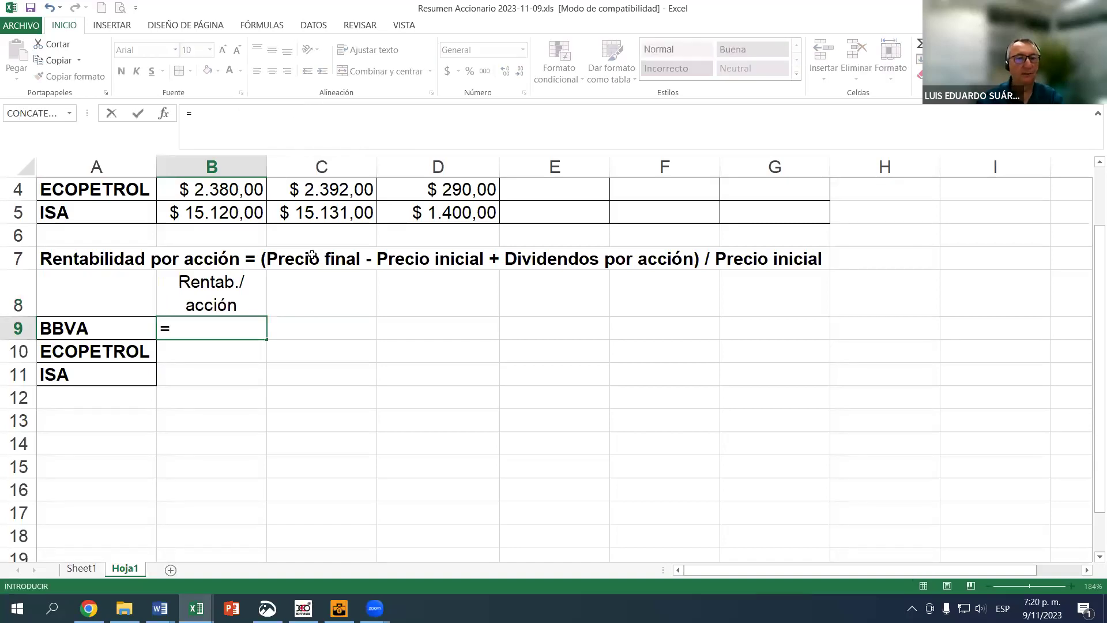
{"action": "type", "text": "("}
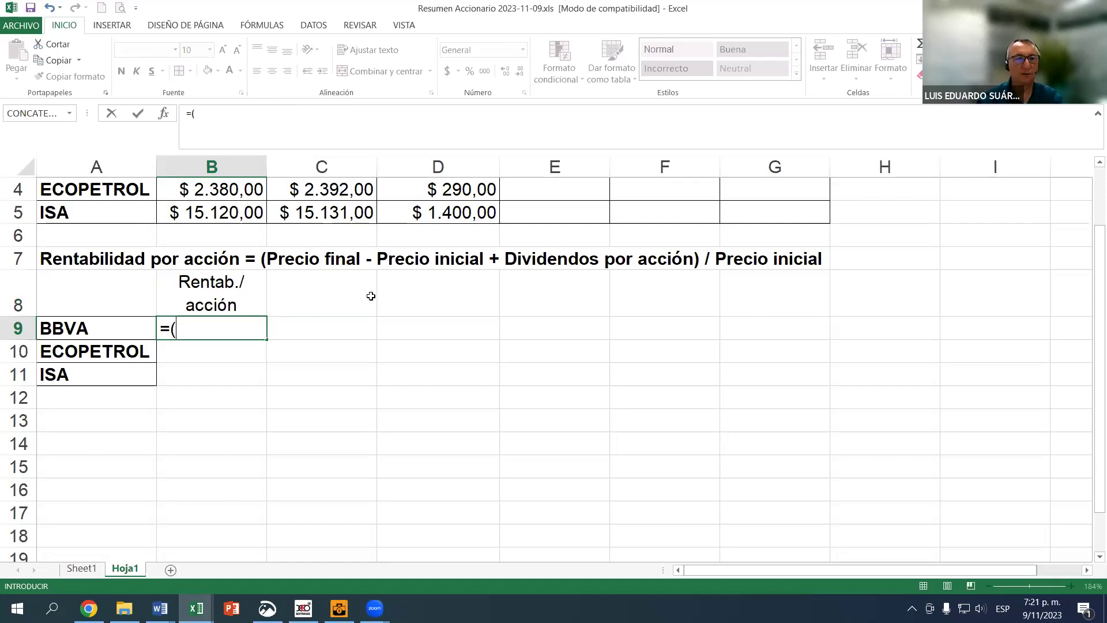
{"action": "scroll", "coordinate": [369, 296], "scroll_direction": "up", "scroll_amount": 1}
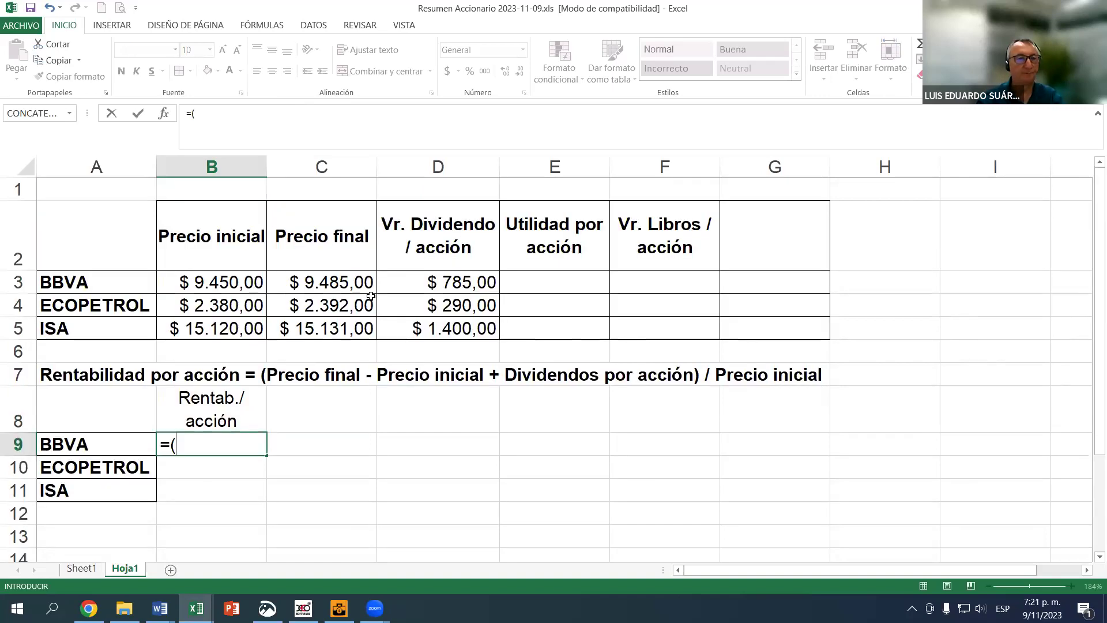
{"action": "left_click", "coordinate": [344, 281]}
{"action": "type", "text": "-"}
{"action": "left_click", "coordinate": [245, 286]}
{"action": "type", "text": "+"}
{"action": "left_click", "coordinate": [417, 278]}
{"action": "scroll", "coordinate": [704, 407], "scroll_direction": "down", "scroll_amount": 1}
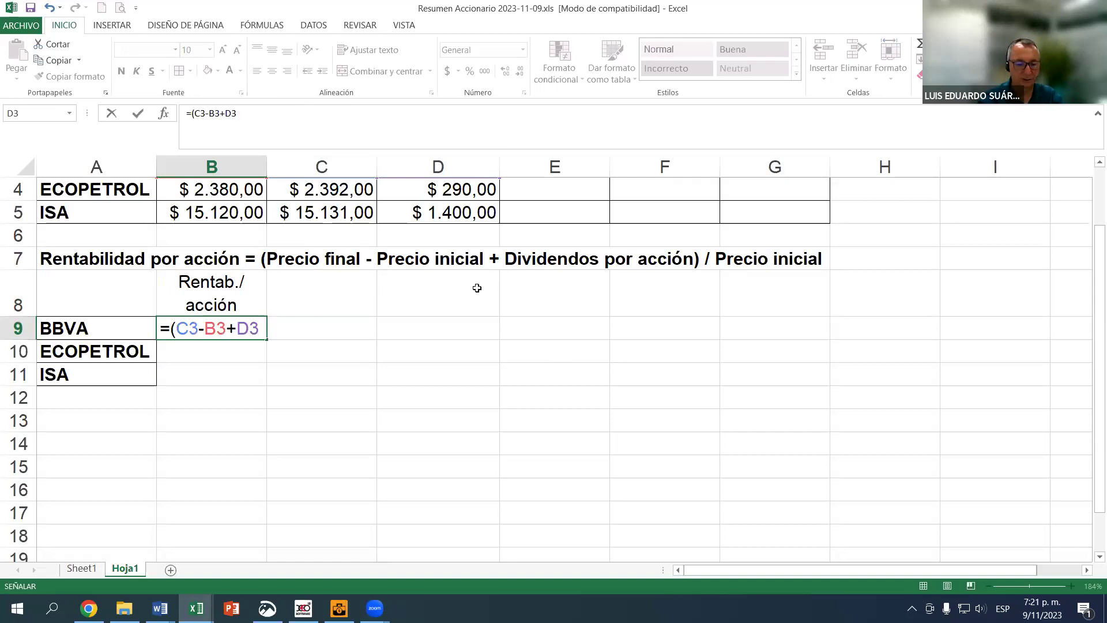
{"action": "type", "text": ")/"}
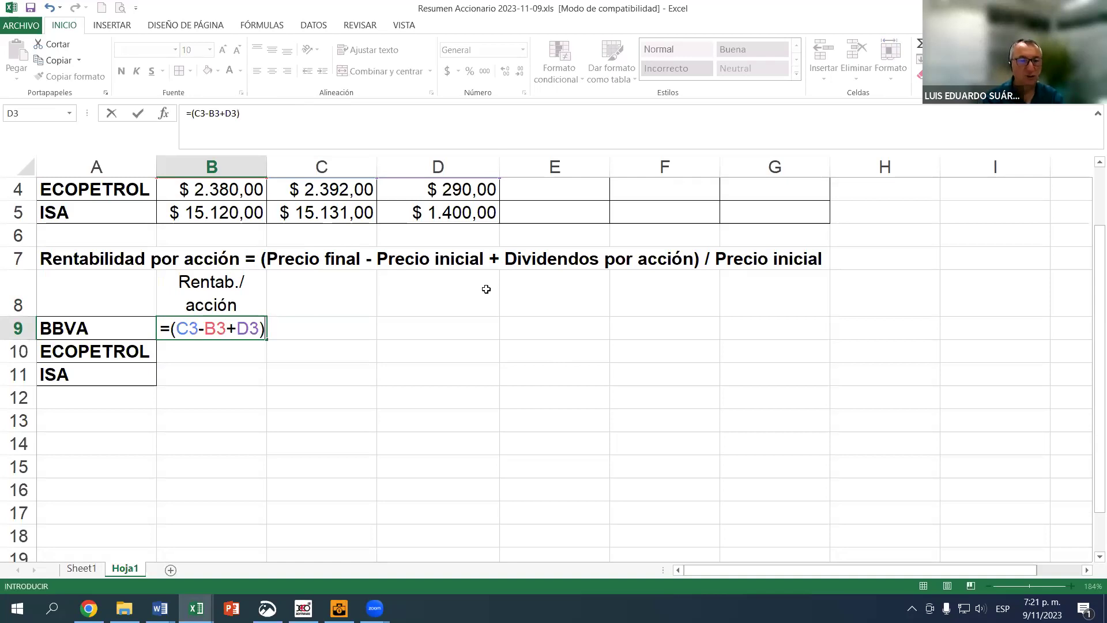
{"action": "scroll", "coordinate": [417, 266], "scroll_direction": "up", "scroll_amount": 1}
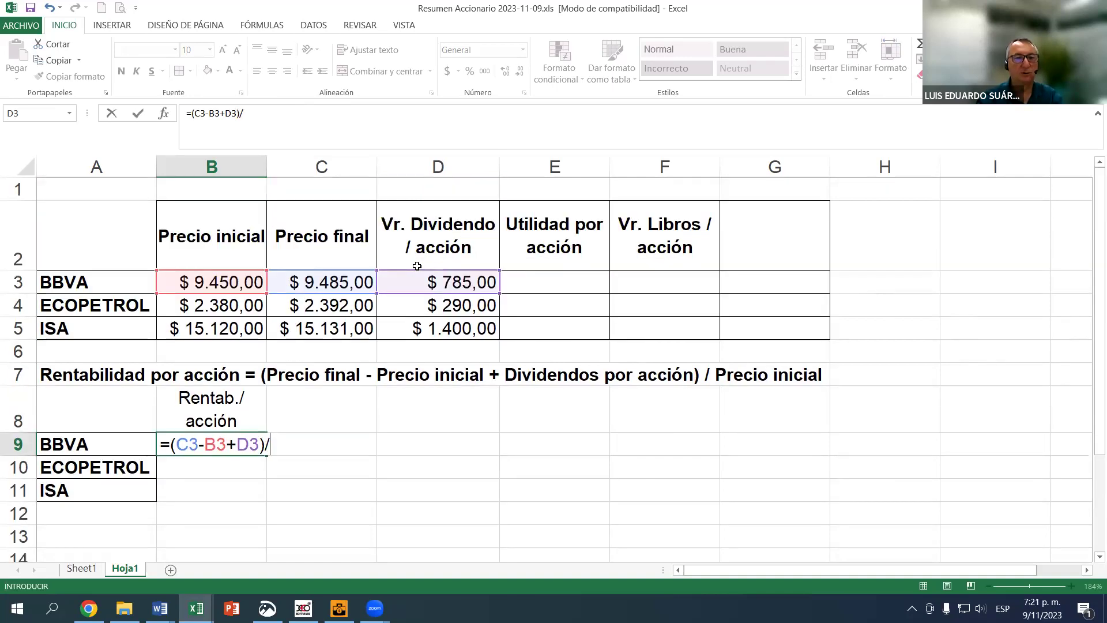
{"action": "left_click", "coordinate": [242, 281]}
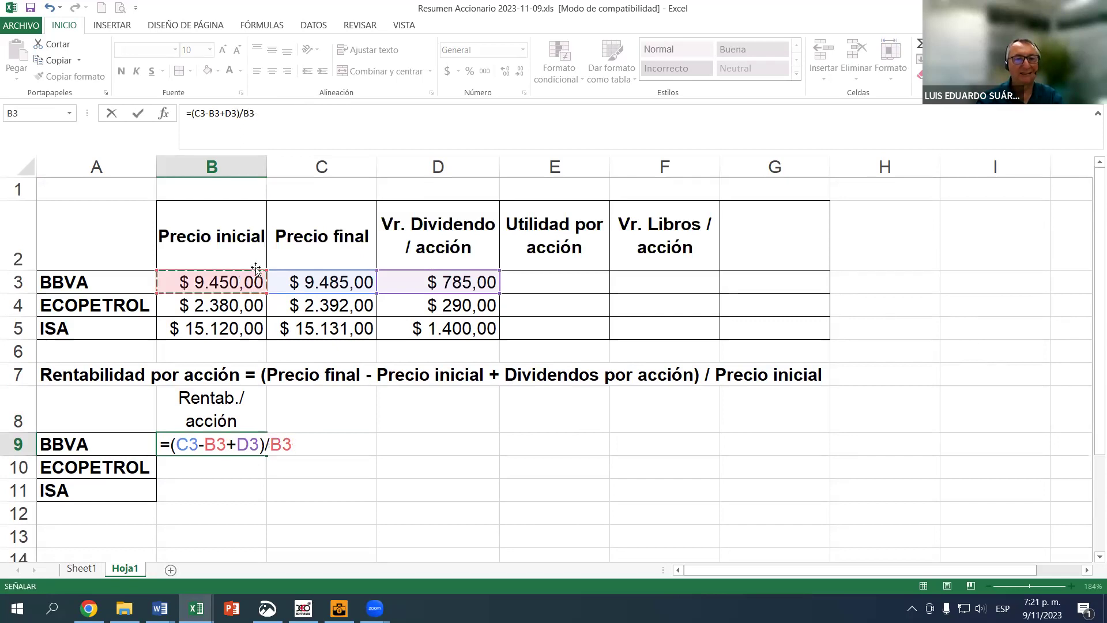
{"action": "scroll", "coordinate": [254, 274], "scroll_direction": "down", "scroll_amount": 1}
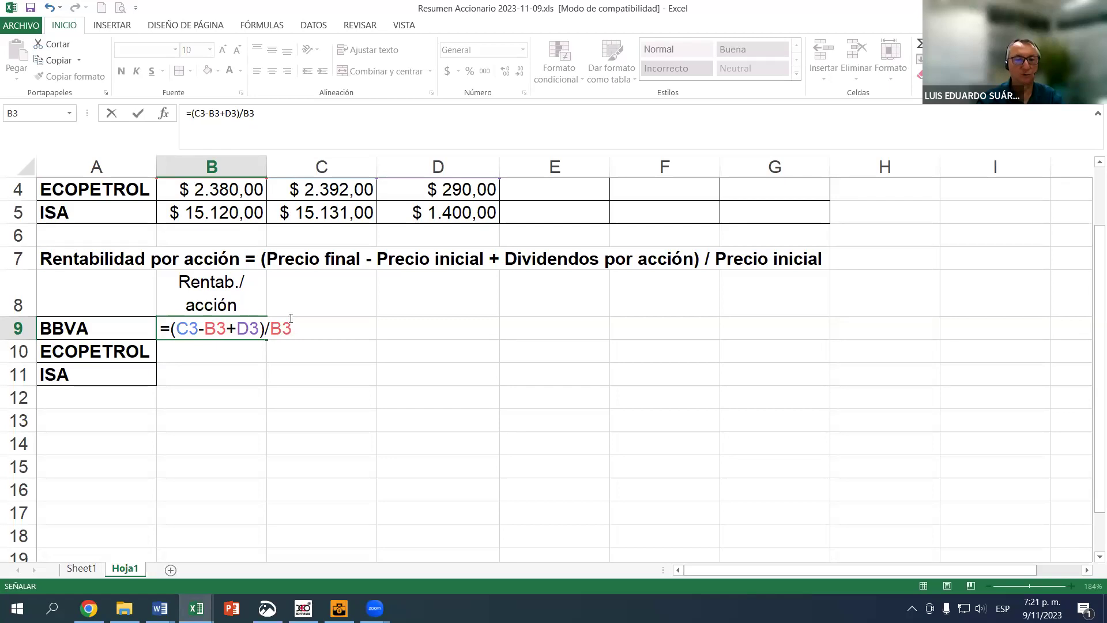
{"action": "key", "text": "Return"}
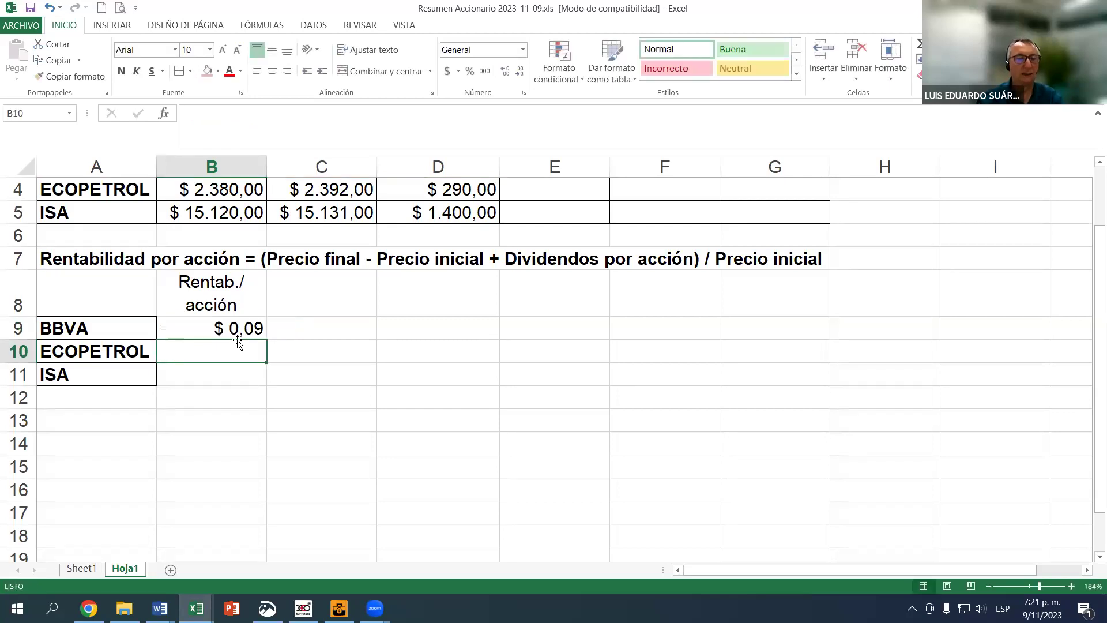
Format BBVA's profitability in B9 as a percentage with two decimals
{"action": "left_click", "coordinate": [247, 330]}
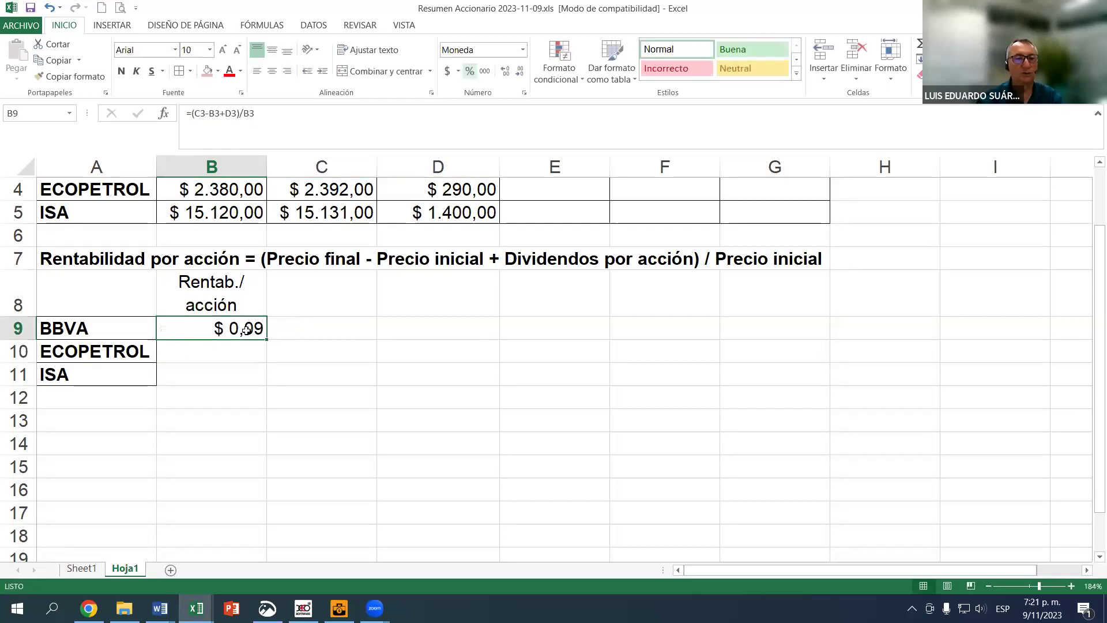
{"action": "key", "text": "ctrl+shift+5"}
{"action": "key", "text": "alt+o"}
{"action": "key", "text": "0"}
{"action": "key", "text": "alt+o"}
{"action": "key", "text": "0"}
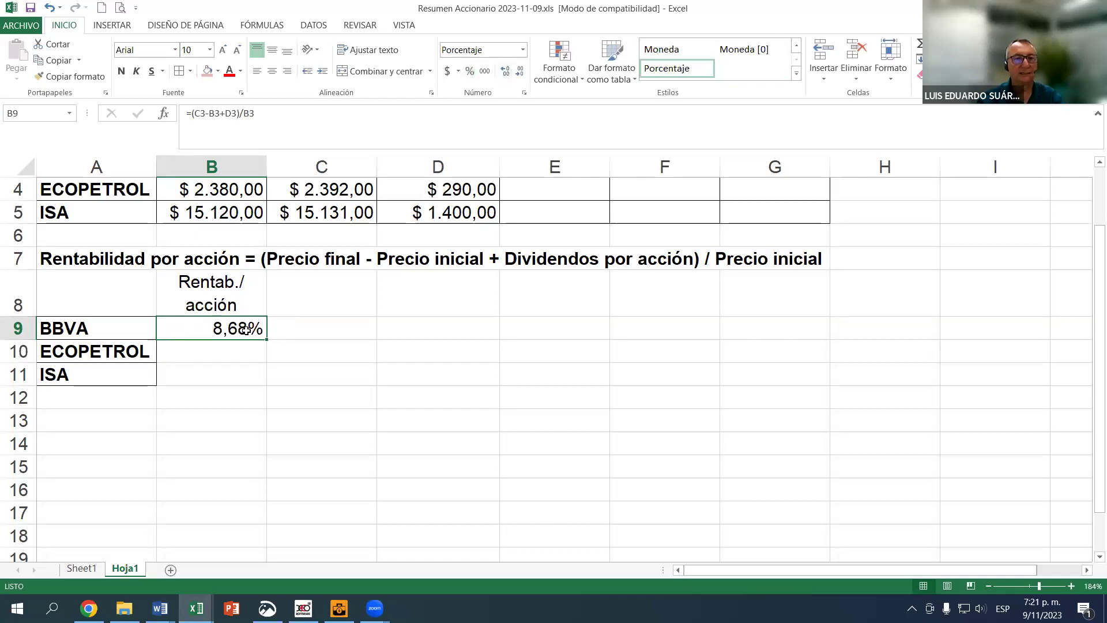
Center B9 horizontally and vertically, and fill its formula down to B11 for ECOPETROL and ISA
{"action": "left_click", "coordinate": [272, 70]}
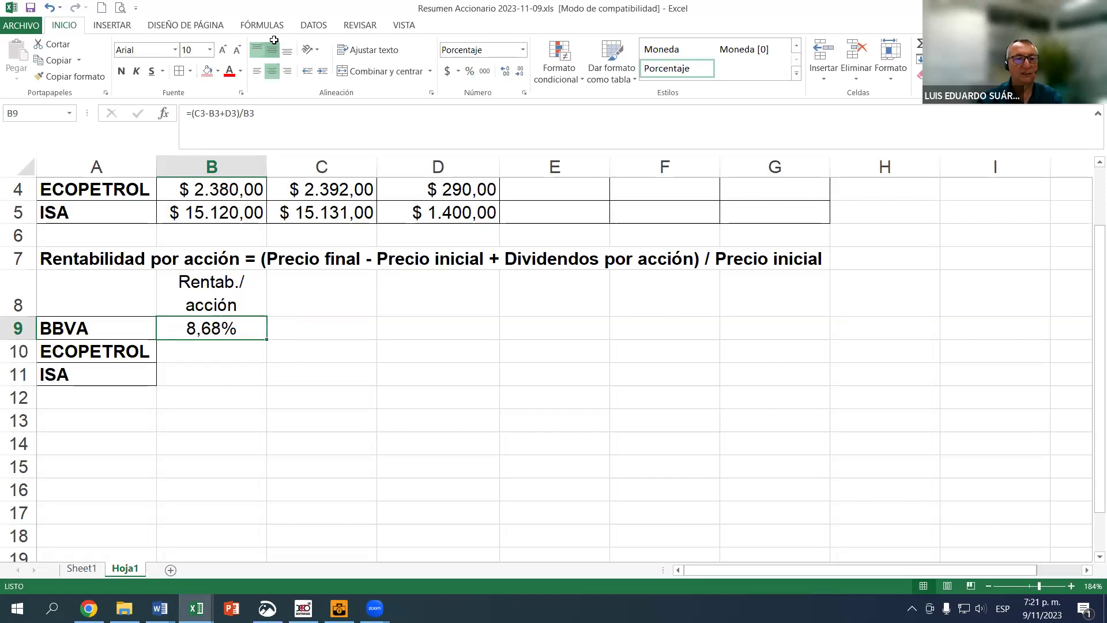
{"action": "left_click", "coordinate": [271, 44]}
{"action": "scroll", "coordinate": [225, 313], "scroll_direction": "down", "scroll_amount": 1}
{"action": "left_click_drag", "start_coordinate": [266, 270], "coordinate": [248, 312]}
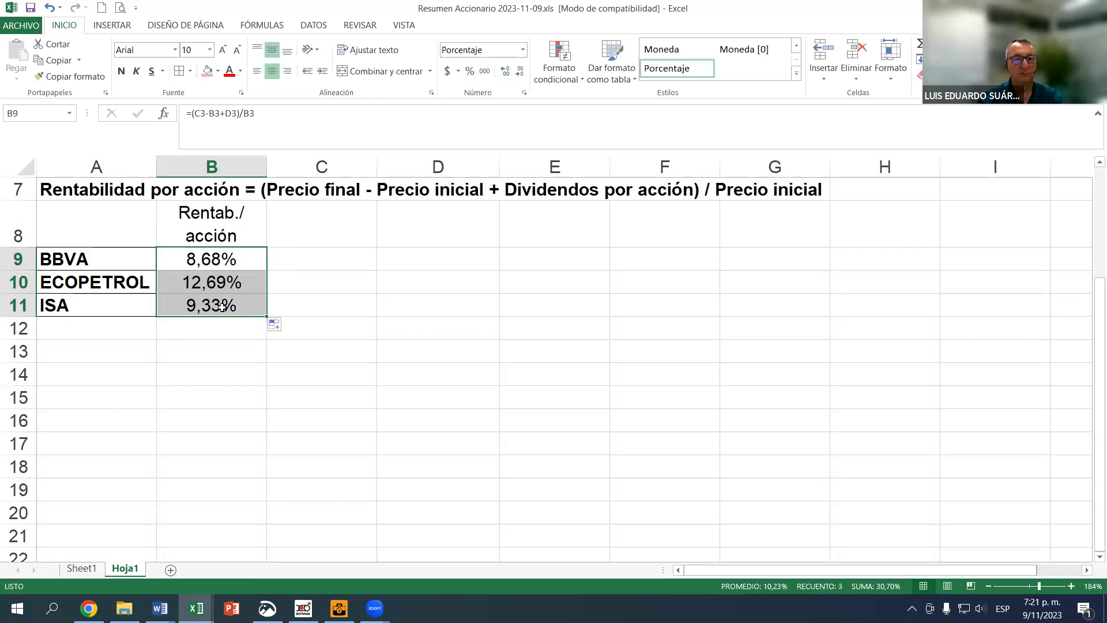
Add cell borders to the profitability column in B8:B11 and make the "Rentab./ acción" heading bold
{"action": "left_click", "coordinate": [215, 268]}
{"action": "key", "text": "Down"}
{"action": "left_click_drag", "start_coordinate": [211, 259], "coordinate": [211, 305]}
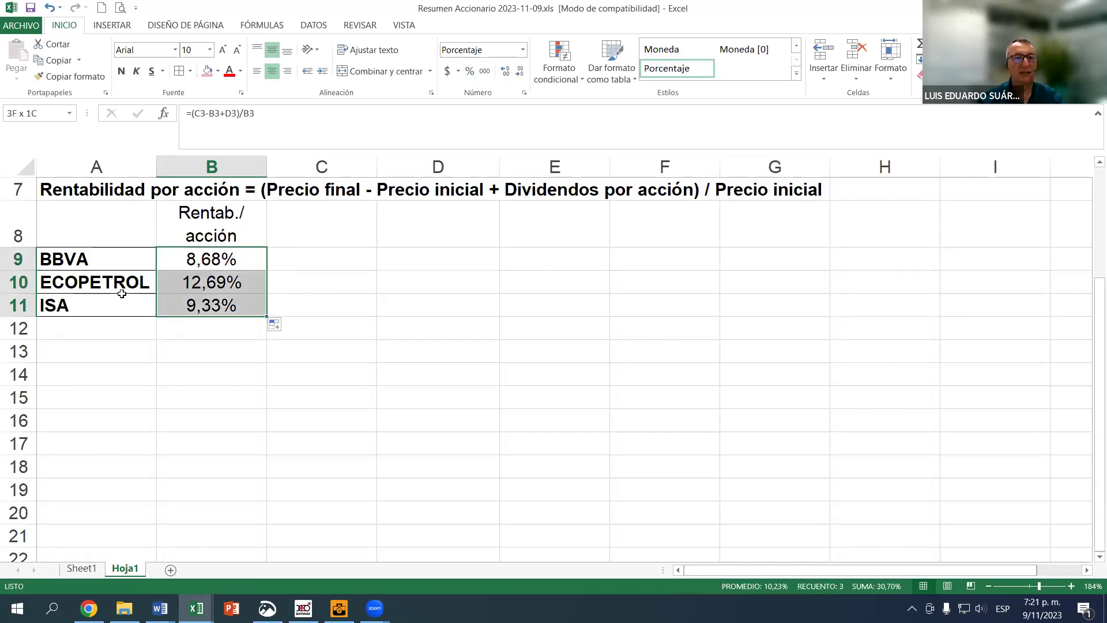
{"action": "left_click", "coordinate": [197, 236]}
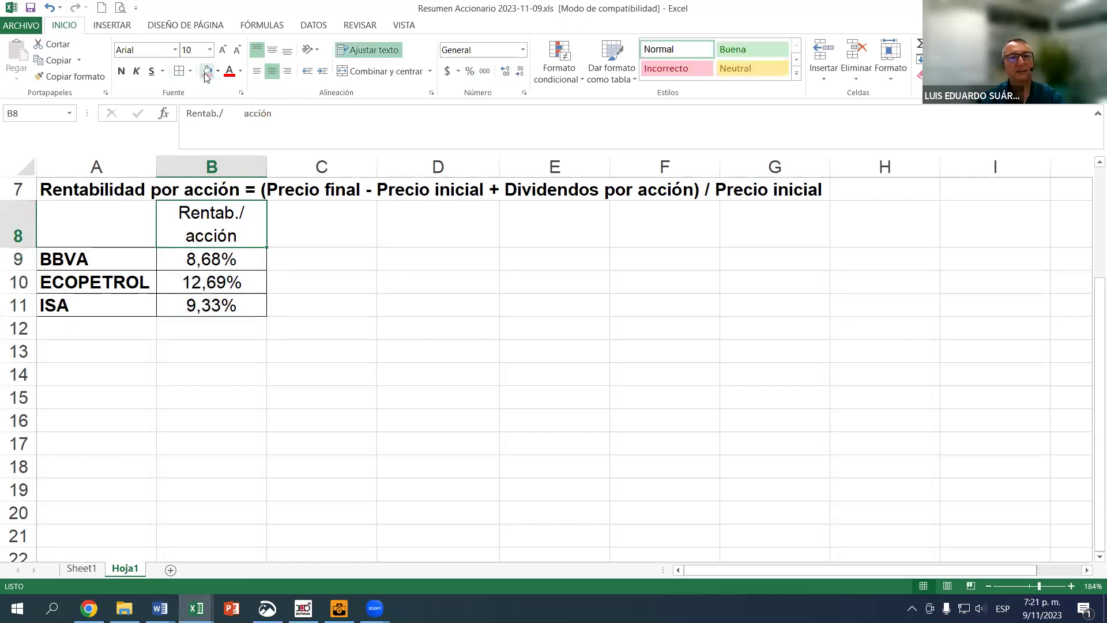
{"action": "left_click", "coordinate": [121, 71]}
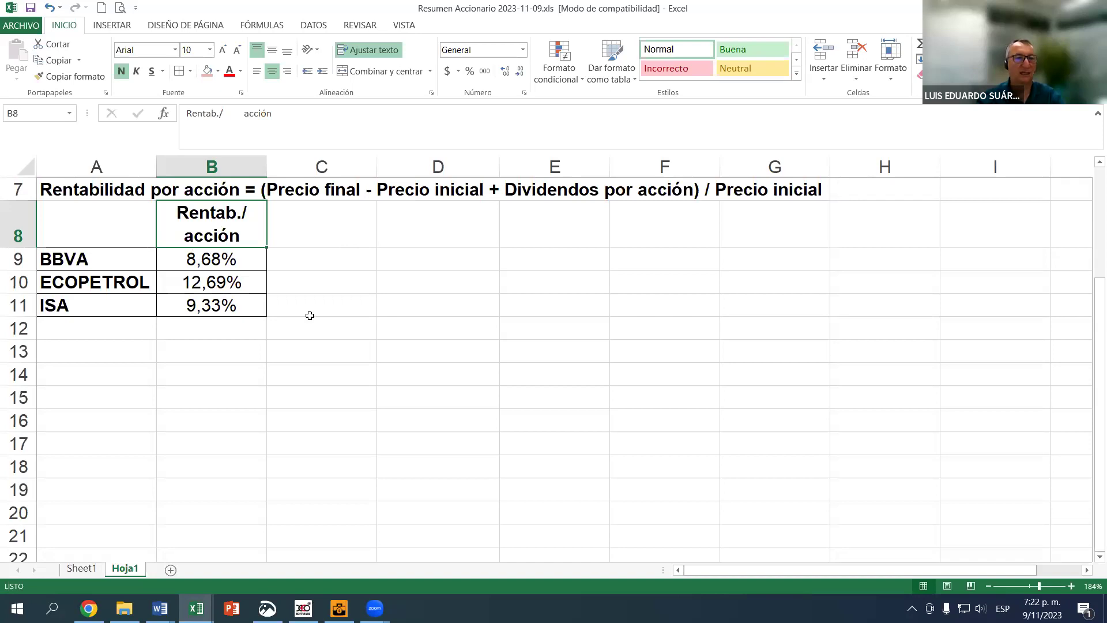
Compare the profitability results with the price table and inspect ECOPETROL's formula in B10
{"action": "scroll", "coordinate": [271, 266], "scroll_direction": "up", "scroll_amount": 2}
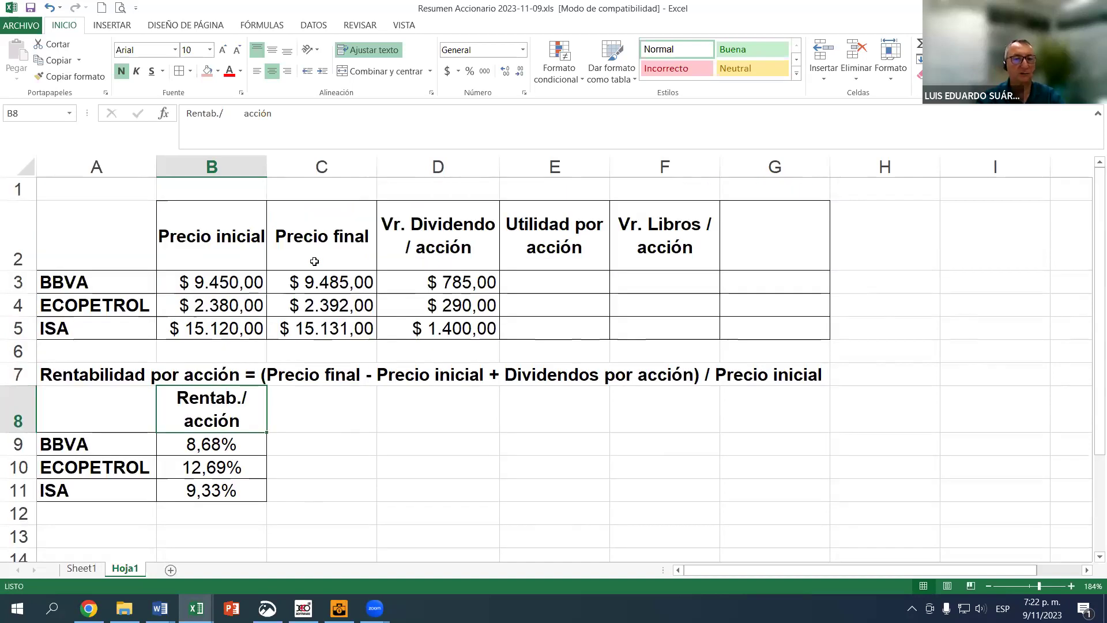
{"action": "scroll", "coordinate": [207, 369], "scroll_direction": "down", "scroll_amount": 1}
{"action": "left_click", "coordinate": [220, 351]}
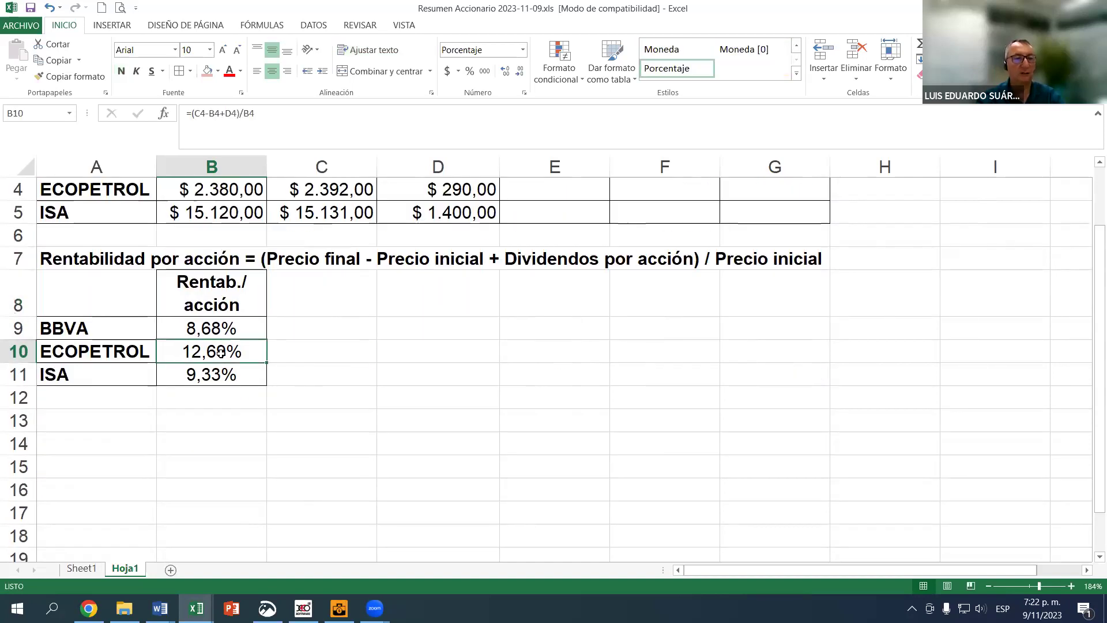
Examine ISA's profitability formula in B11 and compare the profitability results with BBVA's initial and final prices
{"action": "key", "text": "Down"}
{"action": "scroll", "coordinate": [230, 297], "scroll_direction": "up", "scroll_amount": 1}
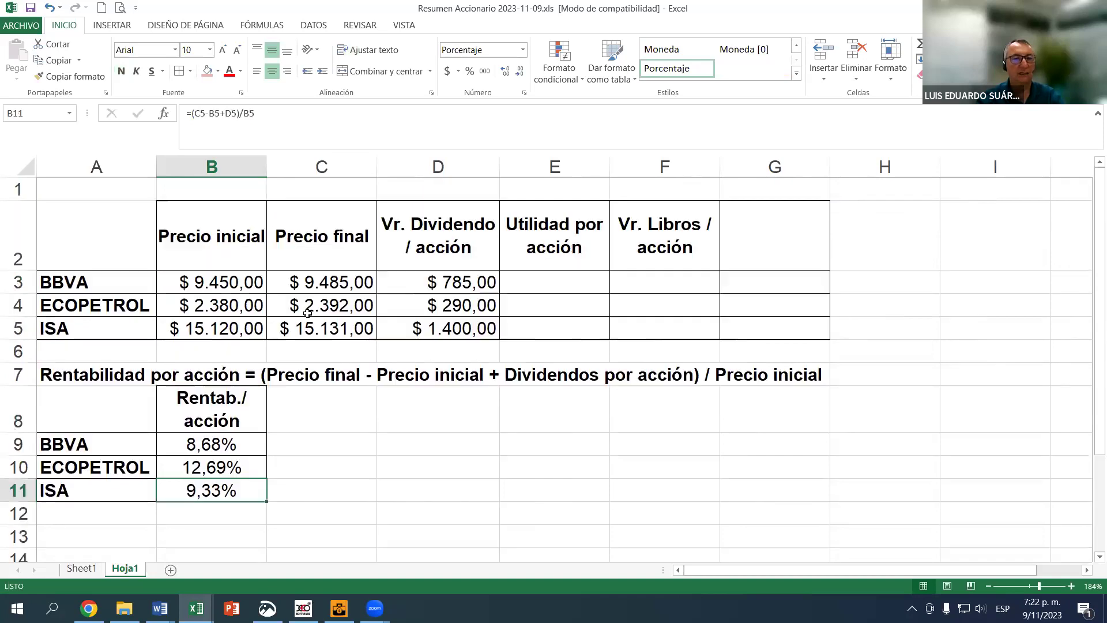
{"action": "left_click", "coordinate": [230, 280]}
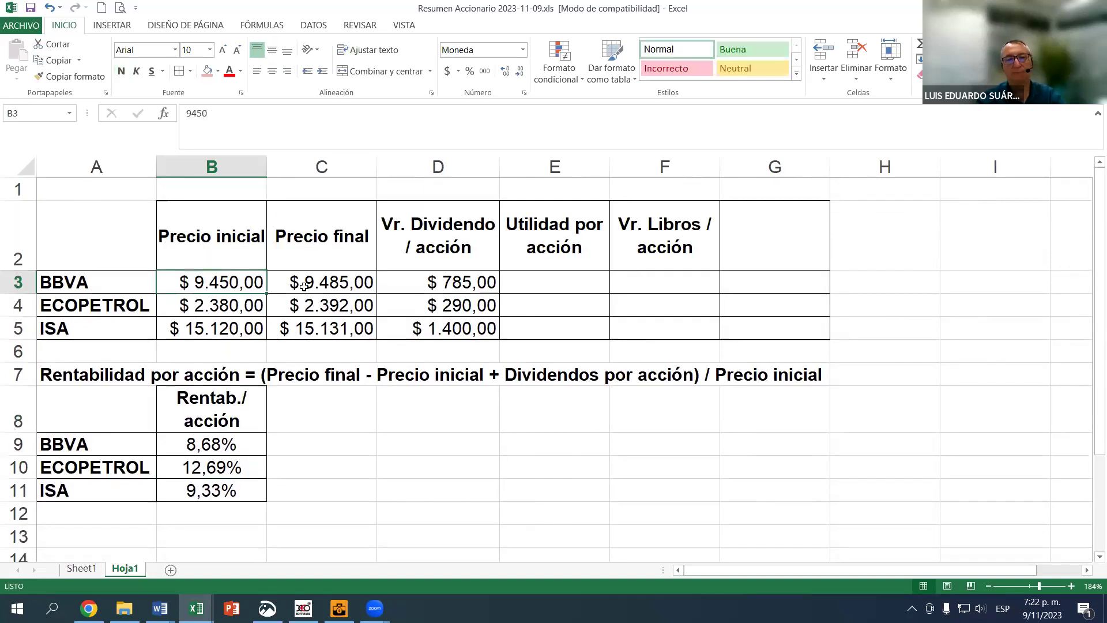
{"action": "scroll", "coordinate": [232, 331], "scroll_direction": "down", "scroll_amount": 1}
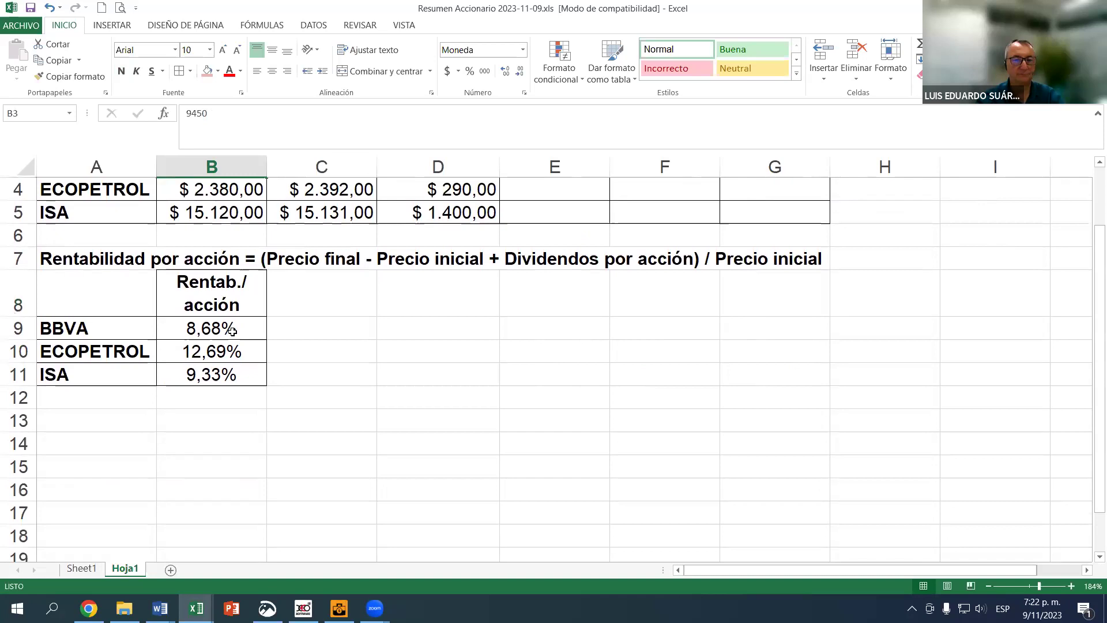
{"action": "scroll", "coordinate": [246, 346], "scroll_direction": "up", "scroll_amount": 2}
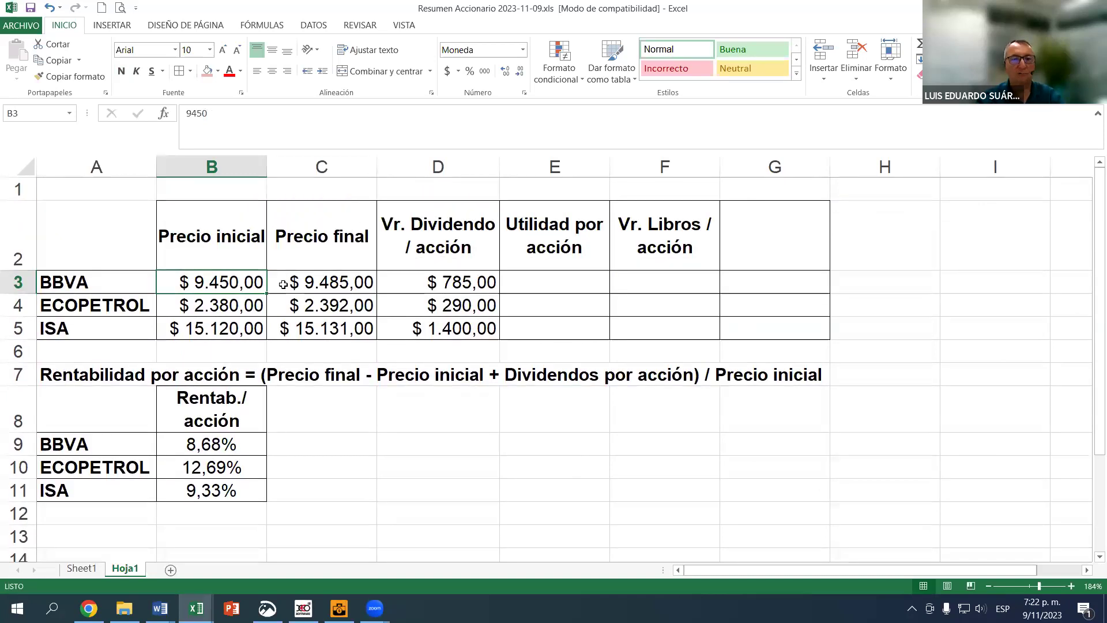
{"action": "left_click", "coordinate": [309, 282]}
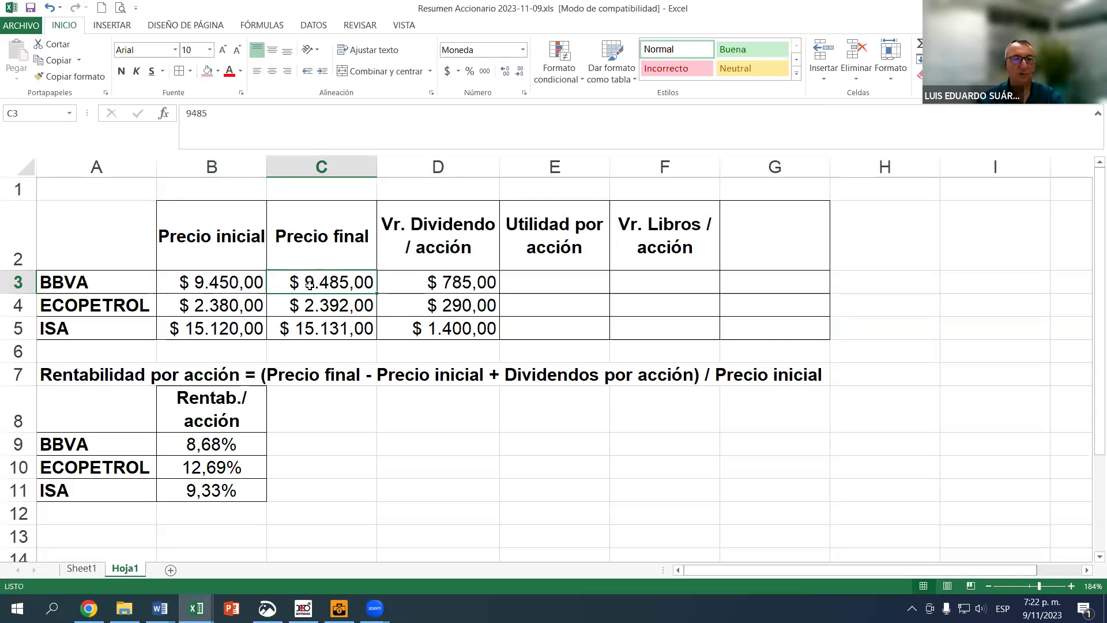
{"action": "scroll", "coordinate": [229, 384], "scroll_direction": "down", "scroll_amount": 1}
{"action": "left_click_drag", "start_coordinate": [218, 325], "coordinate": [243, 345]}
{"action": "scroll", "coordinate": [243, 345], "scroll_direction": "up", "scroll_amount": 1}
{"action": "left_click", "coordinate": [233, 286]}
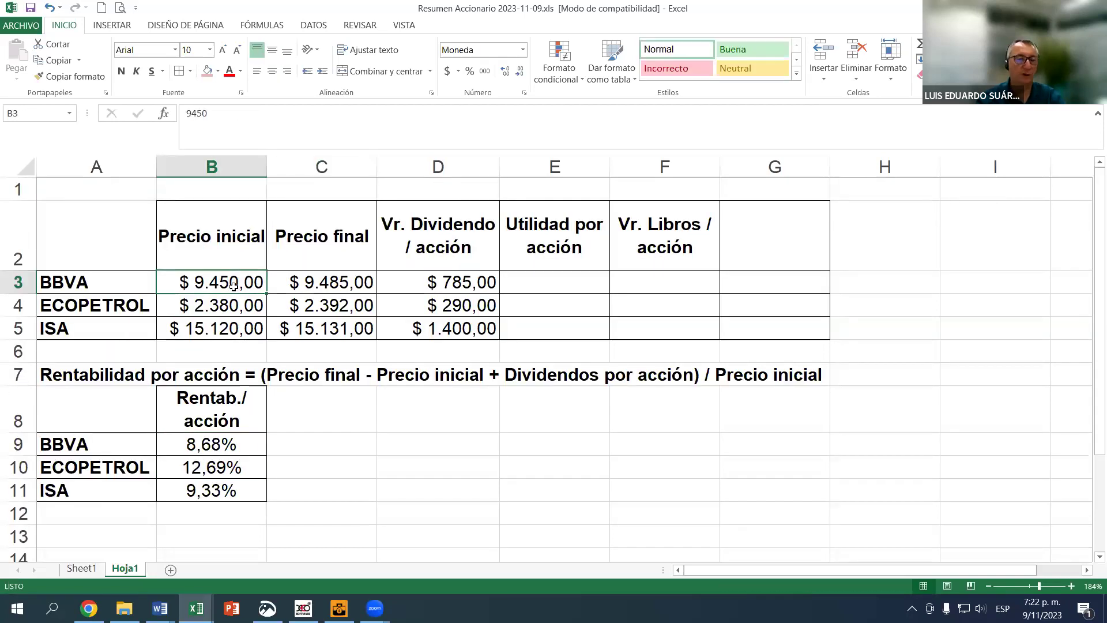
{"action": "left_click", "coordinate": [333, 283]}
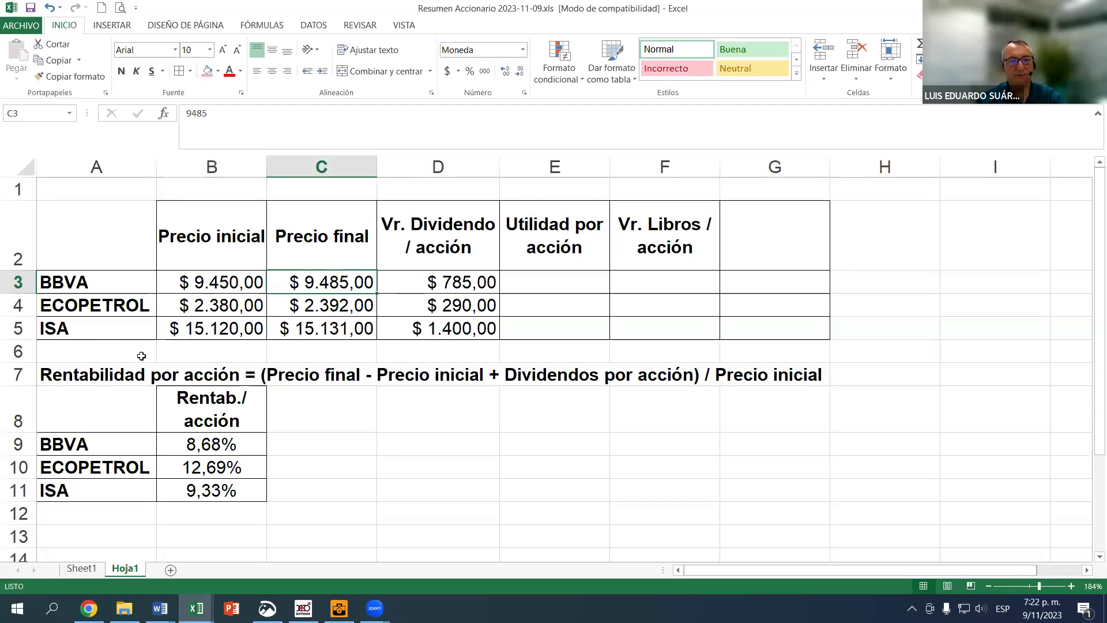
{"action": "scroll", "coordinate": [213, 320], "scroll_direction": "down", "scroll_amount": 1}
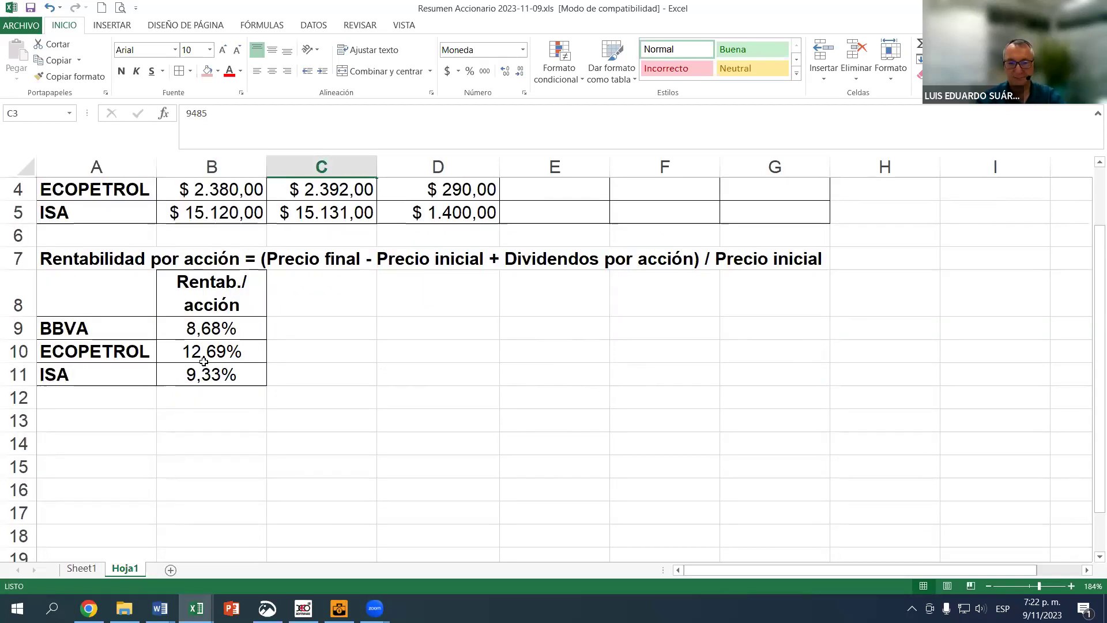
{"action": "scroll", "coordinate": [203, 361], "scroll_direction": "up", "scroll_amount": 1}
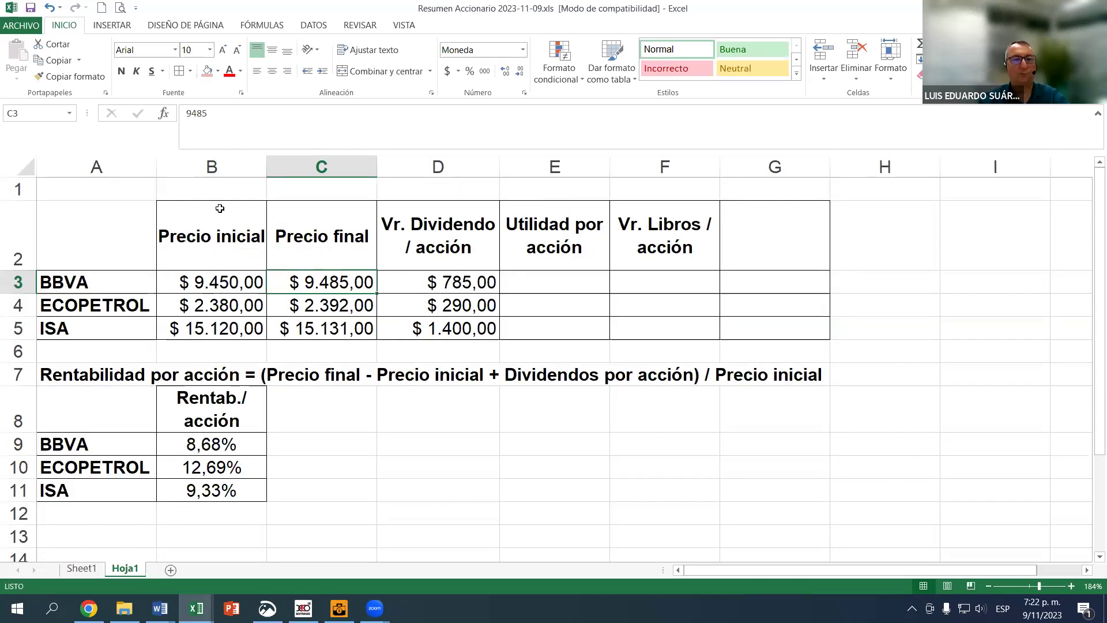
{"action": "left_click_drag", "start_coordinate": [230, 279], "coordinate": [230, 270]}
{"action": "left_click", "coordinate": [329, 254]}
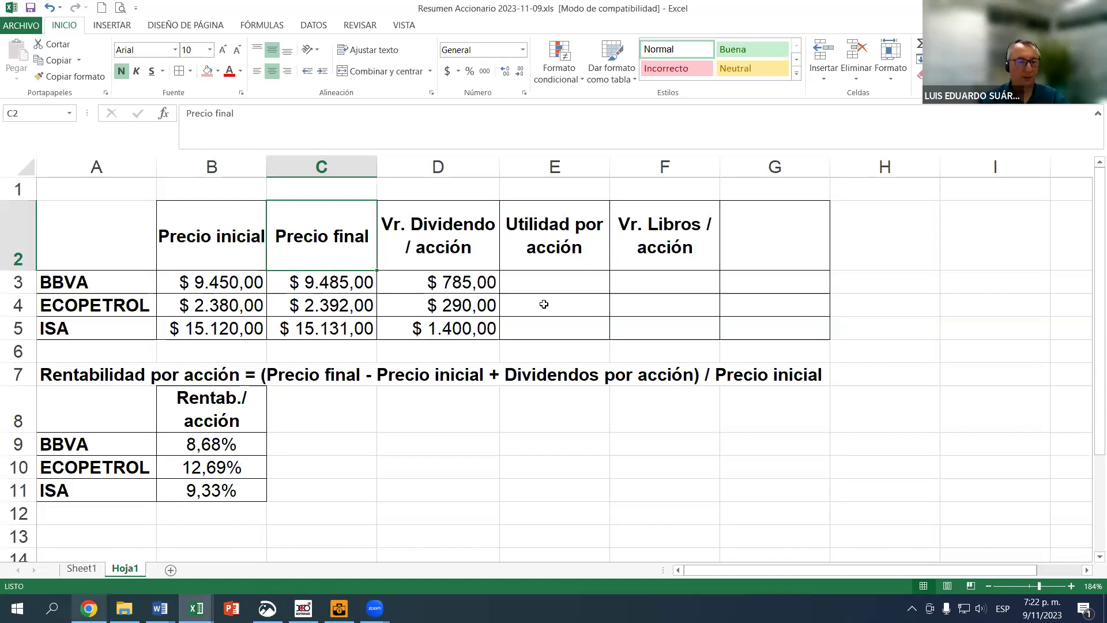
Examine the book value and earnings per share columns for the listed companies on Sheet1
{"action": "left_click", "coordinate": [83, 570]}
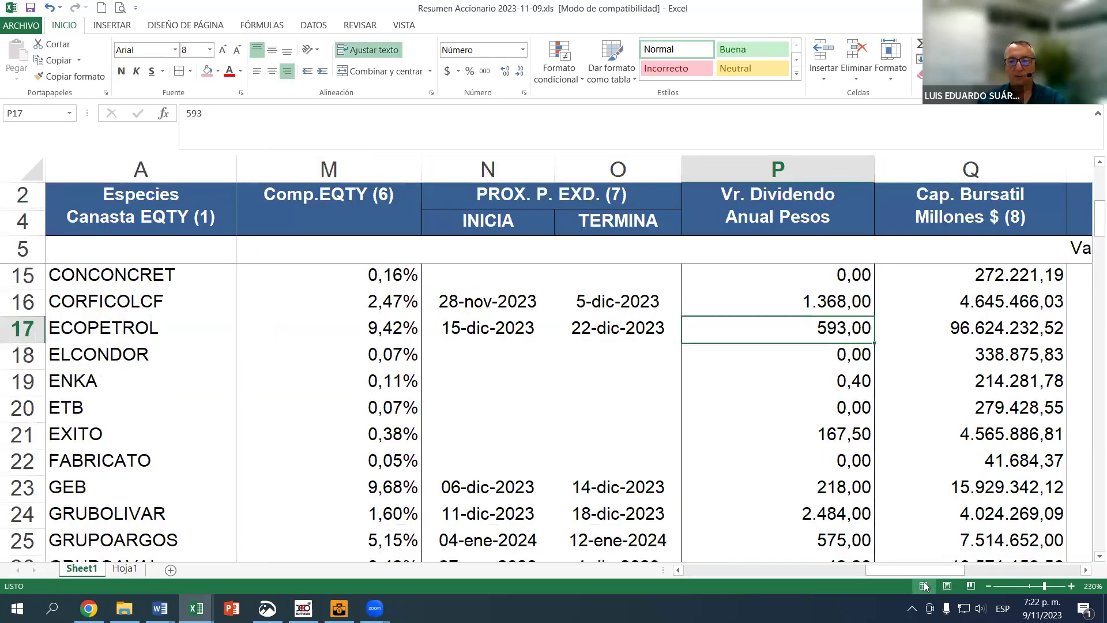
{"action": "left_click_drag", "start_coordinate": [941, 570], "coordinate": [939, 505]}
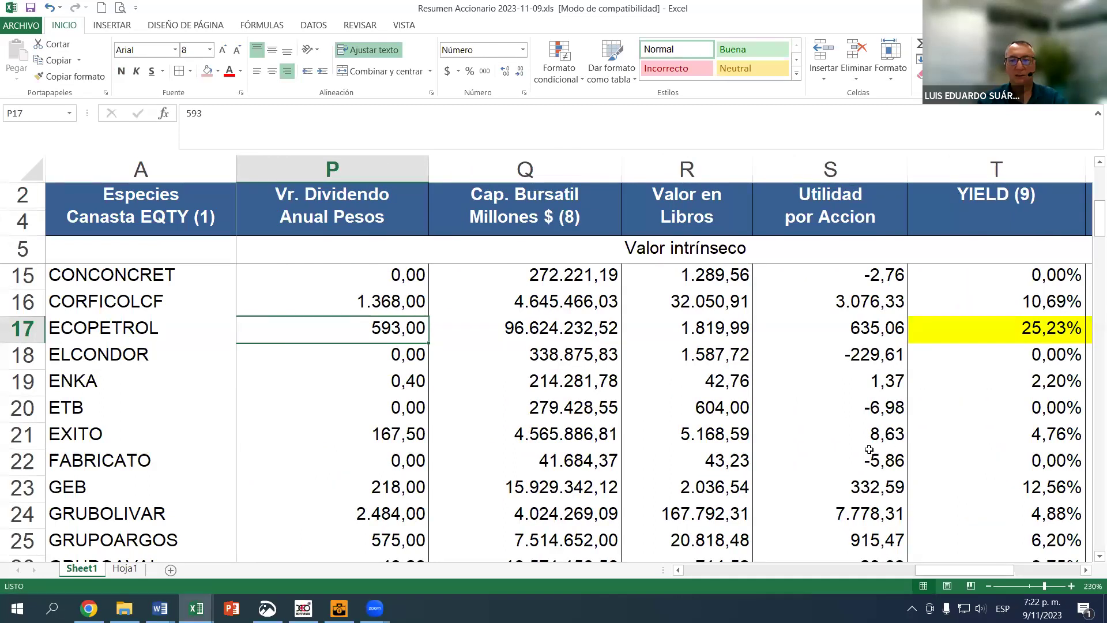
{"action": "scroll", "coordinate": [819, 458], "scroll_direction": "down", "scroll_amount": 1}
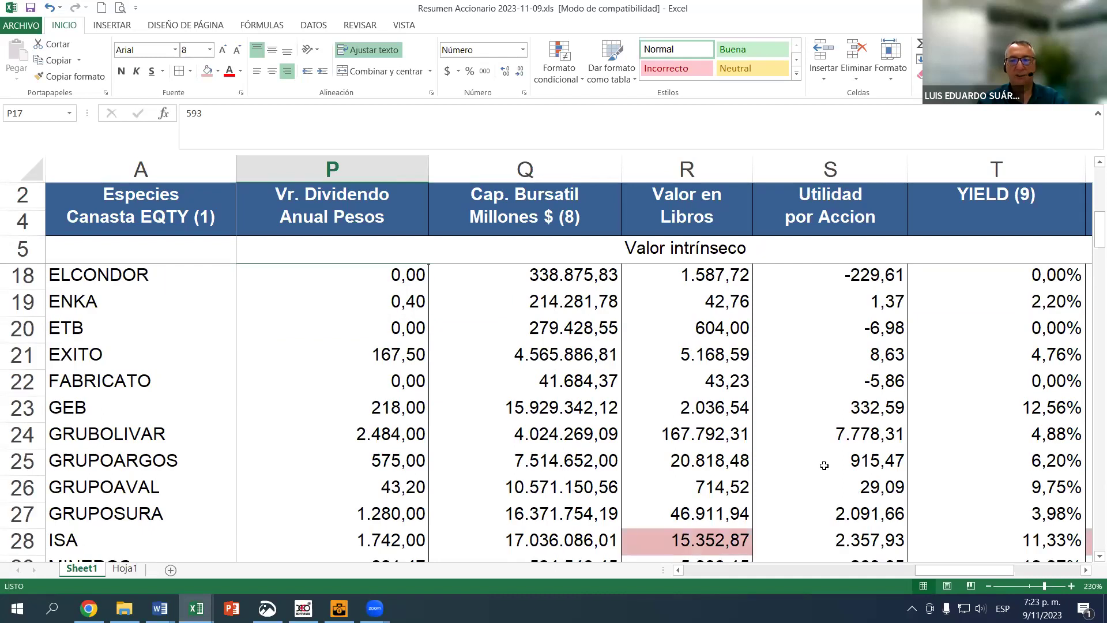
{"action": "scroll", "coordinate": [824, 465], "scroll_direction": "up", "scroll_amount": 2}
{"action": "scroll", "coordinate": [807, 471], "scroll_direction": "up", "scroll_amount": 1}
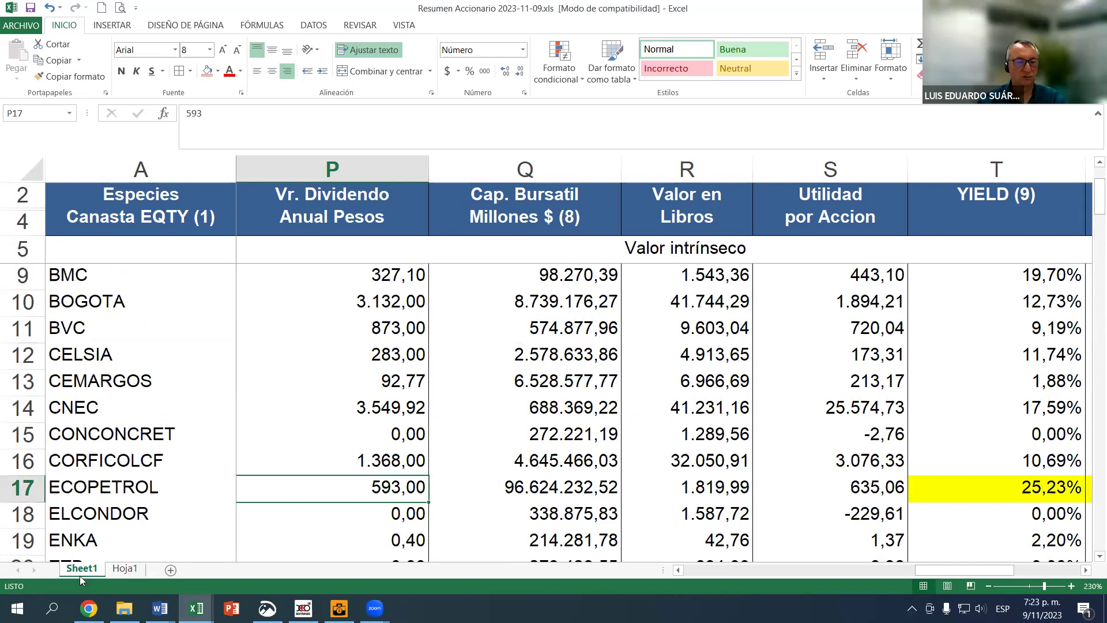
{"action": "left_click", "coordinate": [196, 609]}
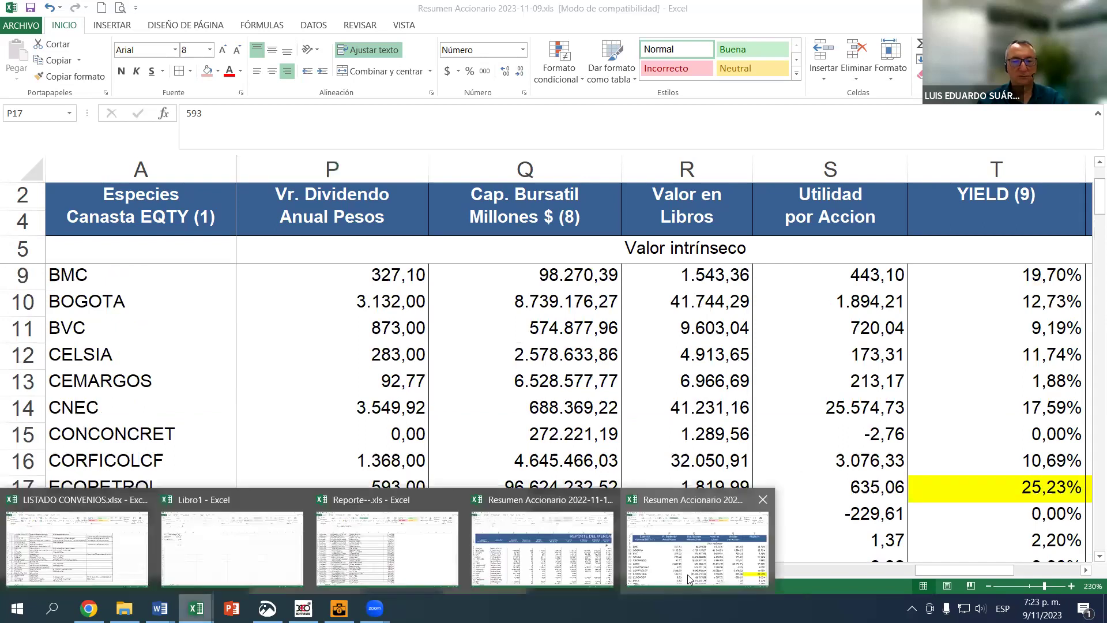
{"action": "left_click", "coordinate": [203, 561]}
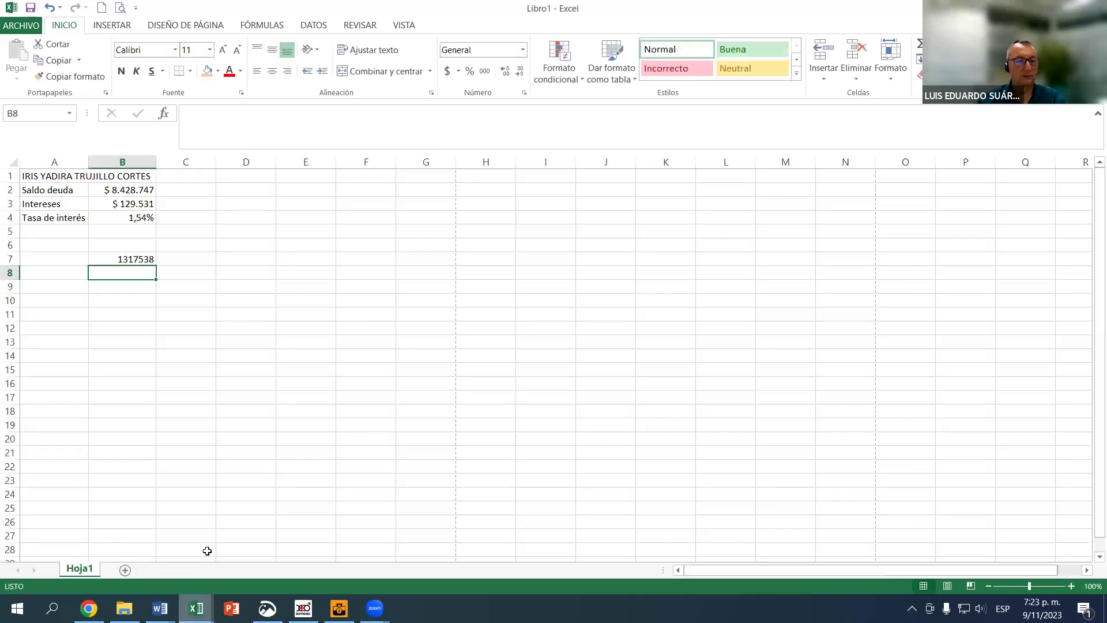
{"action": "left_click", "coordinate": [196, 609]}
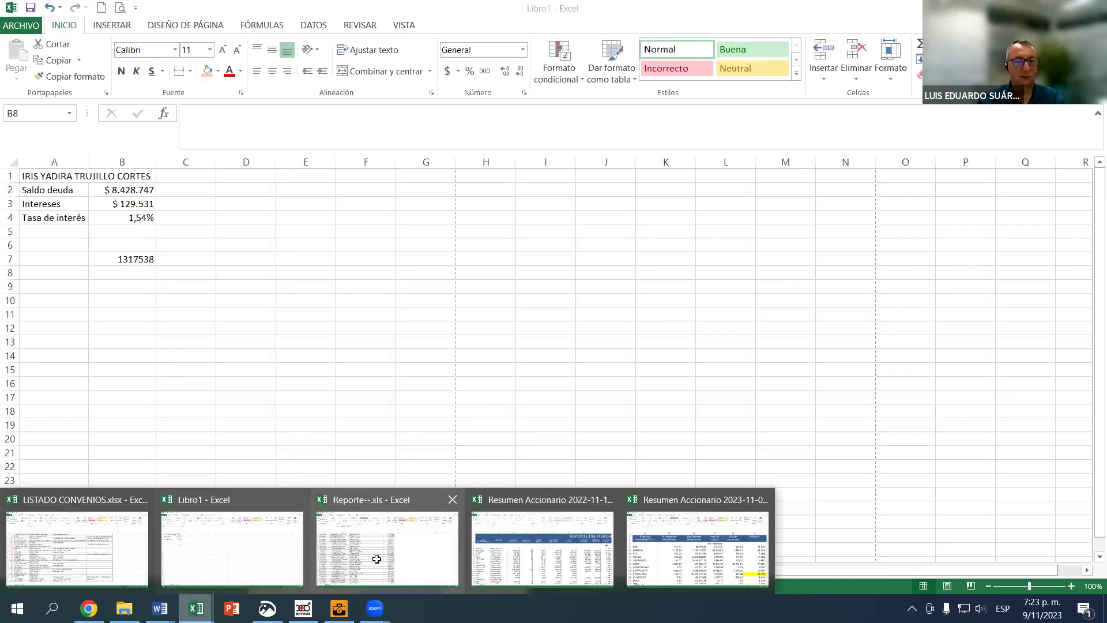
{"action": "left_click", "coordinate": [224, 553]}
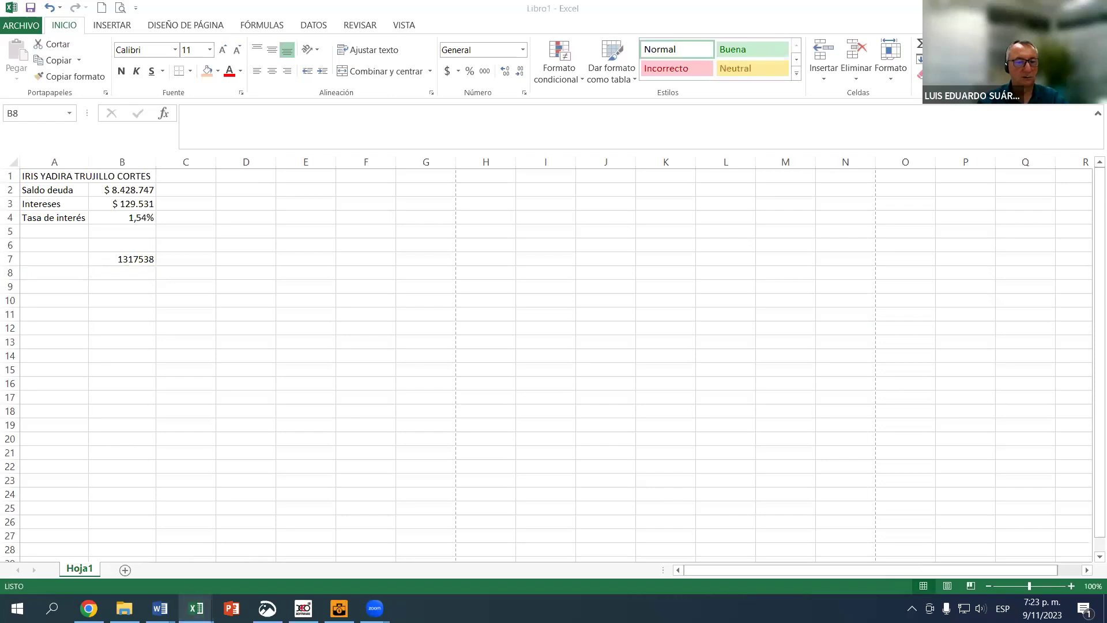
{"action": "left_click", "coordinate": [196, 609]}
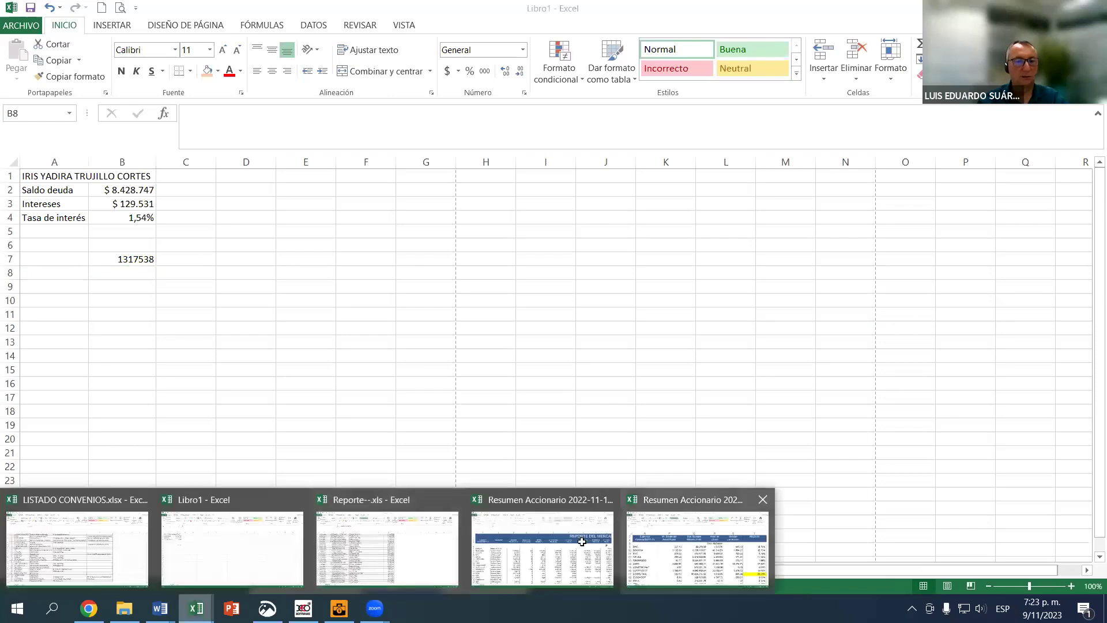
{"action": "left_click", "coordinate": [698, 547]}
Enter the earnings per share on Hoja1: 642 for ECOPETROL in E4 and 1360 for ISA in E5
{"action": "left_click", "coordinate": [125, 568]}
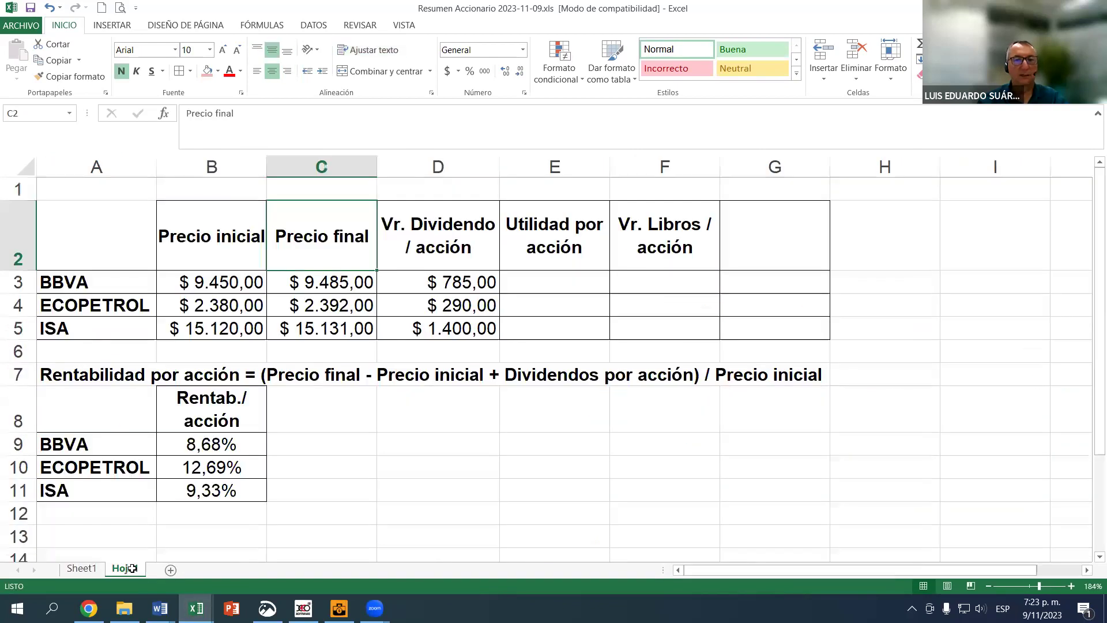
{"action": "left_click", "coordinate": [554, 305]}
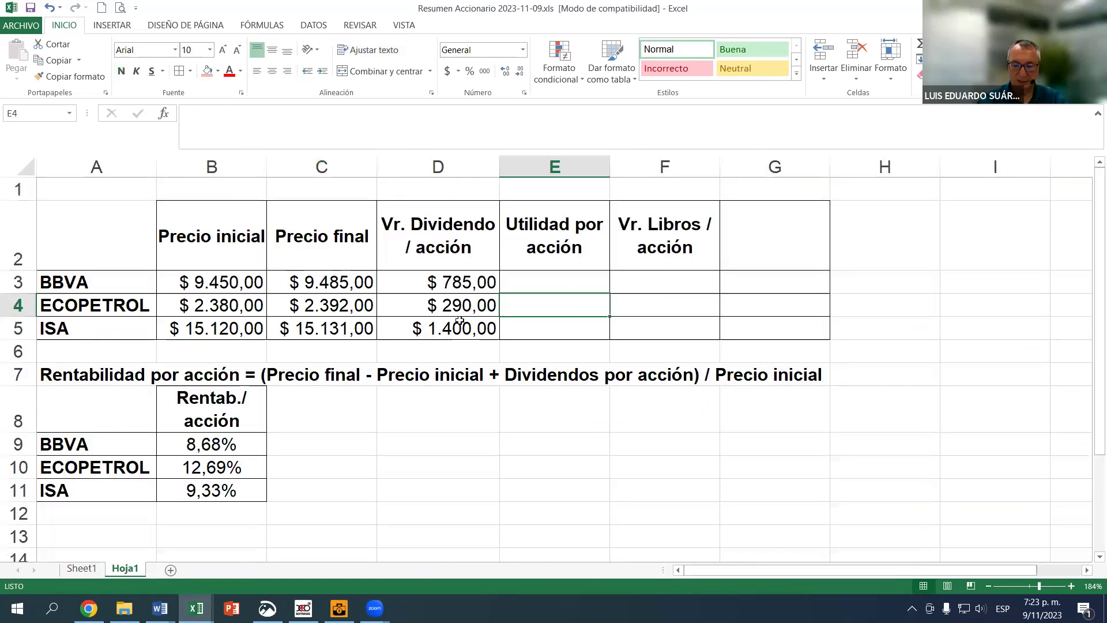
{"action": "type", "text": "642"}
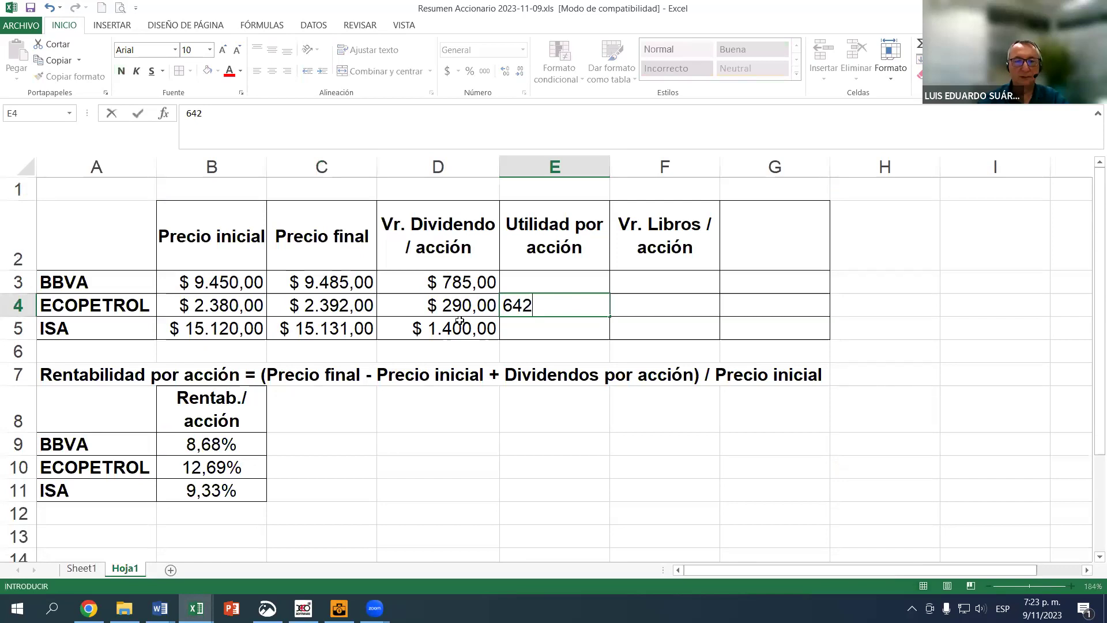
{"action": "key", "text": "Return"}
{"action": "type", "text": "13"}
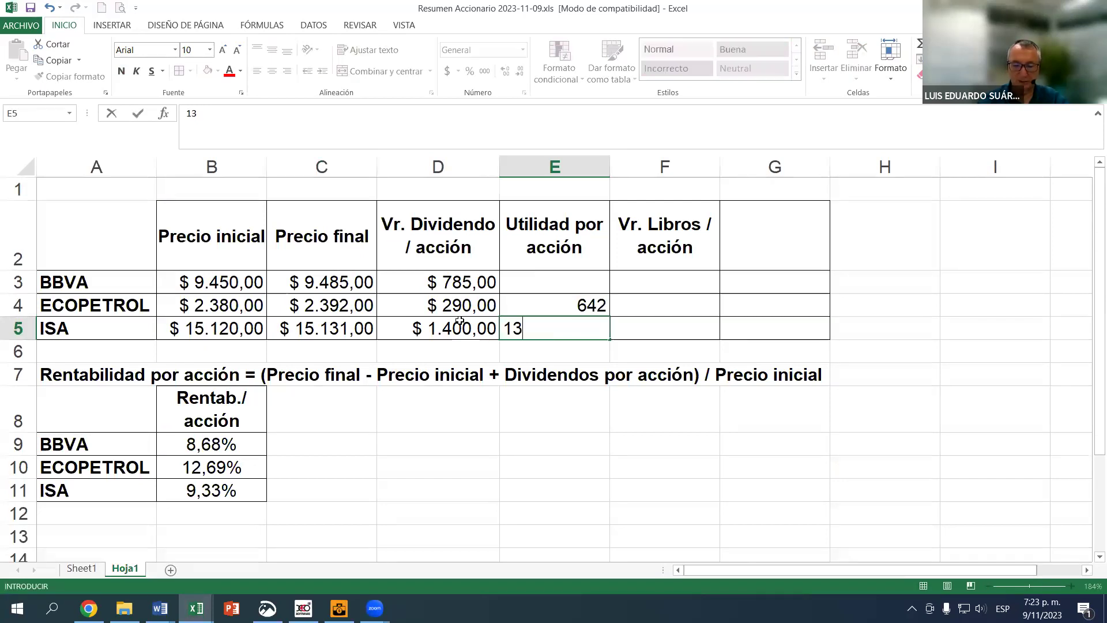
{"action": "type", "text": "60"}
{"action": "key", "text": "ctrl+Return"}
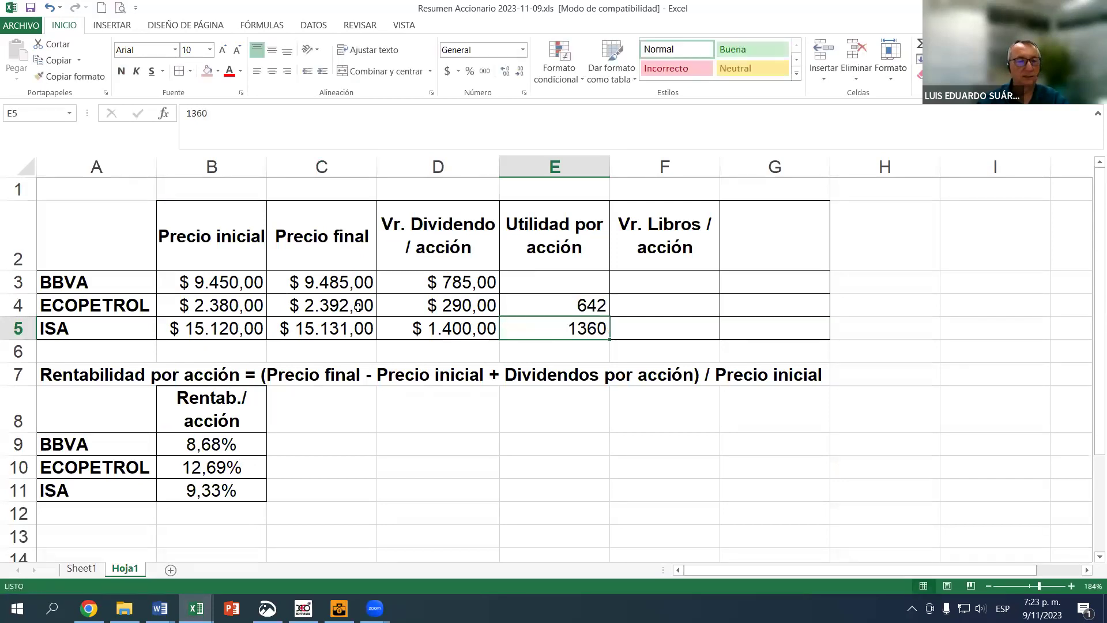
{"action": "key", "text": "Up"}
Replace the company name BBVA with BVC in A3 and A9
{"action": "left_click", "coordinate": [88, 283]}
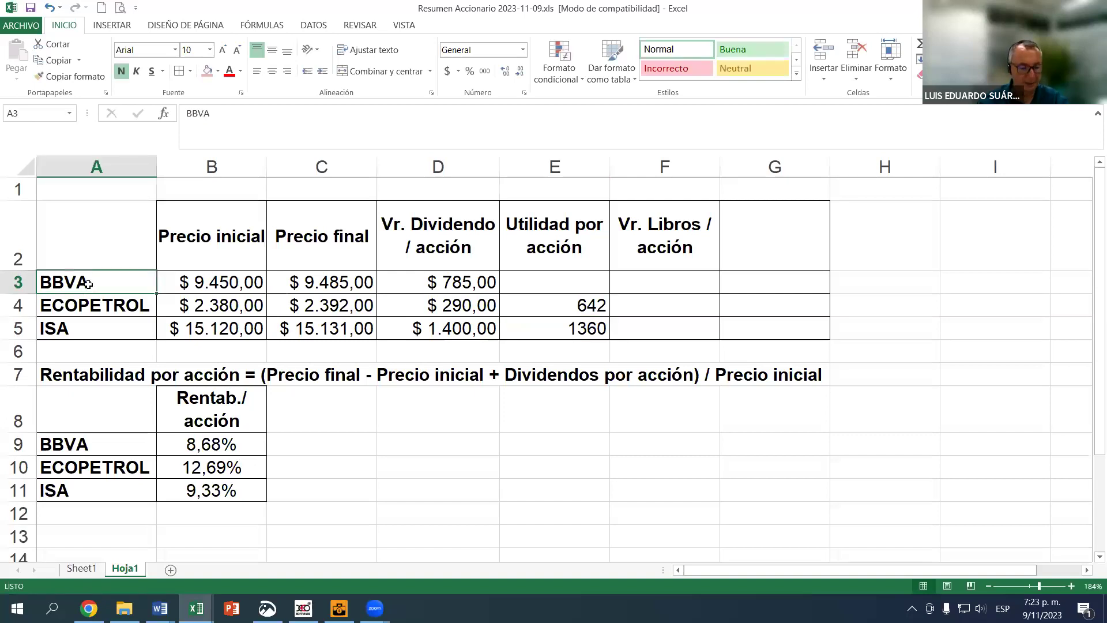
{"action": "type", "text": "BB"}
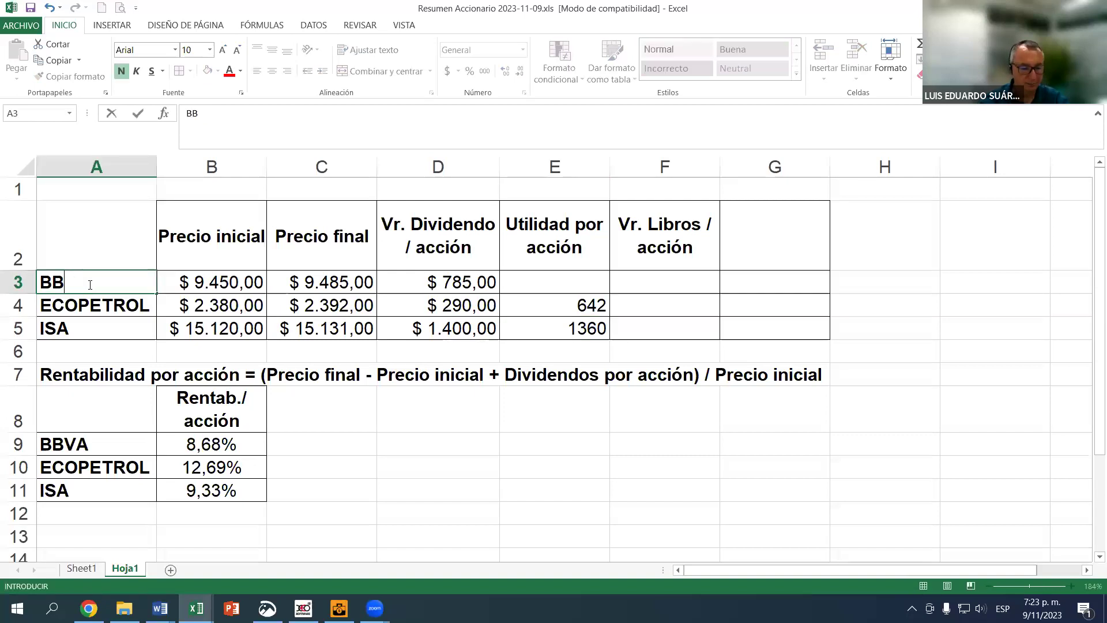
{"action": "key", "text": "BackSpace"}
{"action": "type", "text": "VC"}
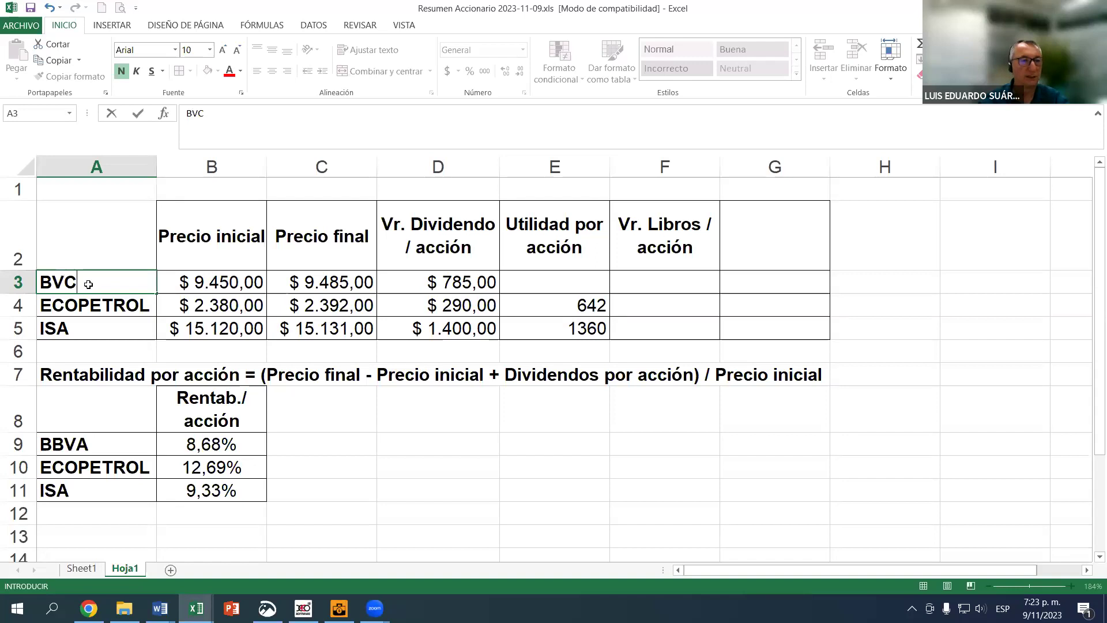
{"action": "key", "text": "Return"}
{"action": "left_click", "coordinate": [75, 449]}
{"action": "type", "text": "B"}
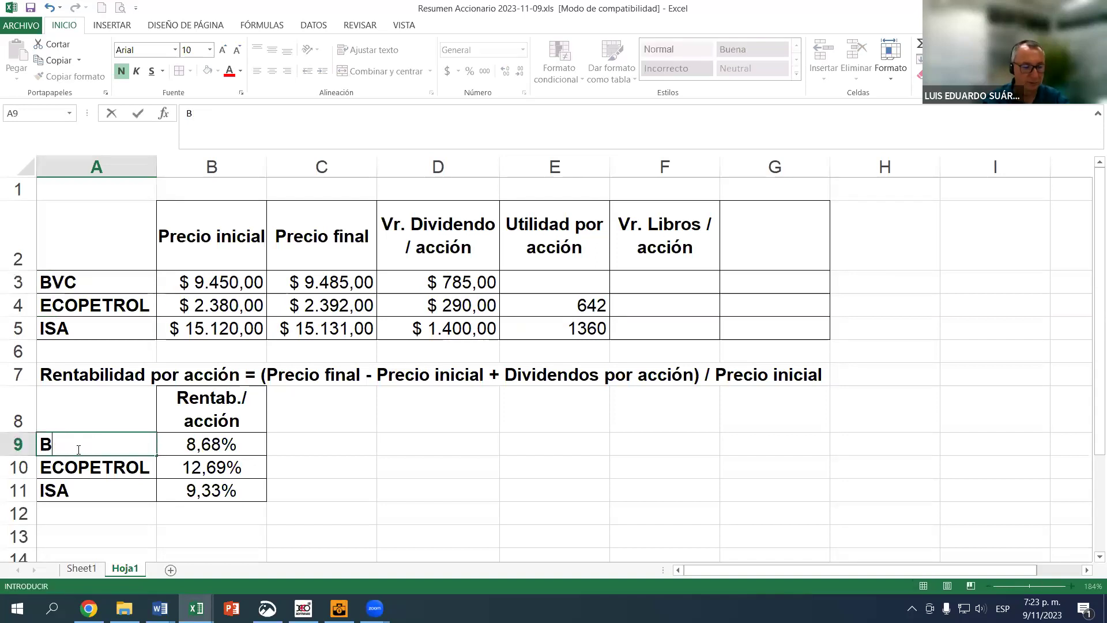
{"action": "type", "text": "VC"}
{"action": "key", "text": "Return"}
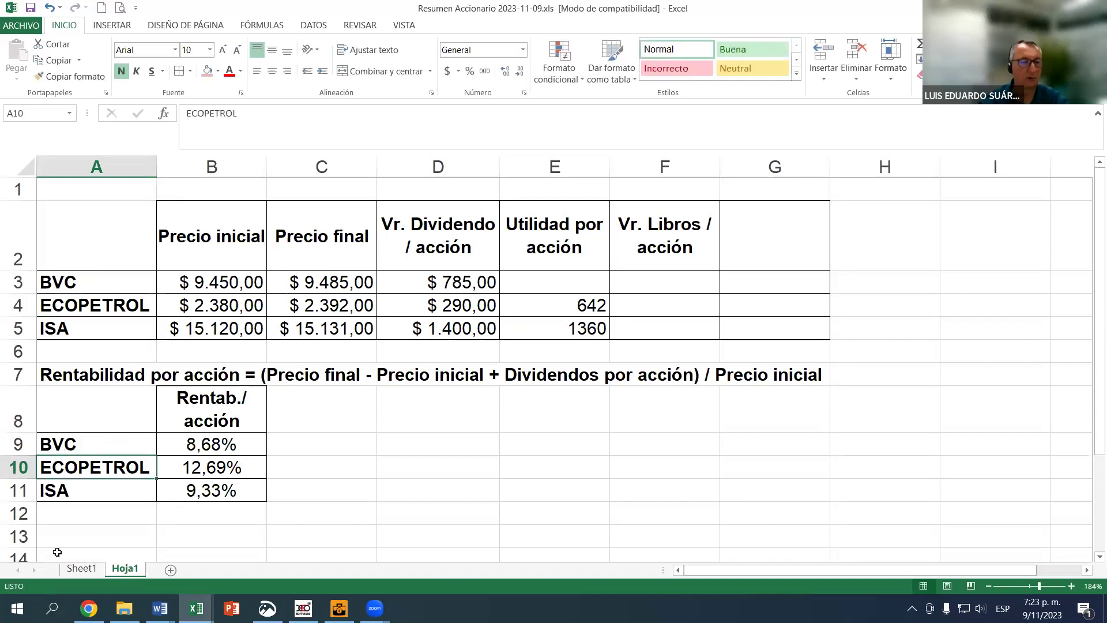
Check BVC's figures on Sheet1 and enter 718 as its earnings per share in E3 of Hoja1
{"action": "left_click", "coordinate": [80, 569]}
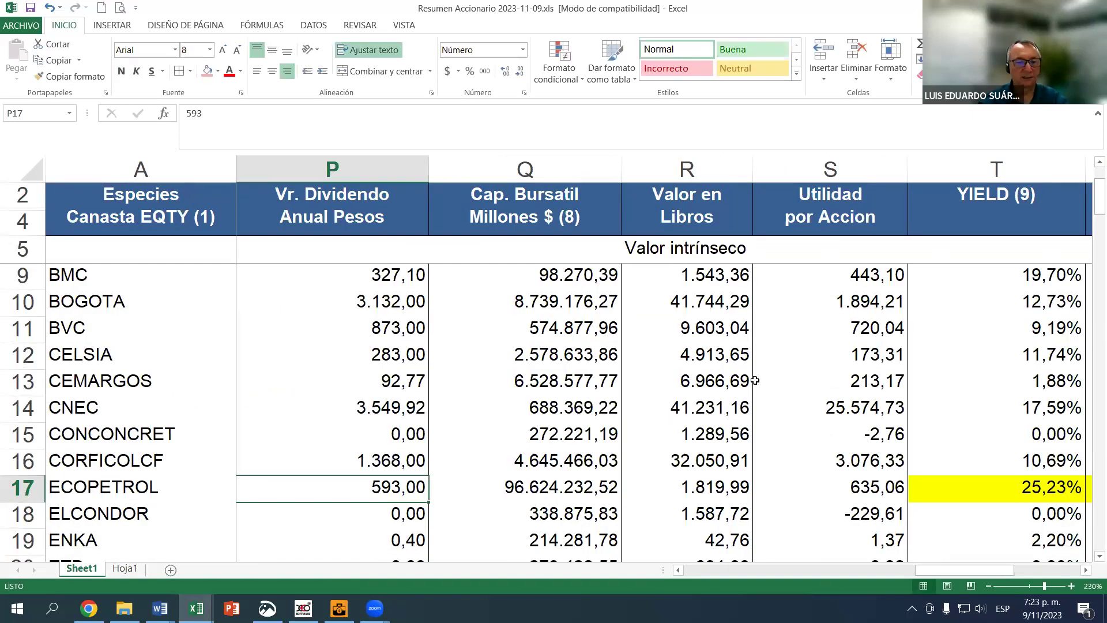
{"action": "left_click", "coordinate": [194, 607]}
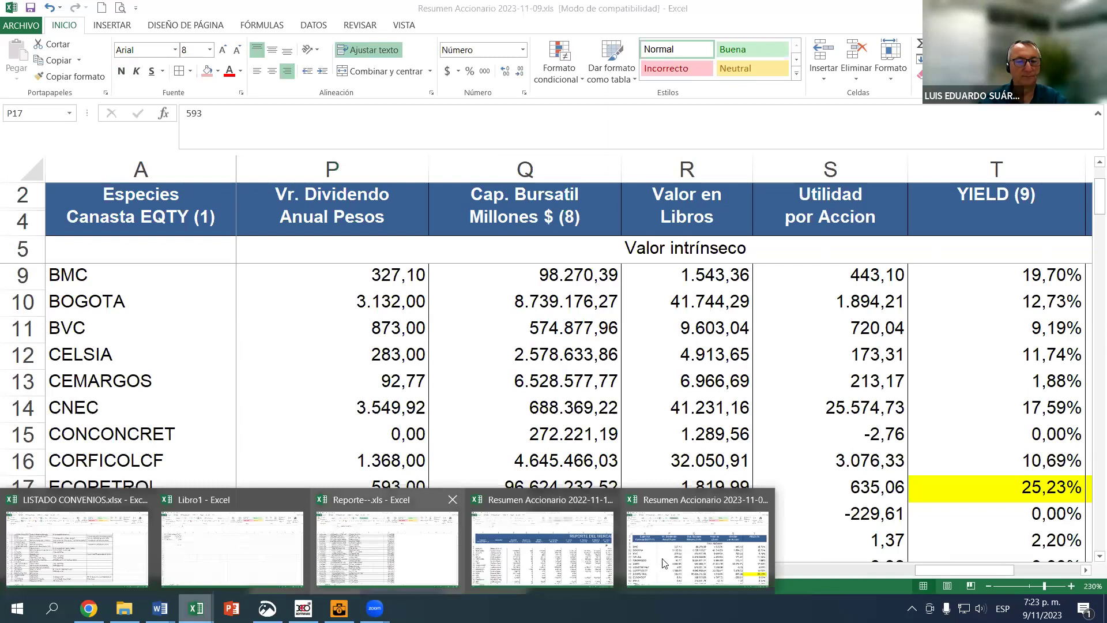
{"action": "left_click", "coordinate": [684, 563]}
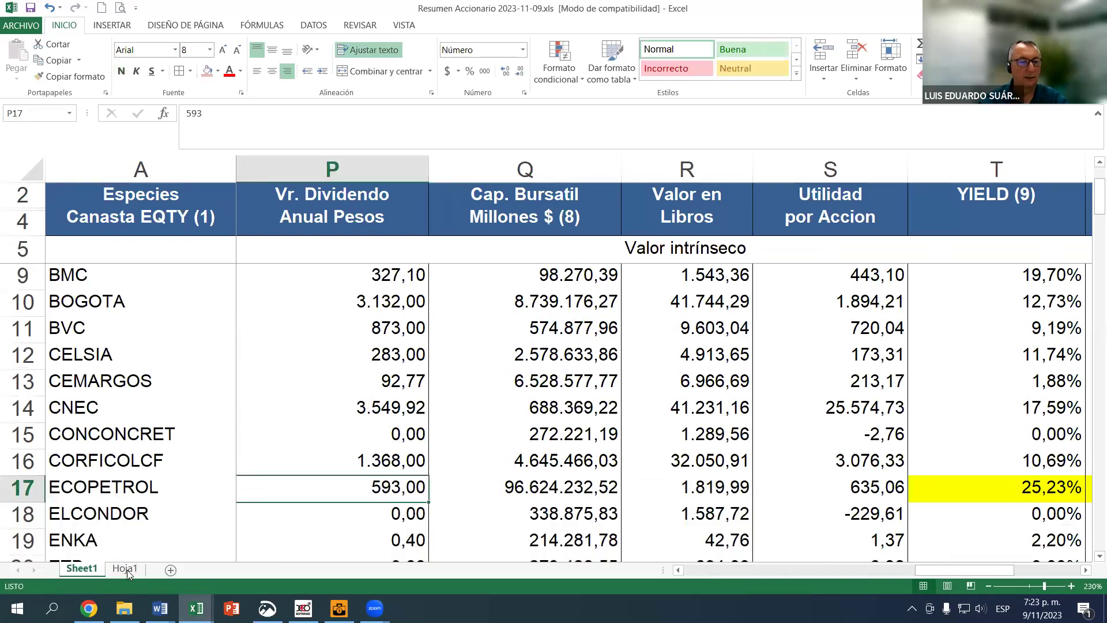
{"action": "left_click", "coordinate": [125, 569]}
{"action": "left_click", "coordinate": [588, 282]}
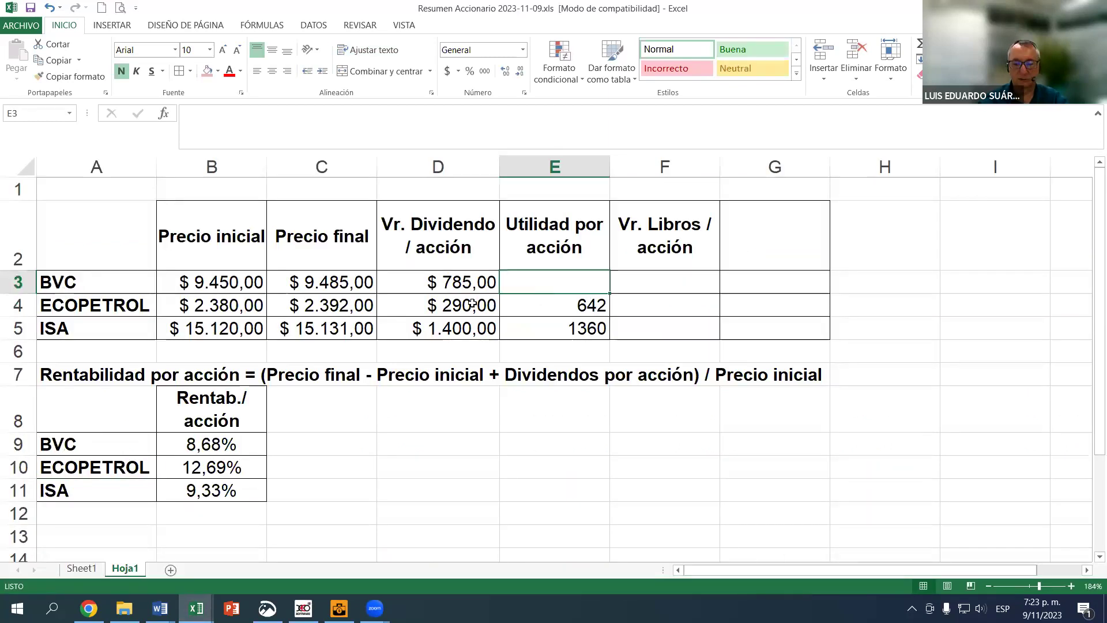
{"action": "type", "text": "718"}
{"action": "key", "text": "Return"}
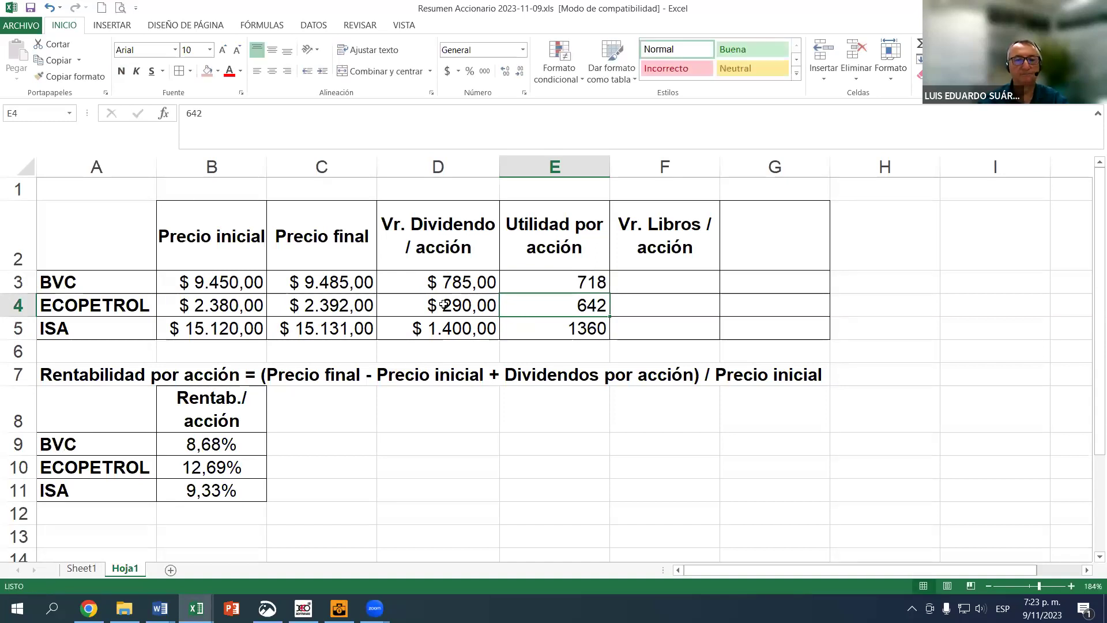
Copy the currency format of the dividend values in D3:D5 onto the earnings per share in E3:E5
{"action": "left_click_drag", "start_coordinate": [444, 282], "coordinate": [438, 326]}
{"action": "key", "text": "shift+Down"}
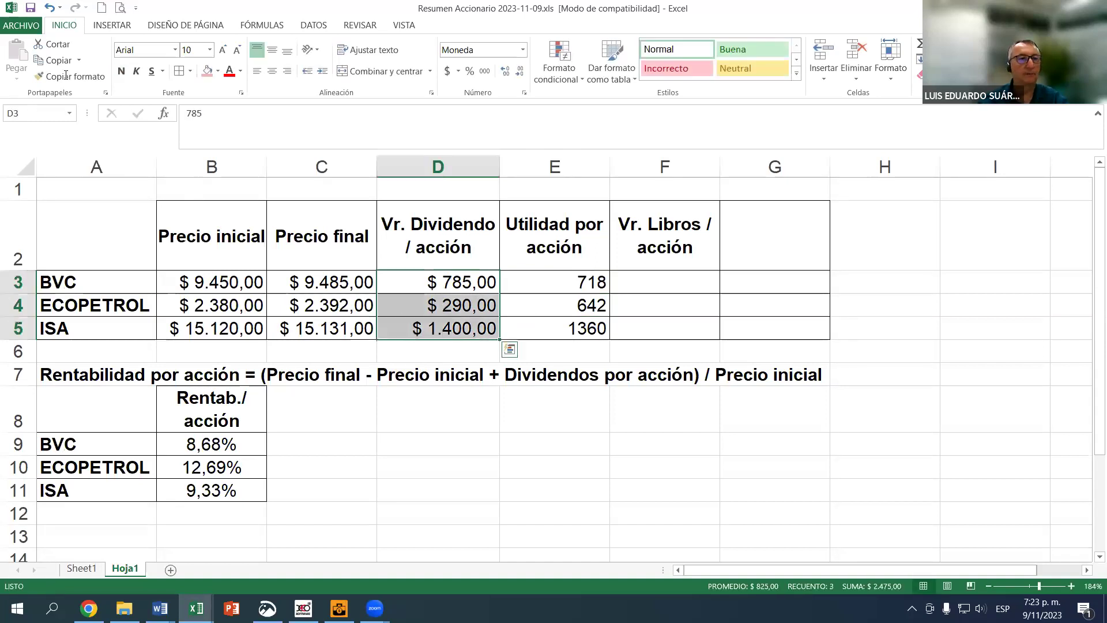
{"action": "left_click", "coordinate": [66, 75]}
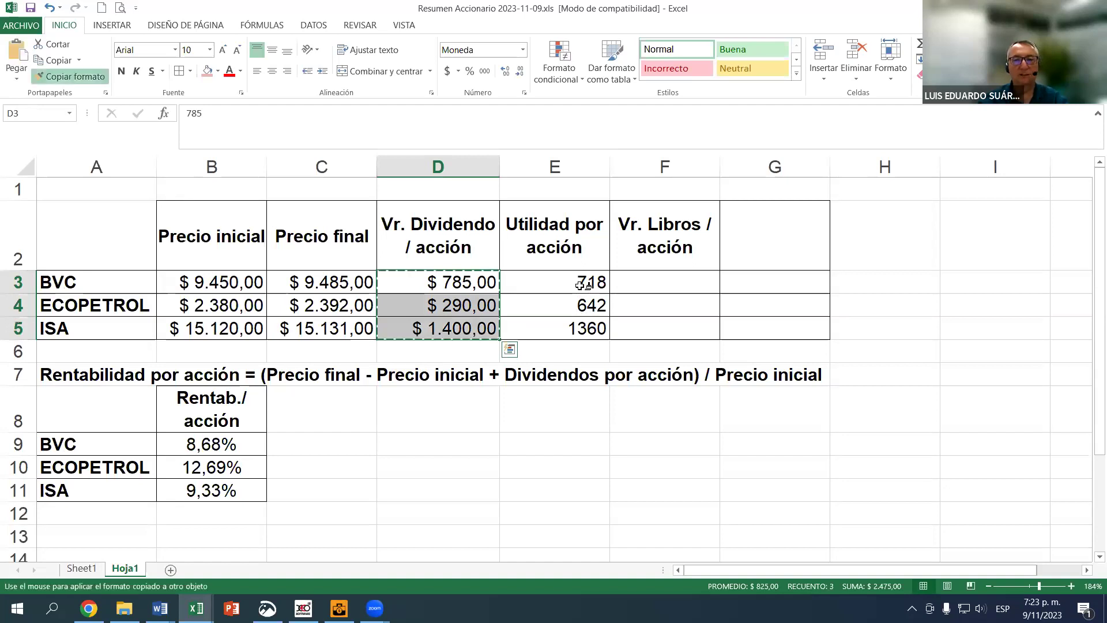
{"action": "left_click_drag", "start_coordinate": [580, 285], "coordinate": [580, 328]}
{"action": "left_click", "coordinate": [500, 277]}
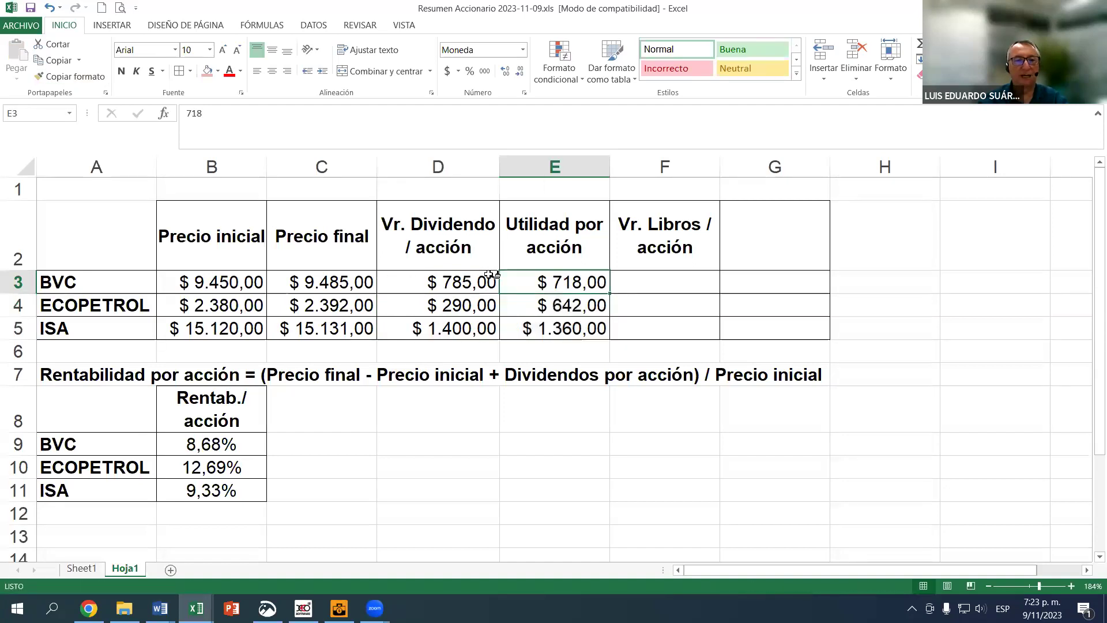
{"action": "key", "text": "Left"}
{"action": "key", "text": "Left"}
Enter the header RPG in C8, beside the return per share column
{"action": "scroll", "coordinate": [326, 226], "scroll_direction": "down", "scroll_amount": 2}
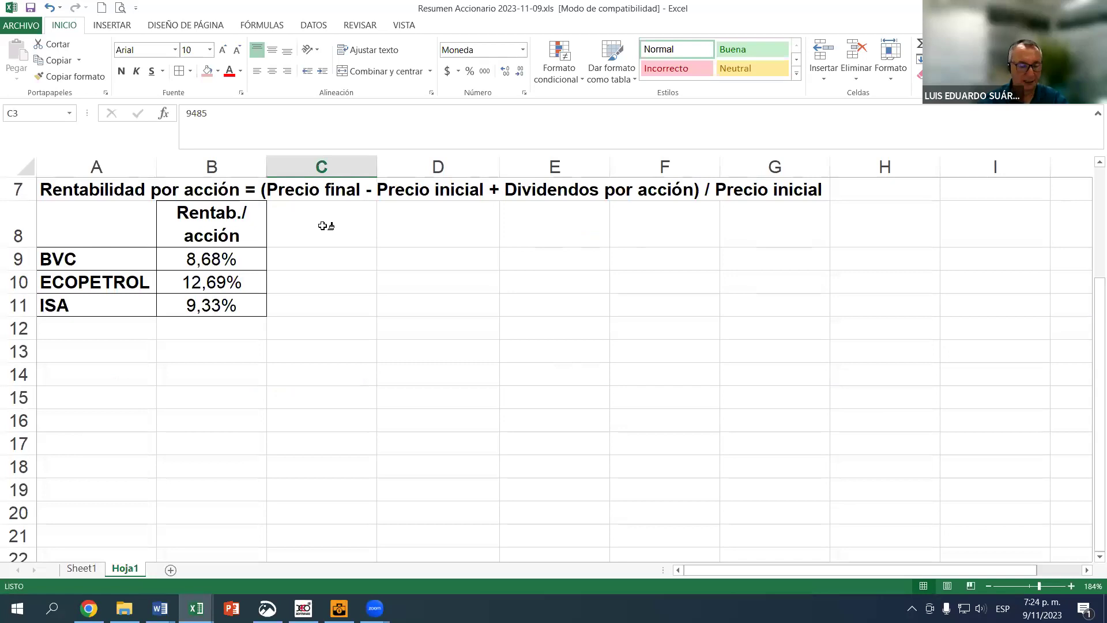
{"action": "left_click", "coordinate": [324, 226]}
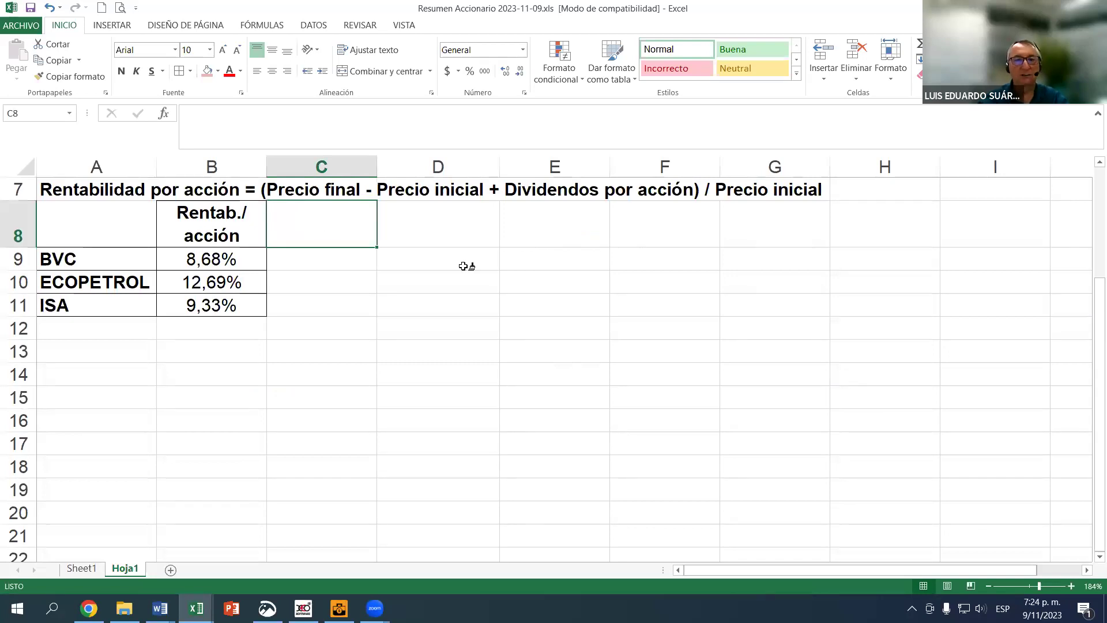
{"action": "scroll", "coordinate": [539, 254], "scroll_direction": "up", "scroll_amount": 2}
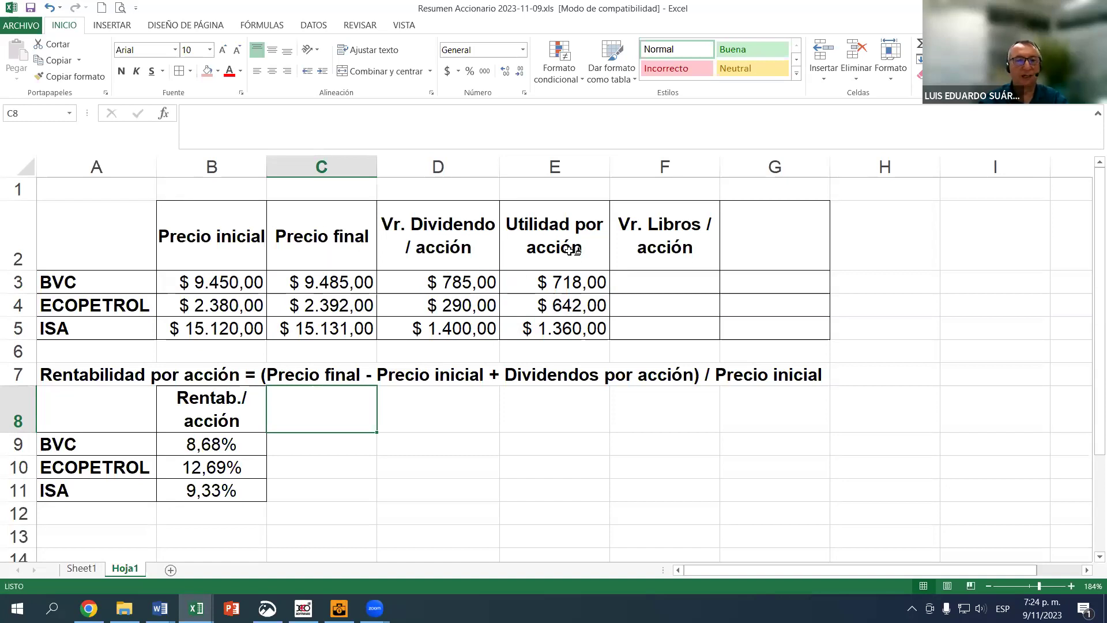
{"action": "scroll", "coordinate": [570, 249], "scroll_direction": "down", "scroll_amount": 1}
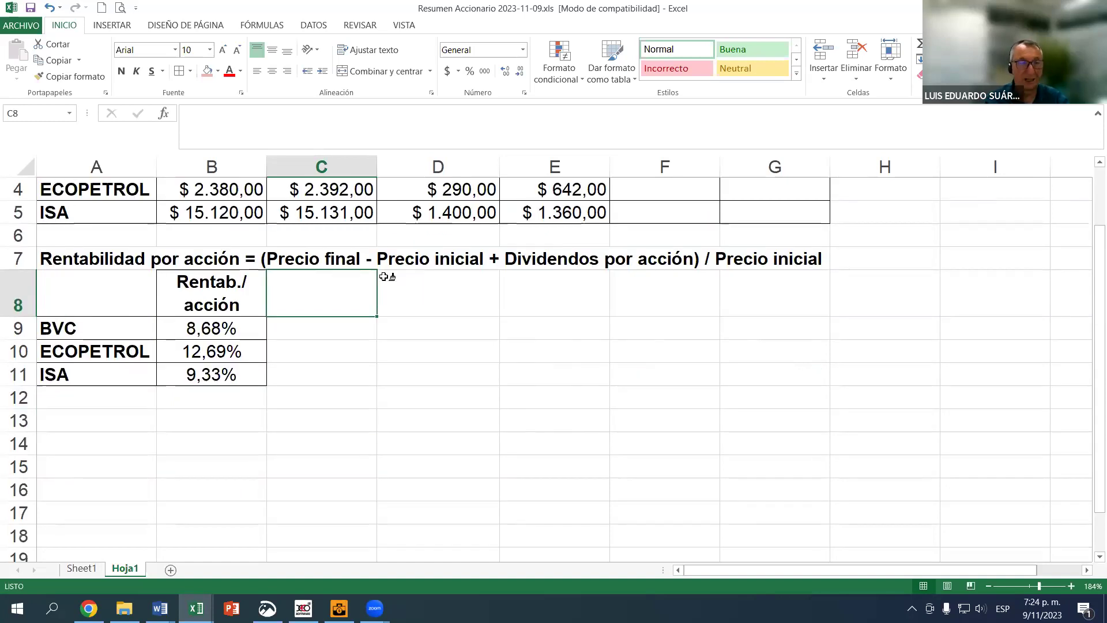
{"action": "type", "text": "r"}
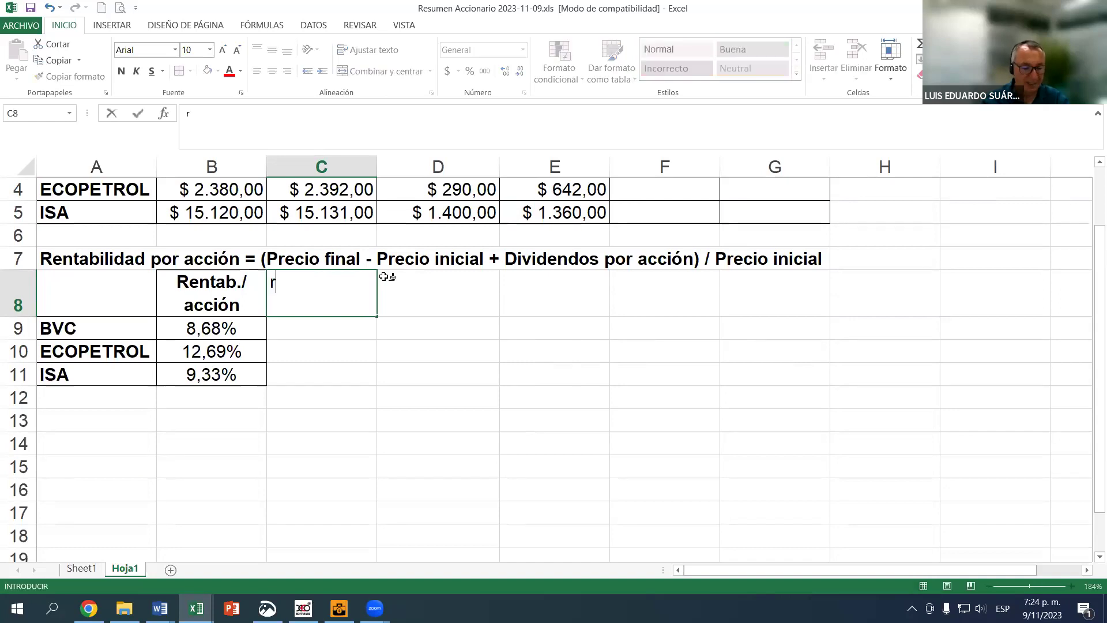
{"action": "type", "text": "pg"}
{"action": "key", "text": "BackSpace"}
{"action": "key", "text": "BackSpace"}
{"action": "key", "text": "BackSpace"}
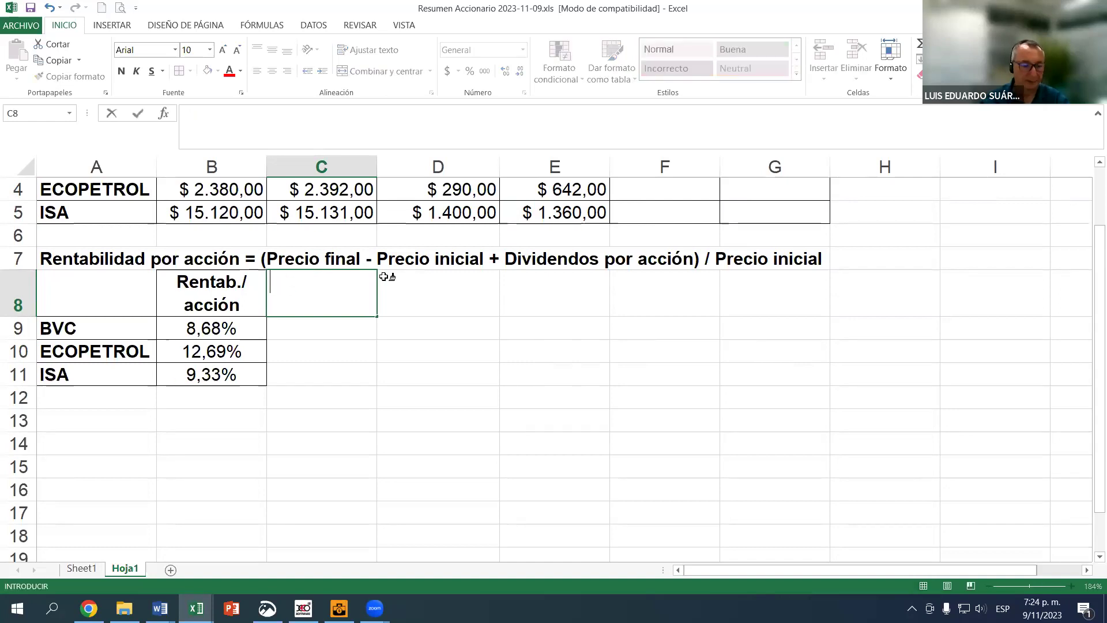
{"action": "type", "text": "RPG"}
{"action": "key", "text": "Return"}
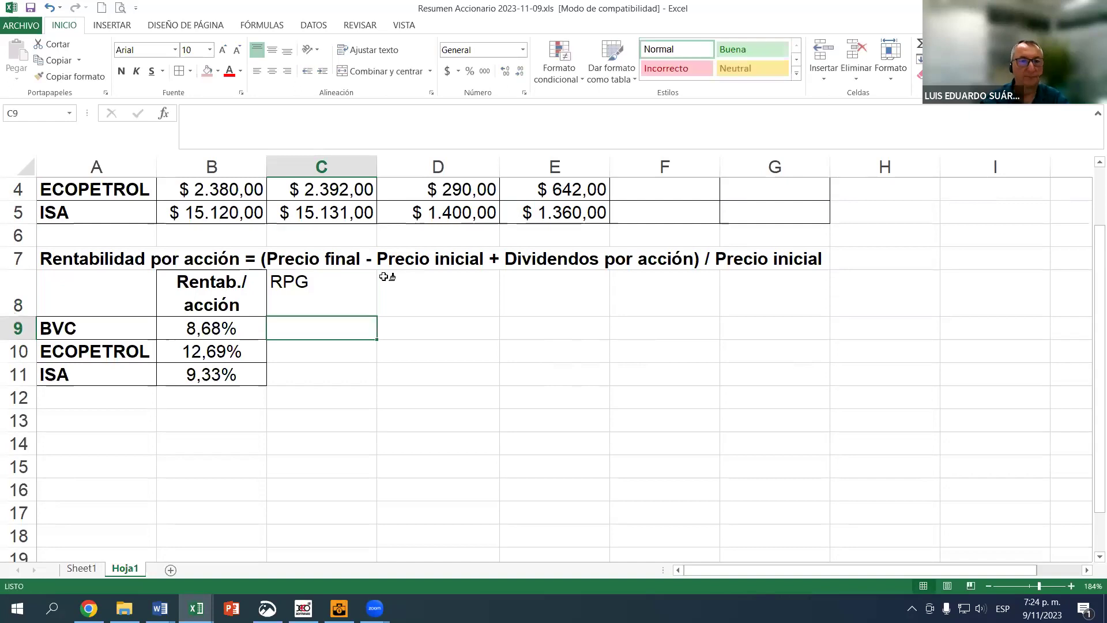
Check the RPG column on Sheet1, then return to Hoja1
{"action": "left_click", "coordinate": [82, 568]}
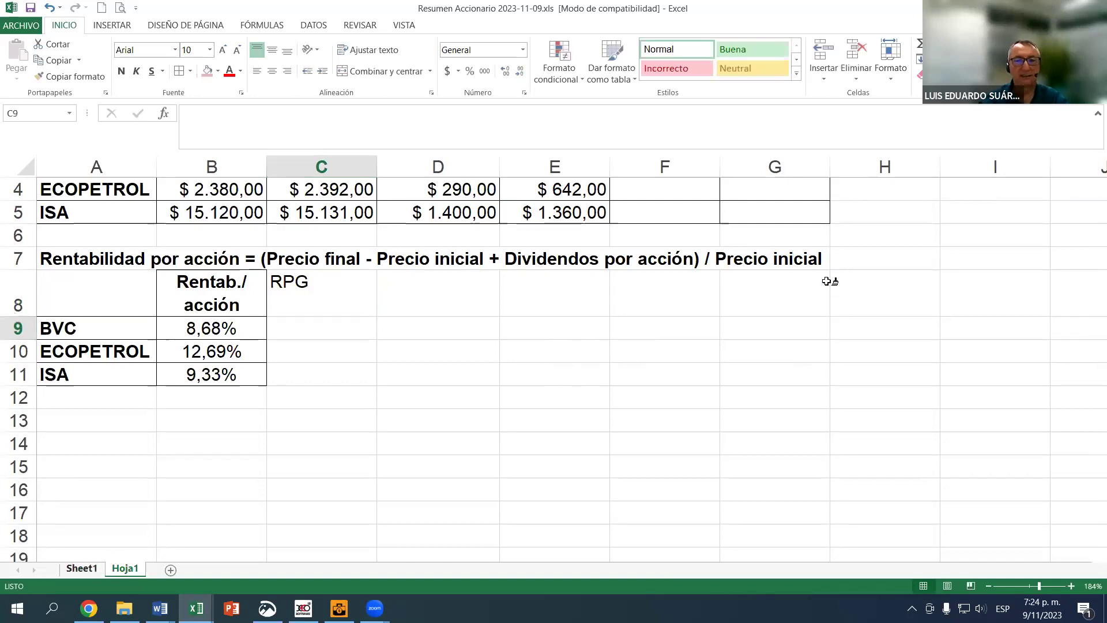
{"action": "left_click_drag", "start_coordinate": [989, 569], "coordinate": [1038, 569]}
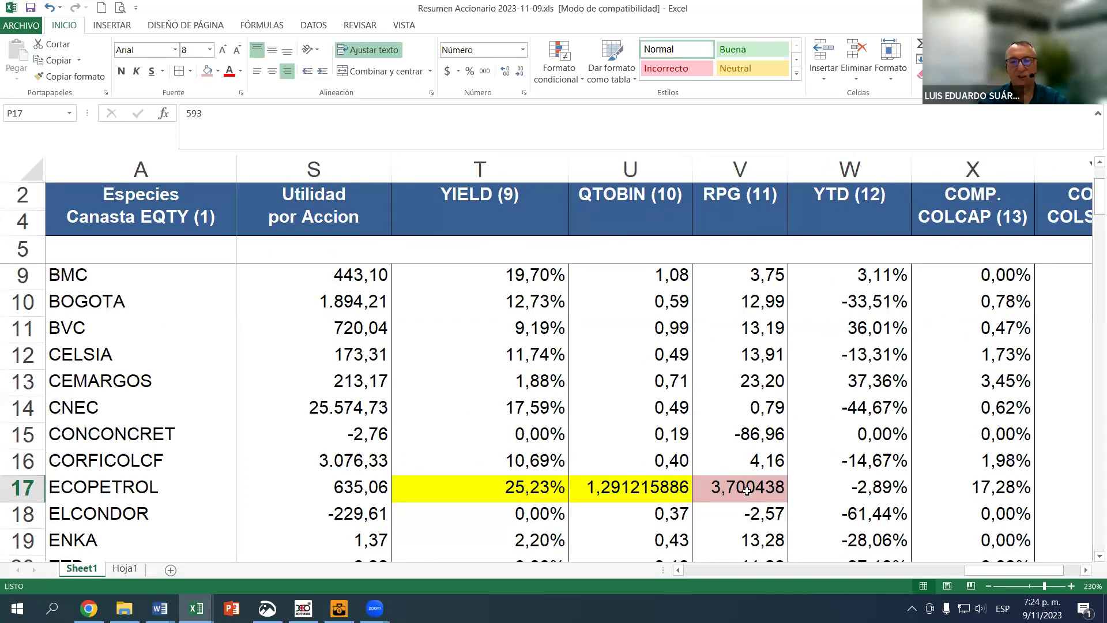
{"action": "left_click", "coordinate": [125, 569]}
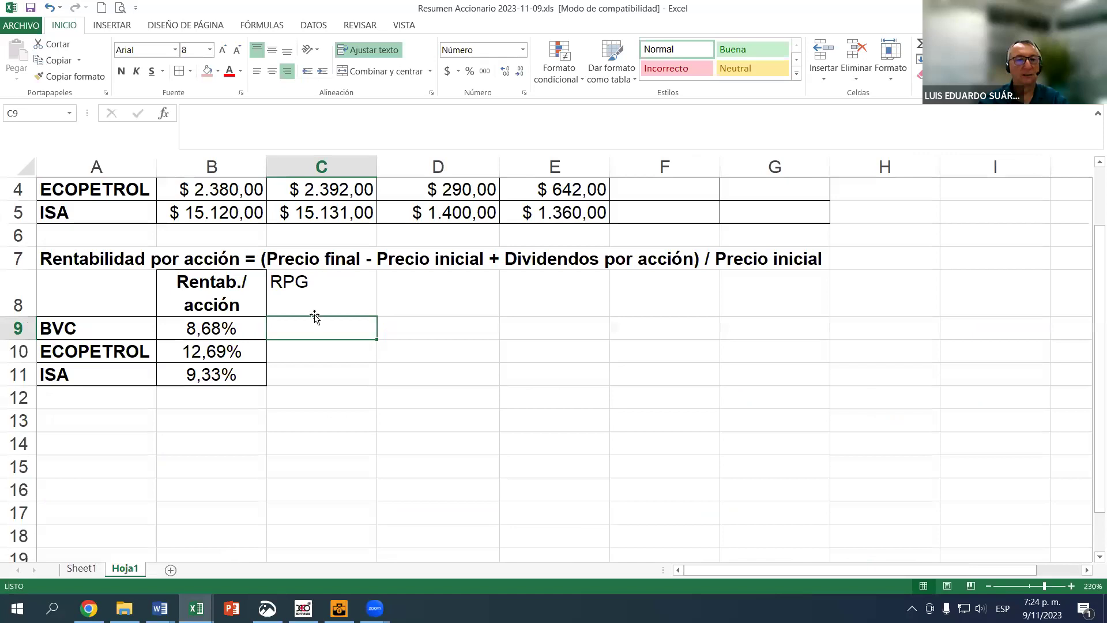
Copy the header format of B8 onto the RPG header in C8 and centre it vertically
{"action": "left_click", "coordinate": [215, 296]}
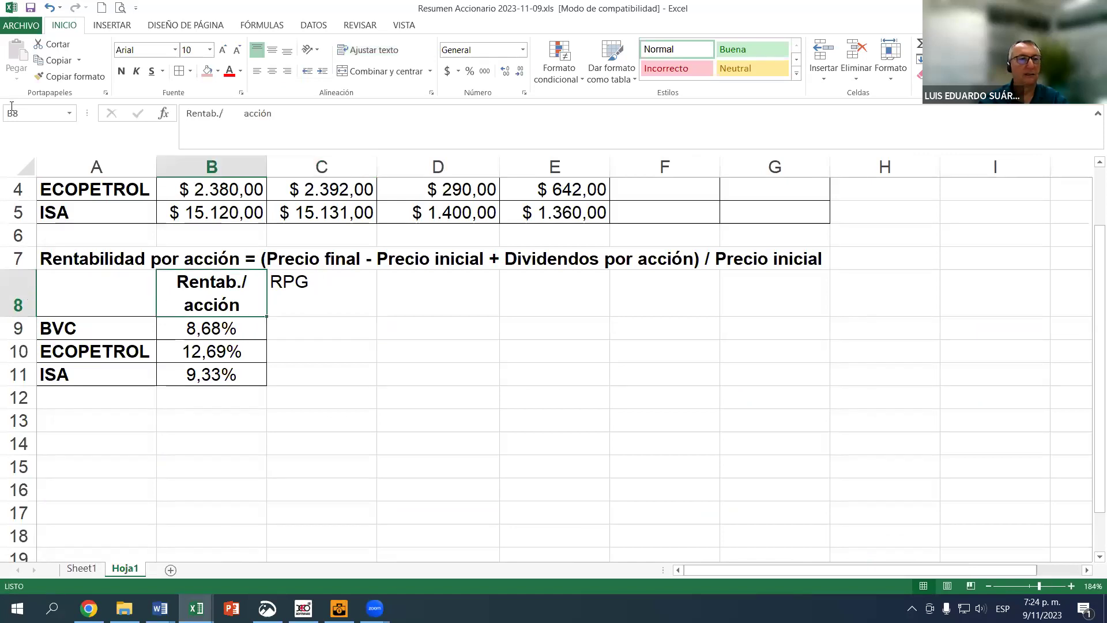
{"action": "left_click", "coordinate": [54, 78]}
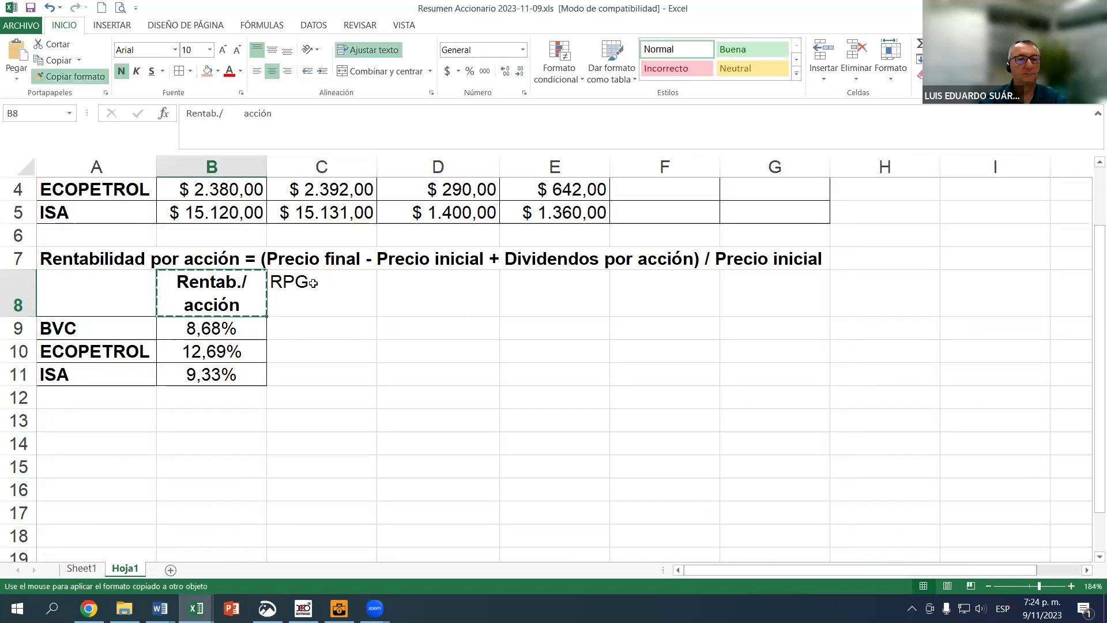
{"action": "left_click", "coordinate": [300, 291]}
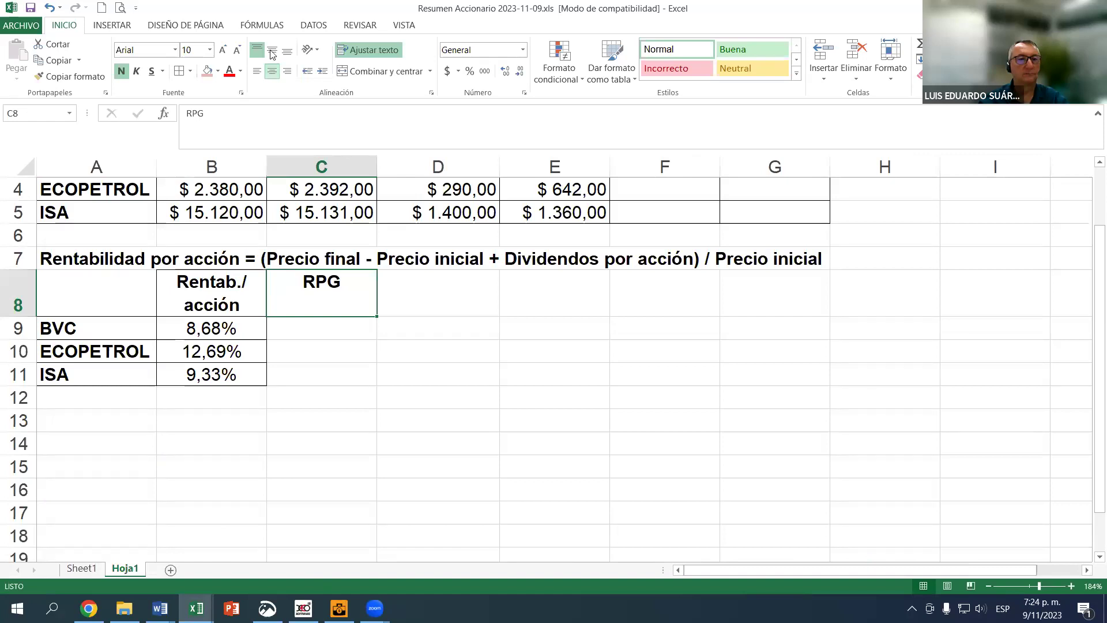
{"action": "key", "text": "Left"}
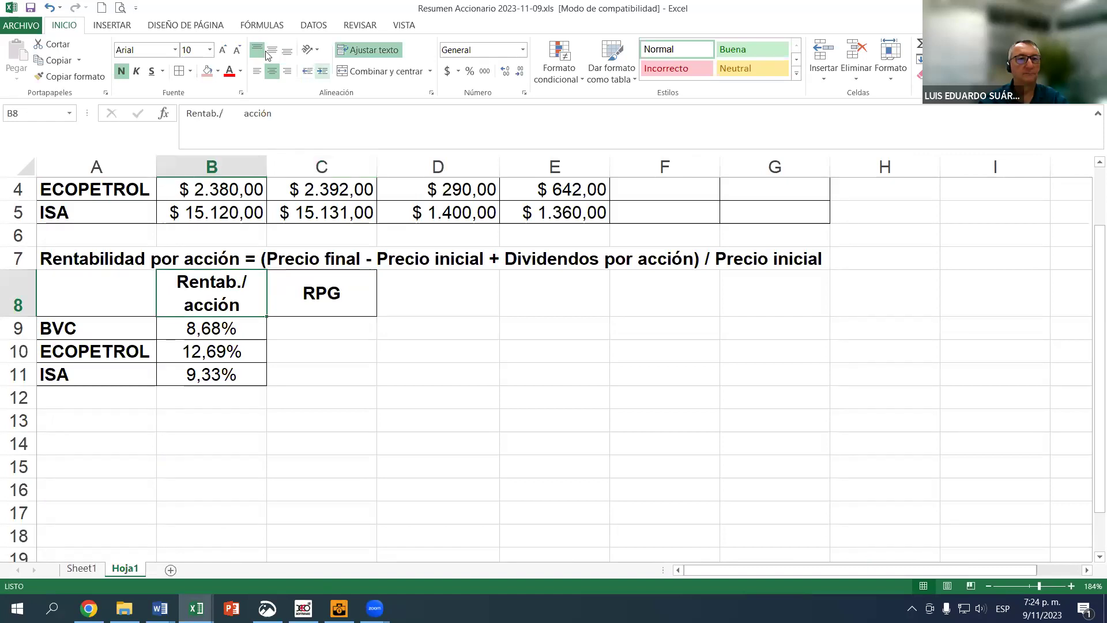
{"action": "left_click", "coordinate": [318, 293]}
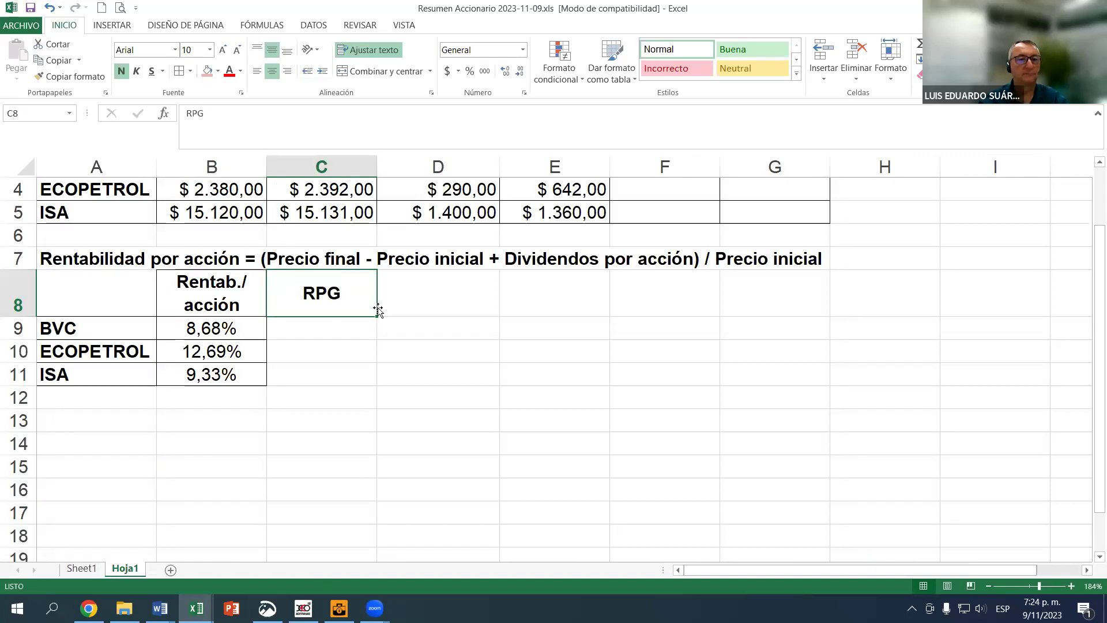
Fill the formatted RPG header from C8 into D8 and clear the copied text
{"action": "left_click_drag", "start_coordinate": [443, 306], "coordinate": [438, 297]}
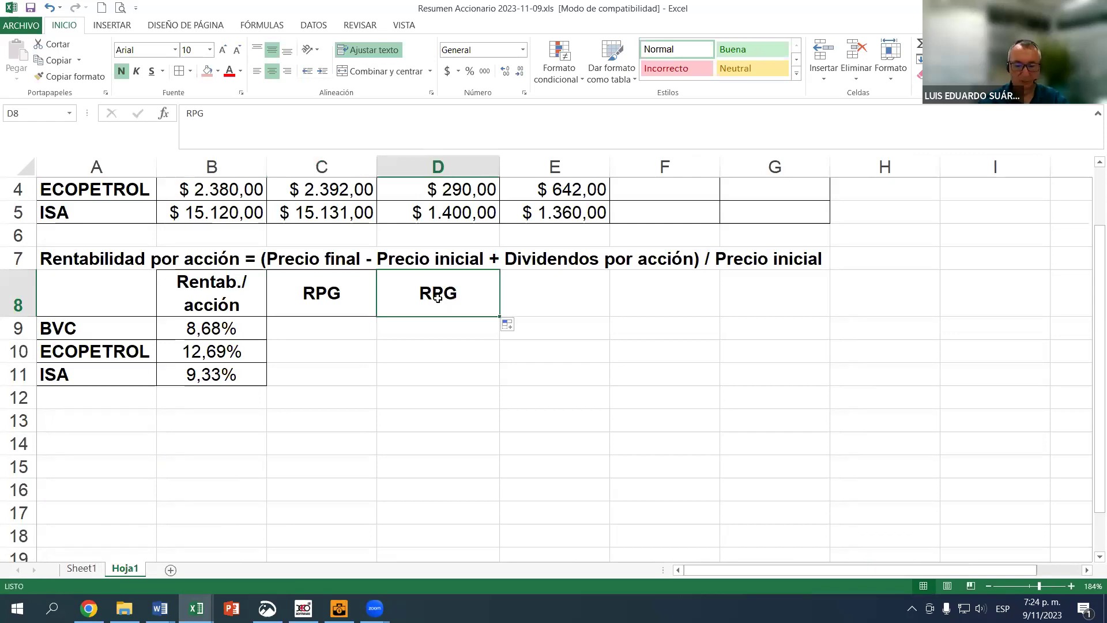
{"action": "key", "text": "Delete"}
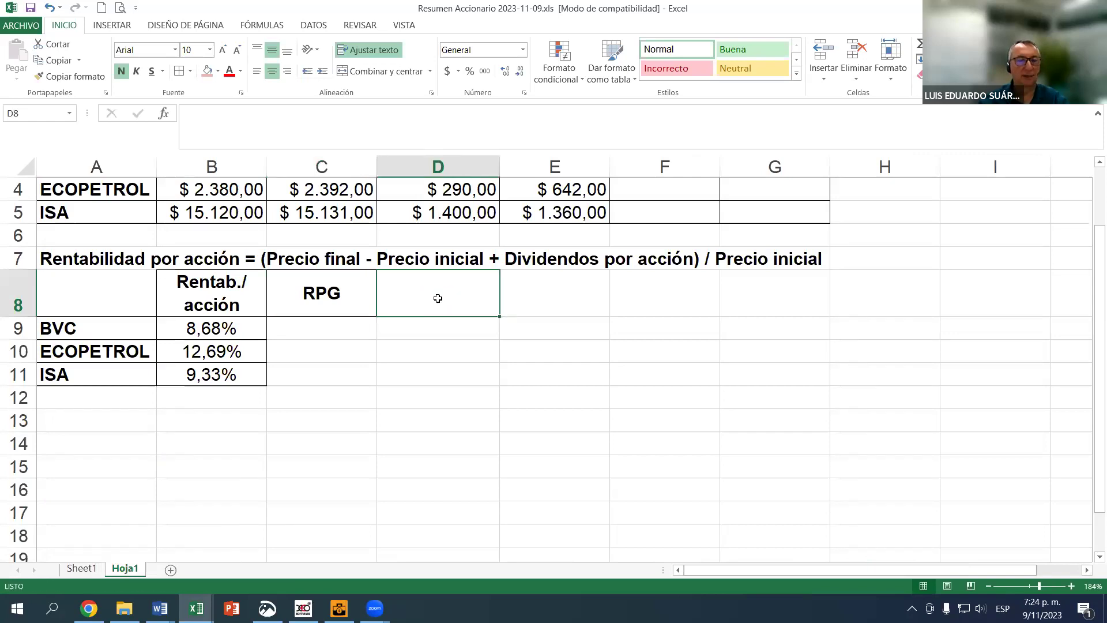
{"action": "left_click", "coordinate": [330, 297]}
Write the note "RPG = Precio final / Utilidad por acción" in A12, below the company list
{"action": "scroll", "coordinate": [144, 323], "scroll_direction": "down", "scroll_amount": 1}
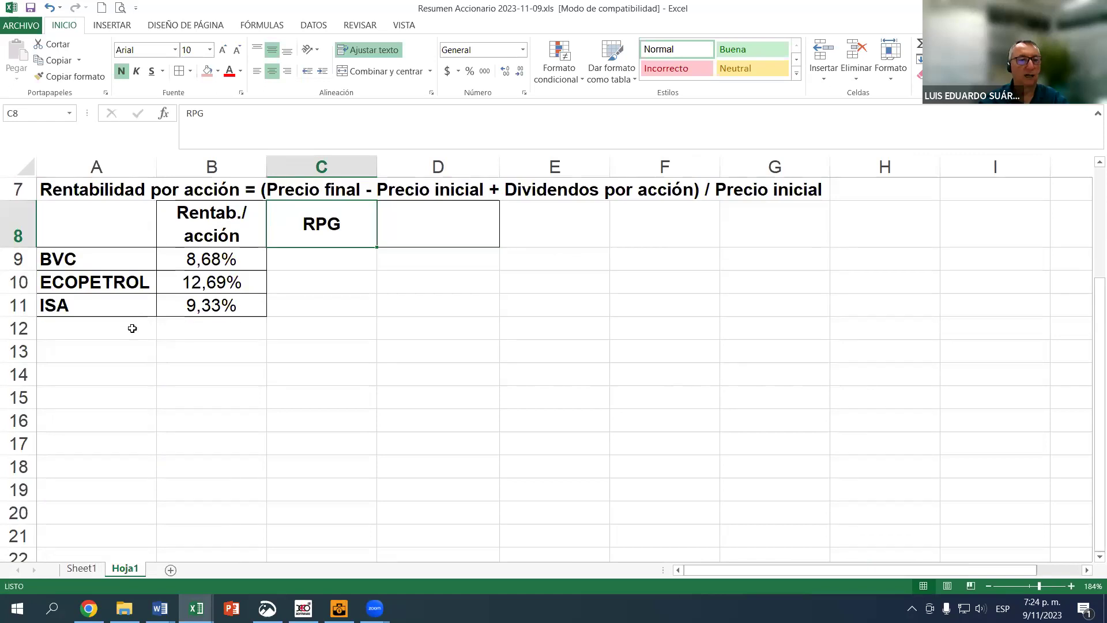
{"action": "left_click", "coordinate": [127, 331]}
{"action": "key", "text": "ctrl+v"}
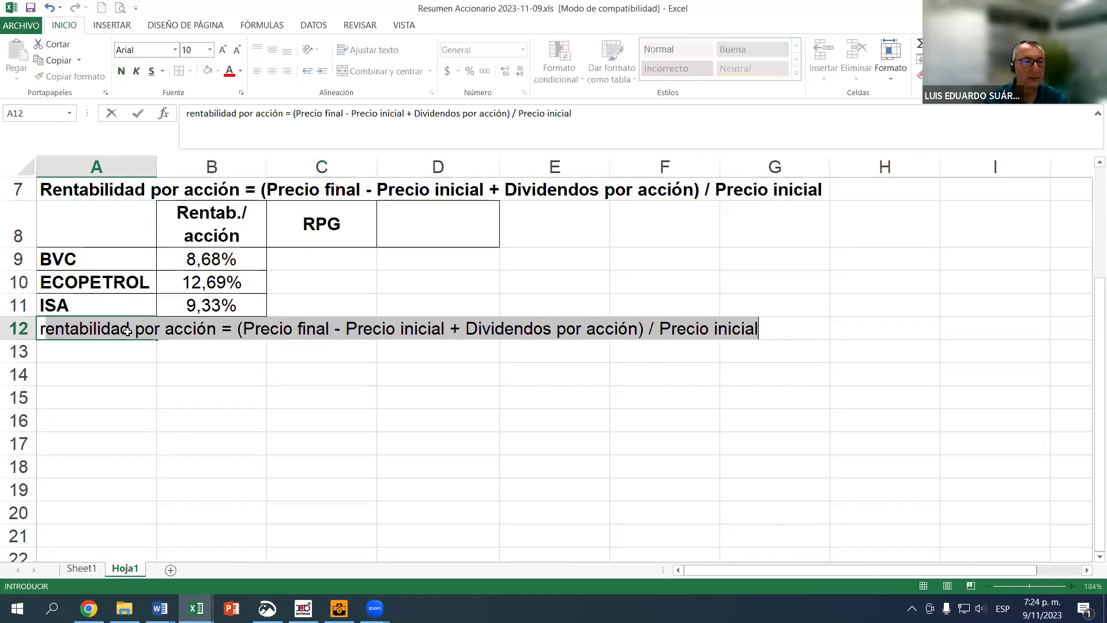
{"action": "key", "text": "BackSpace"}
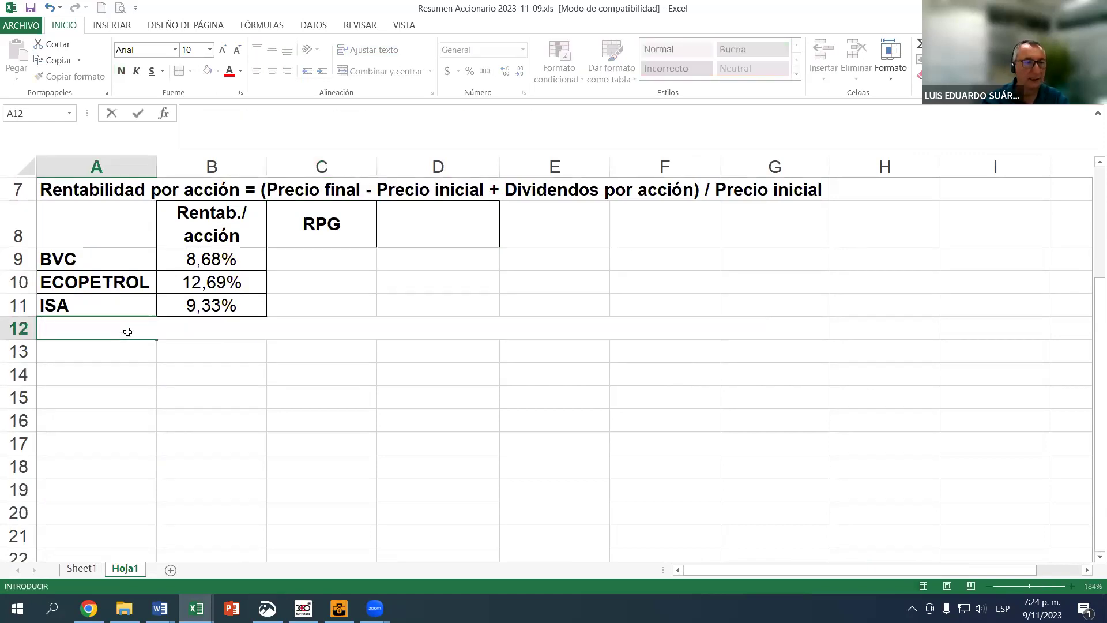
{"action": "key", "text": "ctrl+z"}
{"action": "type", "text": "PG"}
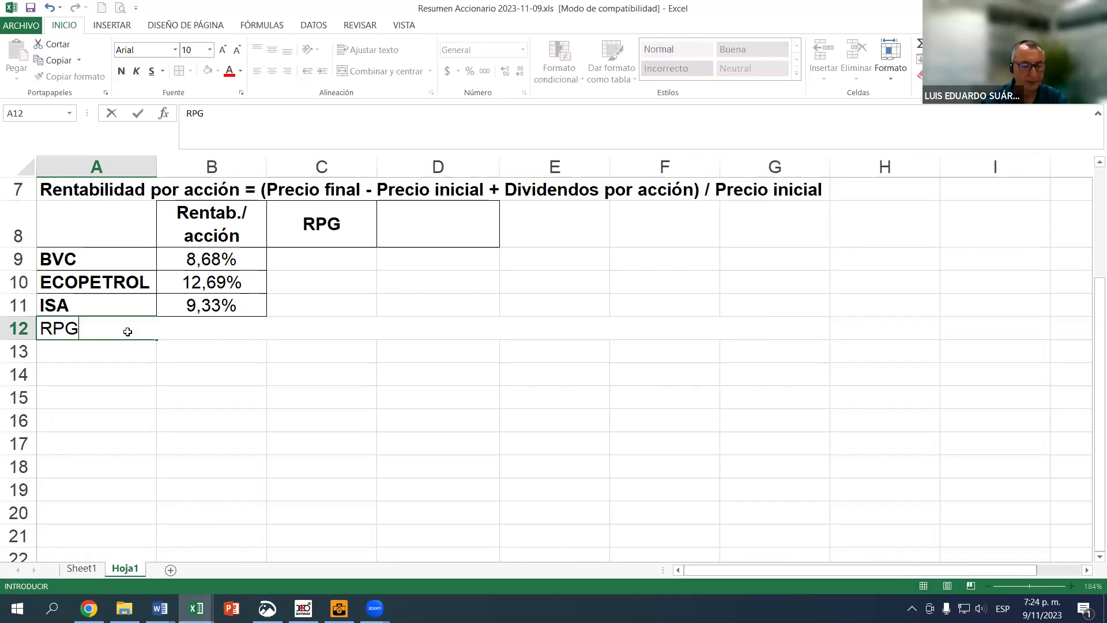
{"action": "type", "text": " = PR"}
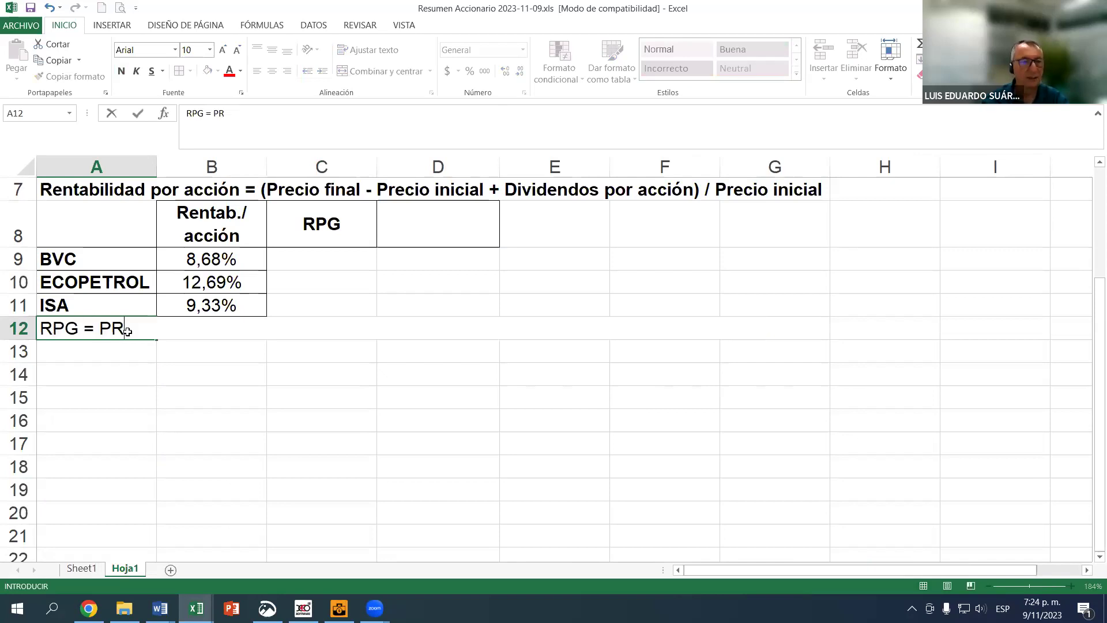
{"action": "type", "text": "E"}
{"action": "key", "text": "BackSpace"}
{"action": "key", "text": "BackSpace"}
{"action": "key", "text": "BackSpace"}
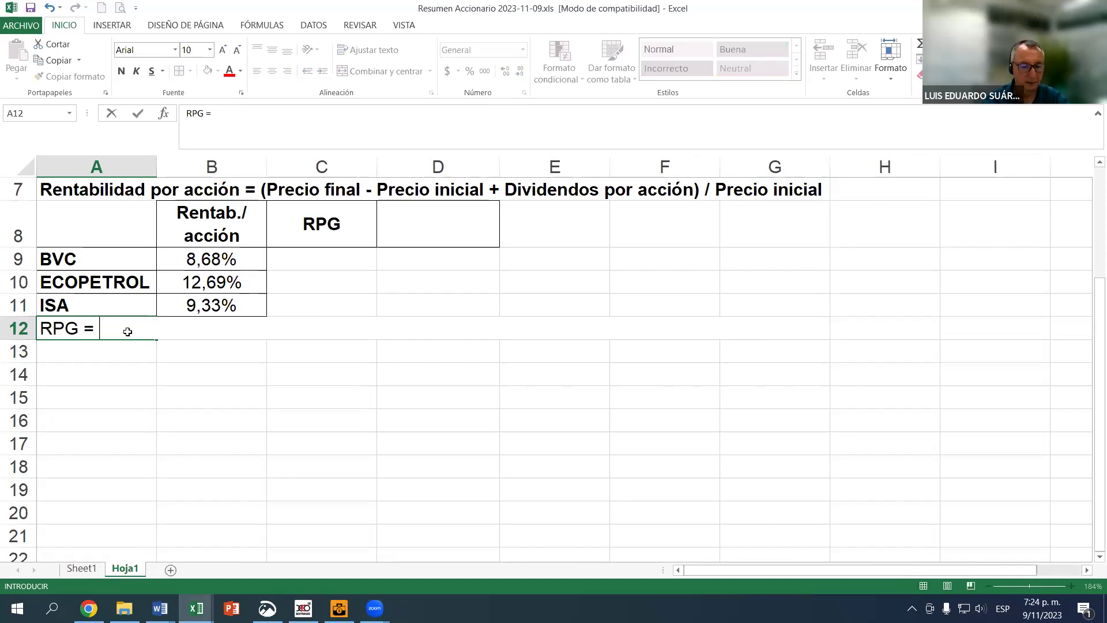
{"action": "type", "text": "Pre"}
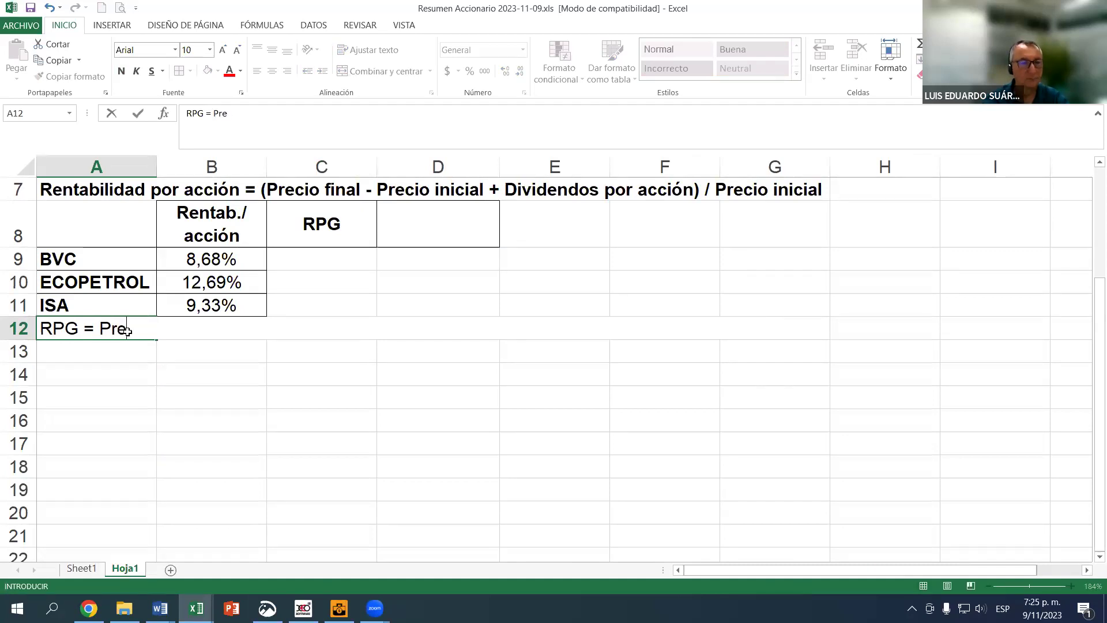
{"action": "type", "text": "cio fin"}
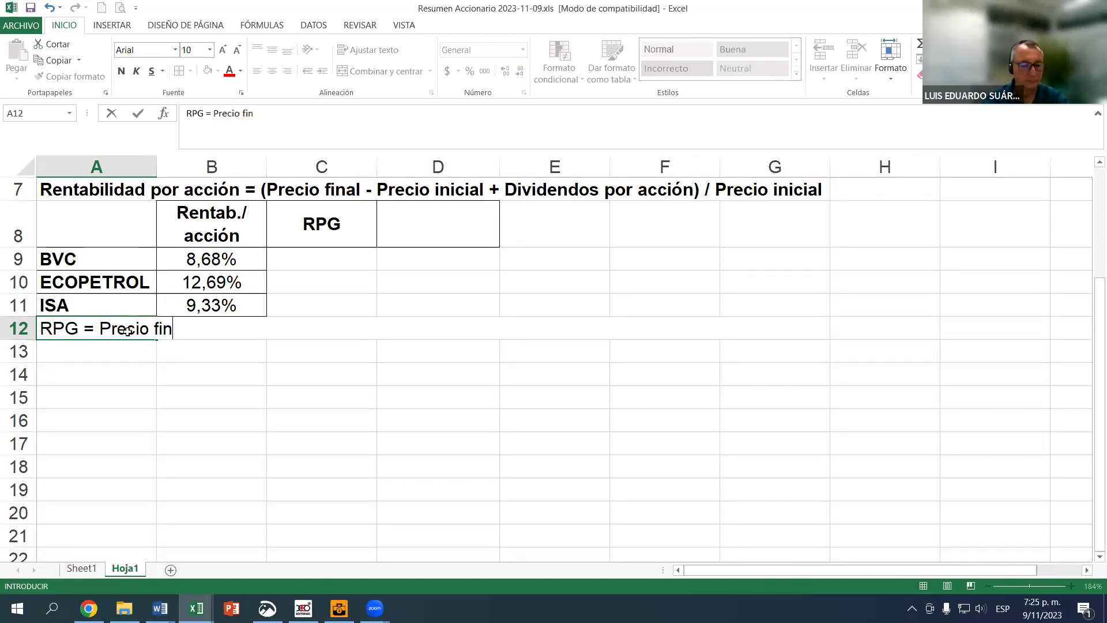
{"action": "type", "text": "al / Utilidad por acci"}
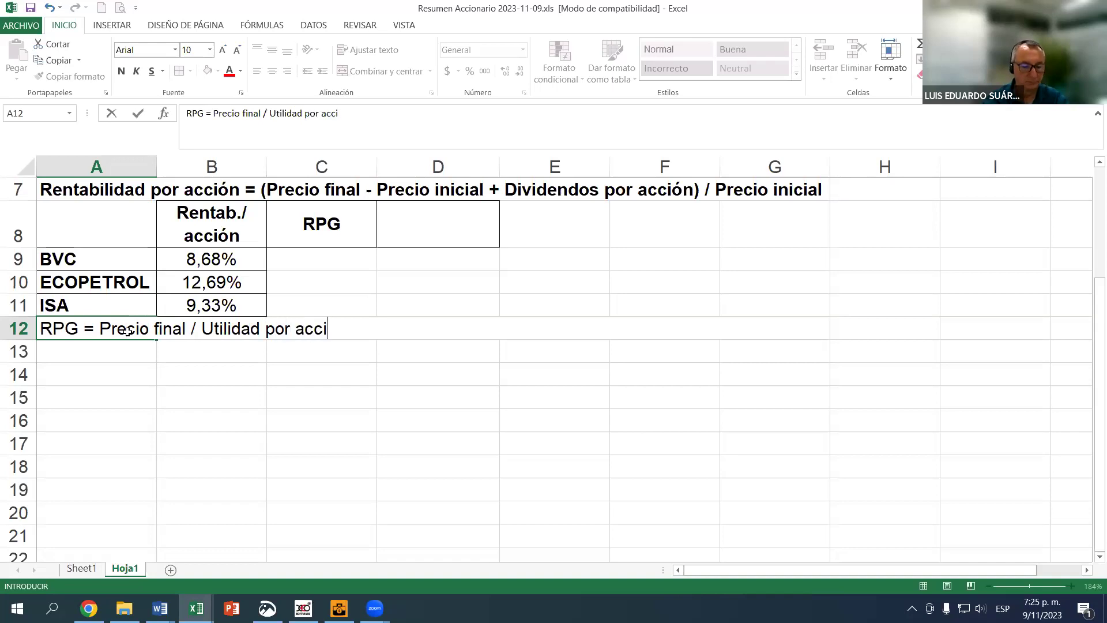
{"action": "type", "text": "ón"}
{"action": "key", "text": "Return"}
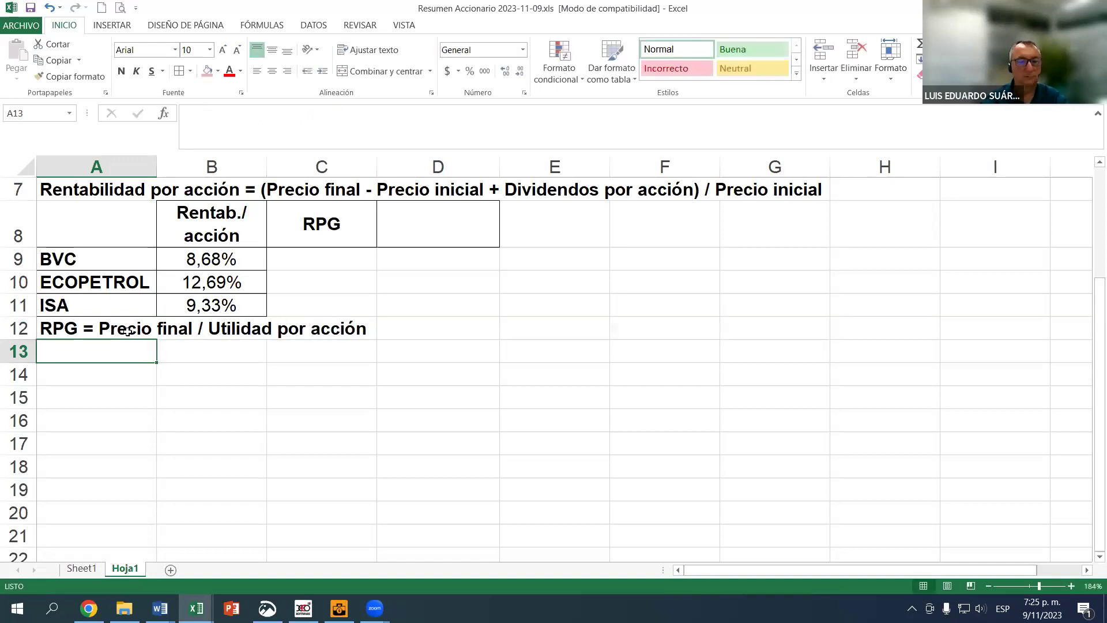
Calculate BVC's RPG in C9 as final price divided by earnings per share, using the formula =C3/E3
{"action": "key", "text": "Up"}
{"action": "key", "text": "Up"}
{"action": "key", "text": "Up"}
{"action": "key", "text": "Up"}
{"action": "key", "text": "Right"}
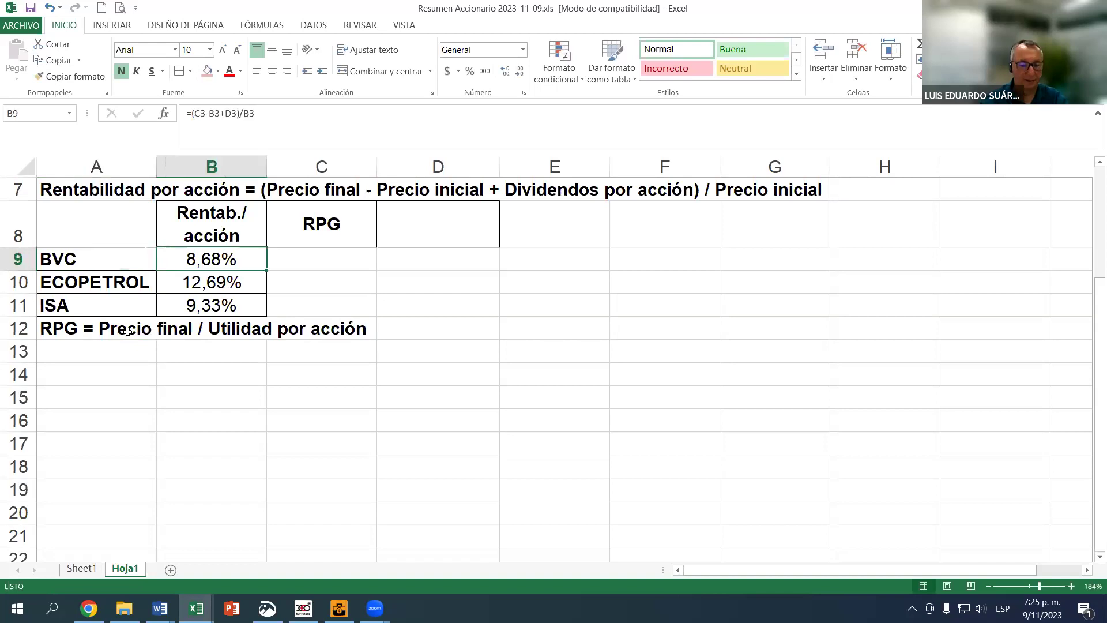
{"action": "key", "text": "Right"}
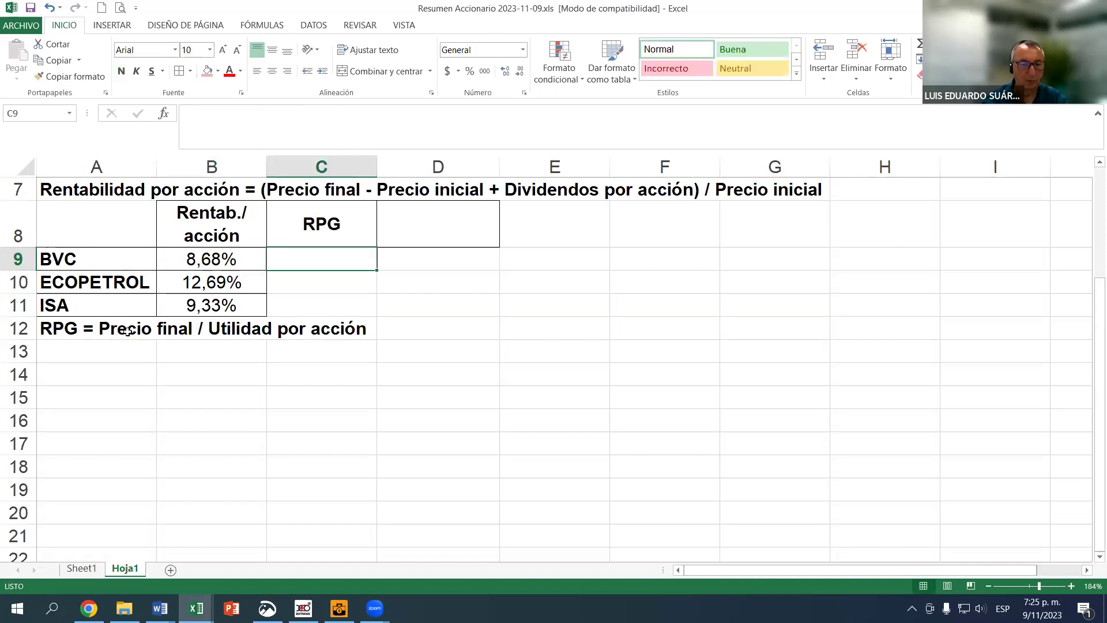
{"action": "type", "text": "="}
{"action": "scroll", "coordinate": [366, 249], "scroll_direction": "up", "scroll_amount": 1}
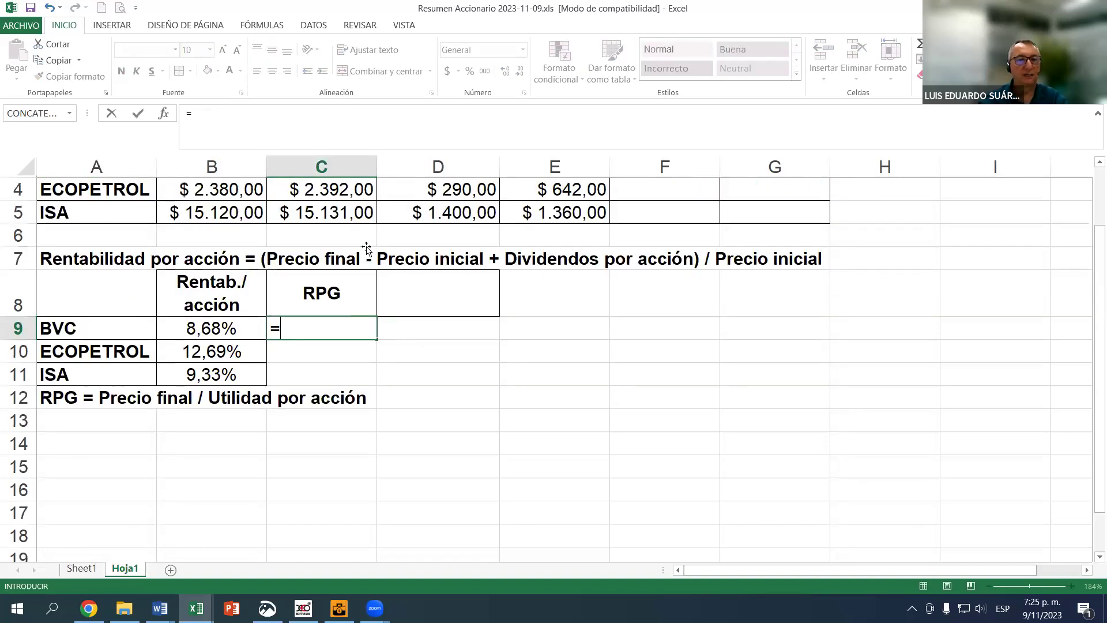
{"action": "scroll", "coordinate": [366, 250], "scroll_direction": "up", "scroll_amount": 1}
{"action": "left_click", "coordinate": [327, 283]}
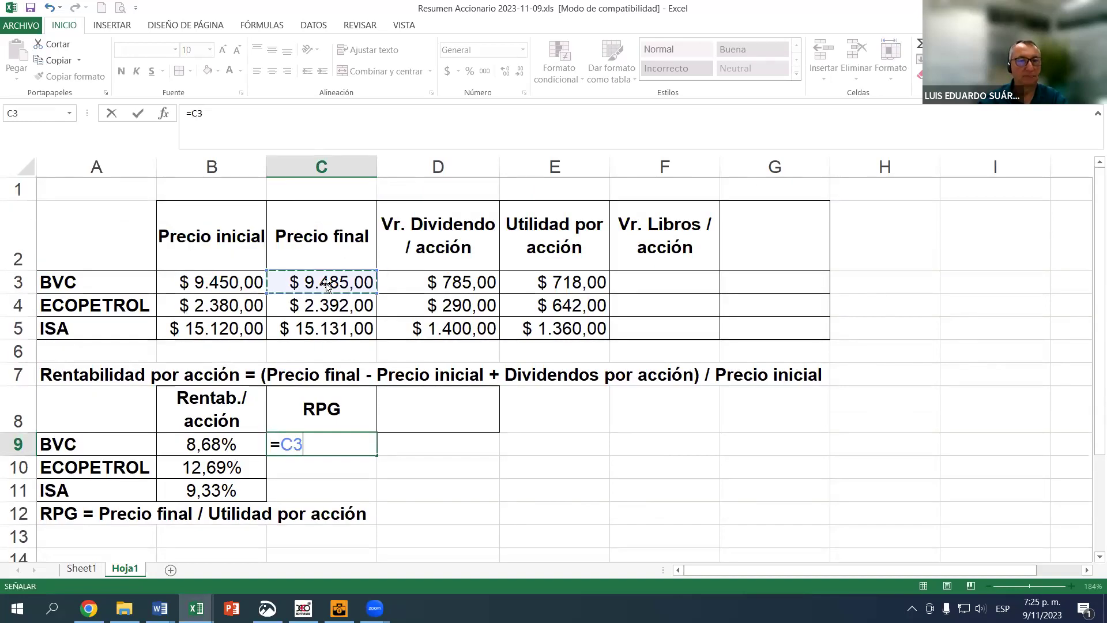
{"action": "type", "text": "/"}
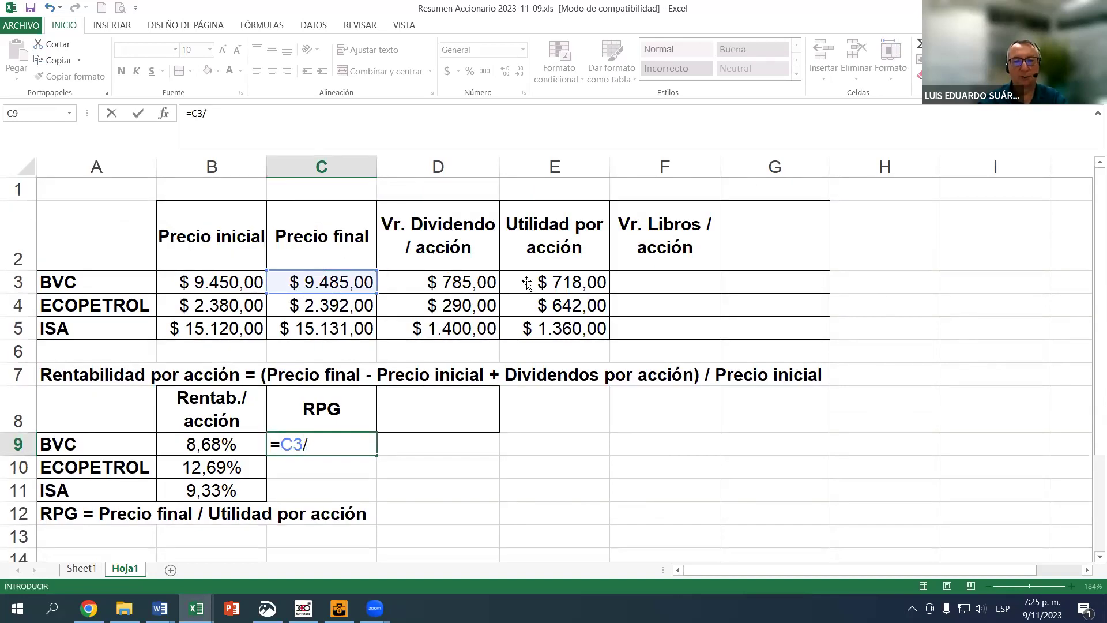
{"action": "left_click", "coordinate": [556, 285]}
{"action": "key", "text": "Return"}
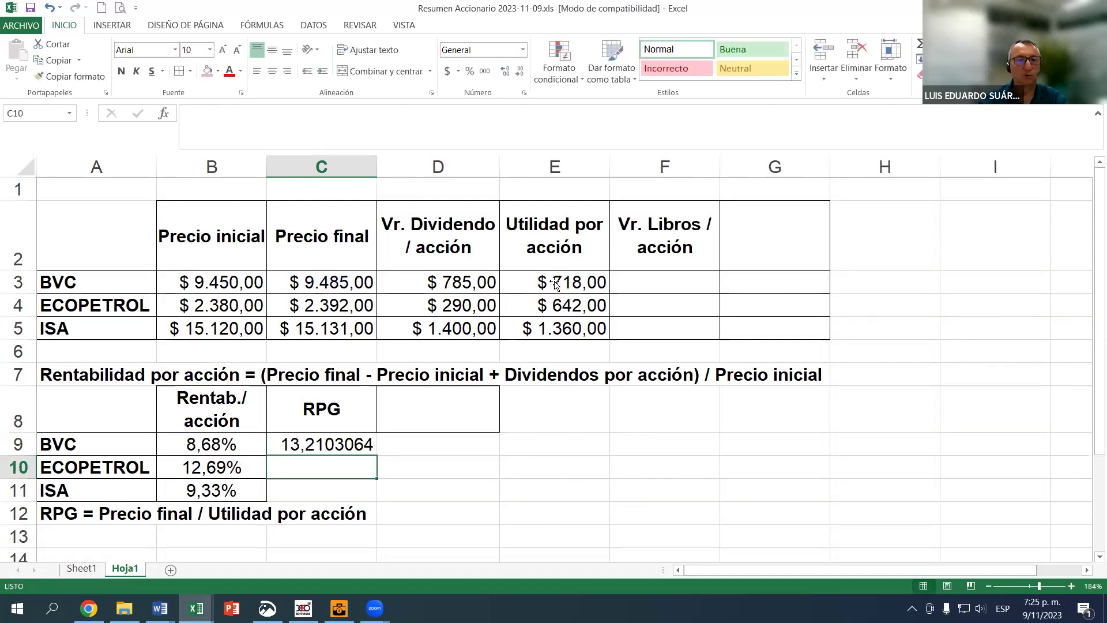
Fill the RPG formula from C9 down through C11 and apply borders to the three cells
{"action": "scroll", "coordinate": [554, 284], "scroll_direction": "down", "scroll_amount": 2}
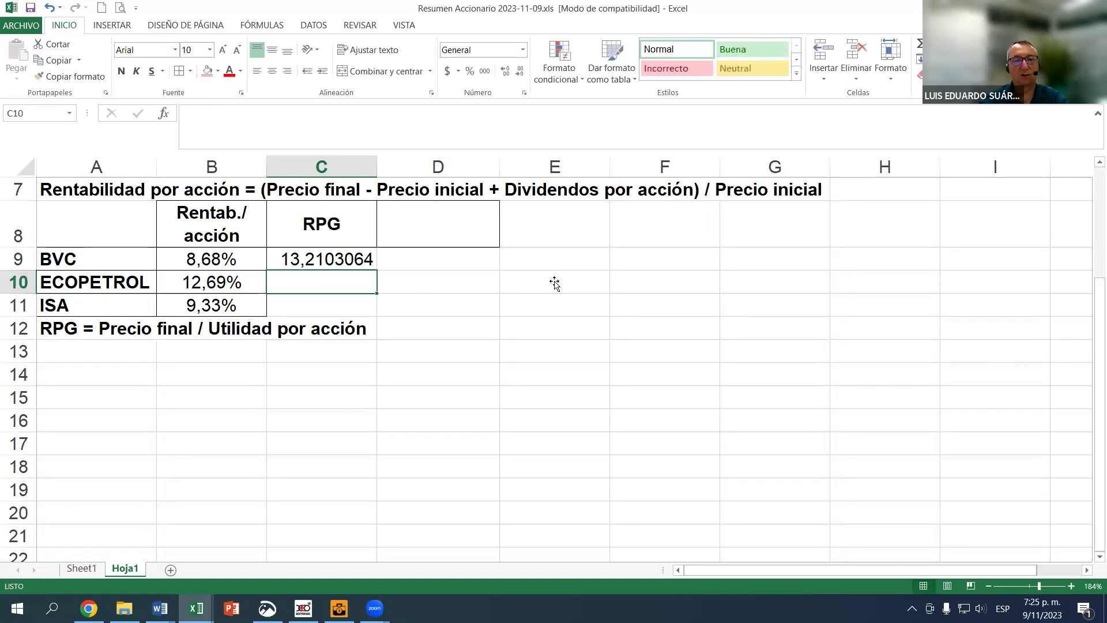
{"action": "left_click_drag", "start_coordinate": [379, 269], "coordinate": [346, 306]}
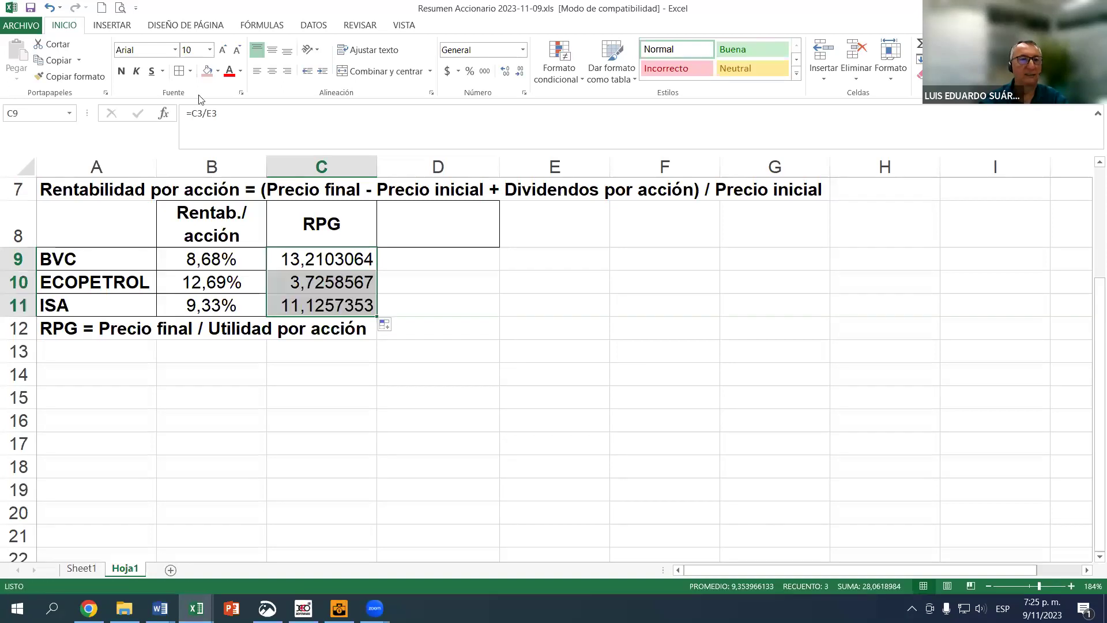
{"action": "left_click", "coordinate": [179, 70]}
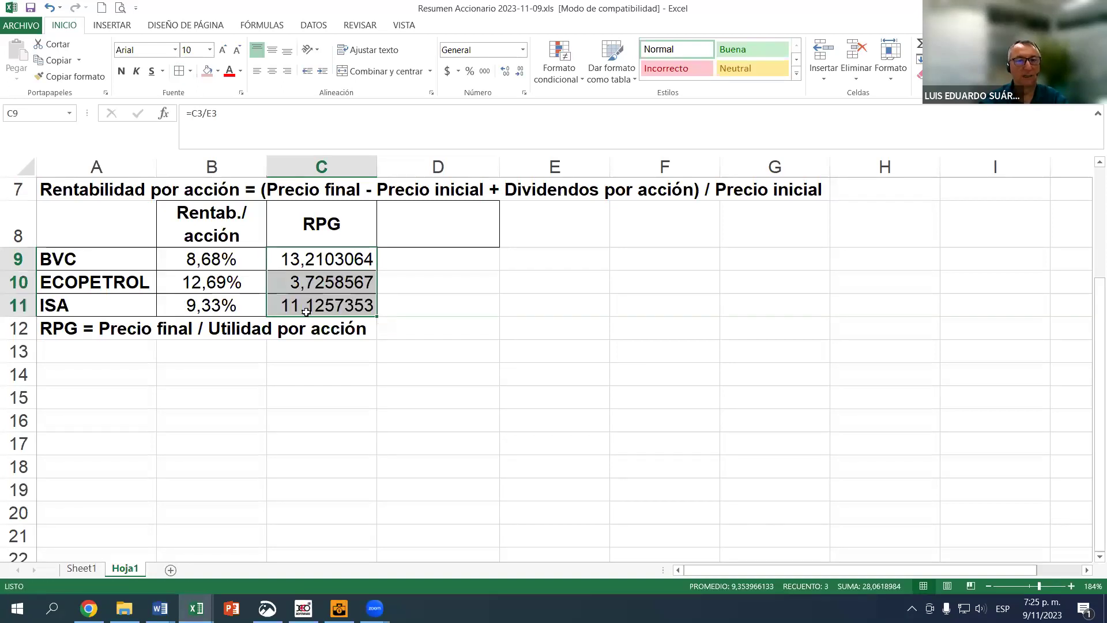
Compare ECOPETROL's final price, dividend per share and RPG with the RPG values of BVC and ISA
{"action": "key", "text": "Down"}
{"action": "key", "text": "Left"}
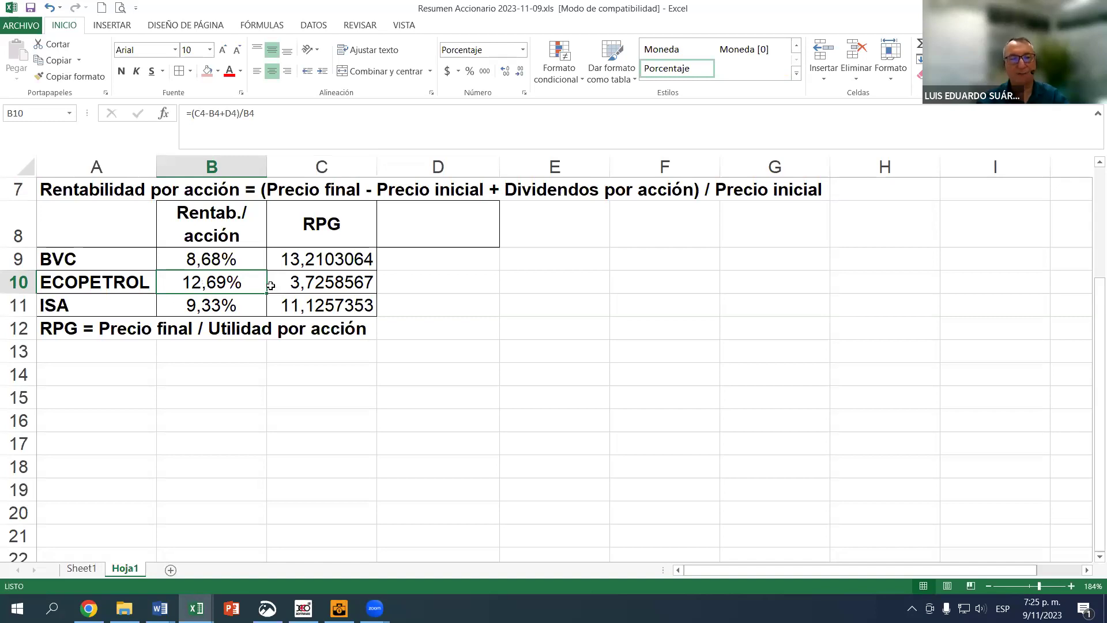
{"action": "scroll", "coordinate": [340, 278], "scroll_direction": "up", "scroll_amount": 1}
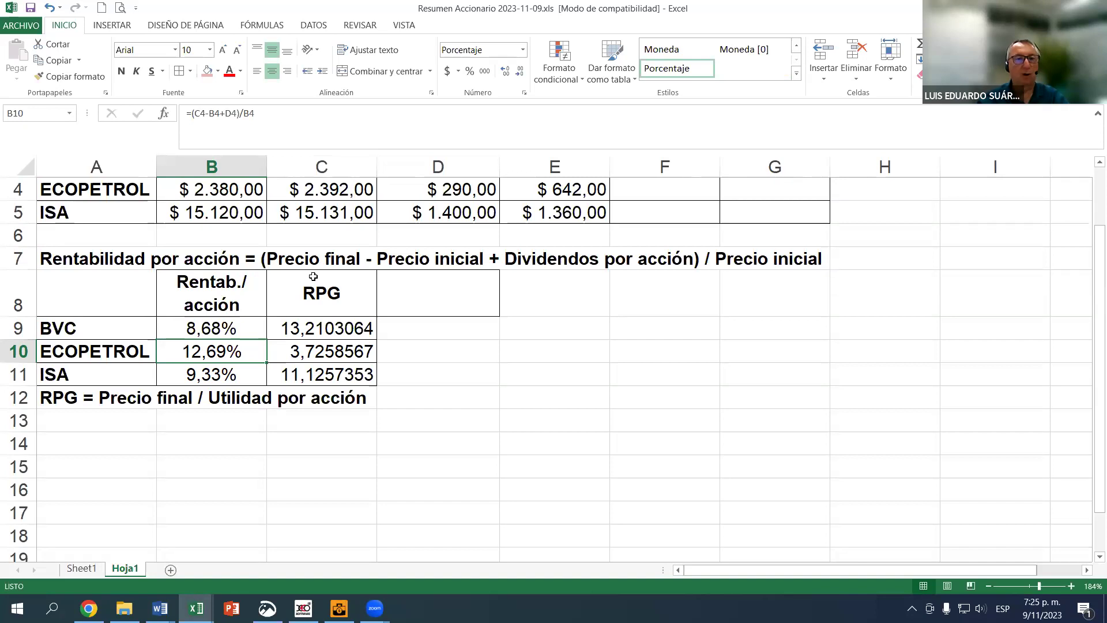
{"action": "scroll", "coordinate": [313, 277], "scroll_direction": "up", "scroll_amount": 1}
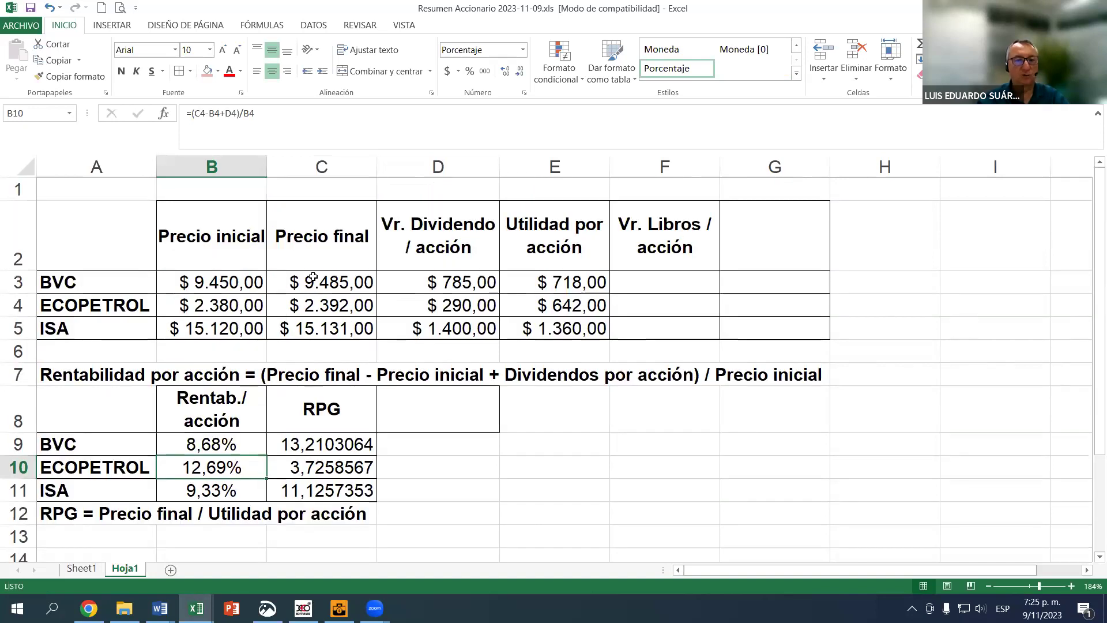
{"action": "left_click", "coordinate": [325, 306]}
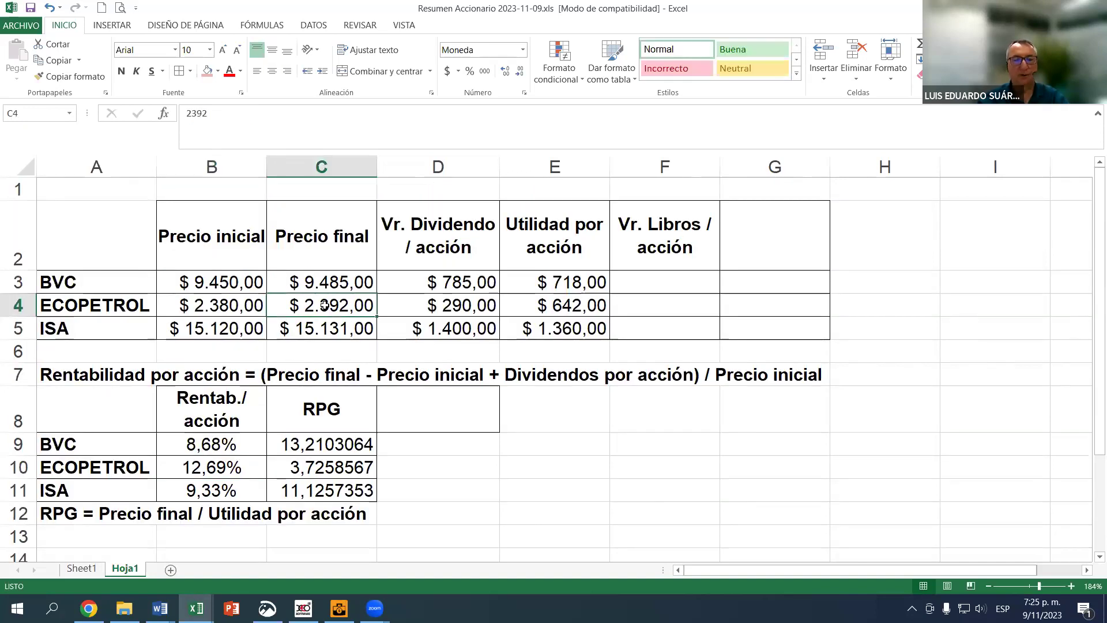
{"action": "left_click", "coordinate": [470, 306]}
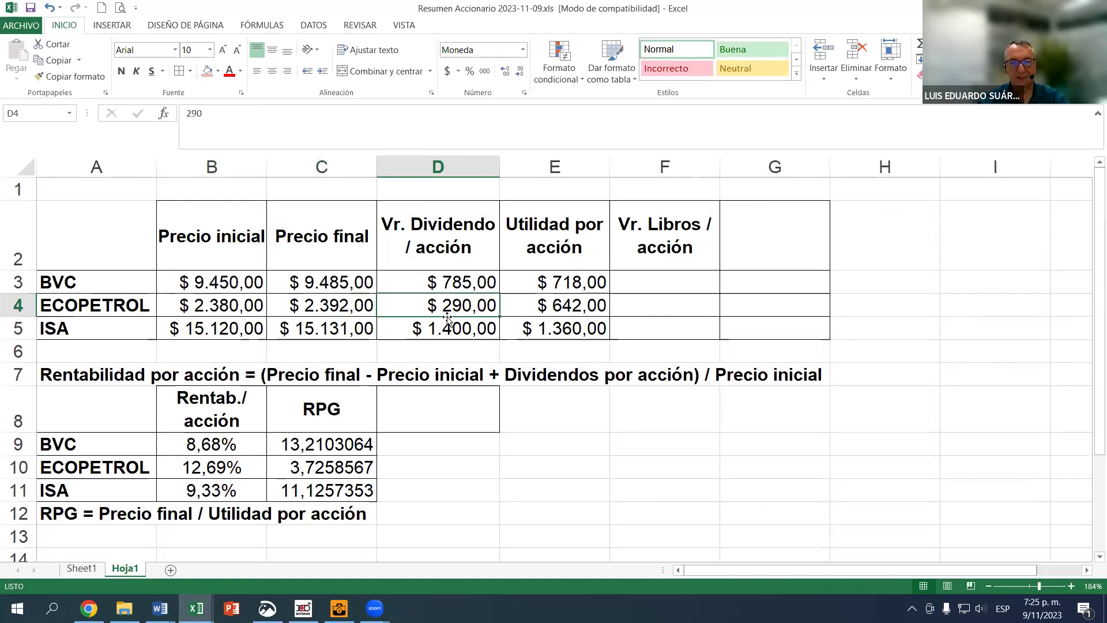
{"action": "scroll", "coordinate": [390, 305], "scroll_direction": "down", "scroll_amount": 1}
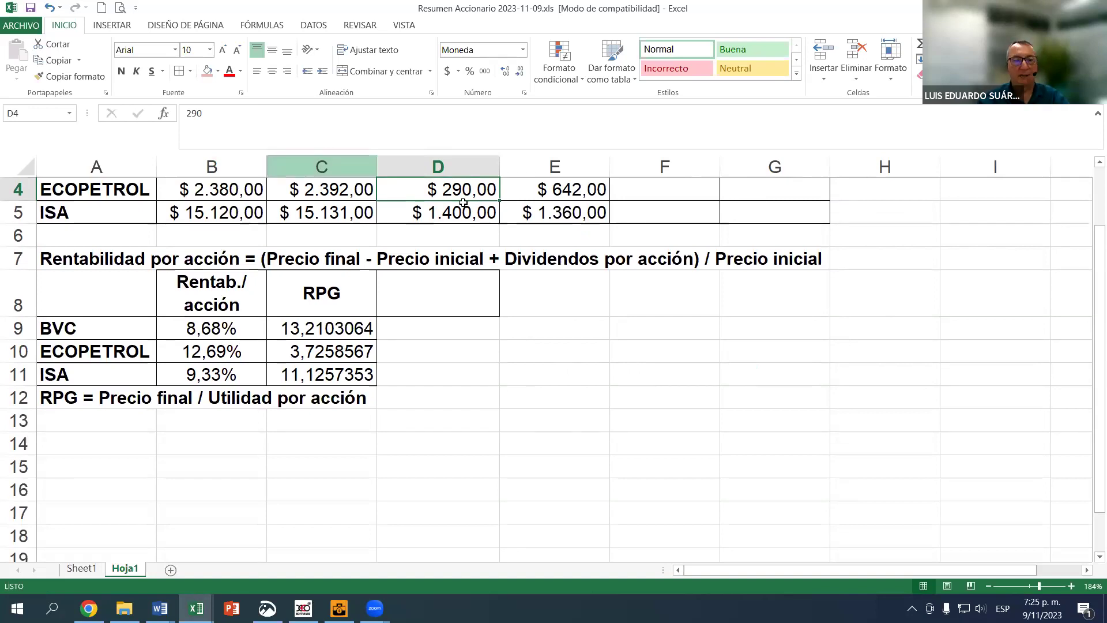
{"action": "left_click", "coordinate": [329, 188]}
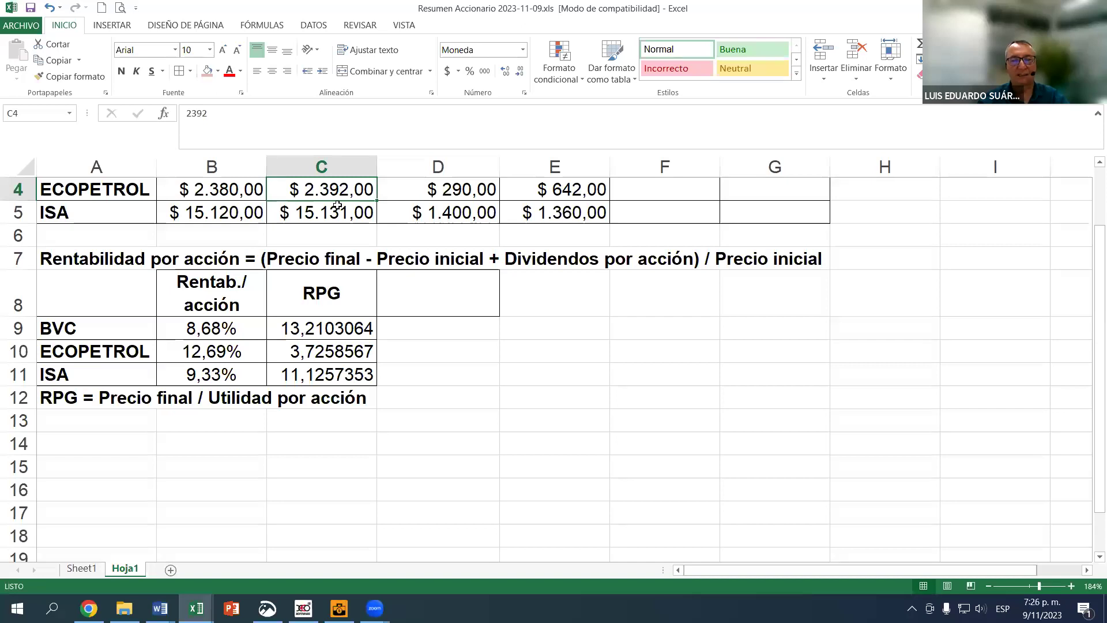
{"action": "left_click", "coordinate": [441, 185]}
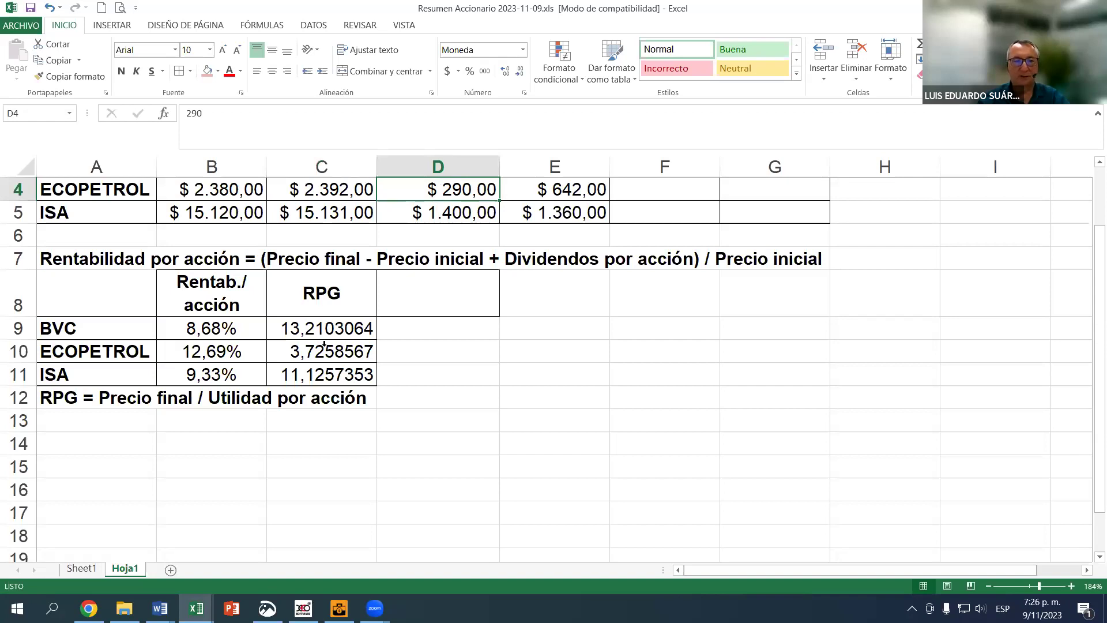
{"action": "left_click", "coordinate": [319, 325]}
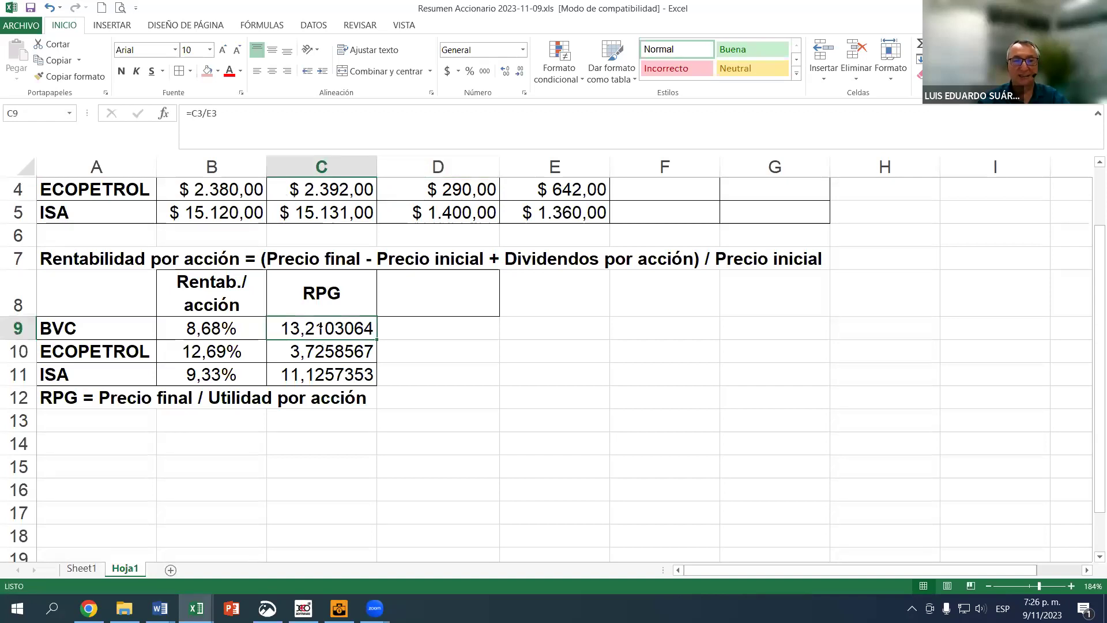
{"action": "scroll", "coordinate": [315, 314], "scroll_direction": "down", "scroll_amount": 1}
{"action": "left_click", "coordinate": [319, 308]}
{"action": "scroll", "coordinate": [383, 291], "scroll_direction": "up", "scroll_amount": 1}
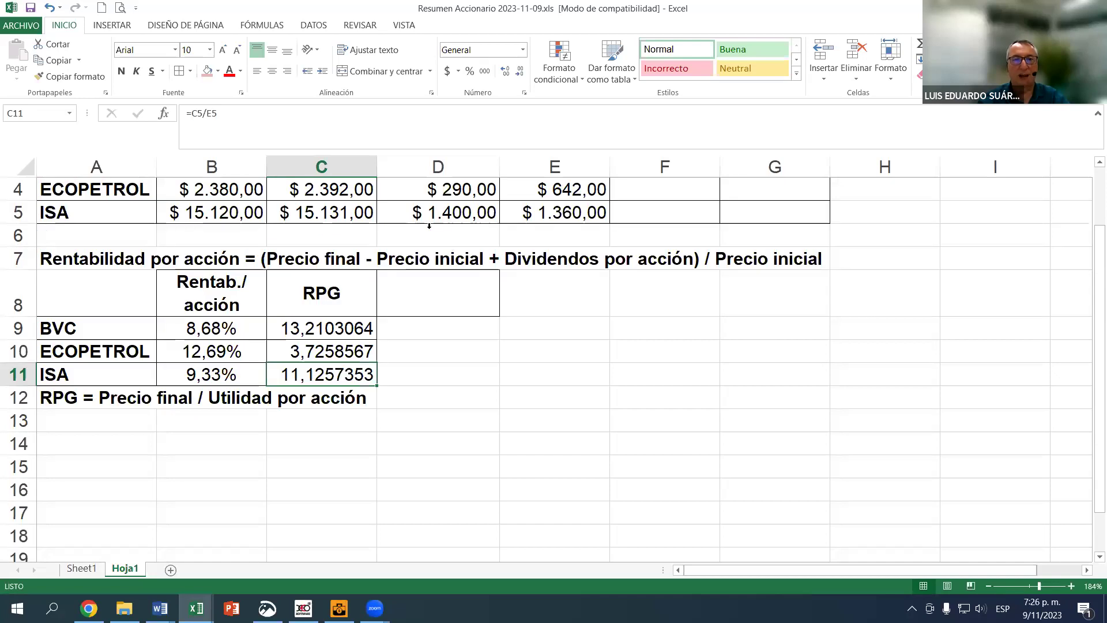
{"action": "left_click", "coordinate": [437, 184]}
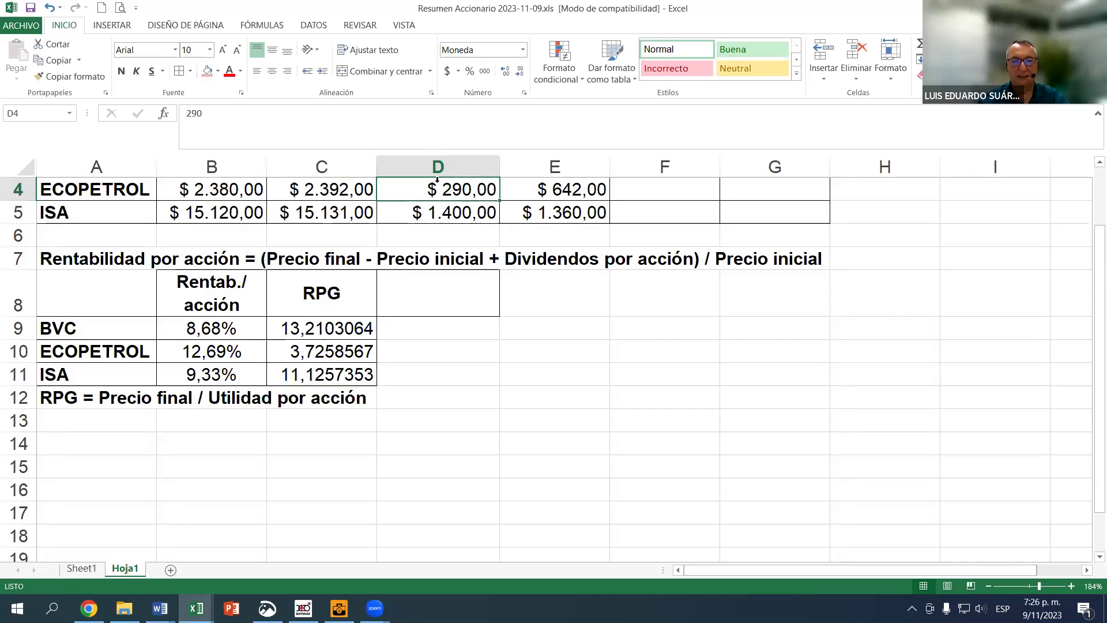
{"action": "left_click", "coordinate": [315, 350]}
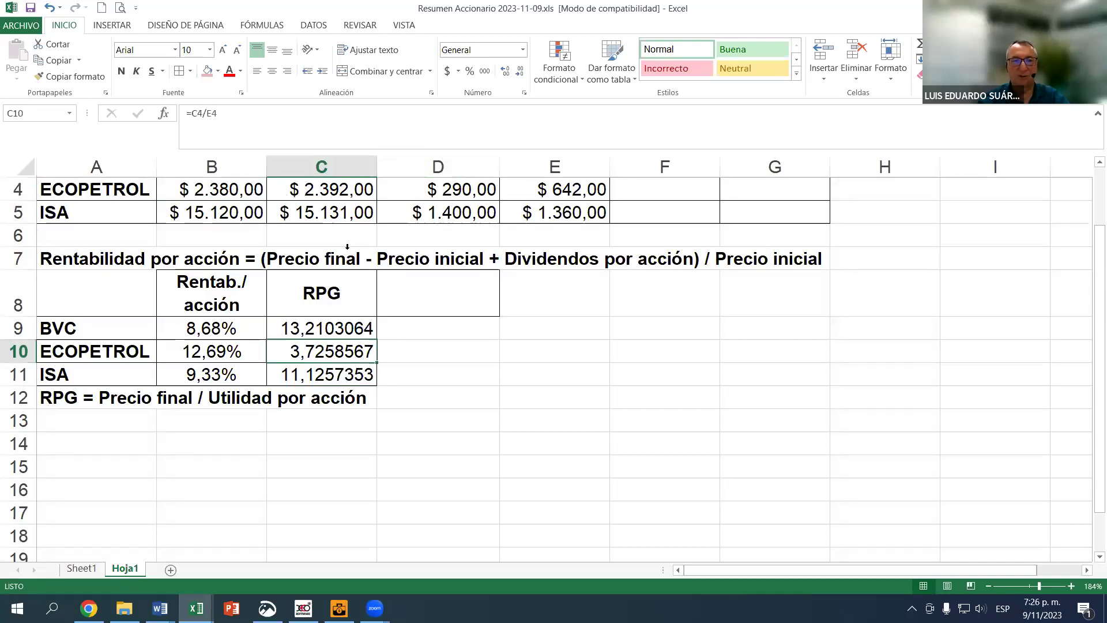
{"action": "left_click", "coordinate": [339, 188]}
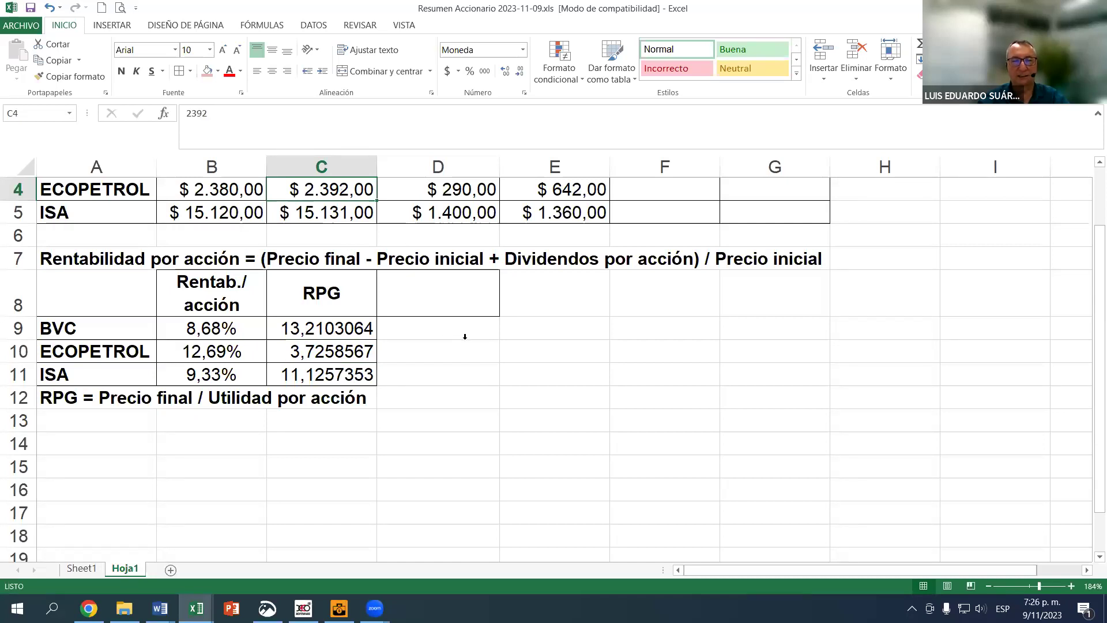
Try multiplying ECOPETROL's dividend per share by its RPG in D10 with the formula +D4*C10
{"action": "left_click", "coordinate": [423, 352]}
{"action": "type", "text": "+"}
{"action": "key", "text": "Up"}
{"action": "key", "text": "Up"}
{"action": "key", "text": "Up"}
{"action": "key", "text": "Up"}
{"action": "key", "text": "Up"}
{"action": "key", "text": "Up"}
{"action": "type", "text": "*"}
{"action": "key", "text": "Left"}
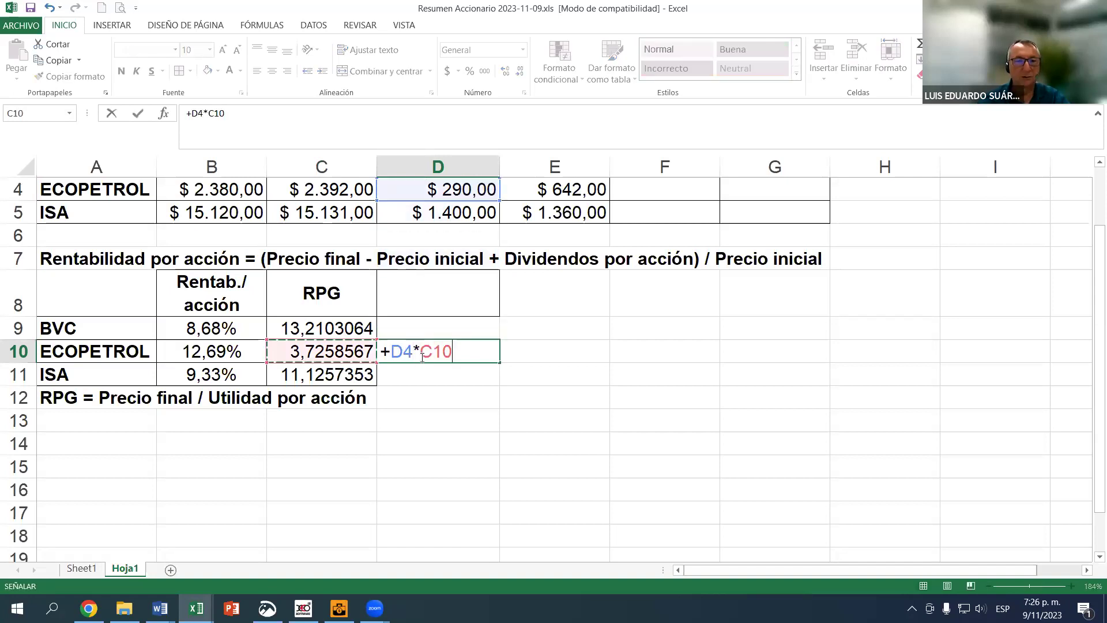
{"action": "key", "text": "Return"}
{"action": "left_click", "coordinate": [422, 357]}
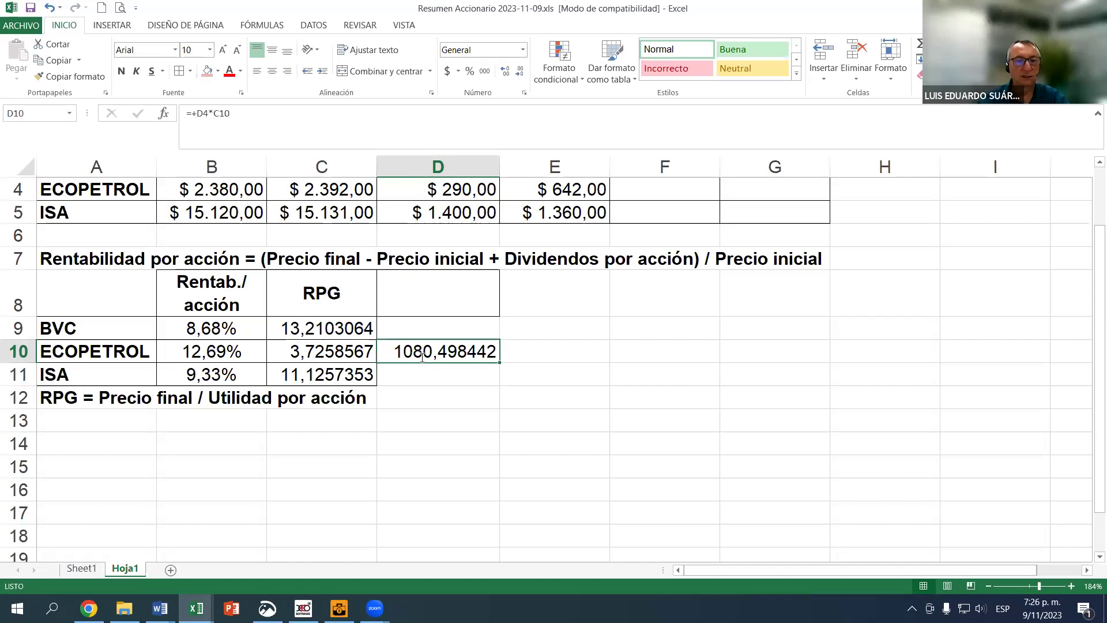
Inspect which cells ECOPETROL's RPG formula in C10 refers to, leaving the formula as it is
{"action": "left_click", "coordinate": [350, 355]}
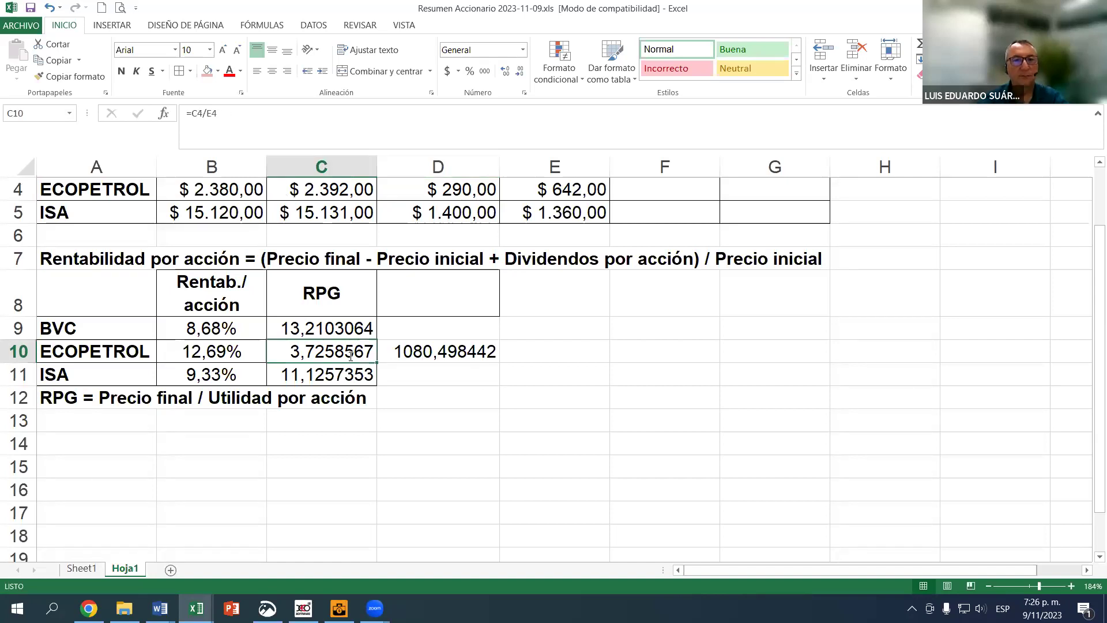
{"action": "key", "text": "F2"}
{"action": "scroll", "coordinate": [675, 299], "scroll_direction": "up", "scroll_amount": 1}
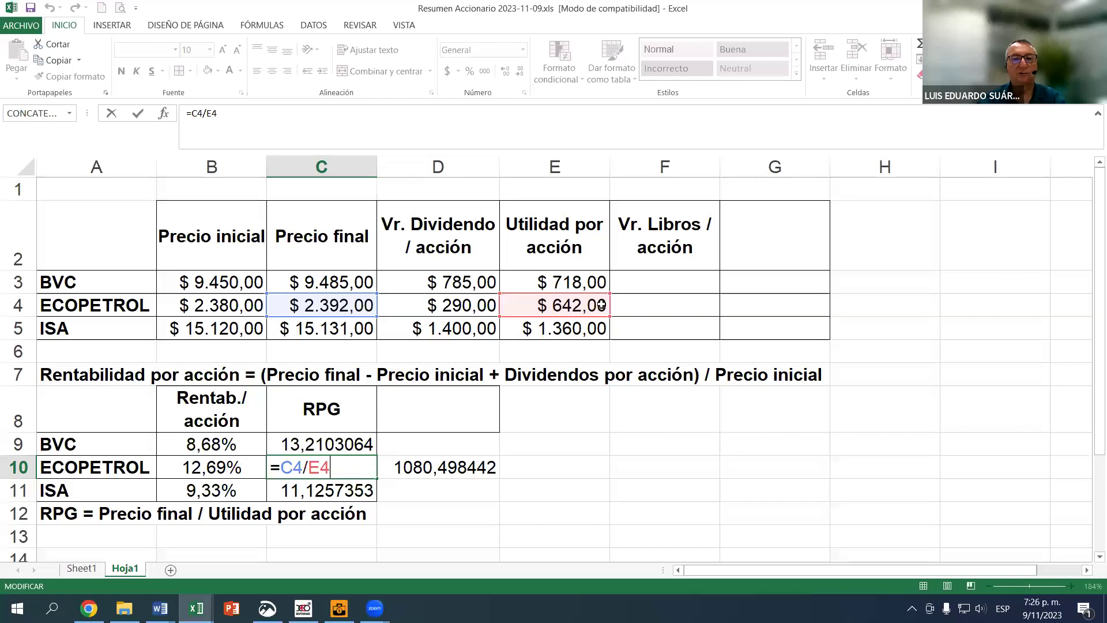
{"action": "key", "text": "Escape"}
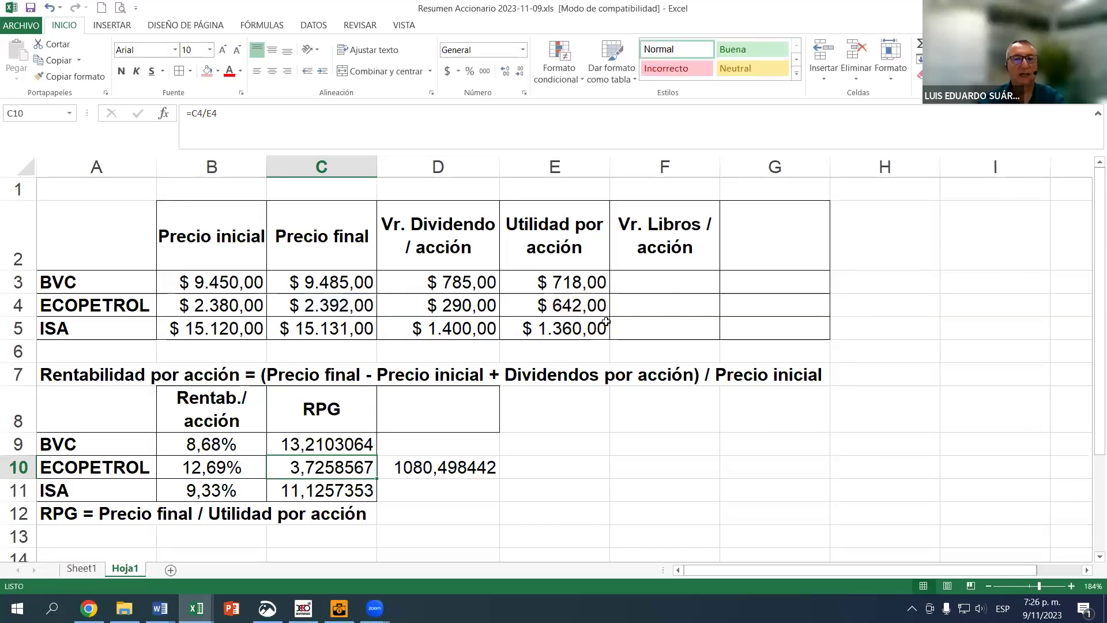
{"action": "scroll", "coordinate": [531, 323], "scroll_direction": "down", "scroll_amount": 1}
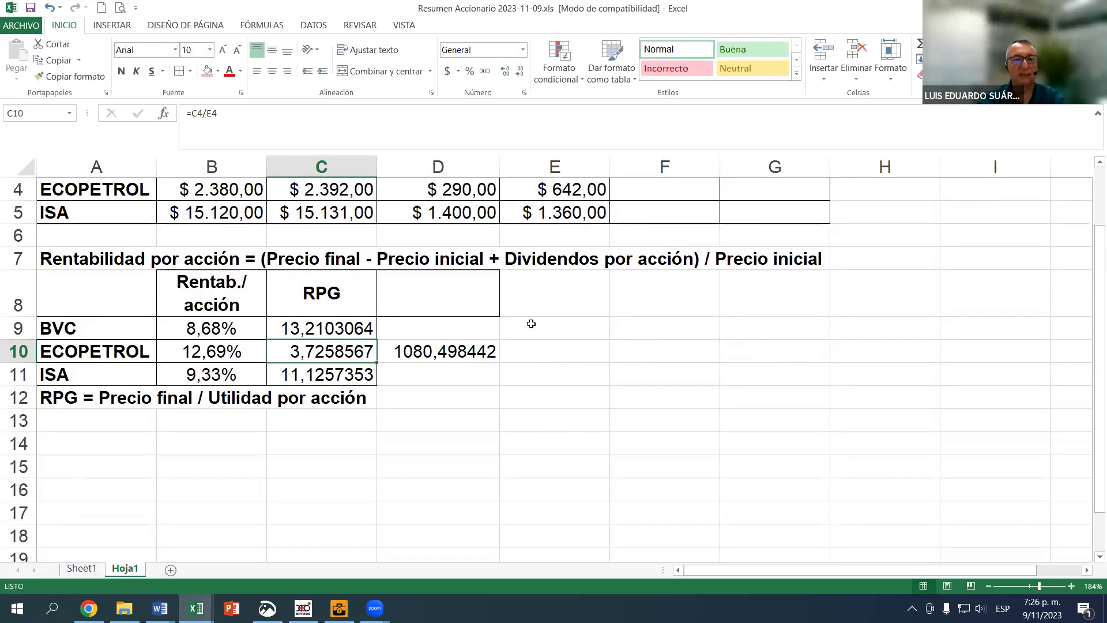
Replace the D10 formula with ECOPETROL's earnings per share times RPG, +E4*C10, and clear the cell after checking it
{"action": "left_click", "coordinate": [458, 348]}
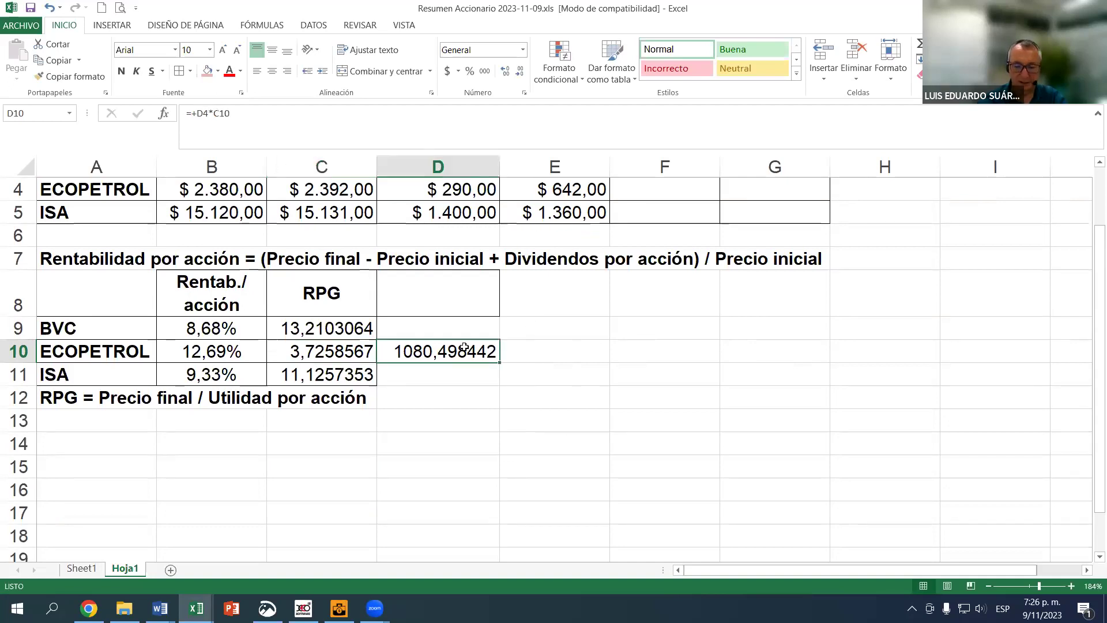
{"action": "key", "text": "Delete"}
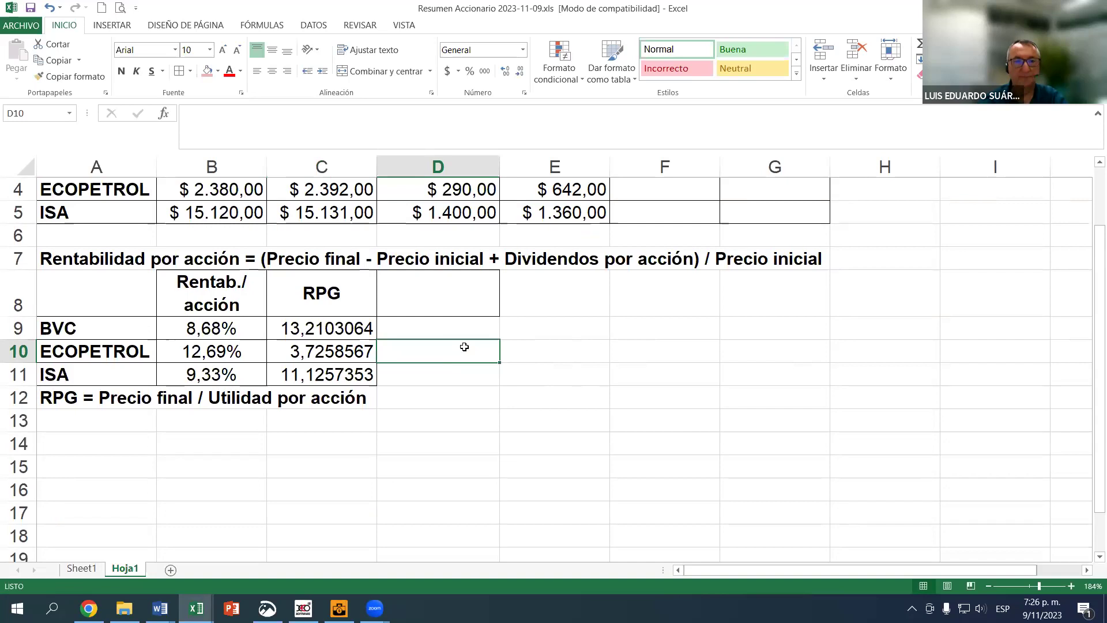
{"action": "type", "text": "+"}
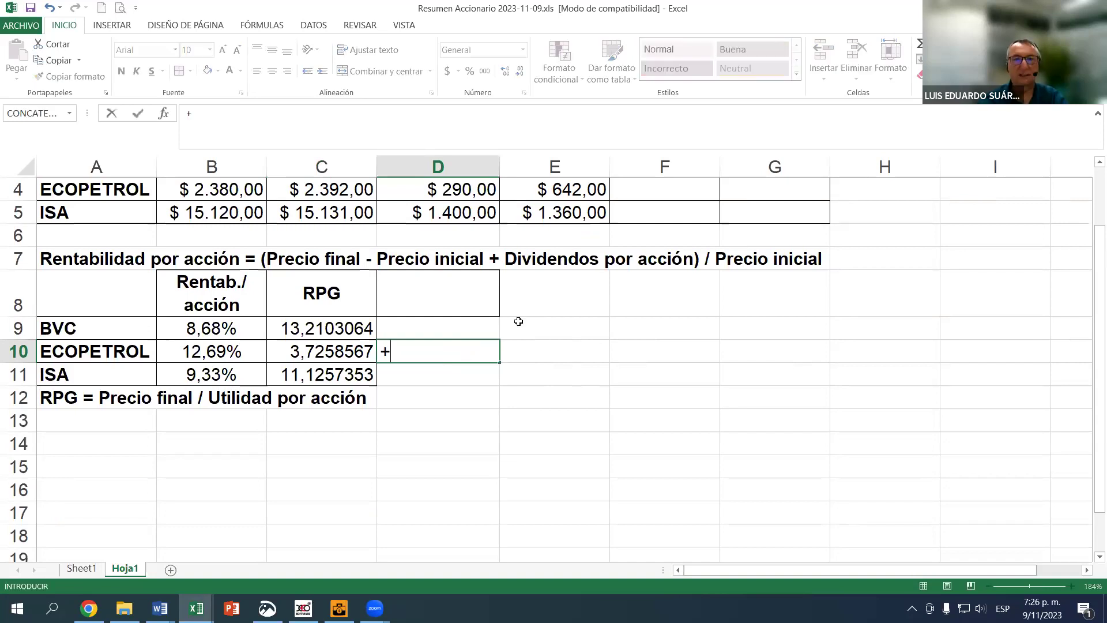
{"action": "left_click", "coordinate": [595, 186]}
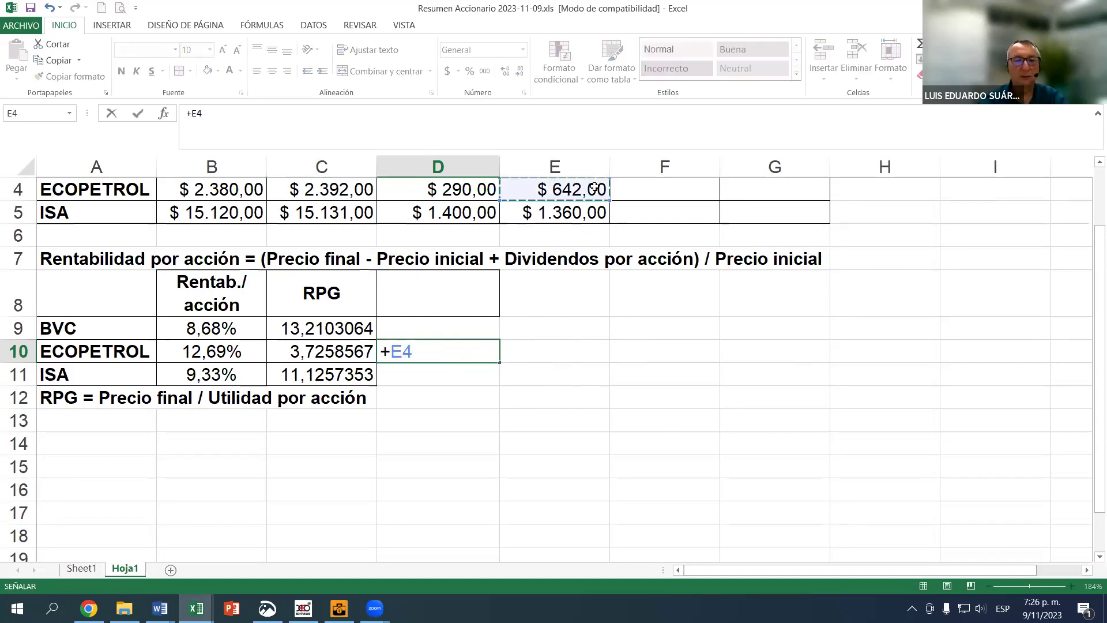
{"action": "type", "text": "*"}
{"action": "left_click", "coordinate": [294, 353]}
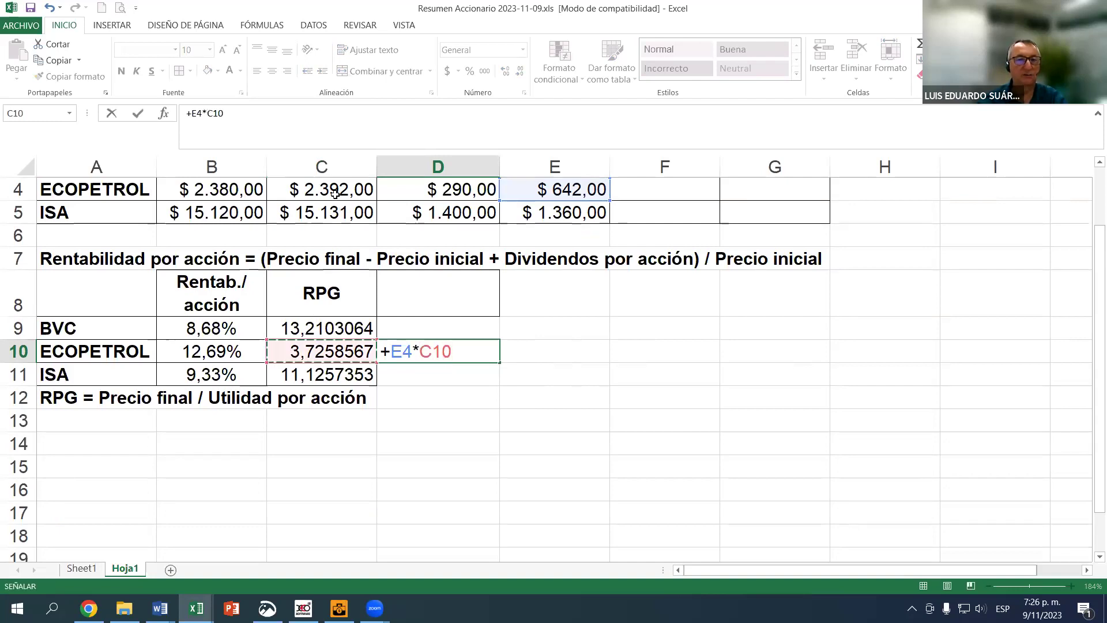
{"action": "key", "text": "Return"}
{"action": "key", "text": "Up"}
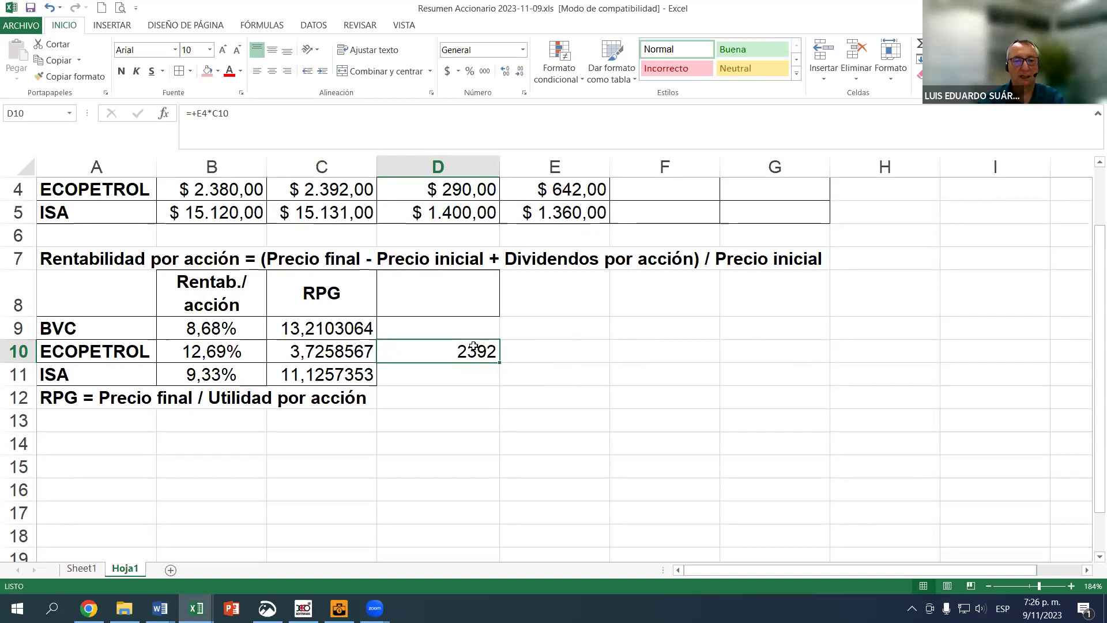
{"action": "key", "text": "Delete"}
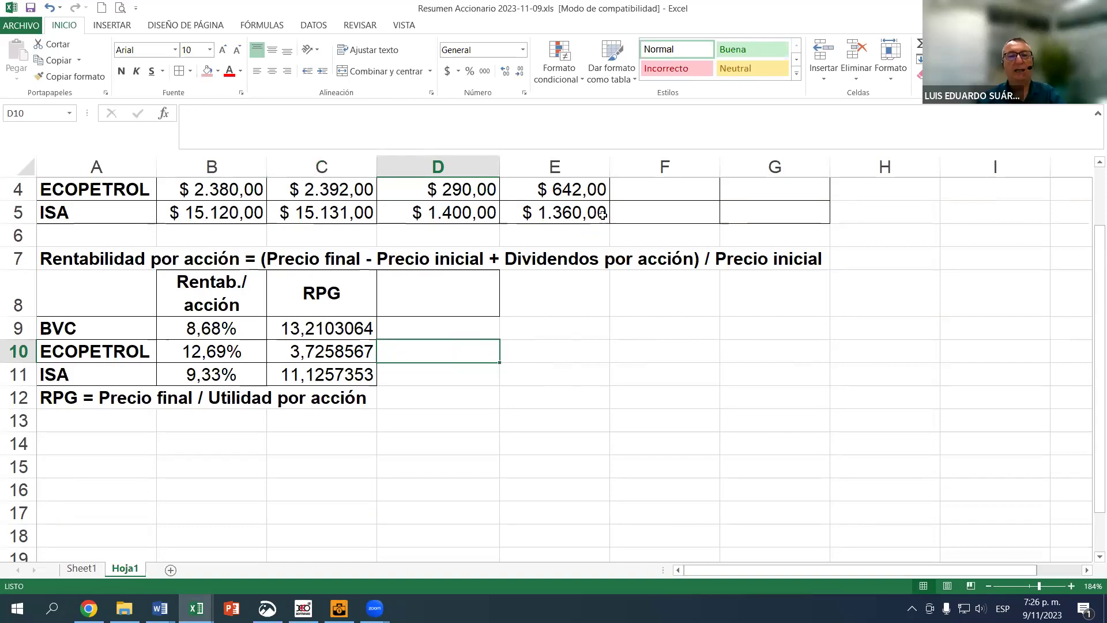
Check ECOPETROL's earnings per share and final price against its RPG formula in C10
{"action": "left_click", "coordinate": [570, 190]}
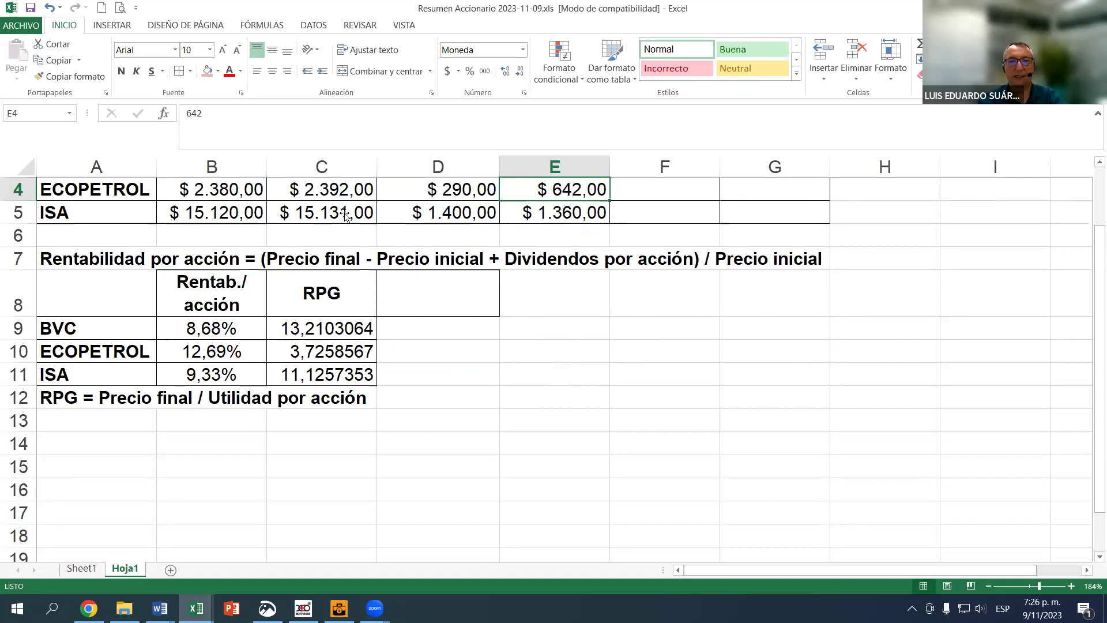
{"action": "left_click", "coordinate": [339, 194]}
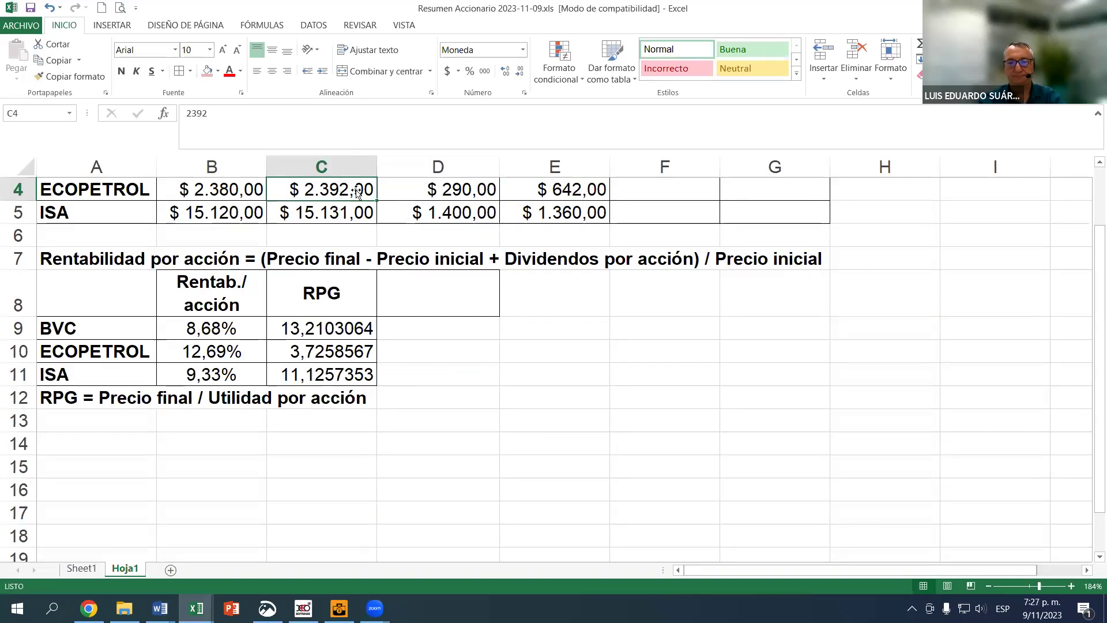
{"action": "left_click", "coordinate": [559, 186]}
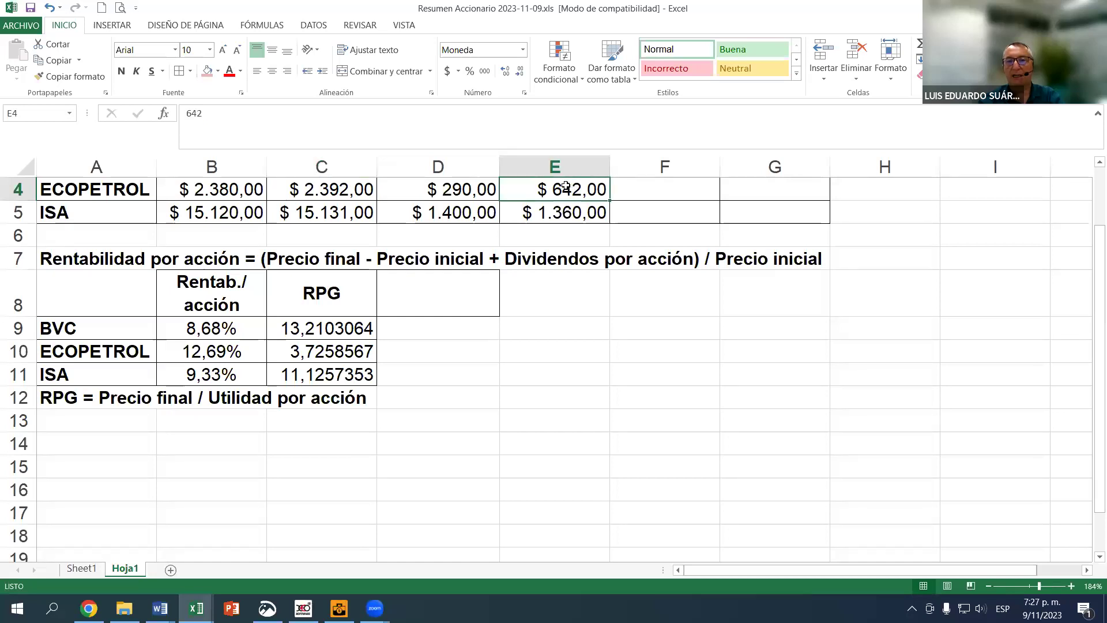
{"action": "left_click", "coordinate": [330, 349]}
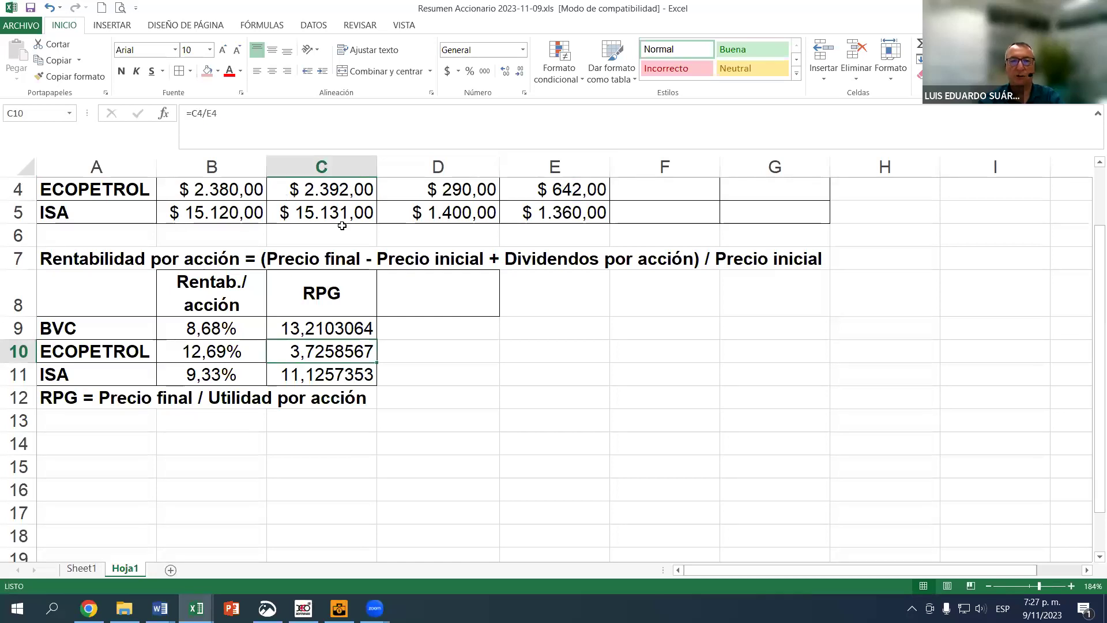
{"action": "left_click", "coordinate": [351, 189]}
{"action": "scroll", "coordinate": [323, 277], "scroll_direction": "down", "scroll_amount": 1}
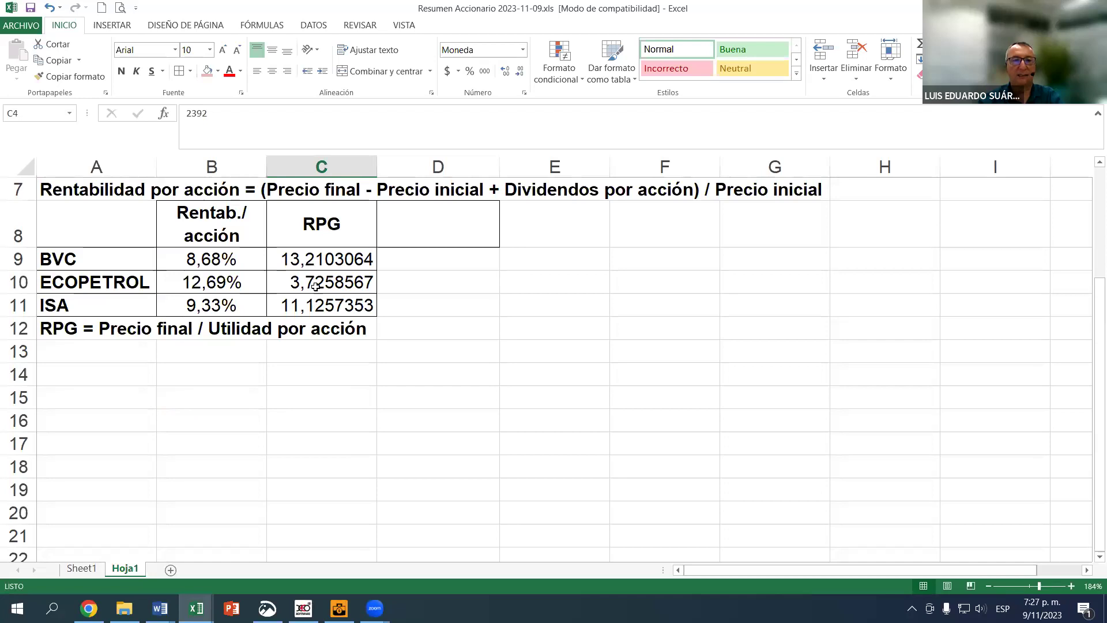
Compare ISA's RPG in C11 with its earnings per share and final price
{"action": "left_click", "coordinate": [313, 306]}
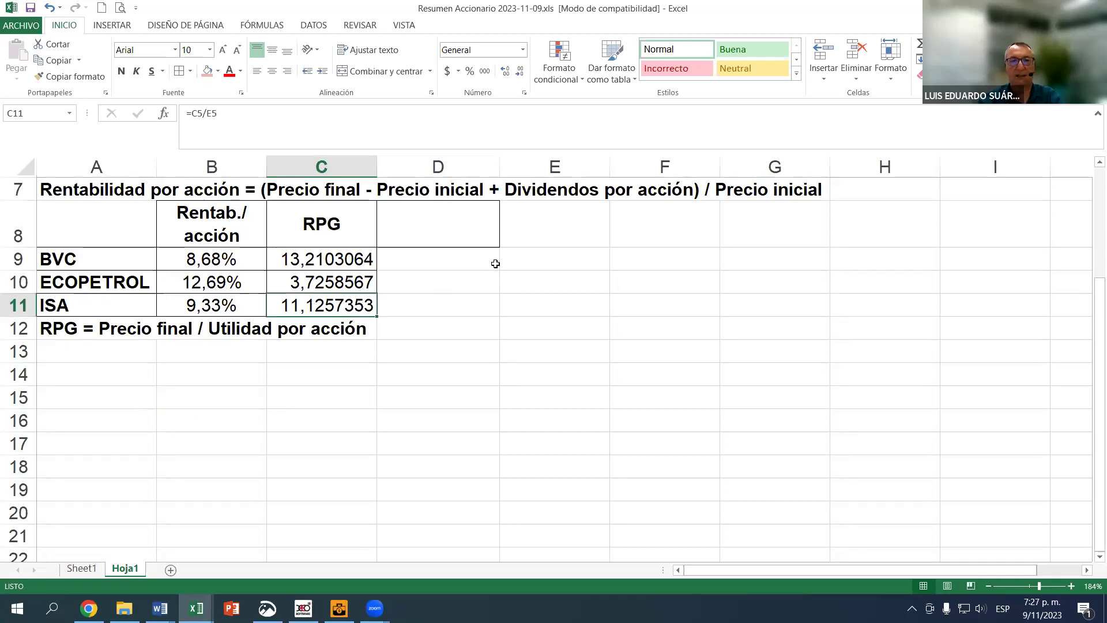
{"action": "scroll", "coordinate": [525, 245], "scroll_direction": "up", "scroll_amount": 1}
{"action": "left_click", "coordinate": [578, 210]}
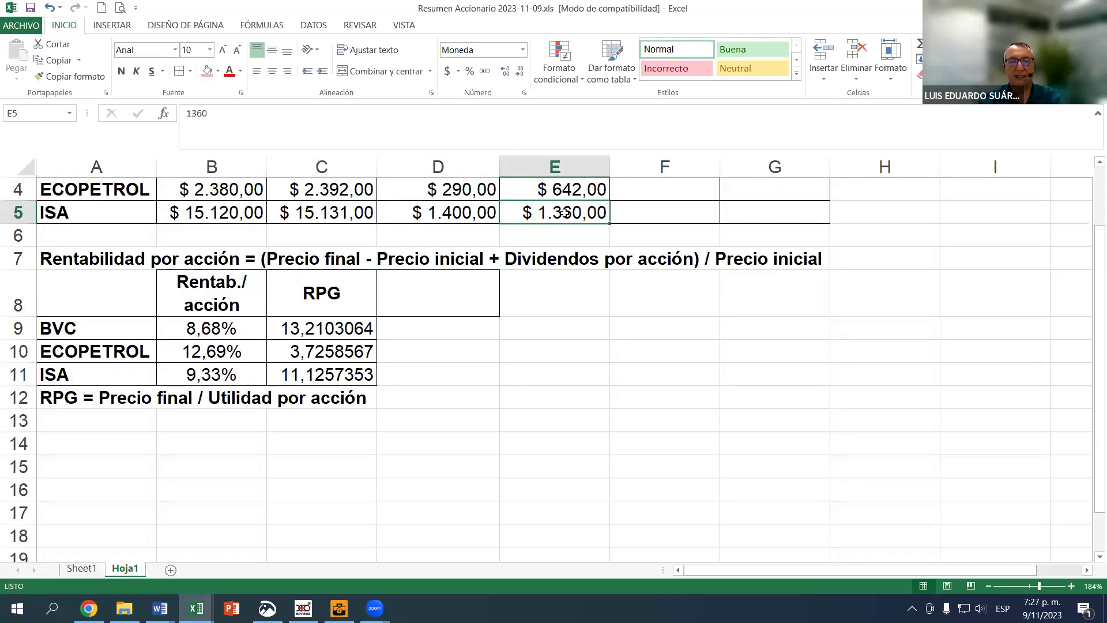
{"action": "left_click", "coordinate": [324, 215]}
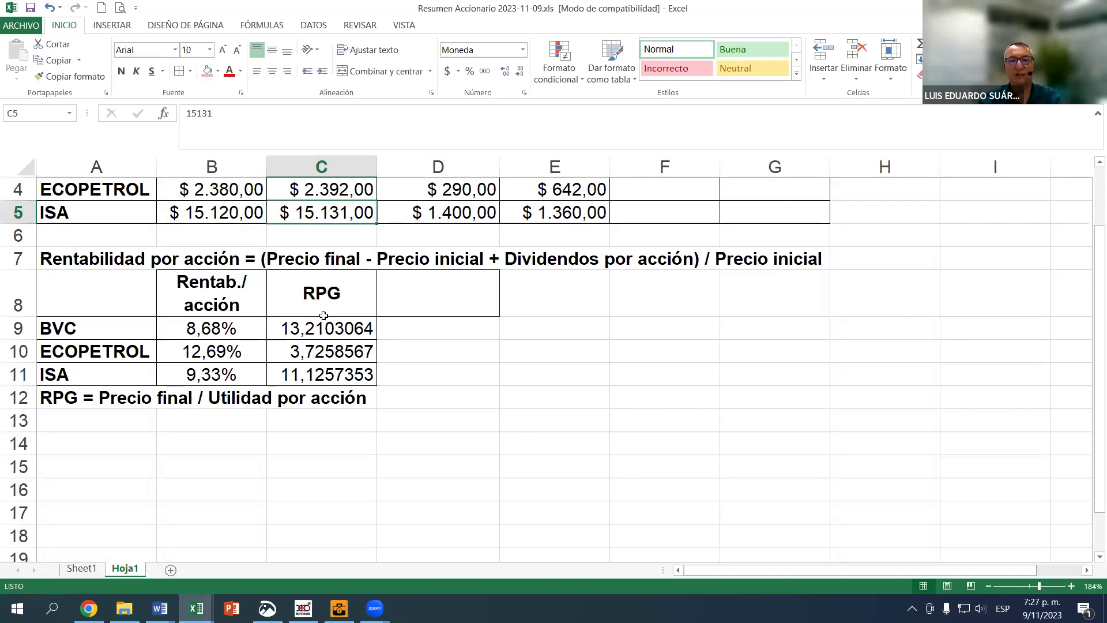
{"action": "scroll", "coordinate": [323, 315], "scroll_direction": "down", "scroll_amount": 1}
{"action": "scroll", "coordinate": [579, 244], "scroll_direction": "up", "scroll_amount": 1}
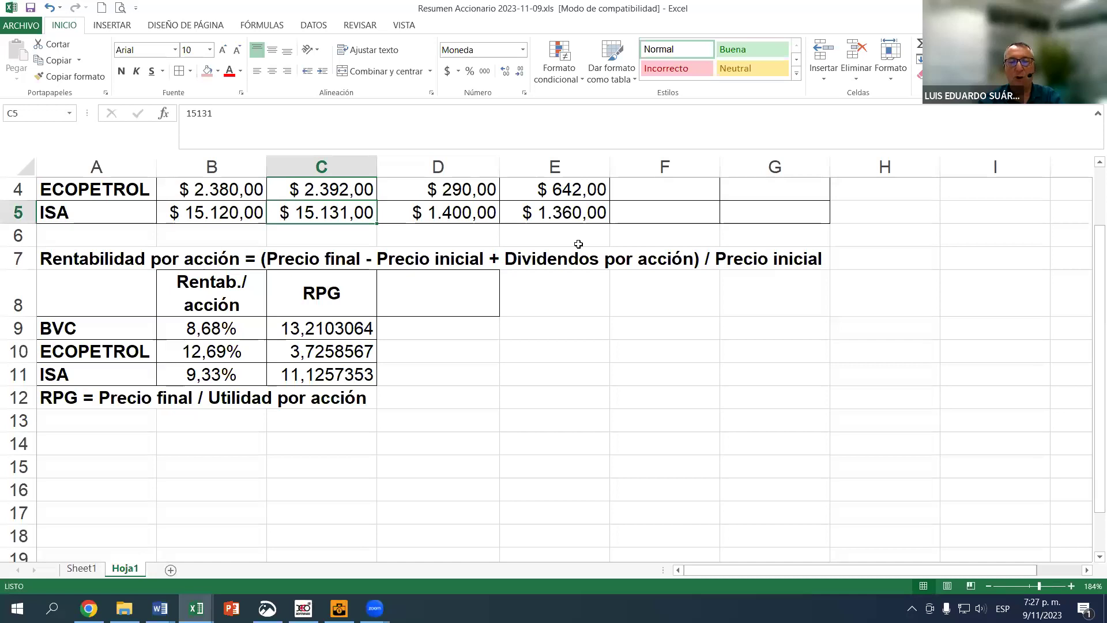
{"action": "left_click", "coordinate": [554, 217]}
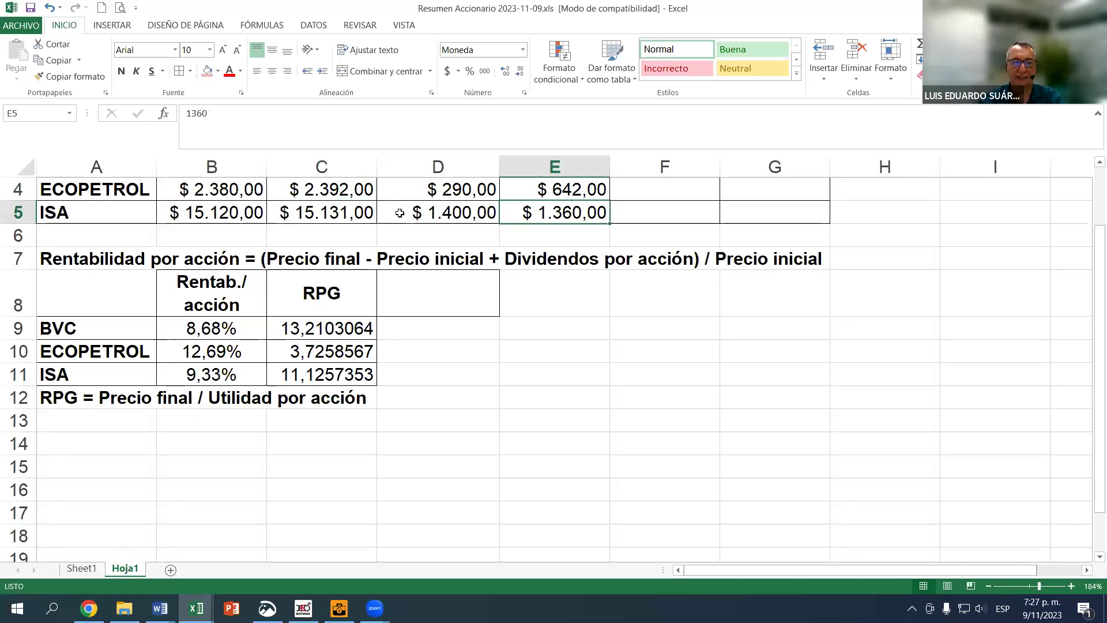
{"action": "left_click", "coordinate": [352, 211]}
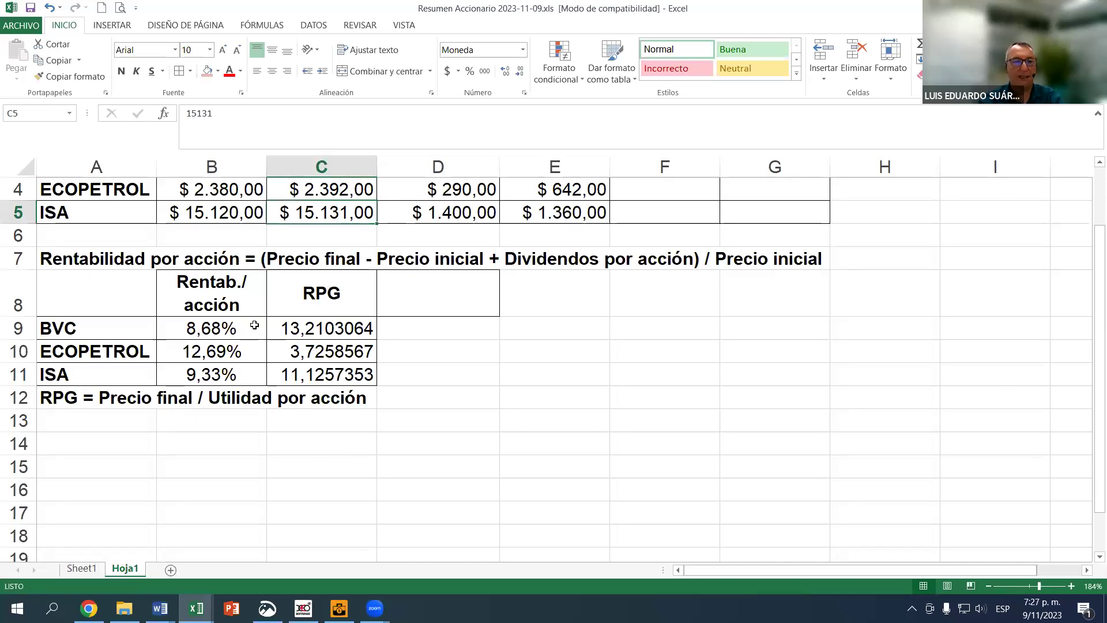
Review BVC's RPG in C9 alongside its earnings per share and final price in row 3
{"action": "left_click", "coordinate": [339, 328]}
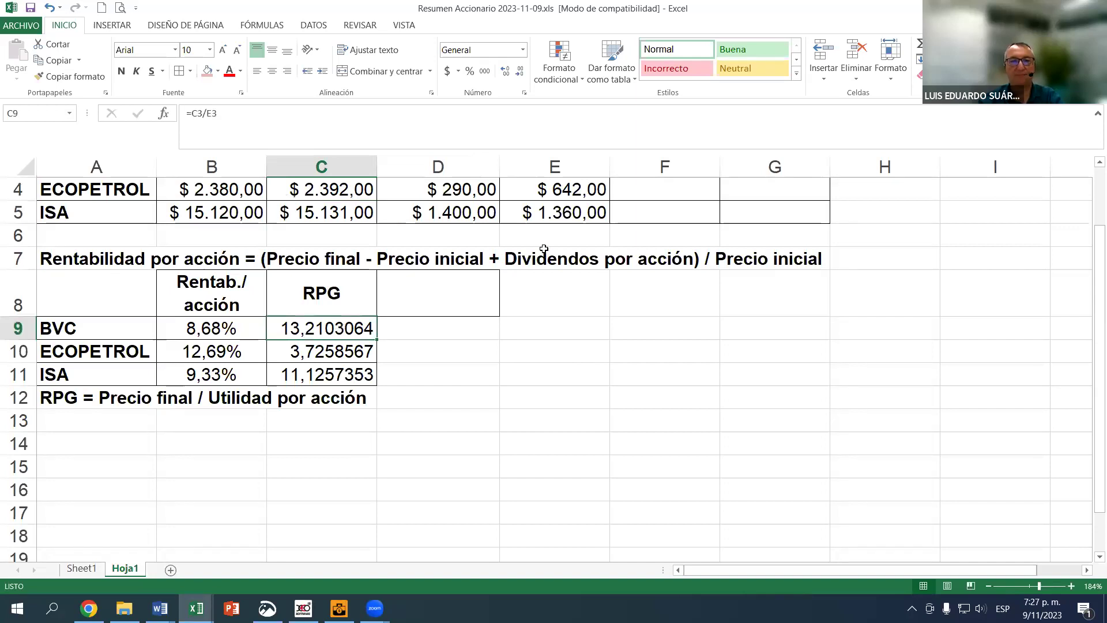
{"action": "scroll", "coordinate": [544, 248], "scroll_direction": "up", "scroll_amount": 1}
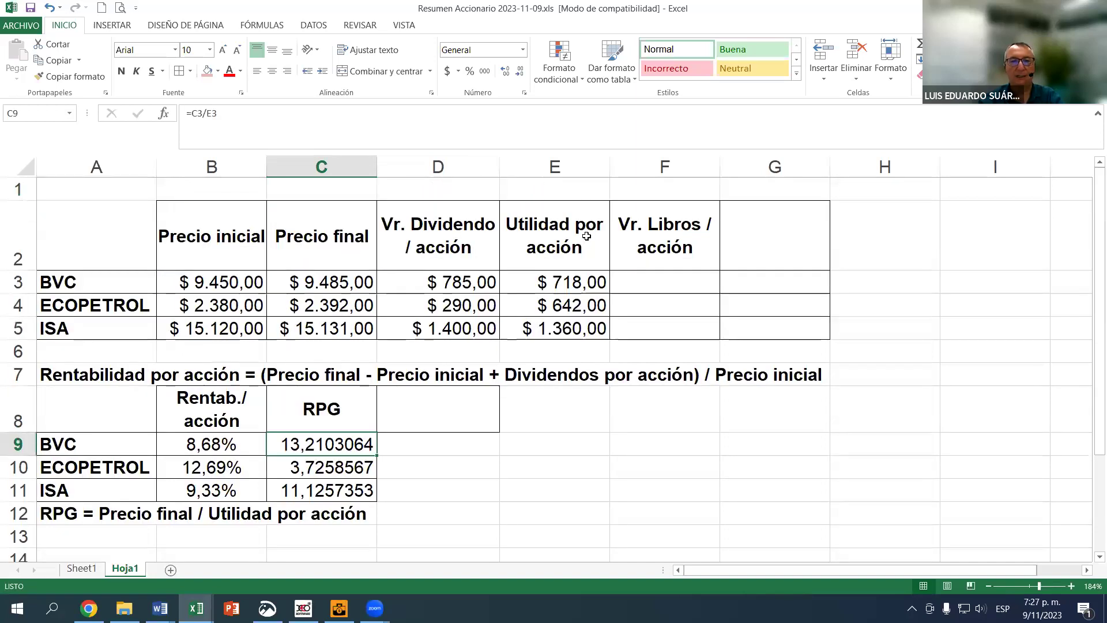
{"action": "left_click", "coordinate": [582, 286]}
{"action": "left_click", "coordinate": [339, 282]}
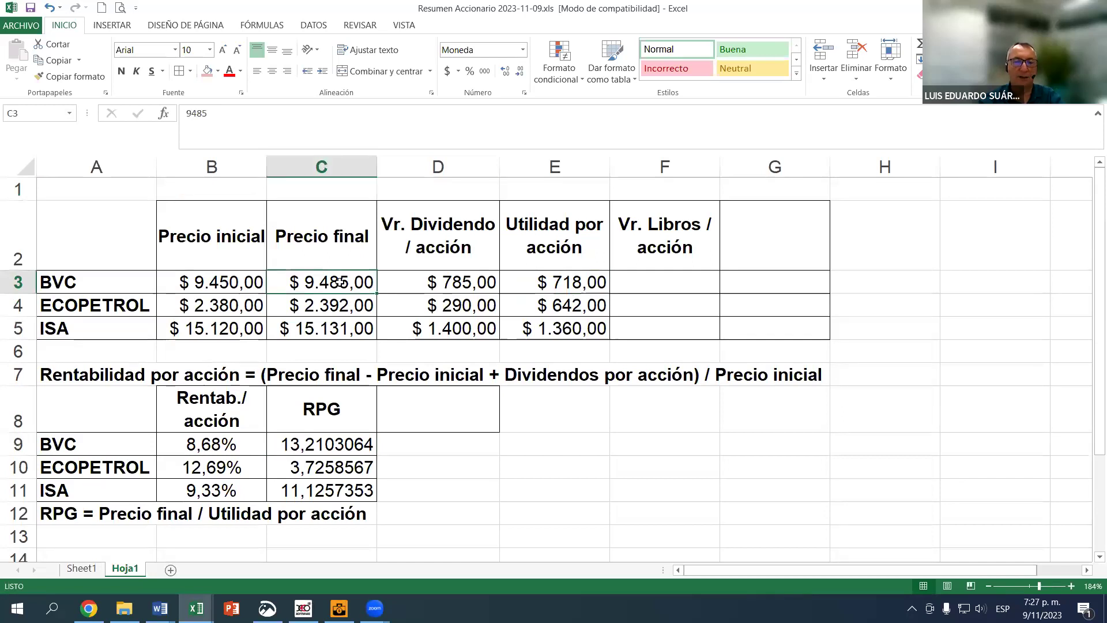
{"action": "scroll", "coordinate": [339, 282], "scroll_direction": "down", "scroll_amount": 1}
{"action": "left_click", "coordinate": [326, 322]}
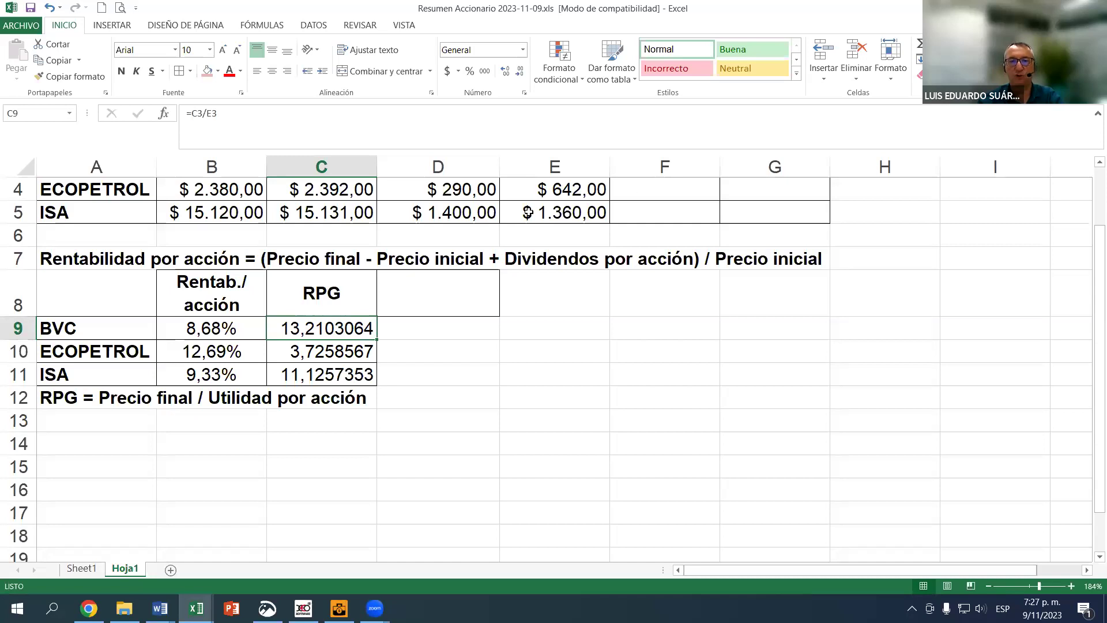
{"action": "scroll", "coordinate": [528, 212], "scroll_direction": "up", "scroll_amount": 1}
{"action": "left_click", "coordinate": [562, 283]}
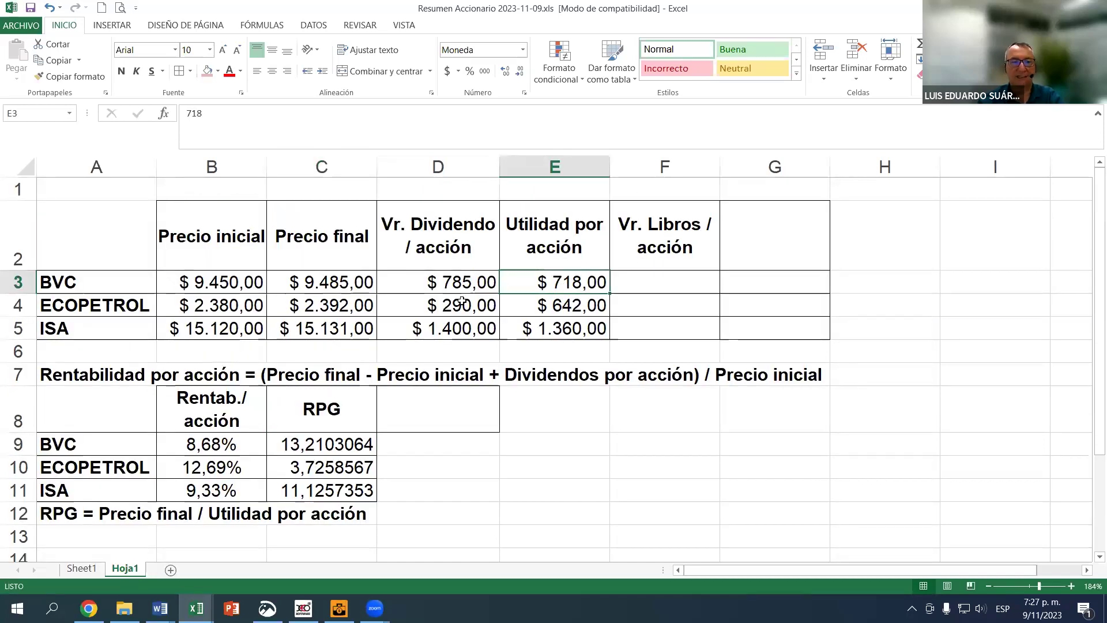
Enter the column heading Q-TOBBIN in D8, beside the RPG heading of the indicator table
{"action": "scroll", "coordinate": [462, 300], "scroll_direction": "down", "scroll_amount": 2}
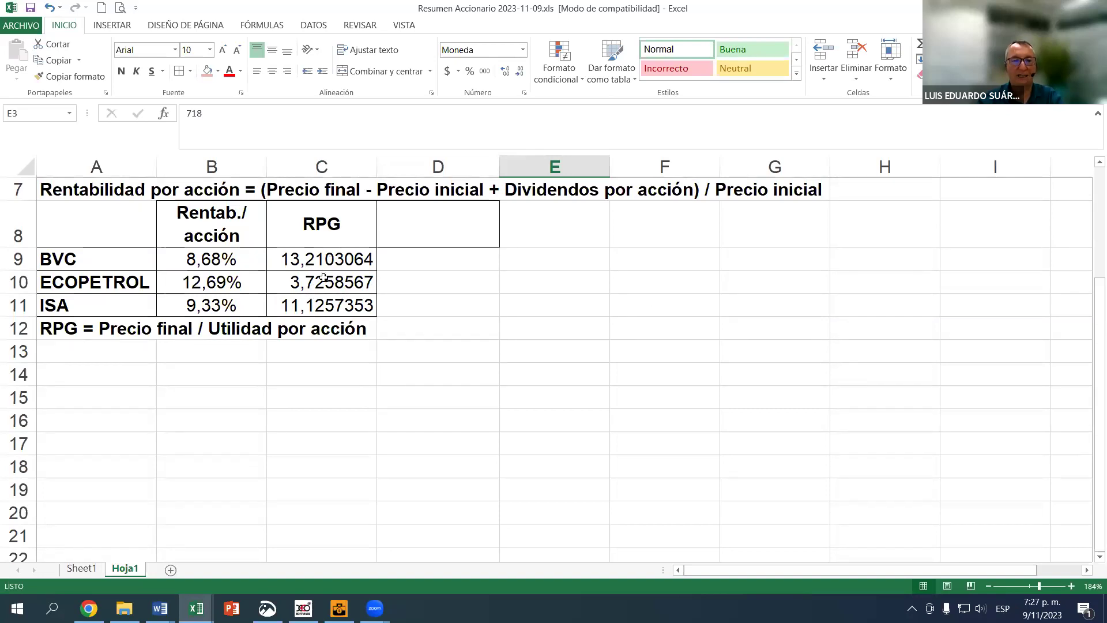
{"action": "left_click", "coordinate": [427, 211]}
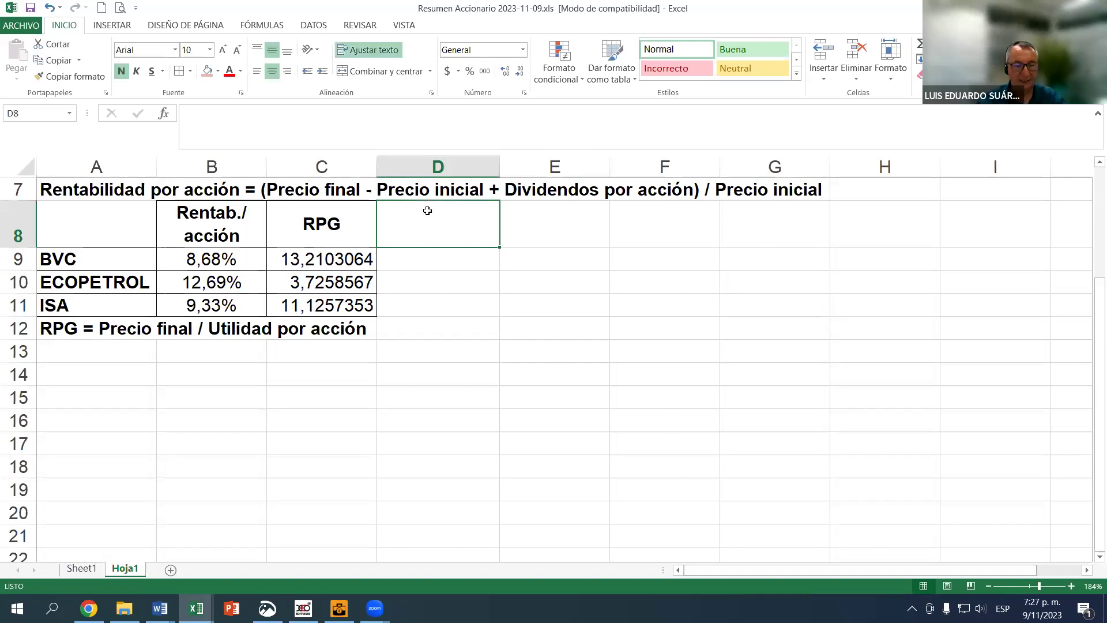
{"action": "double_click", "coordinate": [427, 211]}
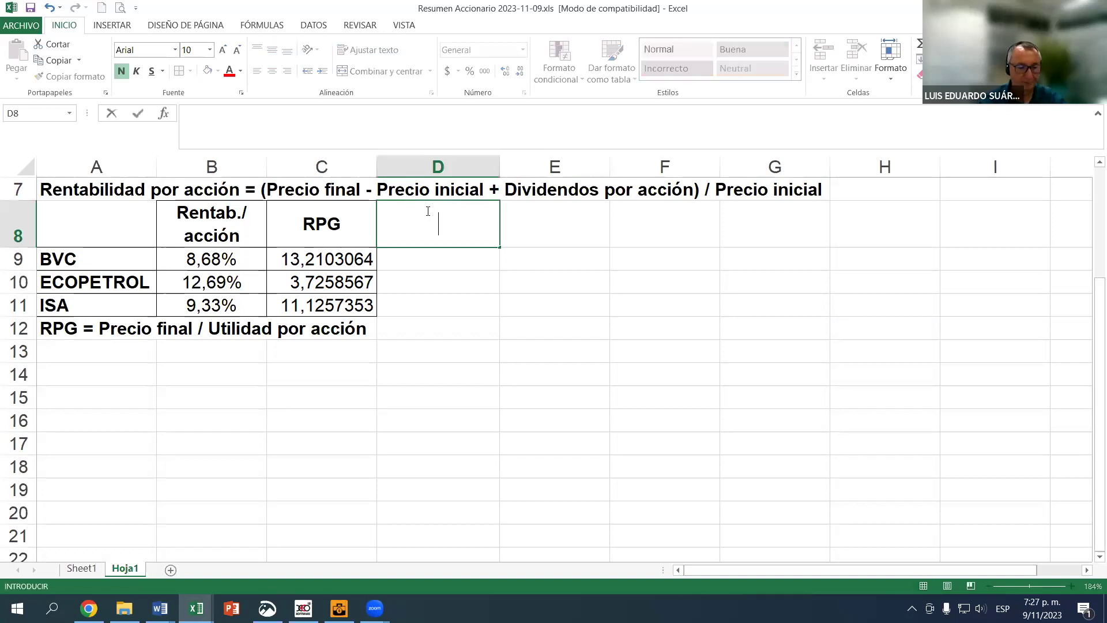
{"action": "type", "text": "Q"}
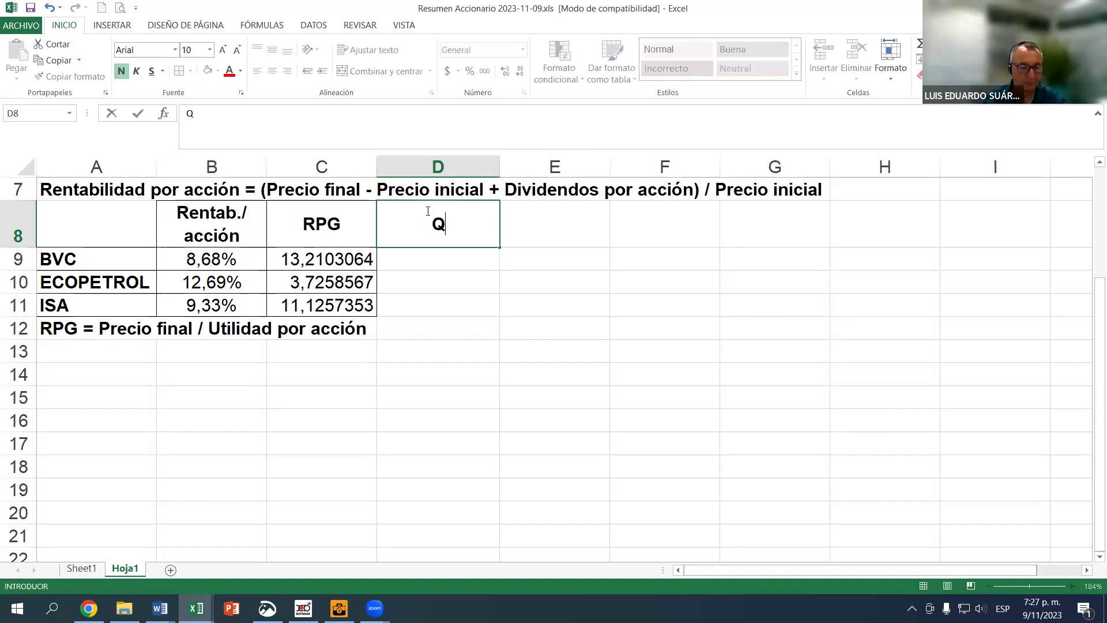
{"action": "type", "text": "-TOBB"}
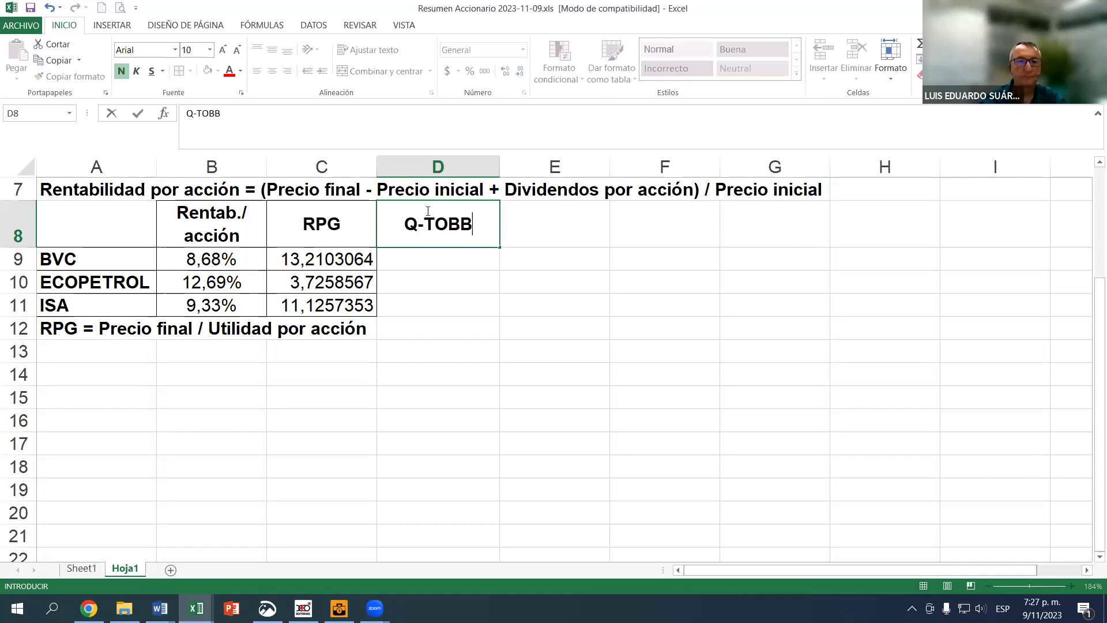
{"action": "type", "text": "IN"}
{"action": "key", "text": "Return"}
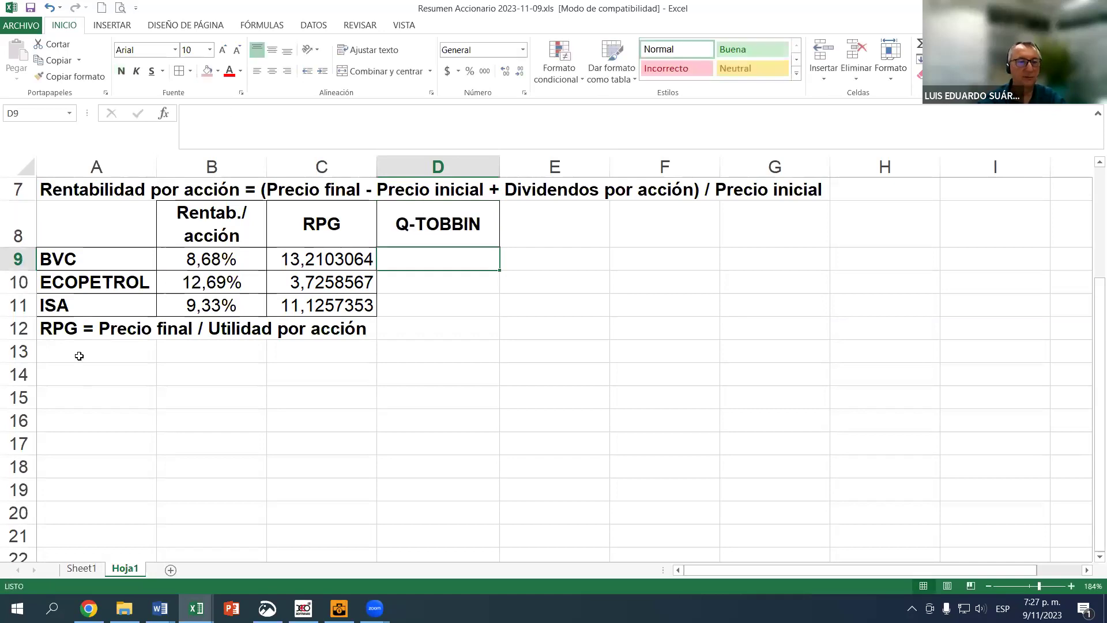
Write the definition "Q-TOBBIN = Precio final / Valor en libros por acción" in A13 and make it bold
{"action": "left_click", "coordinate": [86, 352]}
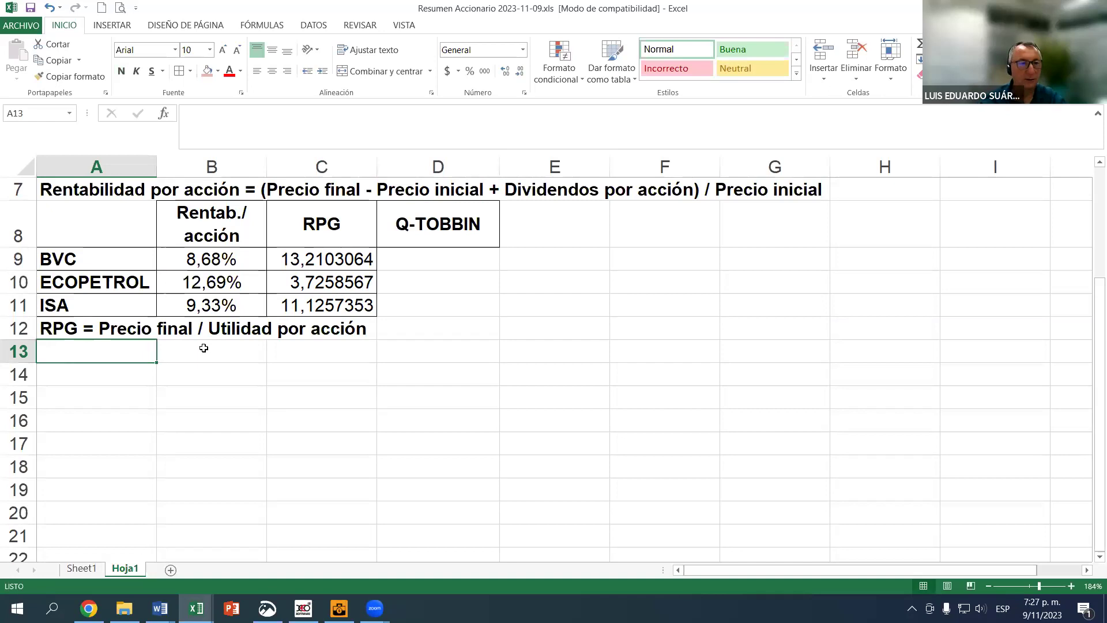
{"action": "type", "text": "Q"}
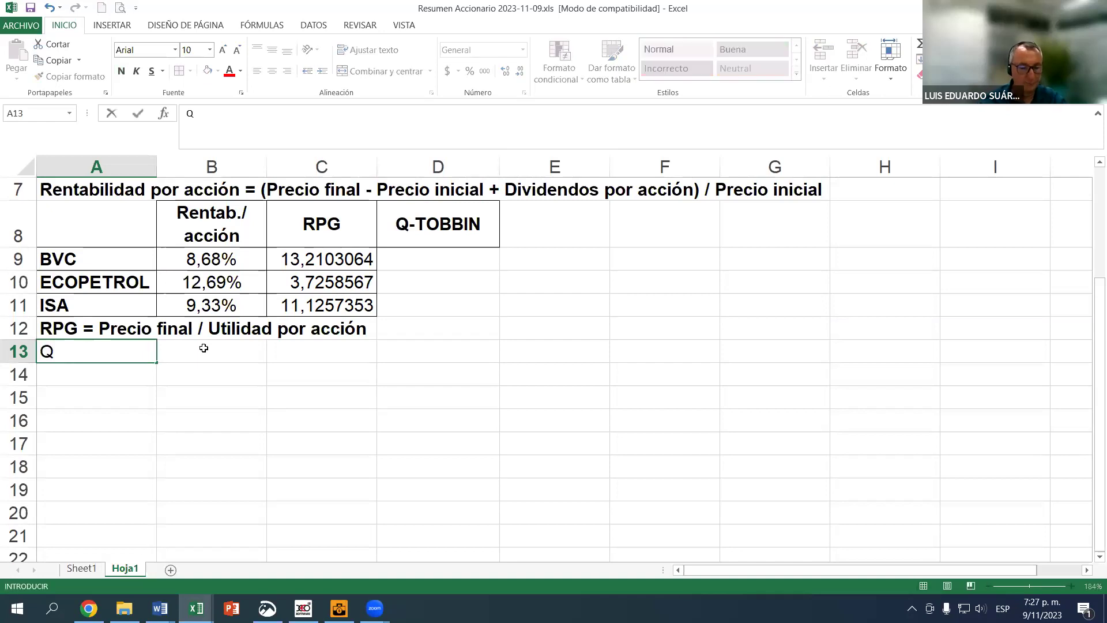
{"action": "type", "text": "-TOBBIN"}
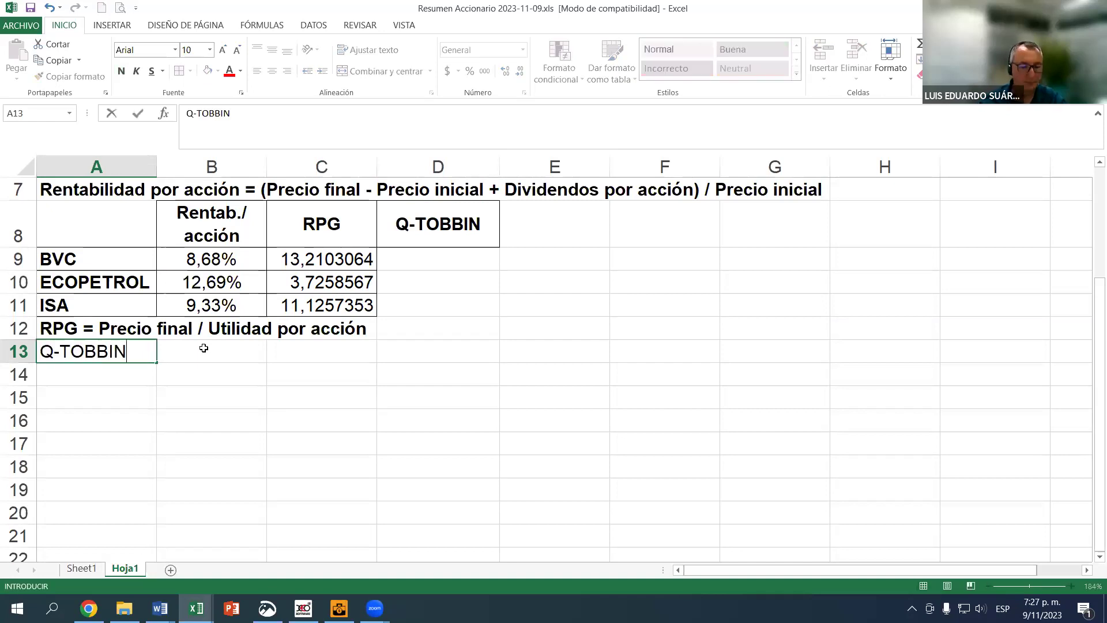
{"action": "type", "text": " = "}
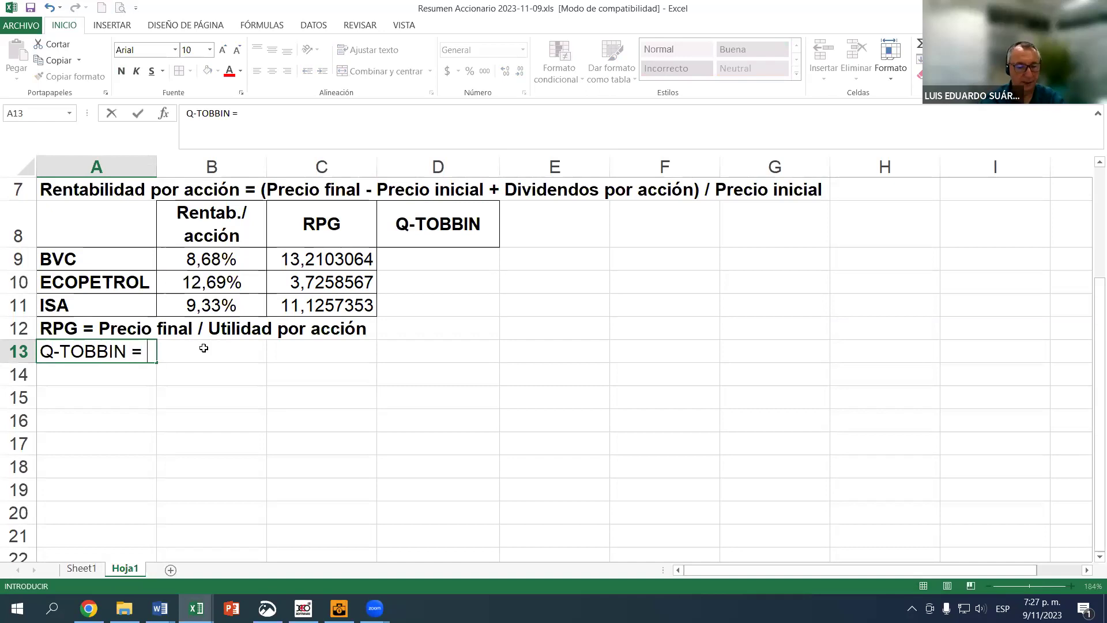
{"action": "type", "text": "PRE"}
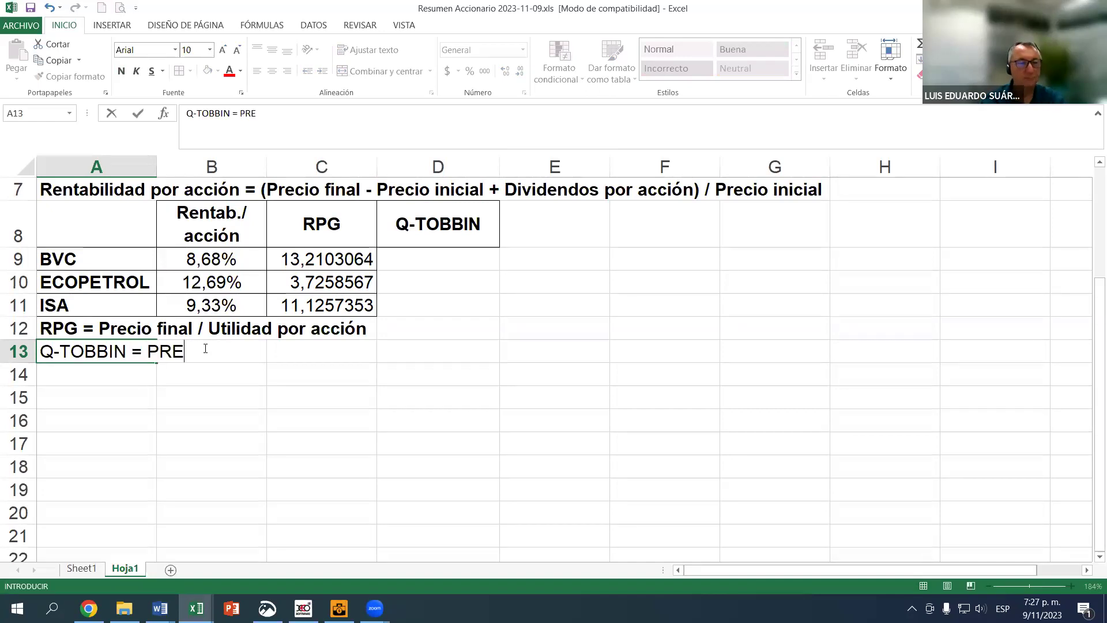
{"action": "key", "text": "BackSpace"}
{"action": "key", "text": "BackSpace"}
{"action": "type", "text": "recio fina"}
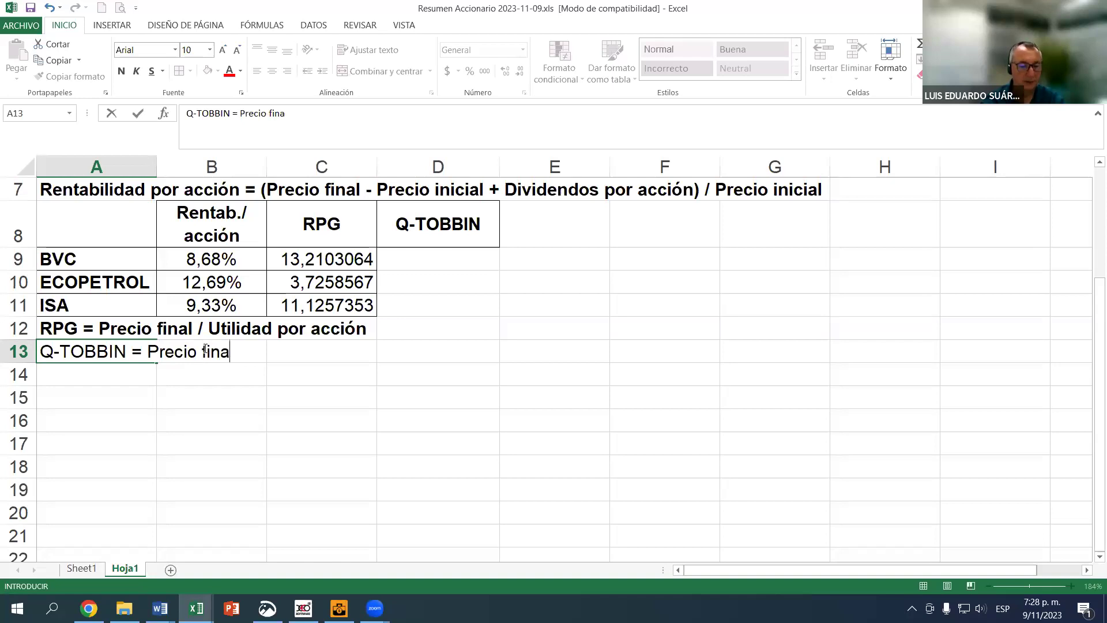
{"action": "type", "text": "l / V"}
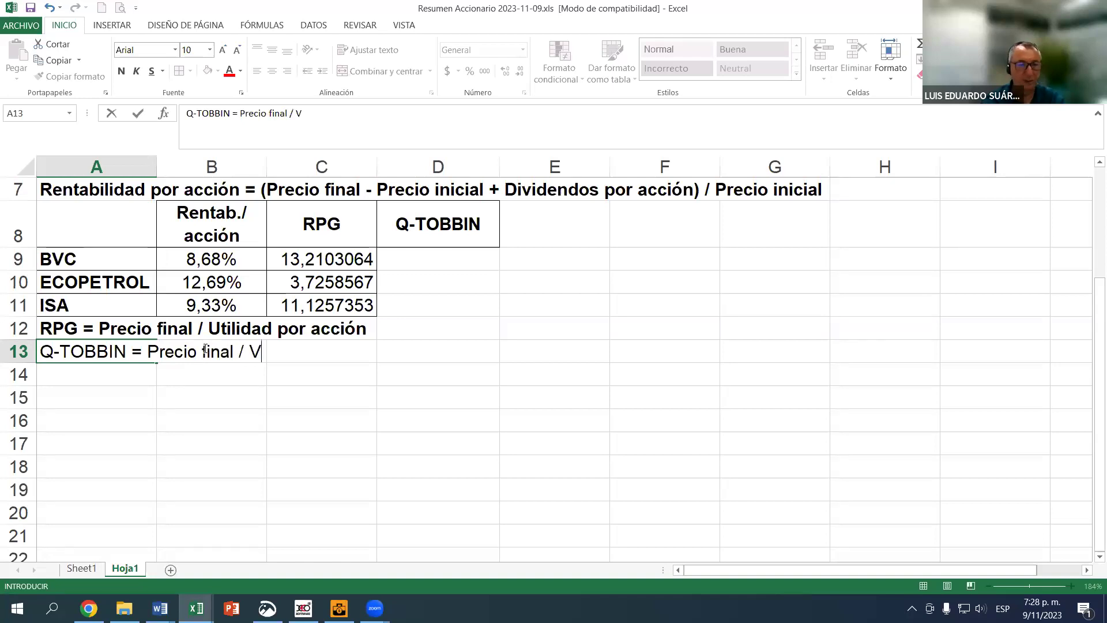
{"action": "type", "text": "alor en "}
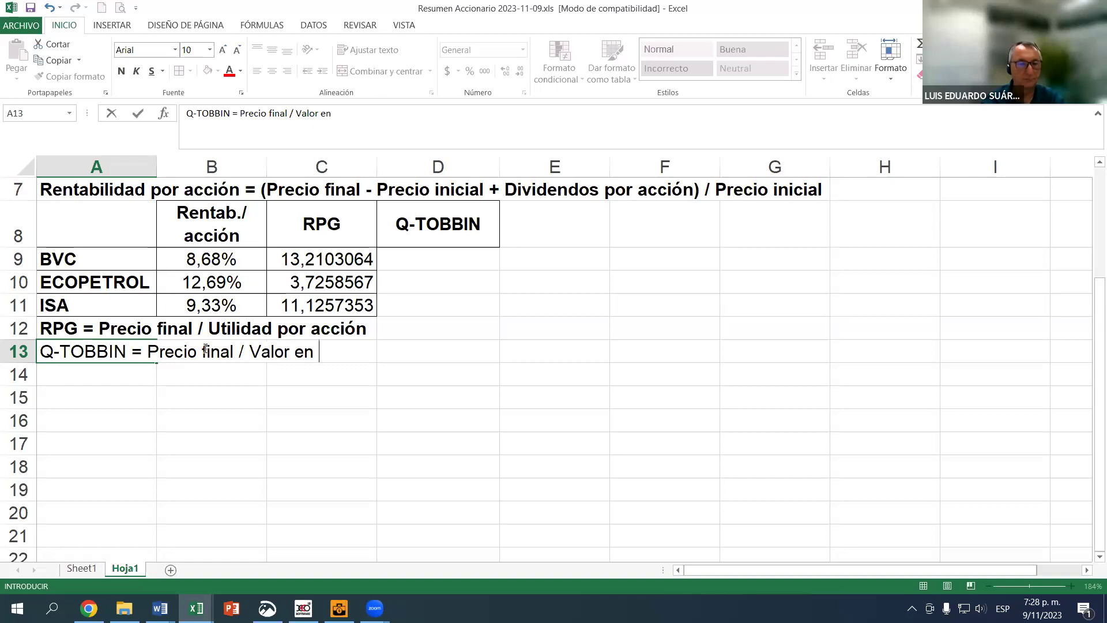
{"action": "type", "text": "libros p"}
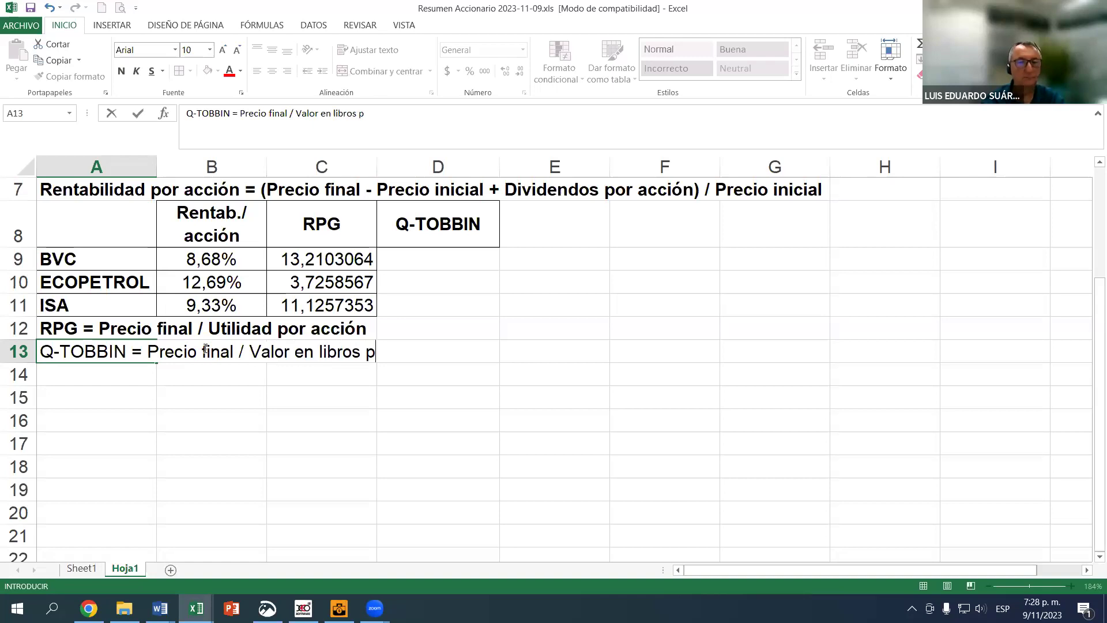
{"action": "type", "text": "or acción"}
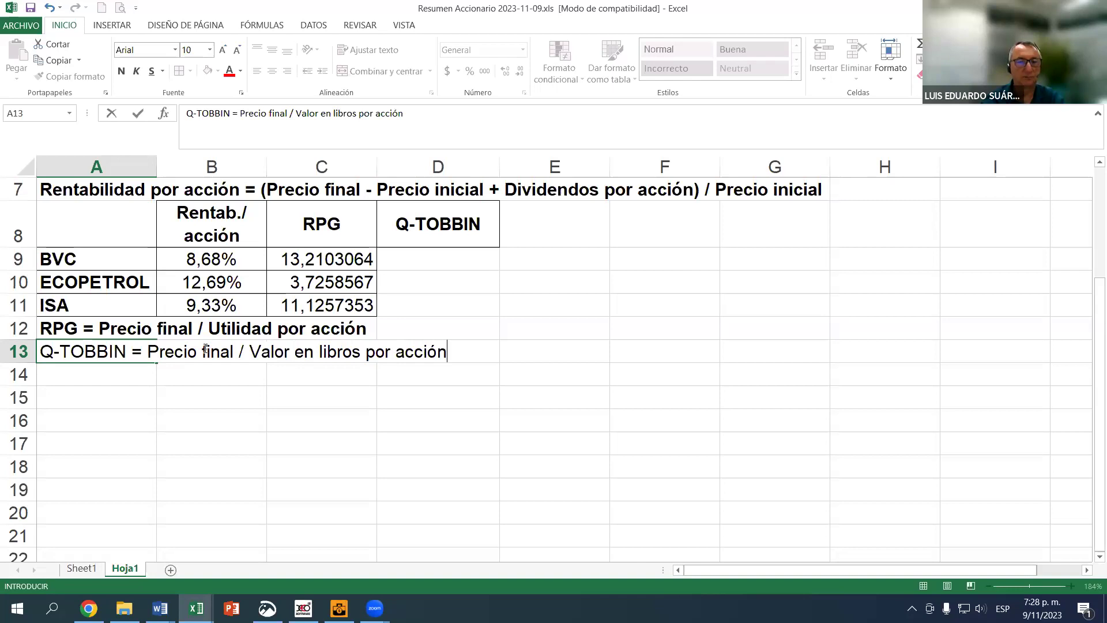
{"action": "key", "text": "Return"}
{"action": "key", "text": "Up"}
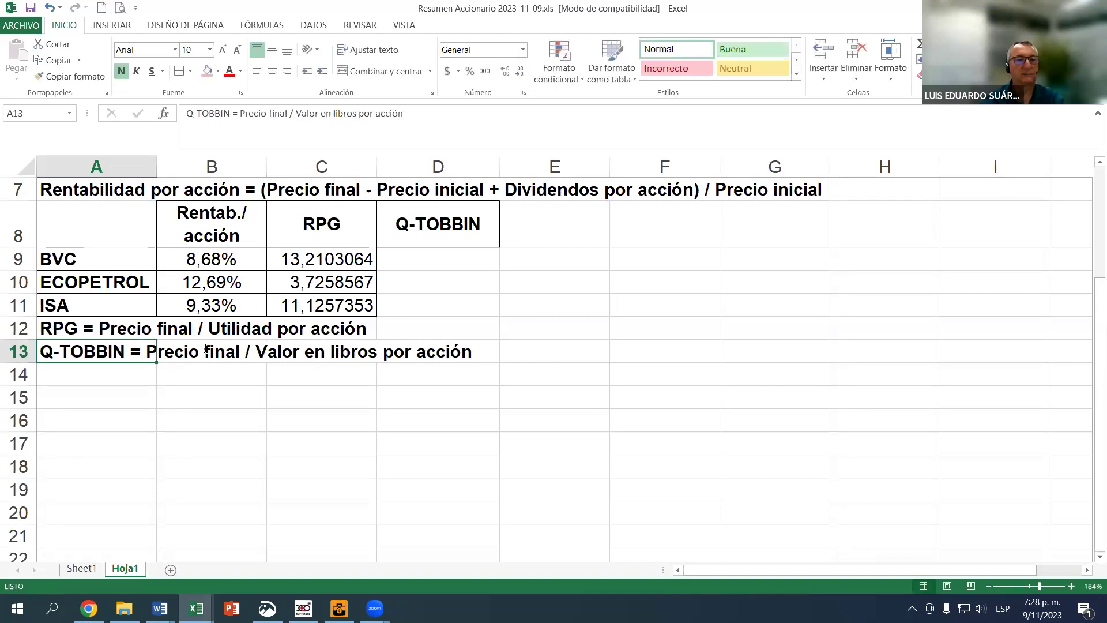
{"action": "left_click", "coordinate": [426, 264]}
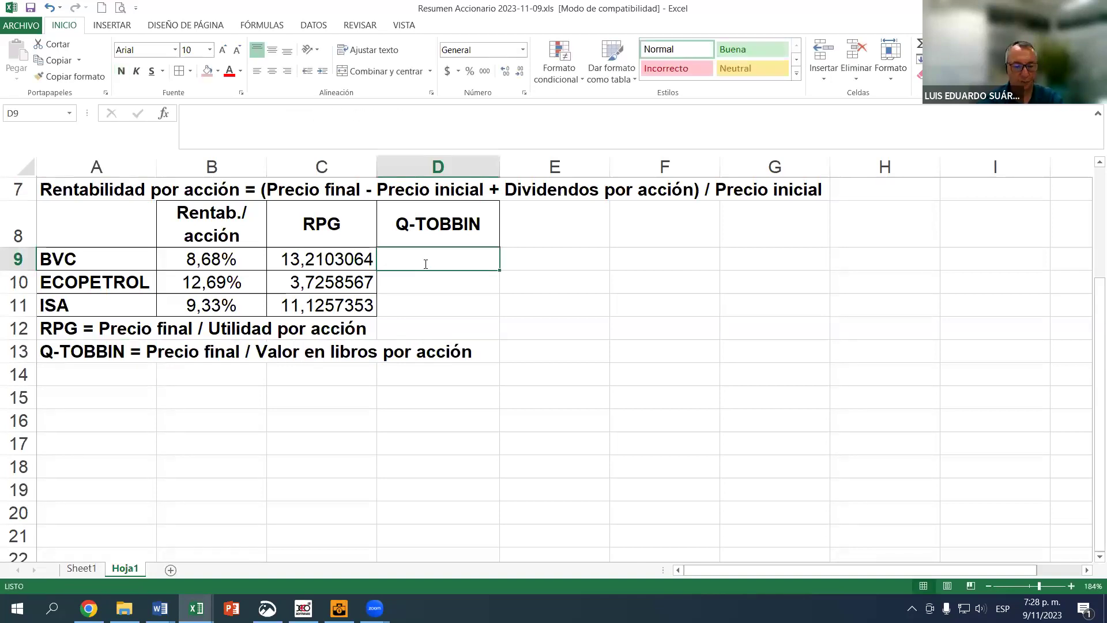
{"action": "type", "text": "="}
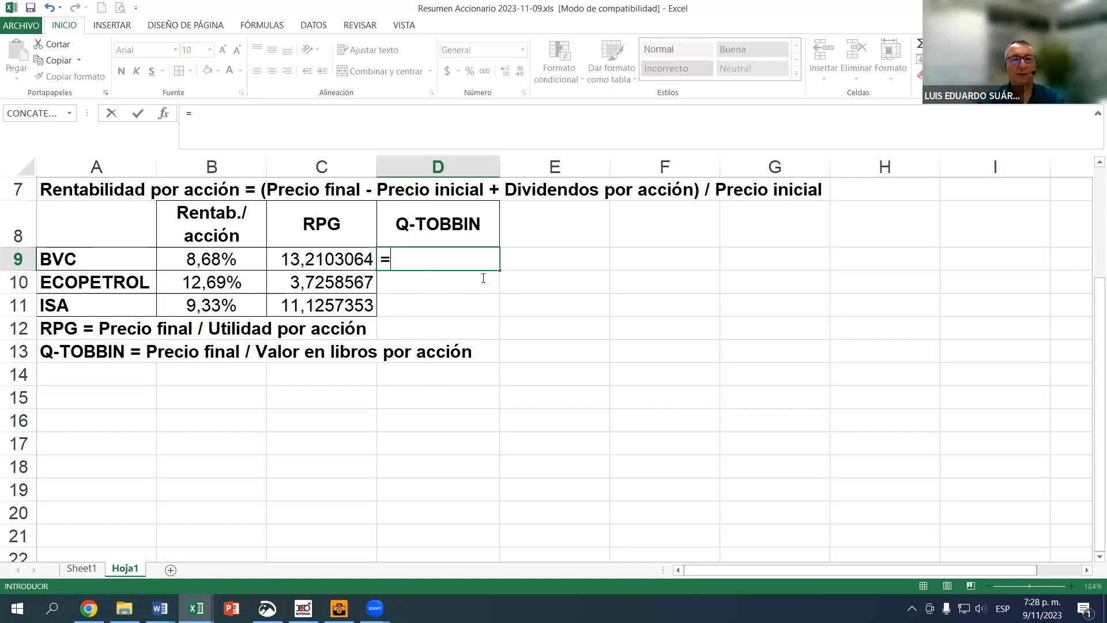
{"action": "scroll", "coordinate": [474, 275], "scroll_direction": "up", "scroll_amount": 2}
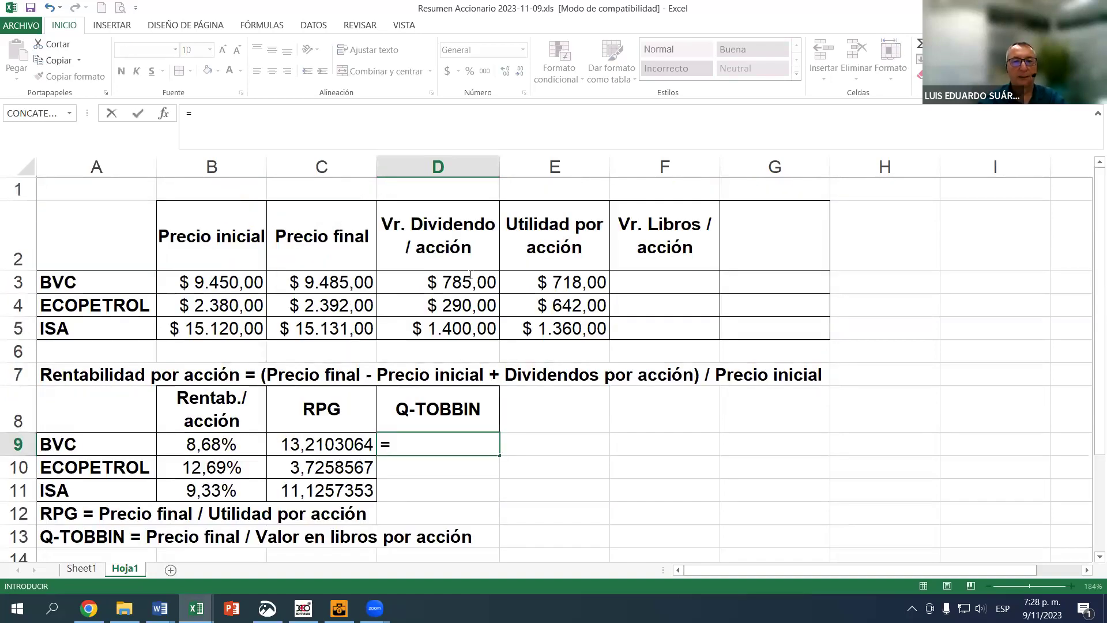
{"action": "left_click", "coordinate": [360, 280]}
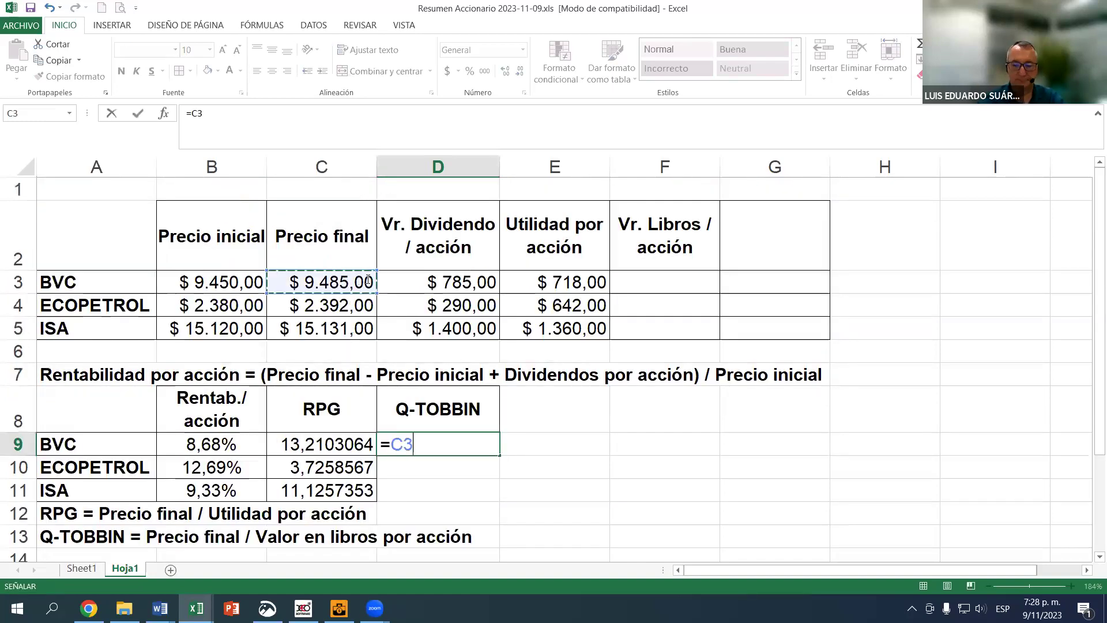
{"action": "type", "text": "/"}
{"action": "key", "text": "BackSpace"}
{"action": "key", "text": "BackSpace"}
{"action": "key", "text": "BackSpace"}
{"action": "key", "text": "BackSpace"}
Review BVC's QTOBIN and last price in row 11 of Sheet1
{"action": "left_click", "coordinate": [81, 568]}
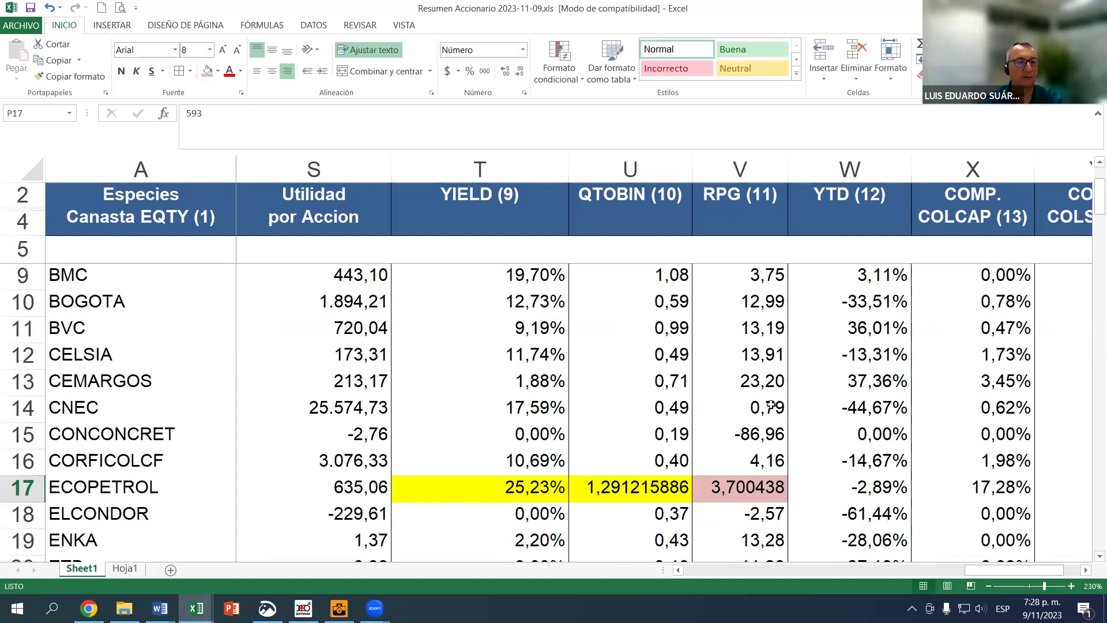
{"action": "scroll", "coordinate": [419, 330], "scroll_direction": "up", "scroll_amount": 1}
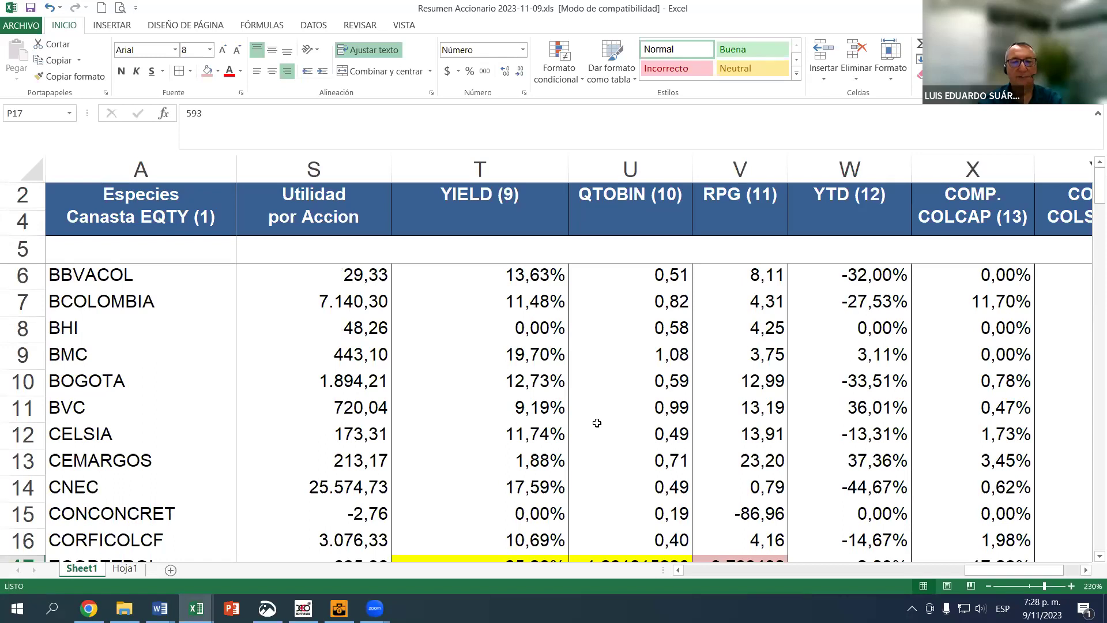
{"action": "left_click", "coordinate": [655, 411]}
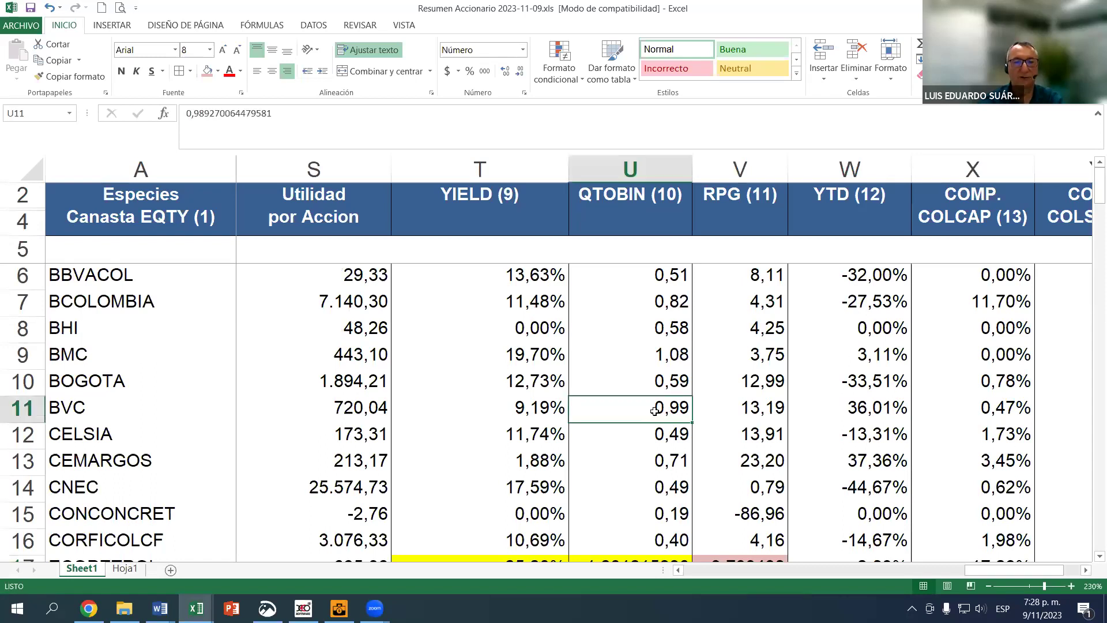
{"action": "key", "text": "Left"}
{"action": "key", "text": "Left"}
{"action": "key", "text": "Left"}
{"action": "key", "text": "Left"}
{"action": "key", "text": "Left"}
{"action": "key", "text": "Left"}
{"action": "key", "text": "Left"}
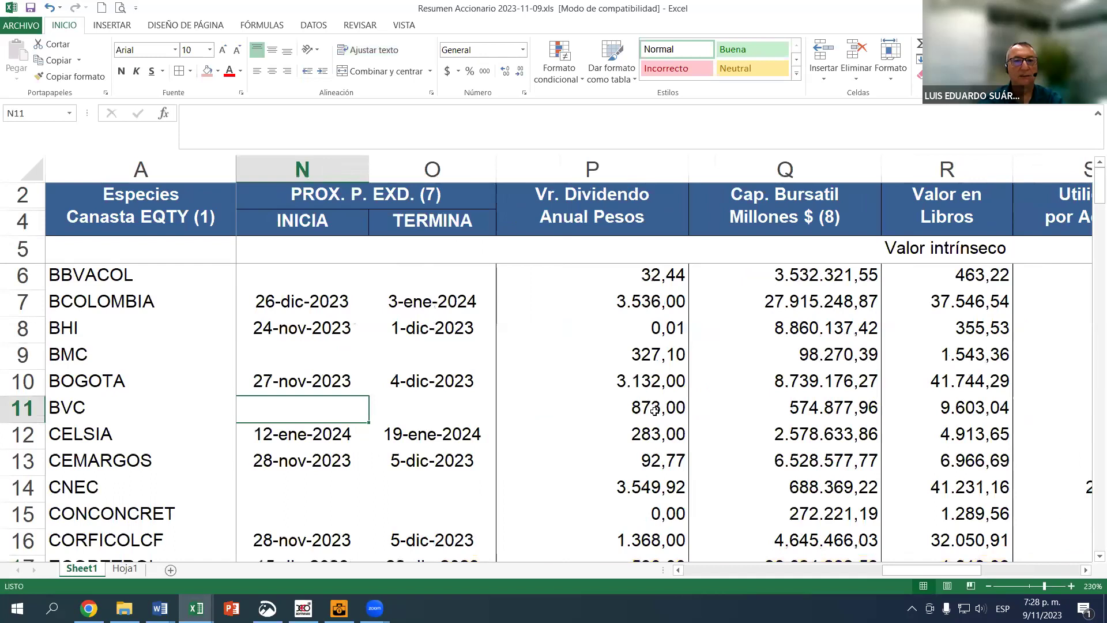
{"action": "key", "text": "Left"}
{"action": "key", "text": "Left"}
{"action": "key", "text": "Left"}
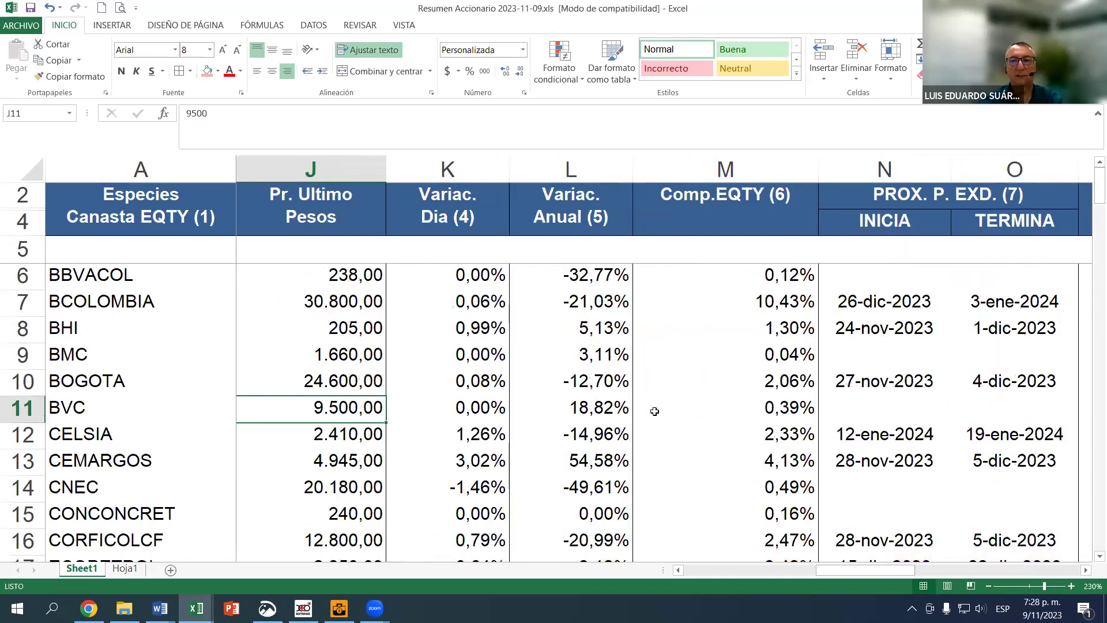
Look up BVC's book value in the Valor en Libros column of Sheet1
{"action": "key", "text": "Right"}
{"action": "key", "text": "Right"}
{"action": "key", "text": "Right"}
{"action": "key", "text": "Right"}
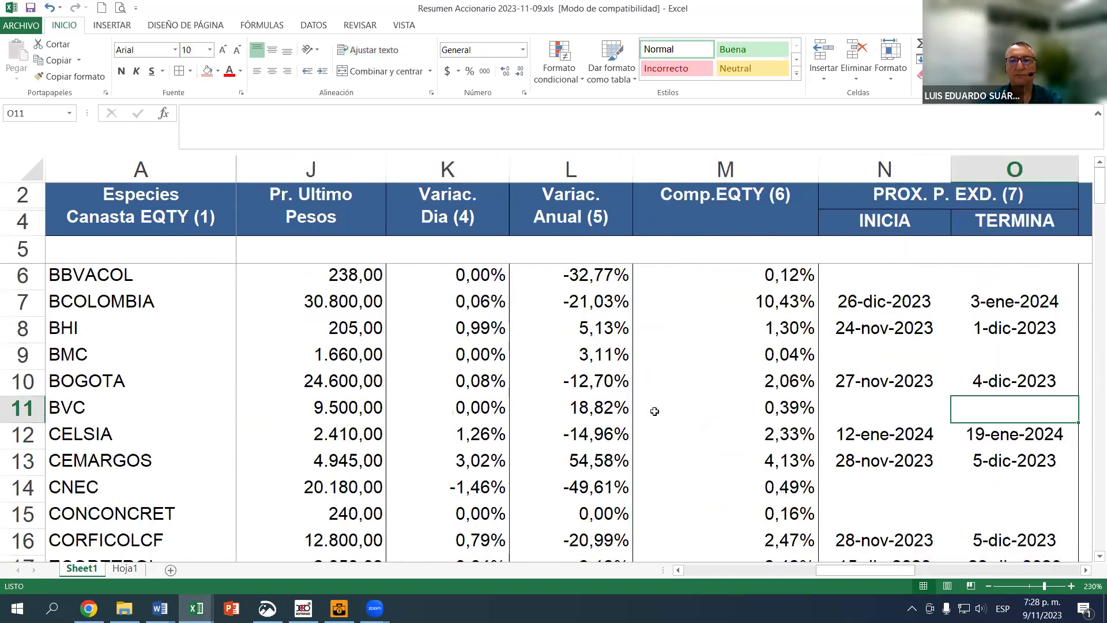
{"action": "key", "text": "Right"}
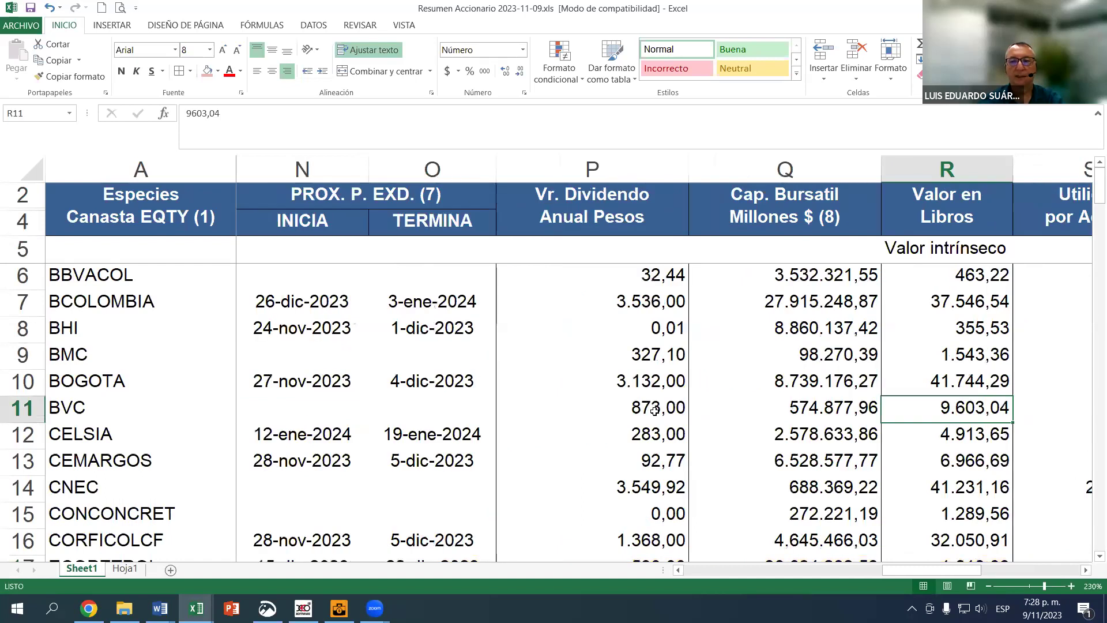
{"action": "key", "text": "Right"}
{"action": "key", "text": "Left"}
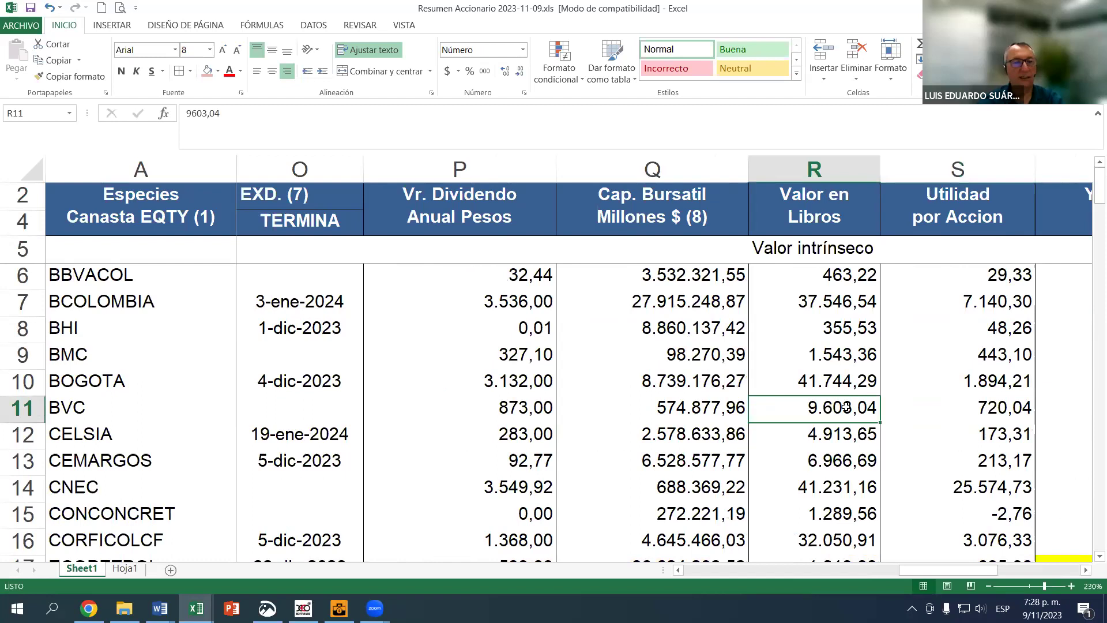
Look up the book values of ECOPETROL and ISA in the Valor en Libros column
{"action": "scroll", "coordinate": [829, 413], "scroll_direction": "down", "scroll_amount": 1}
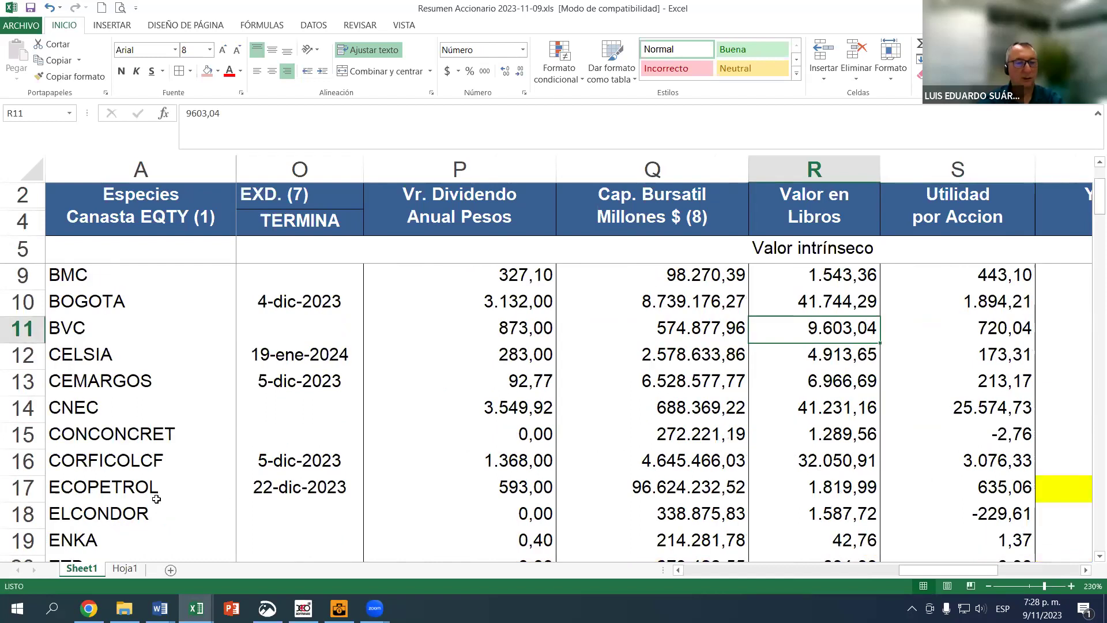
{"action": "left_click", "coordinate": [822, 478]}
{"action": "scroll", "coordinate": [819, 476], "scroll_direction": "down", "scroll_amount": 2}
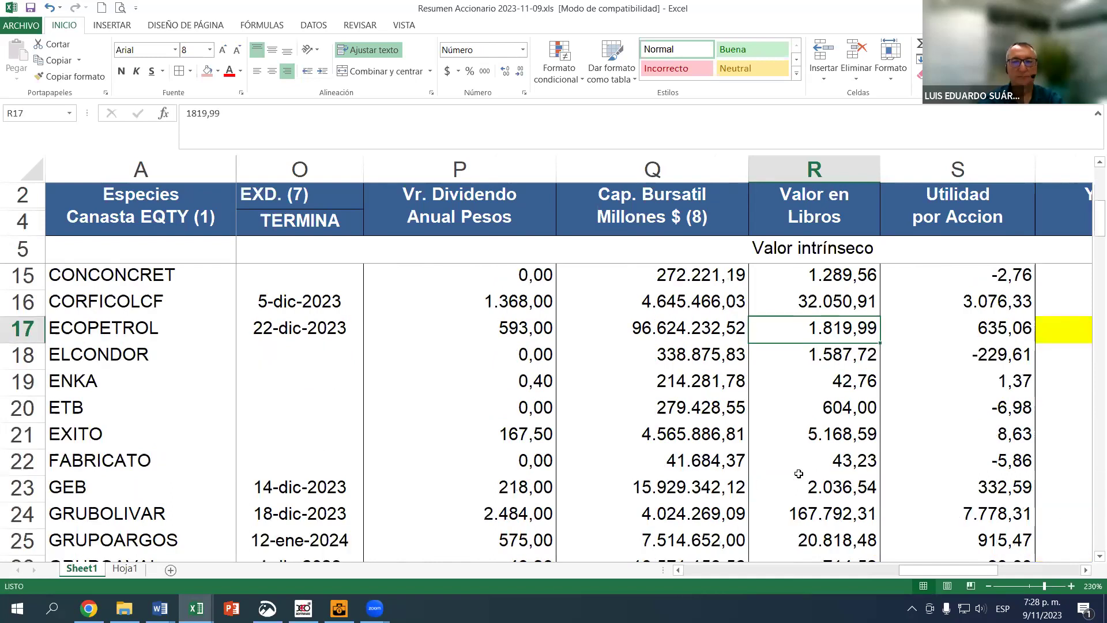
{"action": "scroll", "coordinate": [801, 470], "scroll_direction": "up", "scroll_amount": 3}
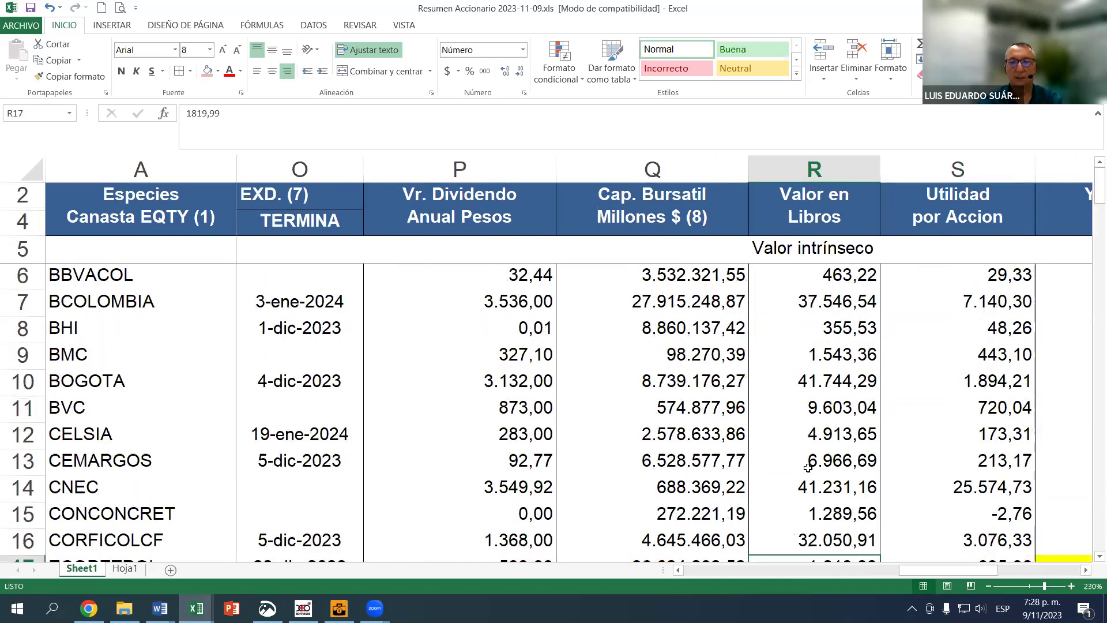
{"action": "scroll", "coordinate": [807, 467], "scroll_direction": "down", "scroll_amount": 1}
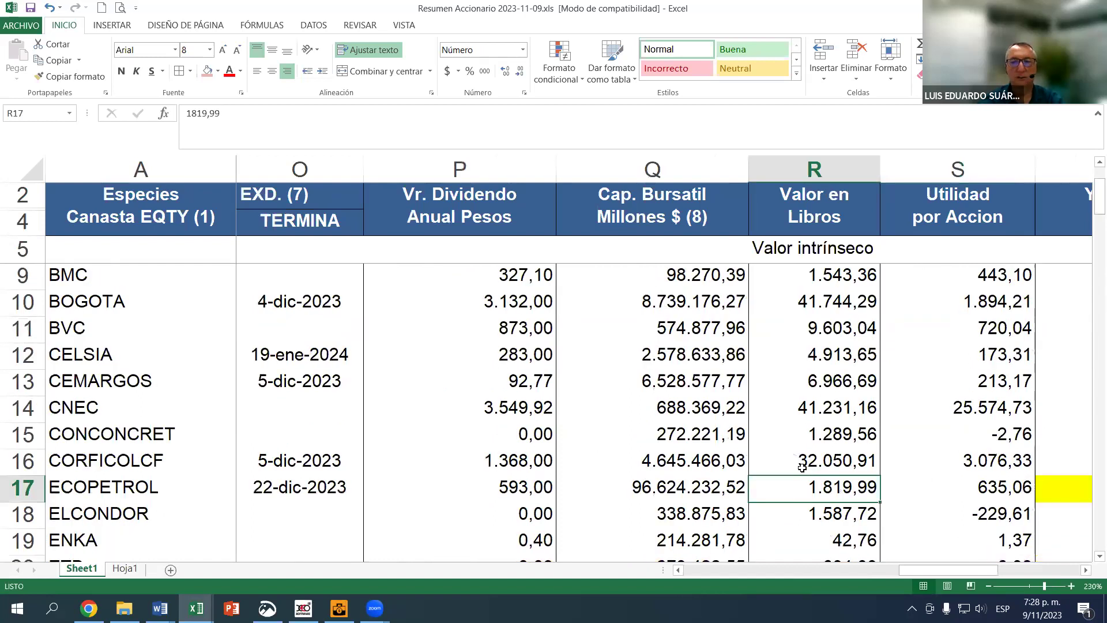
{"action": "scroll", "coordinate": [801, 467], "scroll_direction": "down", "scroll_amount": 3}
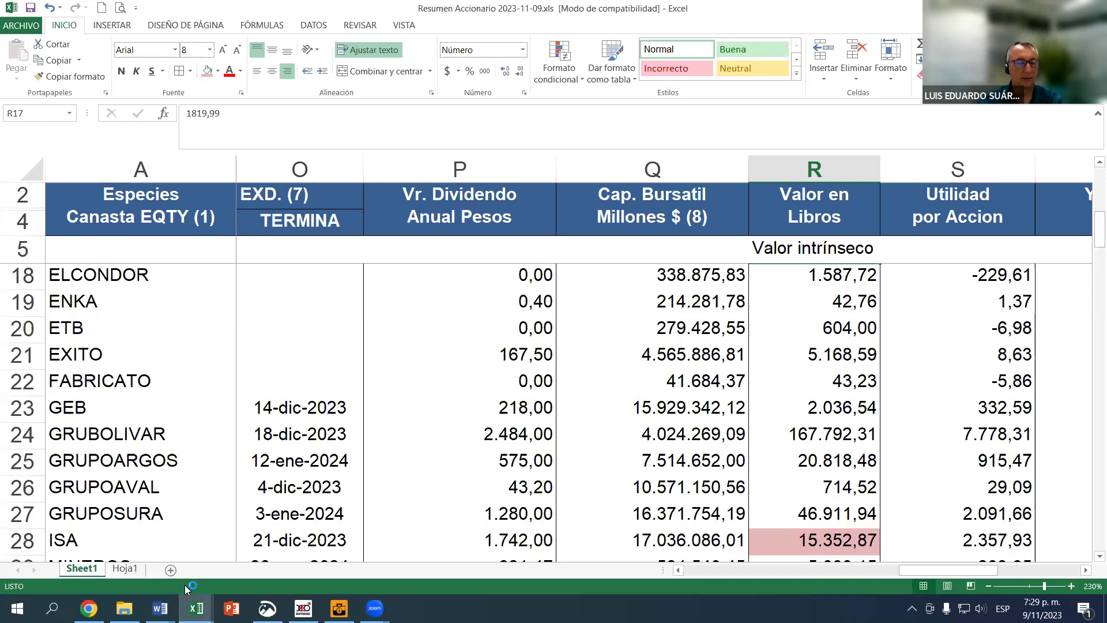
On Hoja1, enter the book values per share in F3:F5: 9645 for BVC, 1856 for ECOPETROL and 15205 for ISA
{"action": "mouse_move", "coordinate": [196, 606]}
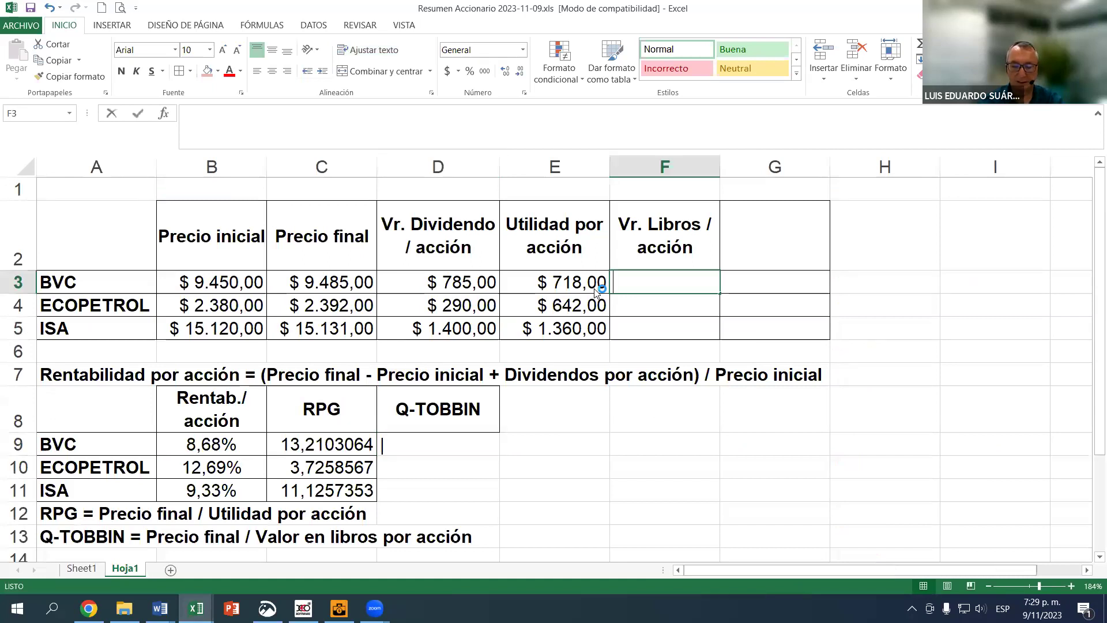
{"action": "type", "text": "9645"}
{"action": "key", "text": "Return"}
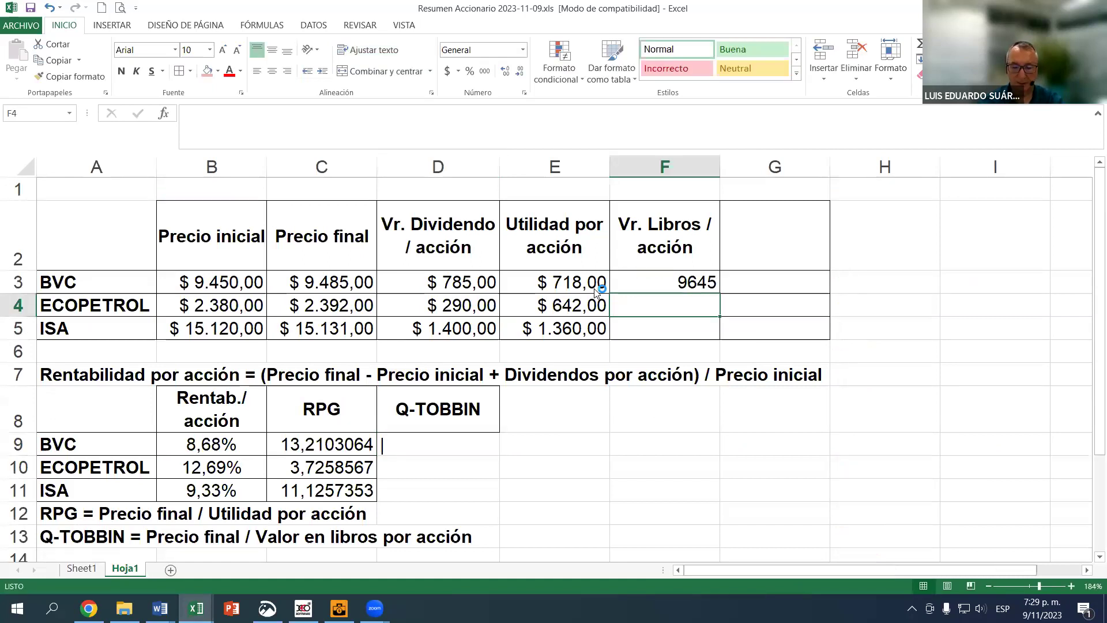
{"action": "type", "text": "1856"}
{"action": "key", "text": "Return"}
{"action": "type", "text": "15"}
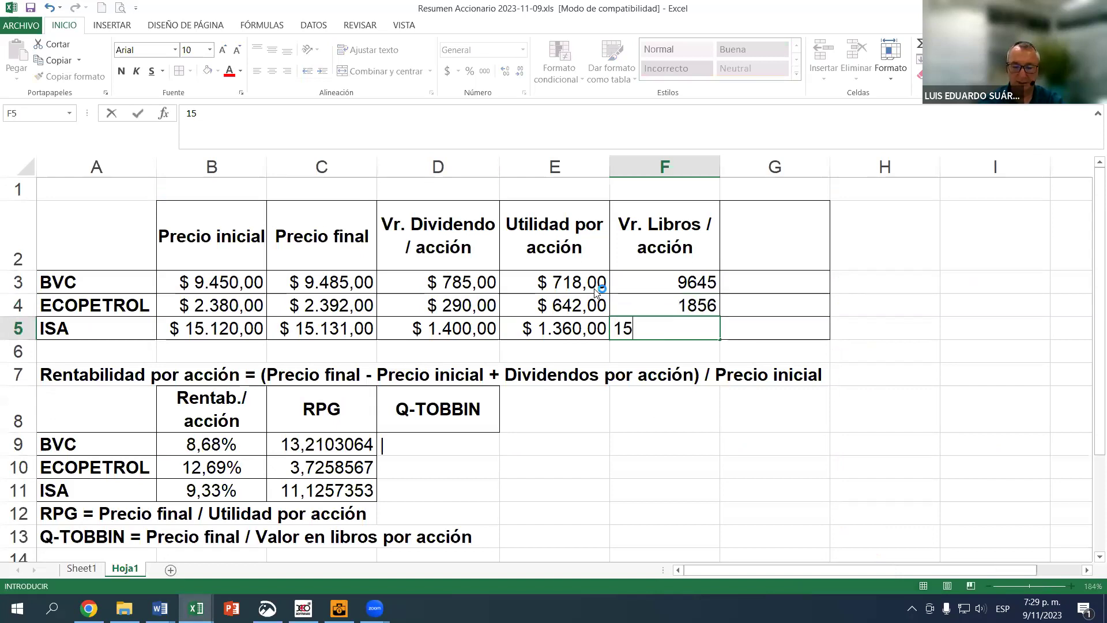
{"action": "type", "text": "205"}
{"action": "key", "text": "Return"}
Copy the currency format of the earnings per share in E3:E5 to the book values in F3:F5
{"action": "left_click_drag", "start_coordinate": [556, 282], "coordinate": [556, 328]}
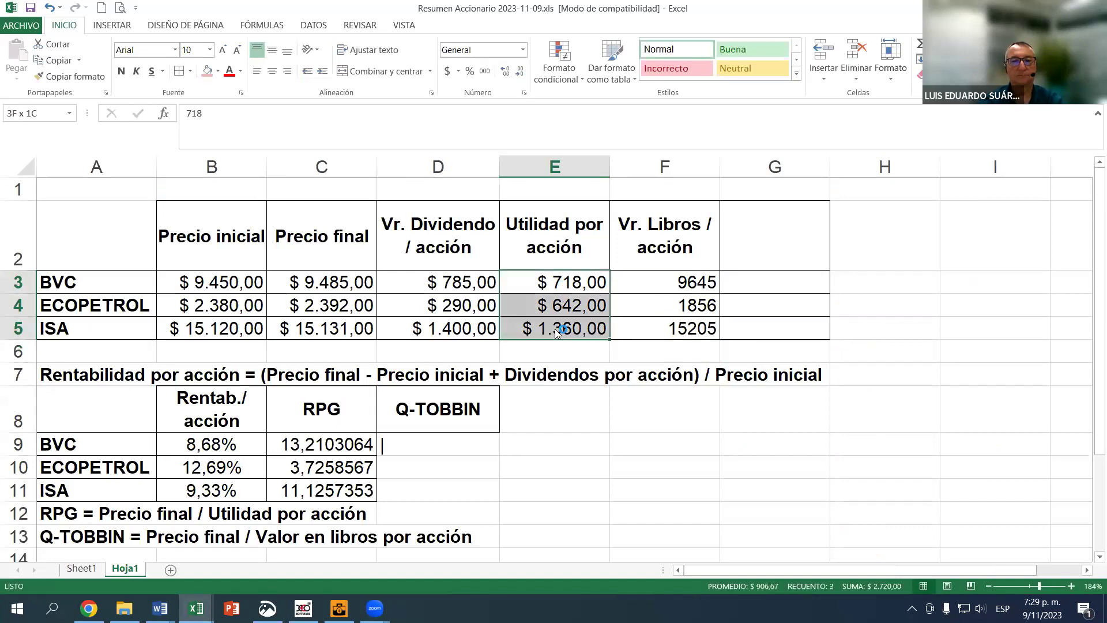
{"action": "left_click", "coordinate": [72, 78]}
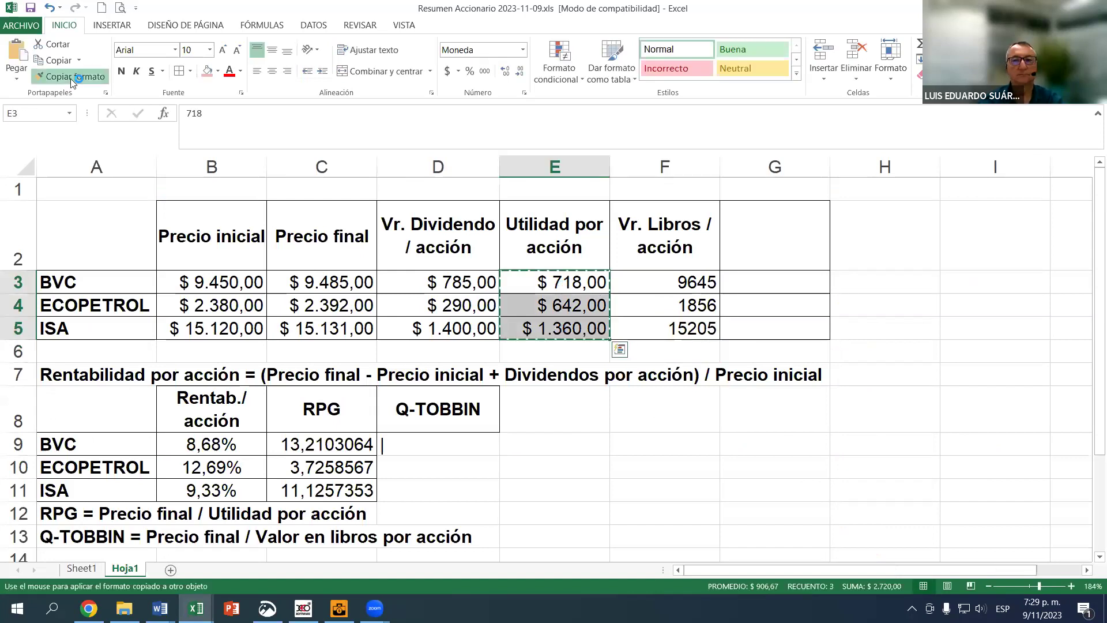
{"action": "left_click_drag", "start_coordinate": [663, 282], "coordinate": [657, 322]}
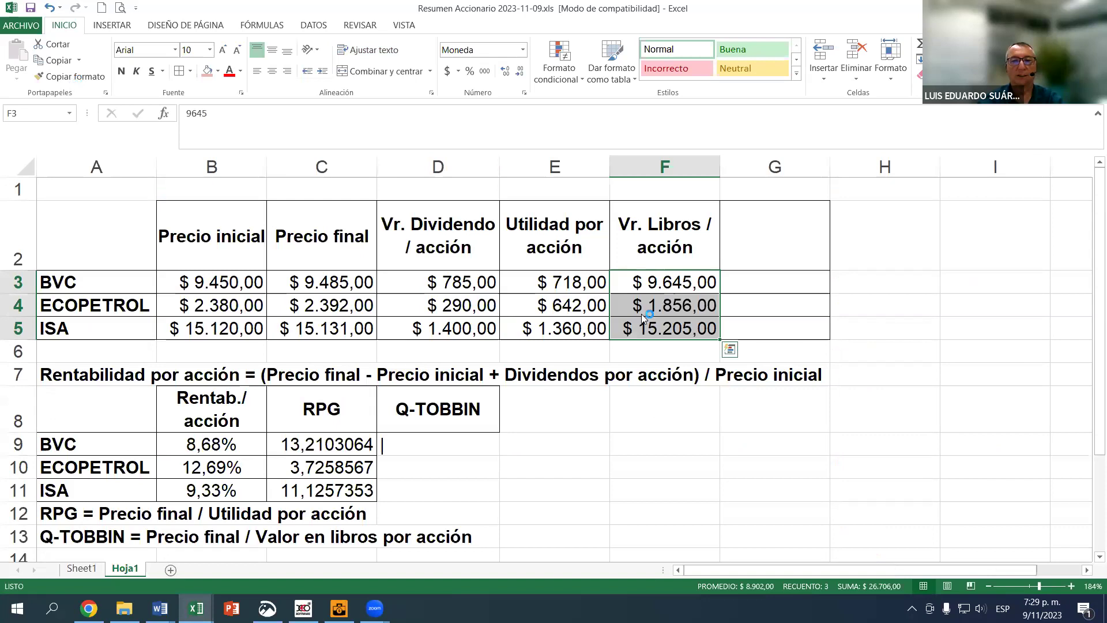
{"action": "left_click", "coordinate": [657, 323]}
Calculate BVC's Q-TOBBIN in D9 with the formula =C3/F3, dividing final price by book value per share
{"action": "scroll", "coordinate": [548, 317], "scroll_direction": "down", "scroll_amount": 1}
{"action": "scroll", "coordinate": [547, 317], "scroll_direction": "down", "scroll_amount": 1}
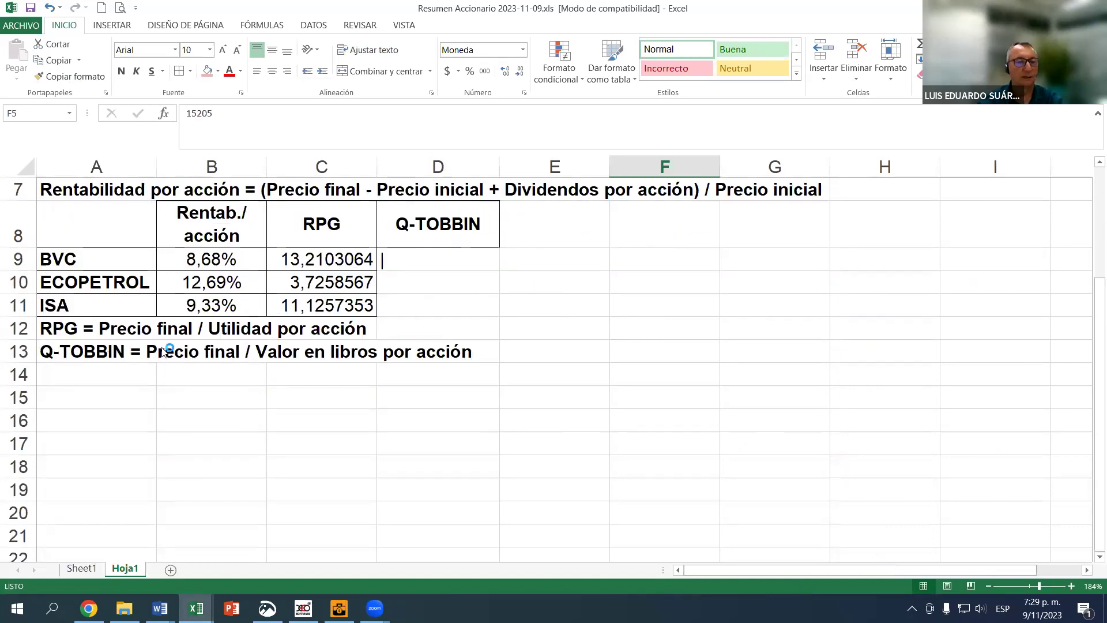
{"action": "key", "text": "Left"}
{"action": "key", "text": "Left"}
{"action": "key", "text": "Down"}
{"action": "key", "text": "Down"}
{"action": "key", "text": "Down"}
{"action": "key", "text": "Down"}
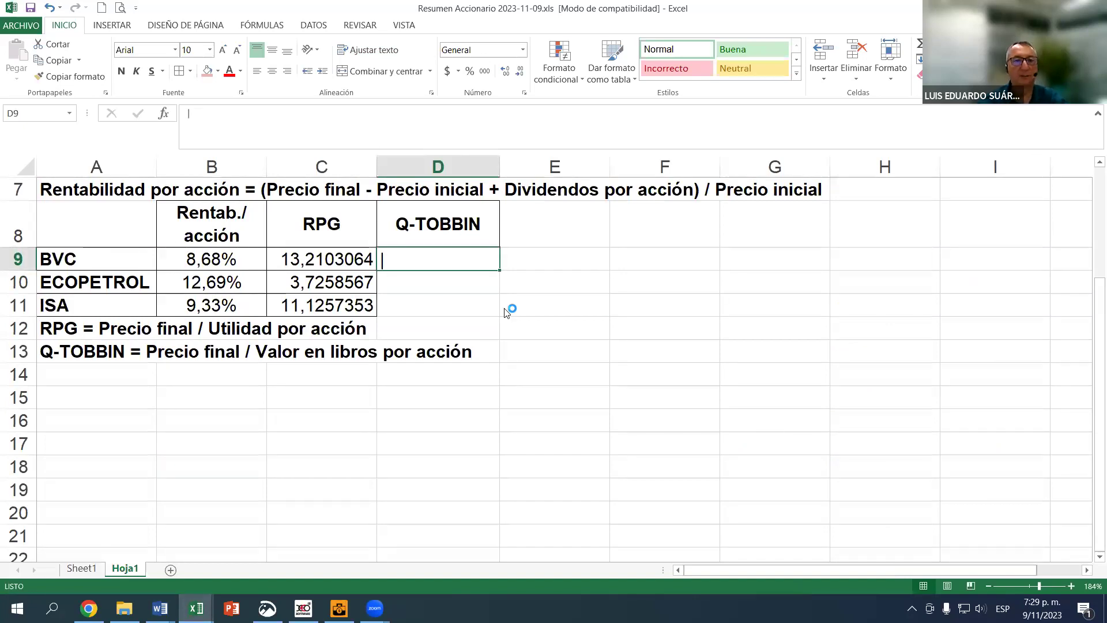
{"action": "type", "text": "="}
{"action": "scroll", "coordinate": [465, 269], "scroll_direction": "up", "scroll_amount": 1}
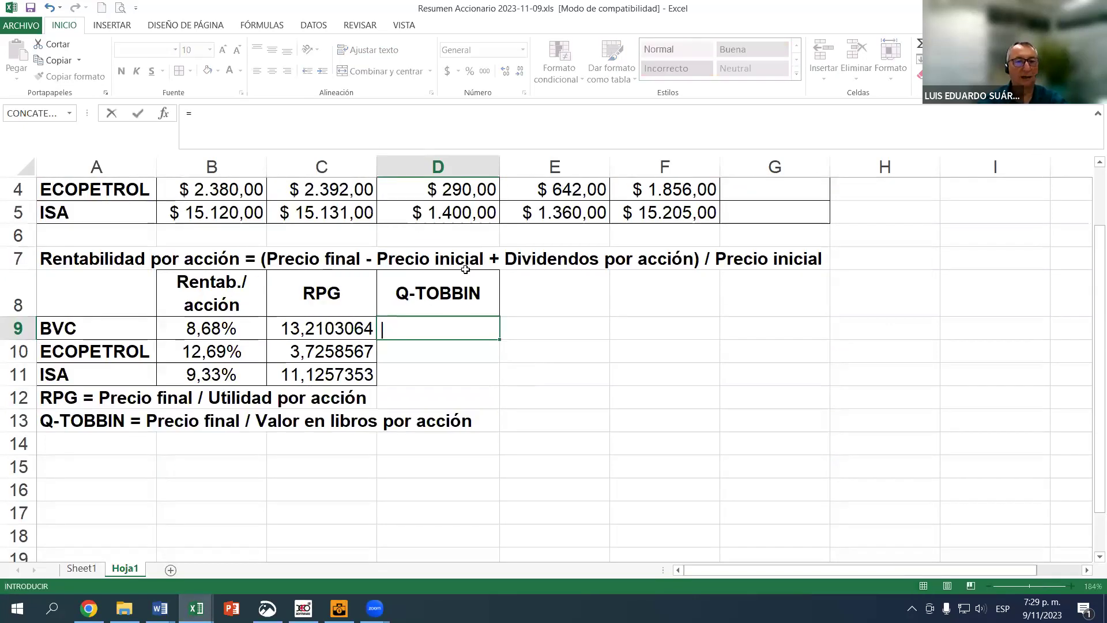
{"action": "scroll", "coordinate": [465, 269], "scroll_direction": "up", "scroll_amount": 1}
{"action": "left_click", "coordinate": [277, 292]}
{"action": "type", "text": "/"}
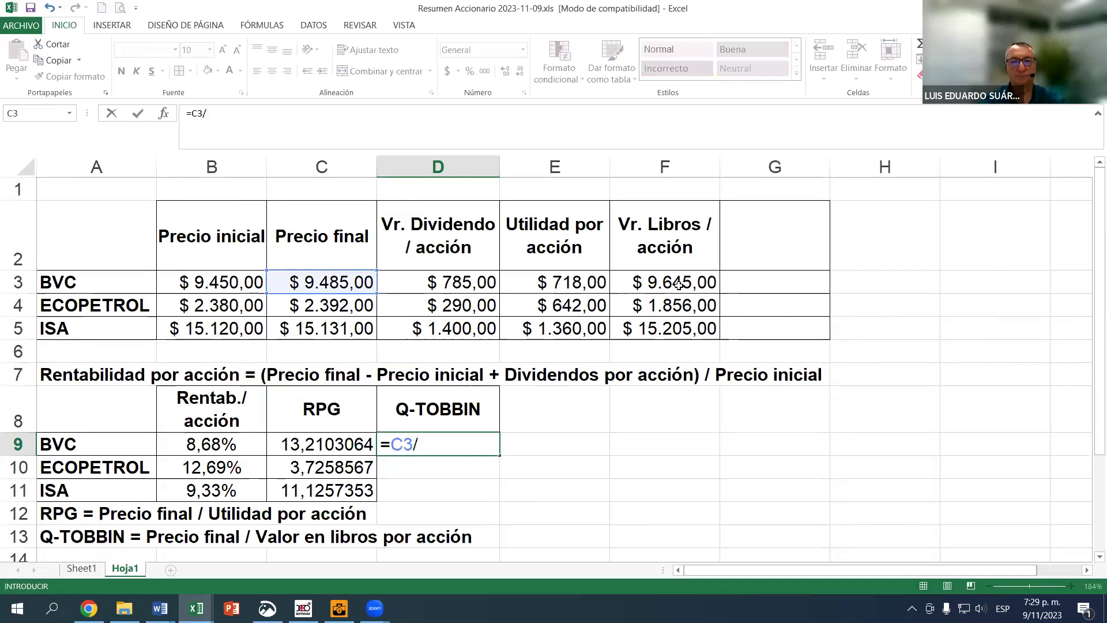
{"action": "left_click", "coordinate": [678, 284]}
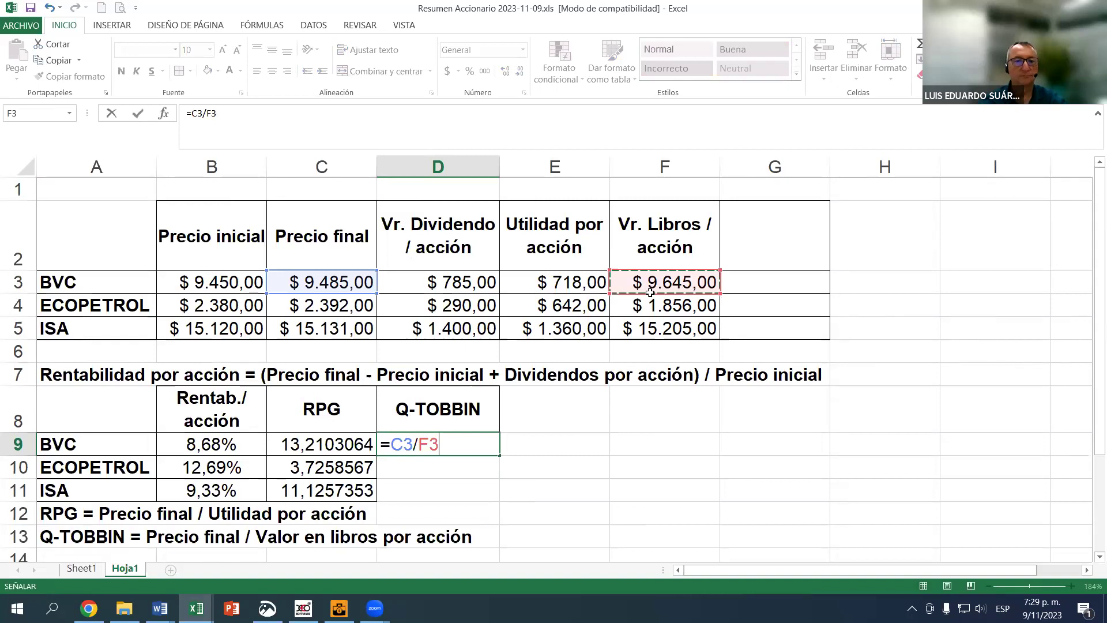
{"action": "key", "text": "Return"}
Fill the Q-TOBBIN formula from D9 down to D11 and apply borders to those cells
{"action": "scroll", "coordinate": [599, 284], "scroll_direction": "down", "scroll_amount": 2}
{"action": "key", "text": "Up"}
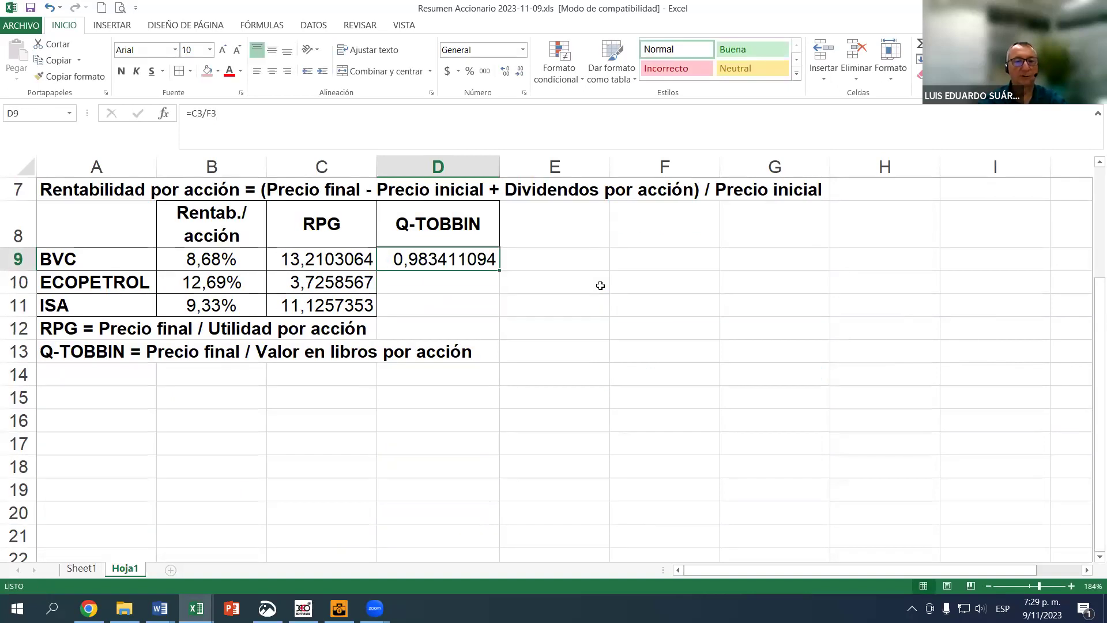
{"action": "left_click_drag", "start_coordinate": [484, 314], "coordinate": [478, 318]}
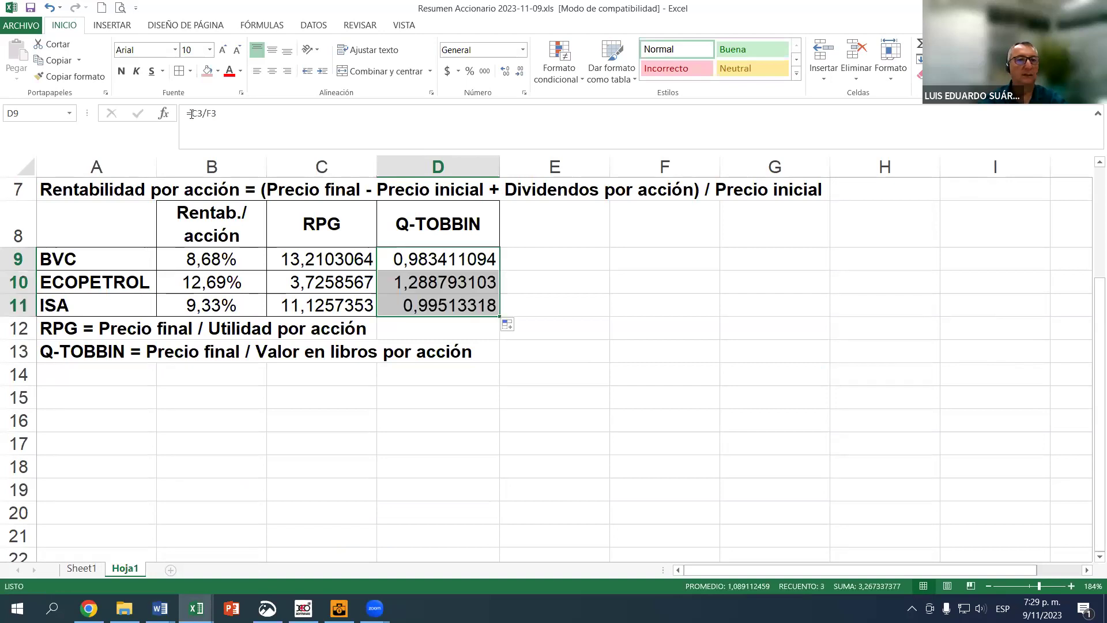
{"action": "left_click", "coordinate": [178, 71]}
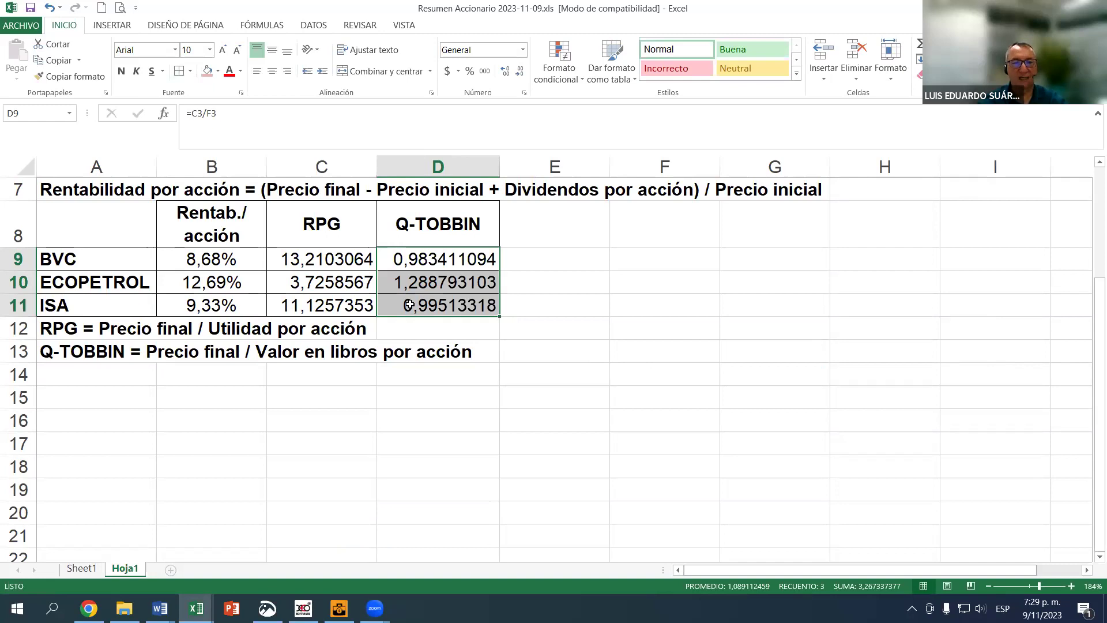
Display the Q-TOBBIN values in D9:D11 with eight decimals
{"action": "left_click", "coordinate": [417, 266]}
{"action": "left_click_drag", "start_coordinate": [420, 279], "coordinate": [427, 305]}
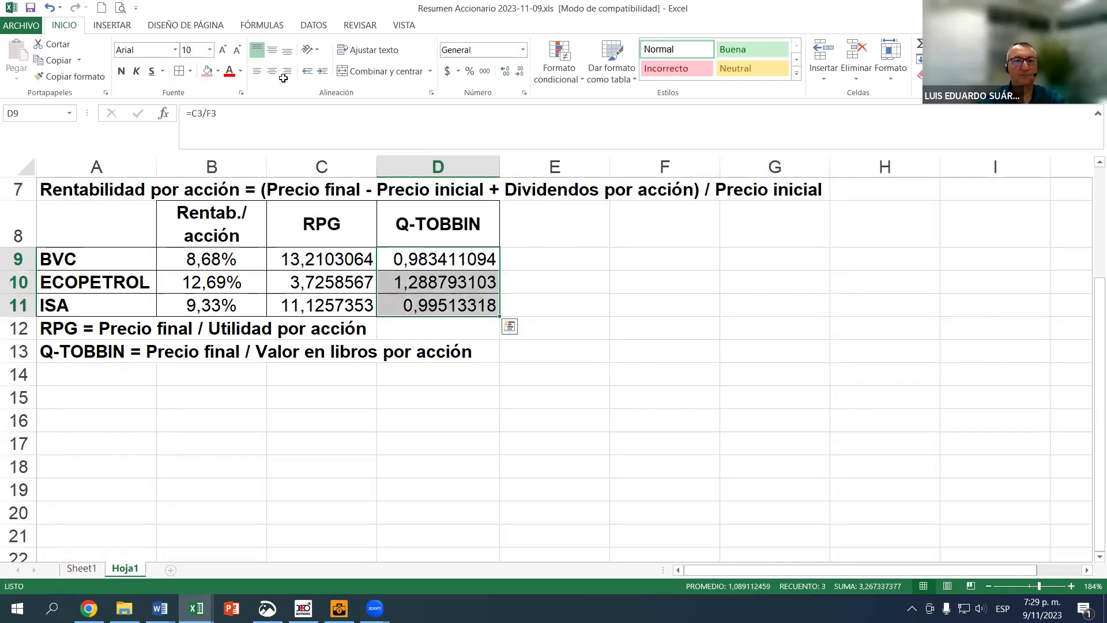
{"action": "left_click", "coordinate": [518, 71]}
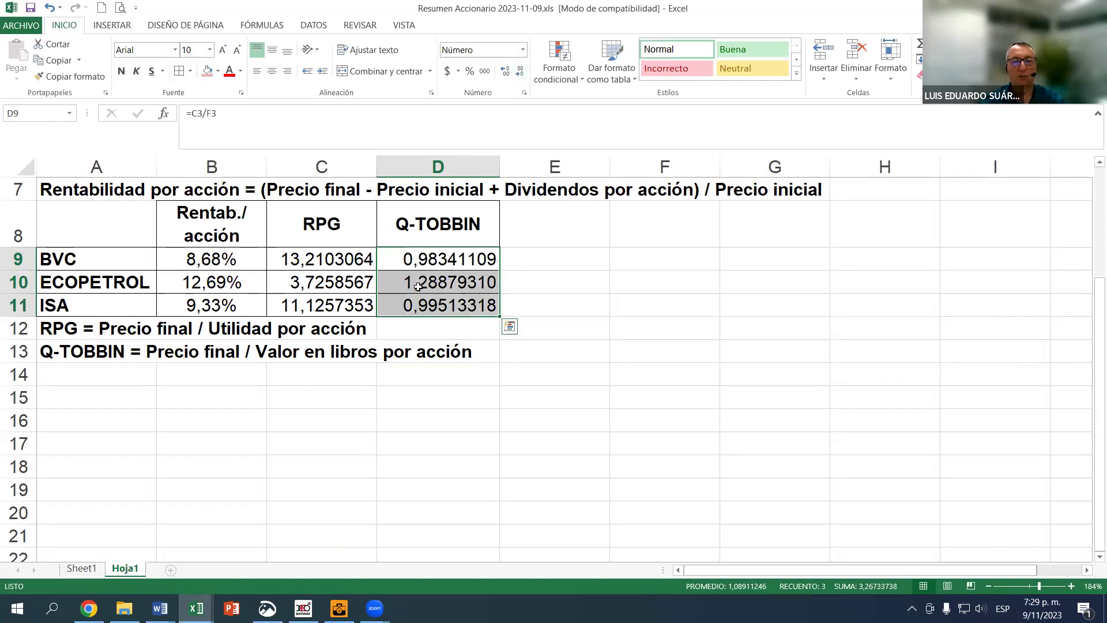
{"action": "left_click", "coordinate": [399, 296]}
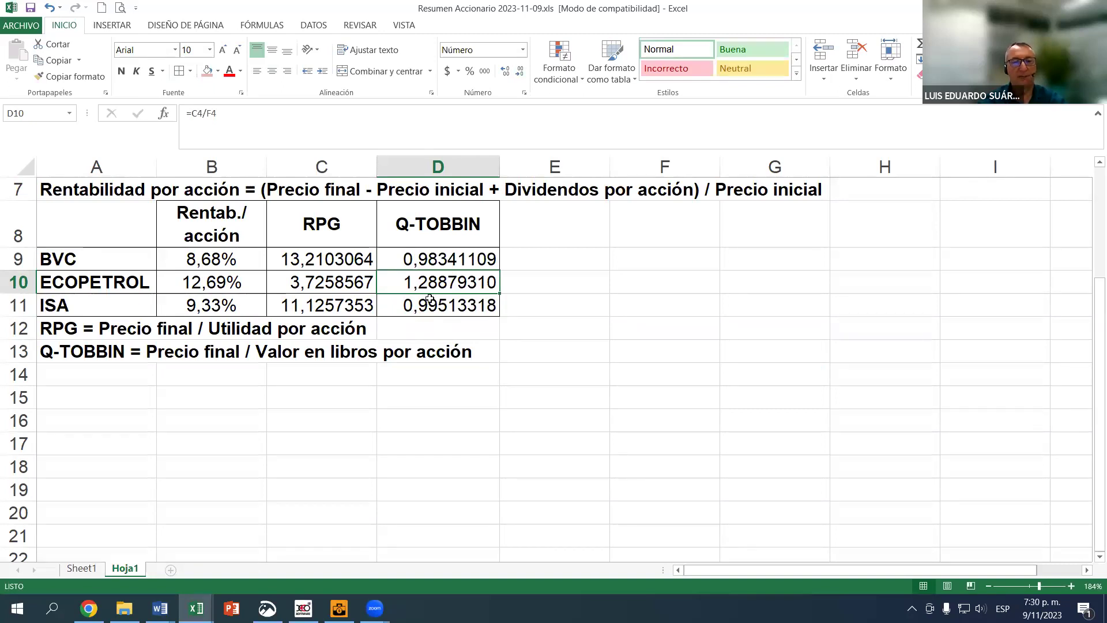
{"action": "key", "text": "Up"}
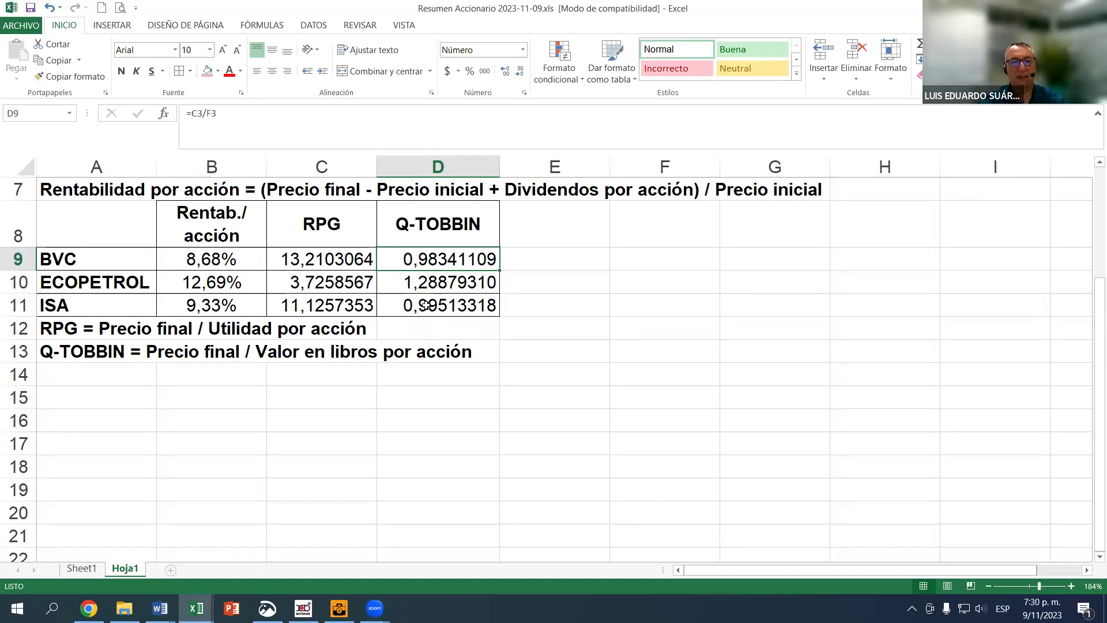
Review the share data against the return per share, RPG and Q-TOBBIN results and their formula notes
{"action": "scroll", "coordinate": [425, 305], "scroll_direction": "up", "scroll_amount": 1}
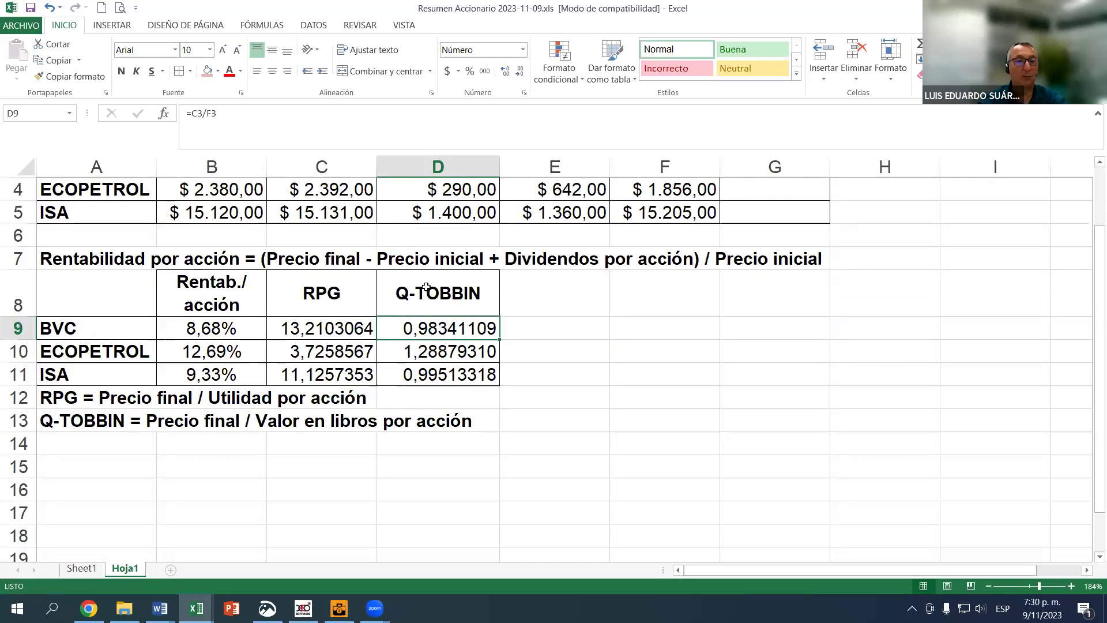
{"action": "scroll", "coordinate": [435, 284], "scroll_direction": "down", "scroll_amount": 1}
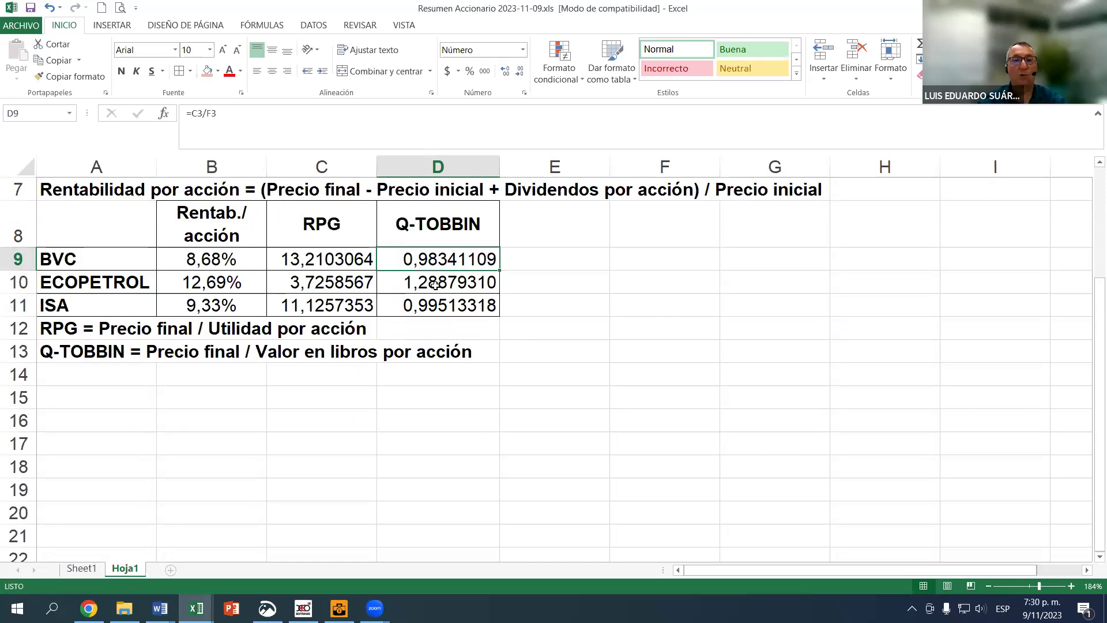
{"action": "scroll", "coordinate": [435, 284], "scroll_direction": "up", "scroll_amount": 2}
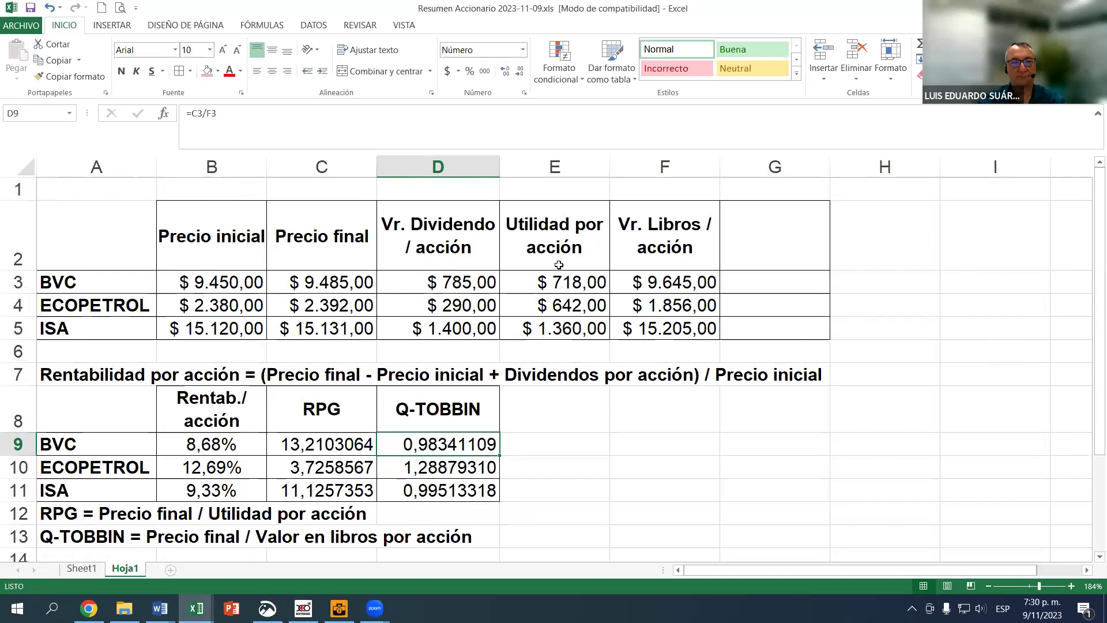
{"action": "scroll", "coordinate": [559, 265], "scroll_direction": "down", "scroll_amount": 1}
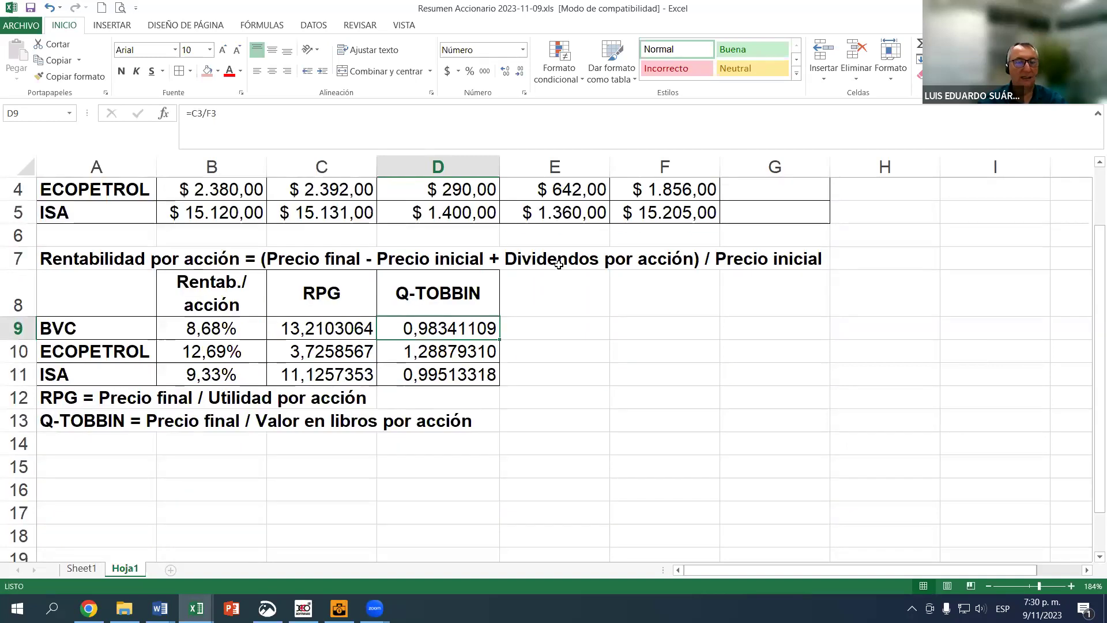
{"action": "left_click", "coordinate": [339, 298]}
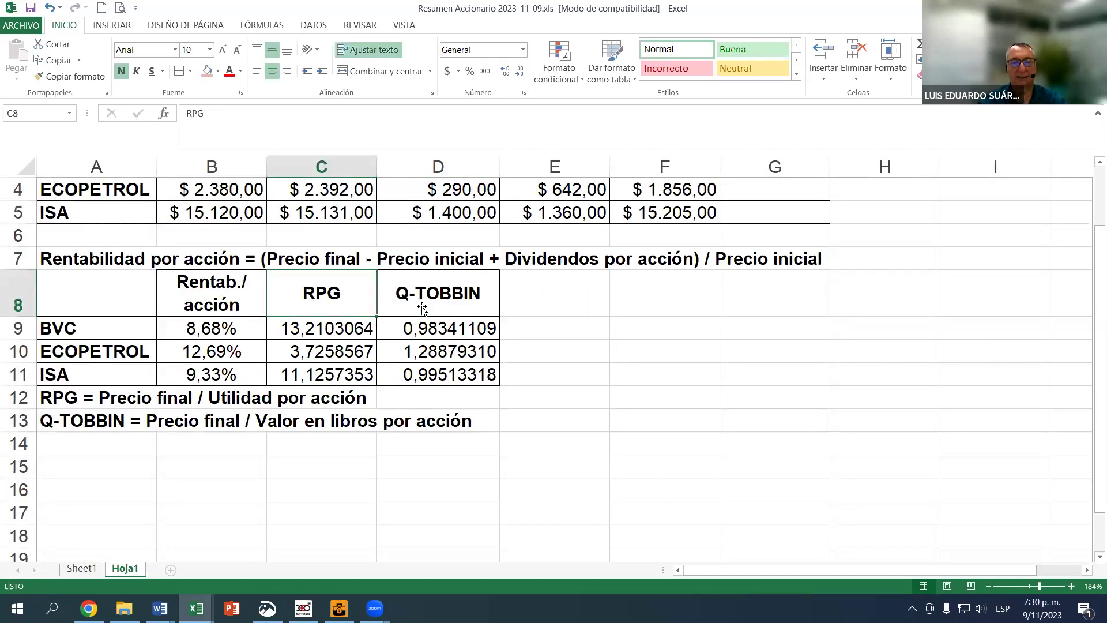
{"action": "left_click", "coordinate": [449, 297]}
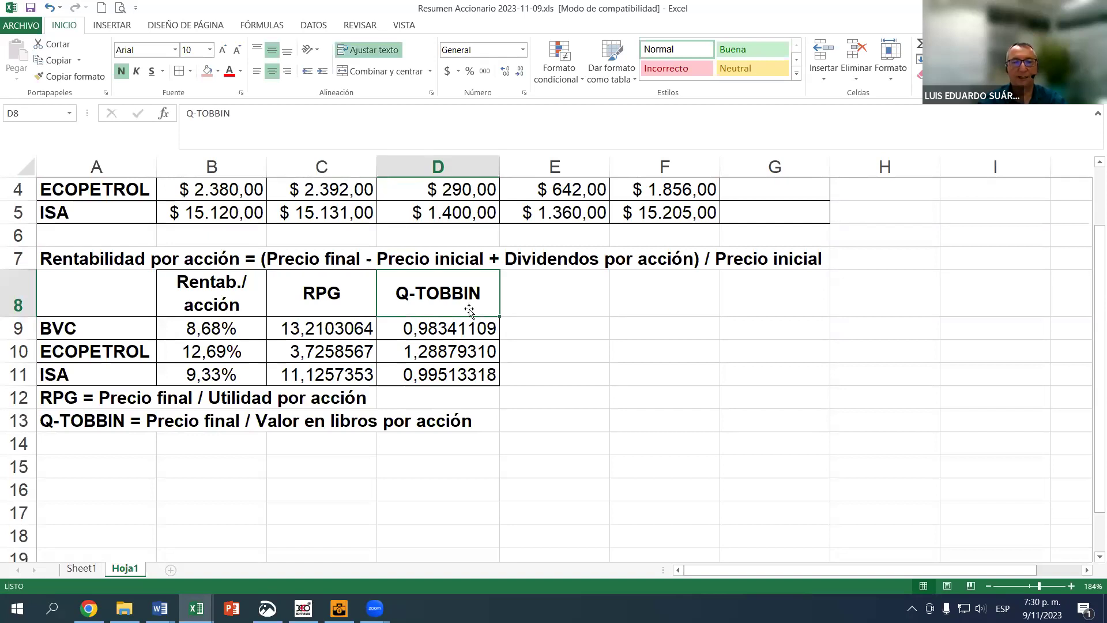
{"action": "scroll", "coordinate": [468, 294], "scroll_direction": "down", "scroll_amount": 2}
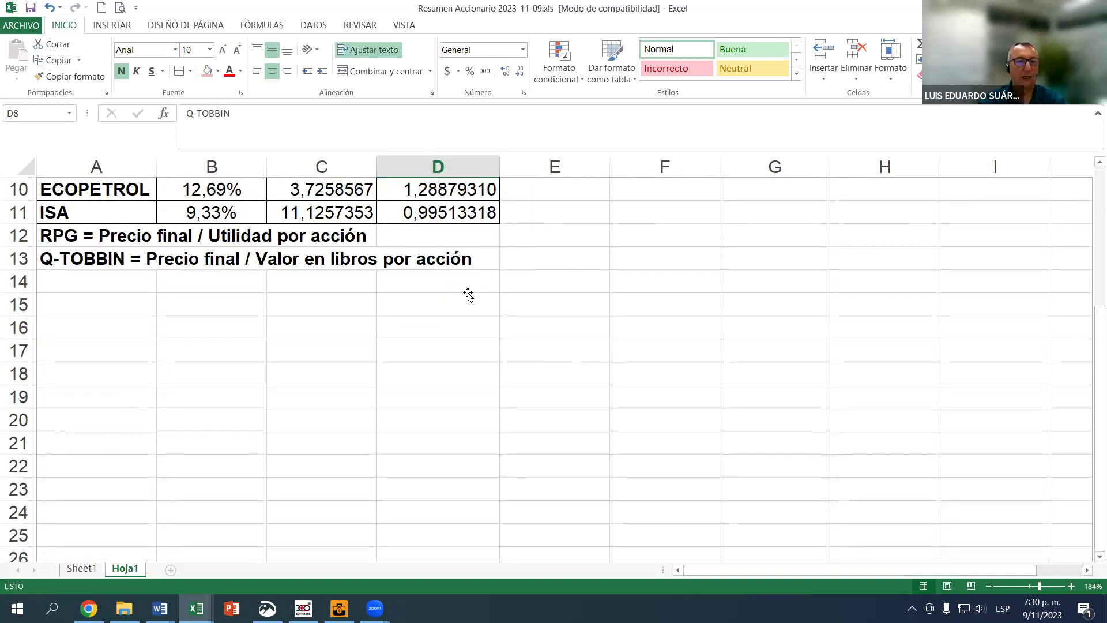
{"action": "scroll", "coordinate": [469, 294], "scroll_direction": "up", "scroll_amount": 1}
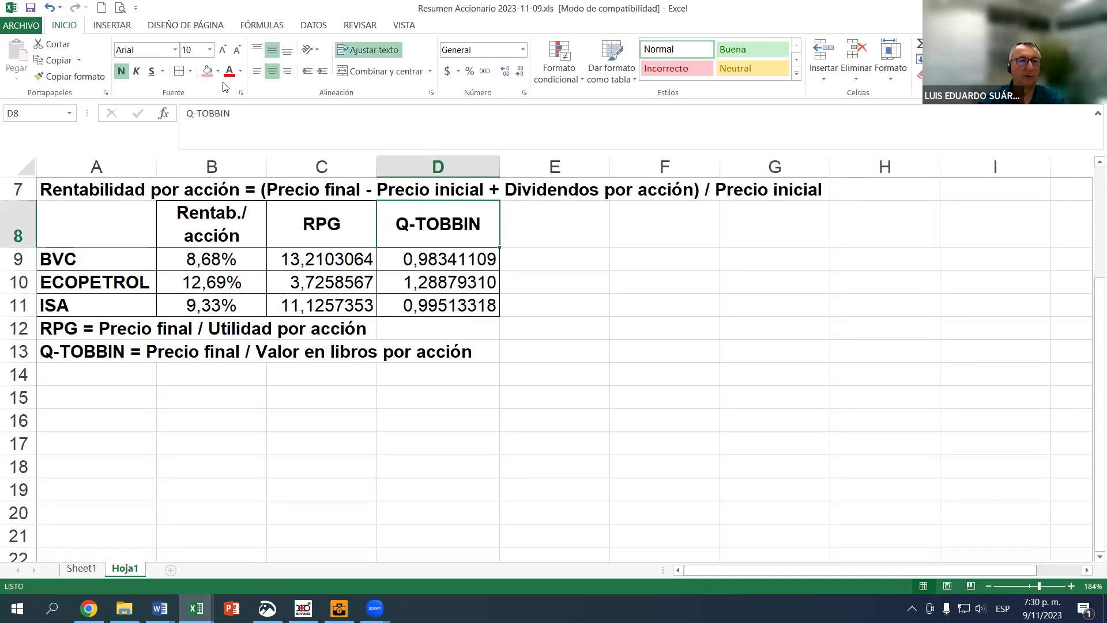
Select the return per share values of the three companies in B9:B11
{"action": "key", "text": "Down"}
{"action": "key", "text": "Down"}
{"action": "key", "text": "Left"}
{"action": "key", "text": "Left"}
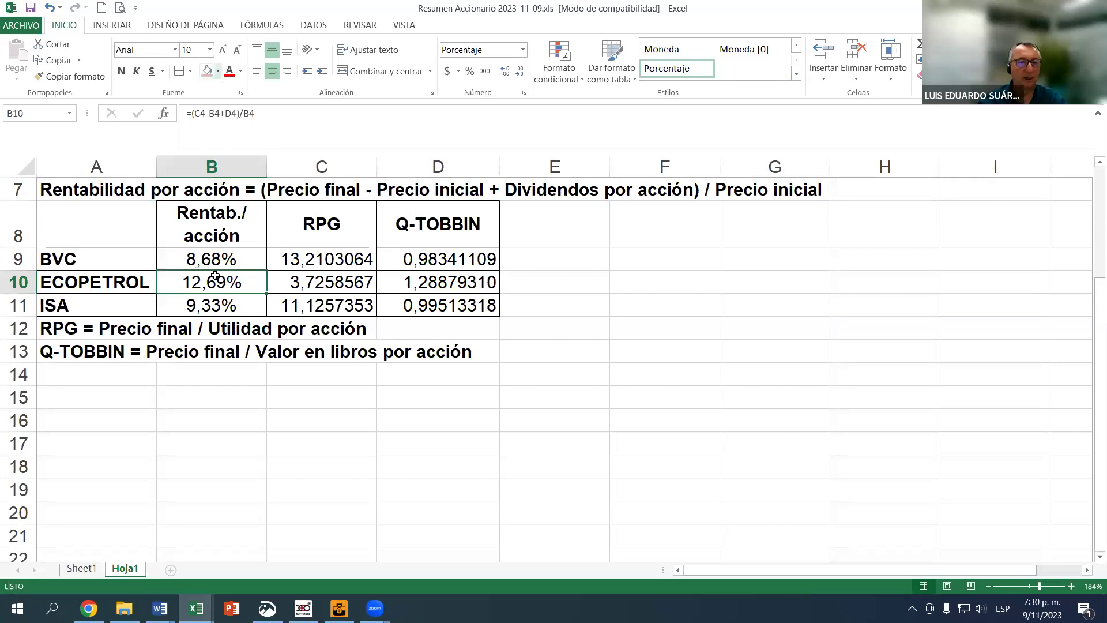
{"action": "key", "text": "Up"}
{"action": "left_click", "coordinate": [216, 300], "text": "shift"}
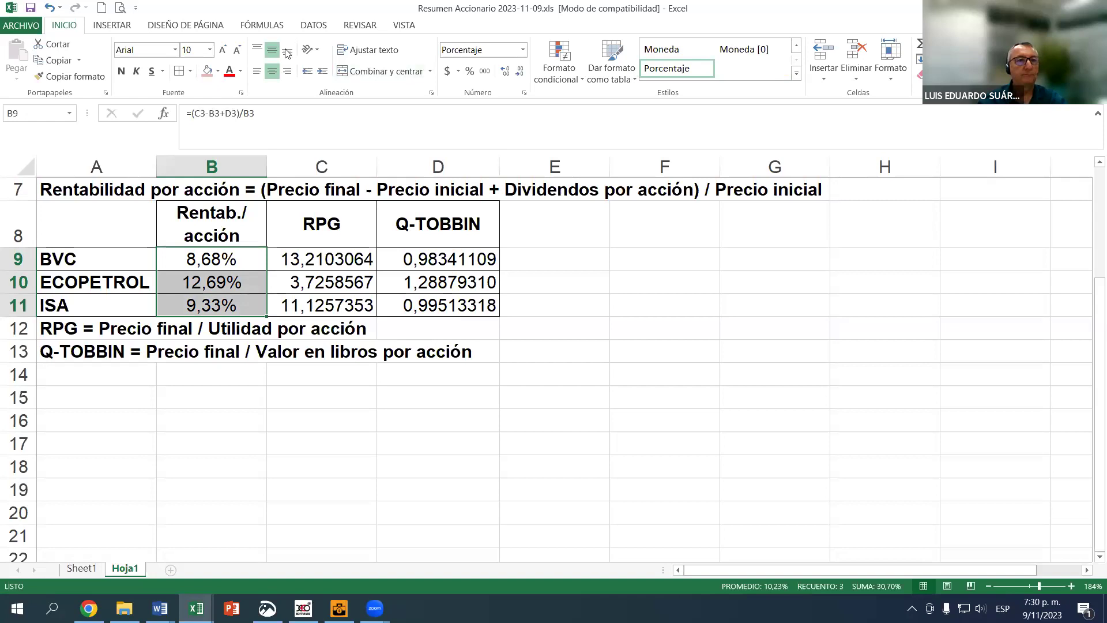
{"action": "left_click", "coordinate": [306, 26]}
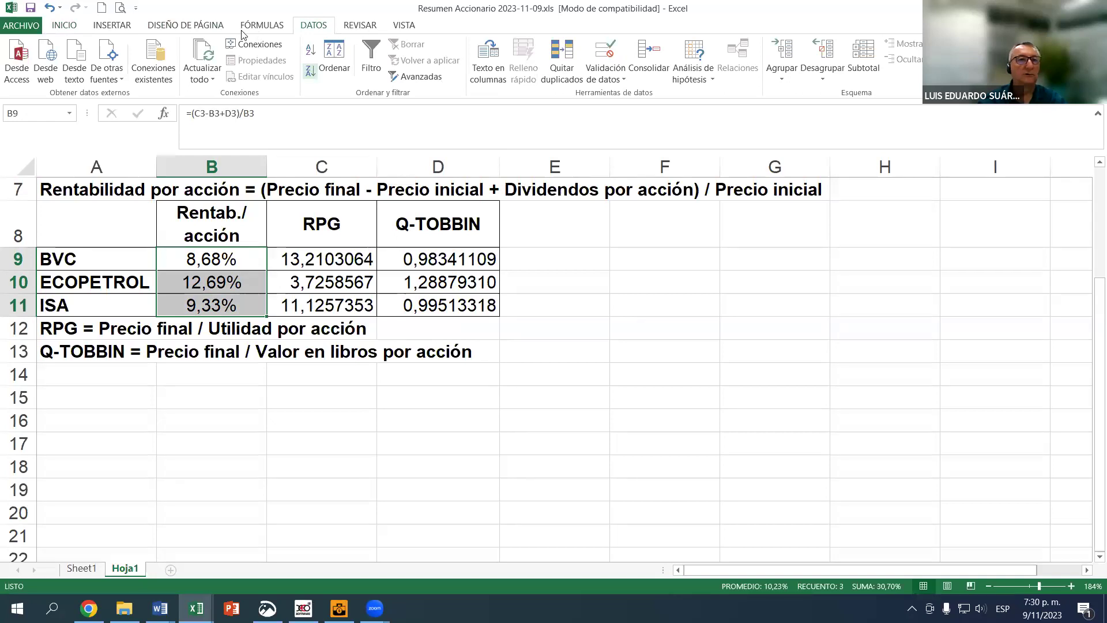
{"action": "left_click", "coordinate": [177, 27]}
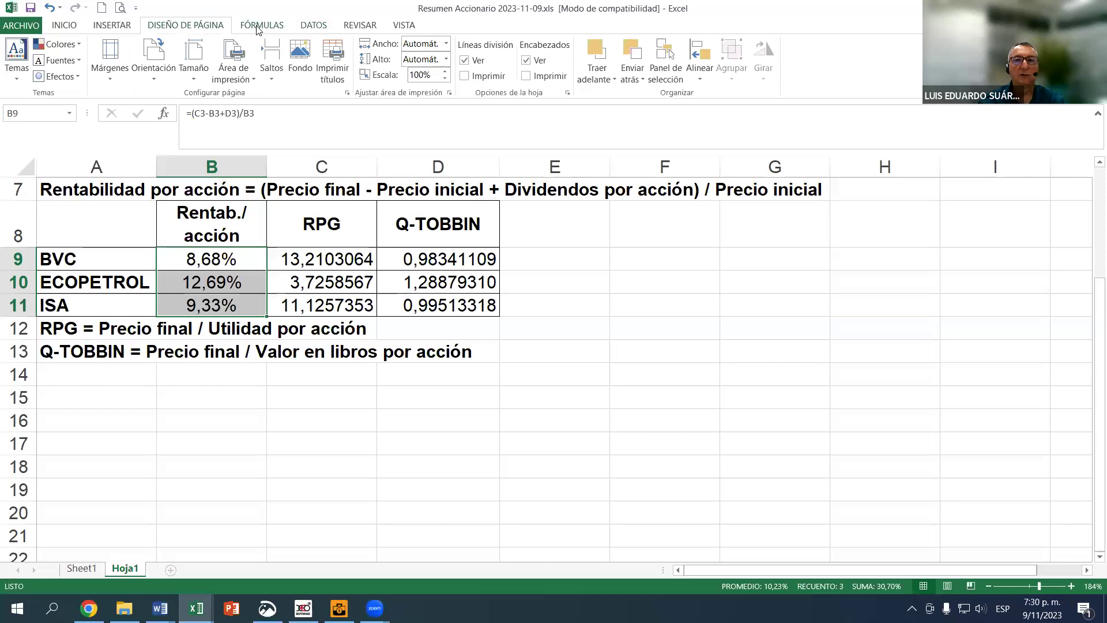
{"action": "left_click", "coordinate": [259, 28]}
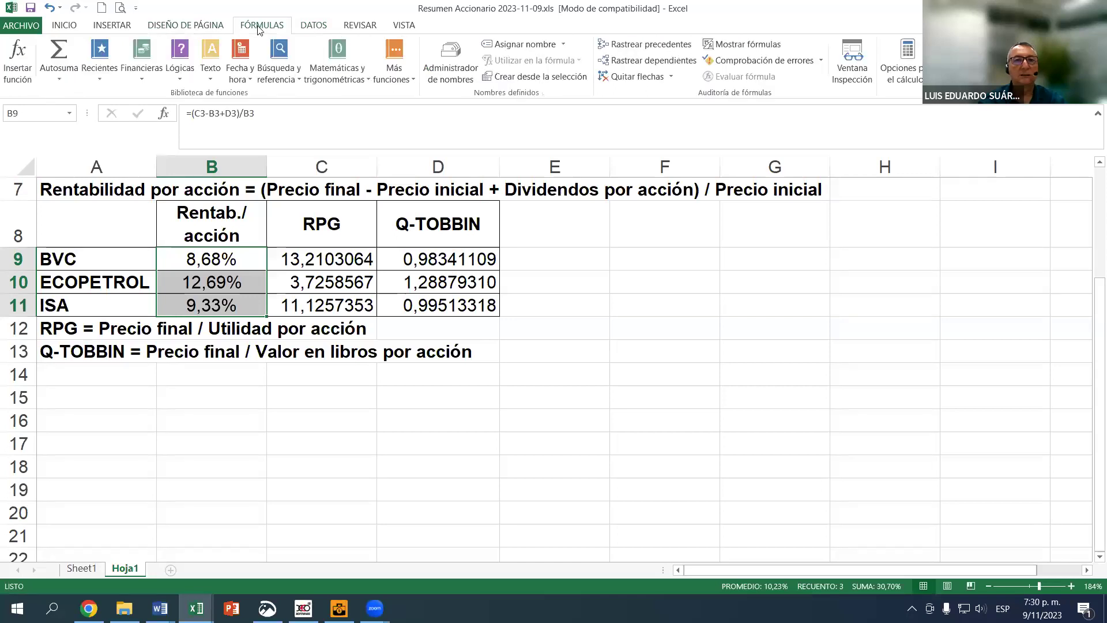
{"action": "left_click", "coordinate": [358, 29]}
{"action": "left_click", "coordinate": [403, 29]}
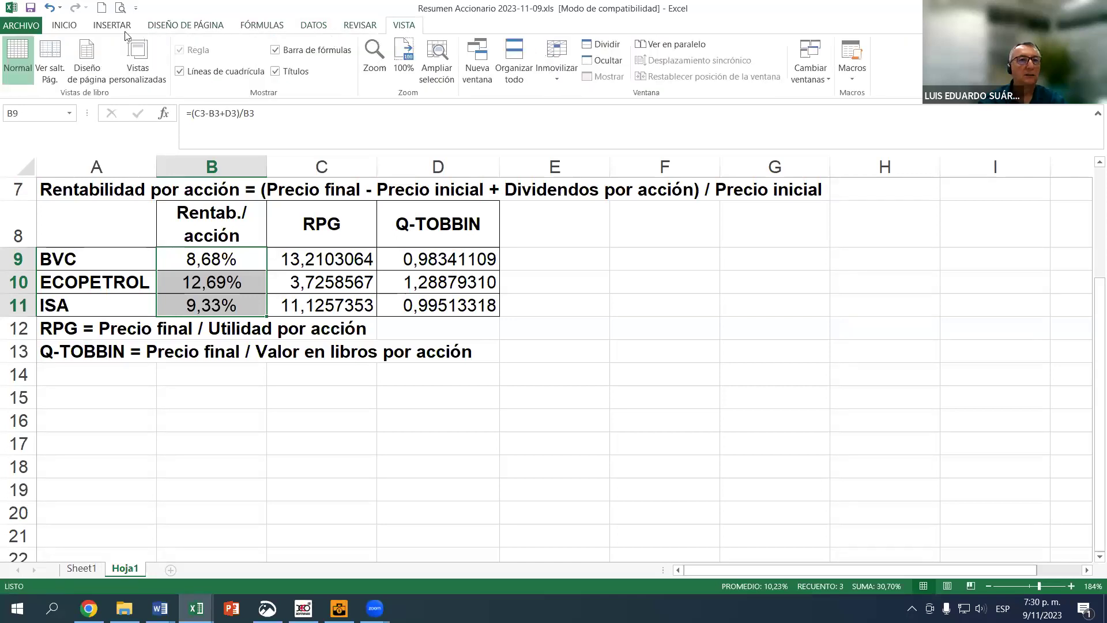
{"action": "left_click", "coordinate": [65, 28]}
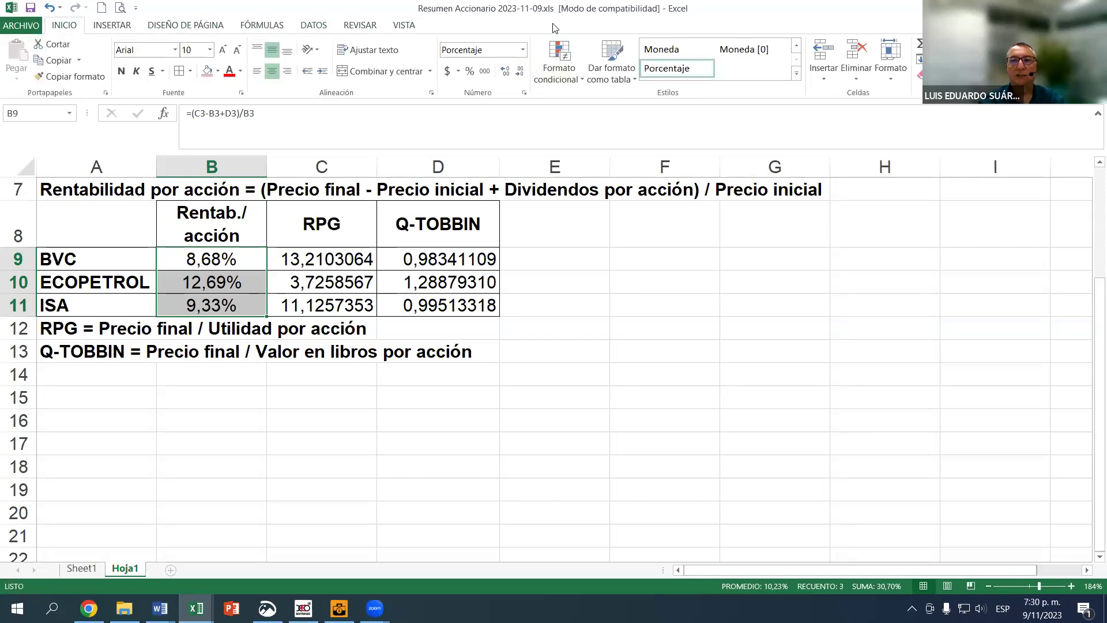
{"action": "left_click", "coordinate": [176, 27]}
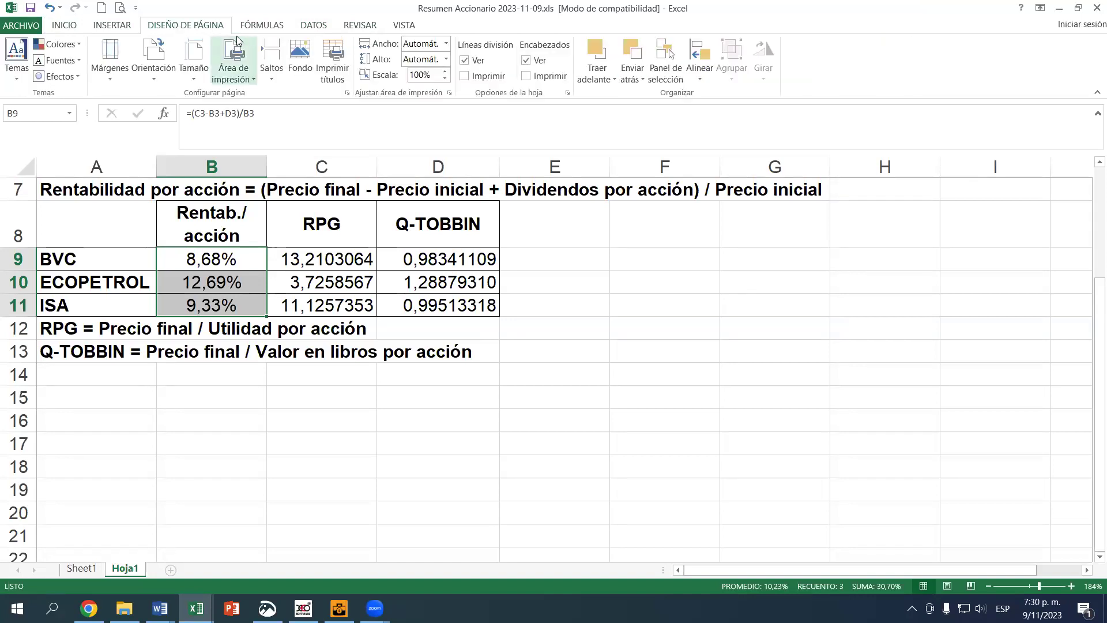
{"action": "left_click", "coordinate": [274, 29]}
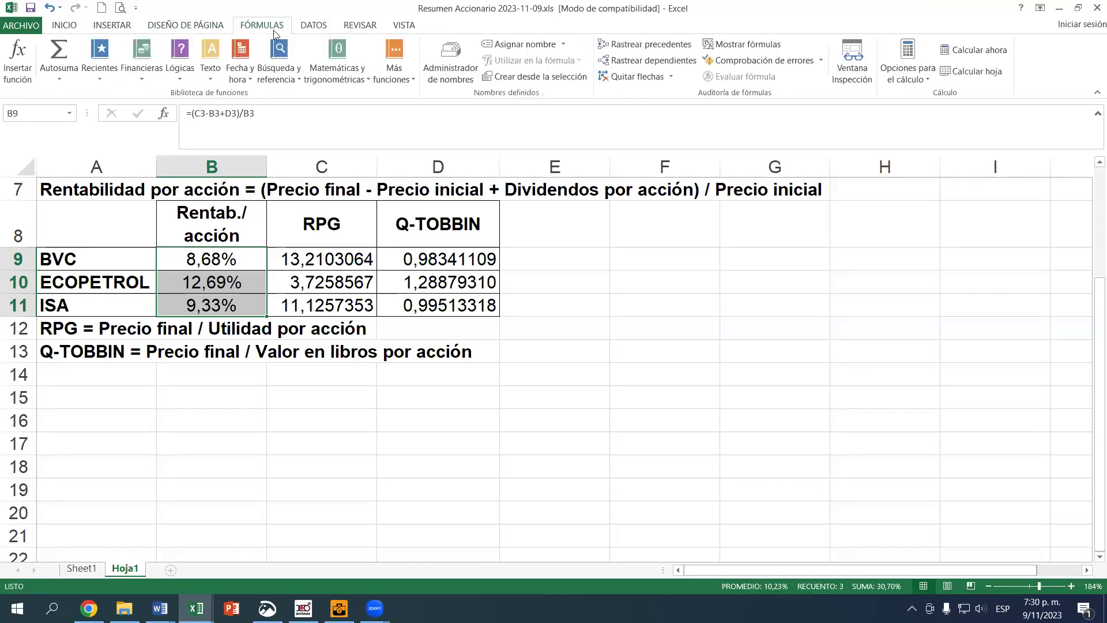
{"action": "left_click", "coordinate": [319, 29]}
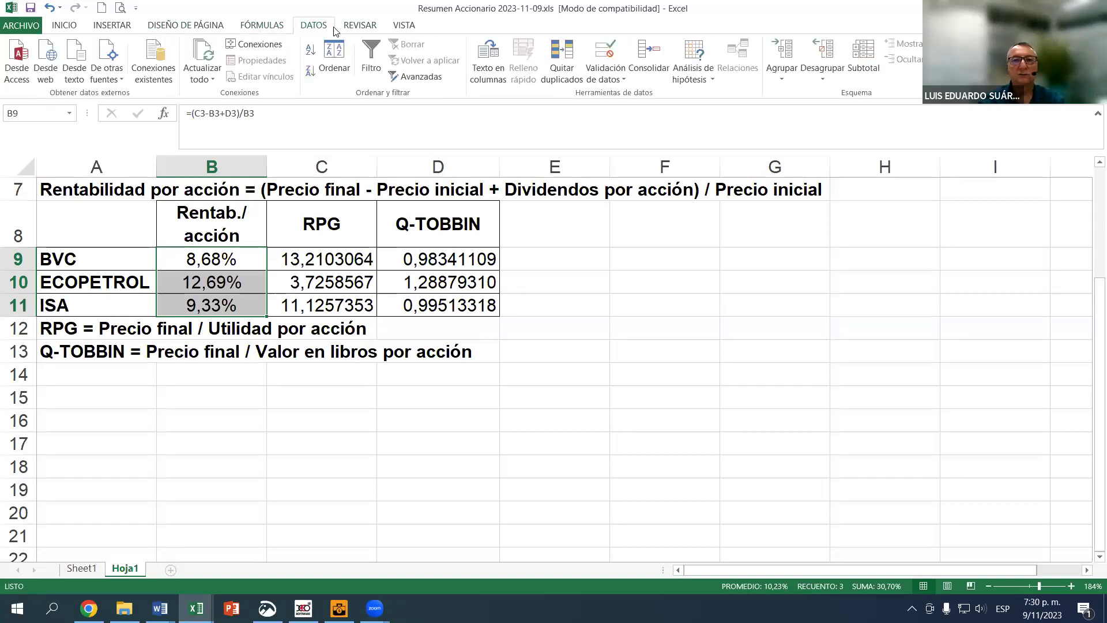
{"action": "left_click", "coordinate": [372, 28]}
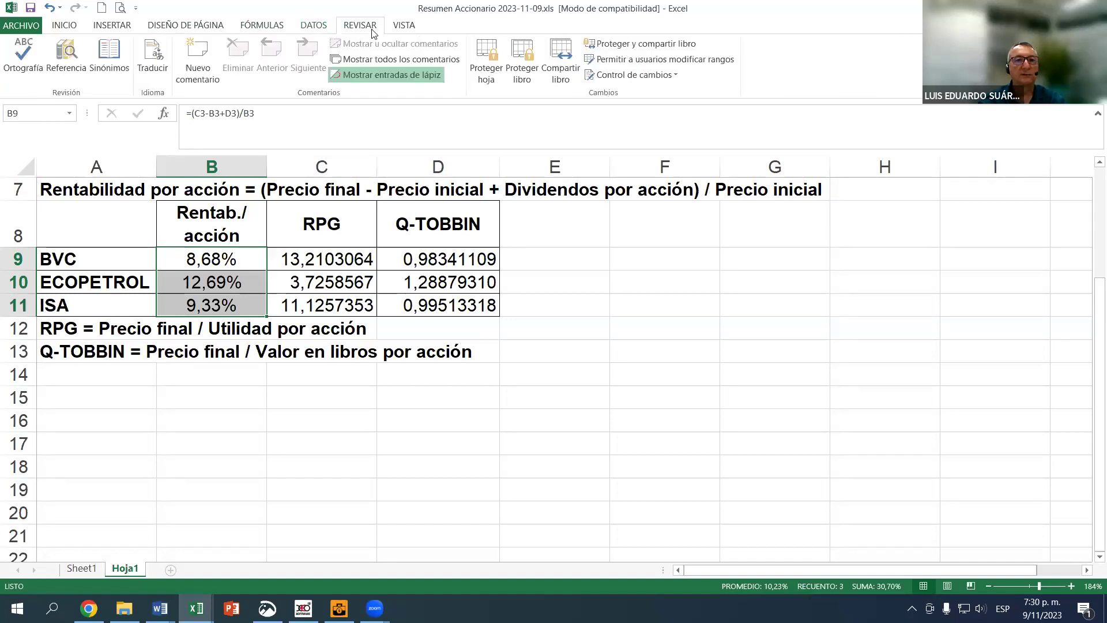
{"action": "left_click", "coordinate": [411, 29]}
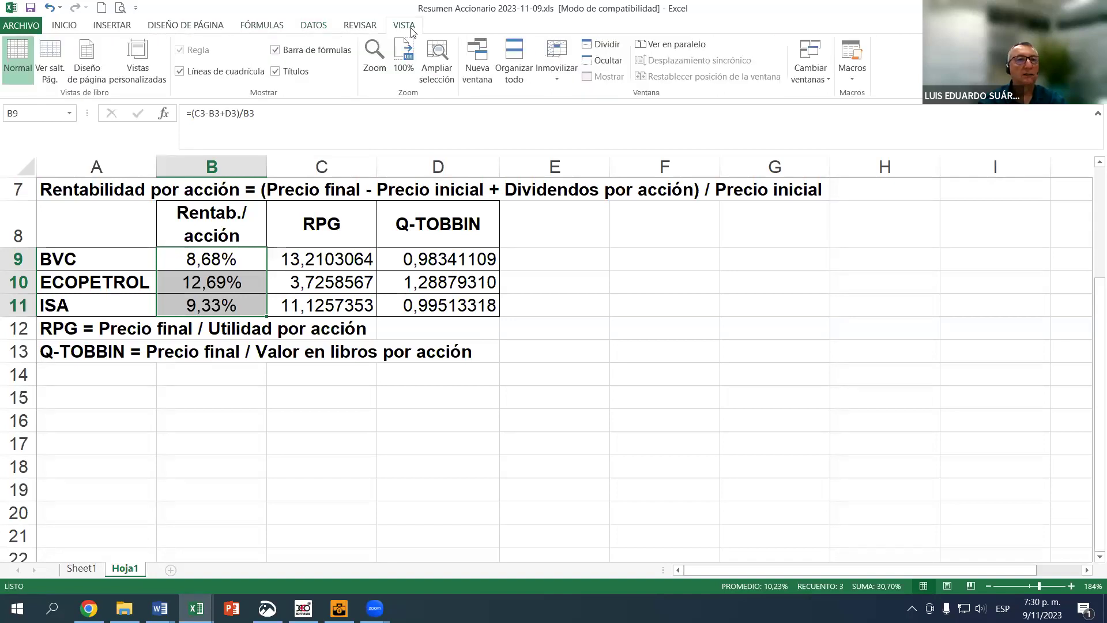
Apply the green-yellow-red conditional color scale to B9:B11, giving the highest return green and the lowest red, and check each cell
{"action": "left_click", "coordinate": [64, 26]}
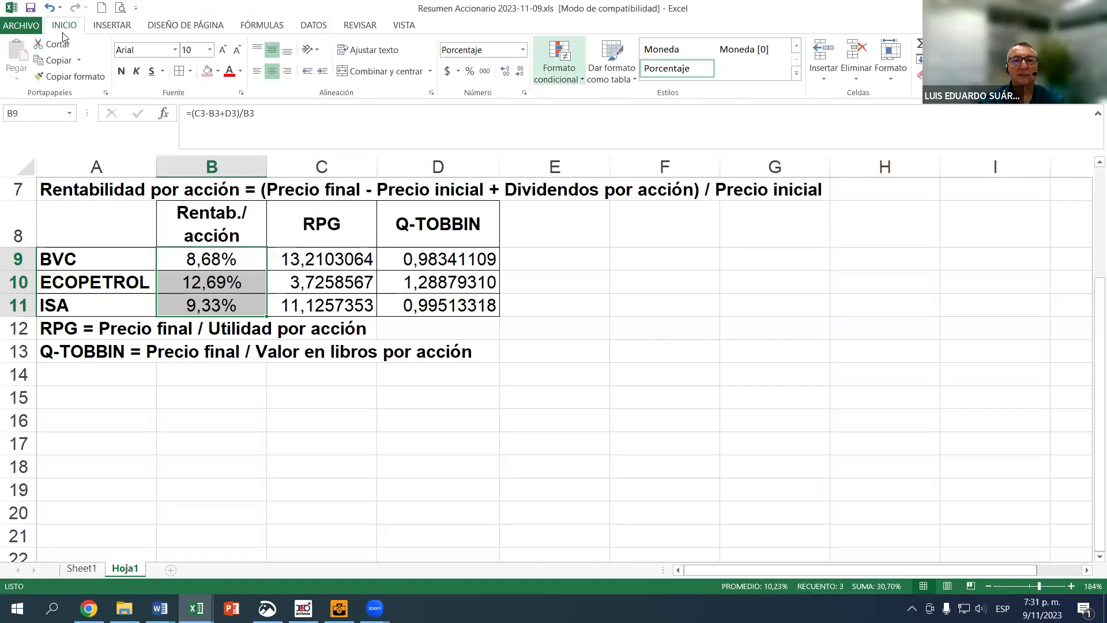
{"action": "left_click", "coordinate": [559, 63]}
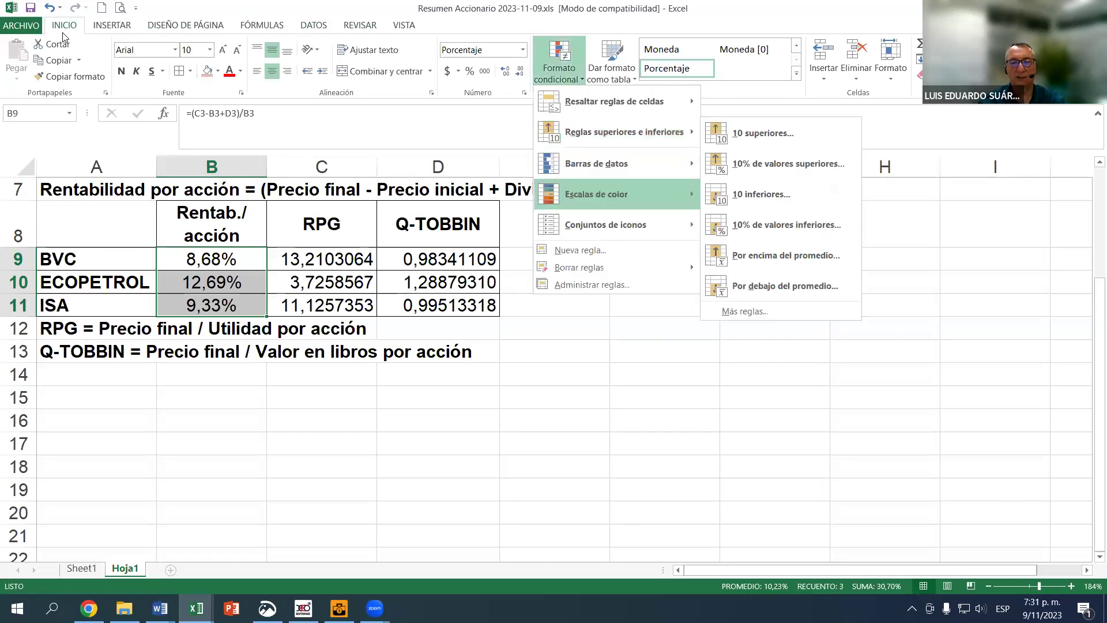
{"action": "mouse_move", "coordinate": [606, 195]}
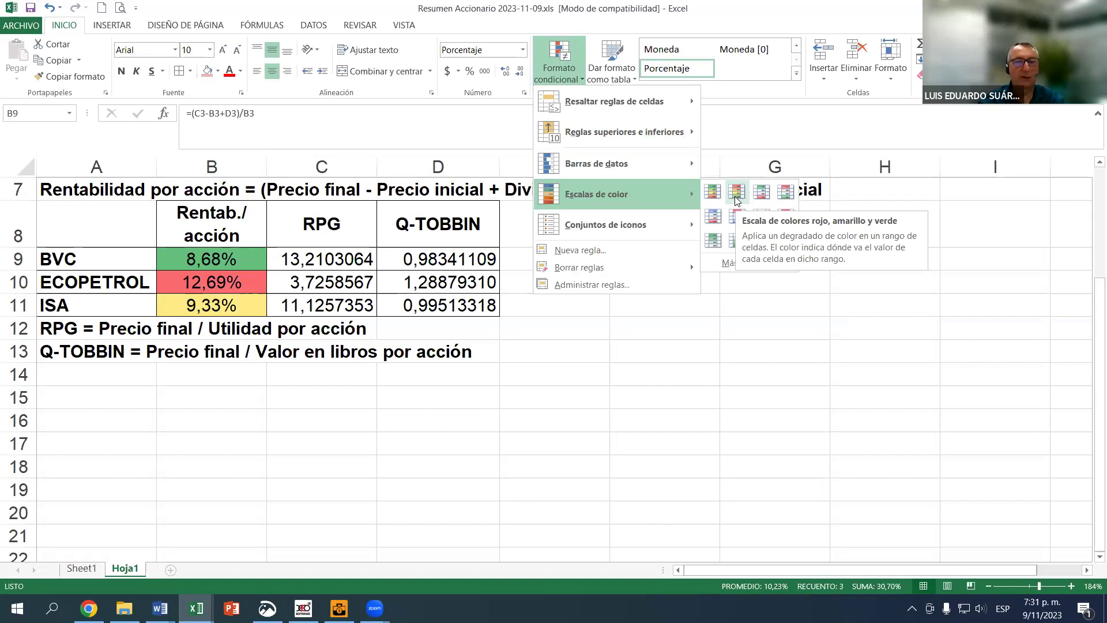
{"action": "left_click", "coordinate": [713, 192]}
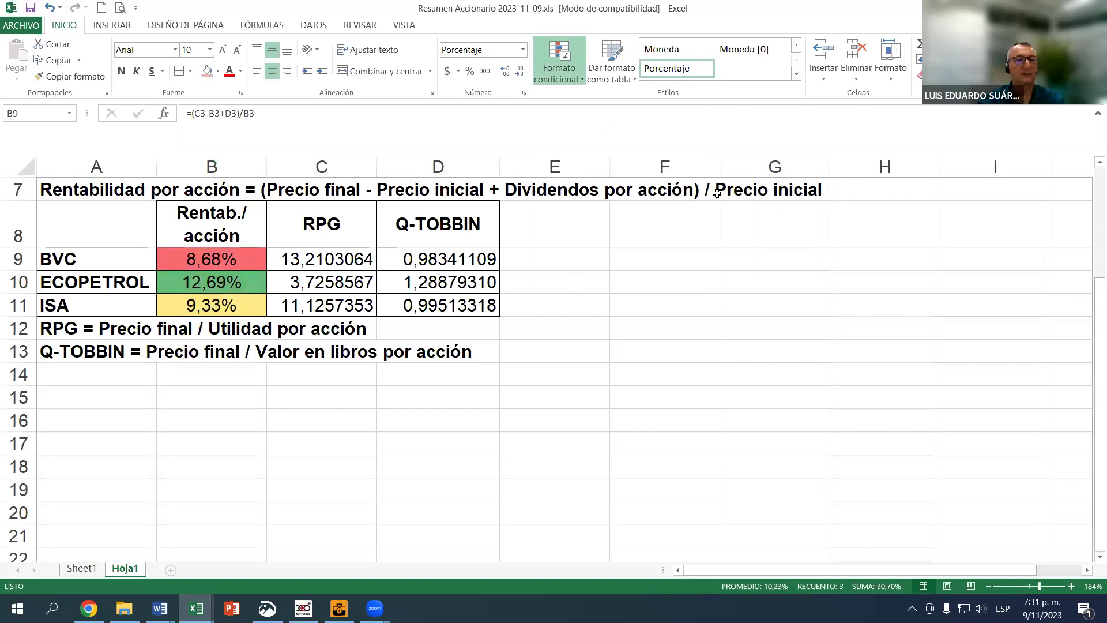
{"action": "left_click", "coordinate": [260, 259]}
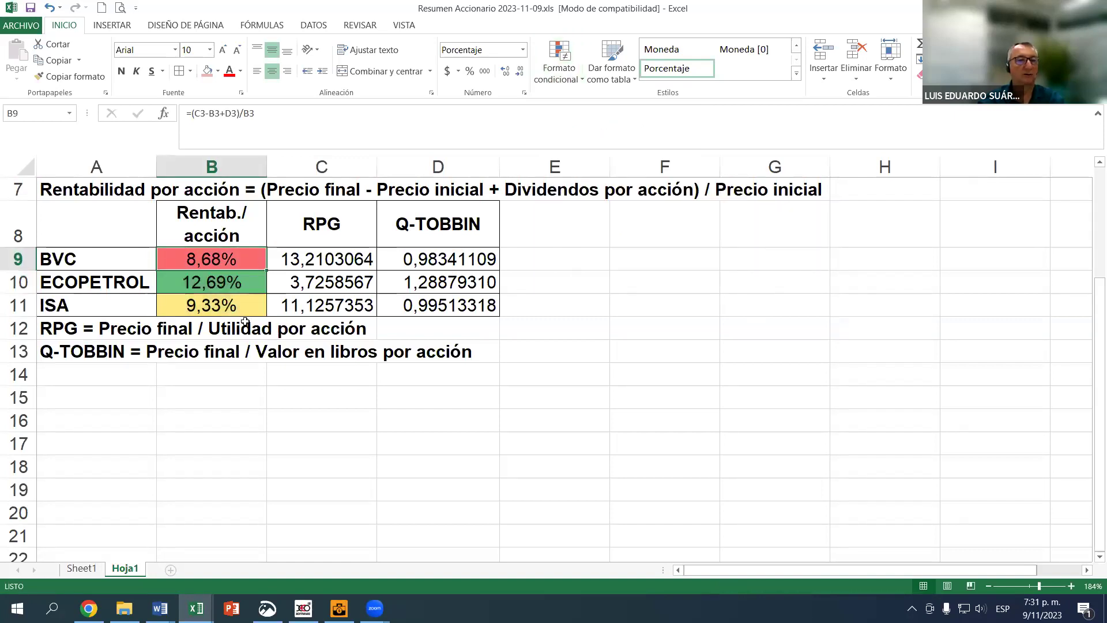
{"action": "left_click", "coordinate": [241, 283]}
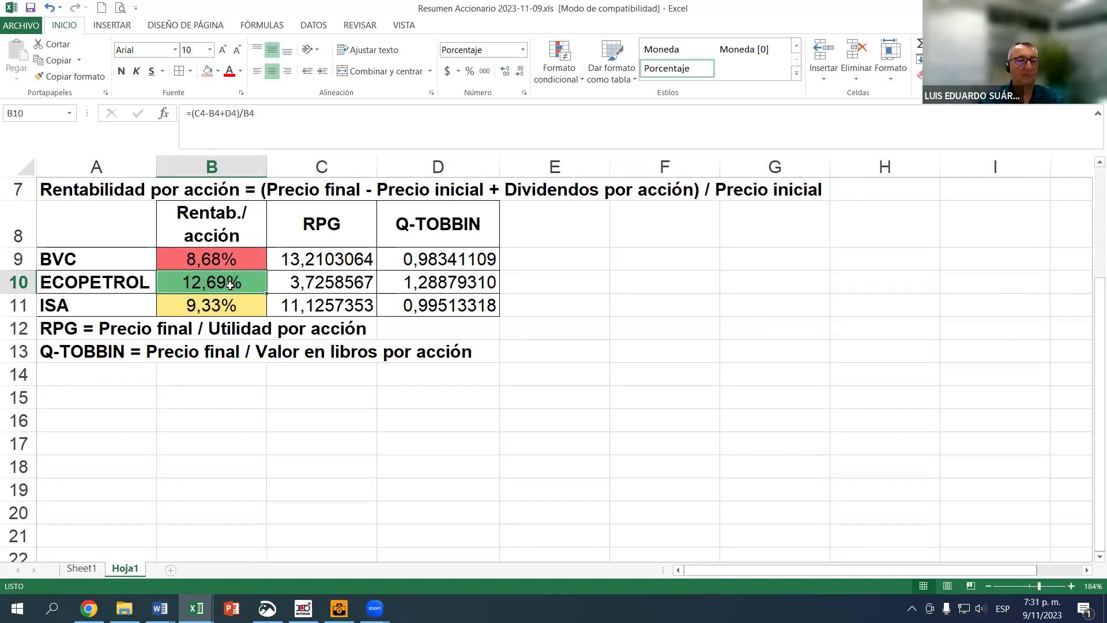
{"action": "left_click", "coordinate": [210, 310]}
{"action": "left_click", "coordinate": [211, 255]}
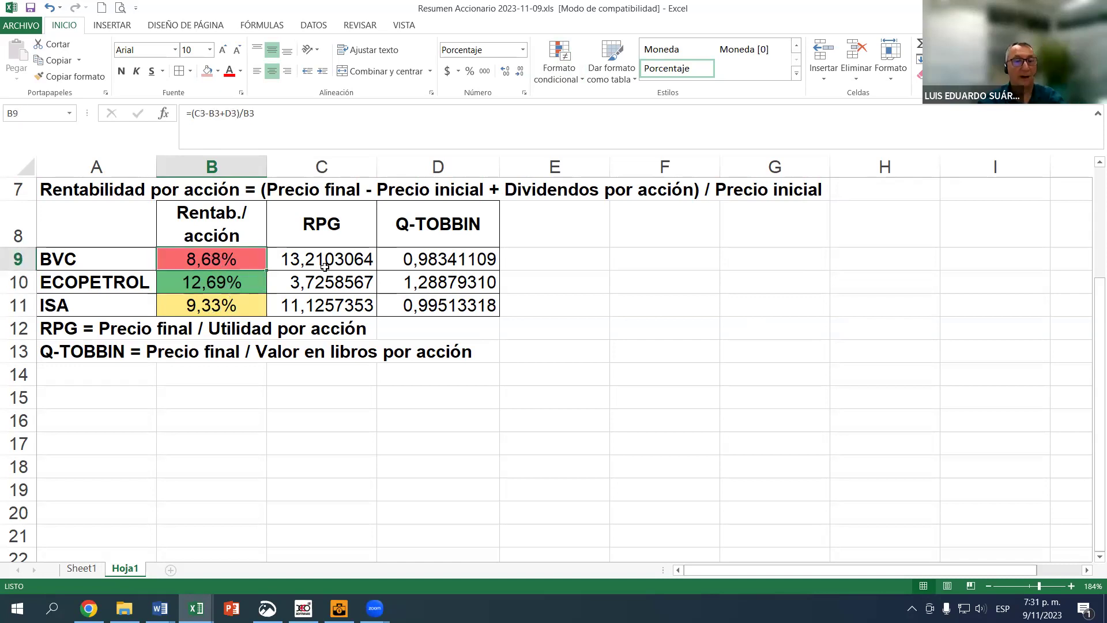
Apply the red-yellow-green conditional color scale to the RPG values in C9:C11, giving the lowest value green and the highest red
{"action": "left_click_drag", "start_coordinate": [324, 266], "coordinate": [323, 295]}
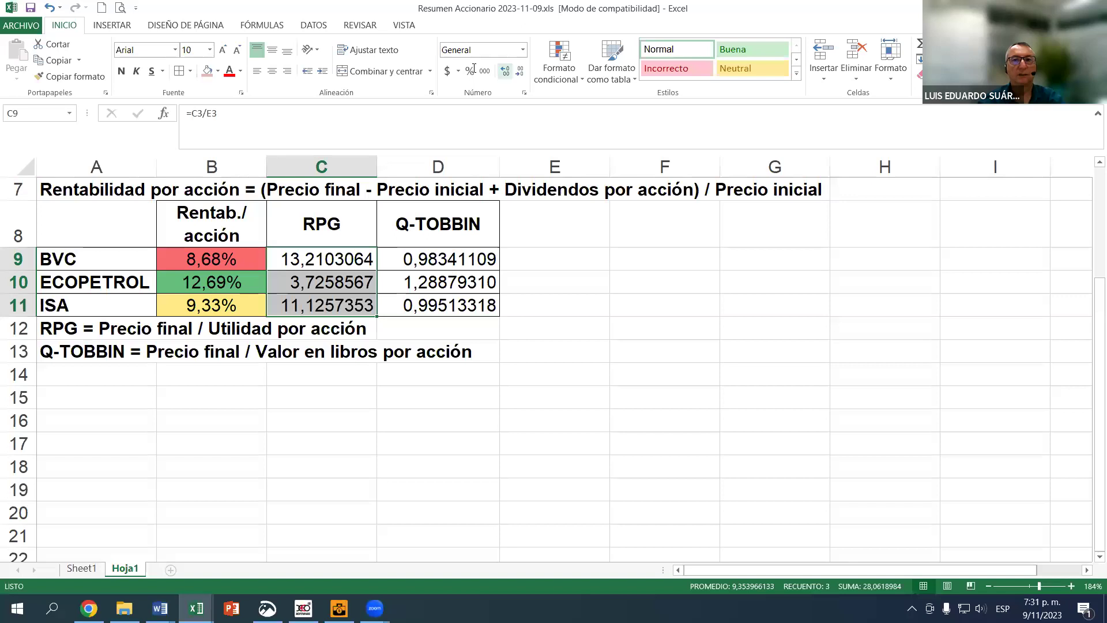
{"action": "left_click", "coordinate": [584, 75]}
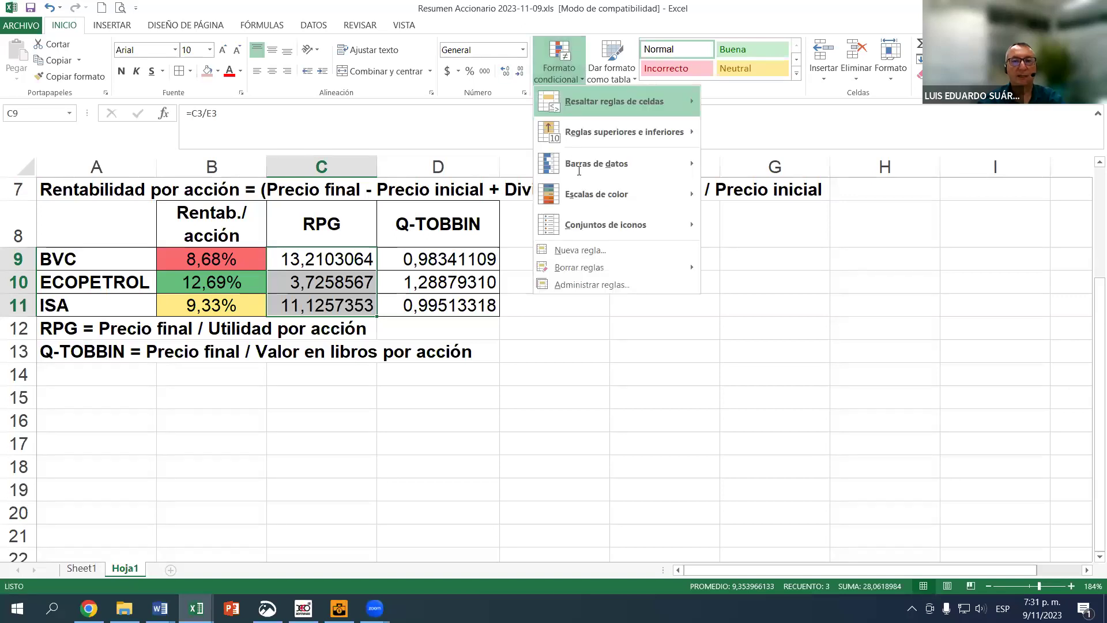
{"action": "mouse_move", "coordinate": [652, 186]}
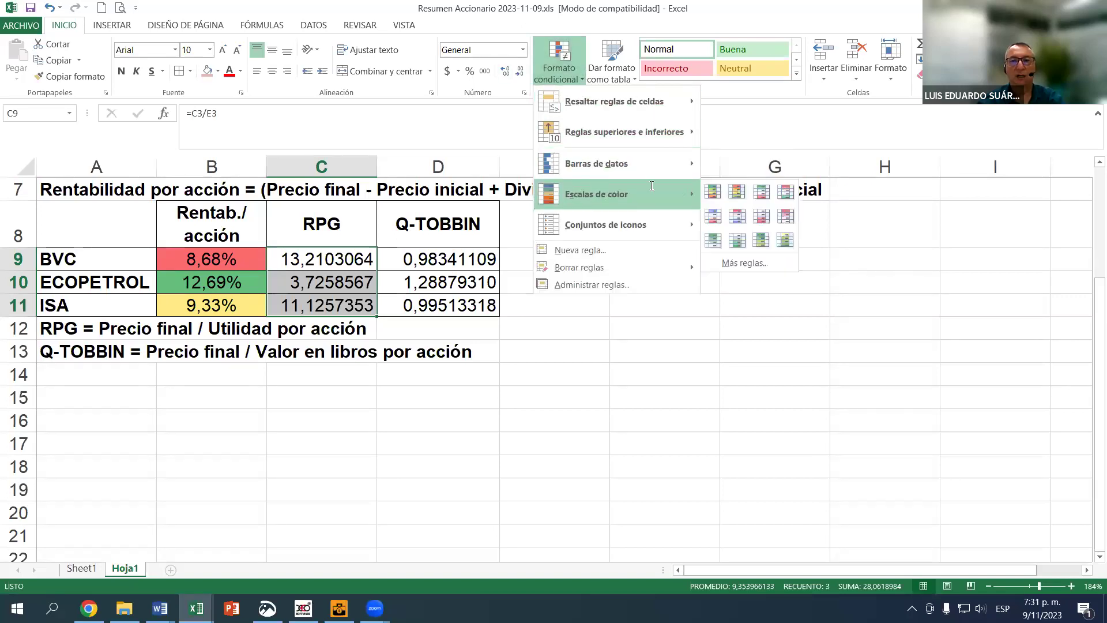
{"action": "left_click", "coordinate": [738, 192]}
{"action": "left_click", "coordinate": [324, 290]}
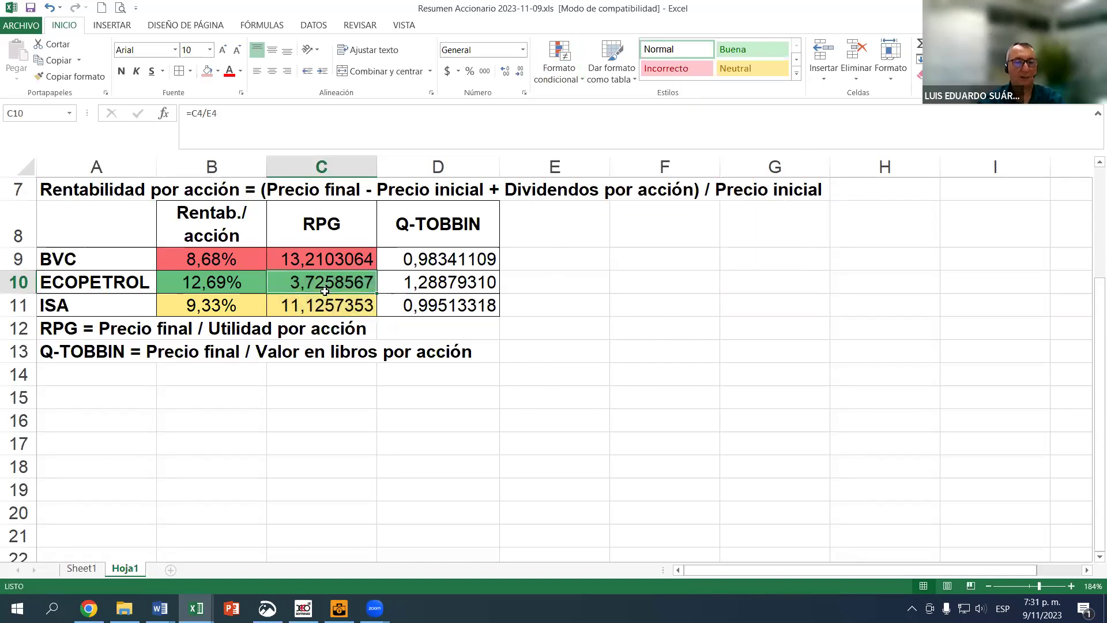
{"action": "left_click", "coordinate": [313, 309]}
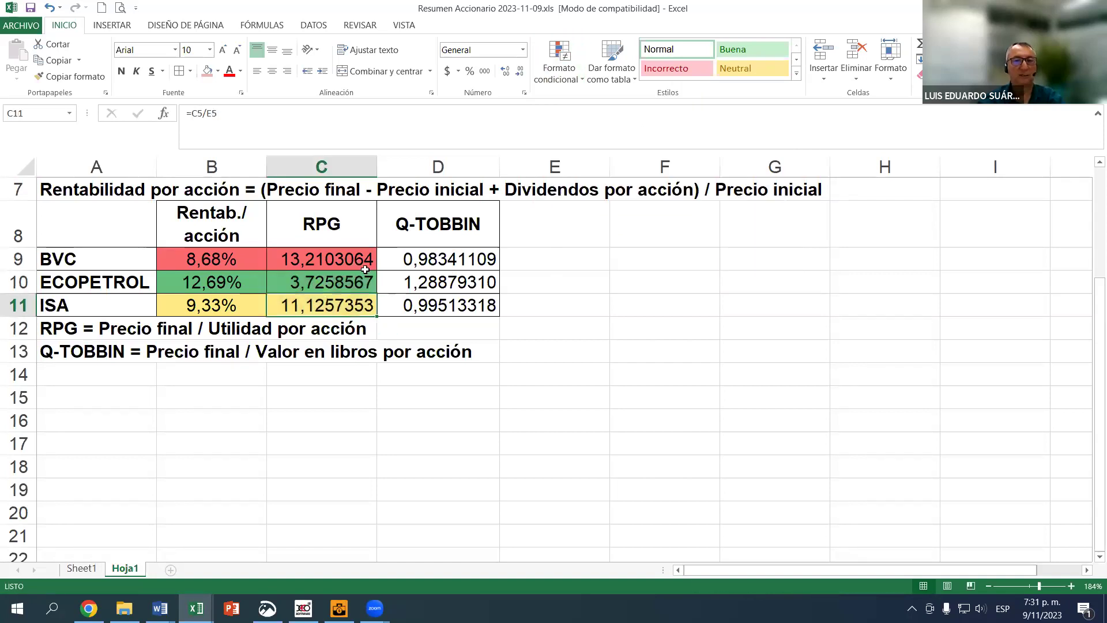
Apply the red-yellow-green conditional color scale to the Q-TOBBIN values in D9:D11, giving the lowest value green
{"action": "left_click_drag", "start_coordinate": [444, 259], "coordinate": [445, 302]}
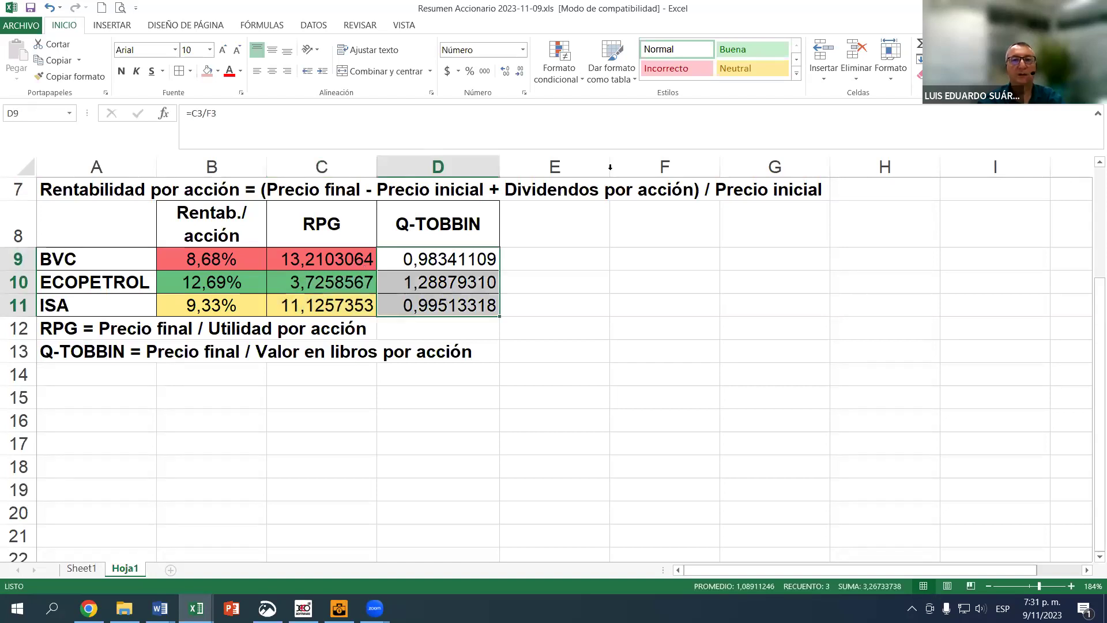
{"action": "key", "text": "alt+o"}
{"action": "key", "text": "l"}
{"action": "key", "text": "Right"}
{"action": "key", "text": "Right"}
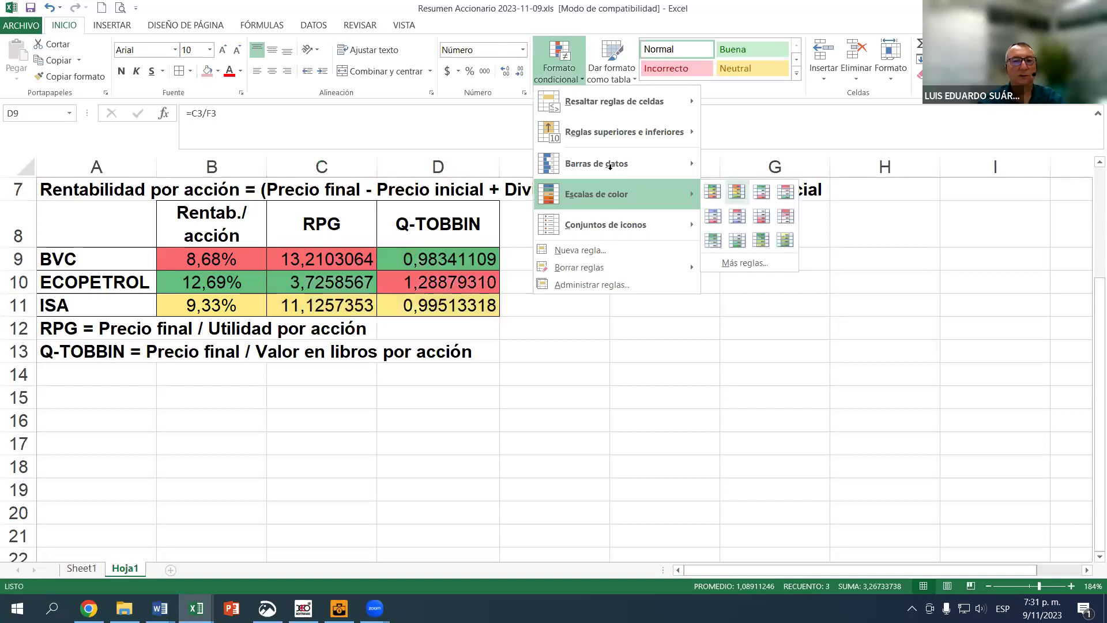
{"action": "key", "text": "Return"}
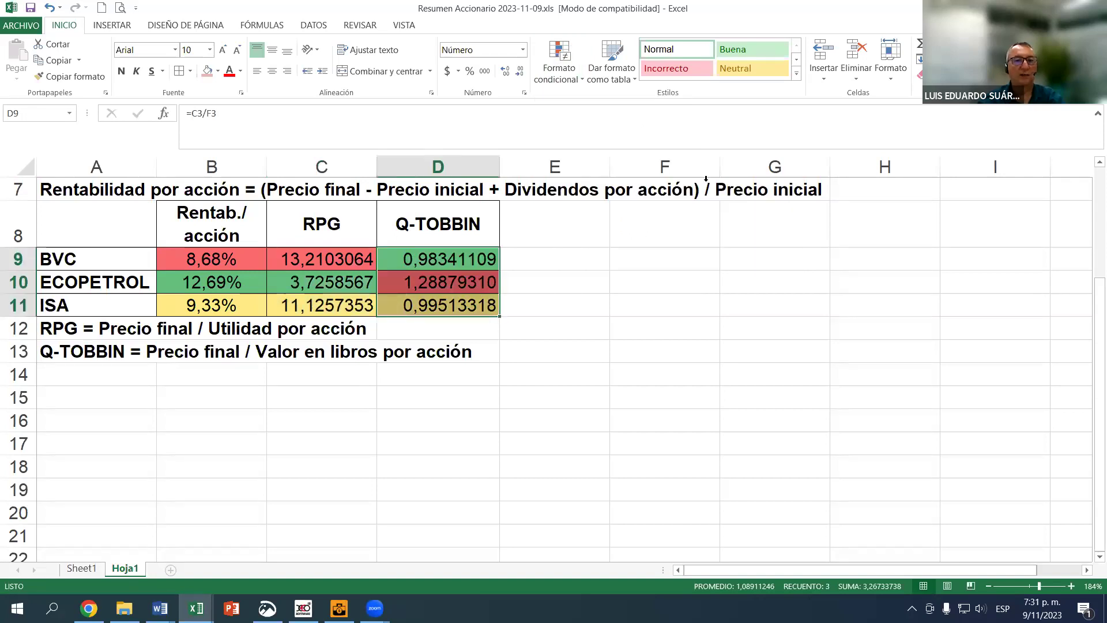
Replace the Q-TOBBIN coloring in D9:D11 with the green-yellow-red conditional color scale, giving the highest value green and the lowest red
{"action": "key", "text": "Right"}
{"action": "left_click_drag", "start_coordinate": [459, 259], "coordinate": [460, 296]}
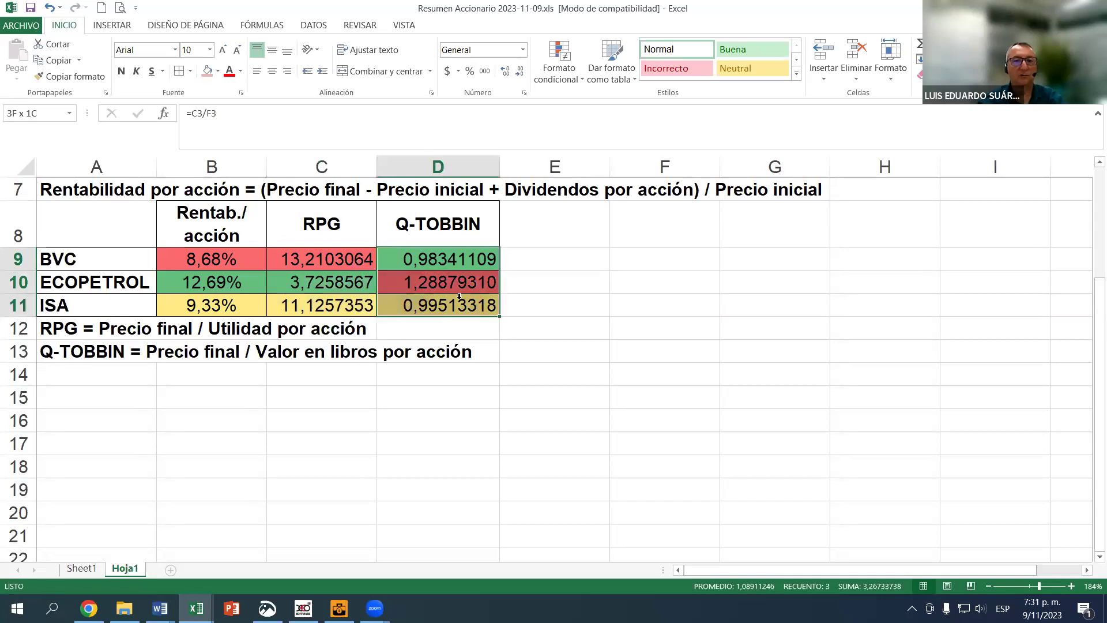
{"action": "left_click_drag", "start_coordinate": [528, 192], "coordinate": [528, 192]}
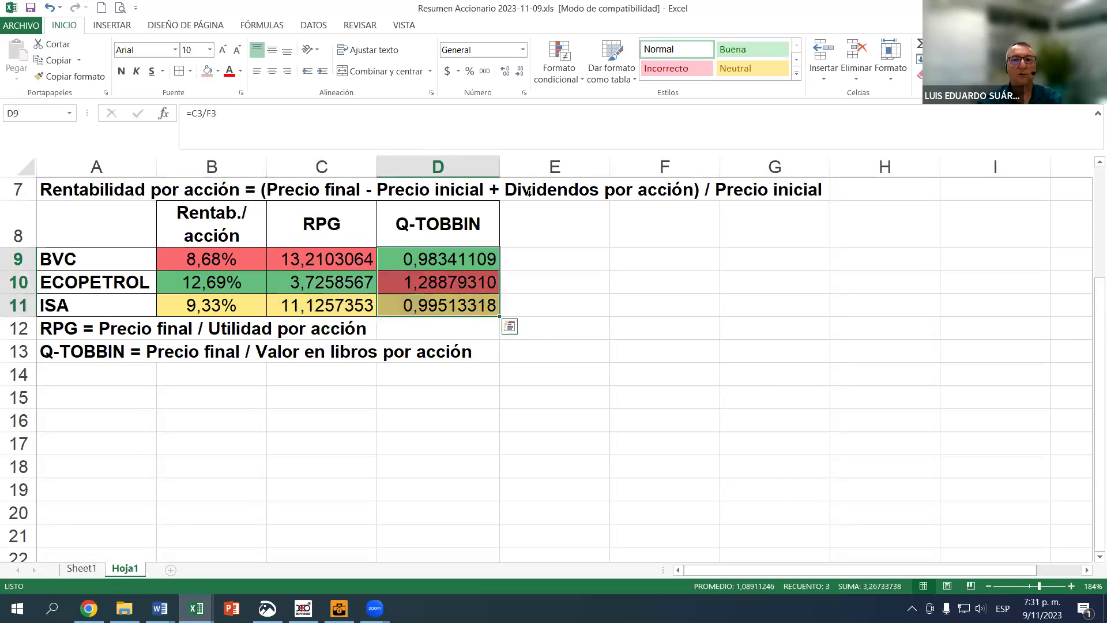
{"action": "left_click", "coordinate": [582, 81]}
{"action": "mouse_move", "coordinate": [685, 194]}
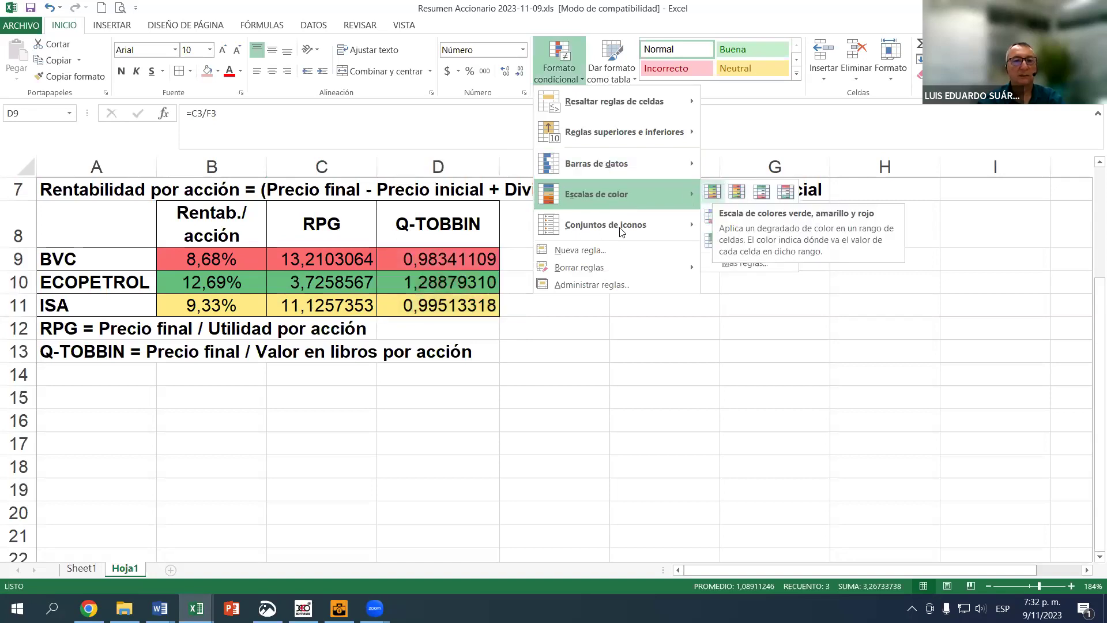
{"action": "mouse_move", "coordinate": [671, 195]}
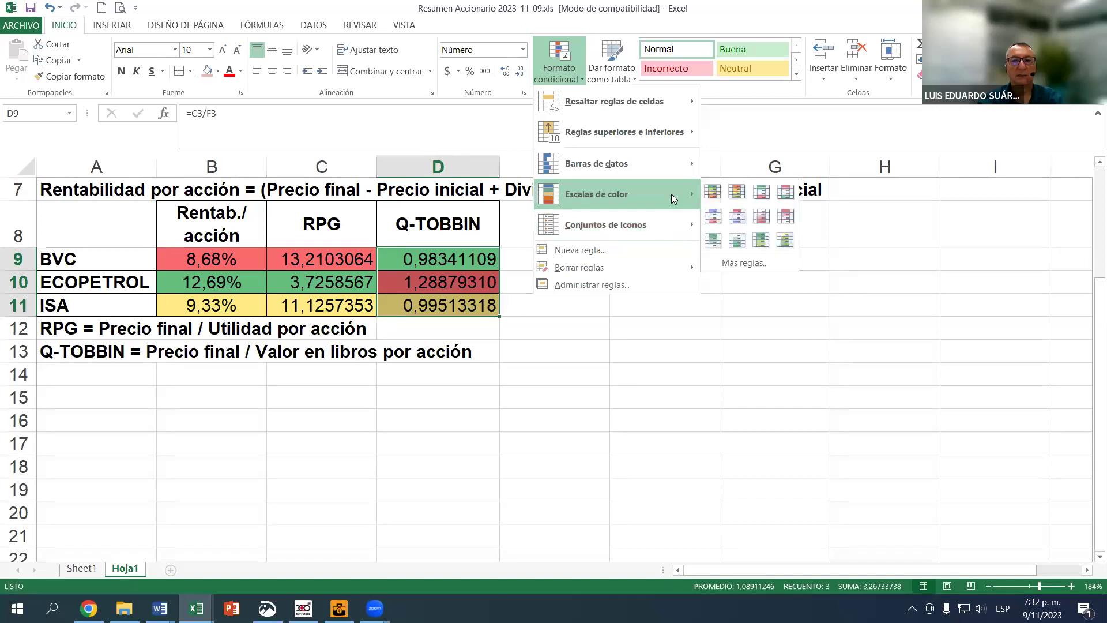
{"action": "left_click", "coordinate": [713, 190]}
{"action": "left_click", "coordinate": [571, 324]}
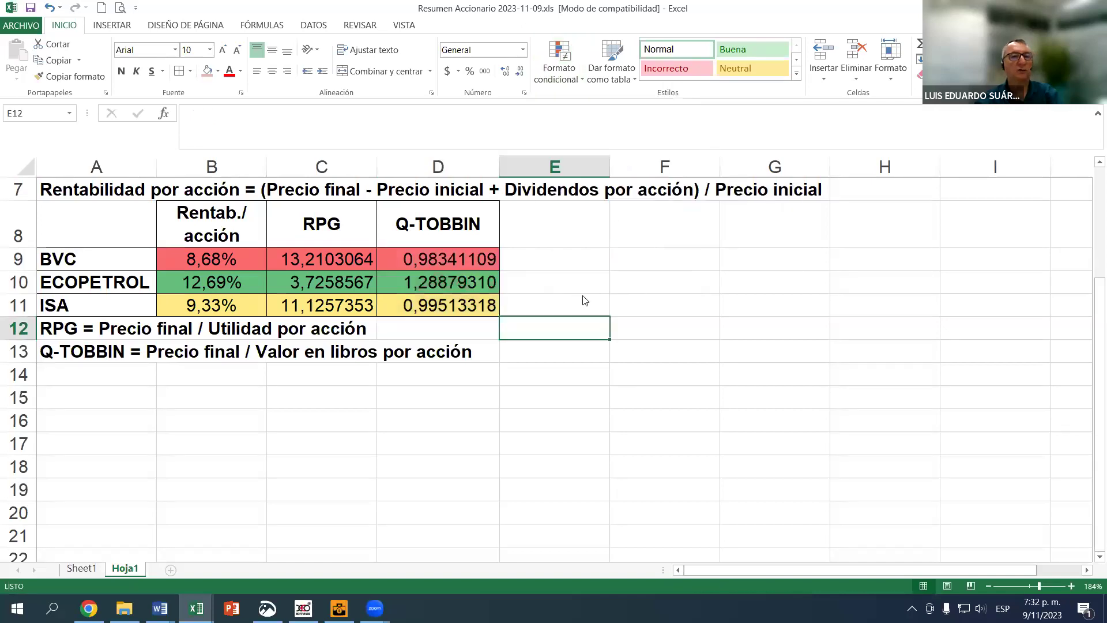
Examine the return, RPG and Q-TOBBIN cells of ECOPETROL and ISA to compare their traffic-light colors
{"action": "key", "text": "Up"}
{"action": "key", "text": "Up"}
{"action": "key", "text": "Up"}
{"action": "scroll", "coordinate": [570, 305], "scroll_direction": "down", "scroll_amount": 1}
{"action": "scroll", "coordinate": [571, 305], "scroll_direction": "up", "scroll_amount": 1}
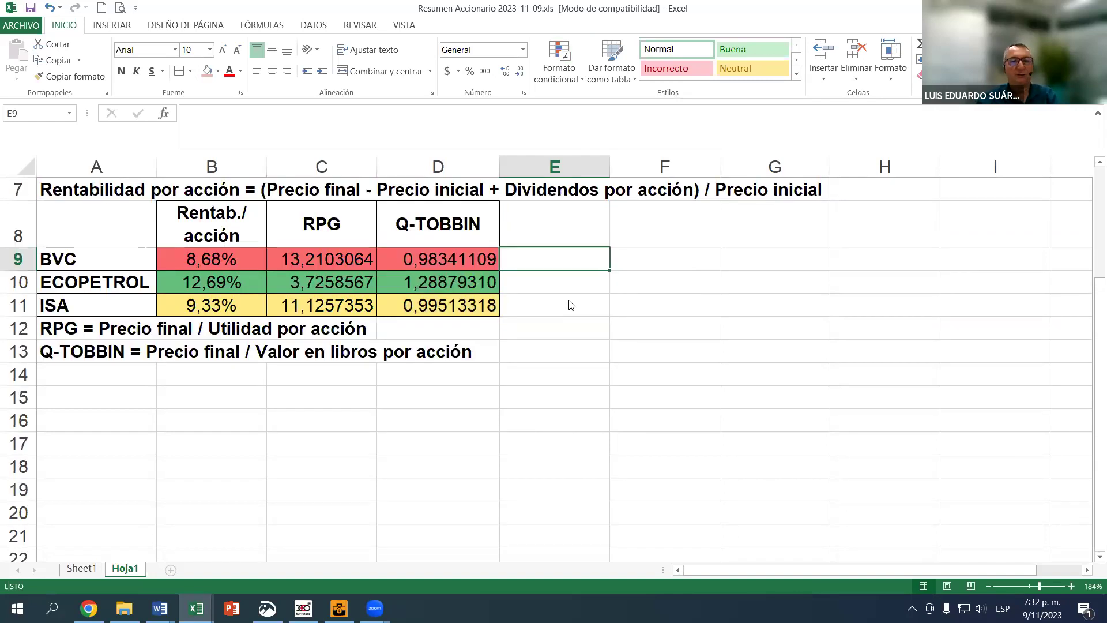
{"action": "left_click", "coordinate": [247, 287]}
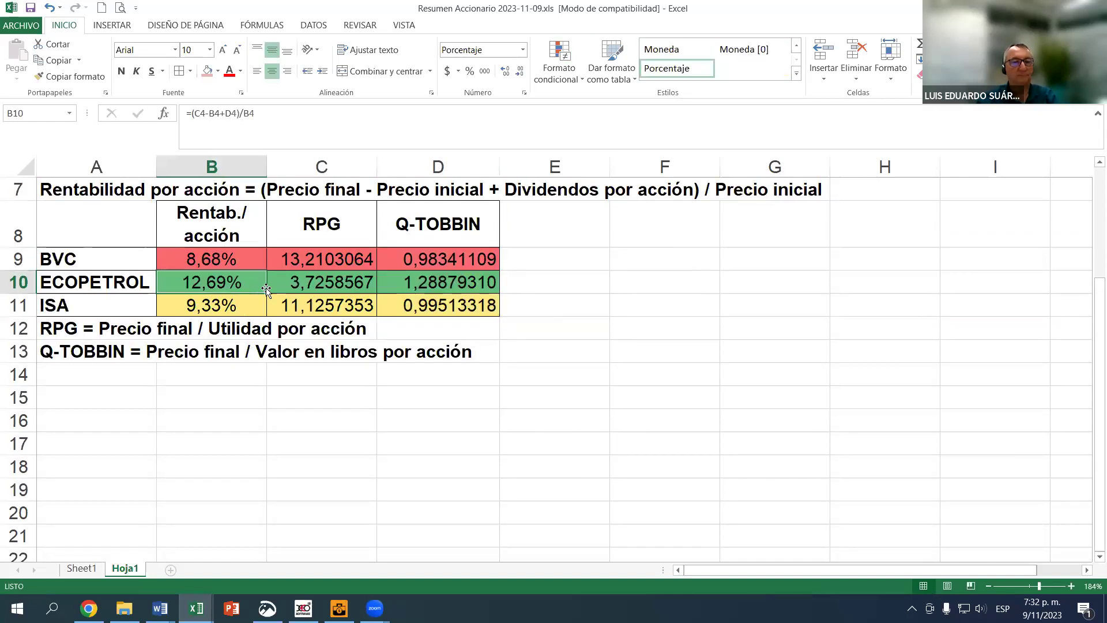
{"action": "left_click", "coordinate": [306, 279]}
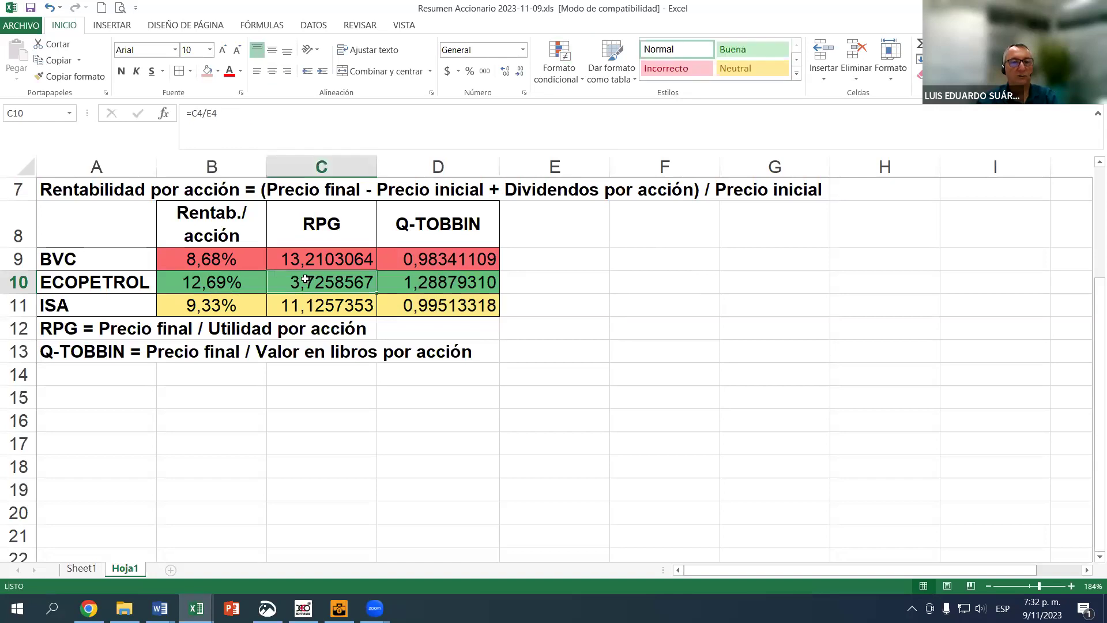
{"action": "left_click", "coordinate": [409, 282]}
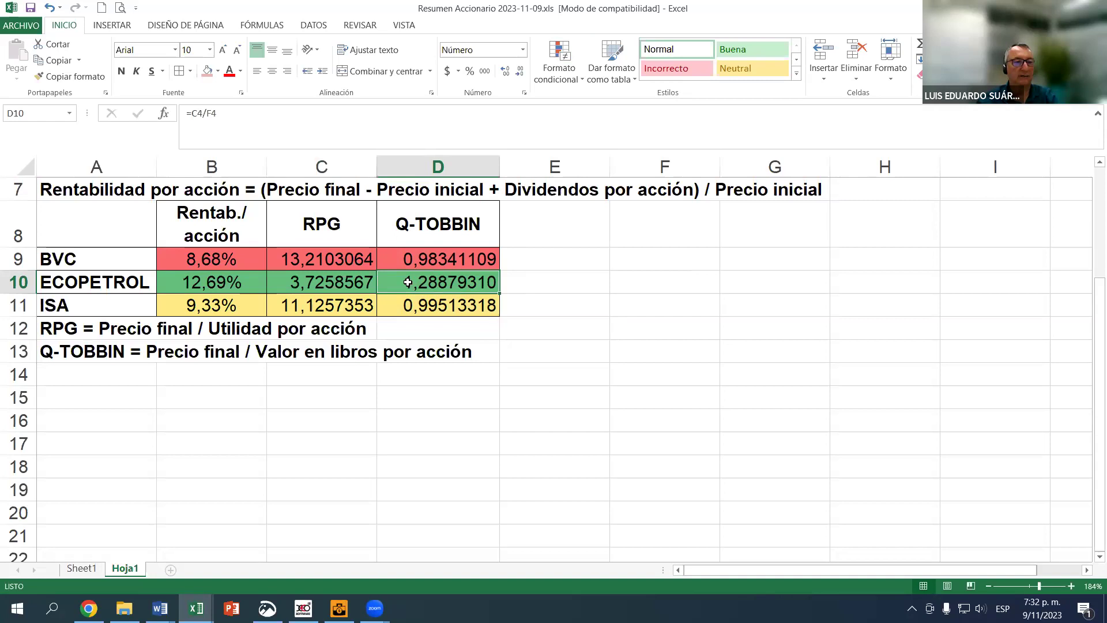
{"action": "left_click", "coordinate": [226, 298]}
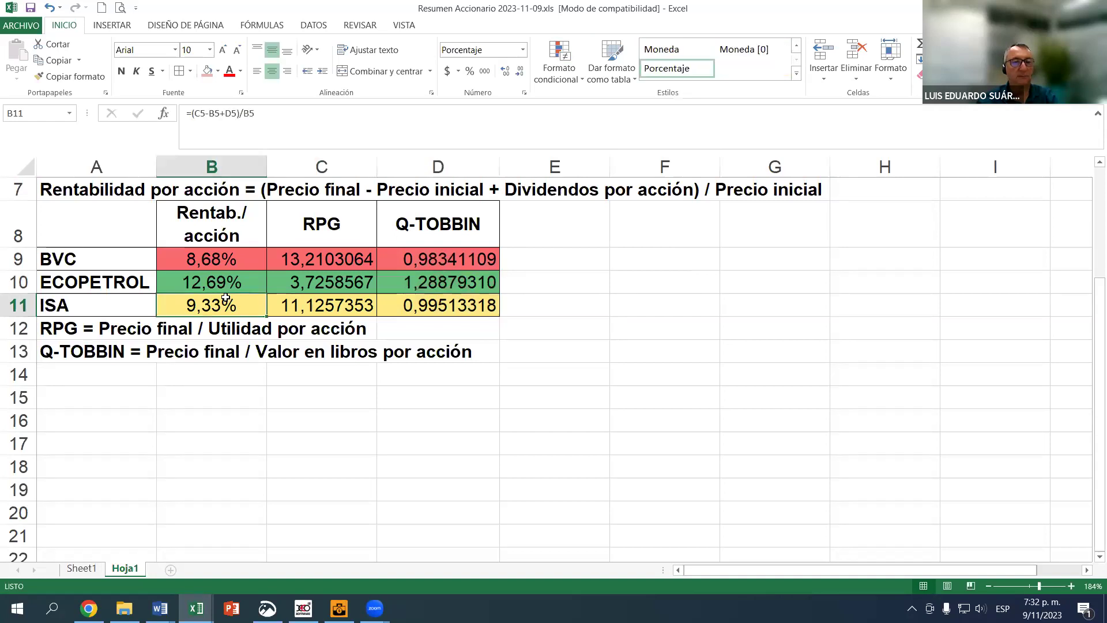
{"action": "left_click", "coordinate": [316, 306]}
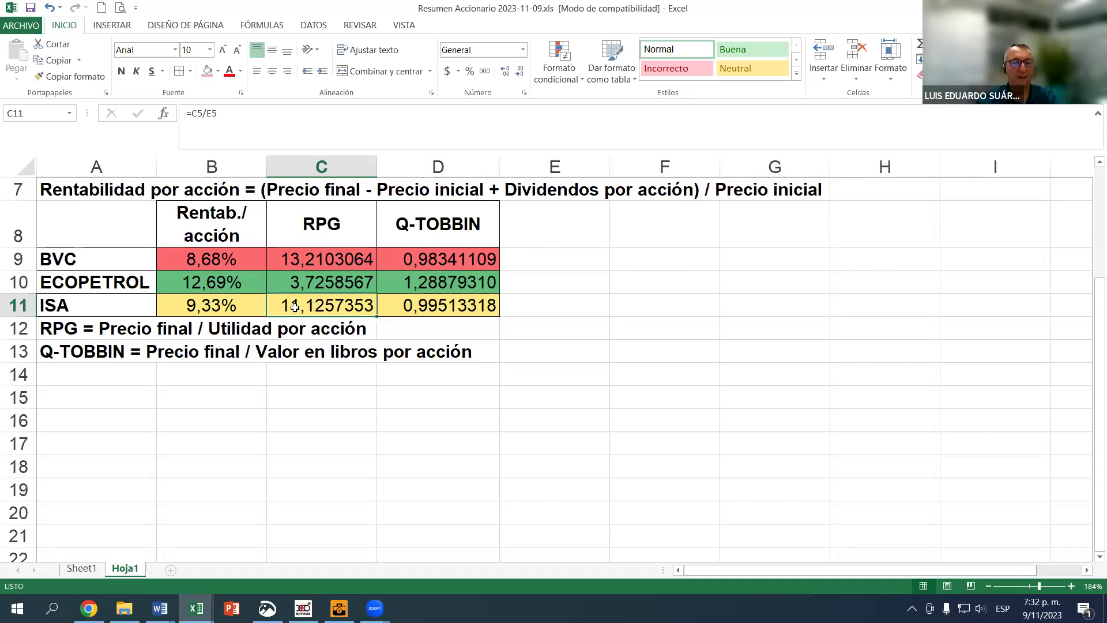
{"action": "left_click", "coordinate": [418, 305]}
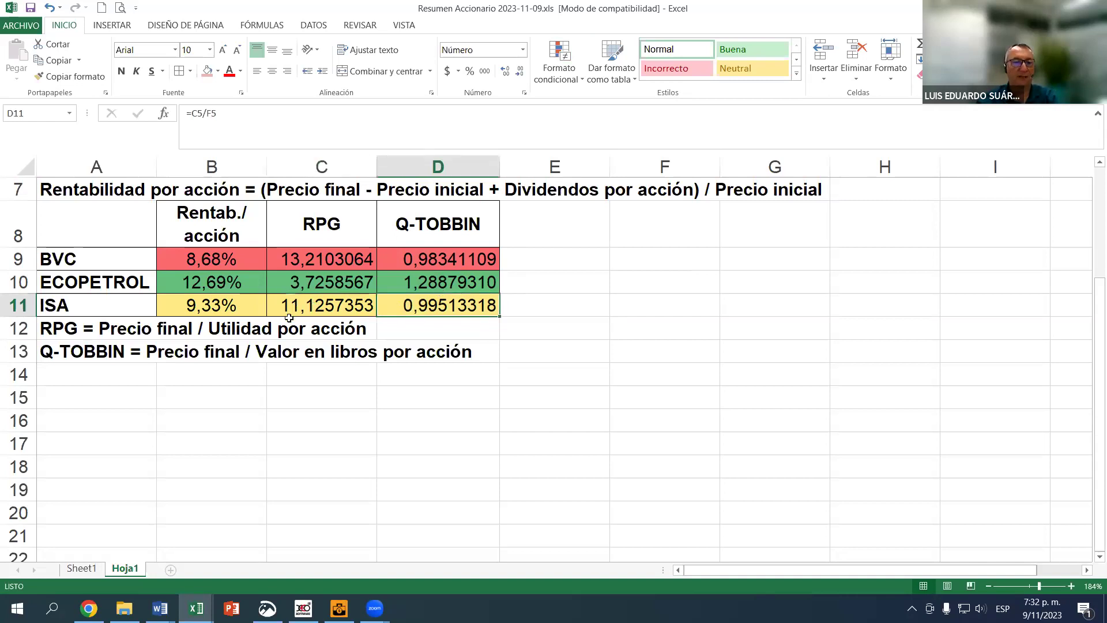
Check ISA's final price against its book value per share, and compare the Q-TOBBIN values of ISA and BVC
{"action": "scroll", "coordinate": [443, 331], "scroll_direction": "up", "scroll_amount": 2}
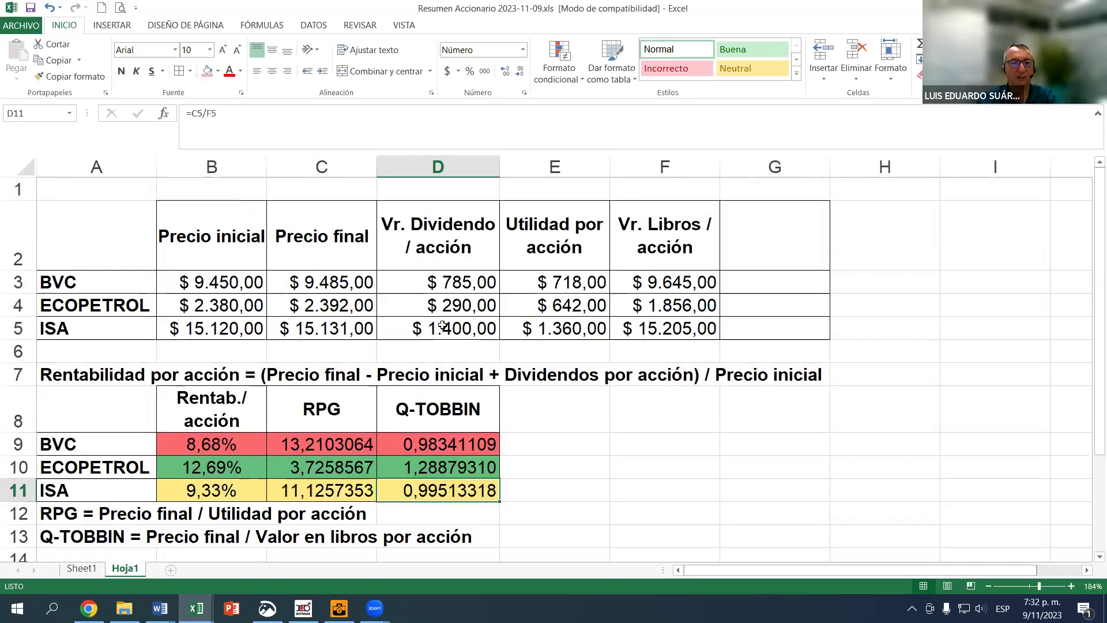
{"action": "left_click", "coordinate": [312, 328]}
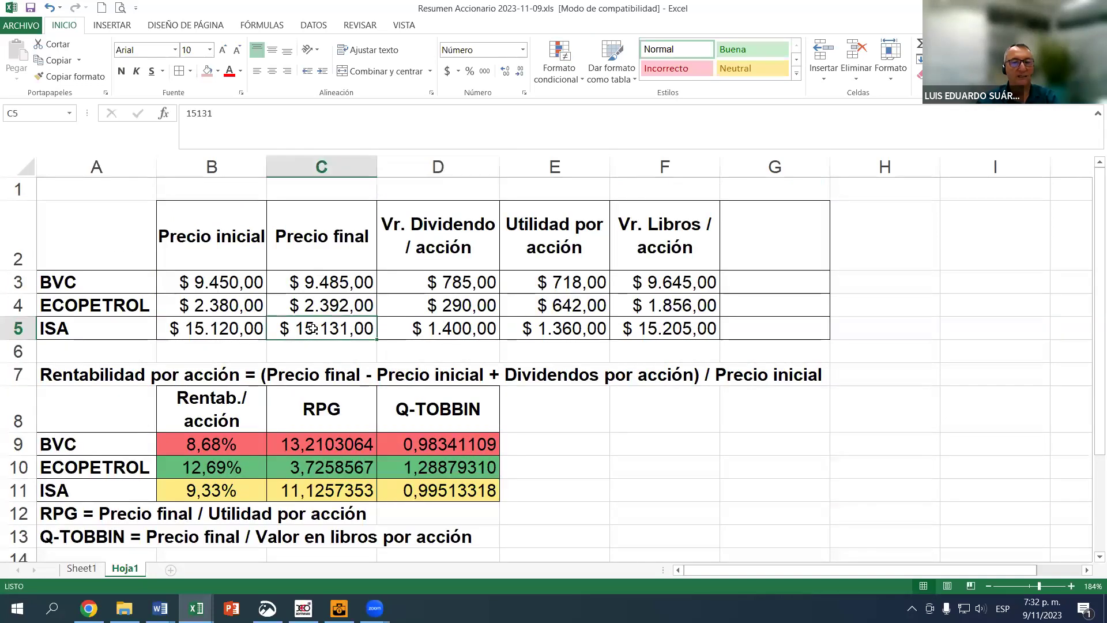
{"action": "left_click", "coordinate": [698, 324]}
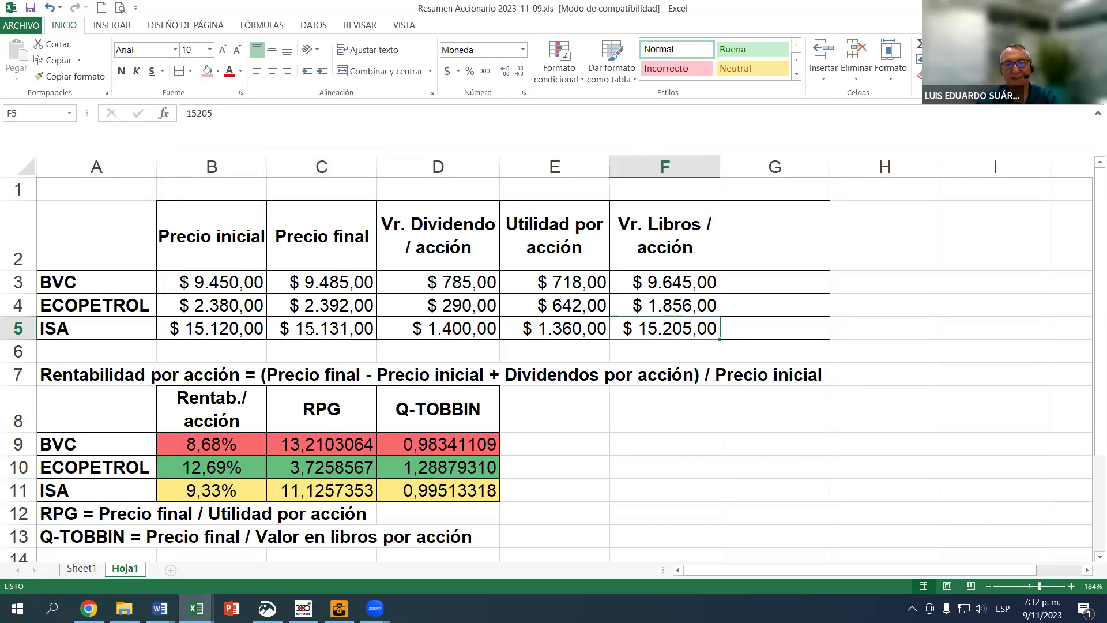
{"action": "left_click", "coordinate": [348, 330]}
{"action": "scroll", "coordinate": [423, 340], "scroll_direction": "down", "scroll_amount": 2}
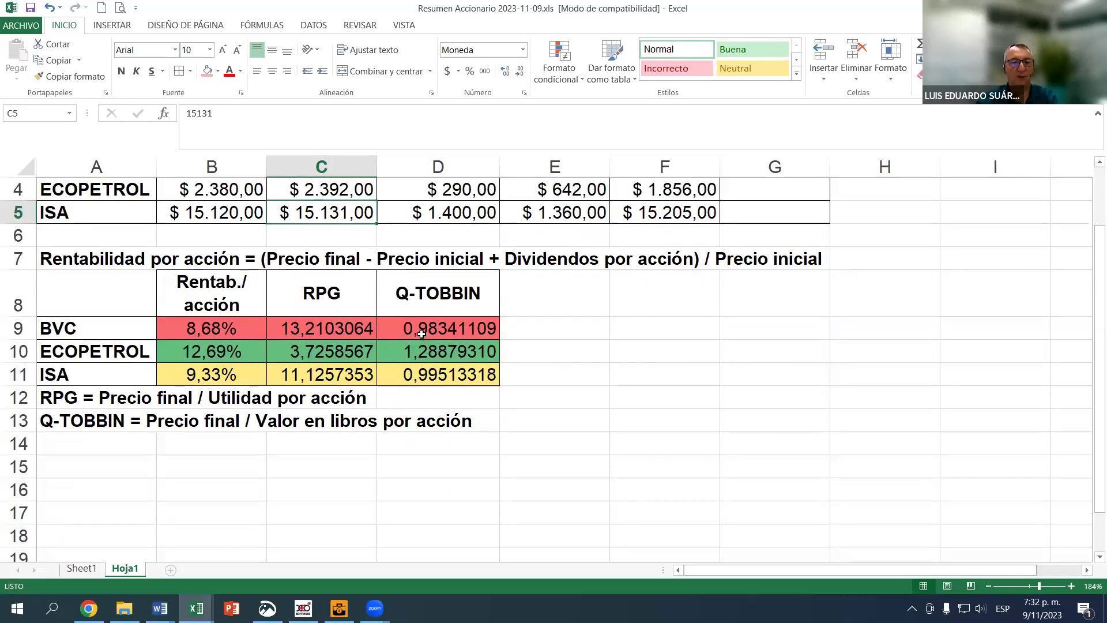
{"action": "left_click", "coordinate": [431, 308]}
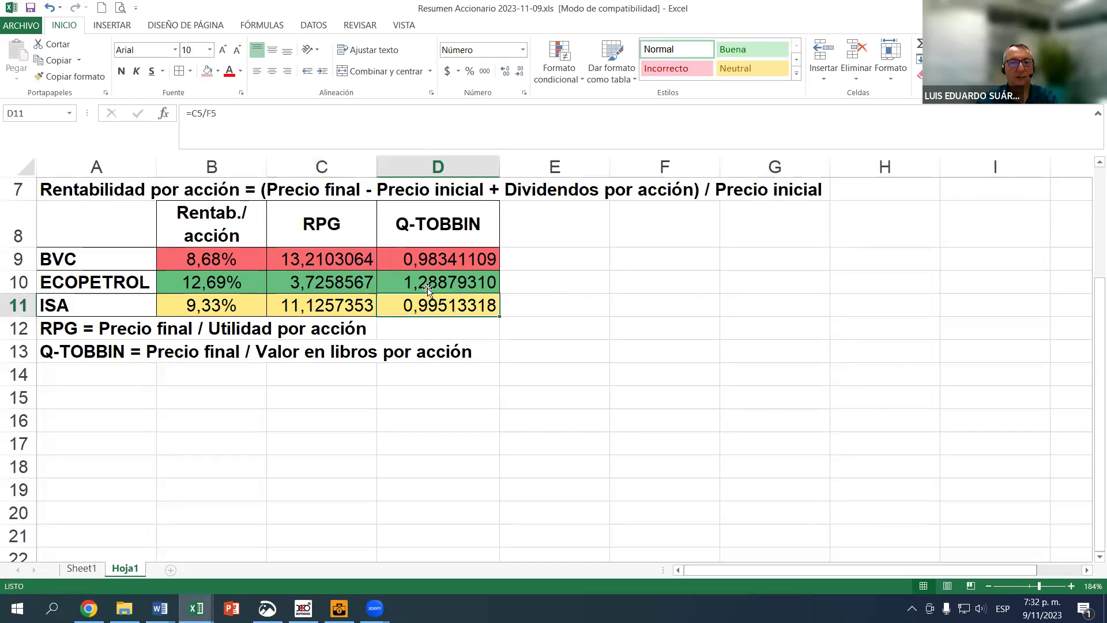
{"action": "left_click", "coordinate": [430, 259]}
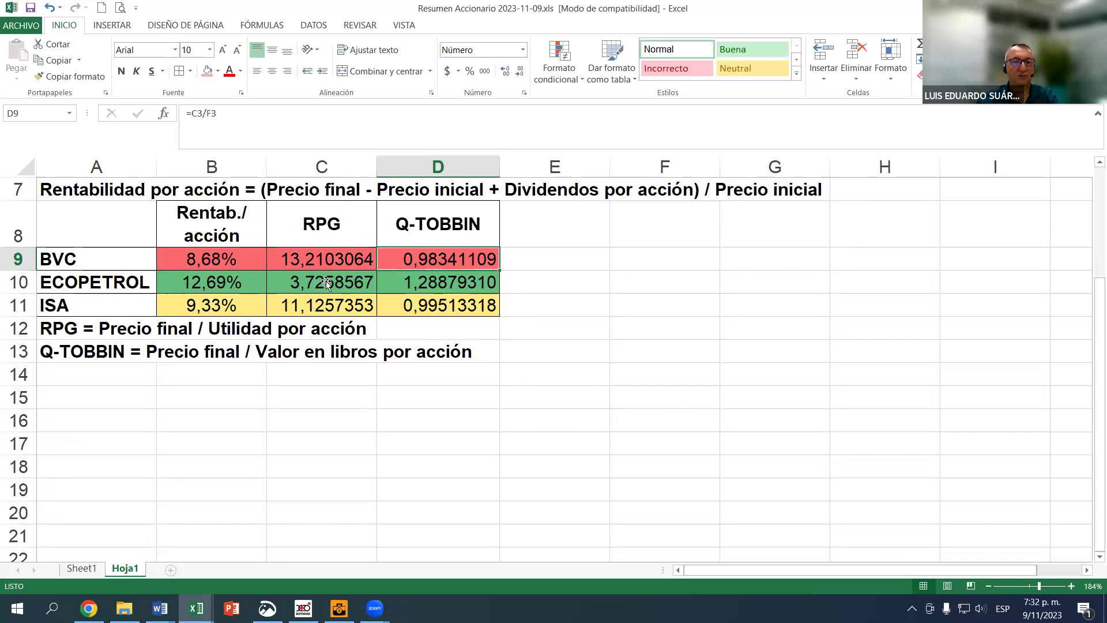
Review ECOPETROL's return per share and compare the RPG values of BVC and ECOPETROL, along with the source share data
{"action": "left_click", "coordinate": [233, 288]}
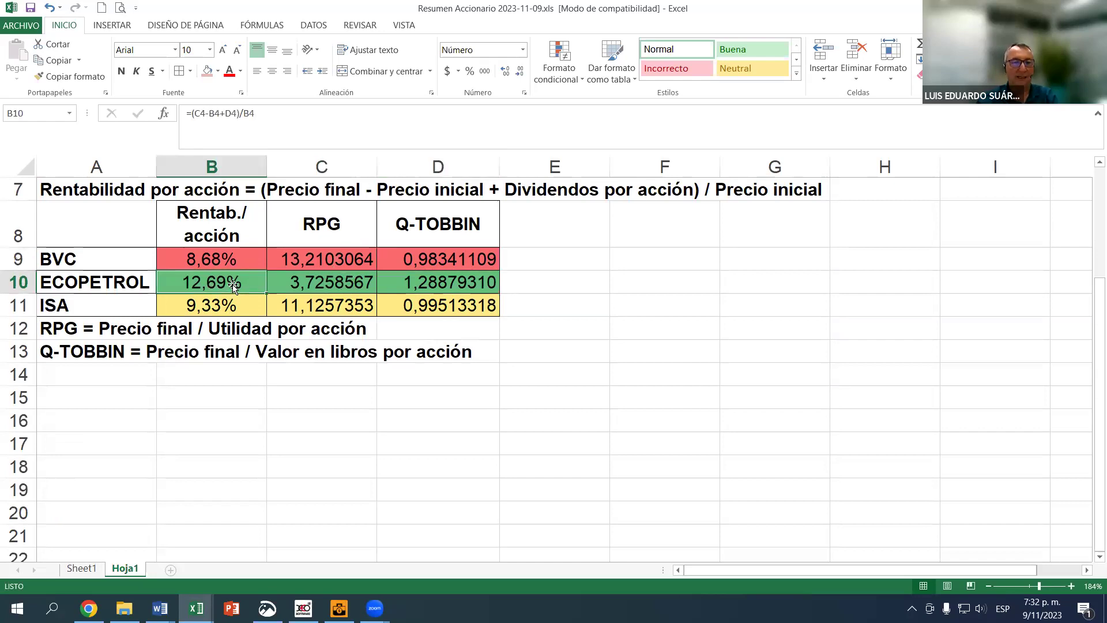
{"action": "left_click", "coordinate": [316, 261]}
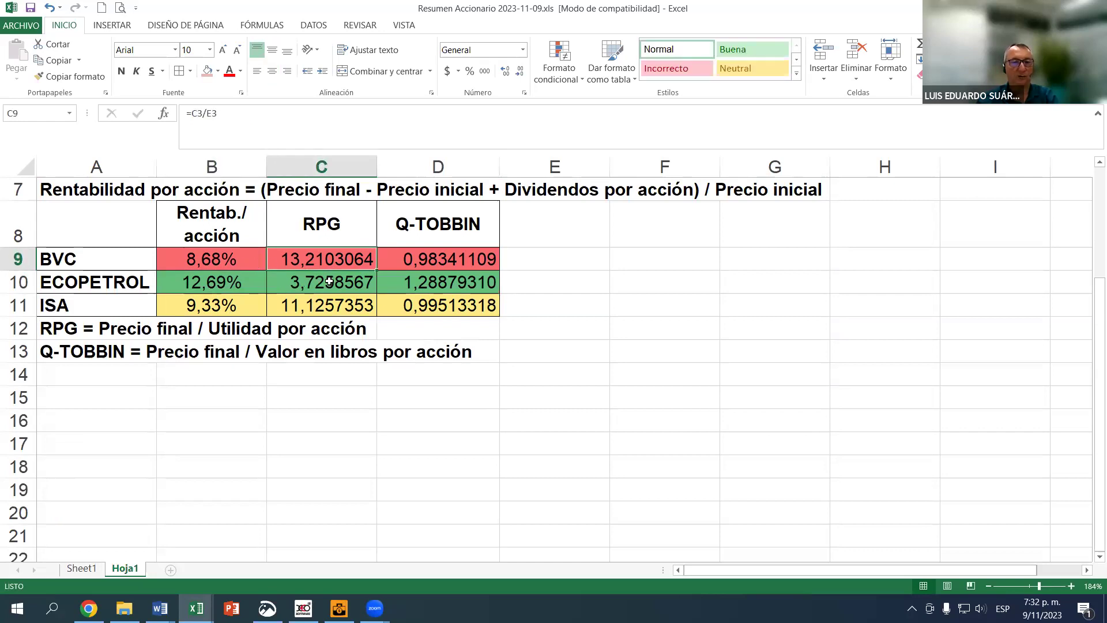
{"action": "left_click", "coordinate": [307, 284]}
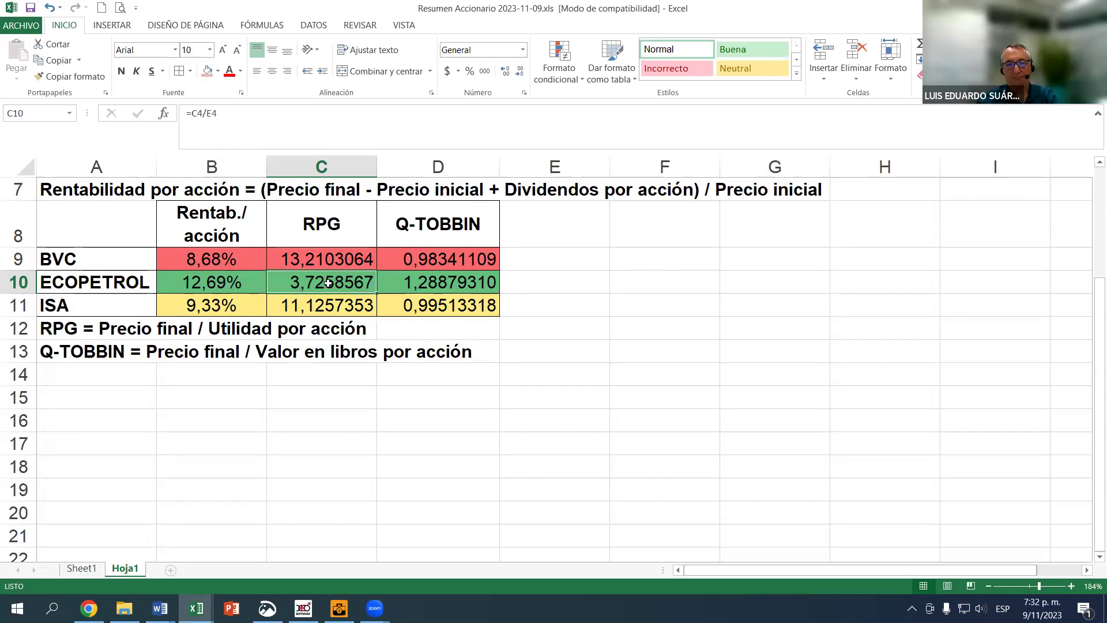
{"action": "left_click", "coordinate": [557, 283]}
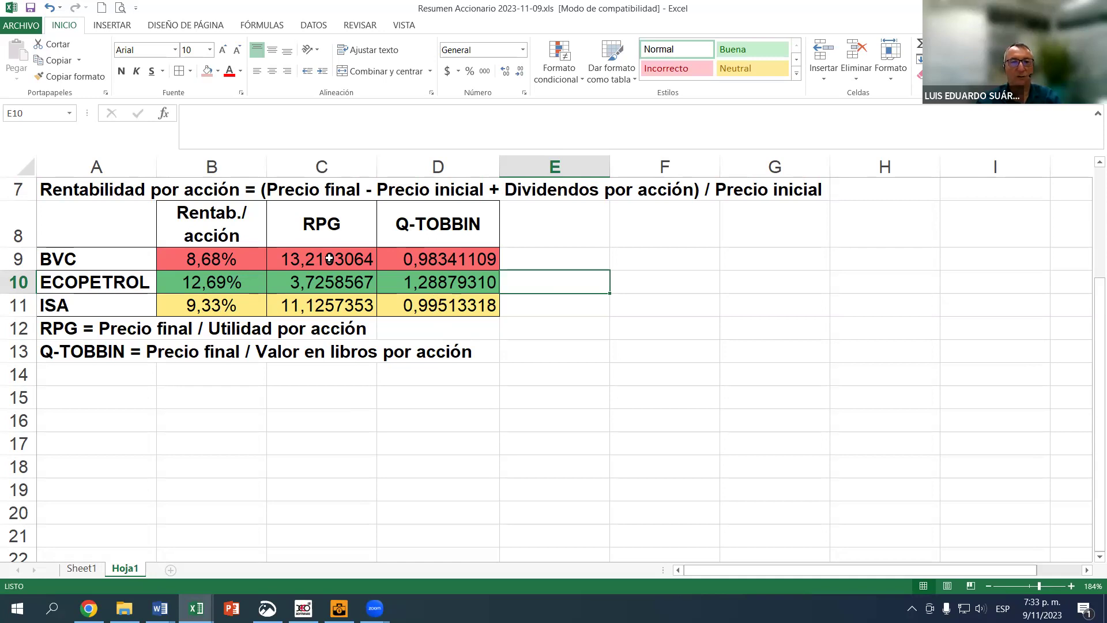
{"action": "scroll", "coordinate": [417, 239], "scroll_direction": "up", "scroll_amount": 1}
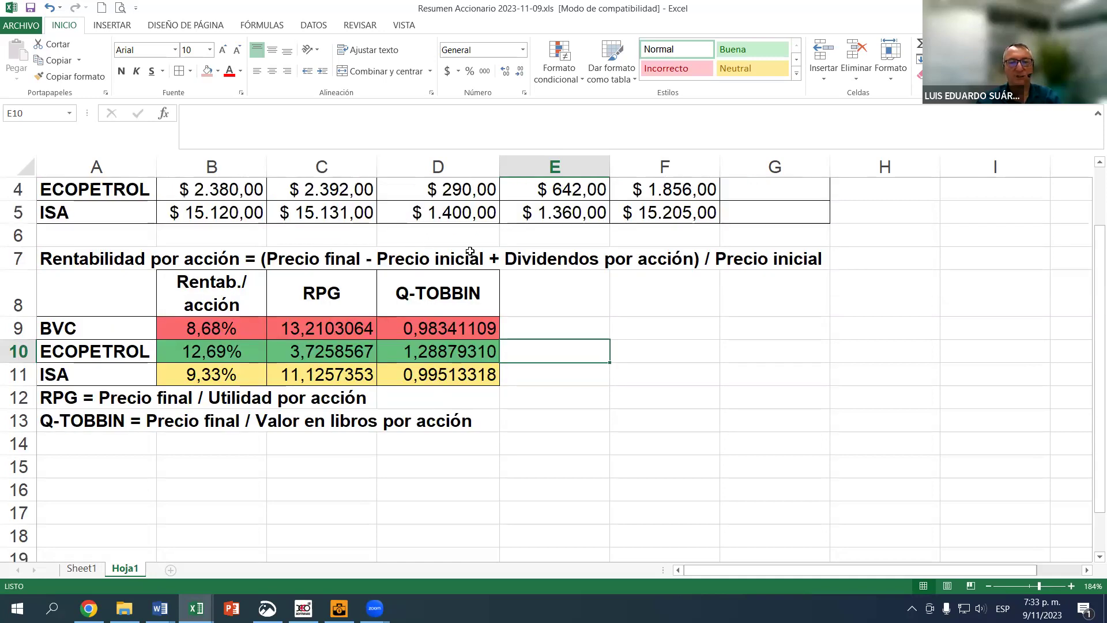
{"action": "scroll", "coordinate": [471, 251], "scroll_direction": "up", "scroll_amount": 1}
{"action": "scroll", "coordinate": [472, 251], "scroll_direction": "down", "scroll_amount": 1}
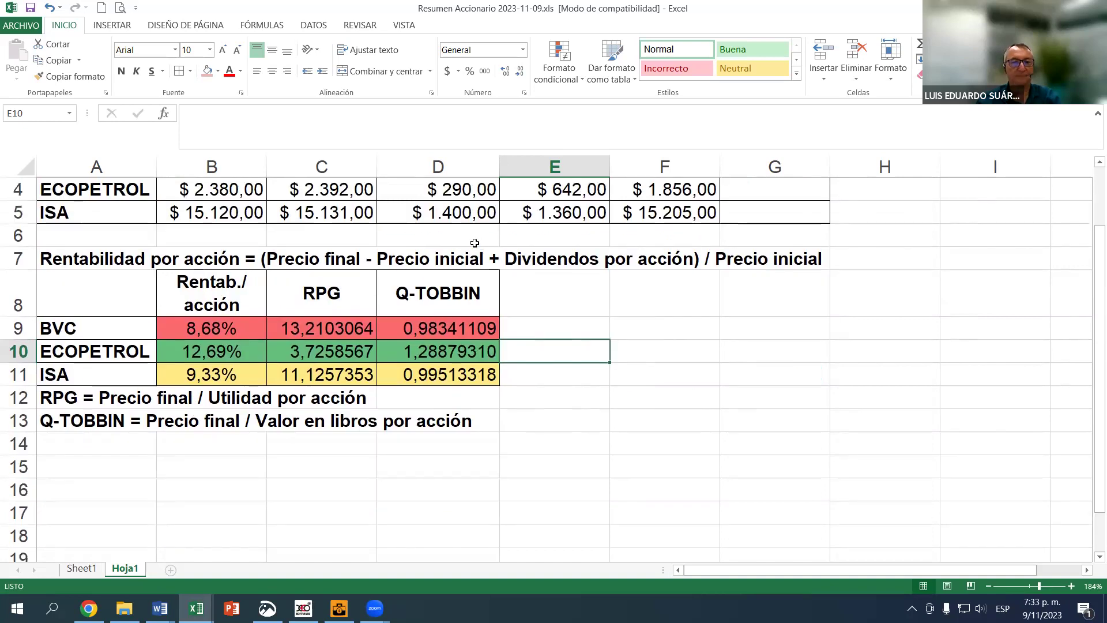
{"action": "scroll", "coordinate": [459, 244], "scroll_direction": "down", "scroll_amount": 3}
{"action": "scroll", "coordinate": [620, 257], "scroll_direction": "up", "scroll_amount": 3}
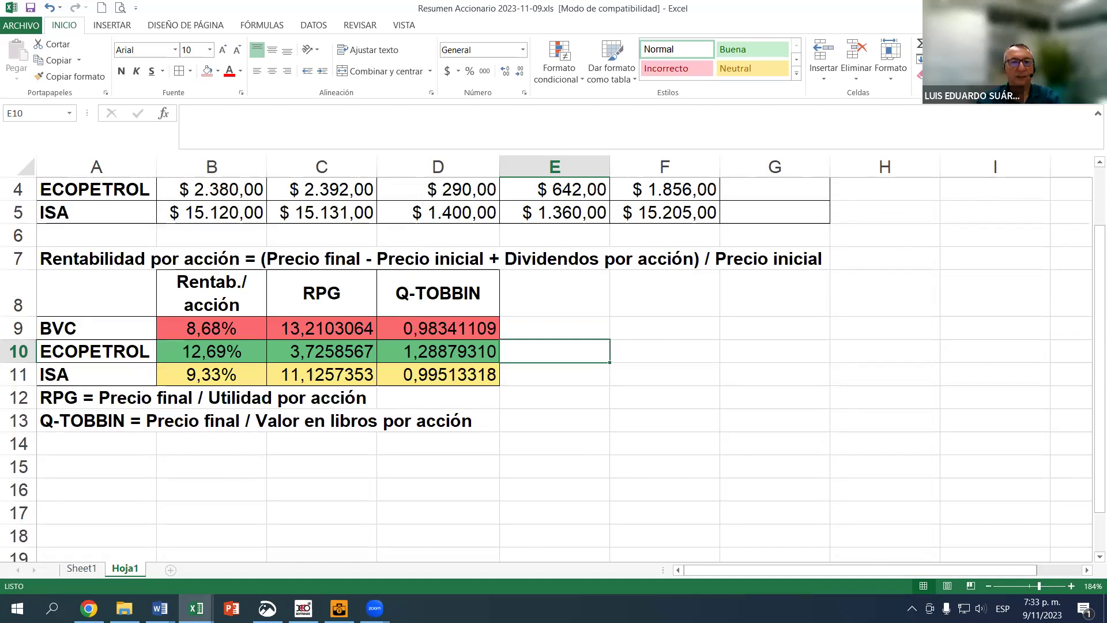
Switch to Chrome and bring up the UIS page for professors among the open pages
{"action": "key", "text": "alt+Tab"}
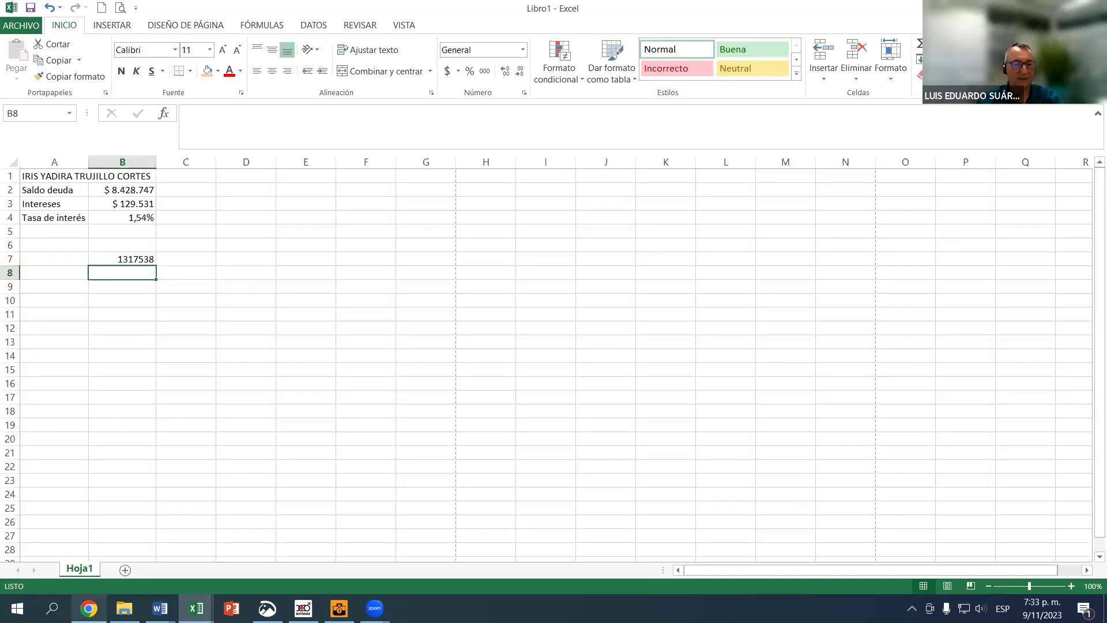
{"action": "key", "text": "alt+Tab"}
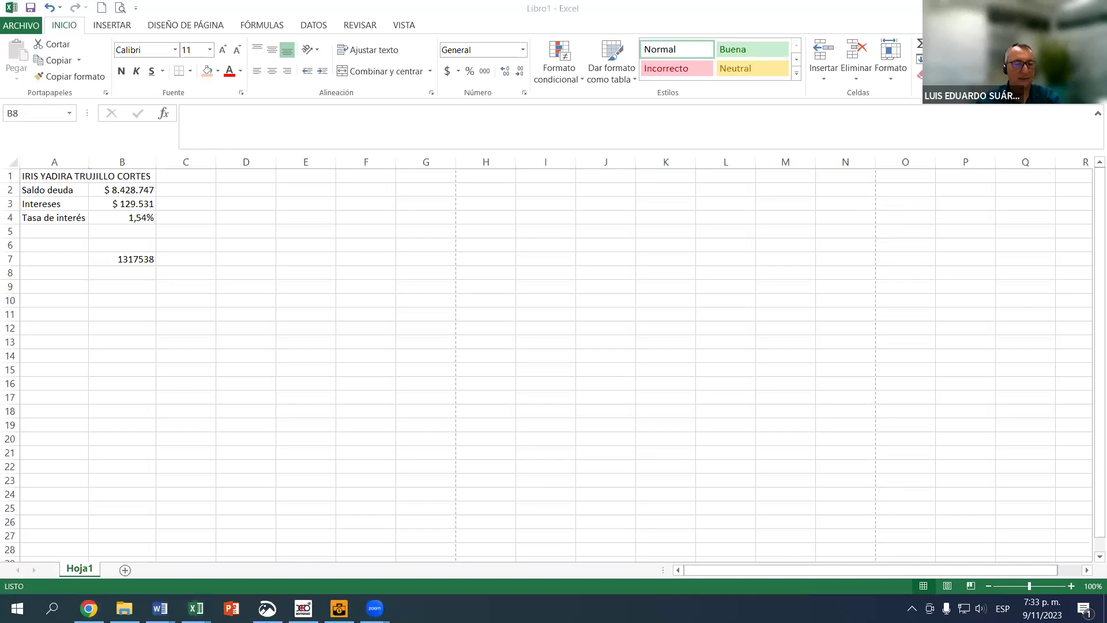
{"action": "key", "text": "alt+Tab"}
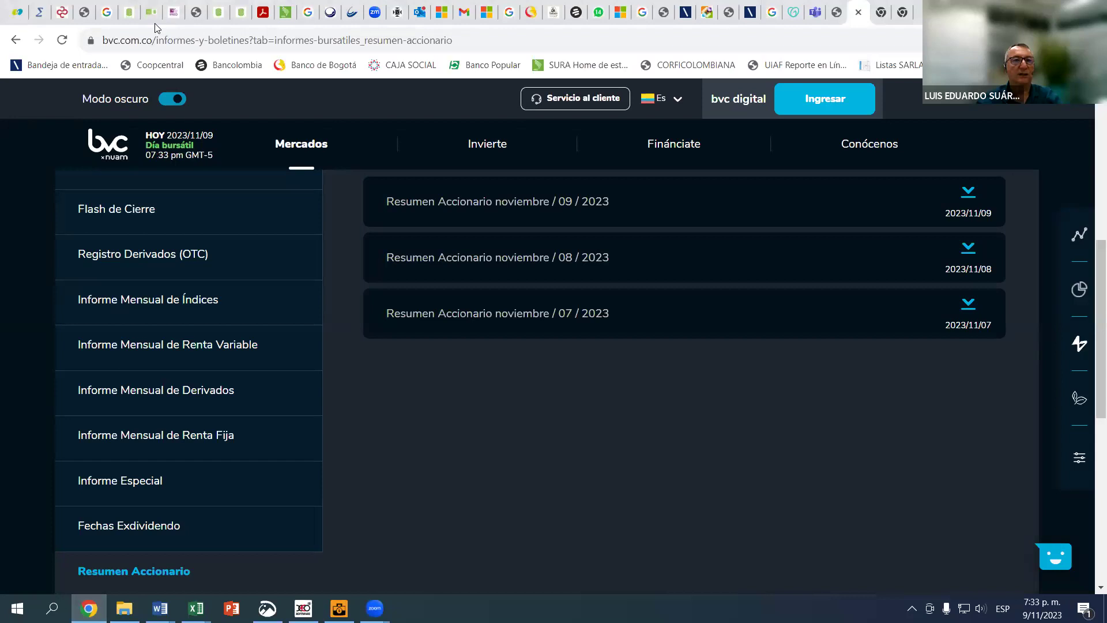
{"action": "left_click", "coordinate": [197, 12]}
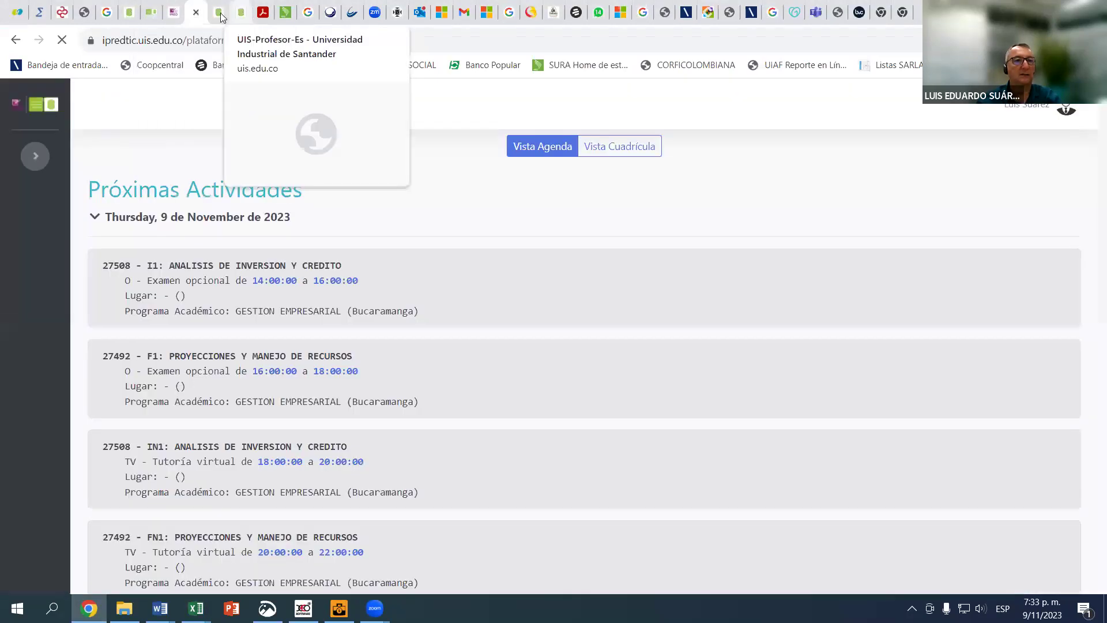
{"action": "left_click", "coordinate": [220, 13]}
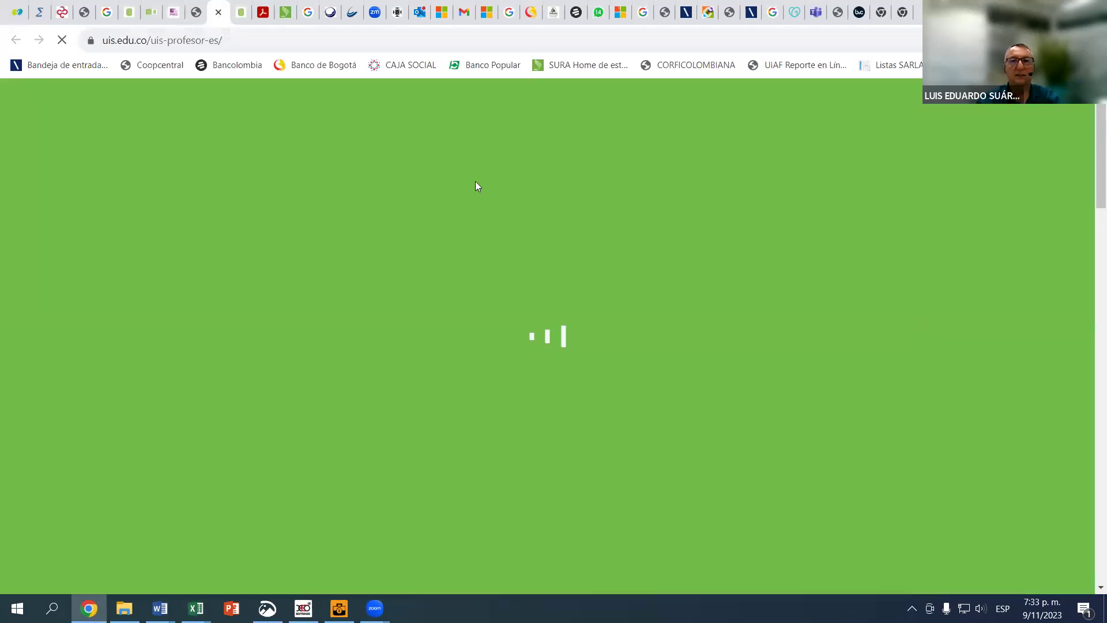
{"action": "left_click", "coordinate": [151, 14]}
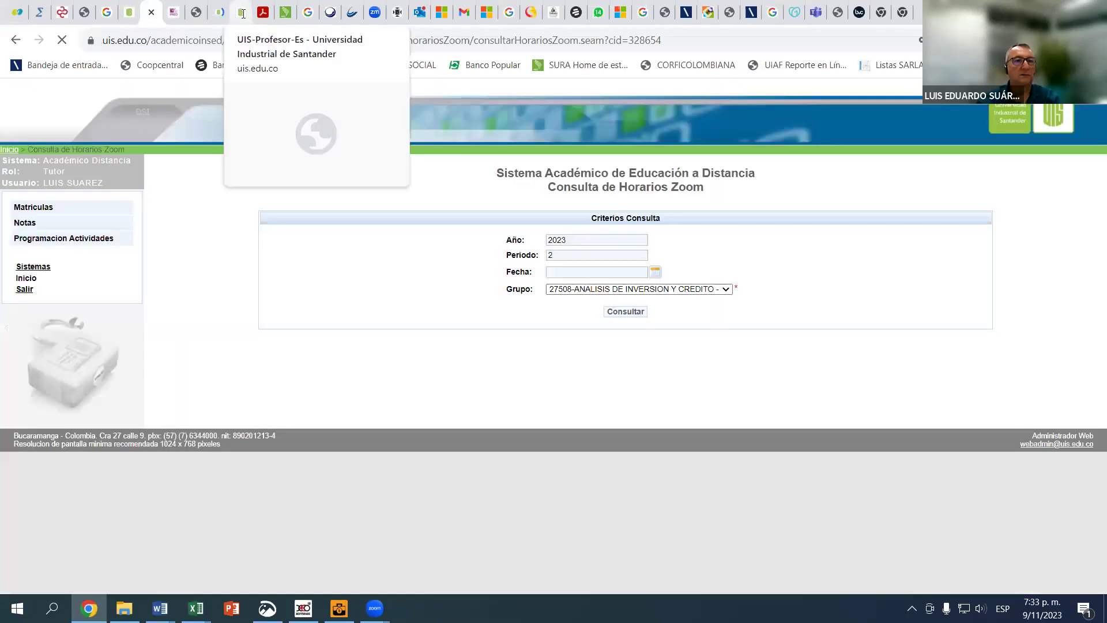
{"action": "key", "text": "ctrl+Tab"}
{"action": "key", "text": "ctrl+Tab"}
{"action": "key", "text": "ctrl+Tab"}
{"action": "key", "text": "ctrl+Tab"}
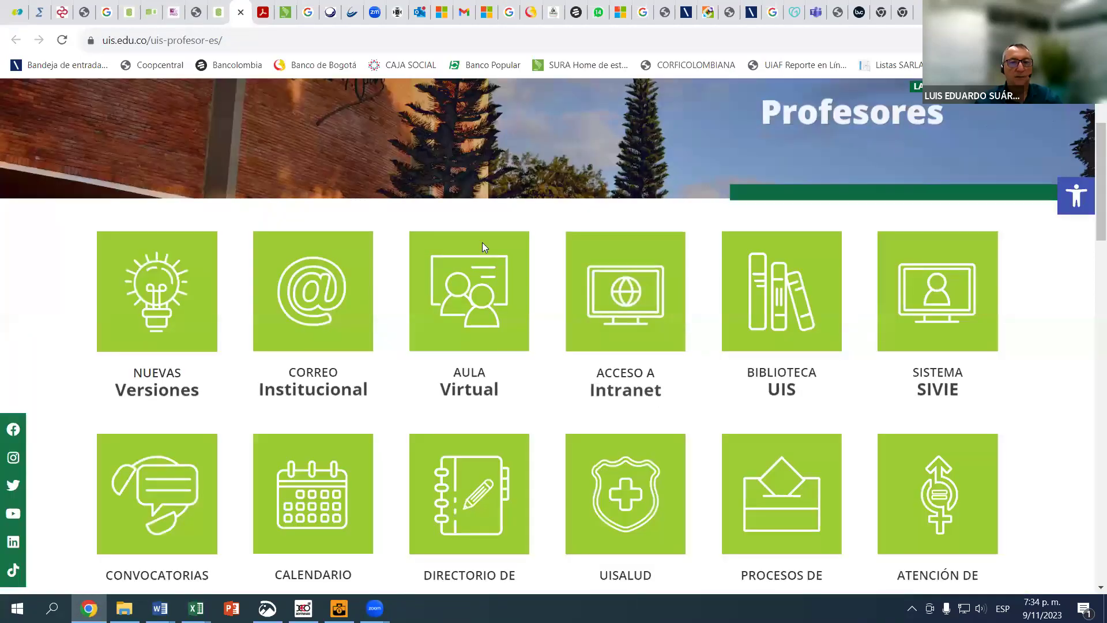
{"action": "left_click", "coordinate": [482, 242]}
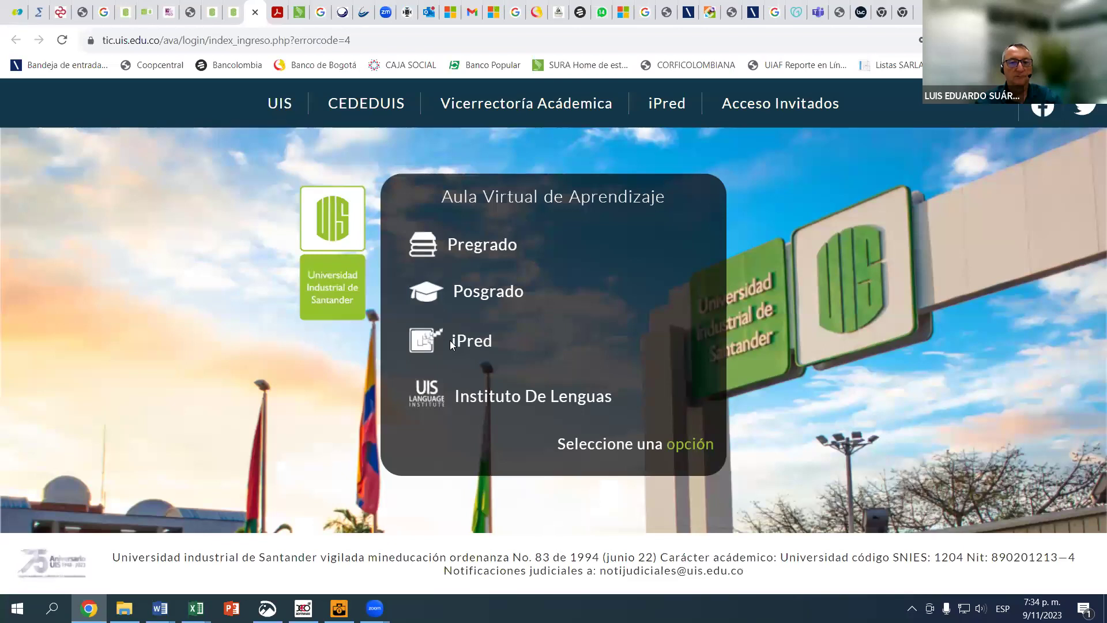
{"action": "left_click", "coordinate": [450, 341]}
{"action": "left_click", "coordinate": [606, 406]}
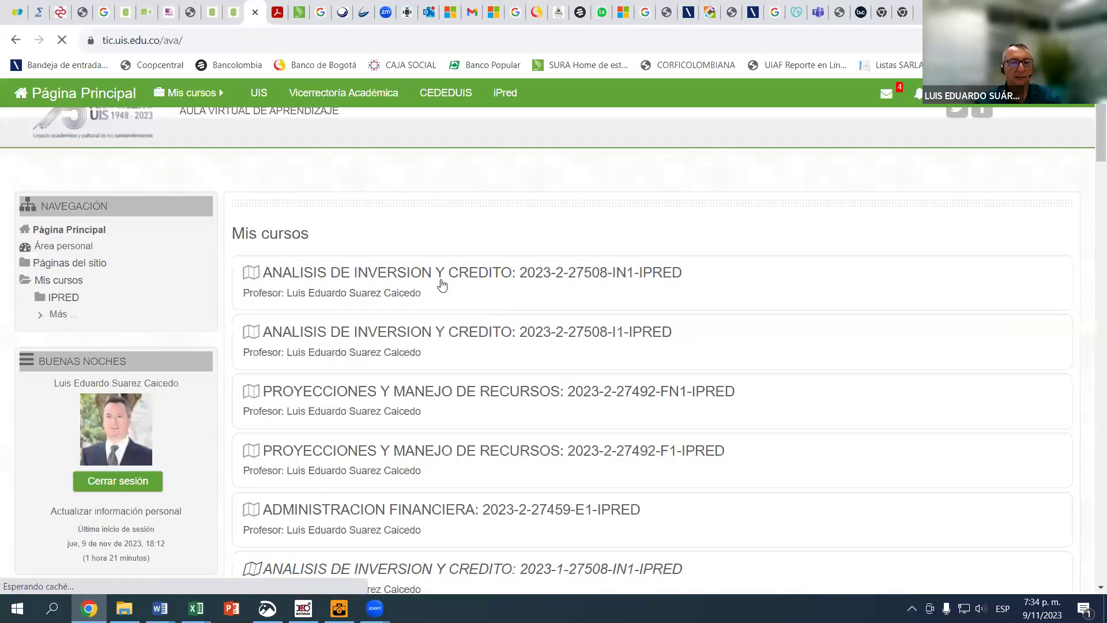
{"action": "left_click", "coordinate": [453, 279]}
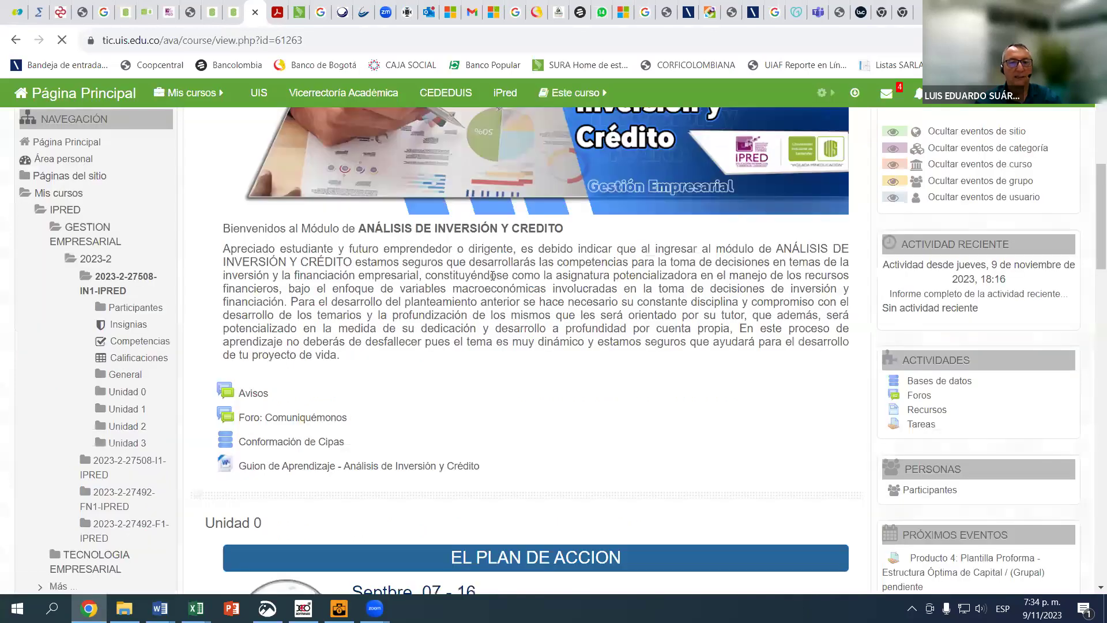
Examine the course's unit contents, especially the activities, guidelines and templates of Unidad 2 and Unidad 3
{"action": "scroll", "coordinate": [488, 285], "scroll_direction": "down", "scroll_amount": 10}
{"action": "scroll", "coordinate": [486, 295], "scroll_direction": "down", "scroll_amount": 5}
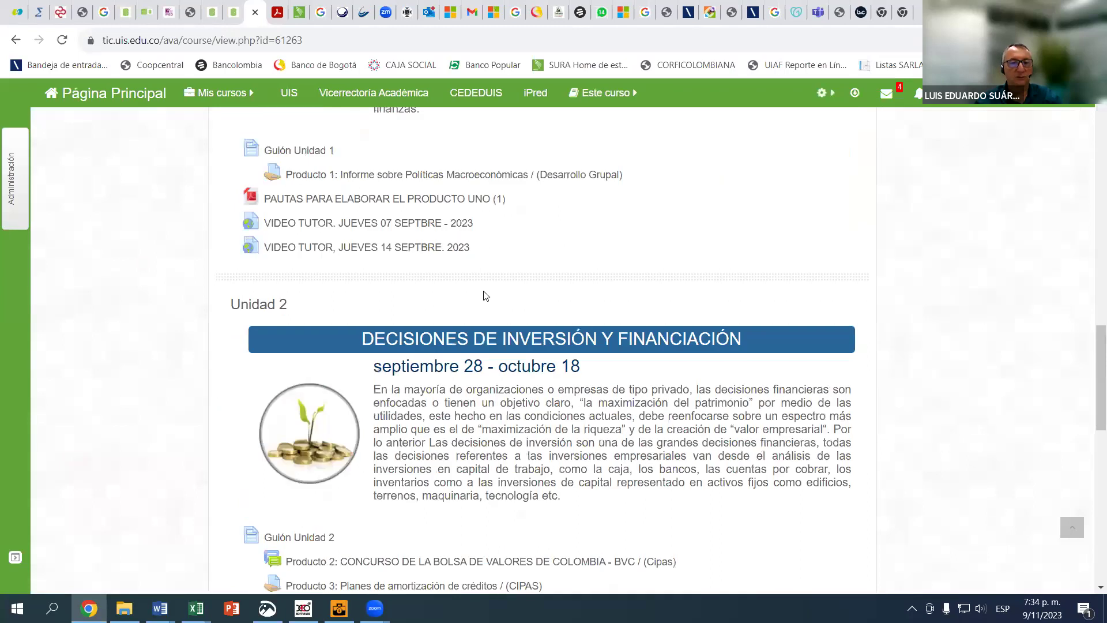
{"action": "scroll", "coordinate": [486, 296], "scroll_direction": "down", "scroll_amount": 6}
{"action": "scroll", "coordinate": [486, 296], "scroll_direction": "down", "scroll_amount": 4}
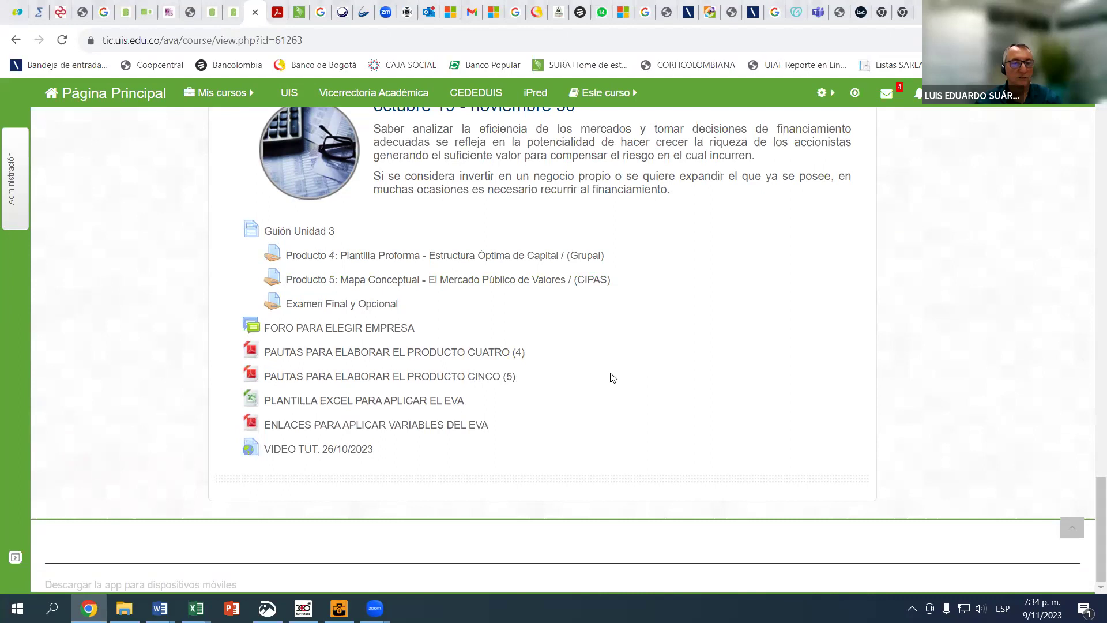
{"action": "scroll", "coordinate": [614, 377], "scroll_direction": "up", "scroll_amount": 4}
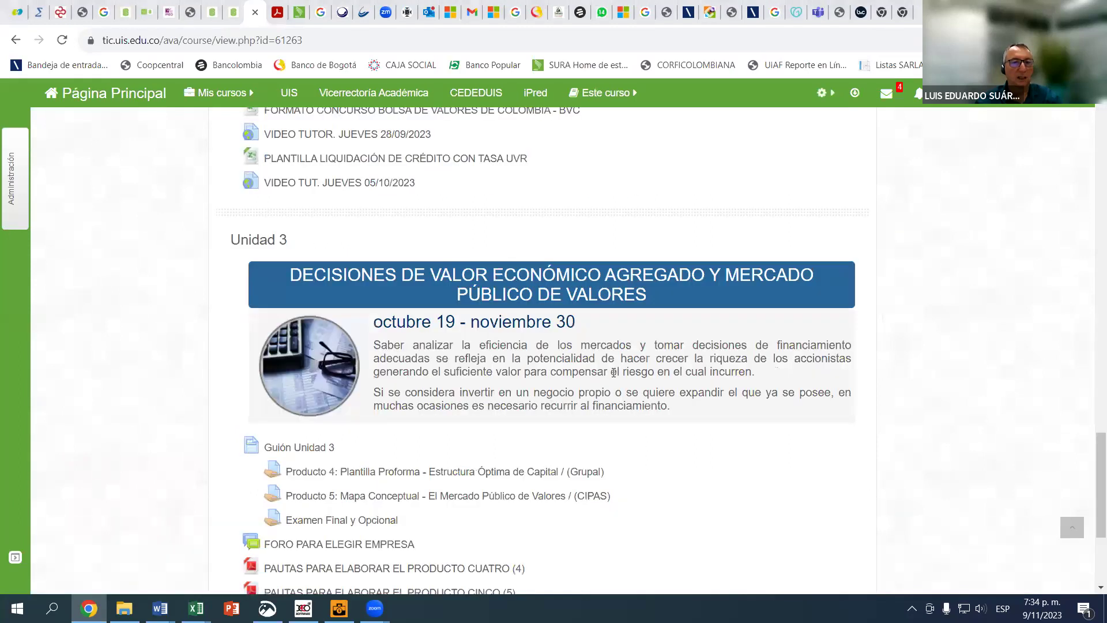
{"action": "scroll", "coordinate": [615, 378], "scroll_direction": "up", "scroll_amount": 4}
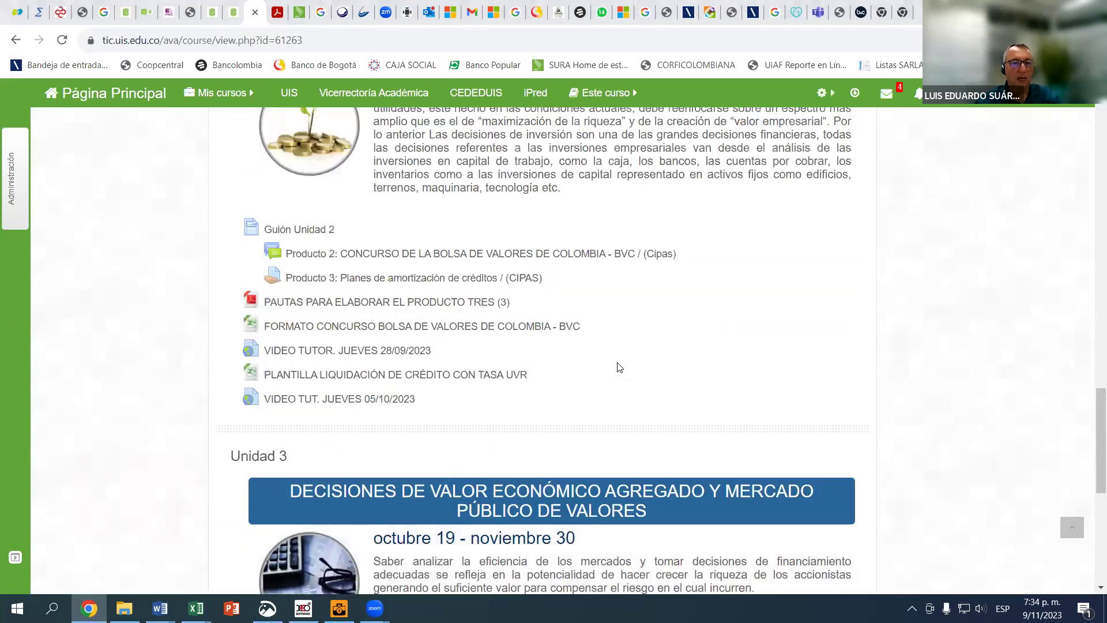
{"action": "scroll", "coordinate": [616, 375], "scroll_direction": "down", "scroll_amount": 6}
{"action": "scroll", "coordinate": [617, 373], "scroll_direction": "down", "scroll_amount": 2}
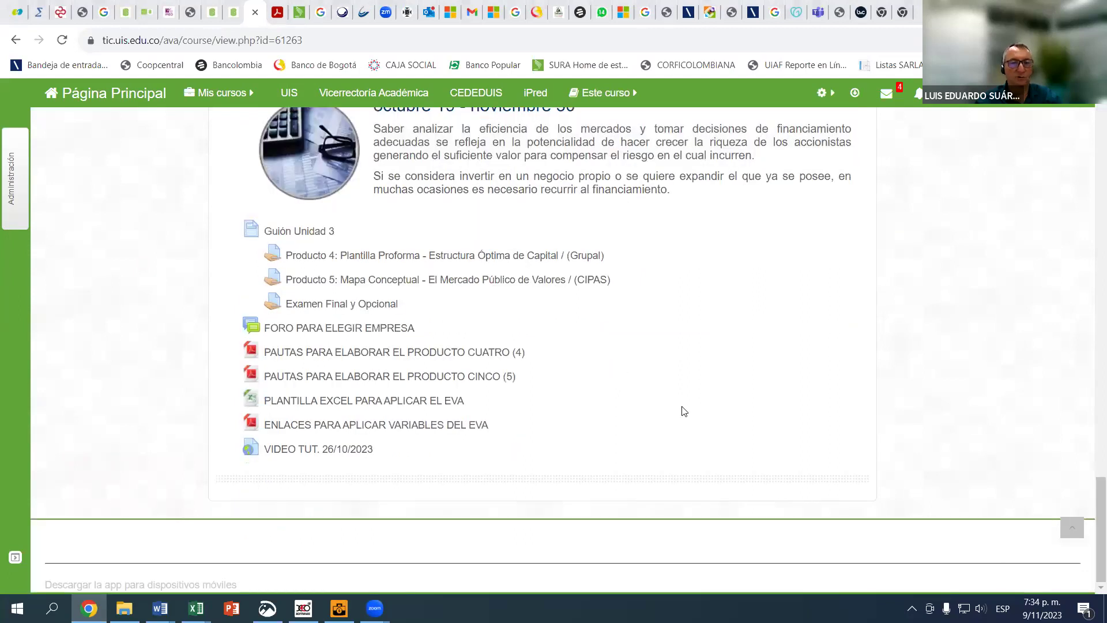
{"action": "scroll", "coordinate": [683, 411], "scroll_direction": "up", "scroll_amount": 15}
{"action": "scroll", "coordinate": [450, 224], "scroll_direction": "up", "scroll_amount": 9}
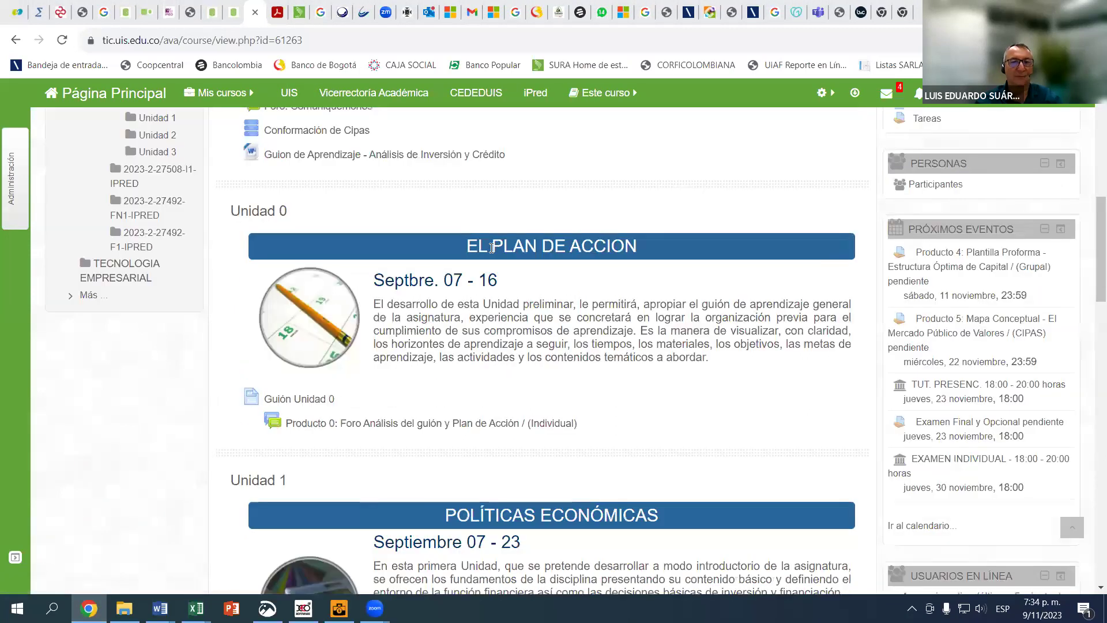
{"action": "scroll", "coordinate": [449, 224], "scroll_direction": "up", "scroll_amount": 10}
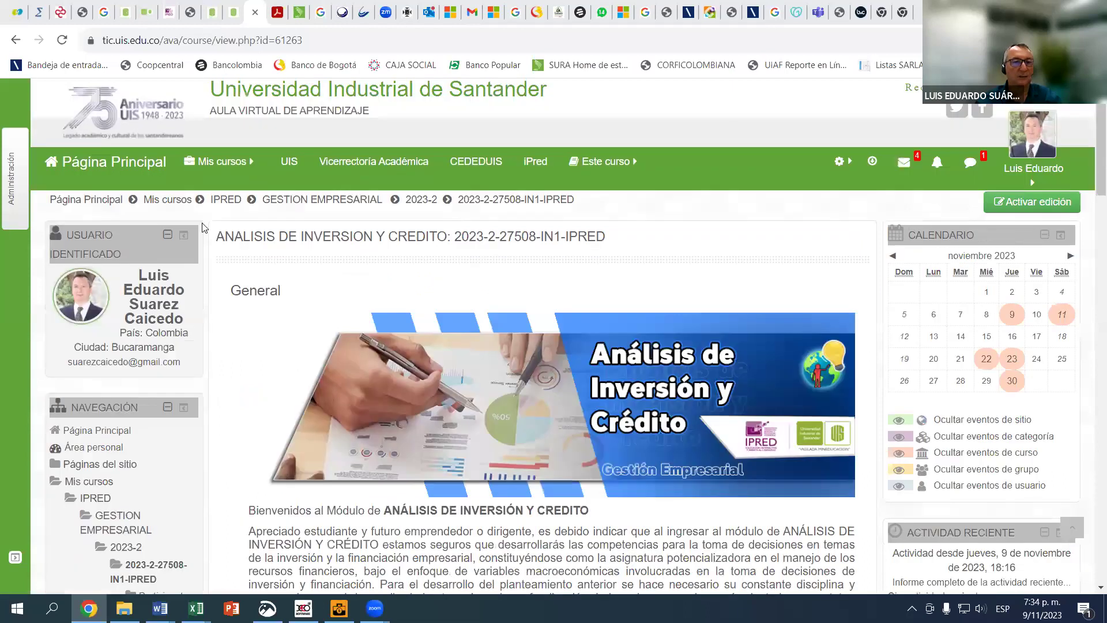
{"action": "left_click", "coordinate": [108, 201]}
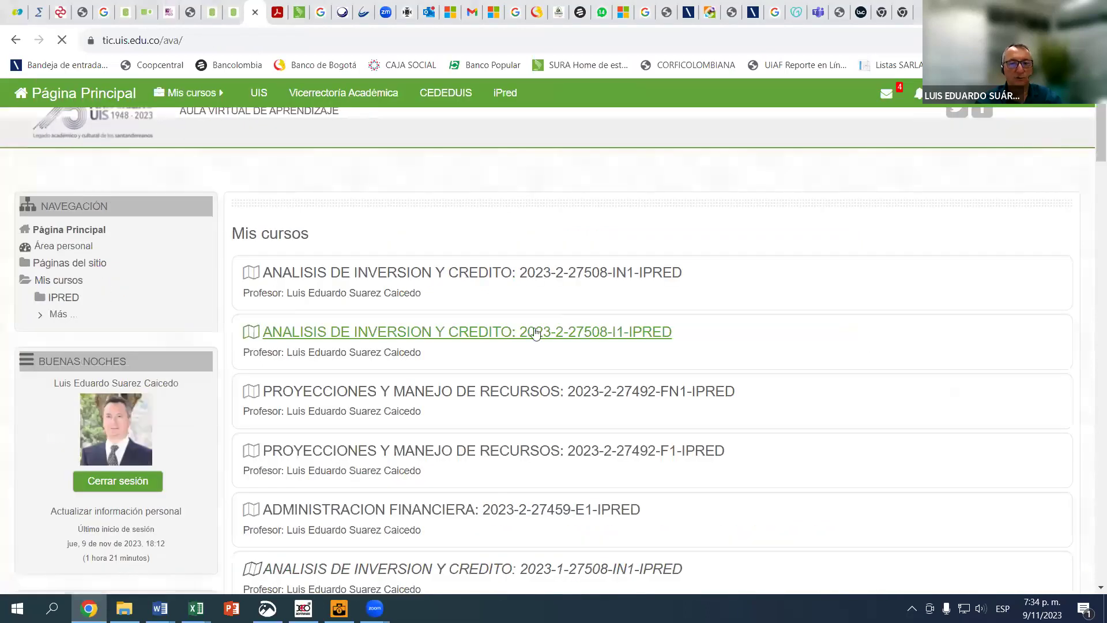